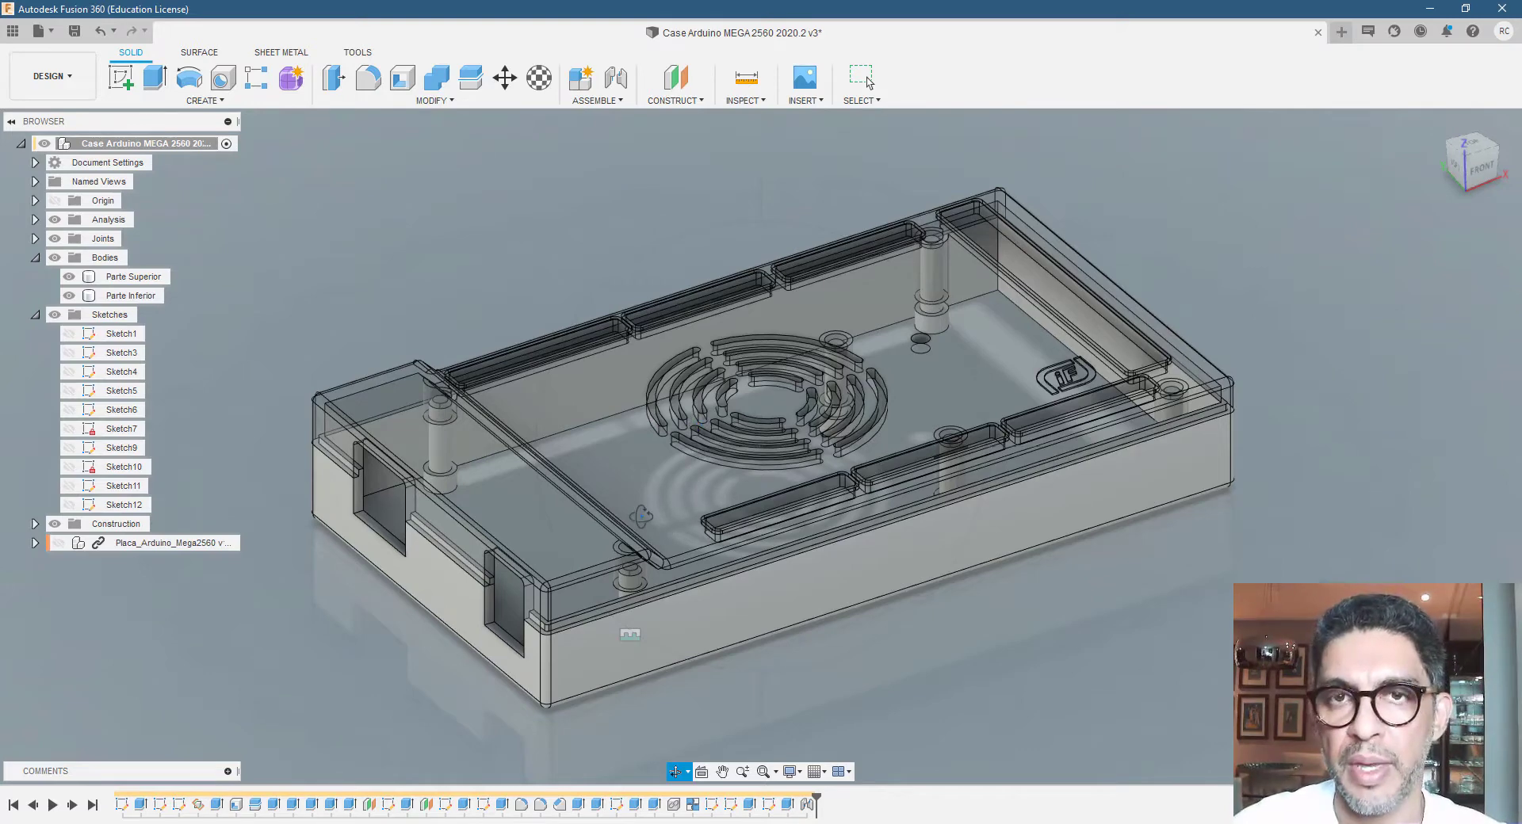
Isolate Parte Inferior and Parte Superior in turn, and examine the upper half of the case from below
{"action": "middle_click_drag", "start_coordinate": [646, 511], "coordinate": [644, 514], "text": "shift"}
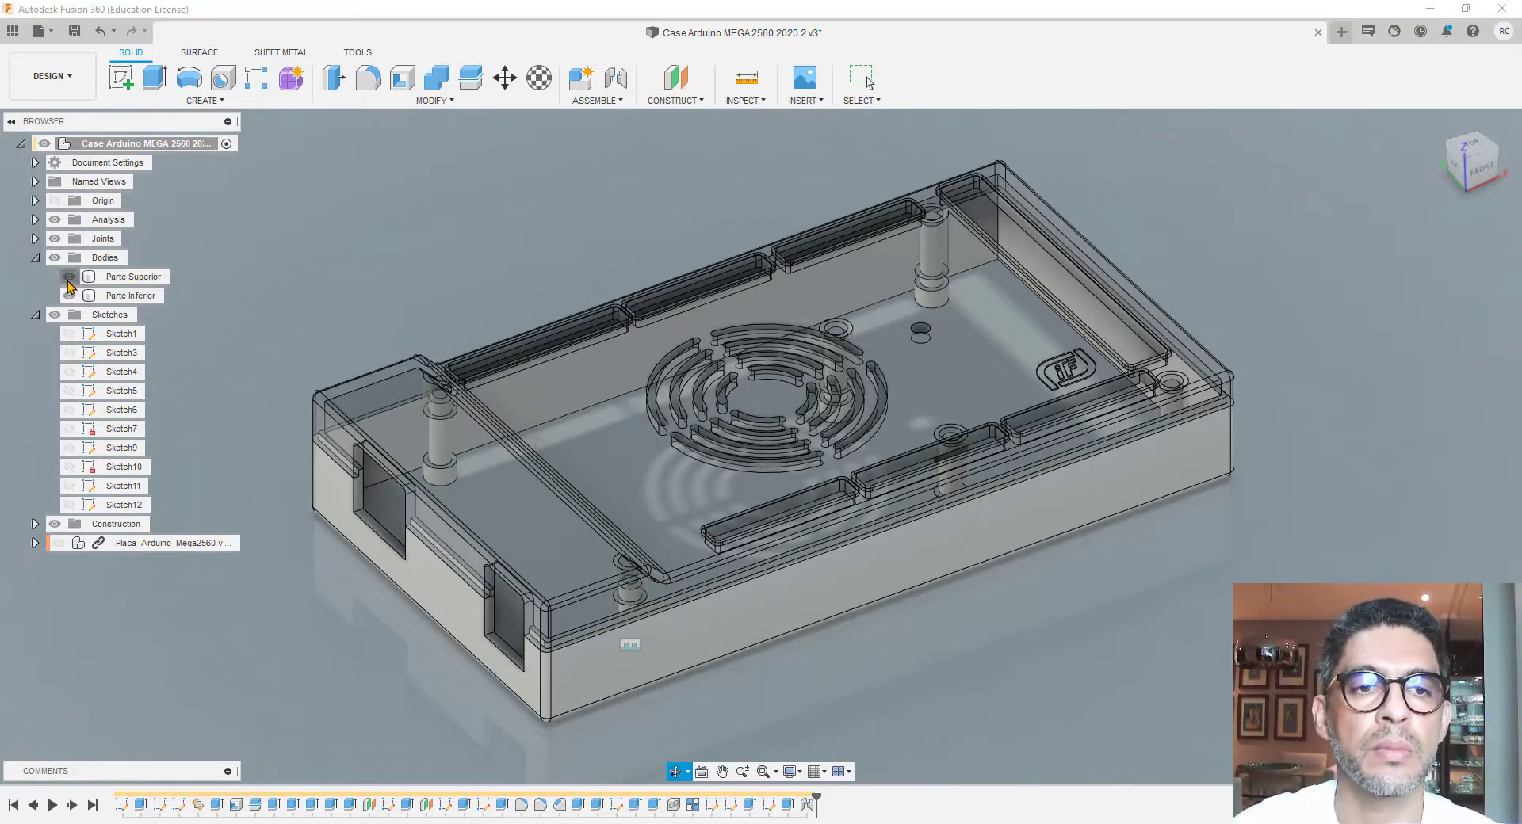
{"action": "left_click", "coordinate": [69, 279]}
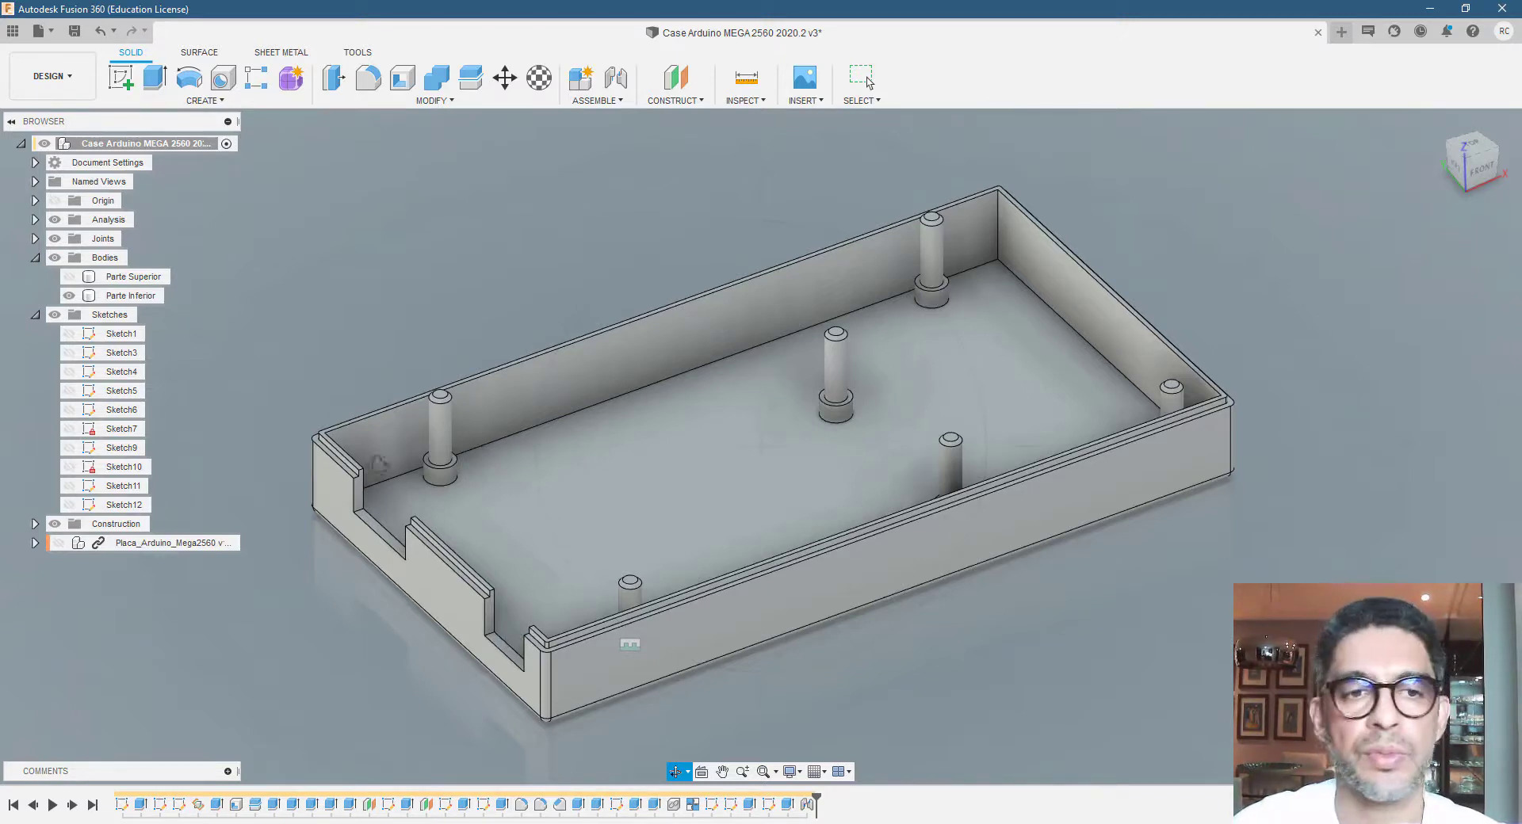
{"action": "left_click", "coordinate": [70, 296]}
{"action": "left_click", "coordinate": [69, 277]}
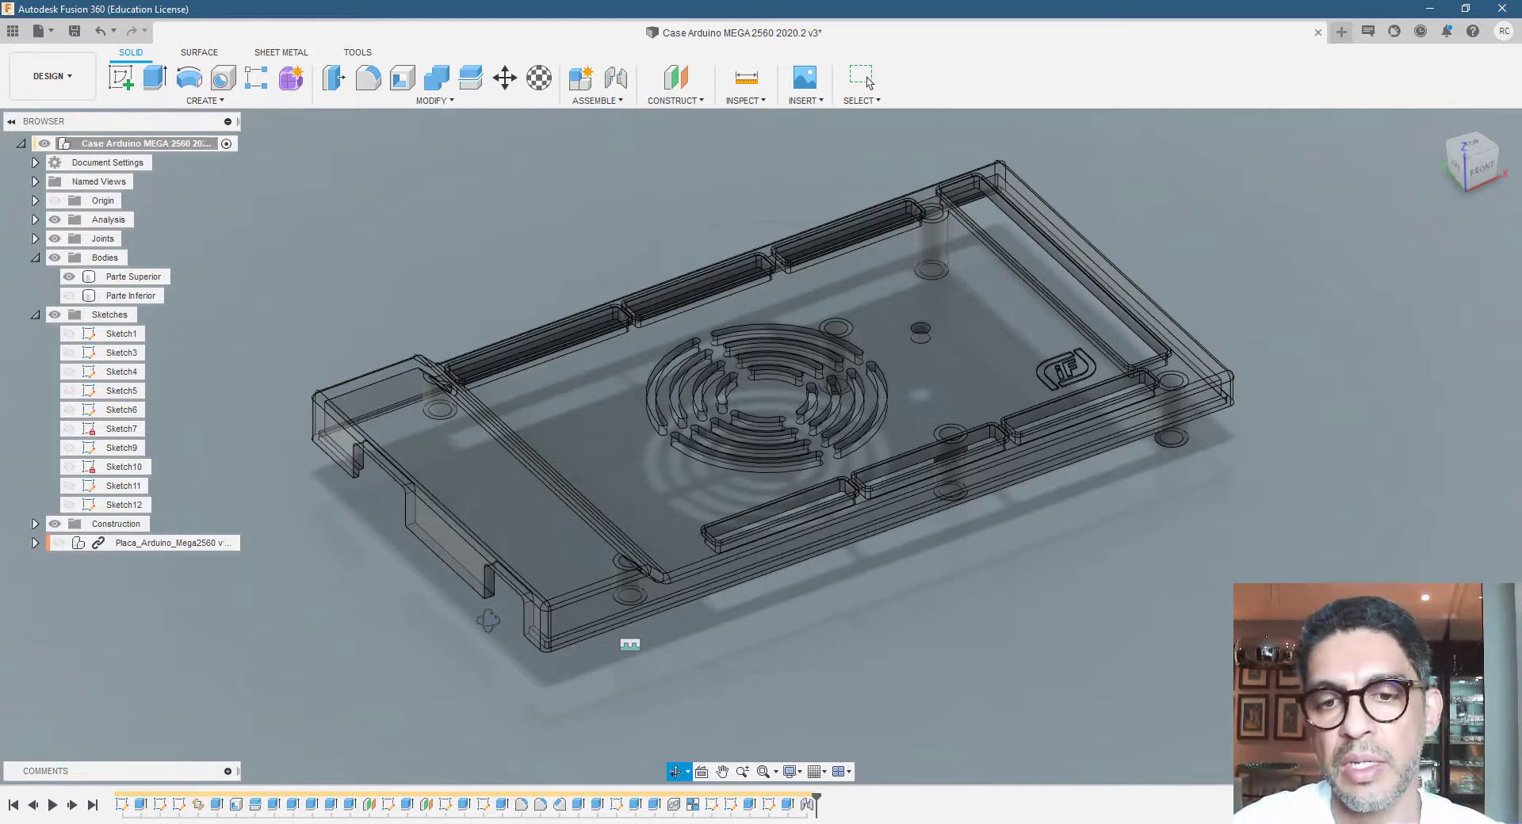
{"action": "left_click_drag", "start_coordinate": [475, 587], "coordinate": [468, 373]}
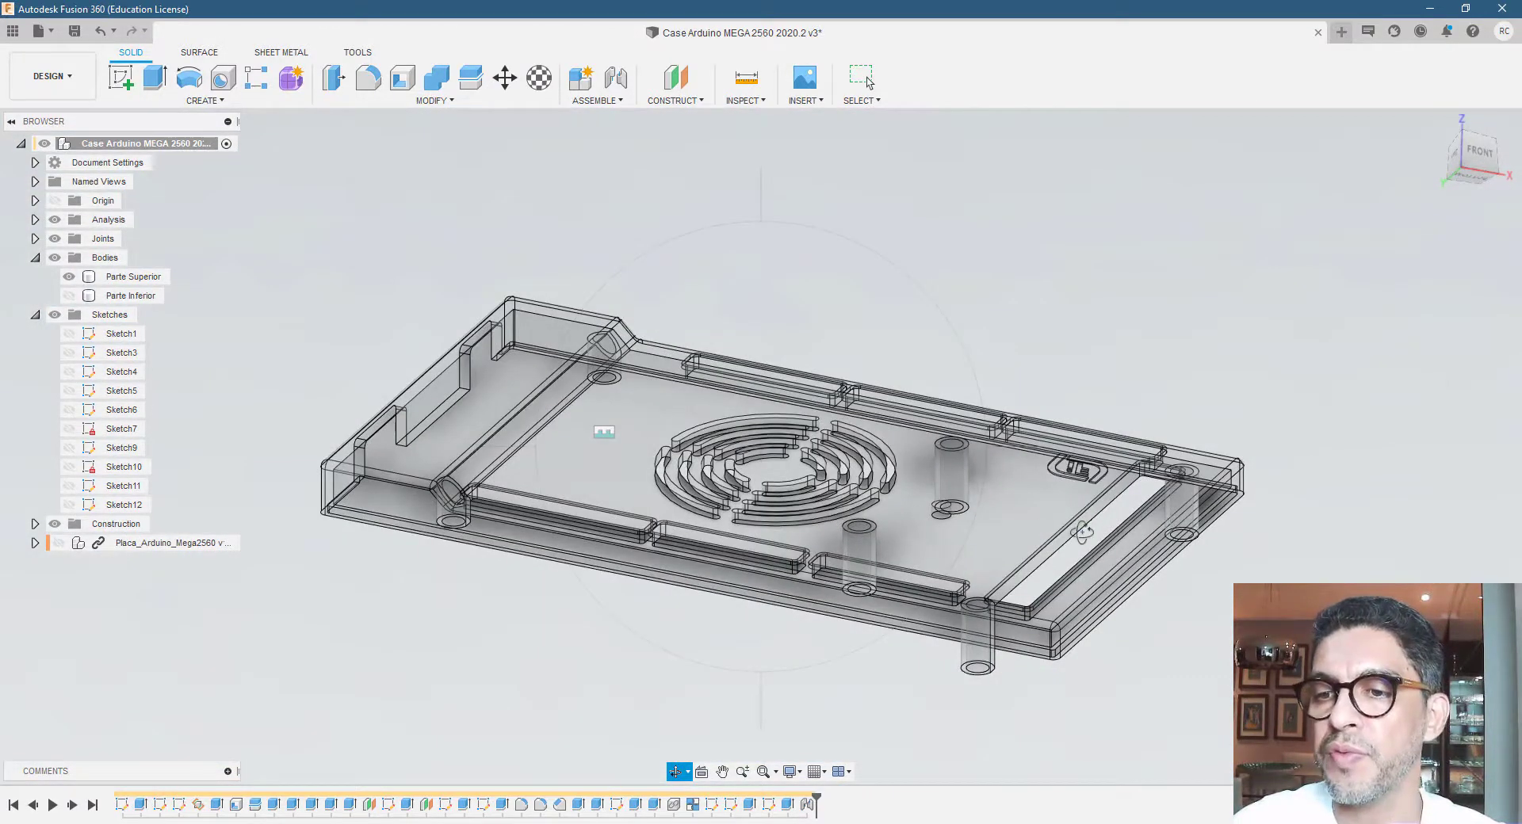
{"action": "left_click_drag", "start_coordinate": [1025, 529], "coordinate": [1046, 533]}
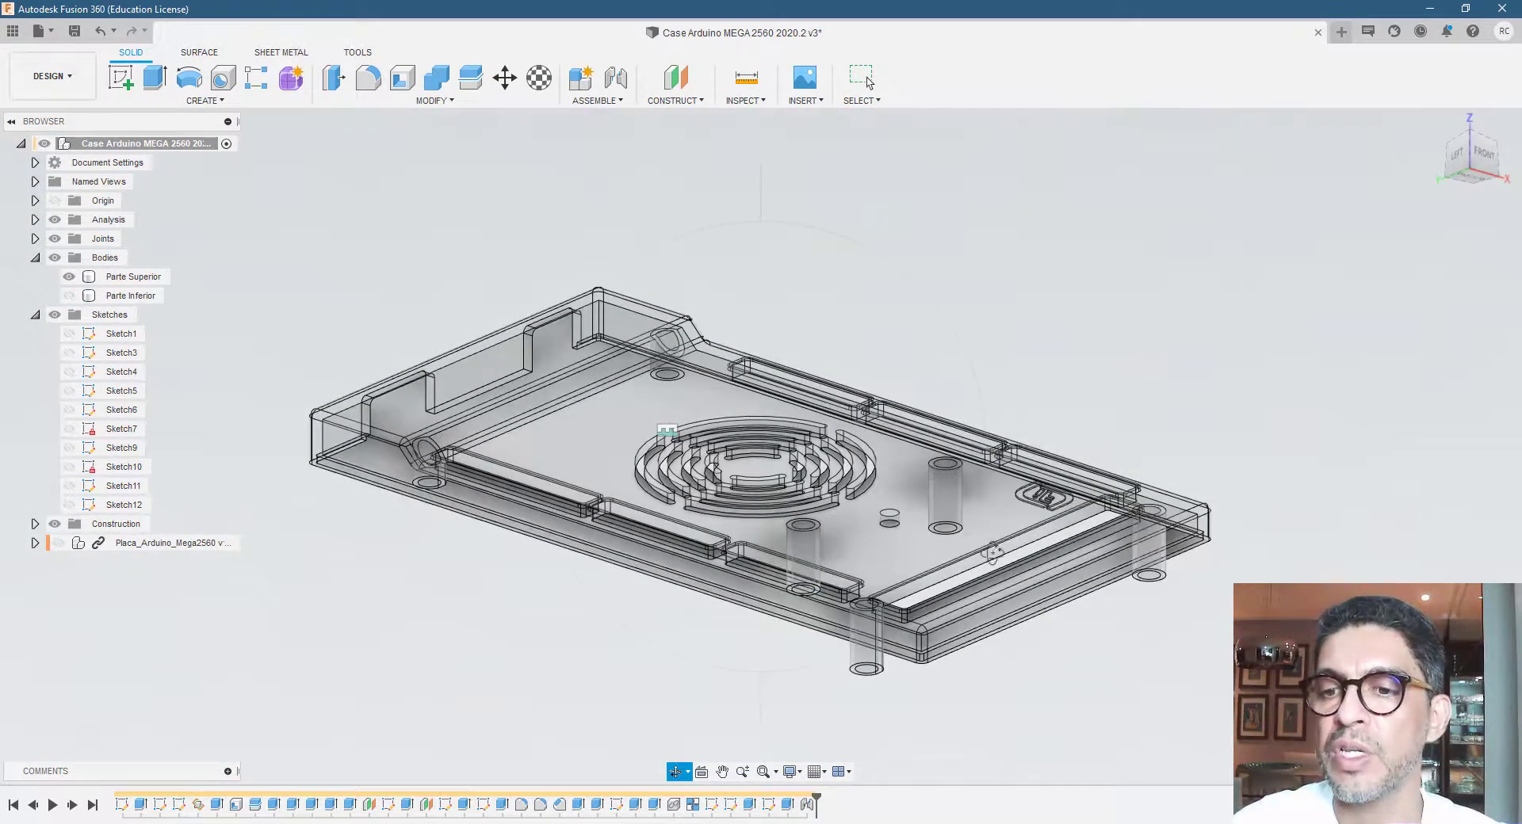
{"action": "left_click_drag", "start_coordinate": [825, 500], "coordinate": [745, 493]}
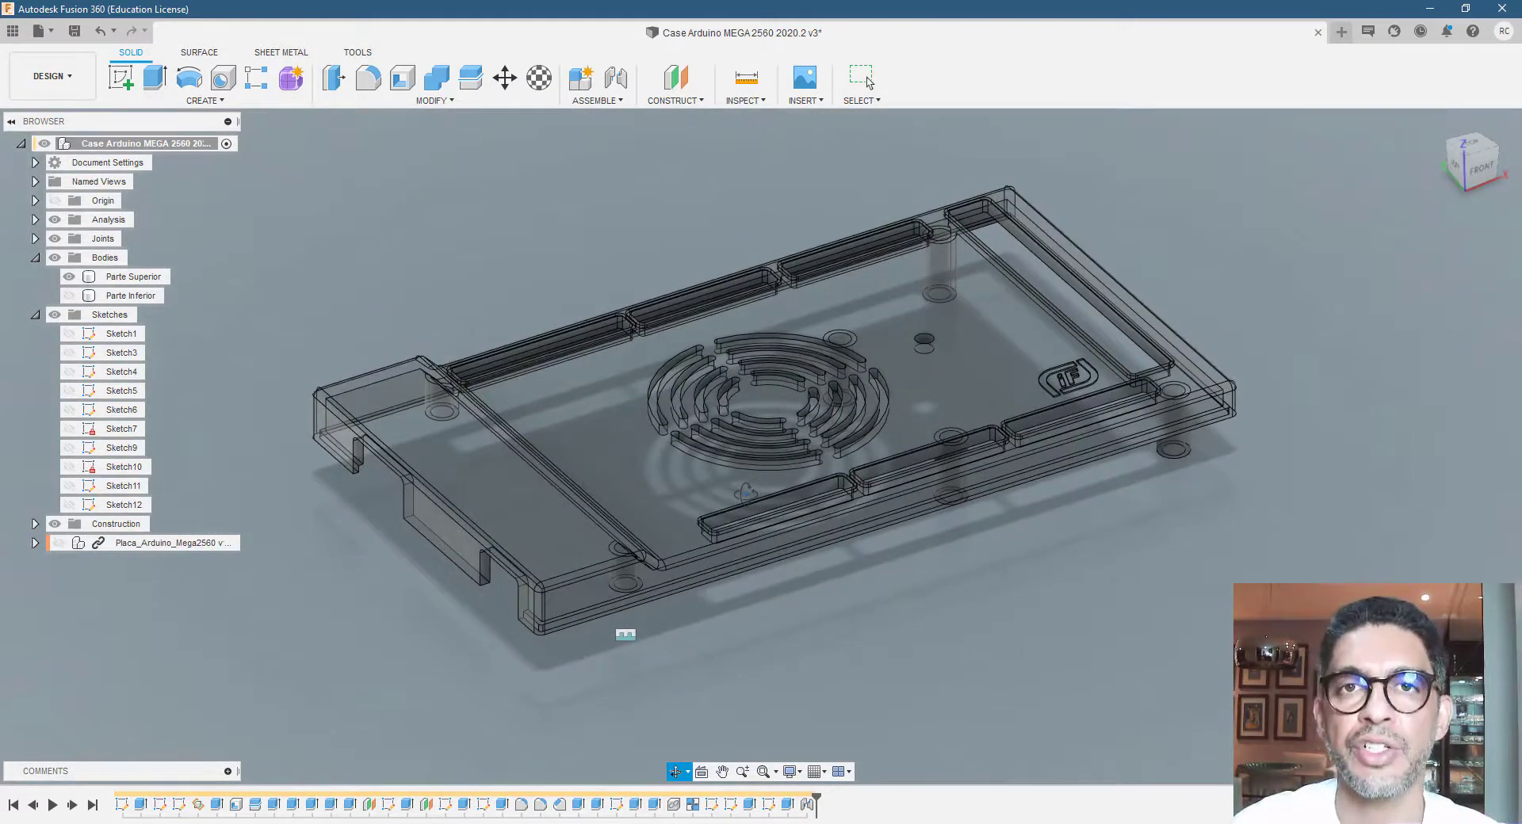
Show Parte Inferior and the Placa_Arduino_Mega2560 component again, and examine how the board fits inside the case
{"action": "left_click", "coordinate": [70, 299]}
{"action": "middle_click_drag", "start_coordinate": [655, 485], "coordinate": [653, 479], "text": "shift"}
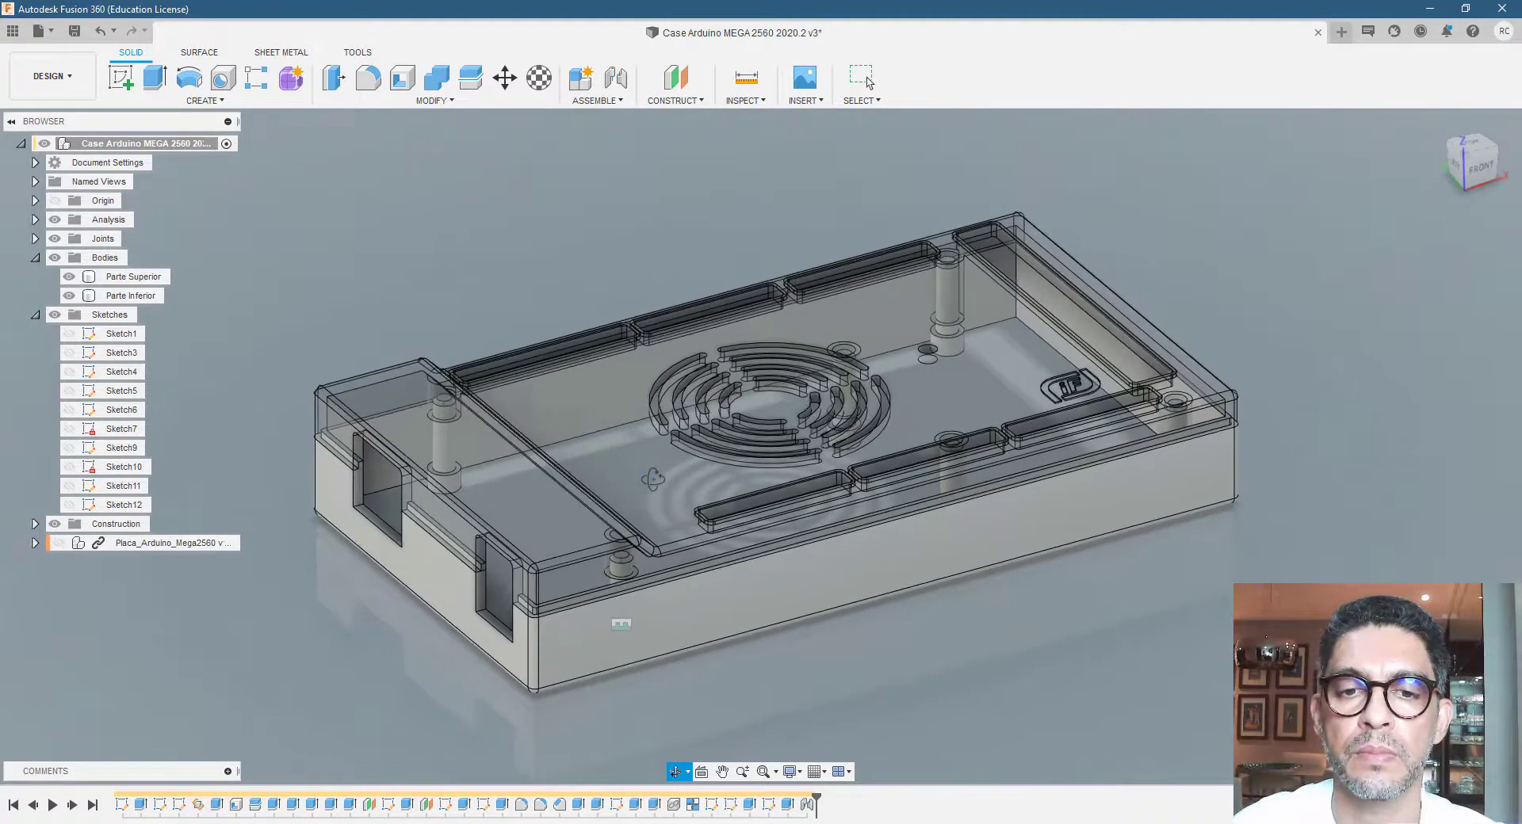
{"action": "left_click", "coordinate": [59, 543]}
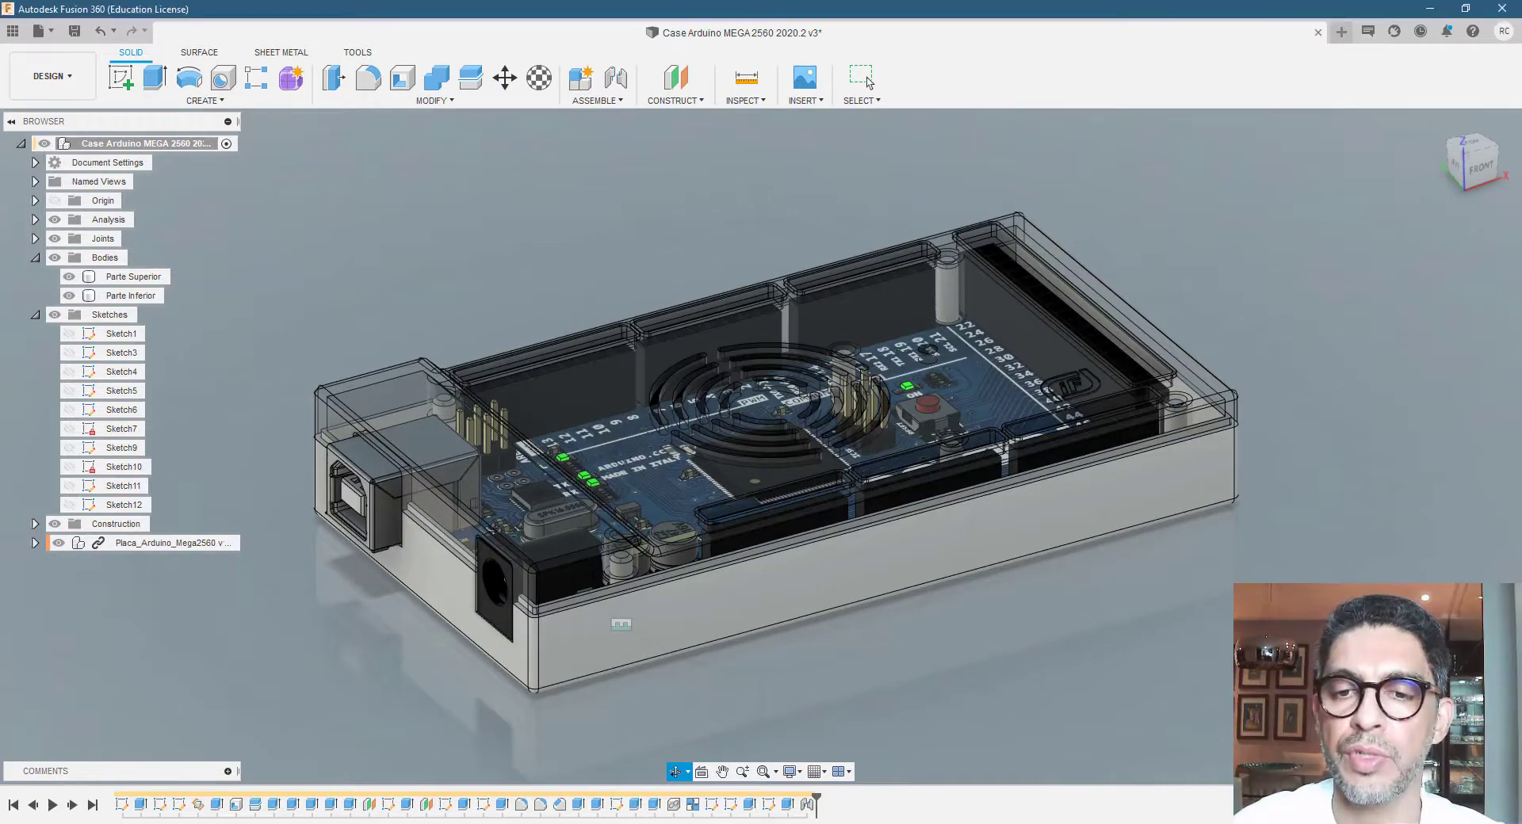
{"action": "middle_click_drag", "start_coordinate": [837, 508], "coordinate": [848, 560], "text": "shift"}
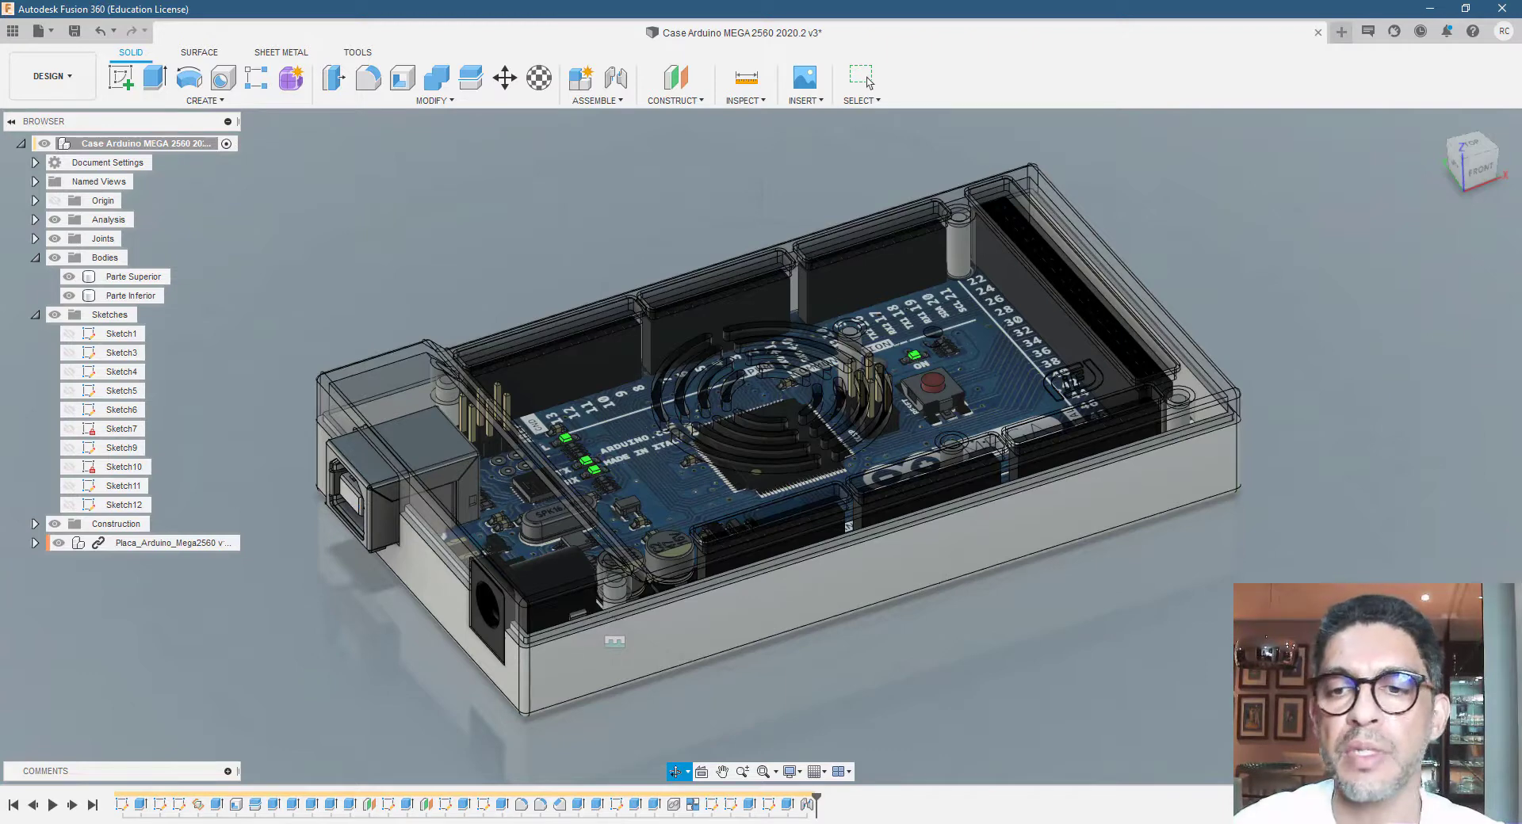
{"action": "mouse_move", "coordinate": [714, 444]}
{"action": "middle_mouse_down", "text": "shift"}
{"action": "mouse_move", "coordinate": [780, 430]}
{"action": "mouse_move", "coordinate": [721, 432]}
{"action": "middle_mouse_up", "text": "shift"}
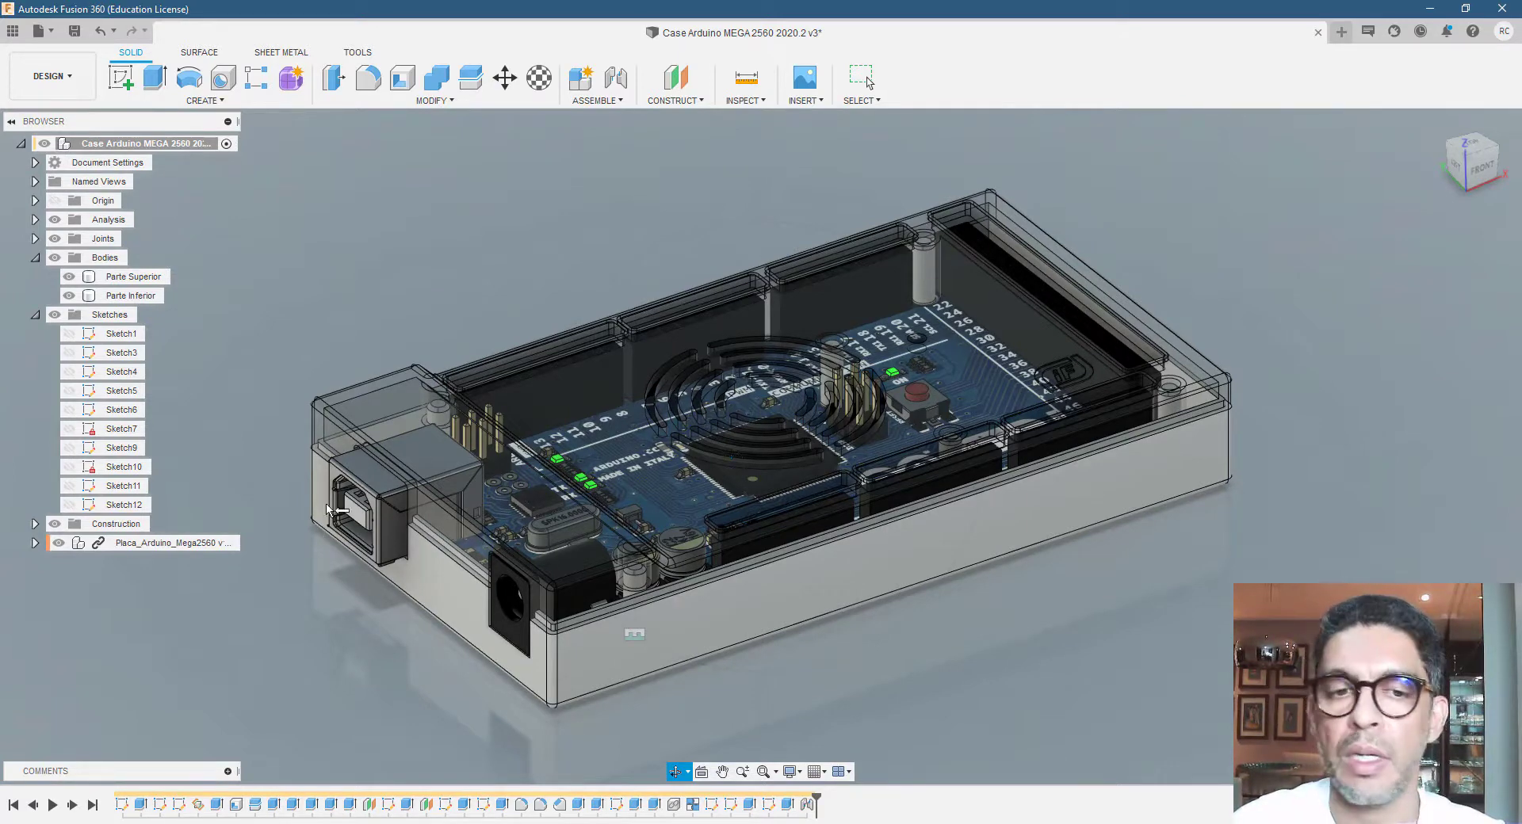
{"action": "mouse_move", "coordinate": [734, 456]}
{"action": "middle_mouse_down", "text": "shift"}
{"action": "mouse_move", "coordinate": [785, 474]}
{"action": "mouse_move", "coordinate": [743, 460]}
{"action": "middle_mouse_up", "text": "shift"}
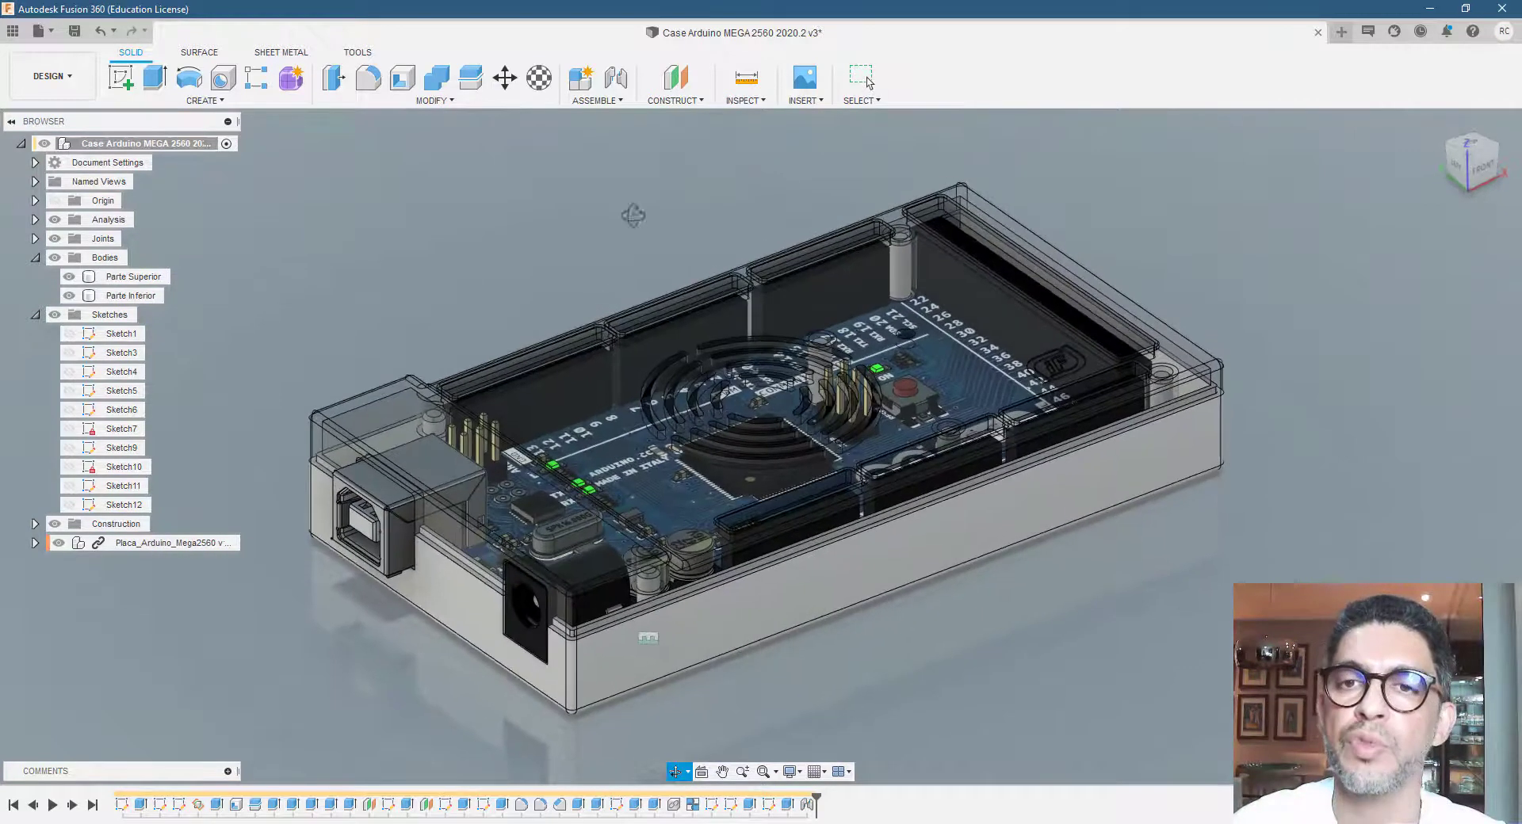
Start a Section Analysis from the case's short end face with the connector openings, at a Y distance of -17 mm
{"action": "left_click", "coordinate": [769, 101]}
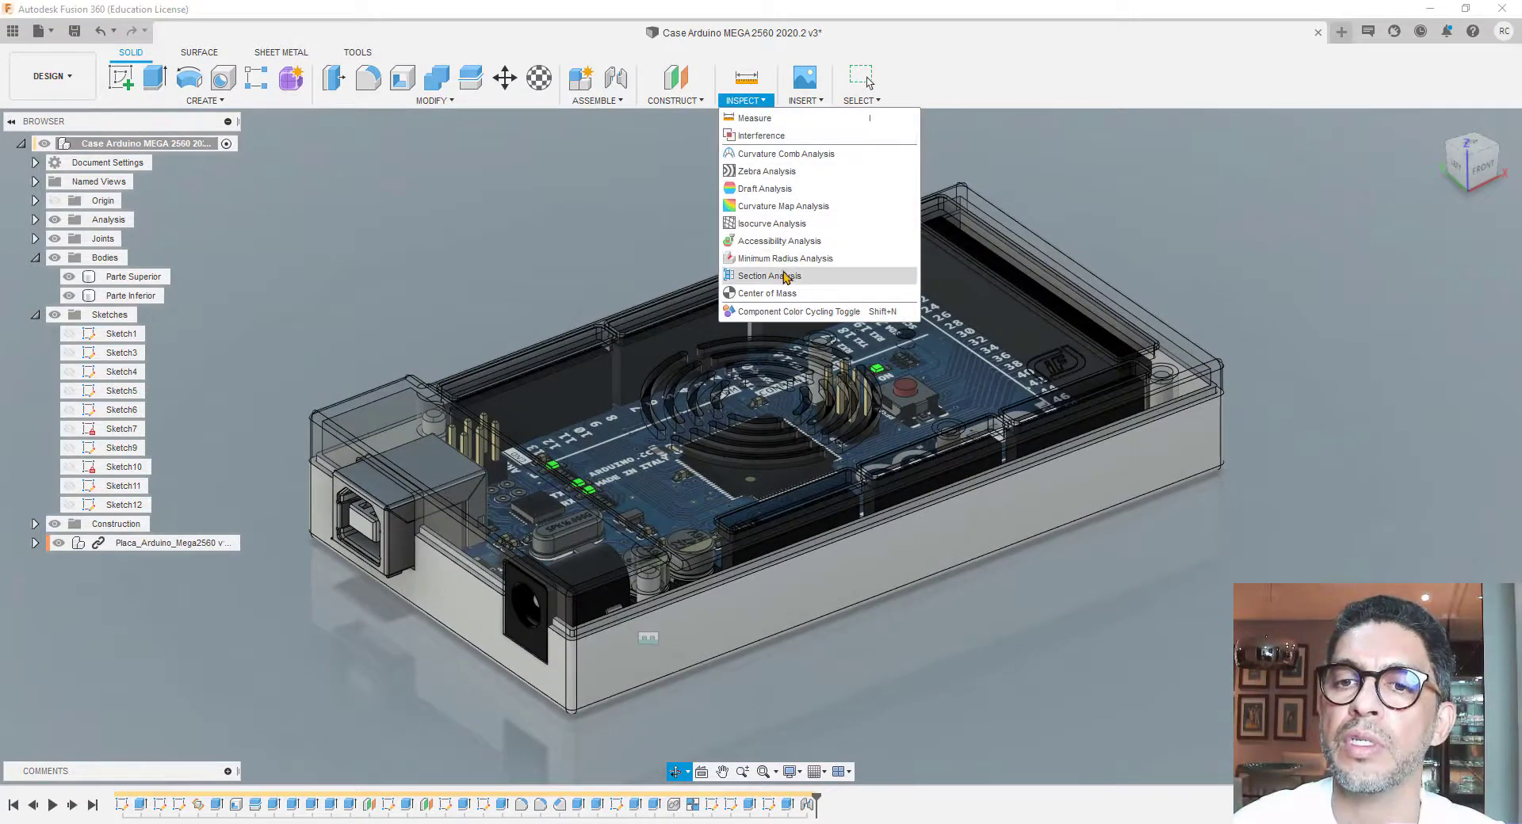
{"action": "left_click", "coordinate": [785, 276]}
{"action": "left_click", "coordinate": [425, 612]}
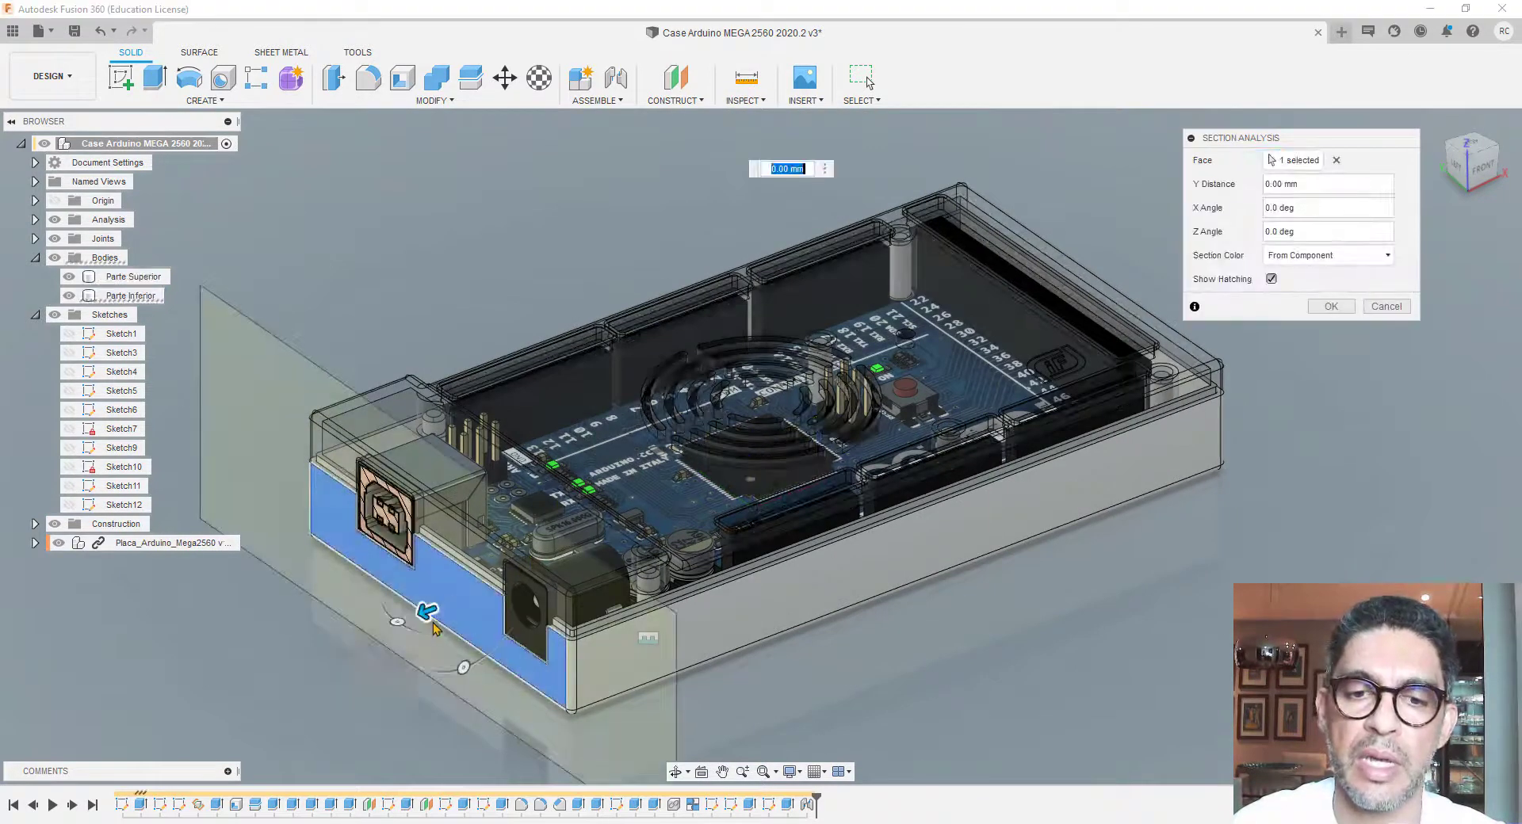
{"action": "left_click_drag", "start_coordinate": [421, 612], "coordinate": [531, 571]}
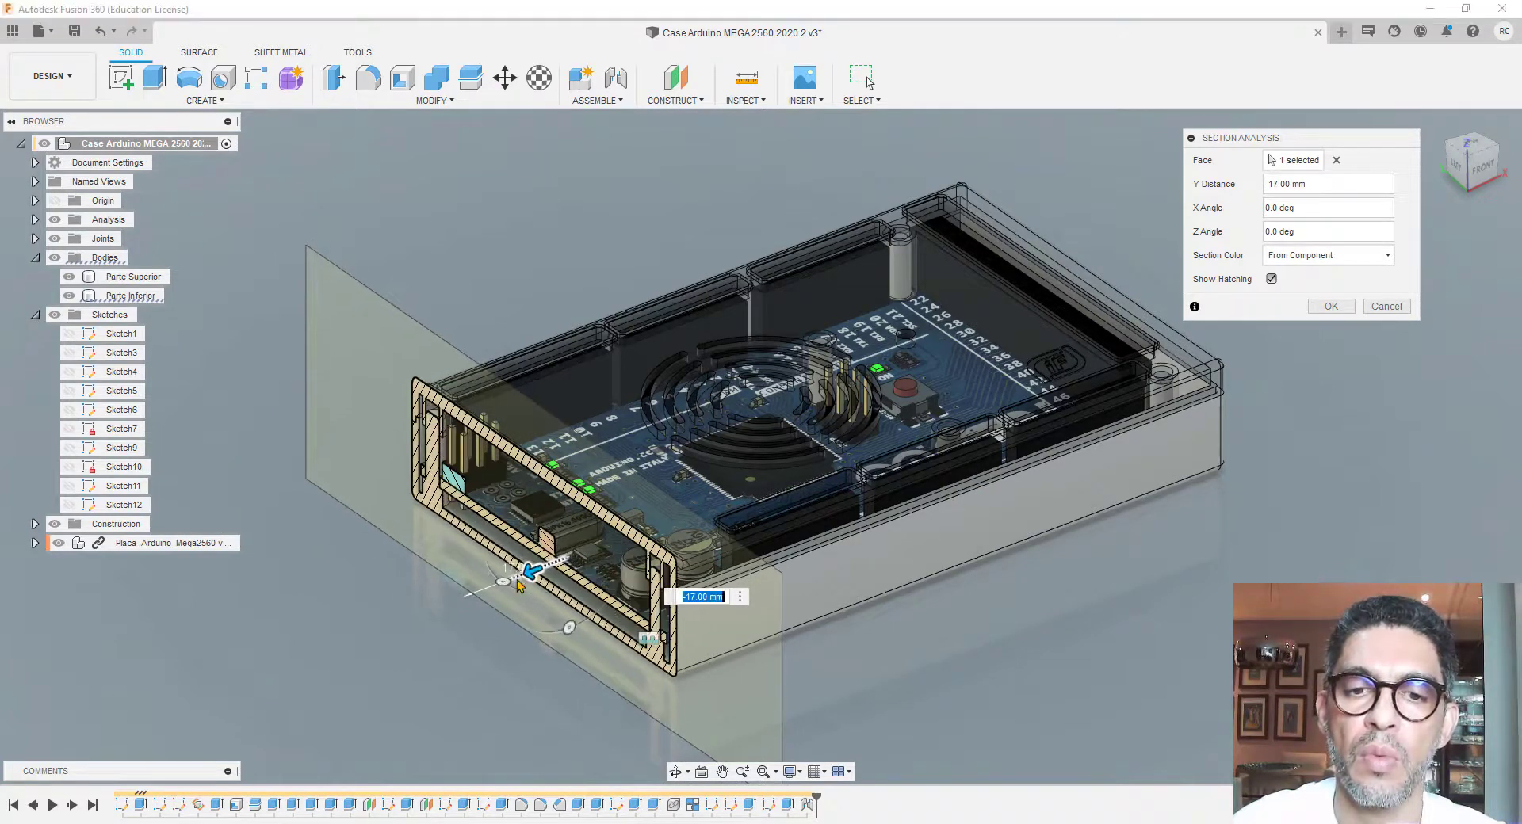
Examine the cut section closely: the wall joint, the fitting pins and how they support the board
{"action": "middle_click_drag", "start_coordinate": [409, 616], "coordinate": [477, 597], "text": "shift"}
{"action": "scroll", "coordinate": [474, 597], "scroll_direction": "up", "scroll_amount": 5}
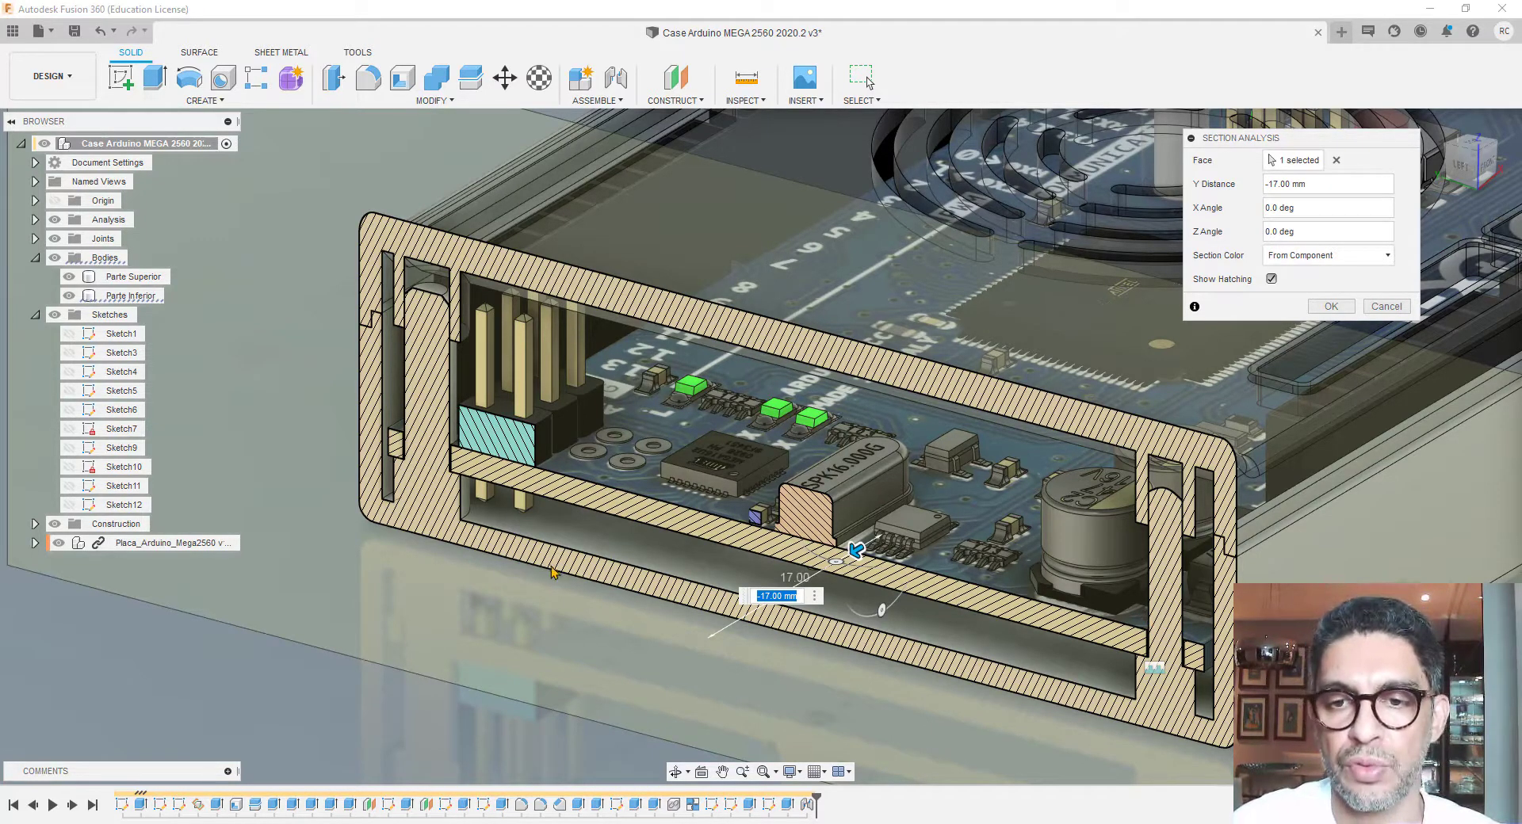
{"action": "scroll", "coordinate": [422, 558], "scroll_direction": "up", "scroll_amount": 3}
{"action": "scroll", "coordinate": [422, 557], "scroll_direction": "down", "scroll_amount": 2}
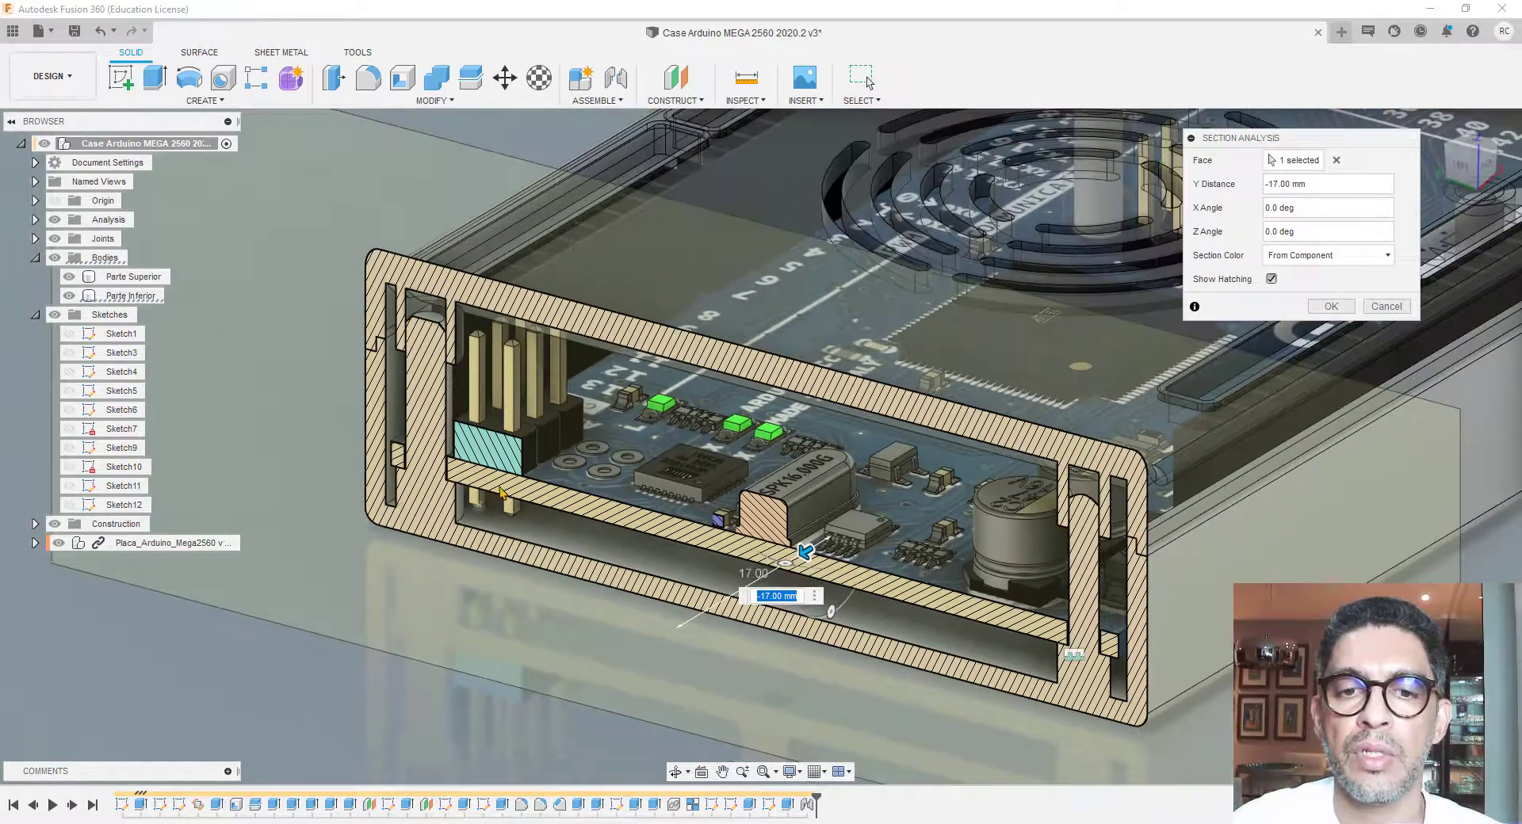
{"action": "scroll", "coordinate": [420, 487], "scroll_direction": "up", "scroll_amount": 2}
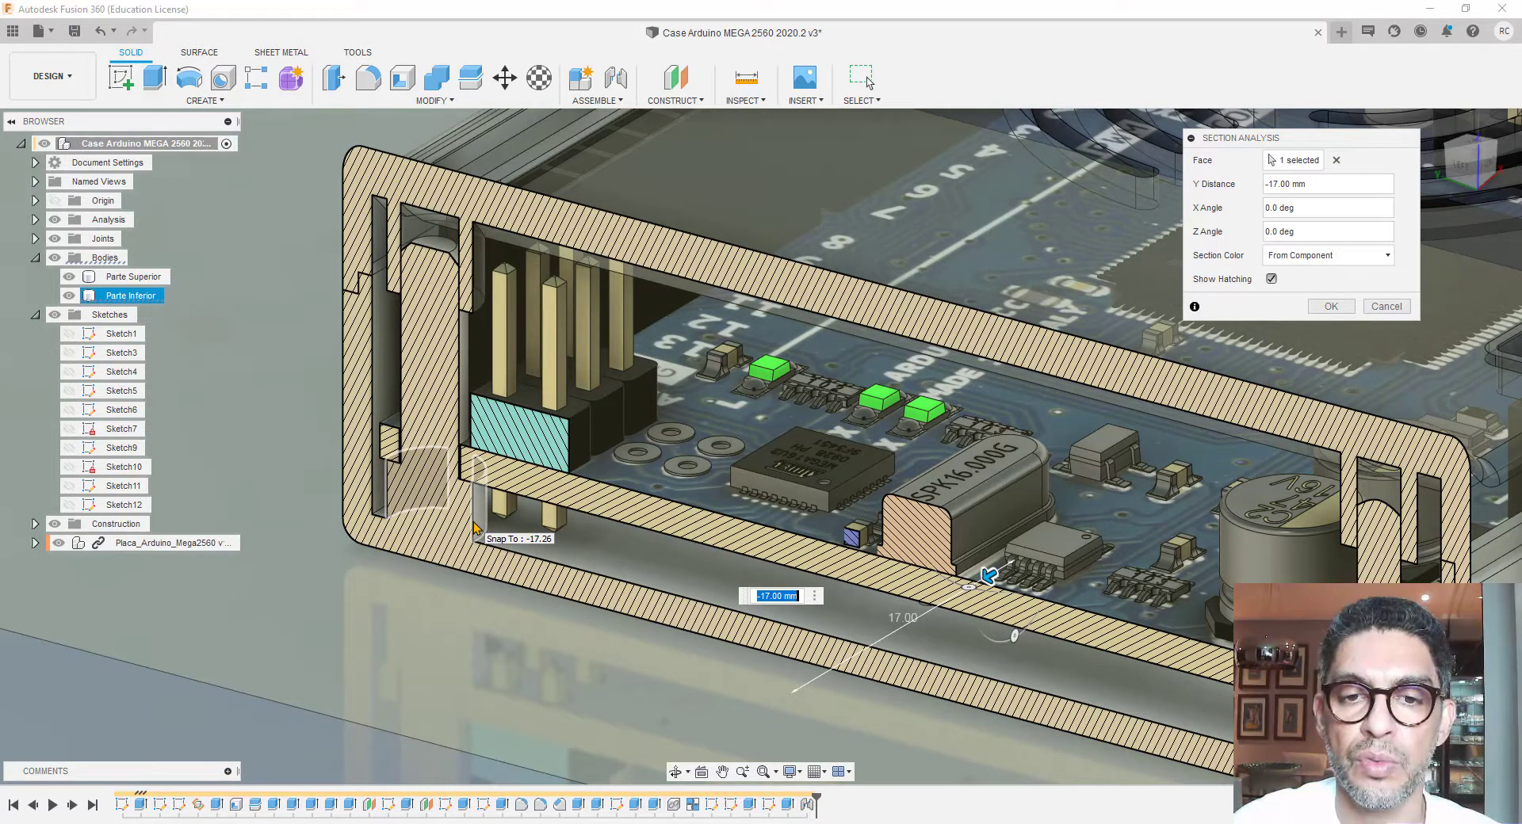
{"action": "scroll", "coordinate": [476, 523], "scroll_direction": "down", "scroll_amount": 2}
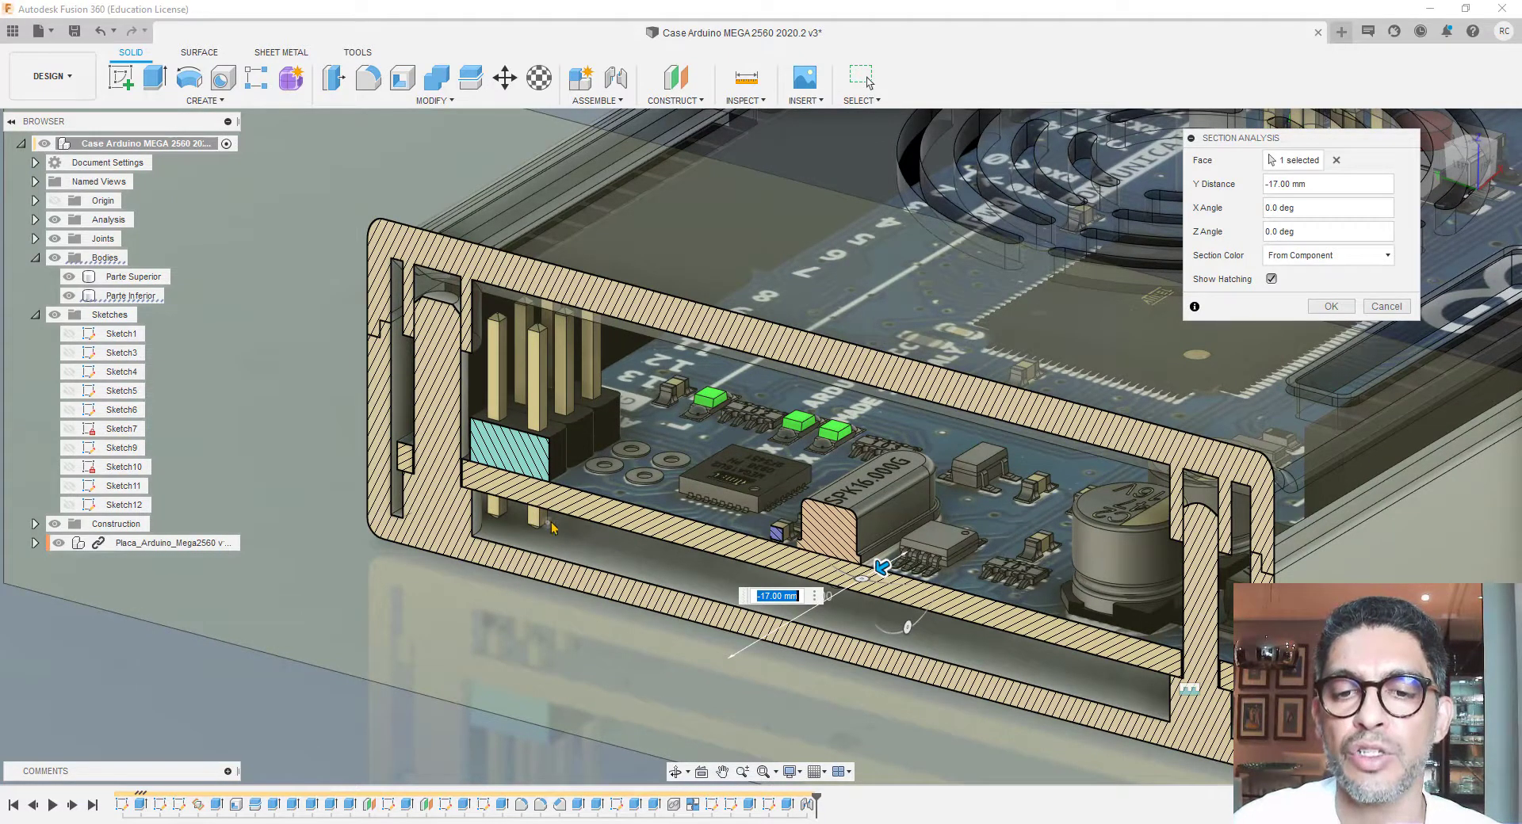
{"action": "scroll", "coordinate": [603, 540], "scroll_direction": "down", "scroll_amount": 3}
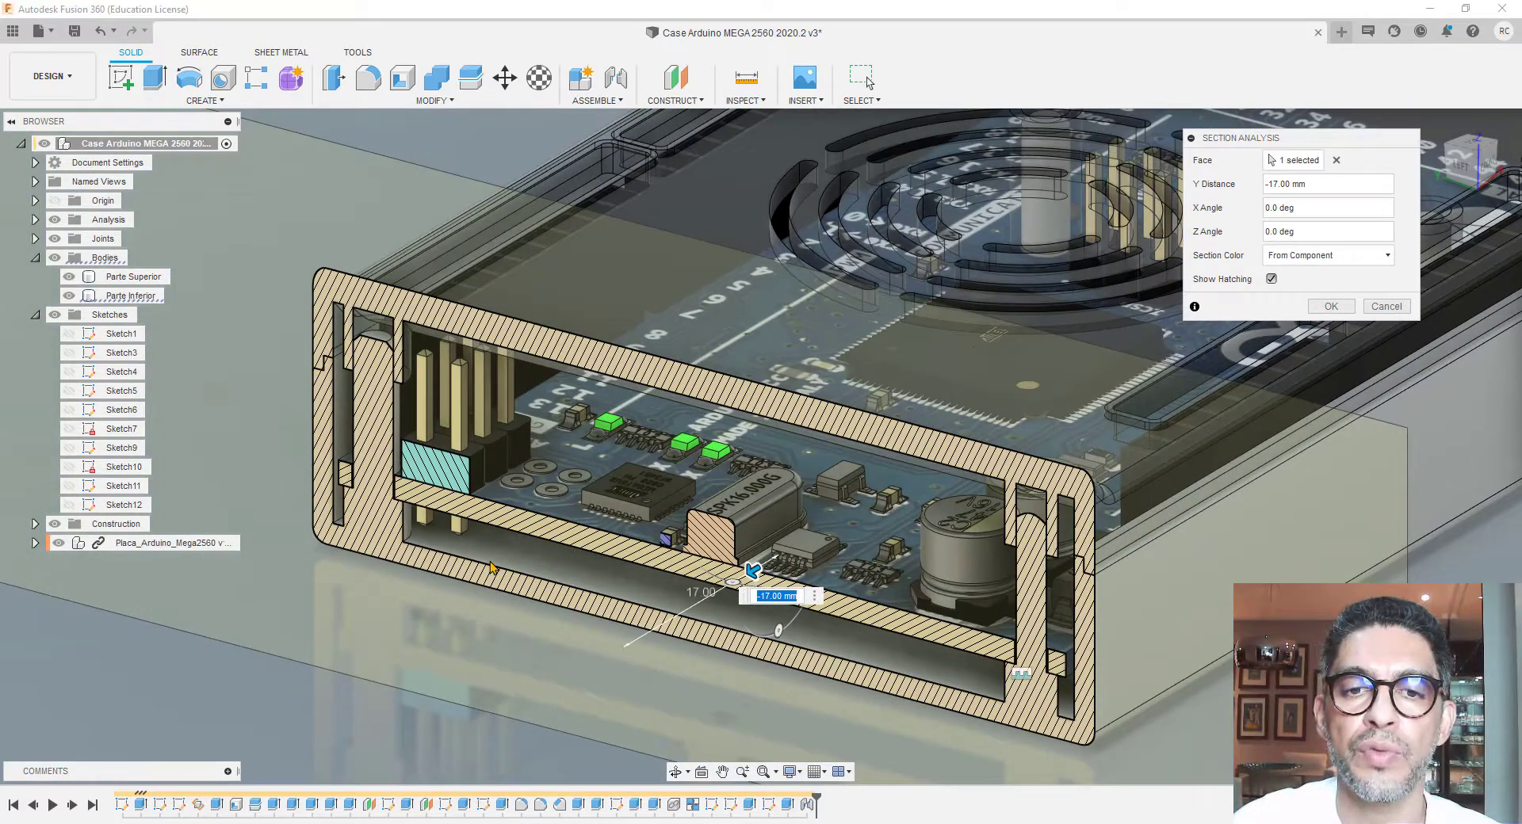
{"action": "scroll", "coordinate": [446, 573], "scroll_direction": "down", "scroll_amount": 2}
{"action": "scroll", "coordinate": [446, 581], "scroll_direction": "up", "scroll_amount": 2}
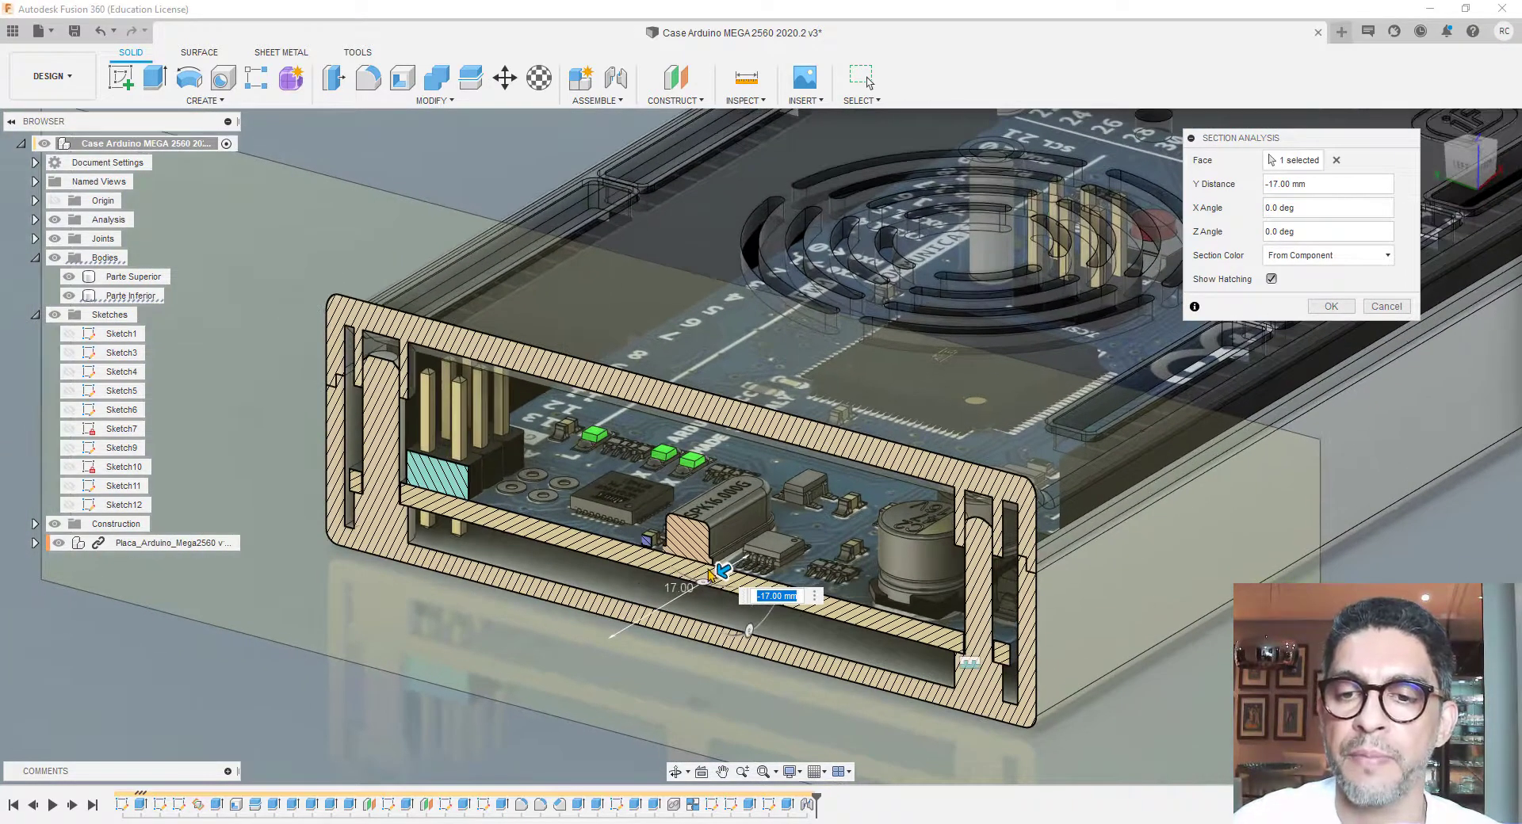
Move the section plane to a Y distance of -68 mm, through the header pins, and accept the Section Analysis
{"action": "left_click_drag", "start_coordinate": [728, 566], "coordinate": [1154, 331]}
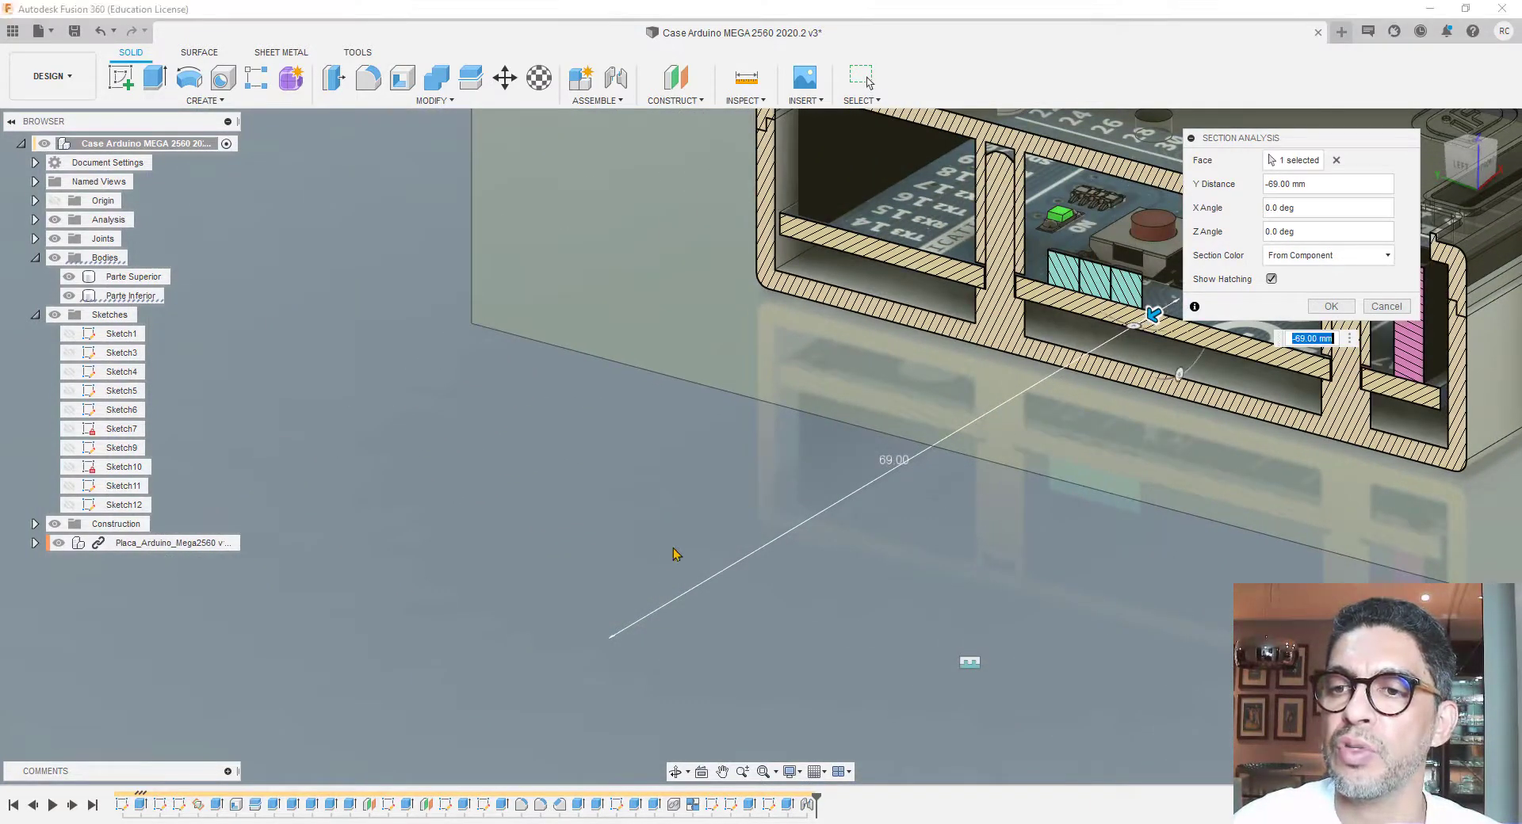
{"action": "scroll", "coordinate": [673, 553], "scroll_direction": "down", "scroll_amount": 3}
{"action": "scroll", "coordinate": [929, 361], "scroll_direction": "up", "scroll_amount": 5}
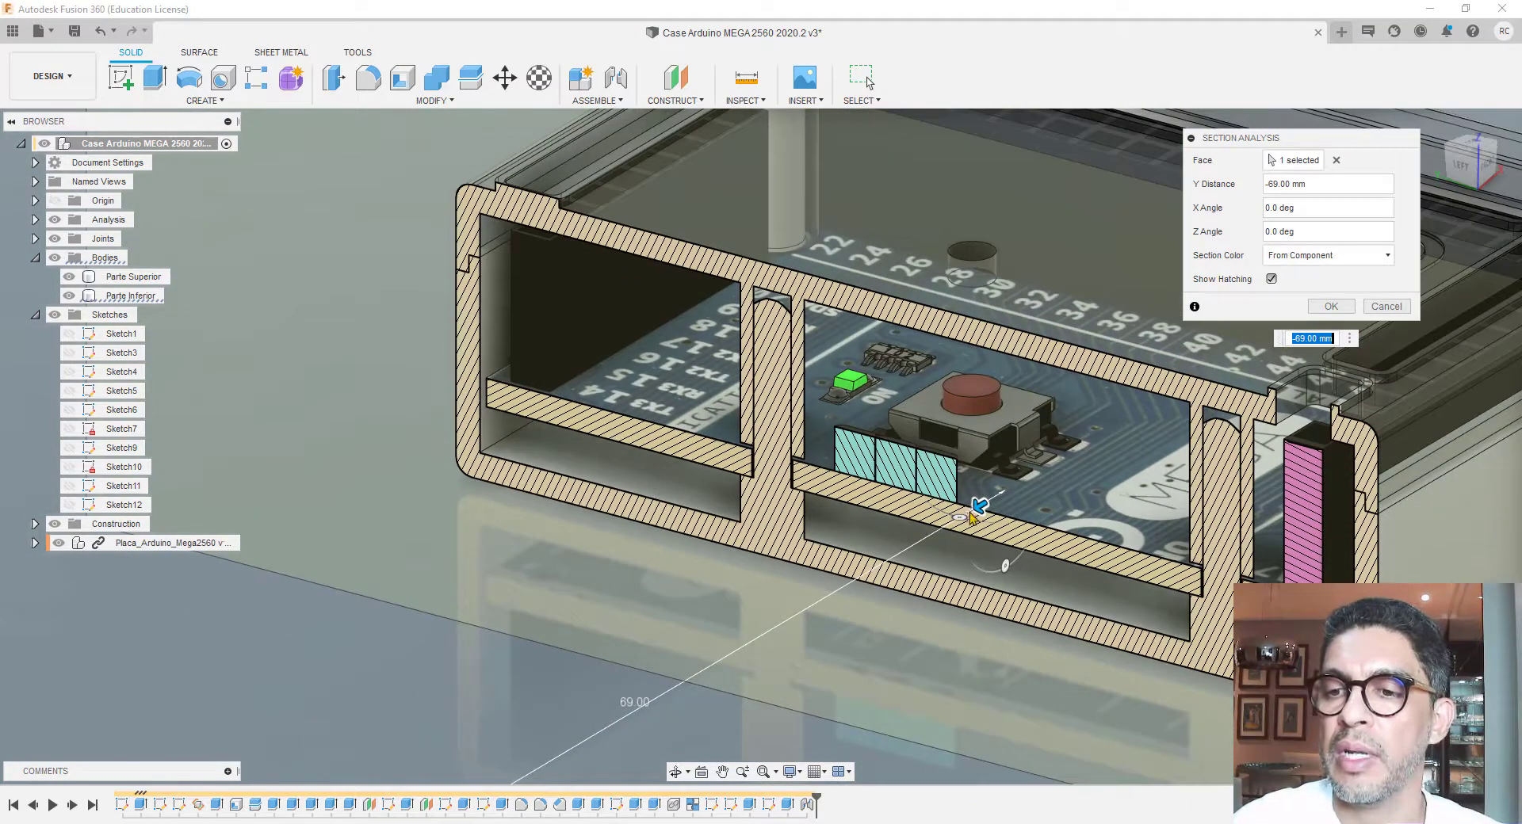
{"action": "left_click_drag", "start_coordinate": [973, 516], "coordinate": [969, 509]}
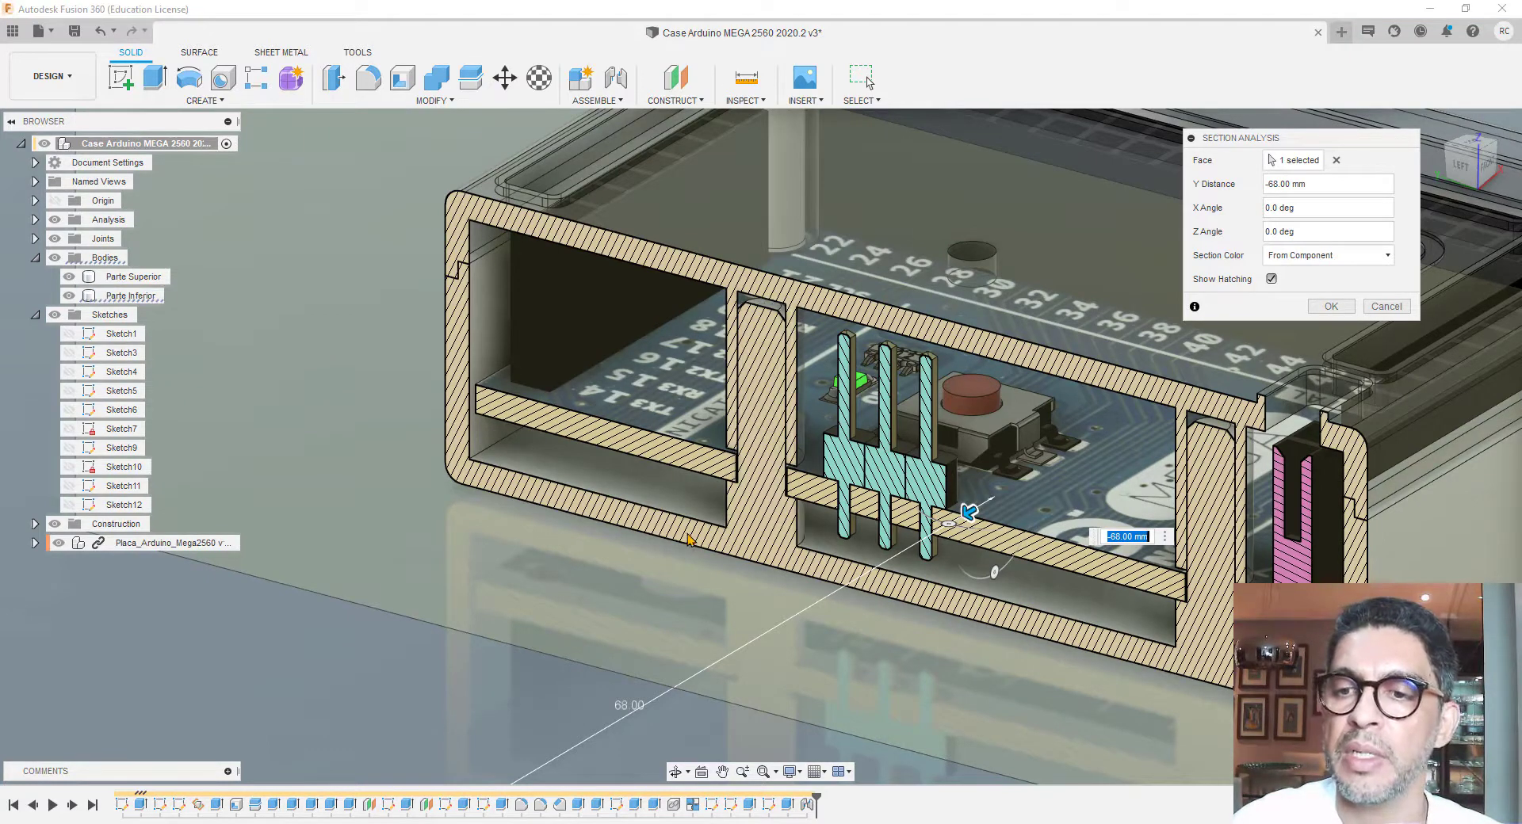
{"action": "scroll", "coordinate": [920, 494], "scroll_direction": "down", "scroll_amount": 3}
{"action": "scroll", "coordinate": [920, 492], "scroll_direction": "down", "scroll_amount": 2}
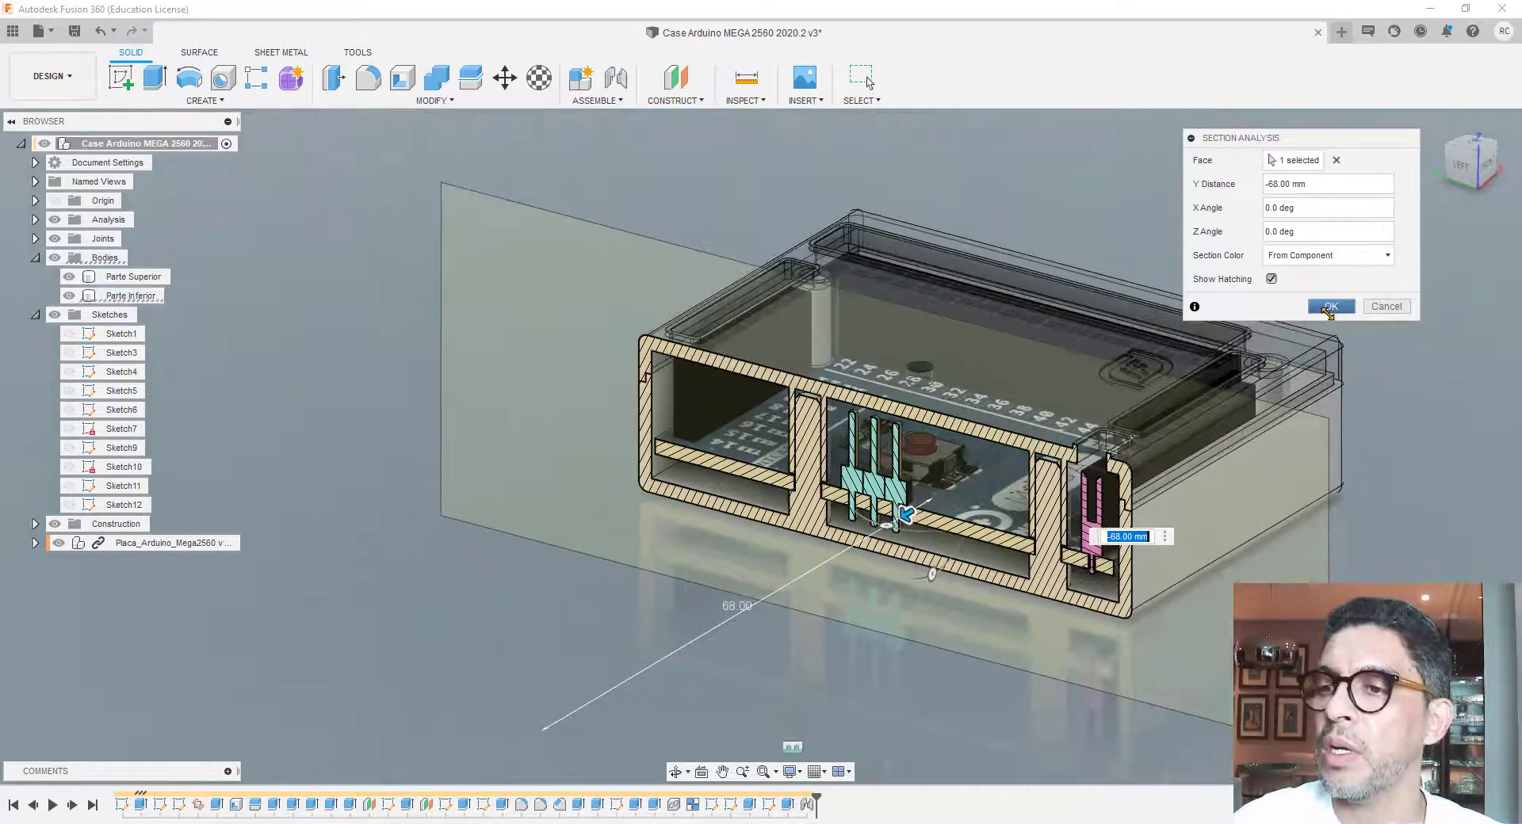
{"action": "left_click", "coordinate": [1330, 306]}
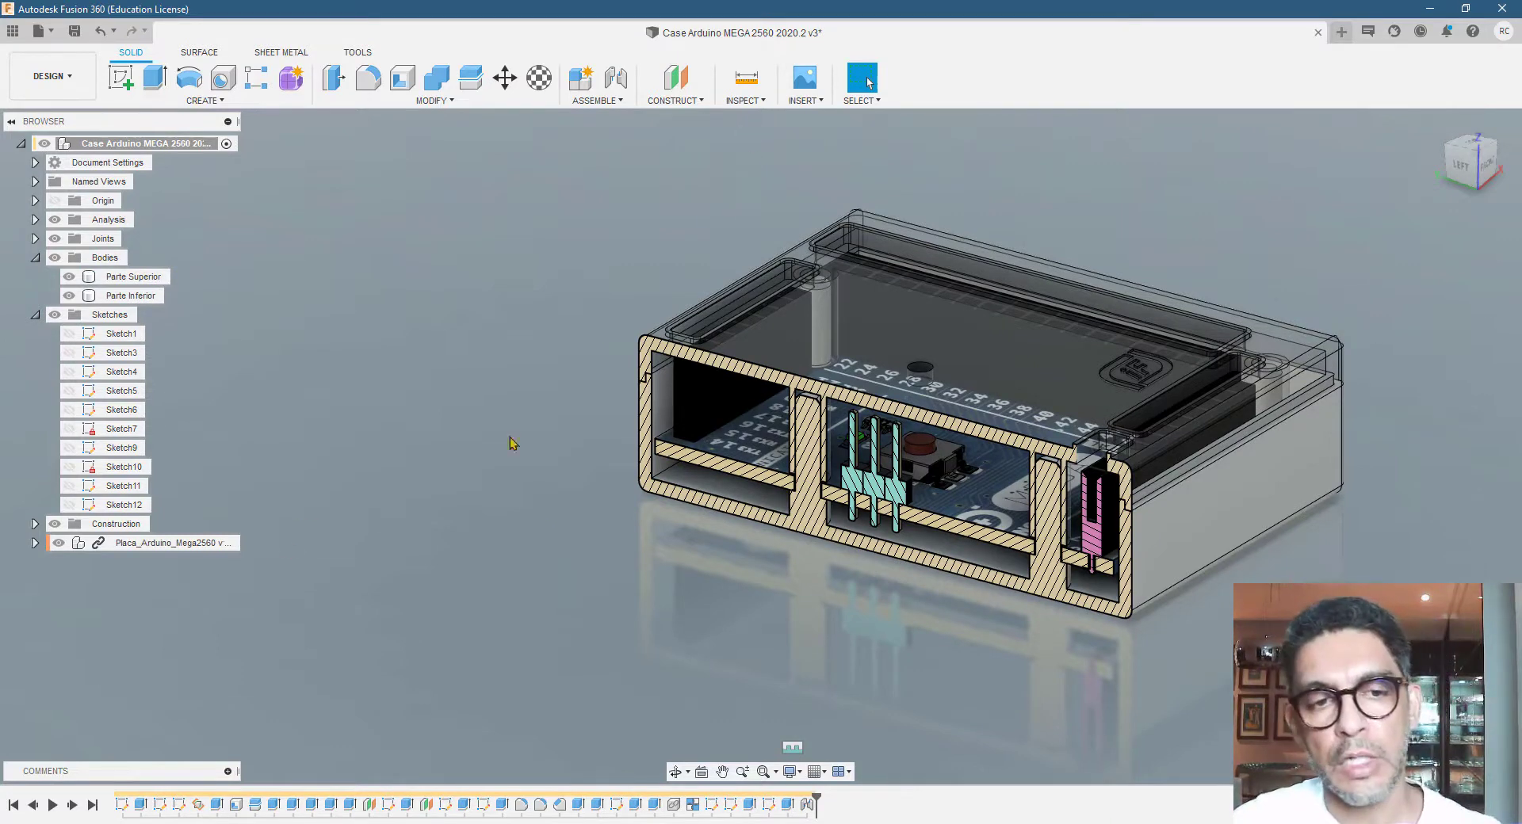
Create a new empty design alongside the finished case
{"action": "left_click", "coordinate": [1341, 37]}
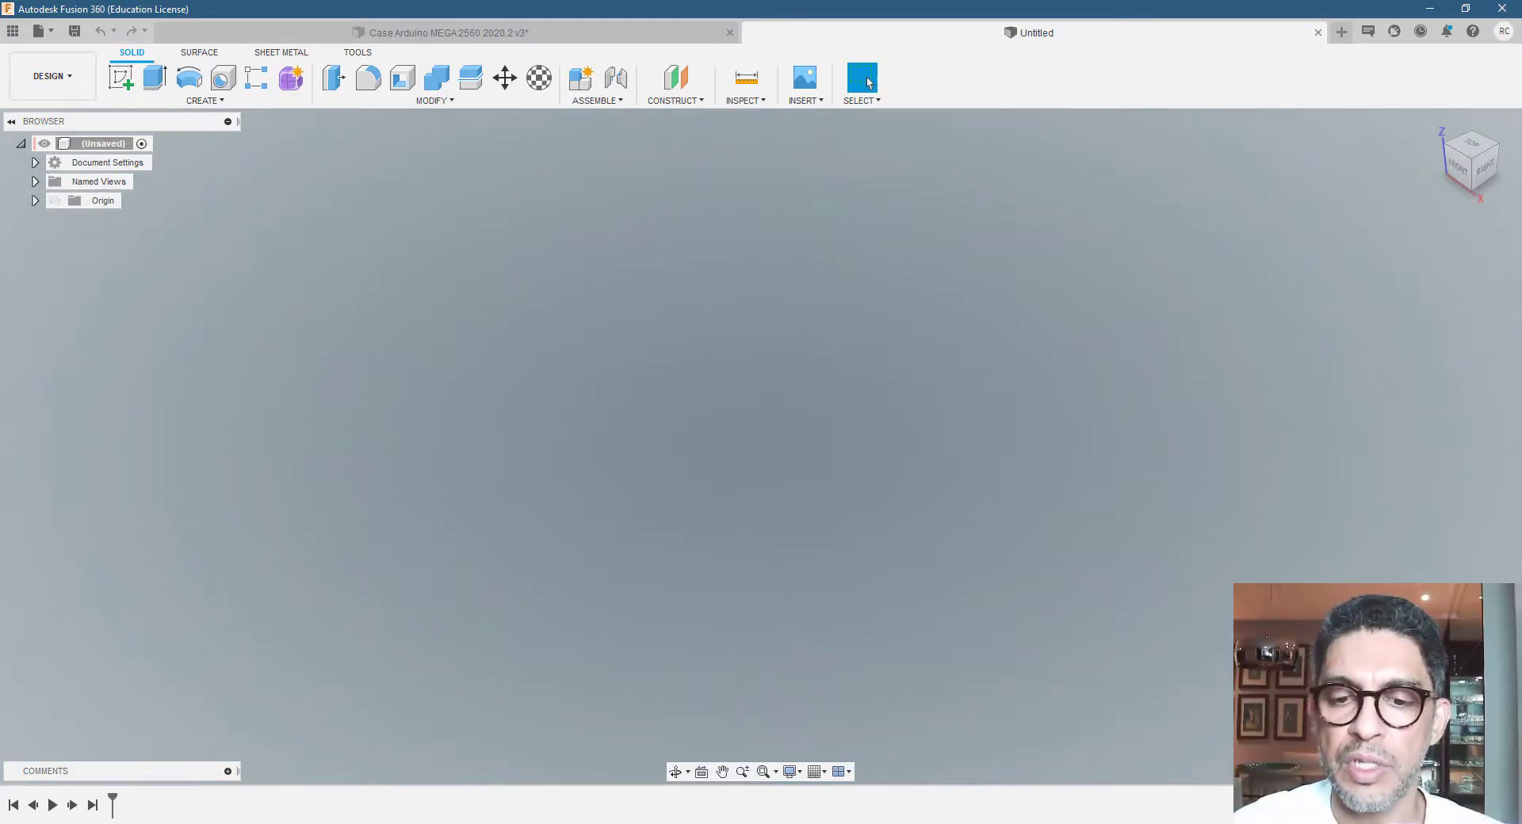
Read the first item of the case project outline in Google Docs and the initial sketch dimensions in the Foxit Reader PDF
{"action": "key", "text": "alt+Tab"}
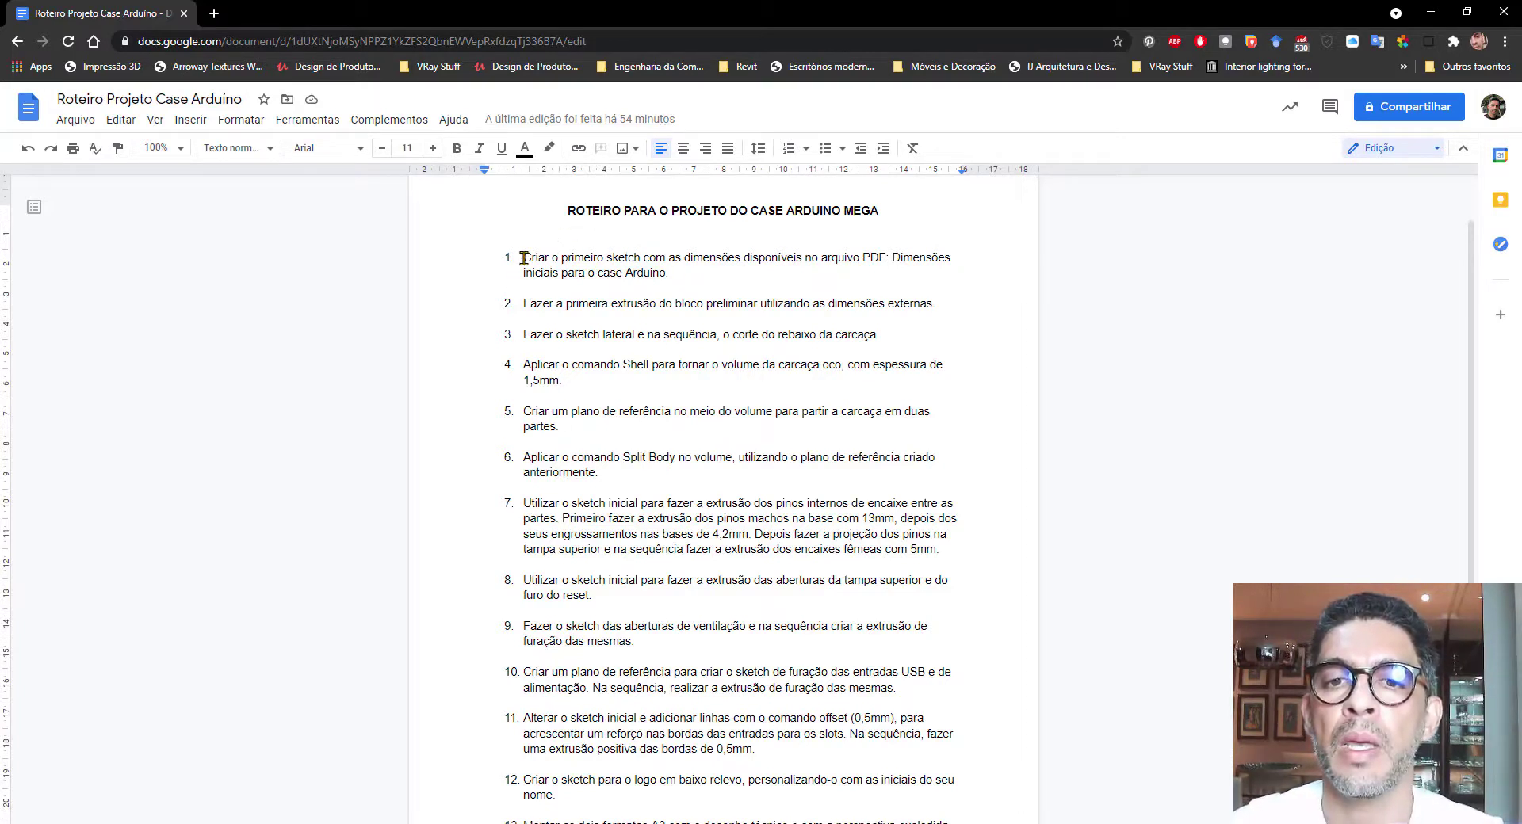
{"action": "left_click_drag", "start_coordinate": [525, 257], "coordinate": [601, 272]}
{"action": "left_click", "coordinate": [685, 275]}
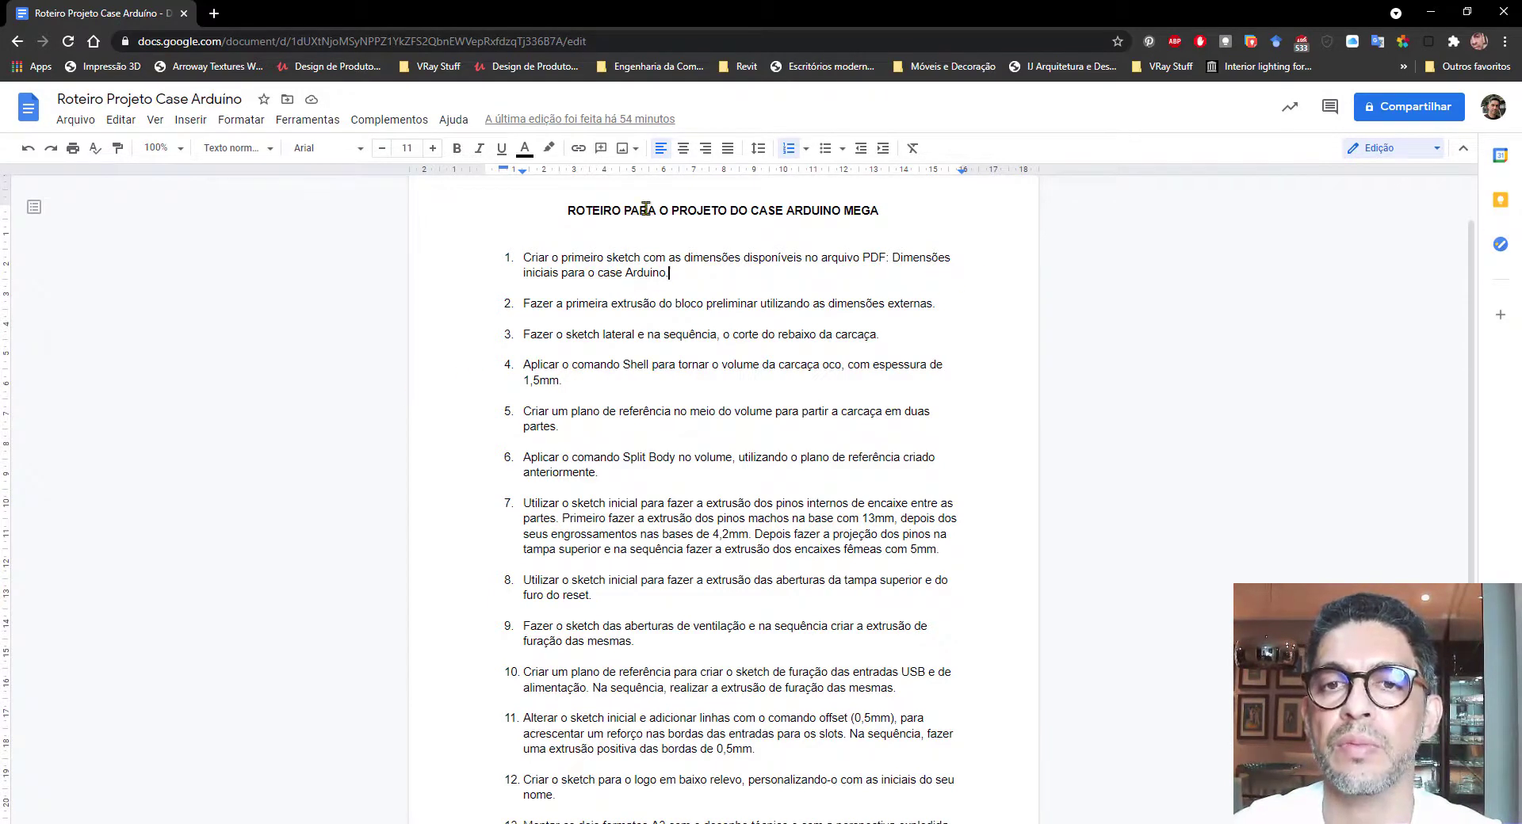
{"action": "left_click", "coordinate": [550, 148]}
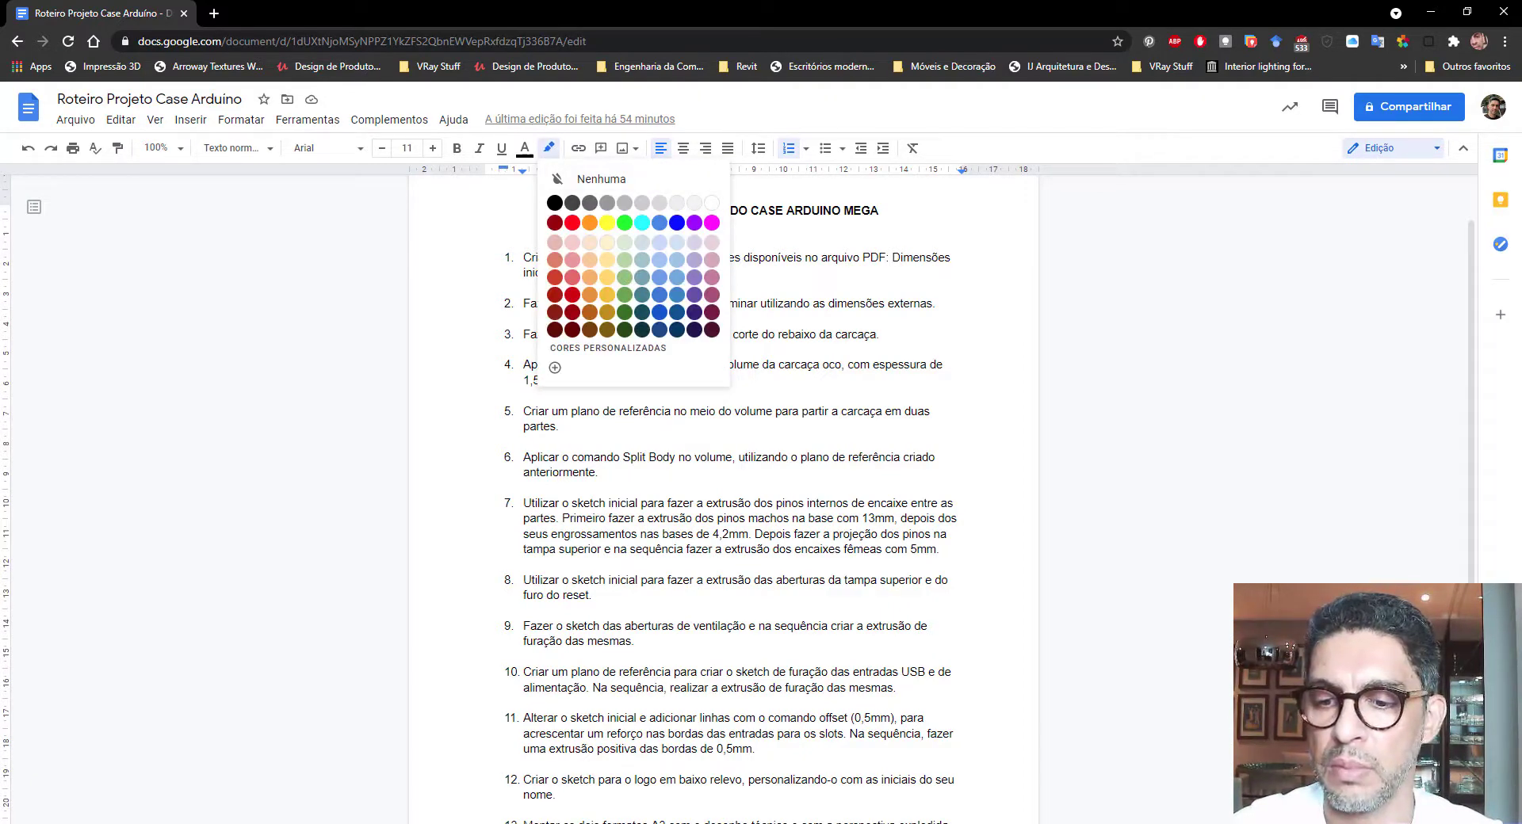
{"action": "key", "text": "alt+Tab"}
{"action": "mouse_move", "coordinate": [720, 449]}
{"action": "left_mouse_down"}
{"action": "mouse_move", "coordinate": [723, 409]}
{"action": "mouse_move", "coordinate": [713, 430]}
{"action": "left_mouse_up"}
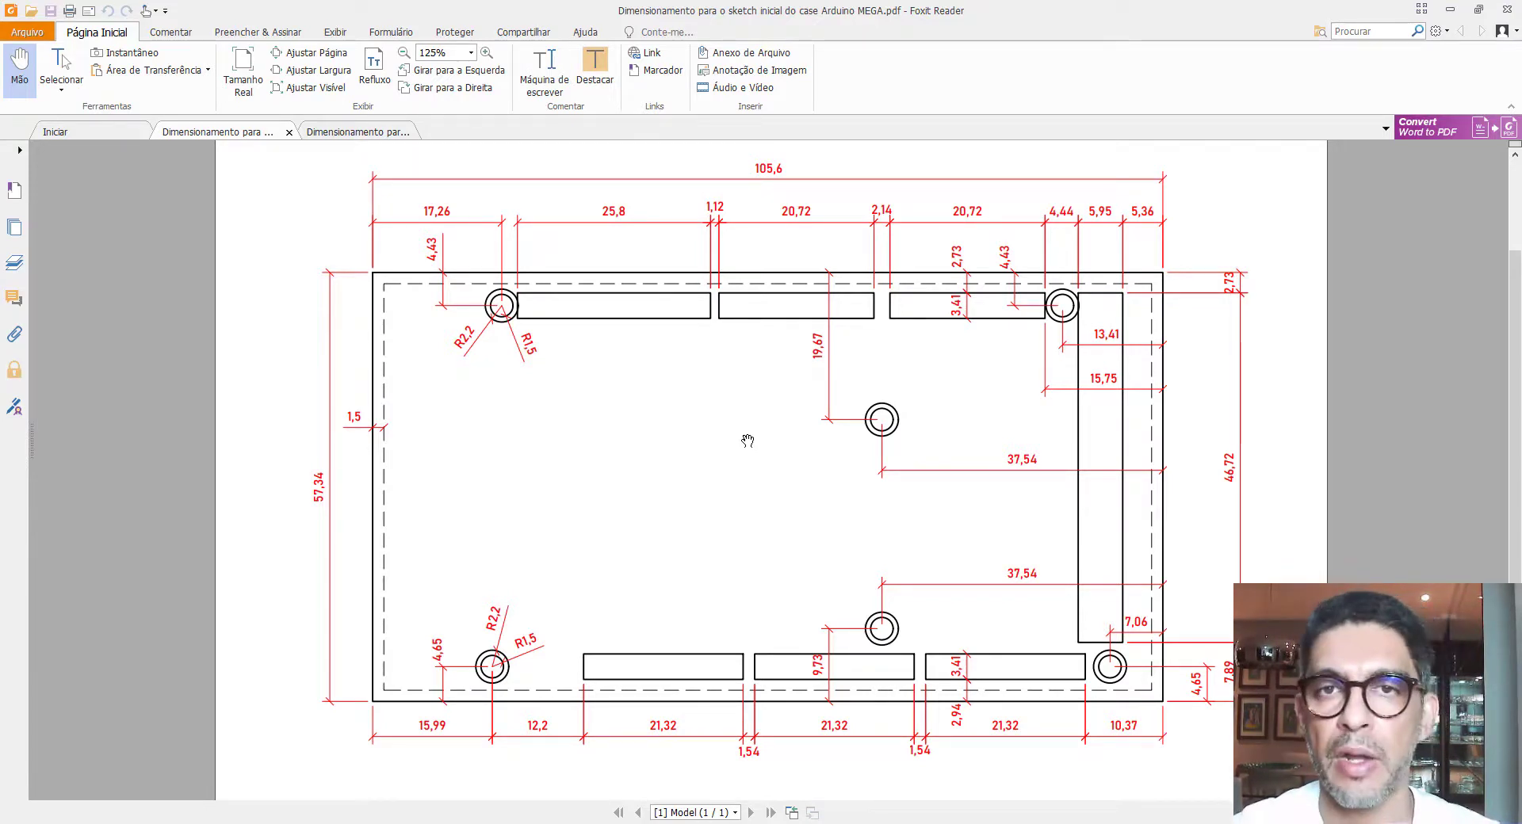
Switch back to Fusion 360 and start a sketch on the horizontal XY plane, seen in the top view
{"action": "left_click", "coordinate": [460, 823]}
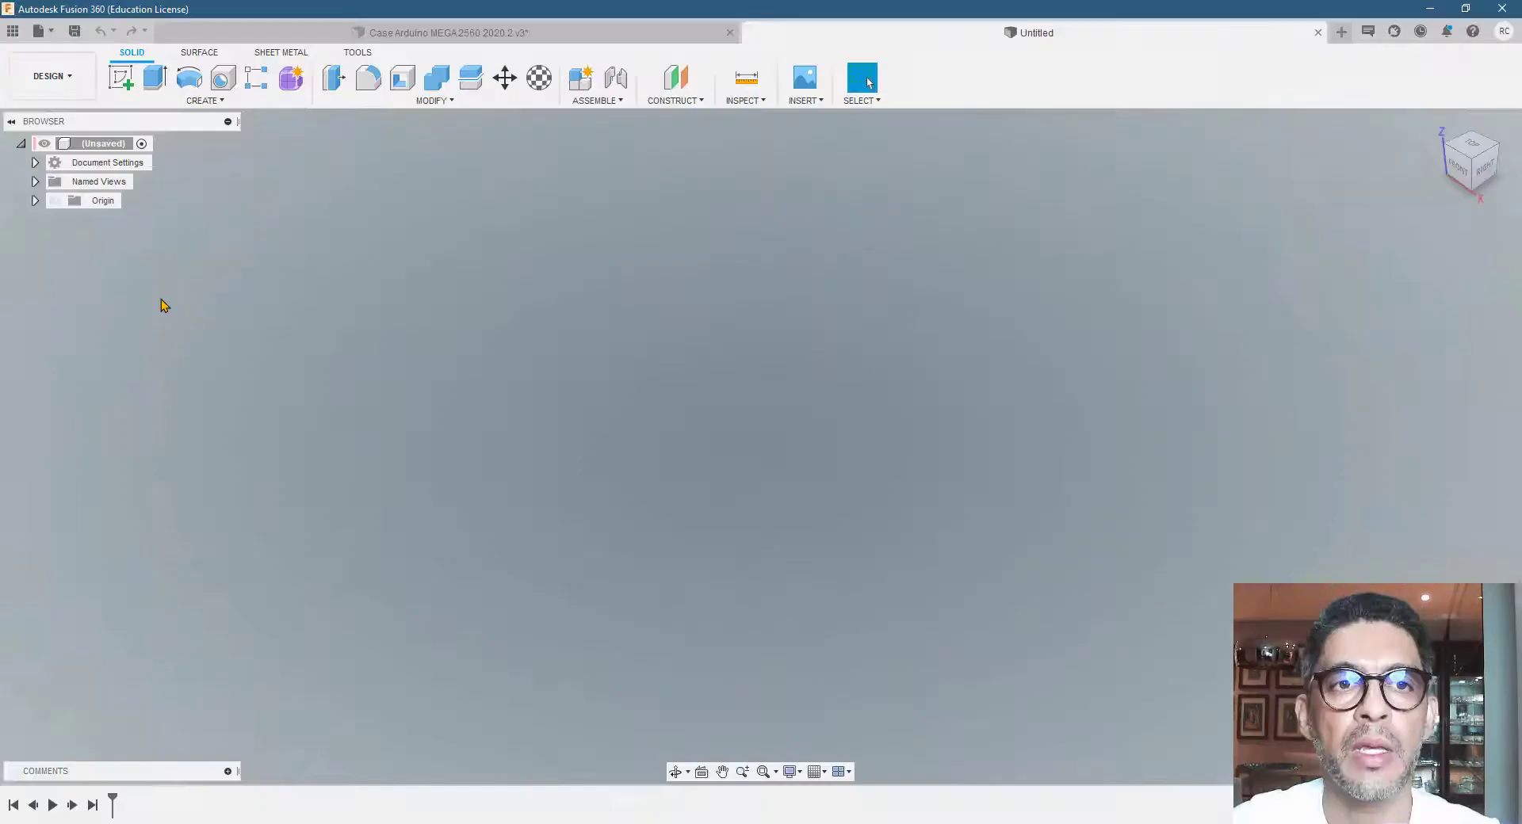
{"action": "left_click", "coordinate": [111, 80]}
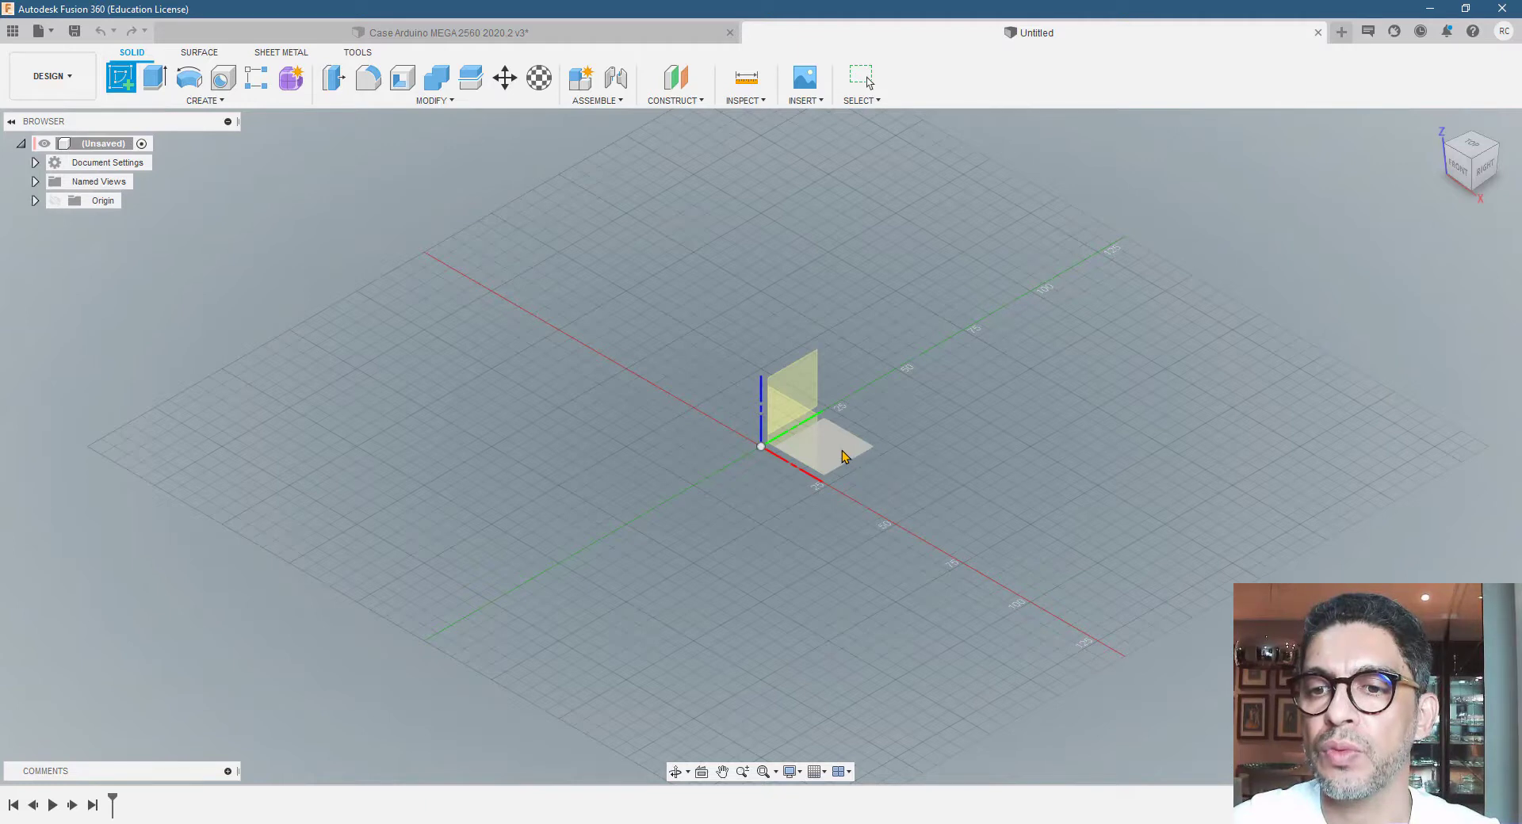
{"action": "left_click", "coordinate": [843, 457]}
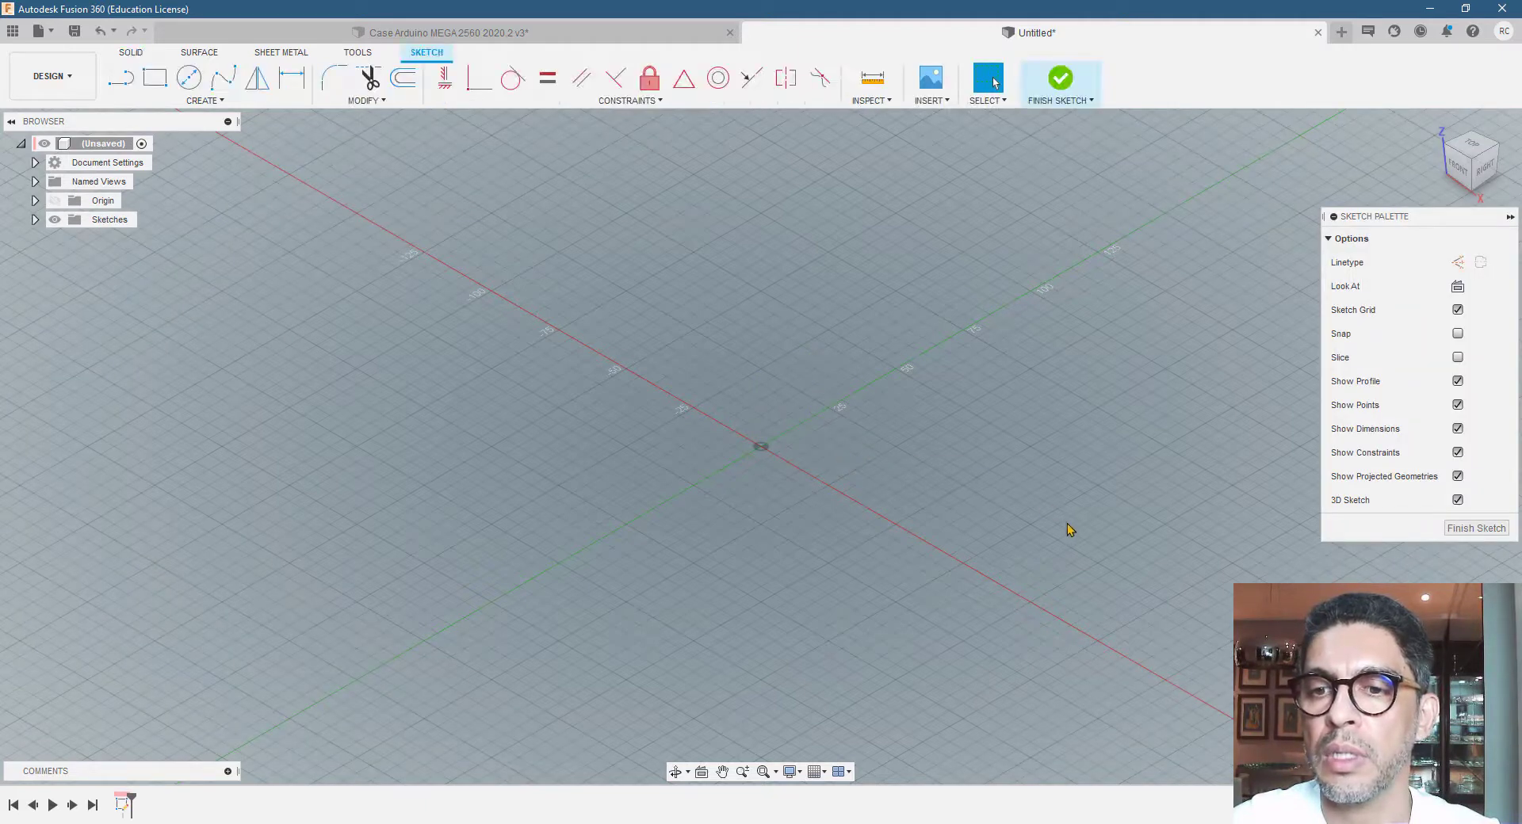
{"action": "left_click", "coordinate": [1476, 149]}
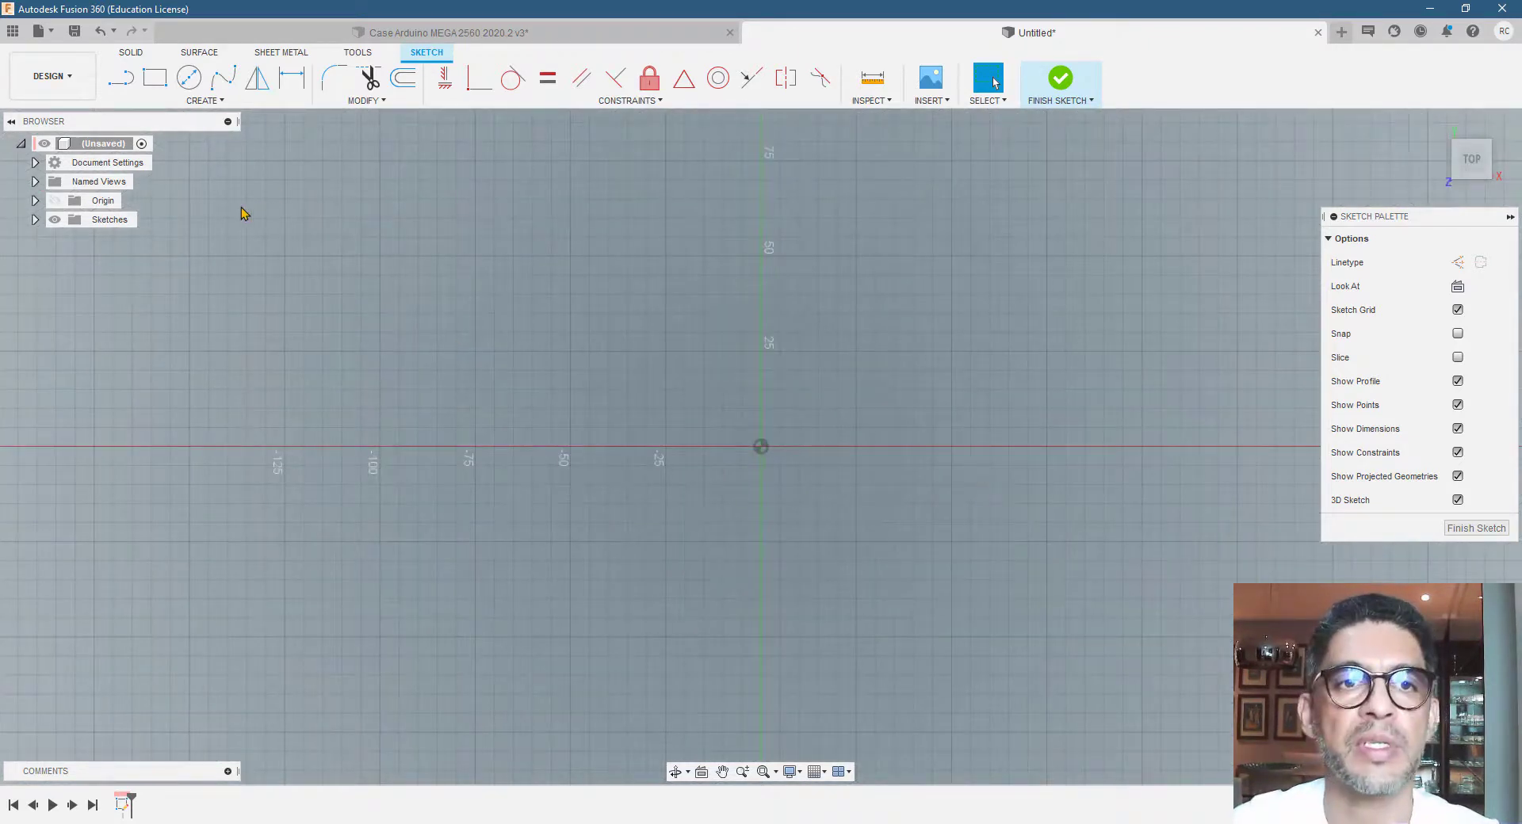
Draw a center rectangle on the sketch origin, 105.6 mm wide and 57.34 mm high
{"action": "left_click", "coordinate": [218, 101]}
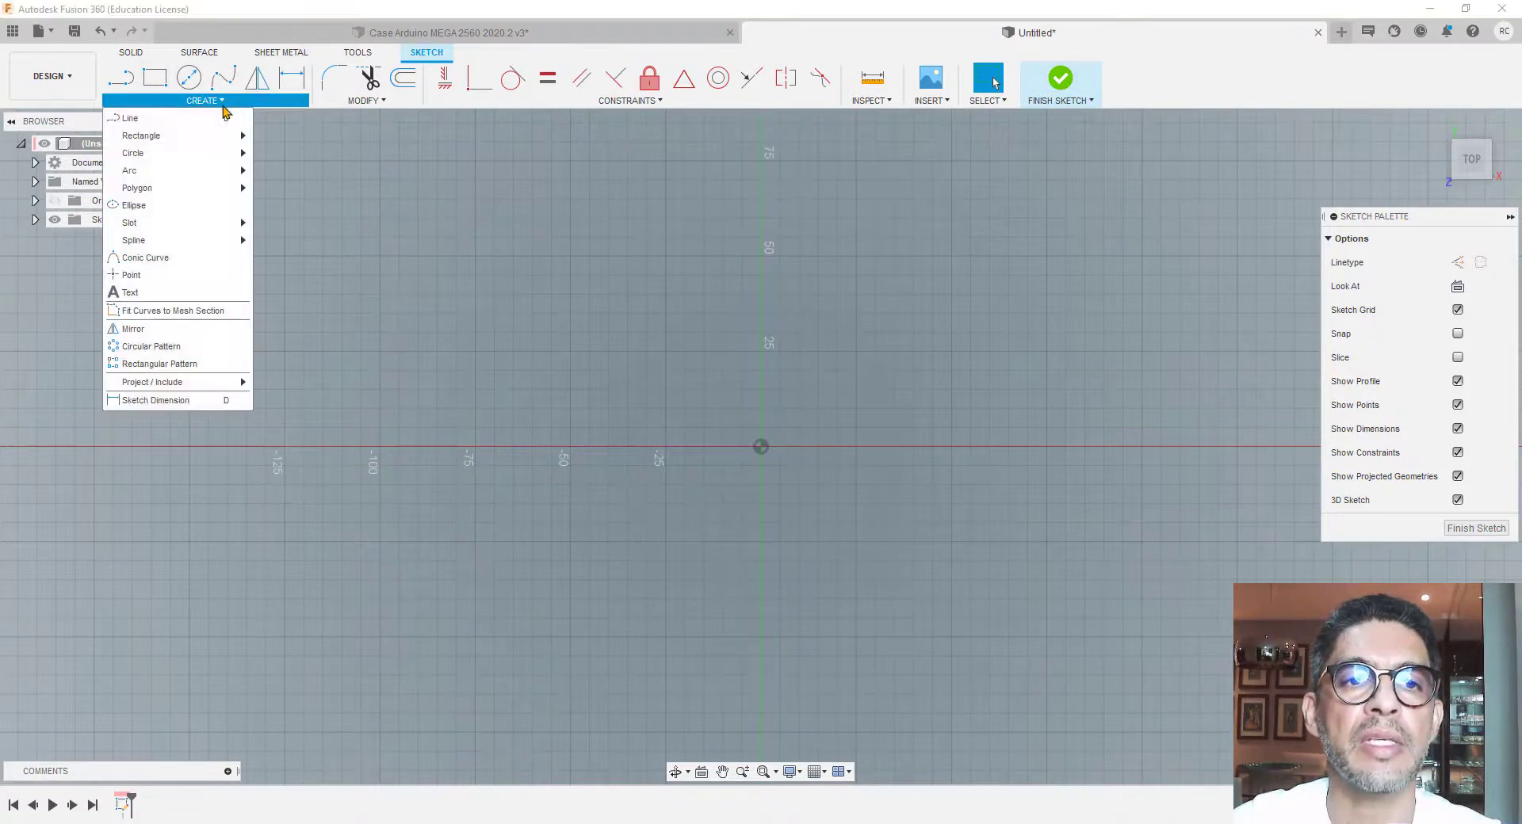
{"action": "mouse_move", "coordinate": [198, 141]}
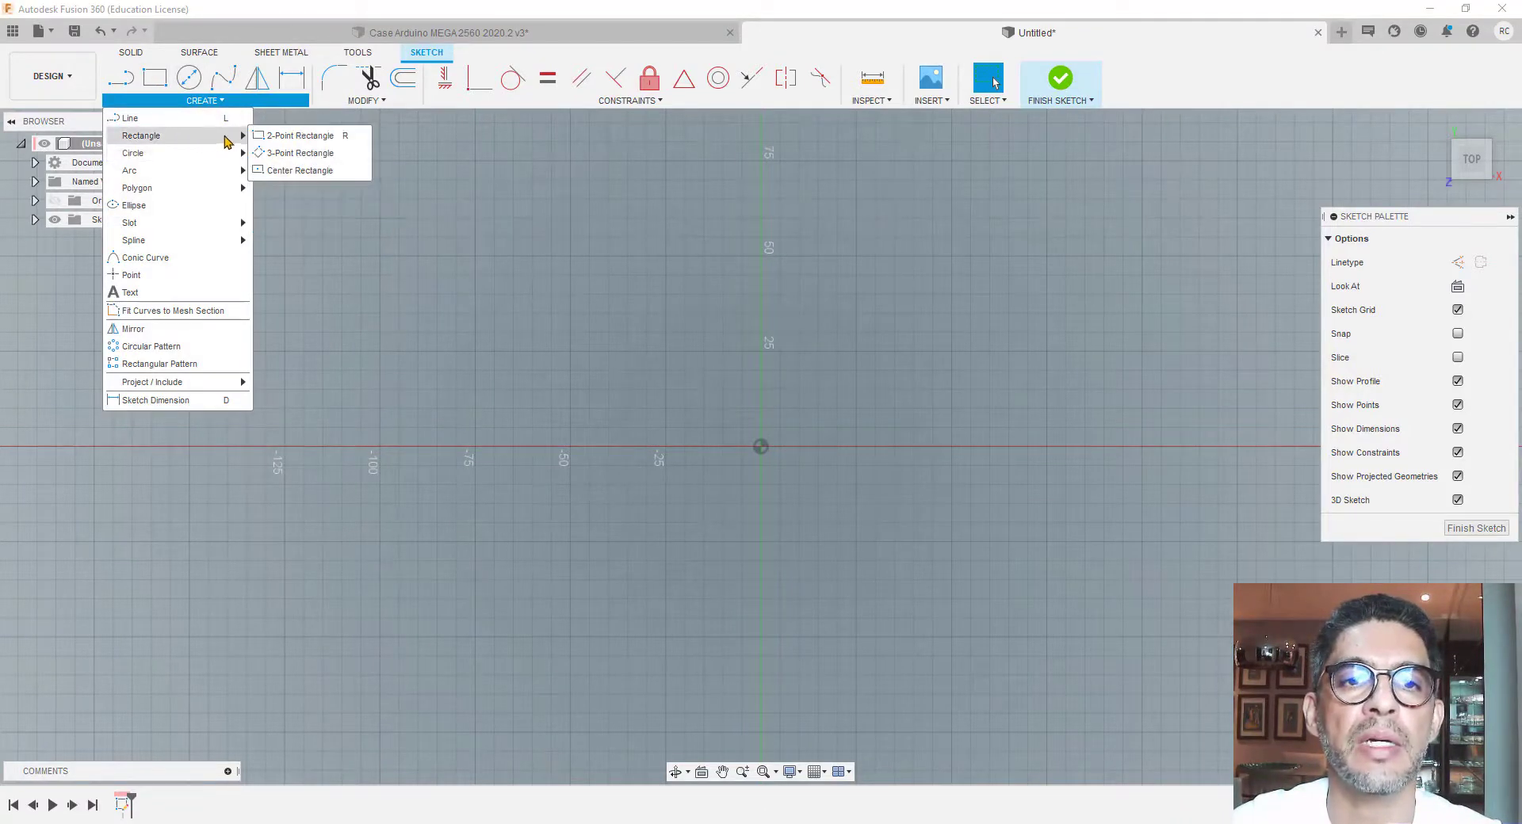
{"action": "left_click", "coordinate": [295, 170]}
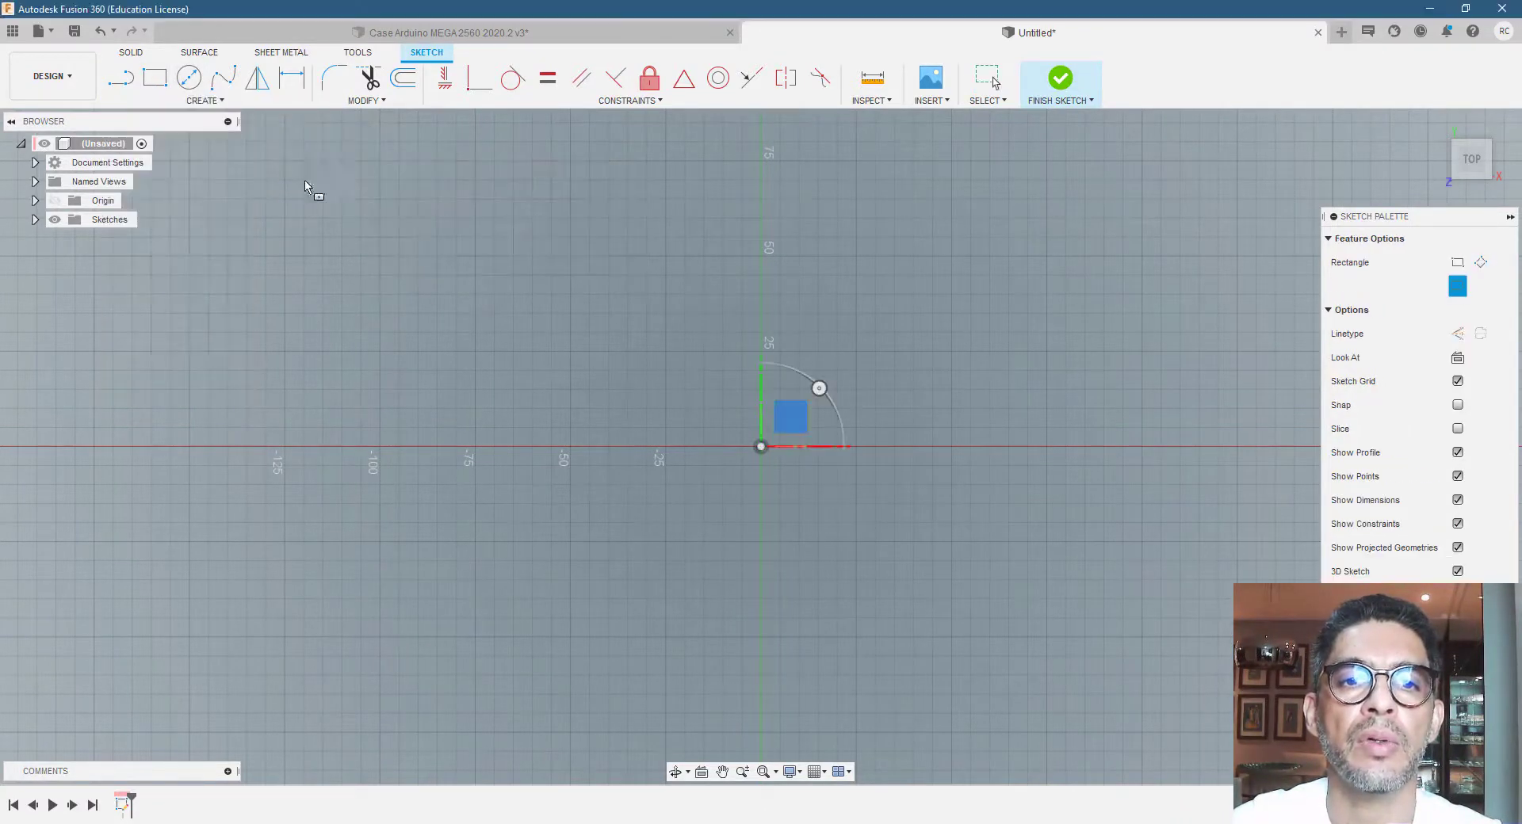
{"action": "left_click", "coordinate": [761, 447]}
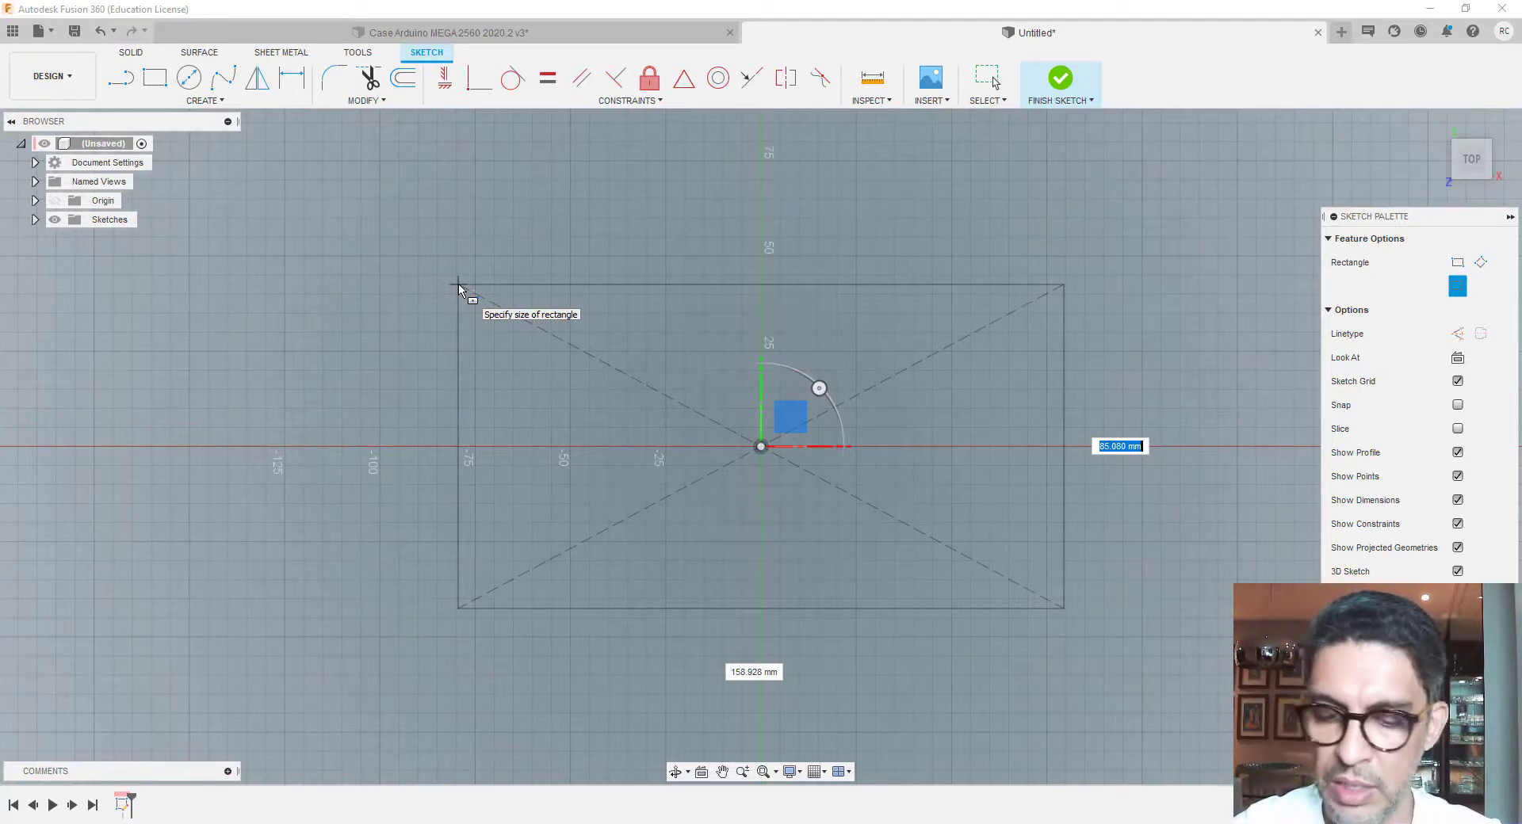
{"action": "type", "text": "105"}
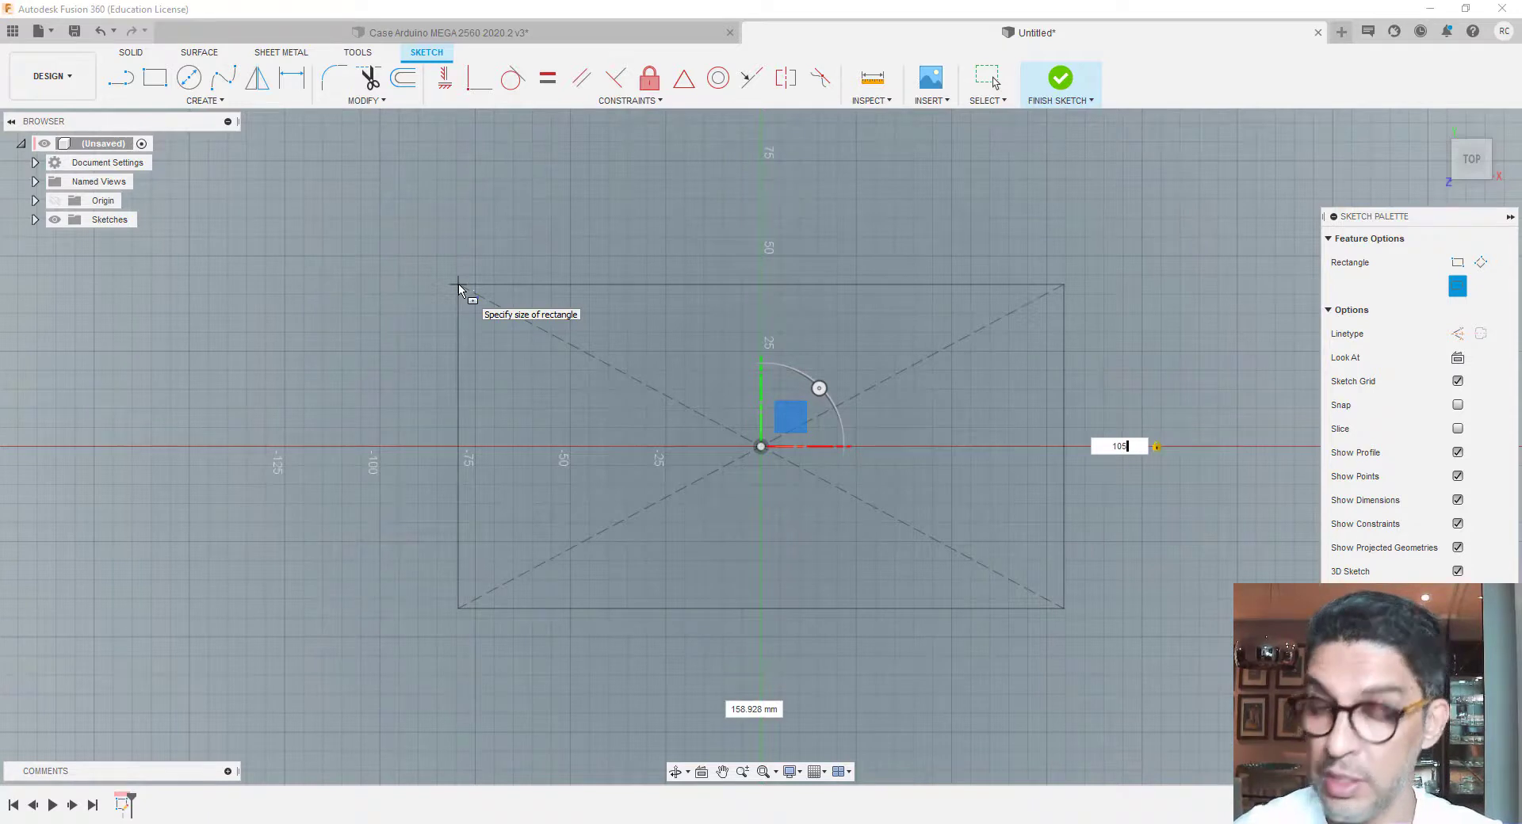
{"action": "key", "text": "Tab"}
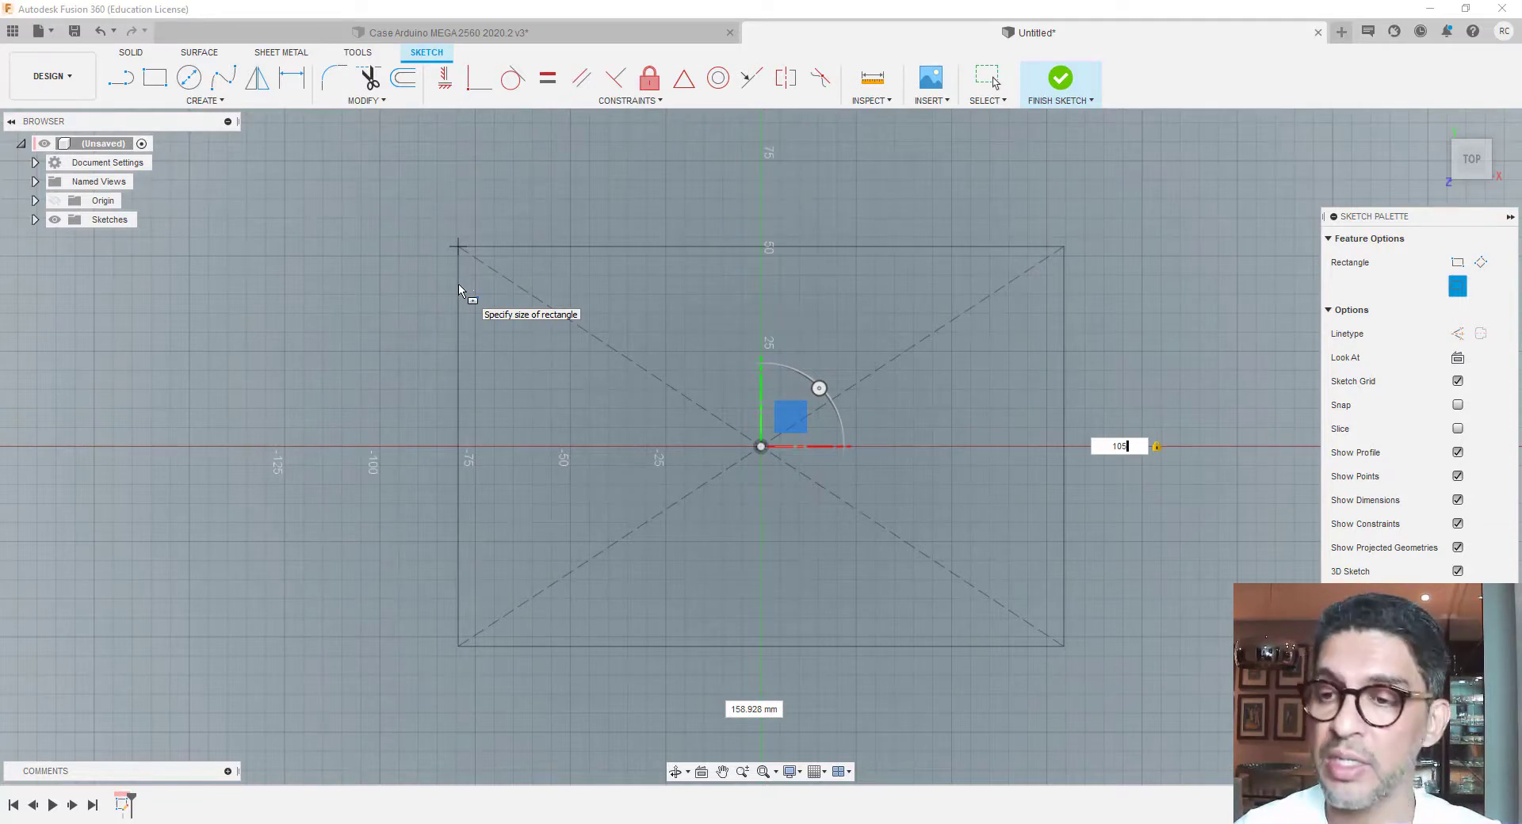
{"action": "key", "text": "BackSpace"}
{"action": "key", "text": "BackSpace"}
{"action": "key", "text": "BackSpace"}
{"action": "type", "text": "57,34"}
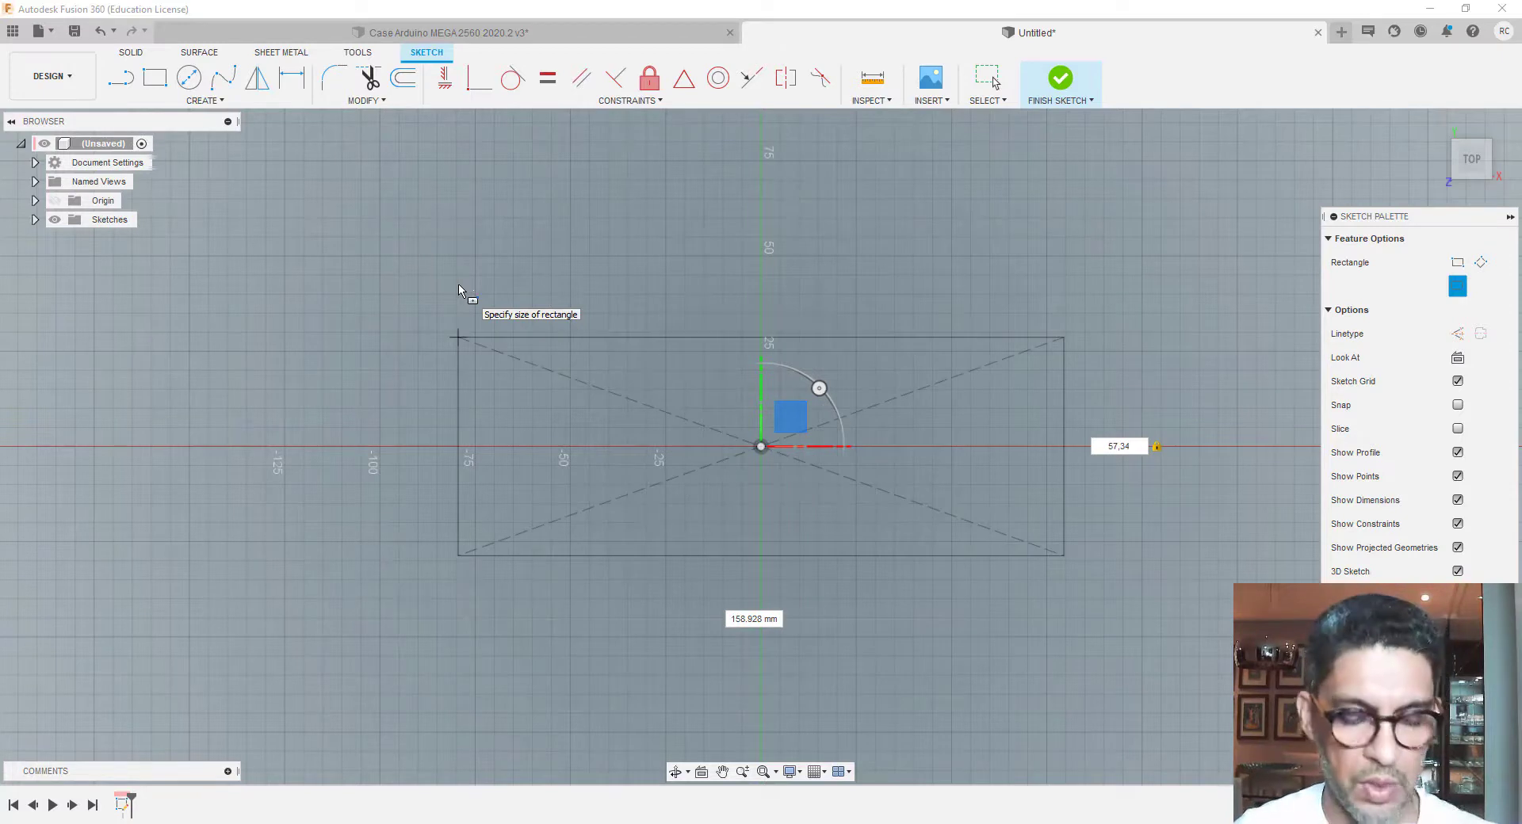
{"action": "key", "text": "Tab"}
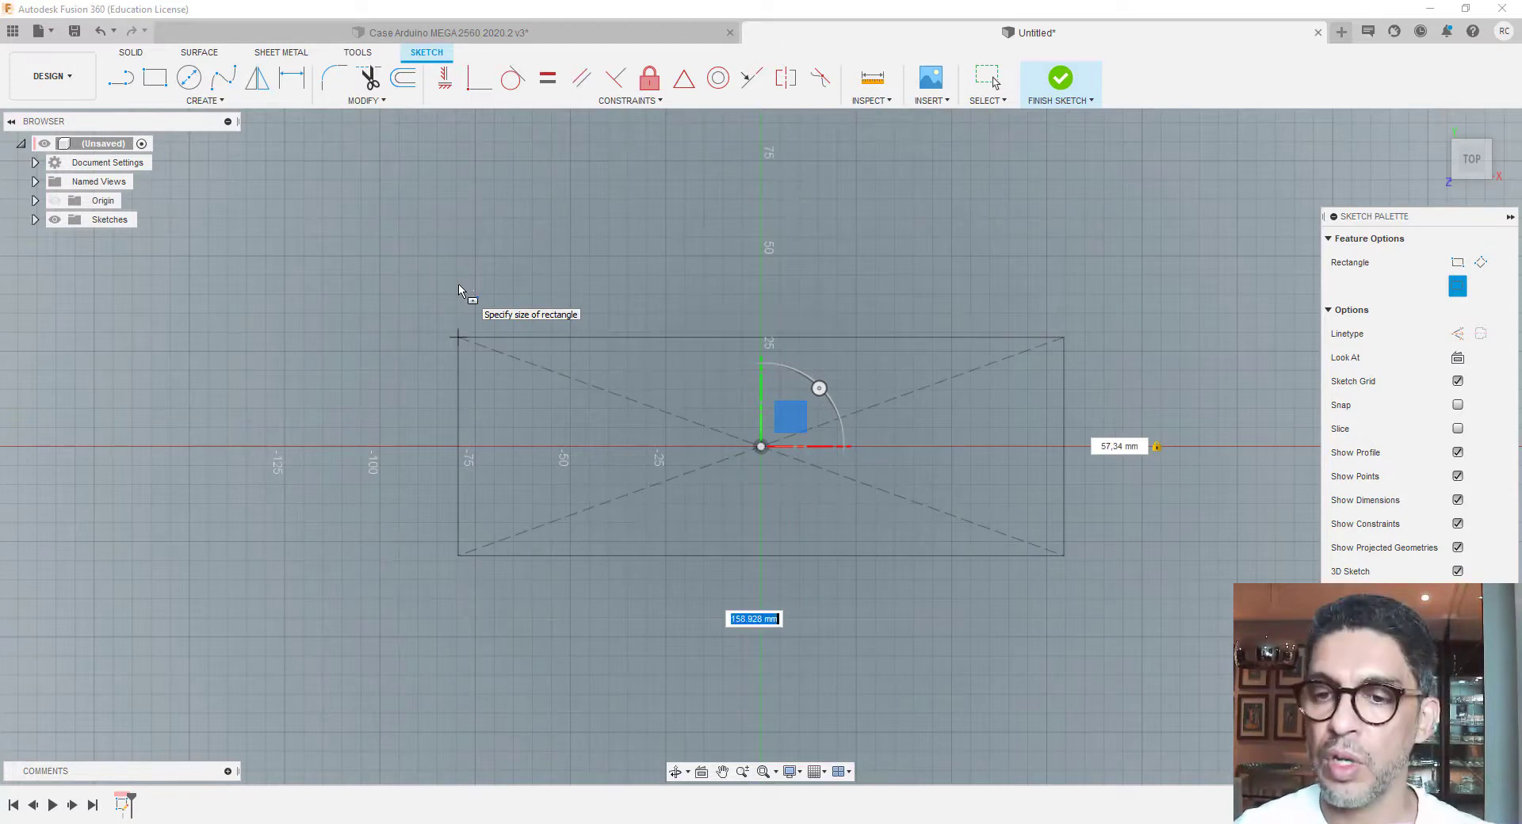
{"action": "type", "text": "105,6"}
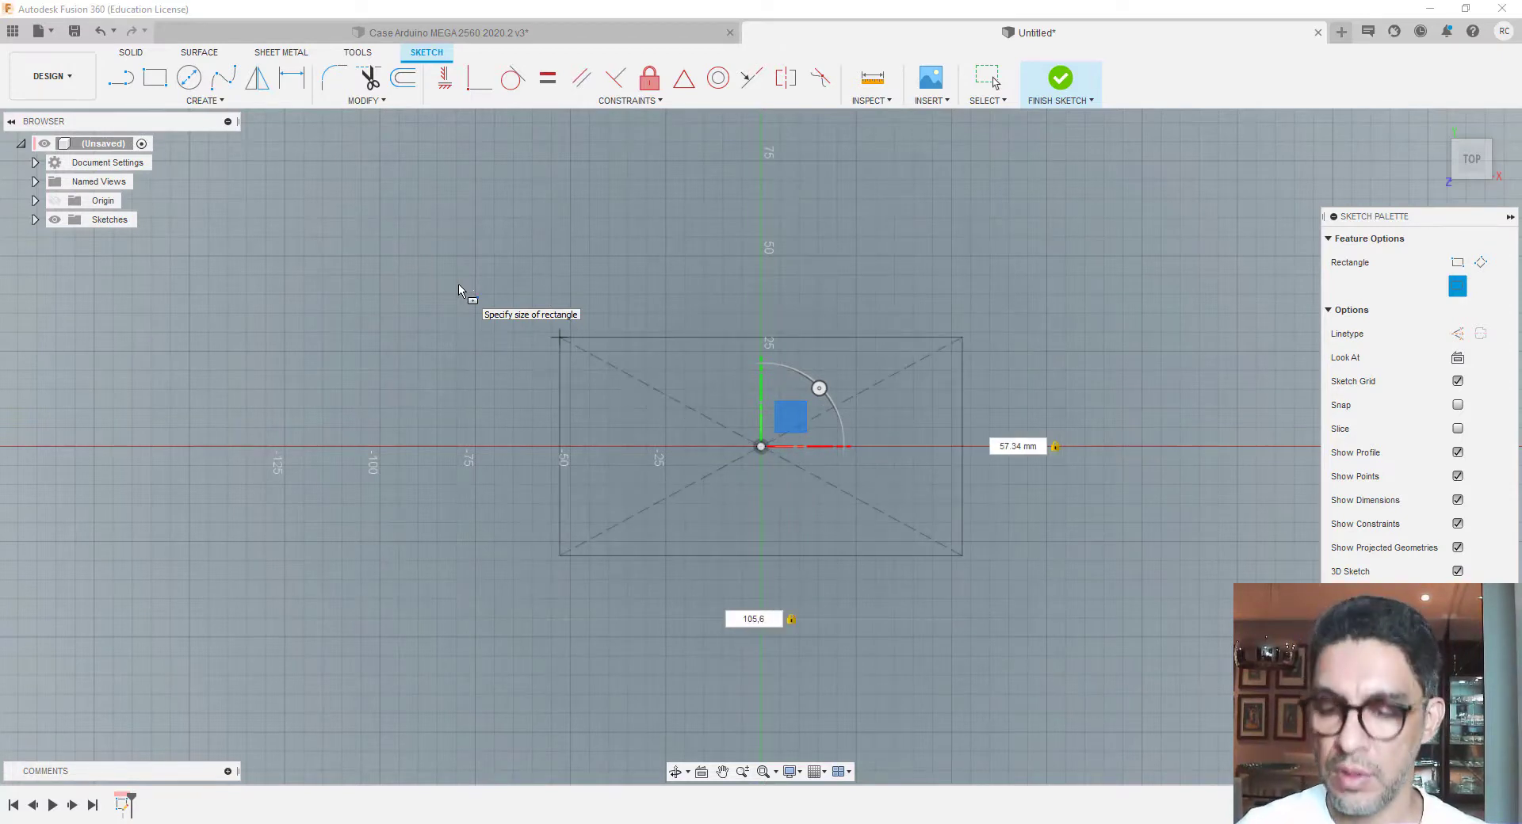
{"action": "key", "text": "Return"}
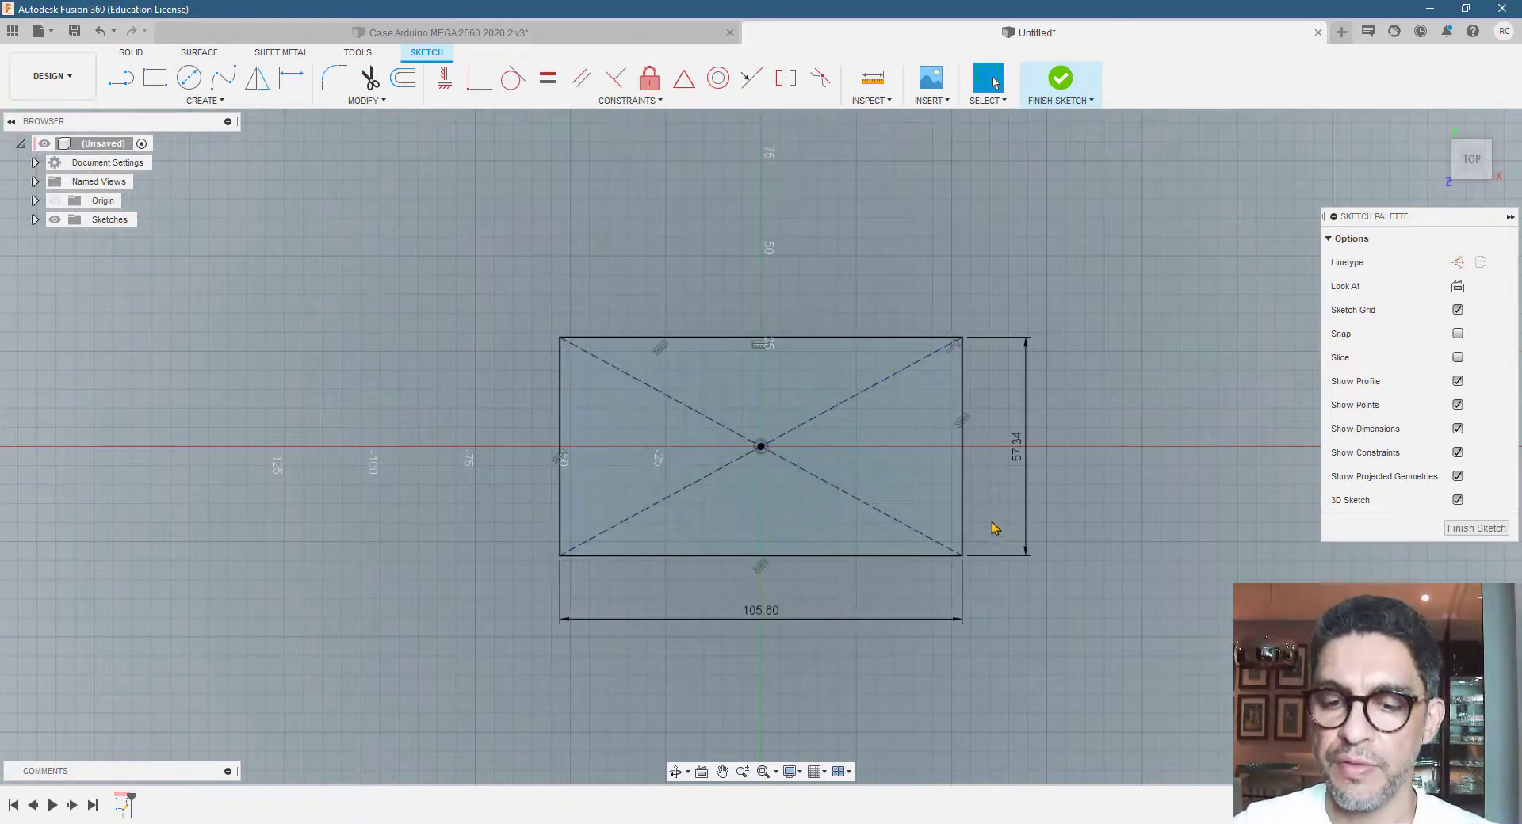
Offset all four sides of the rectangle inward by 1.5 mm
{"action": "scroll", "coordinate": [992, 527], "scroll_direction": "down", "scroll_amount": 2}
{"action": "scroll", "coordinate": [1091, 560], "scroll_direction": "up", "scroll_amount": 3}
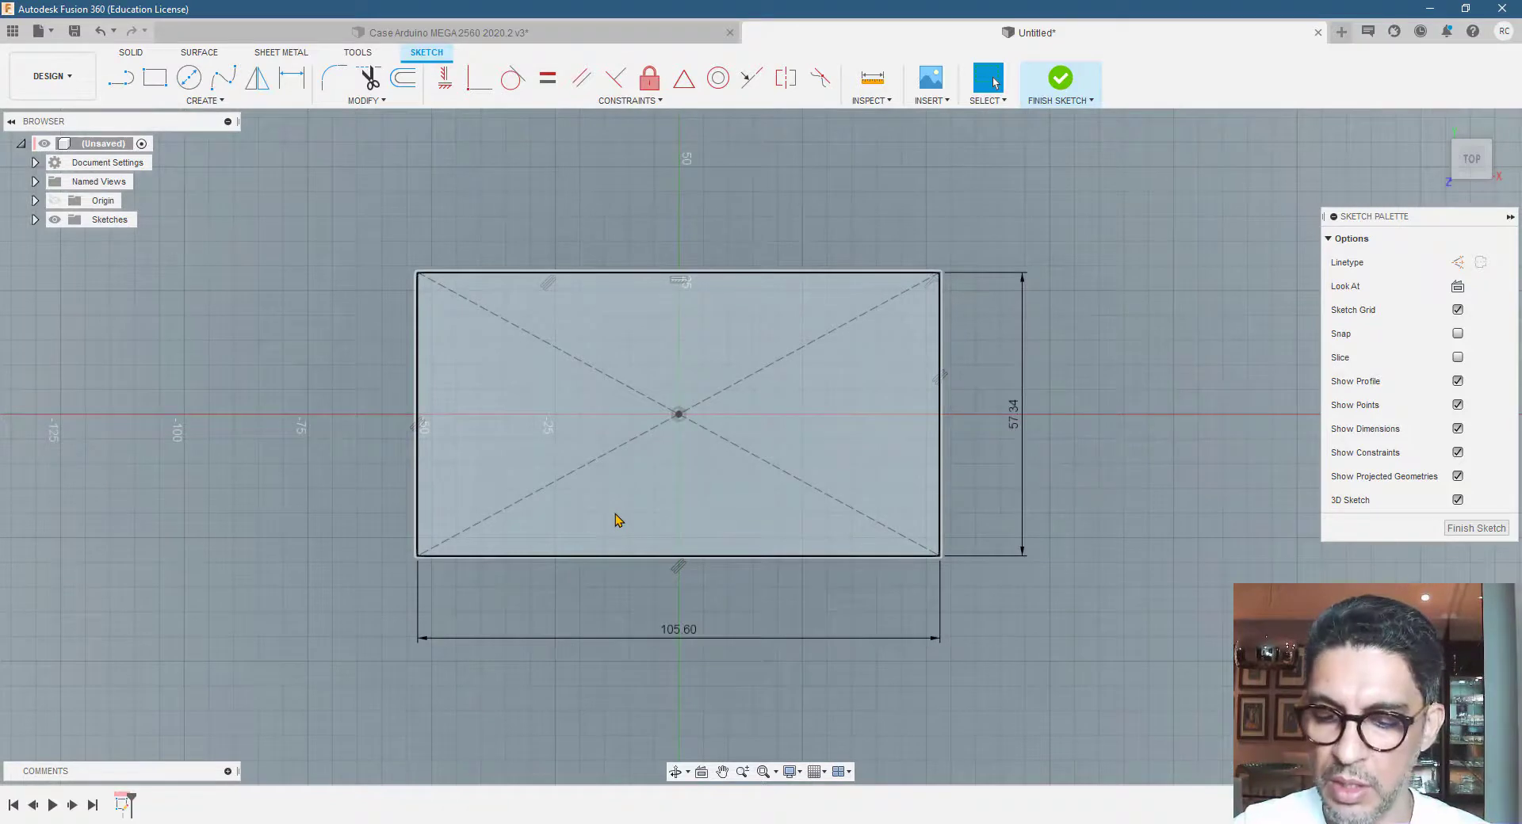
{"action": "scroll", "coordinate": [623, 440], "scroll_direction": "up", "scroll_amount": 3}
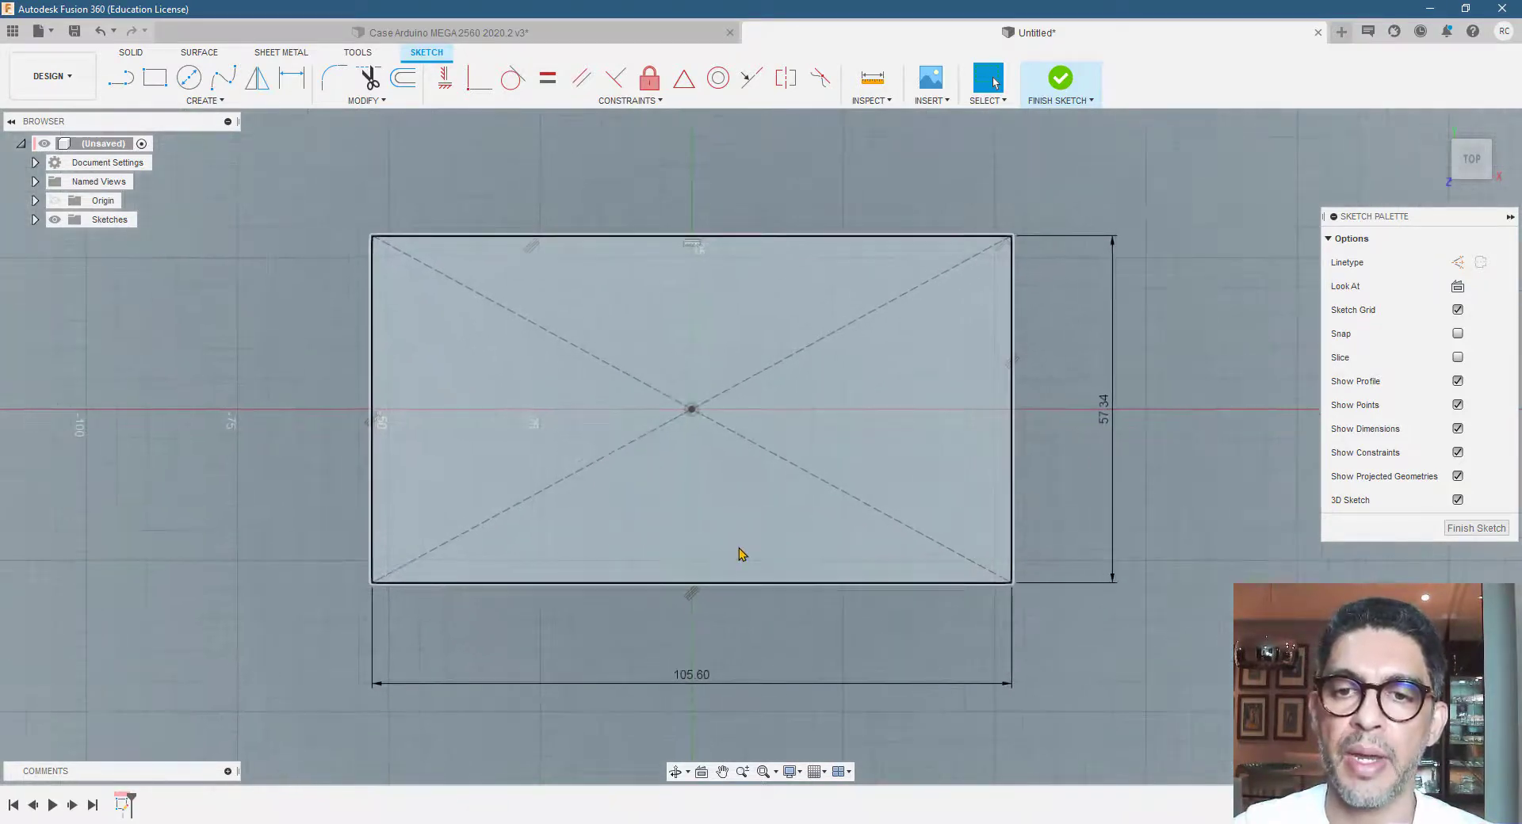
{"action": "left_click", "coordinate": [655, 430]}
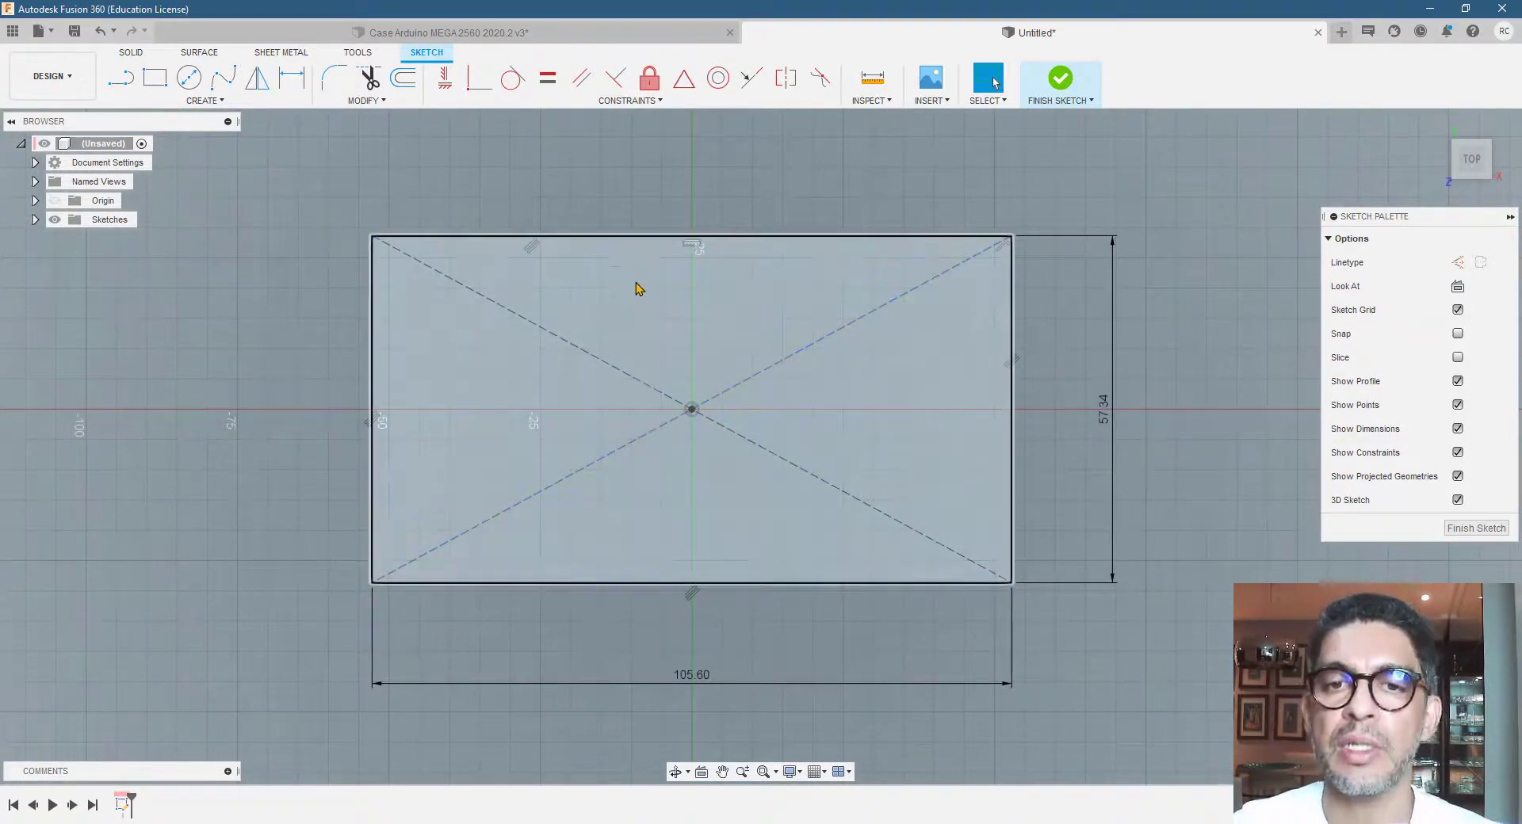
{"action": "left_click", "coordinate": [406, 79]}
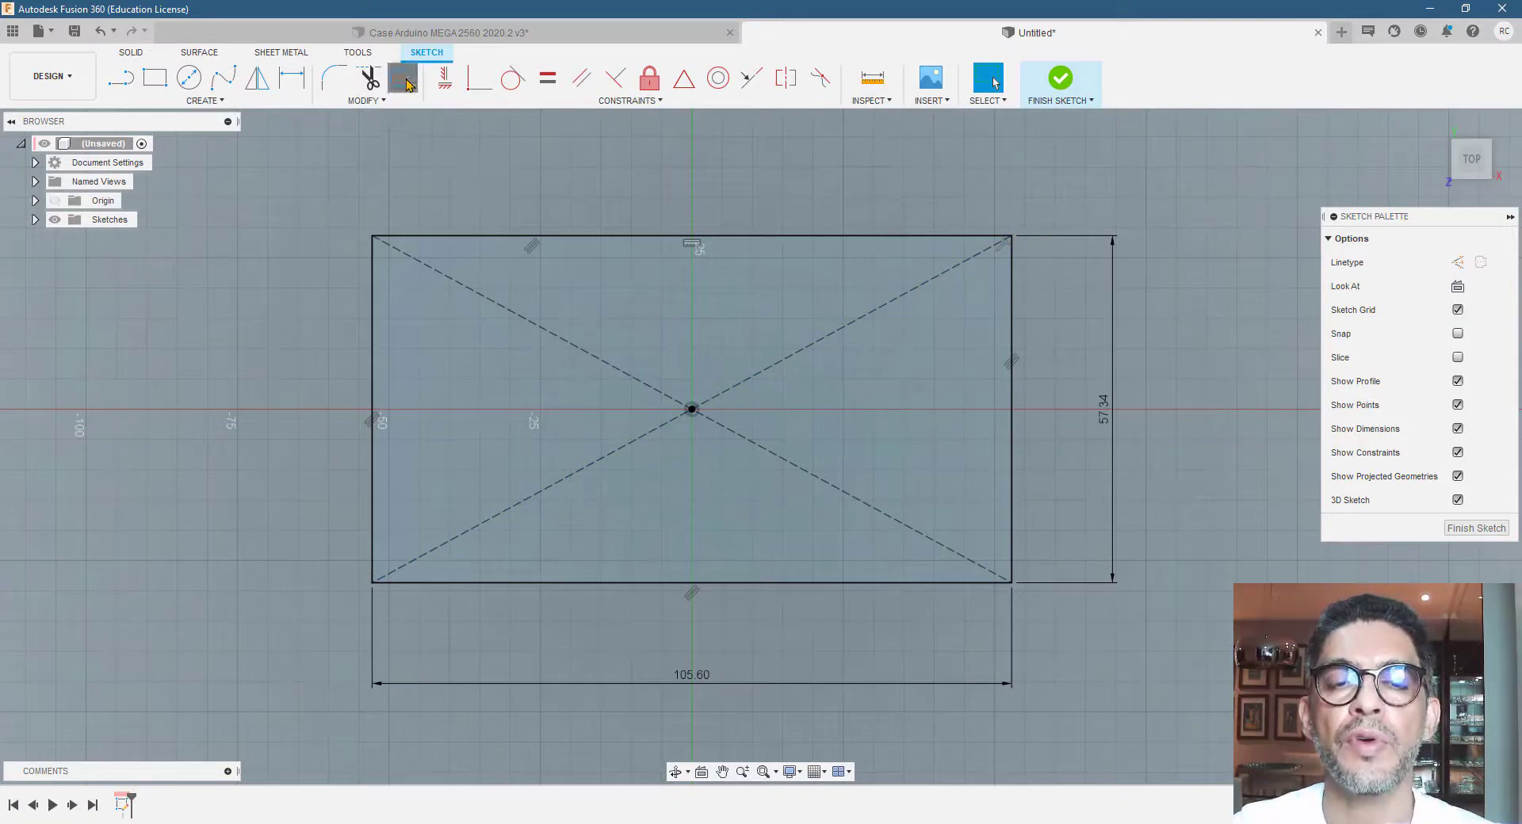
{"action": "left_click", "coordinate": [572, 237]}
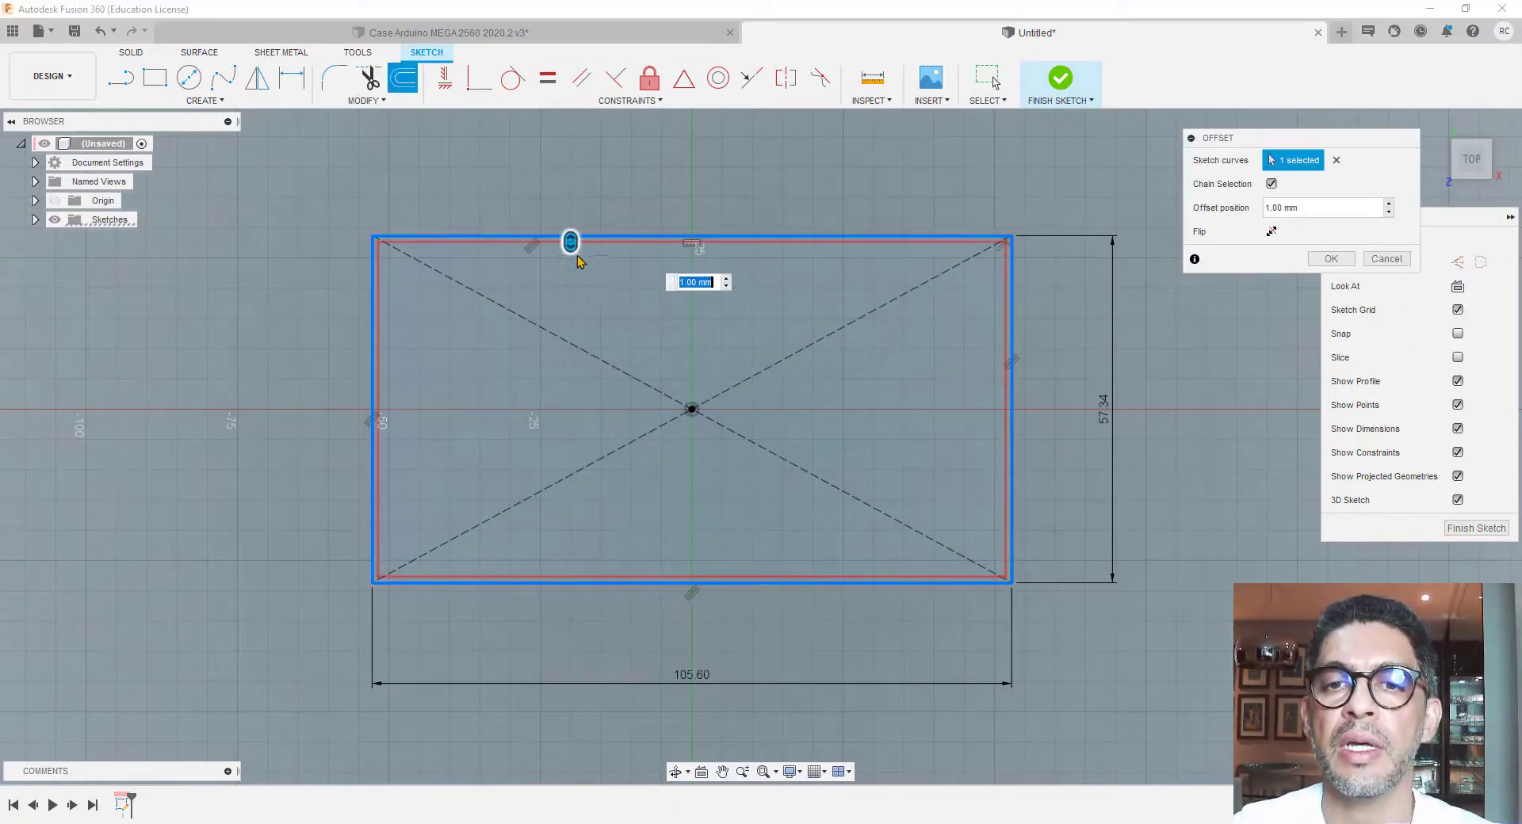
{"action": "left_click_drag", "start_coordinate": [570, 239], "coordinate": [577, 254]}
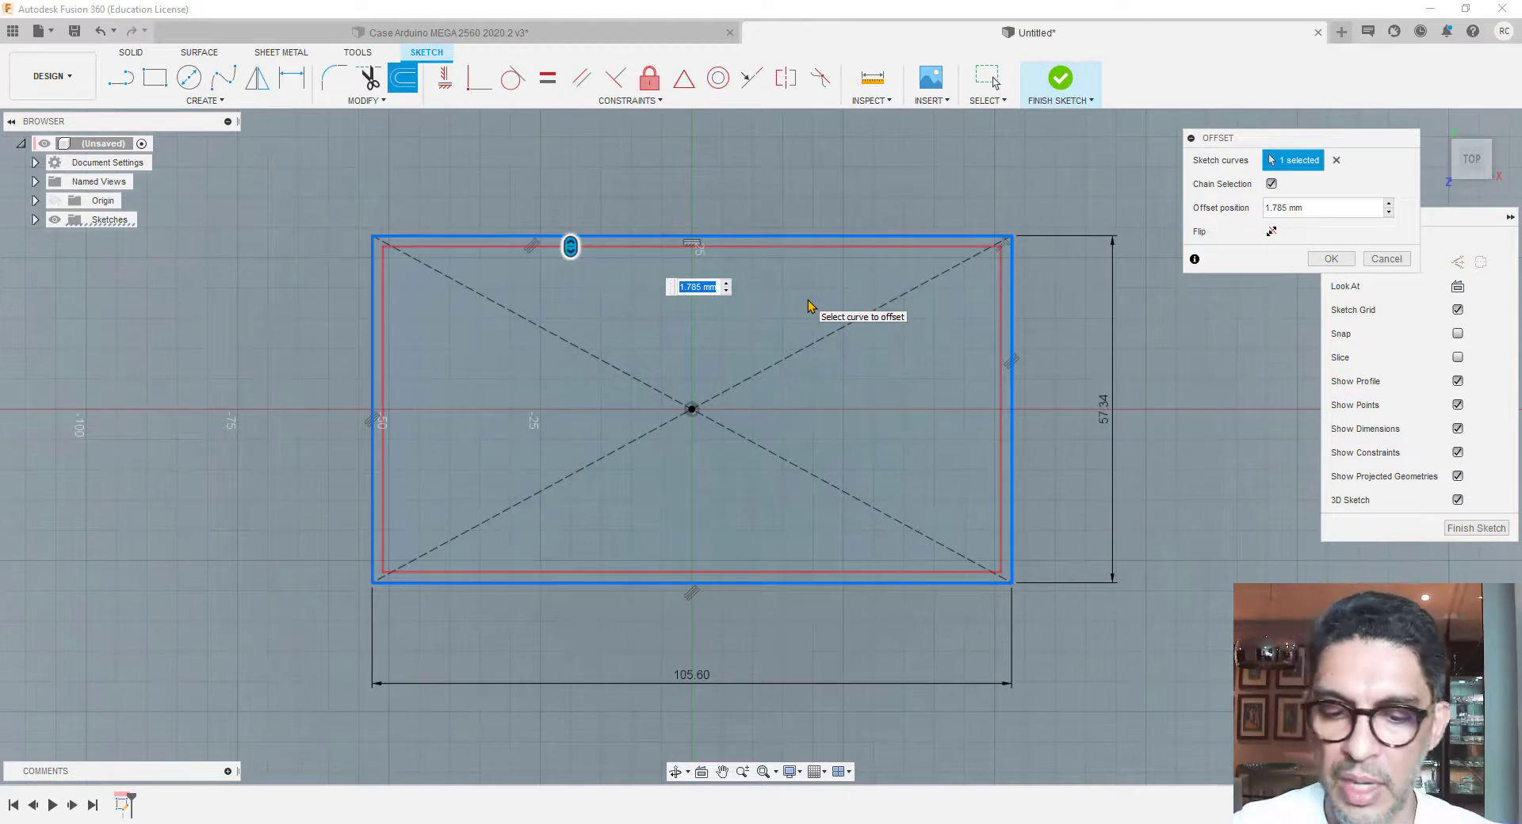
{"action": "type", "text": "1.5"}
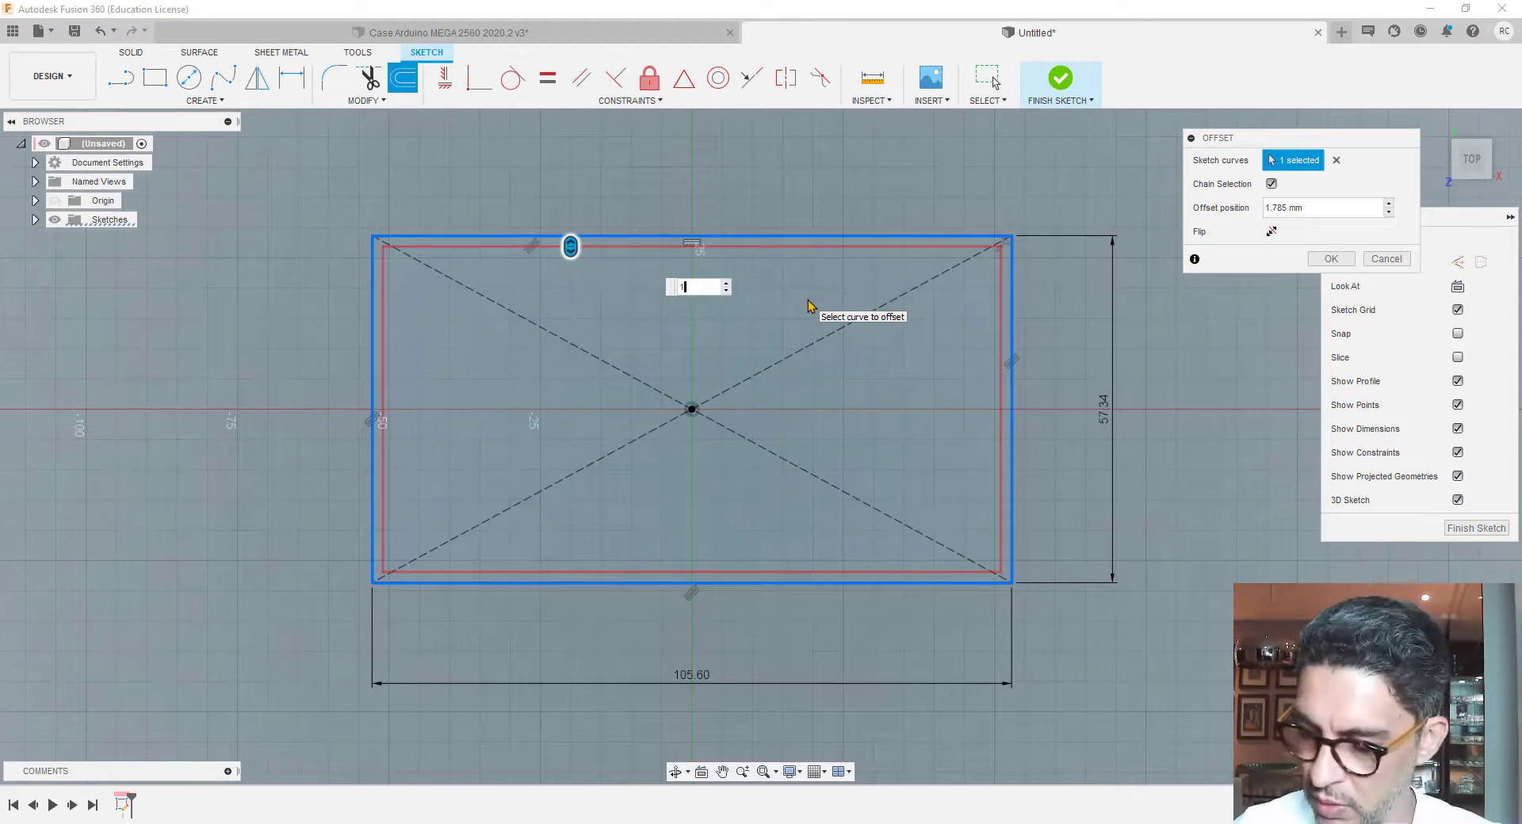
{"action": "key", "text": "Return"}
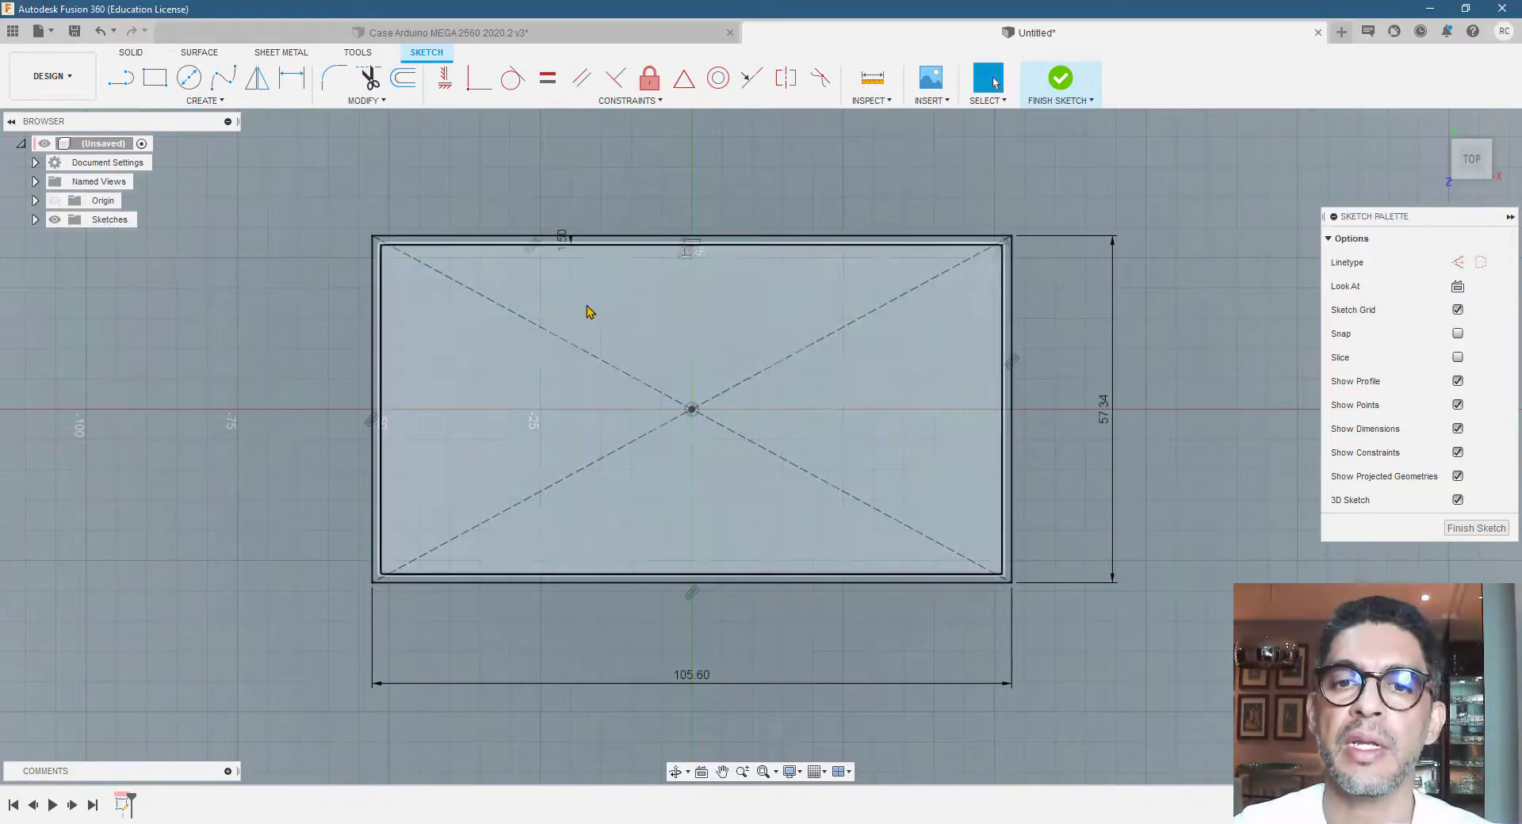
Convert the four sides of the inner offset rectangle to construction lines
{"action": "left_click", "coordinate": [559, 242]}
{"action": "left_click", "coordinate": [383, 302]}
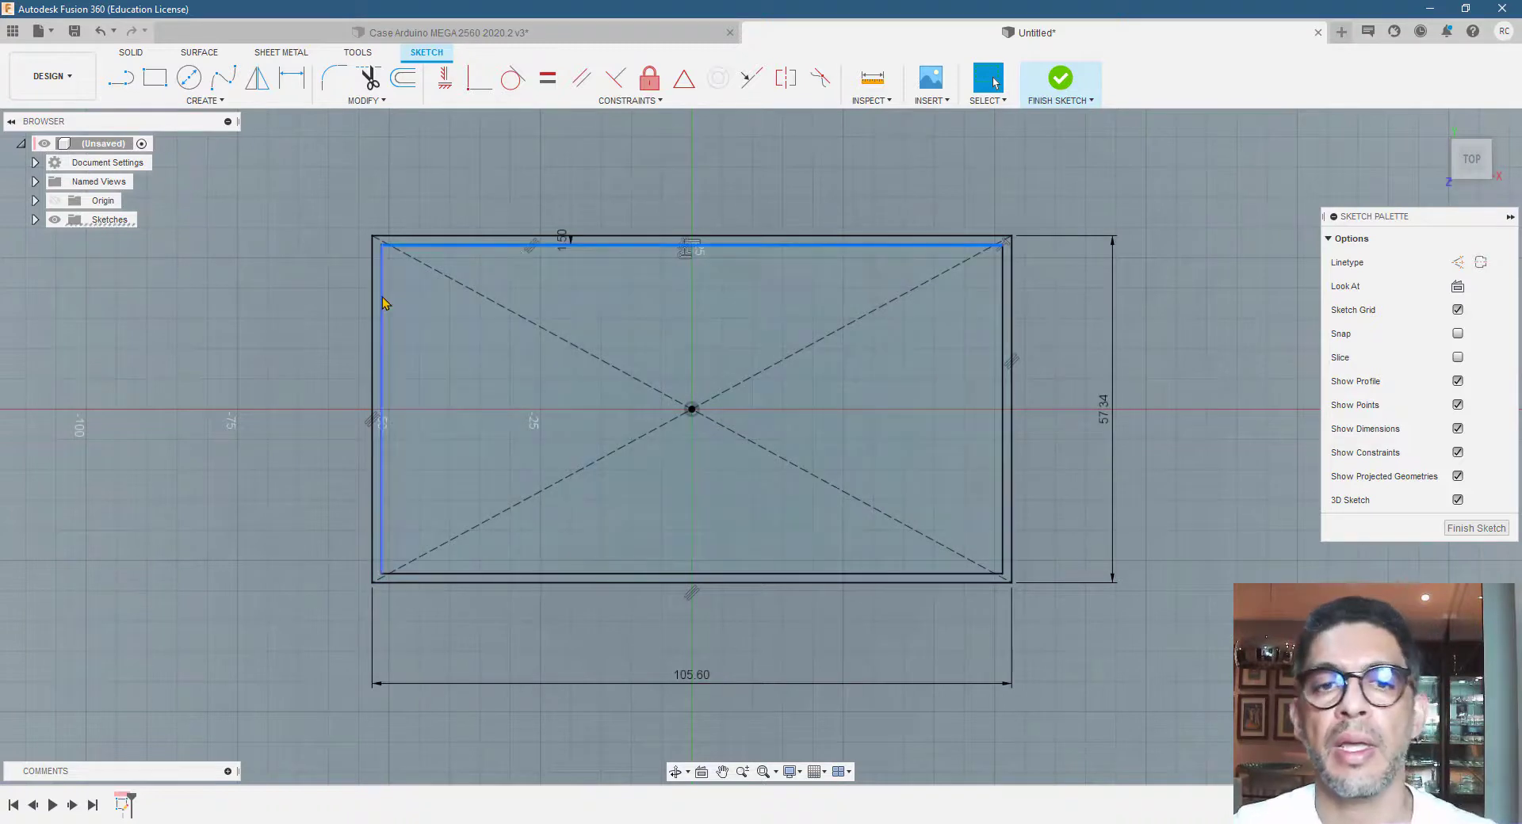
{"action": "left_click", "coordinate": [1001, 327]}
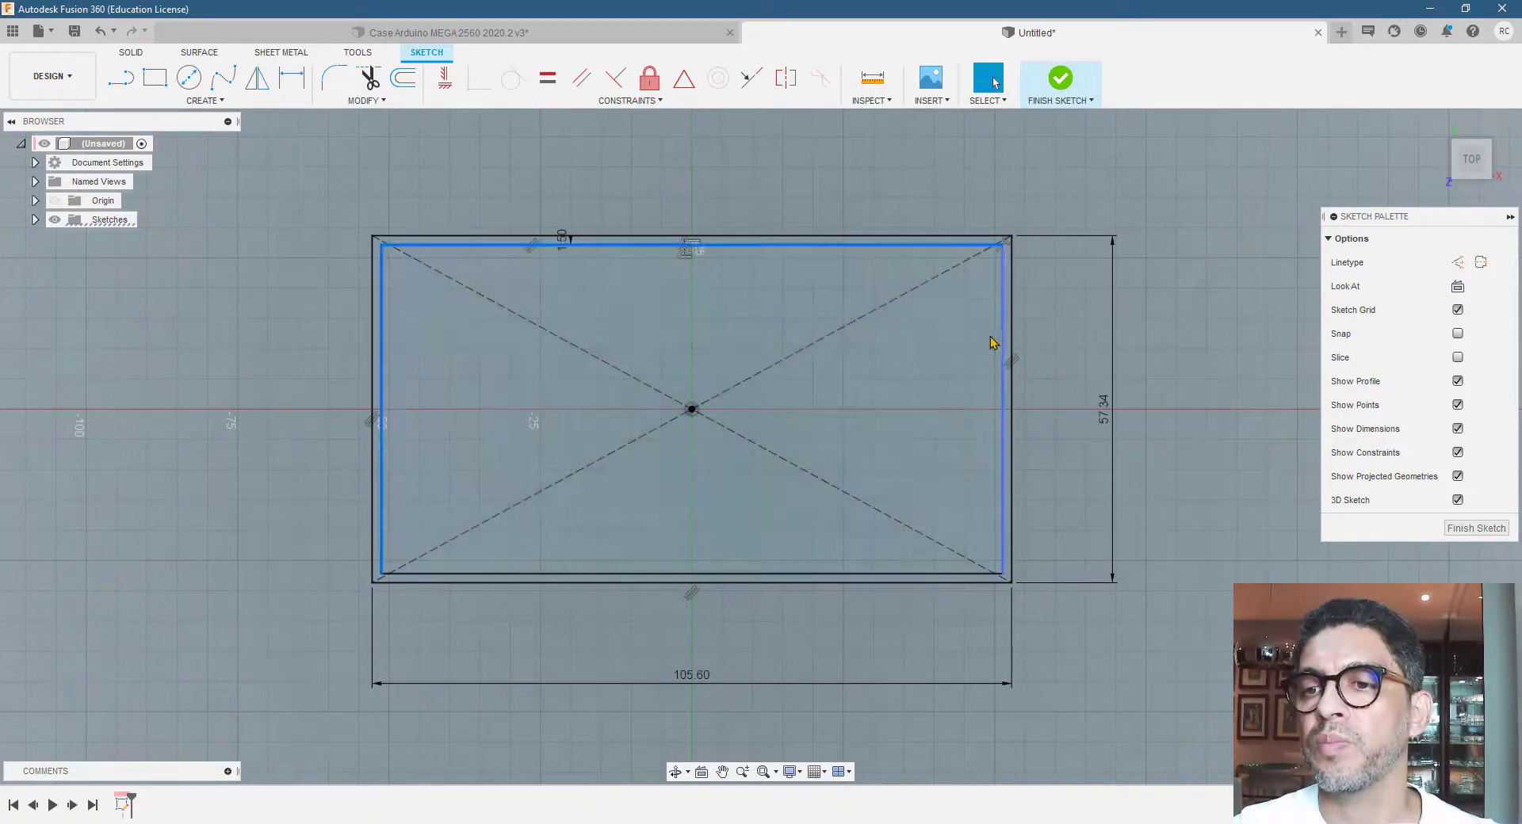
{"action": "left_click", "coordinate": [923, 574]}
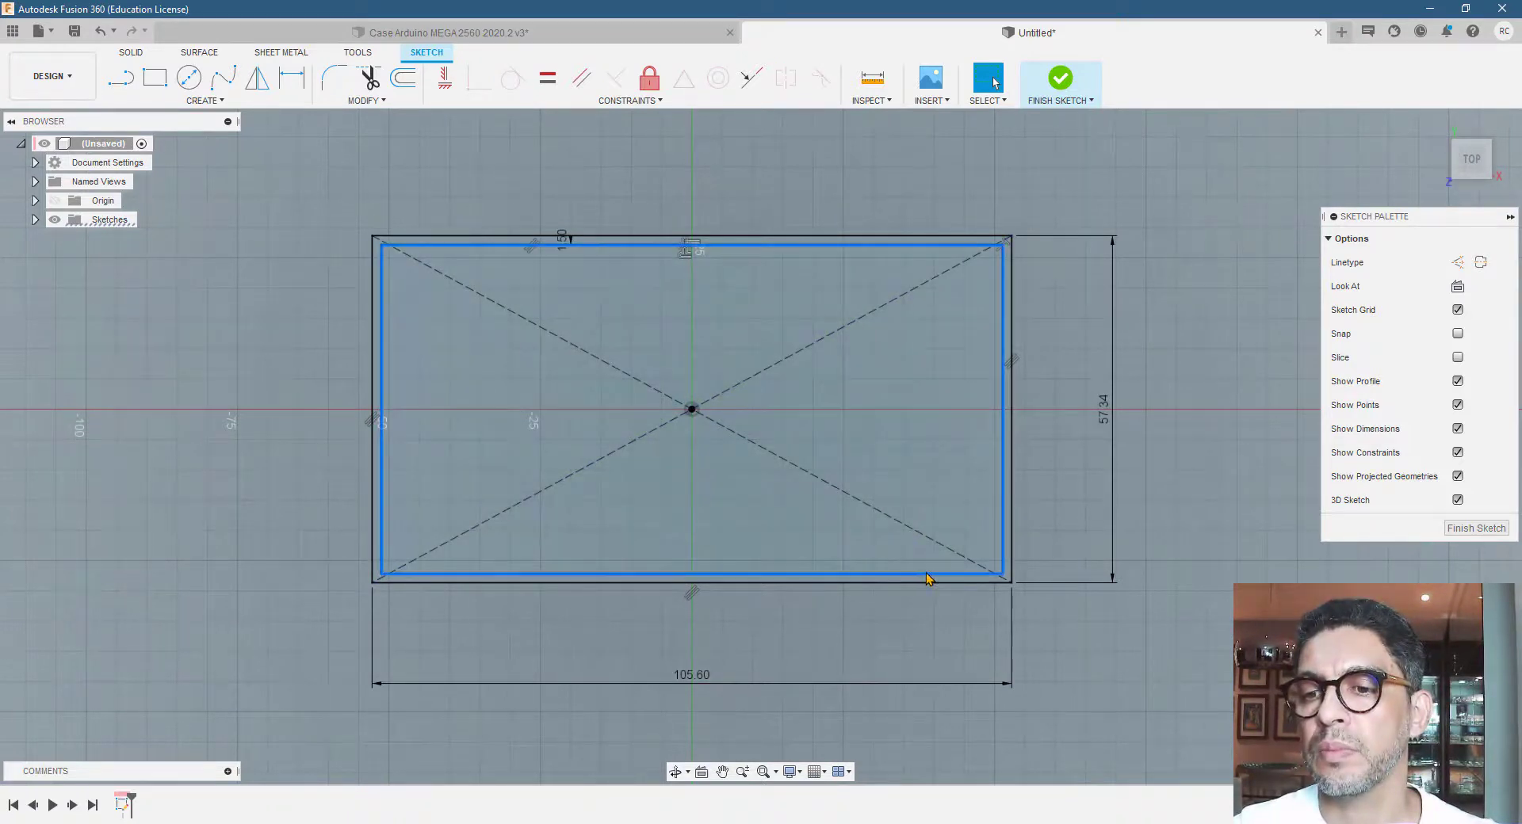
{"action": "left_click", "coordinate": [1458, 262]}
{"action": "left_click", "coordinate": [1162, 228]}
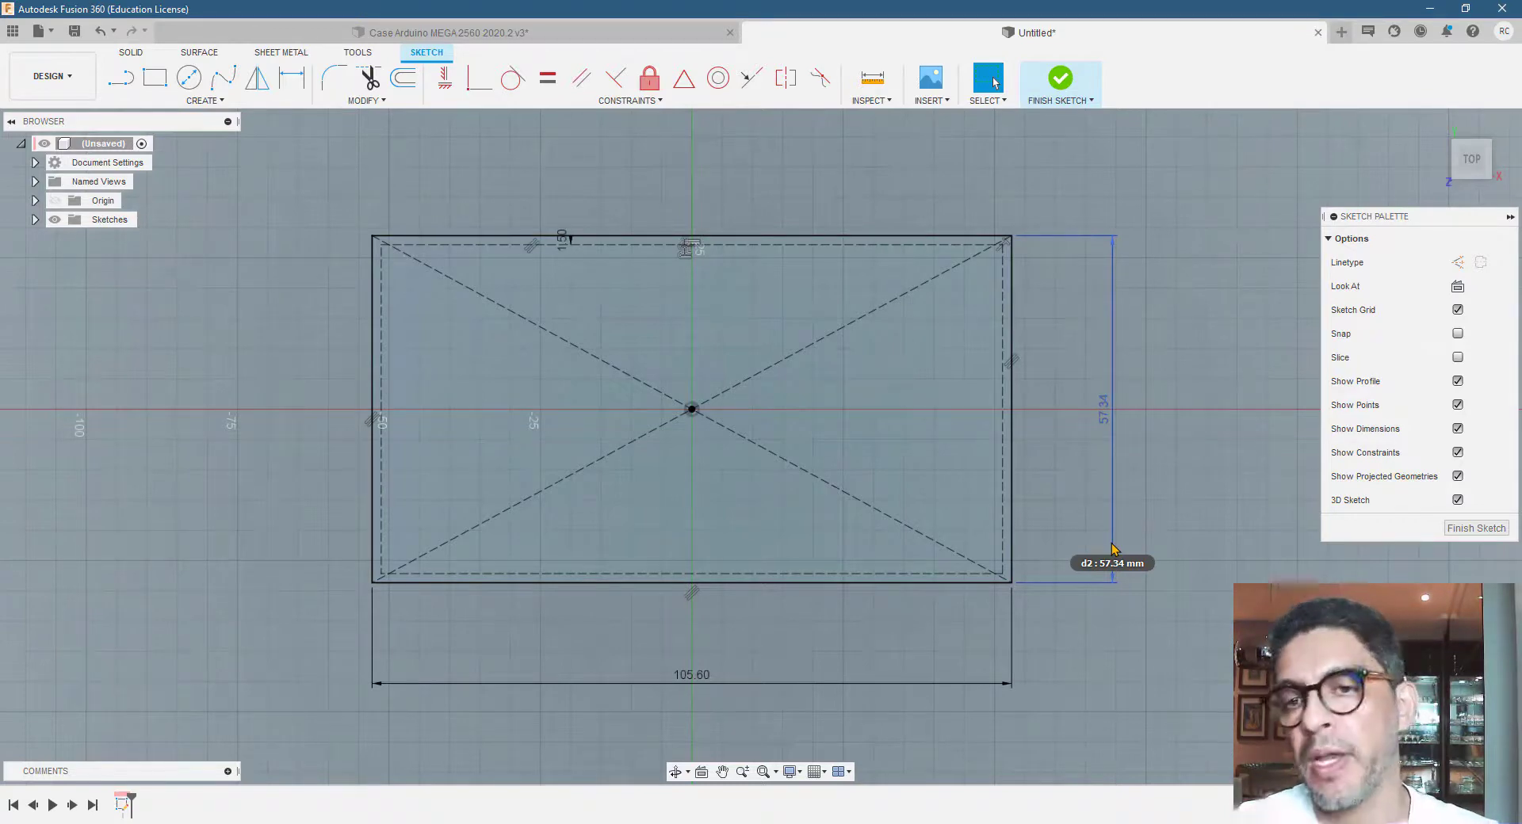
{"action": "left_click", "coordinate": [1112, 549]}
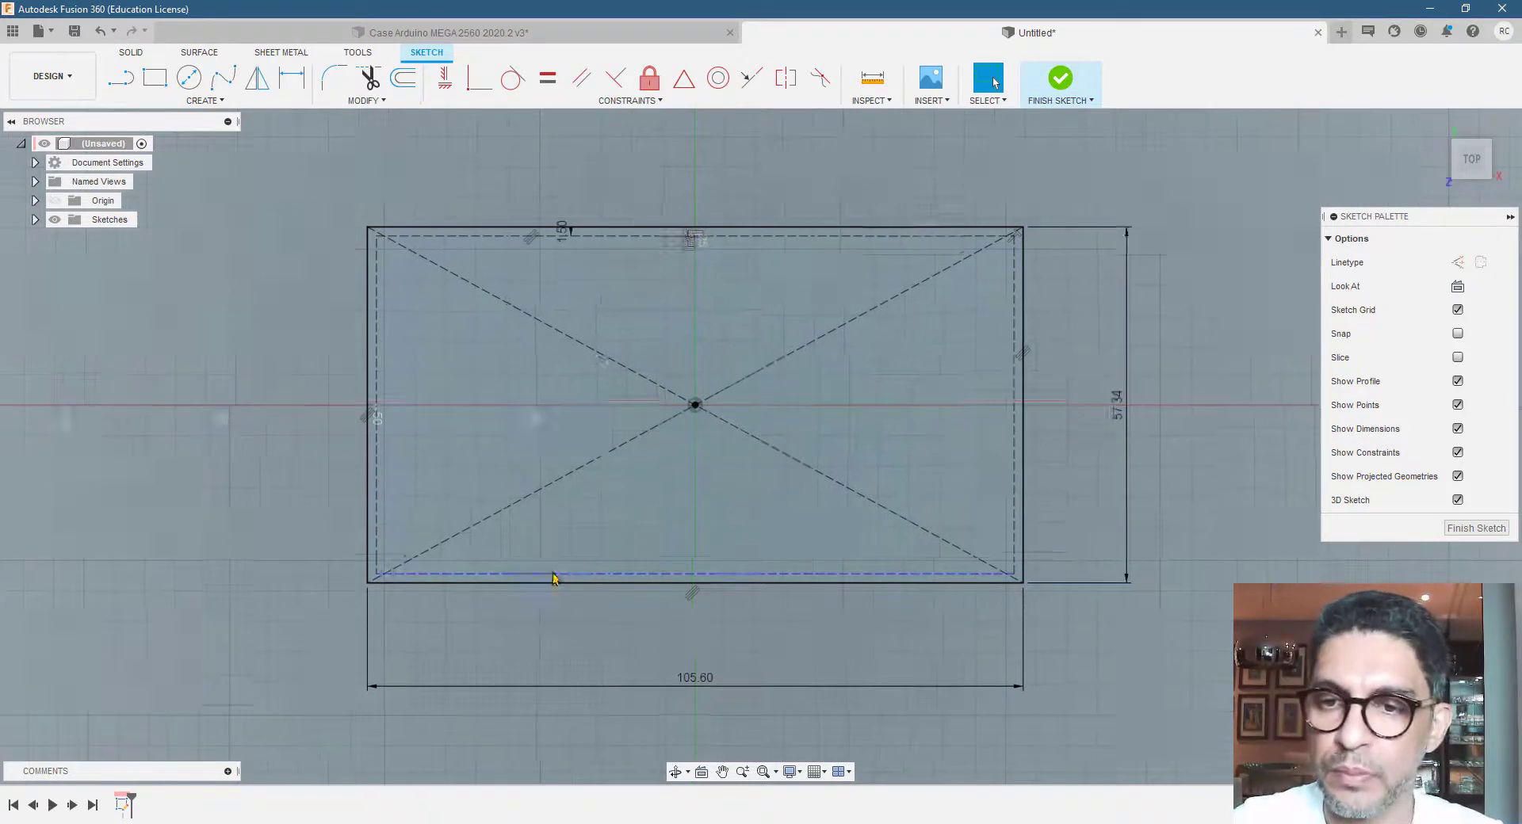
Consult the hole dimensions in the Foxit Reader PDF and, back in Fusion 360, draw a 1.5 mm diameter circle in the rectangle's upper-left area
{"action": "scroll", "coordinate": [401, 387], "scroll_direction": "down", "scroll_amount": 2}
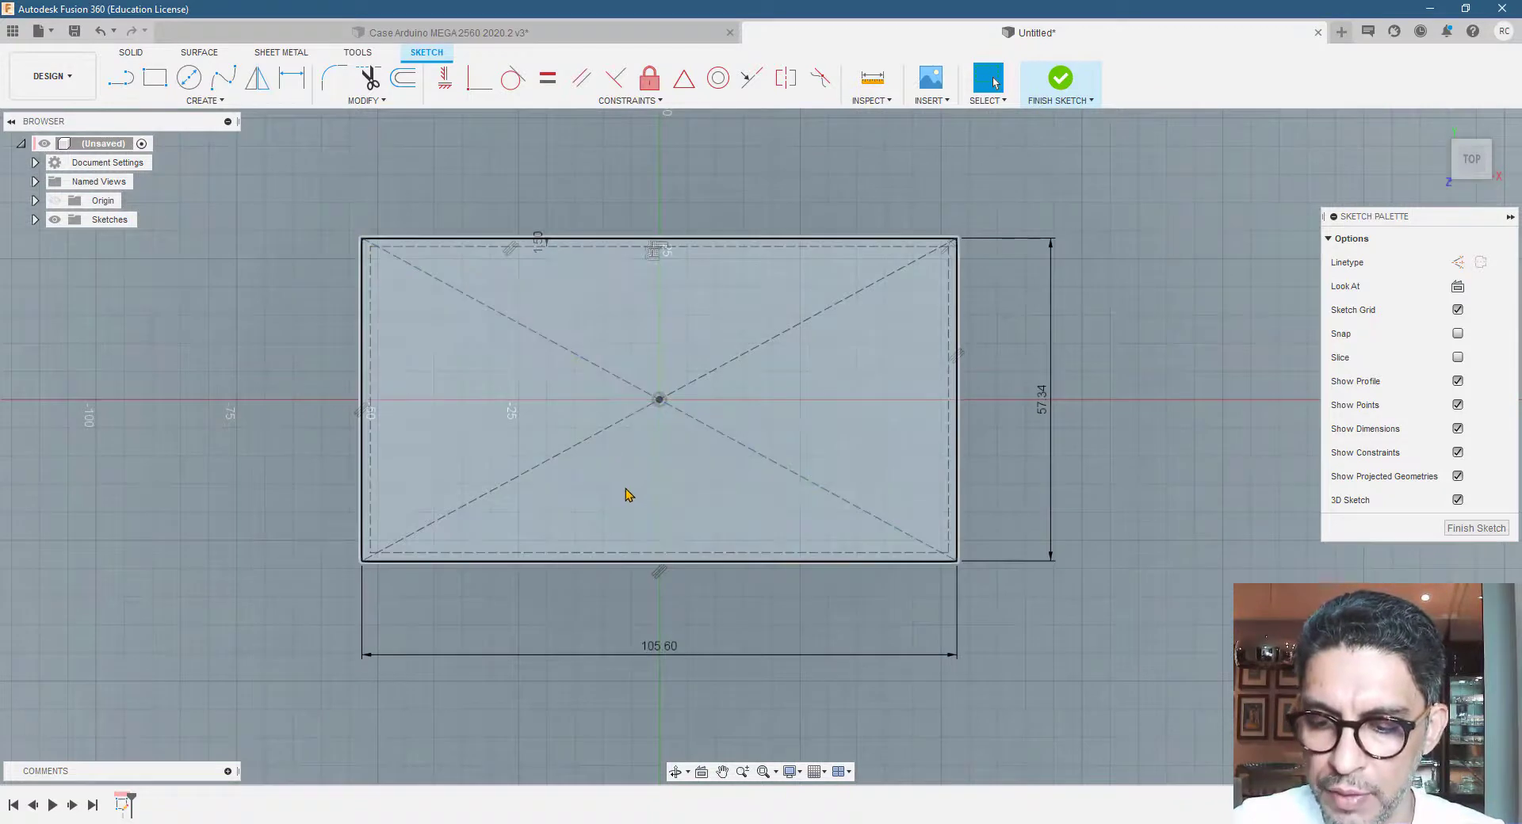
{"action": "scroll", "coordinate": [628, 491], "scroll_direction": "up", "scroll_amount": 1}
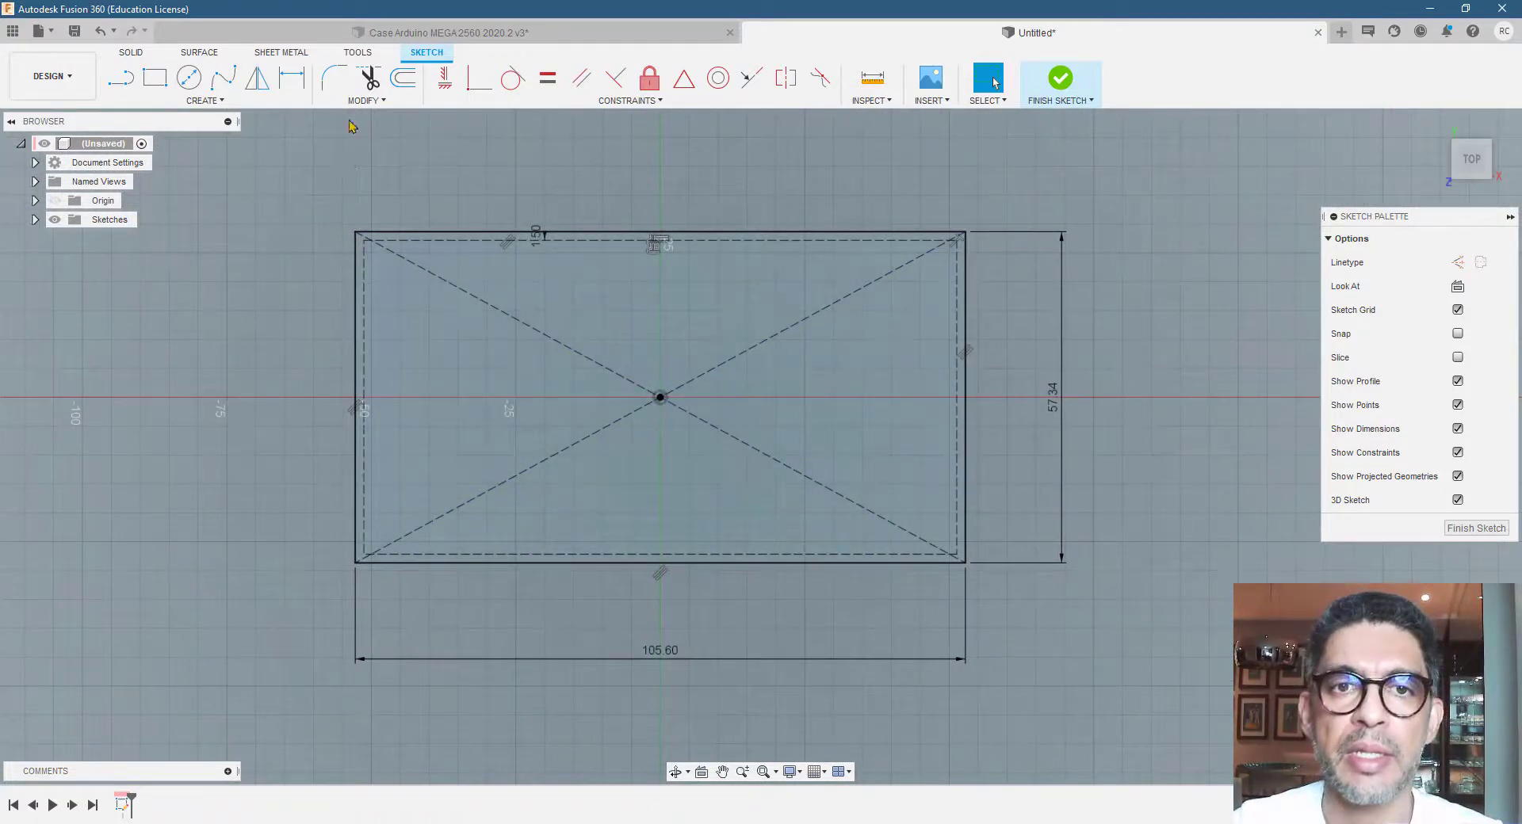
{"action": "left_click", "coordinate": [188, 77]}
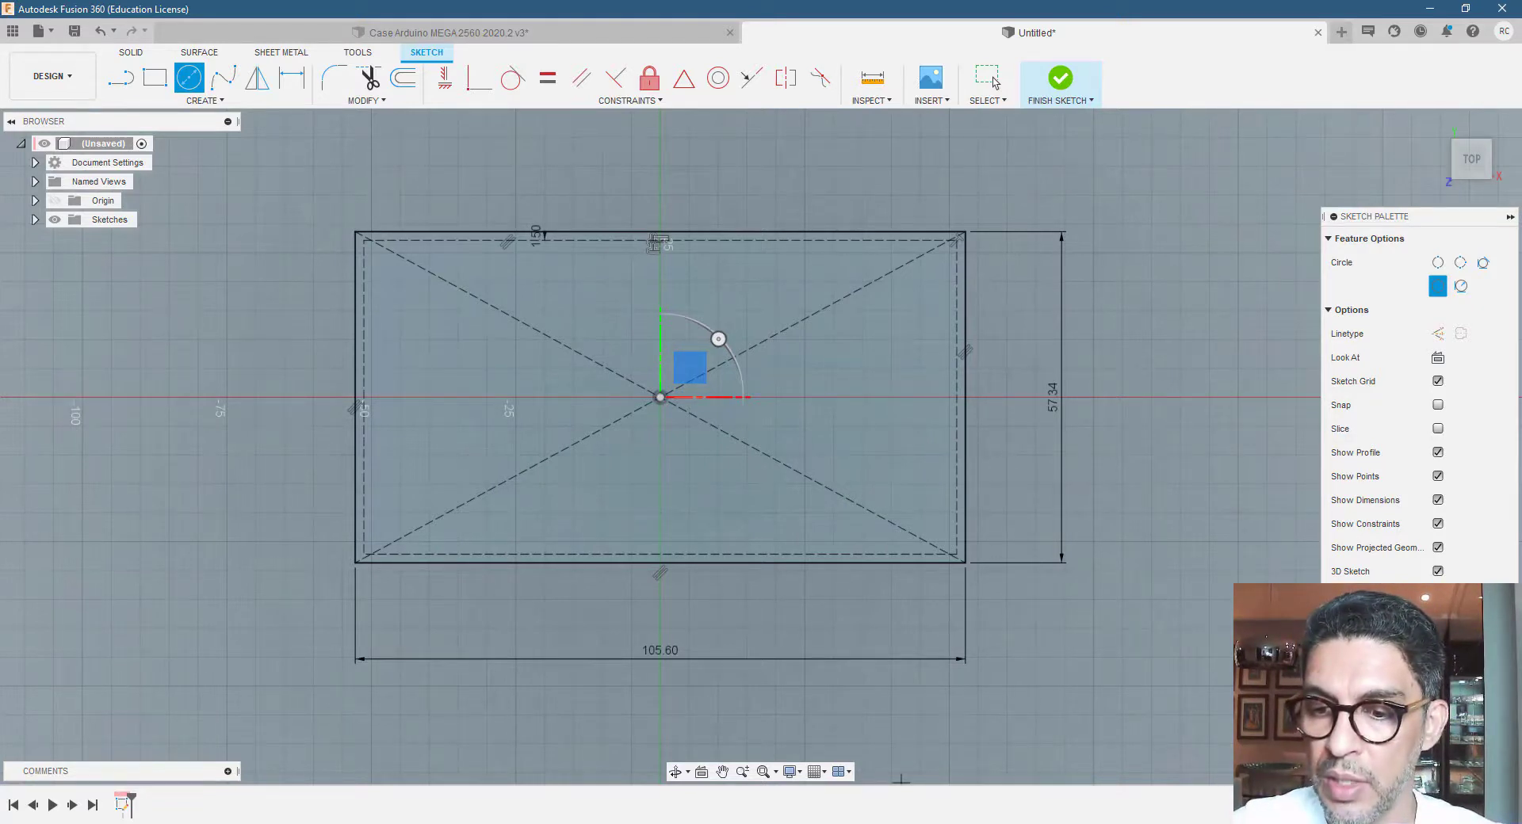
{"action": "left_click", "coordinate": [868, 810]}
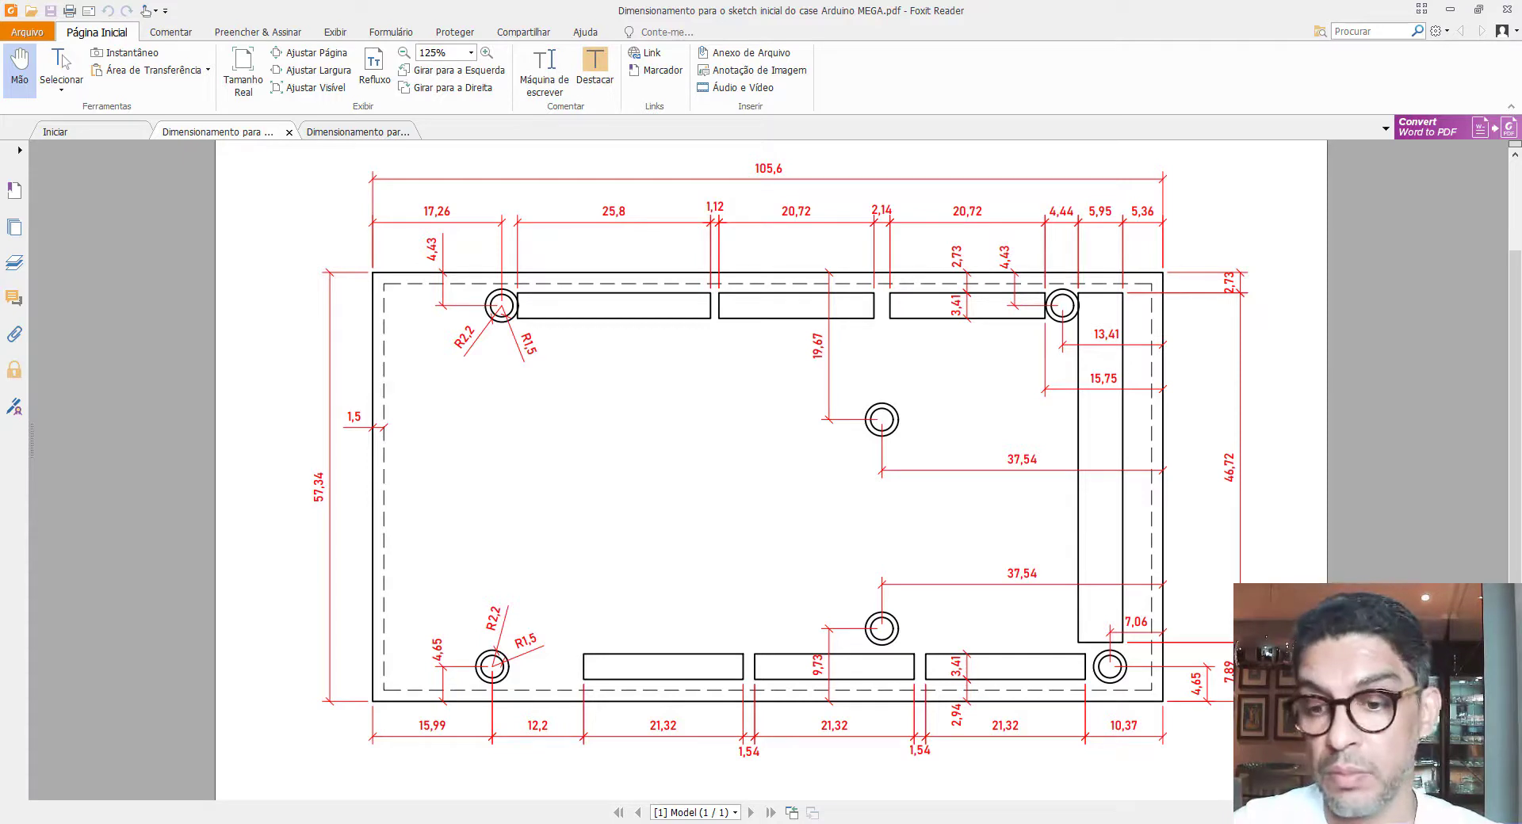
{"action": "left_click", "coordinate": [837, 822]}
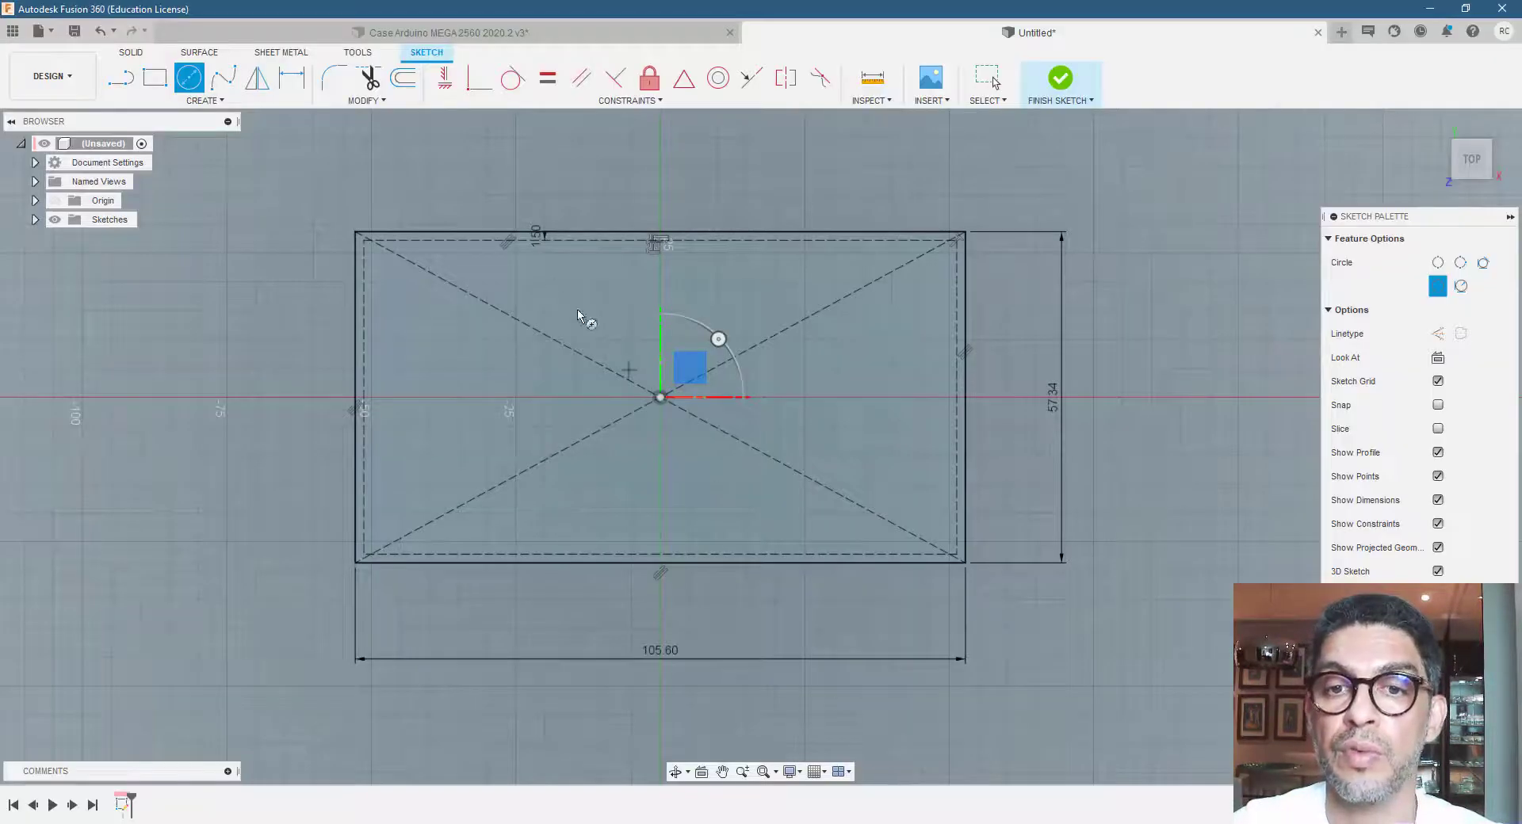
{"action": "left_click", "coordinate": [519, 298]}
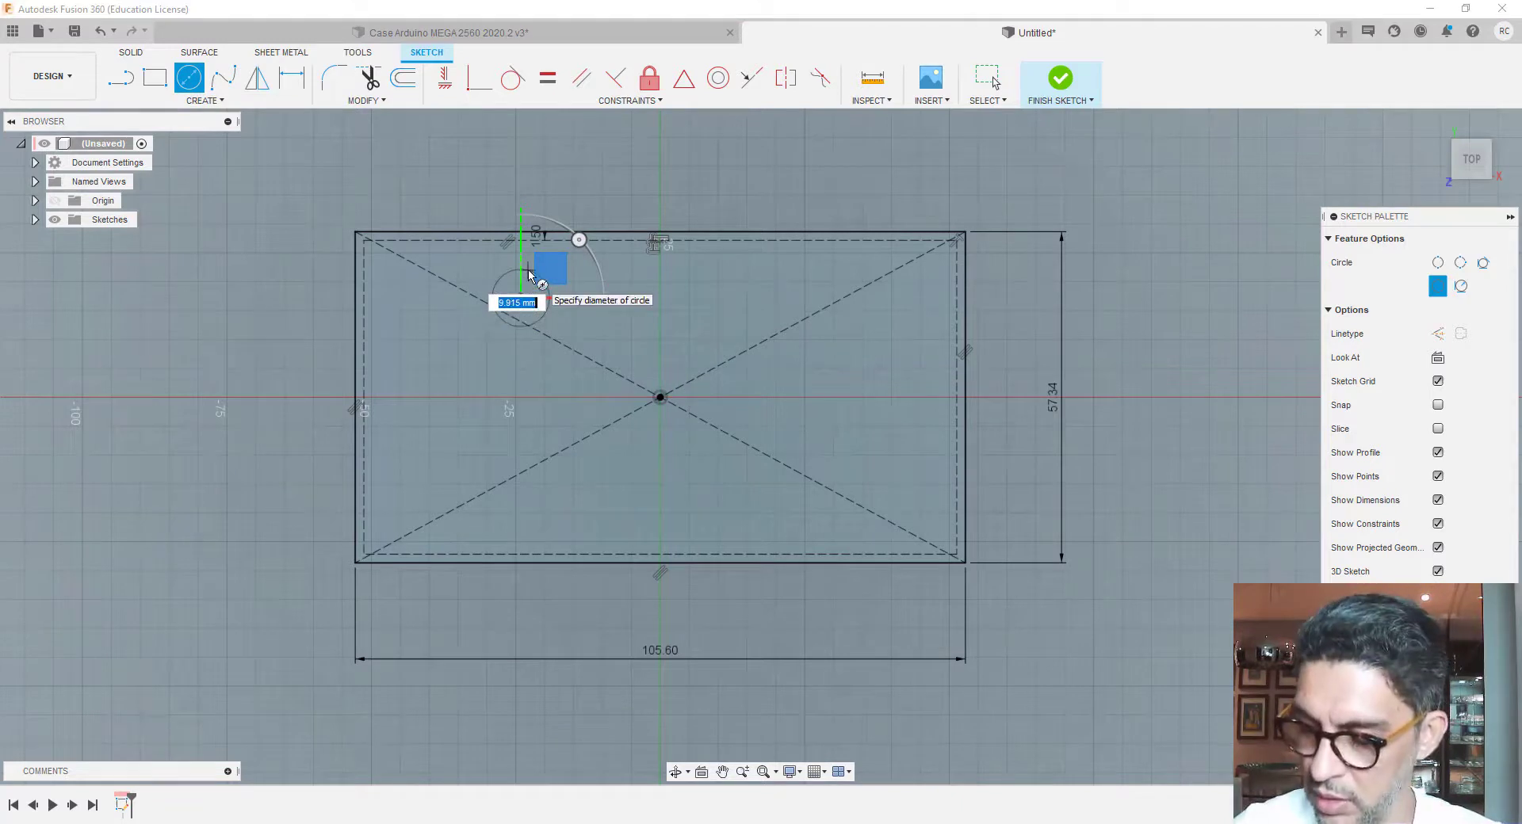
{"action": "type", "text": "1.5"}
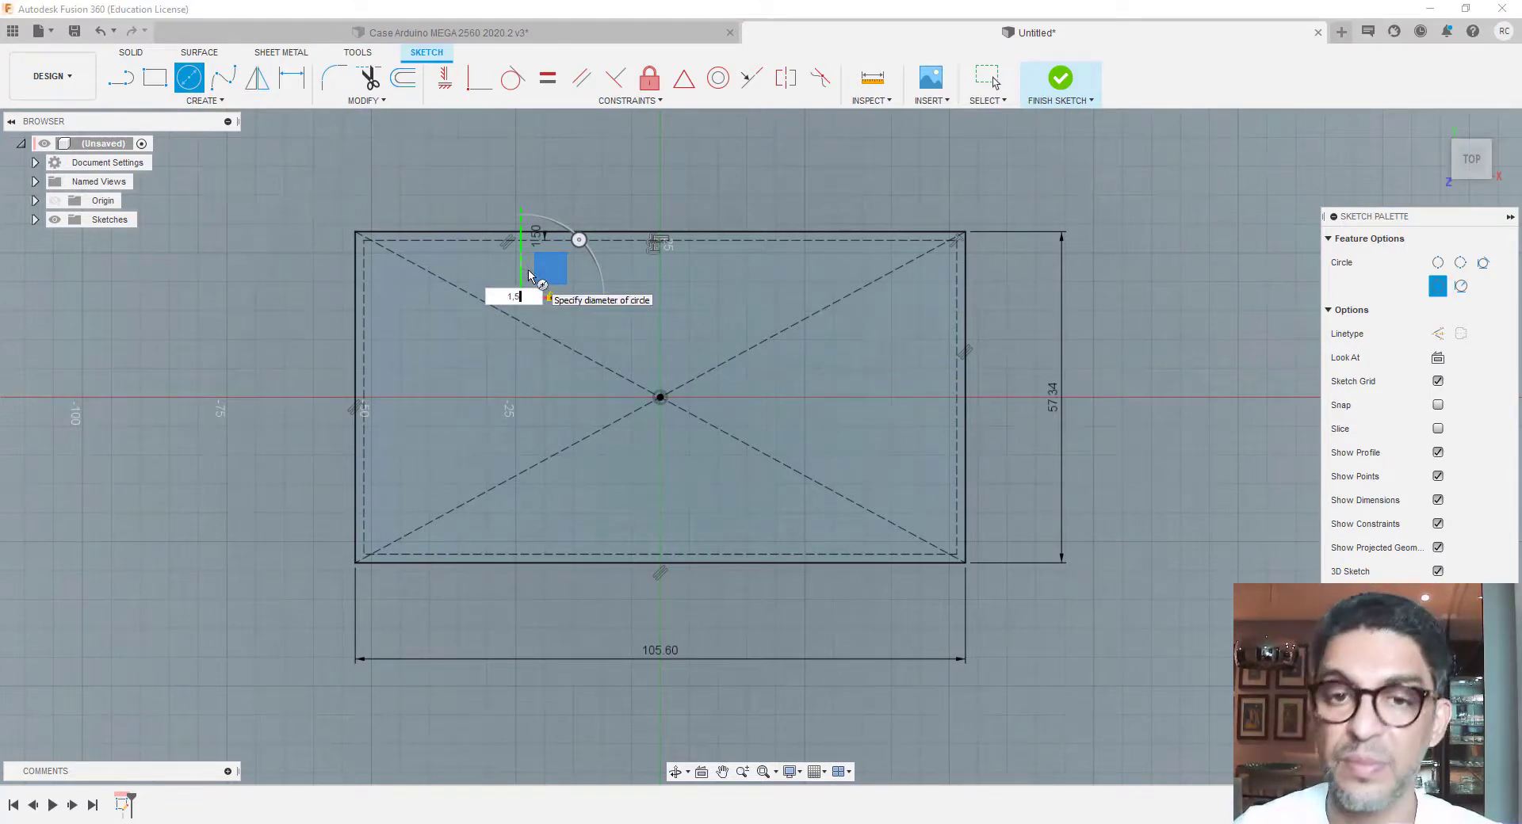
{"action": "key", "text": "Return"}
{"action": "key", "text": "Escape"}
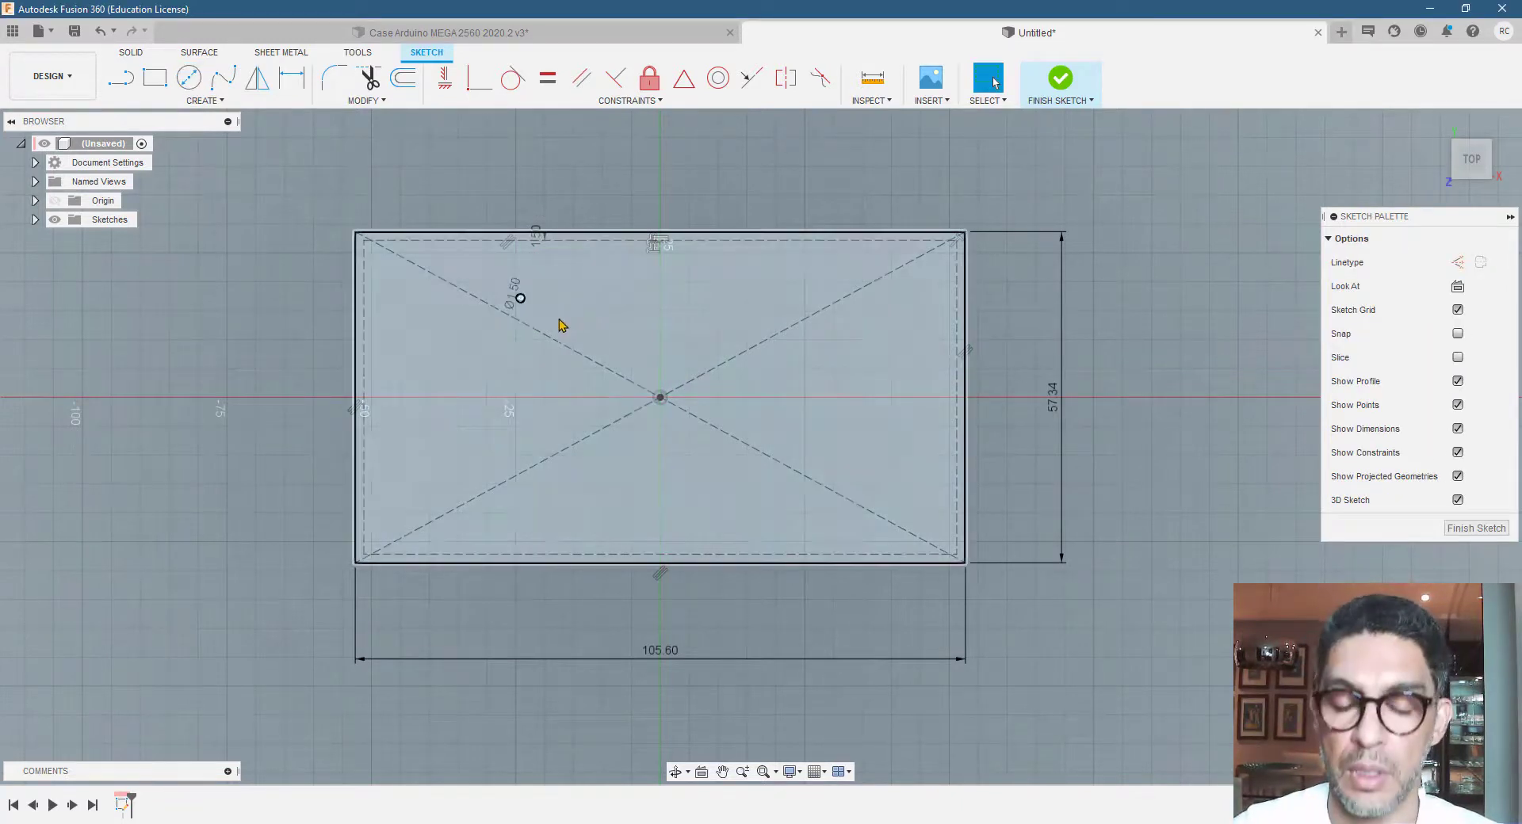
Check the upper-left hole's radii in the Foxit Reader PDF and return to the small circle in the Fusion 360 sketch
{"action": "key", "text": "alt+Tab"}
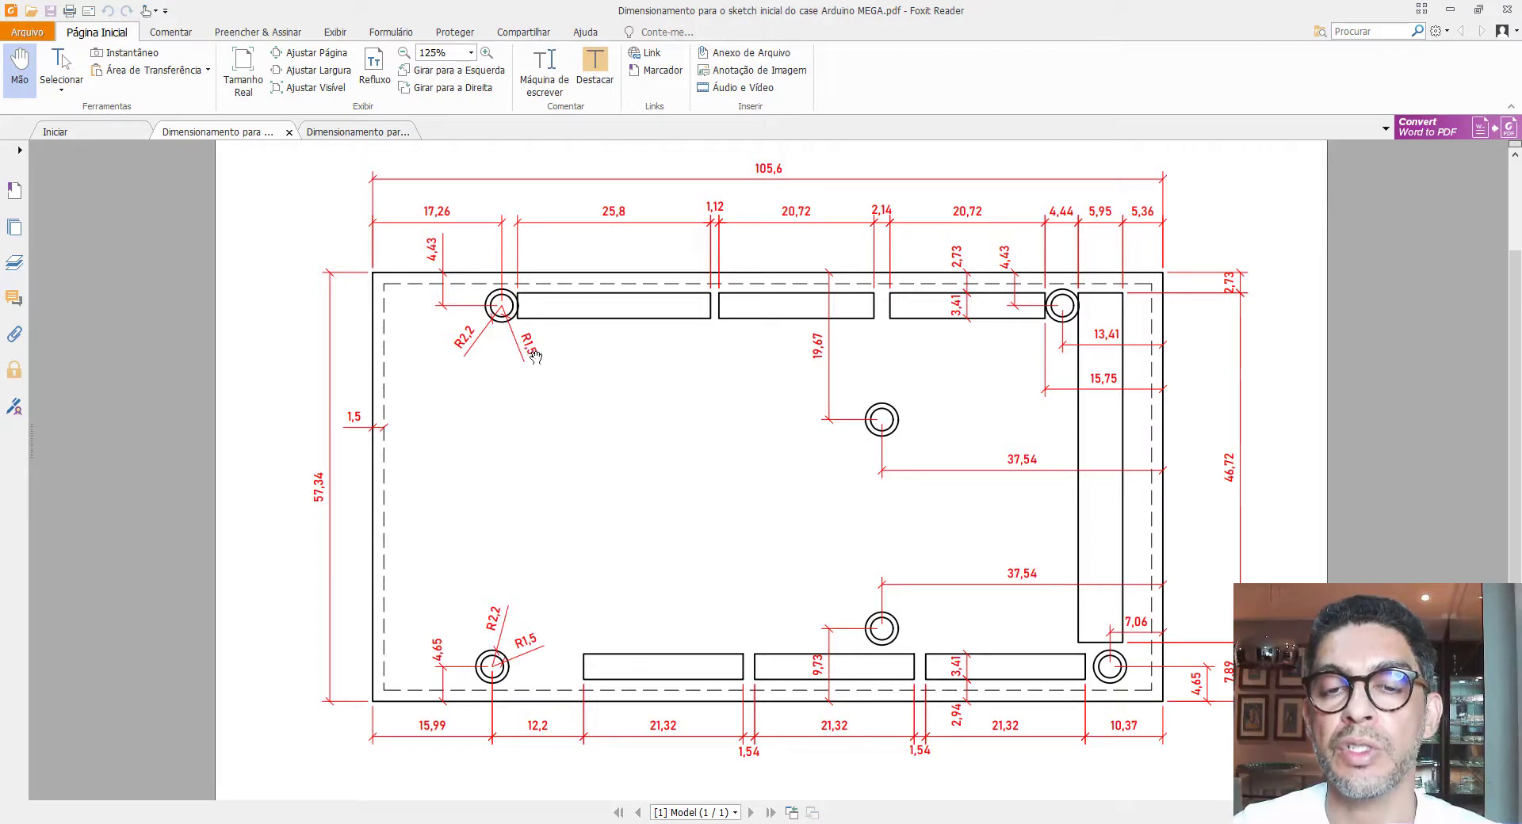
{"action": "scroll", "coordinate": [526, 365], "scroll_direction": "up", "scroll_amount": 1}
{"action": "scroll", "coordinate": [529, 378], "scroll_direction": "down", "scroll_amount": 1}
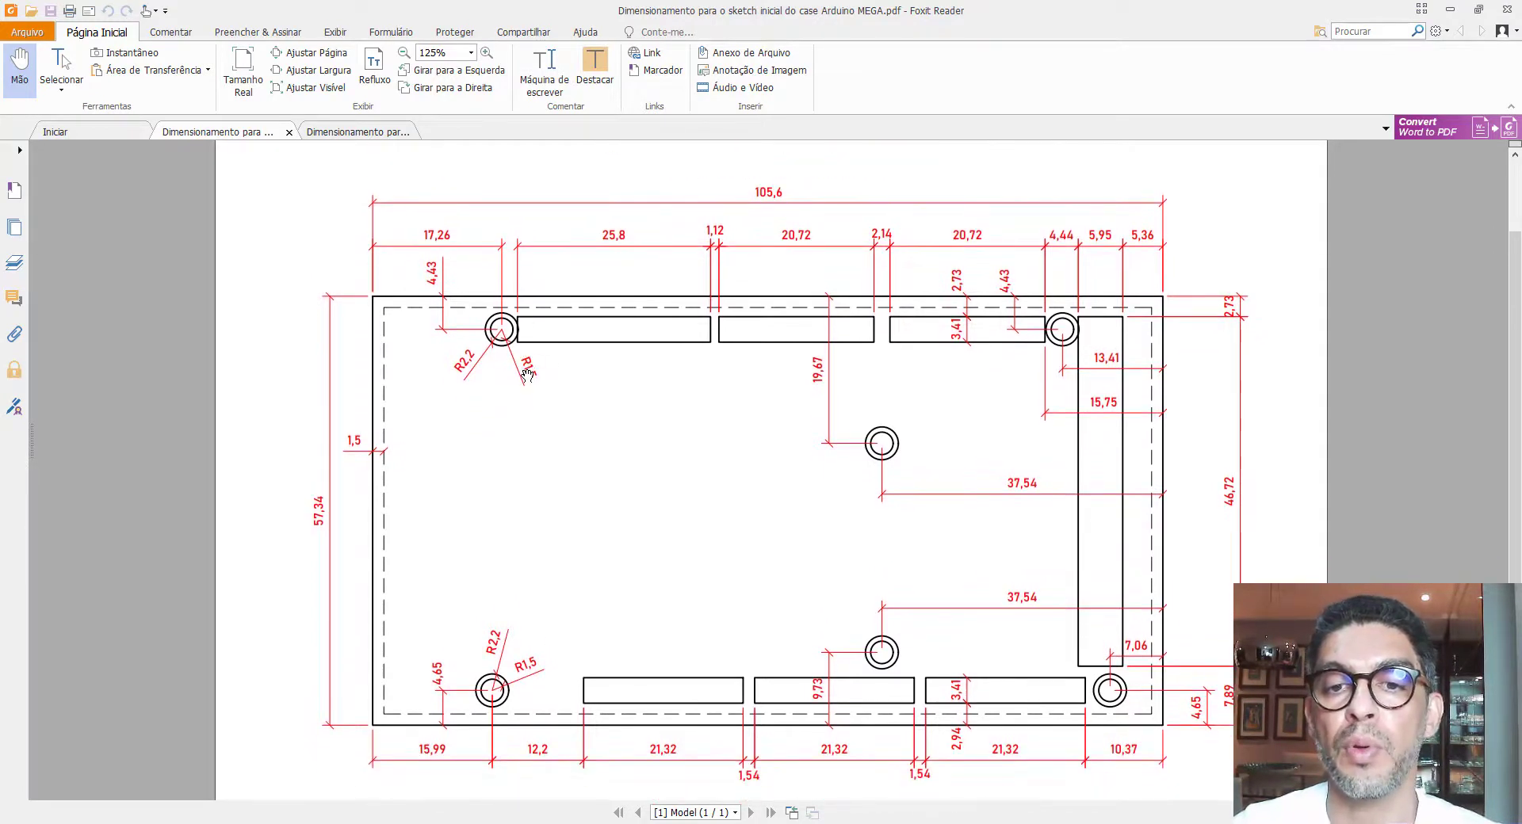
{"action": "scroll", "coordinate": [531, 396], "scroll_direction": "up", "scroll_amount": 1}
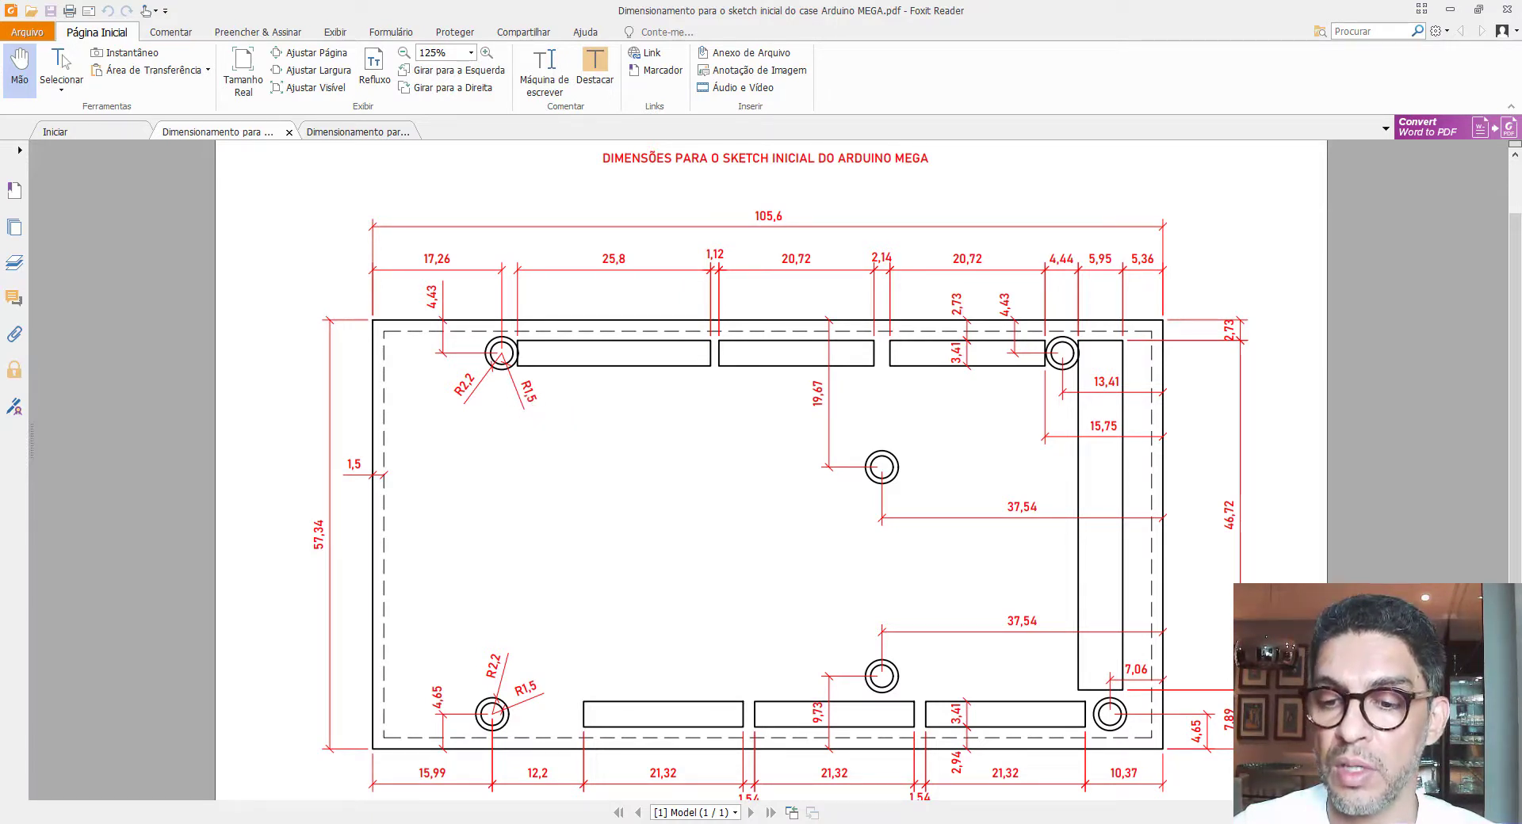
{"action": "key", "text": "alt+Tab"}
{"action": "scroll", "coordinate": [511, 297], "scroll_direction": "up", "scroll_amount": 5}
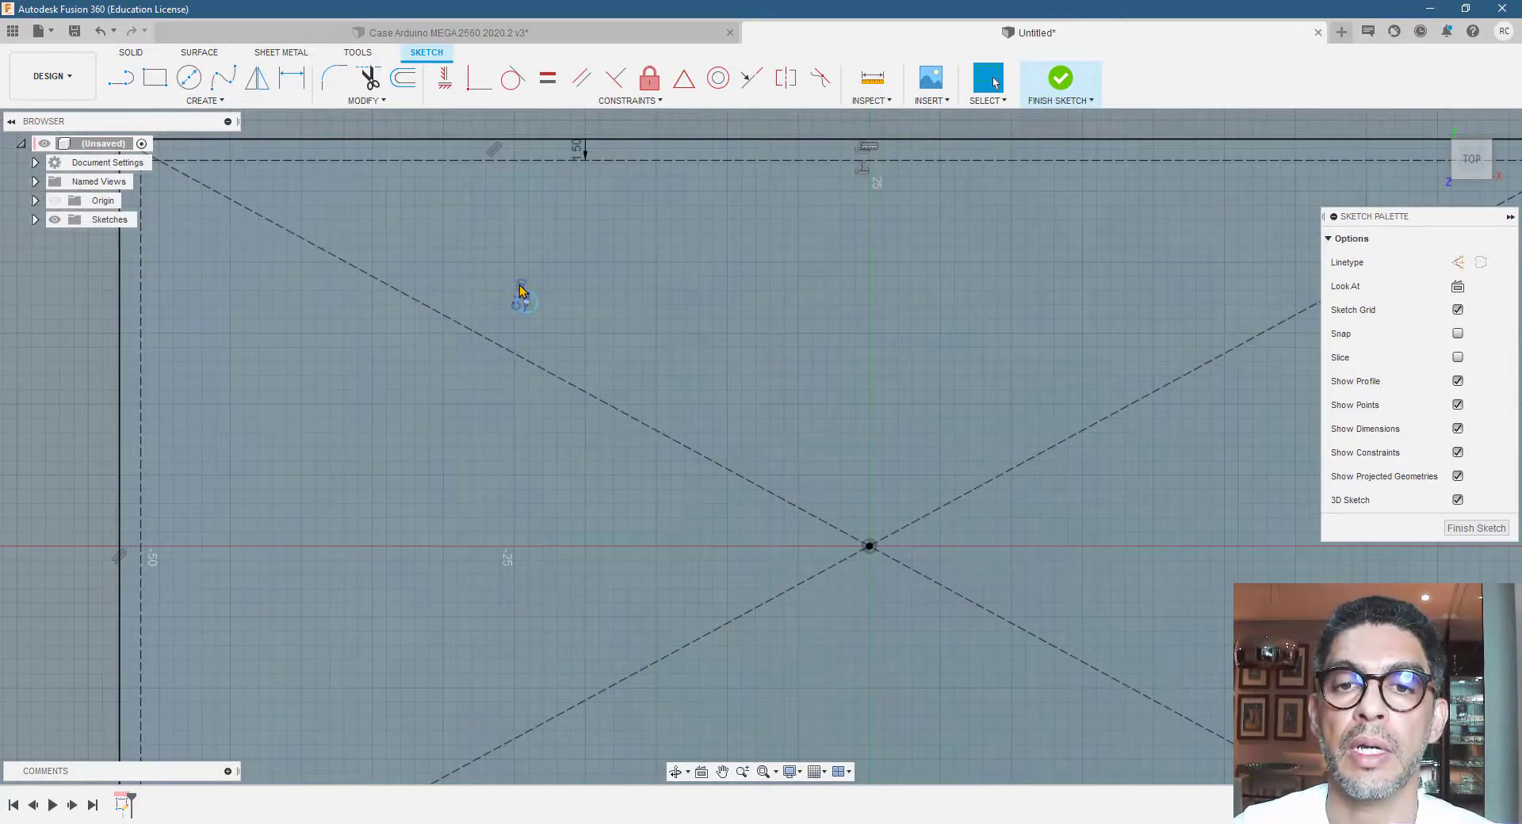
Set the diameter of the small circle in the rectangle's upper-left area to 3 mm
{"action": "double_click", "coordinate": [529, 297]}
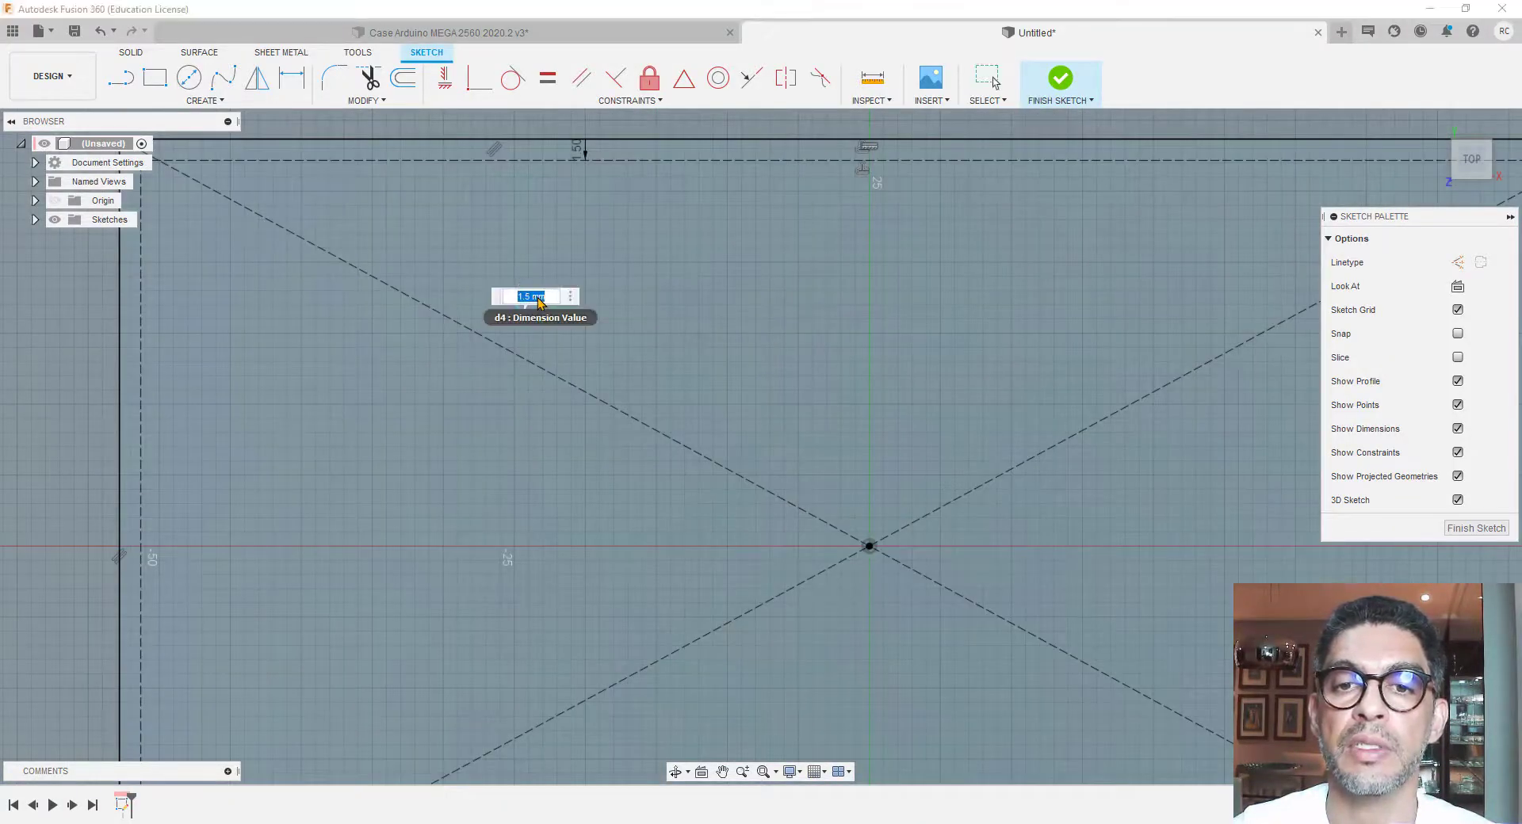
{"action": "type", "text": "3"}
{"action": "key", "text": "Return"}
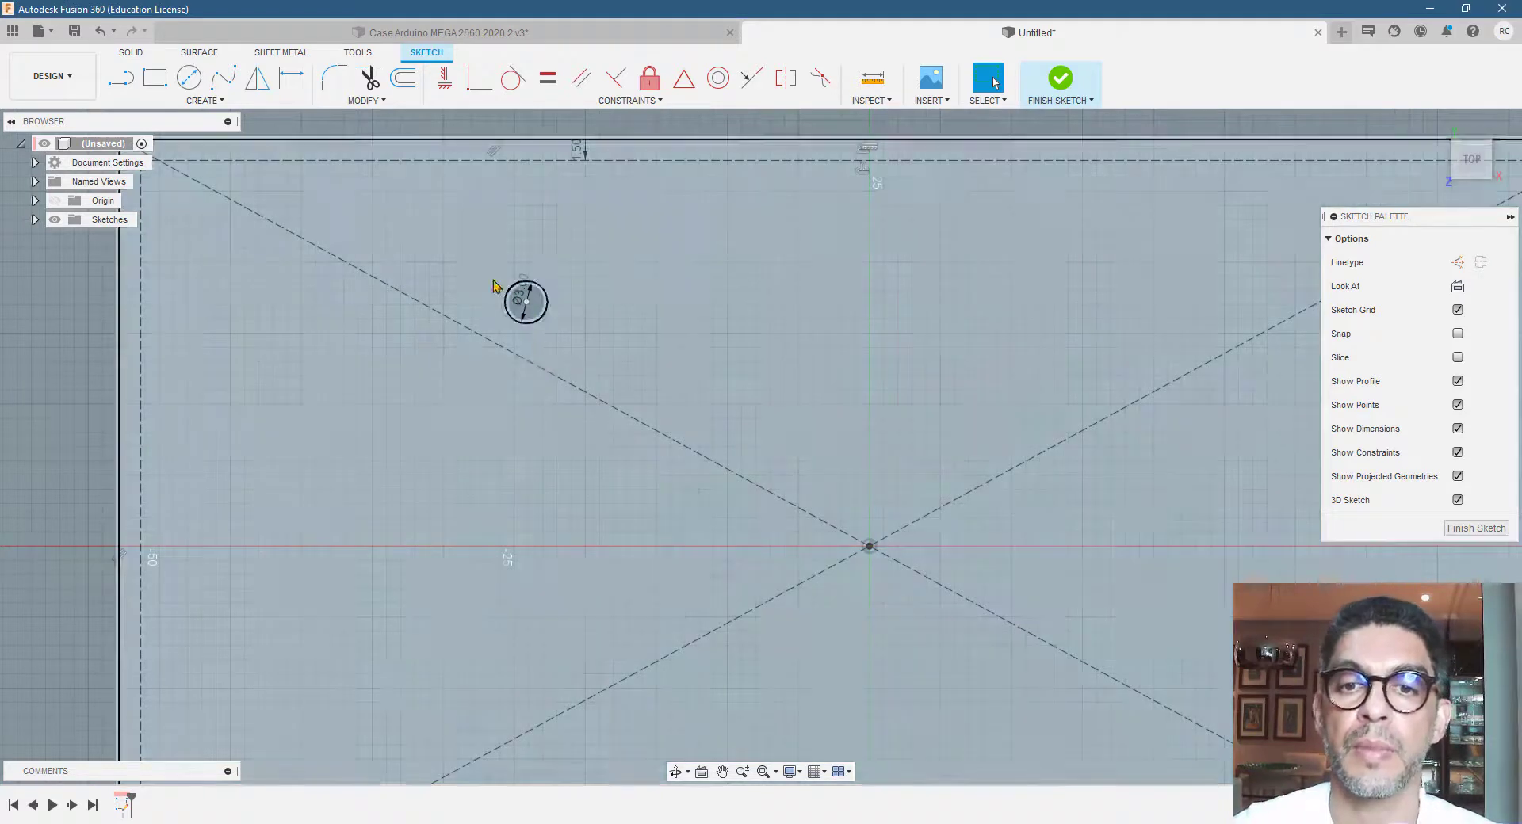
Draw a 4.4 mm diameter circle concentric with the upper-left 3 mm hole
{"action": "key", "text": "c"}
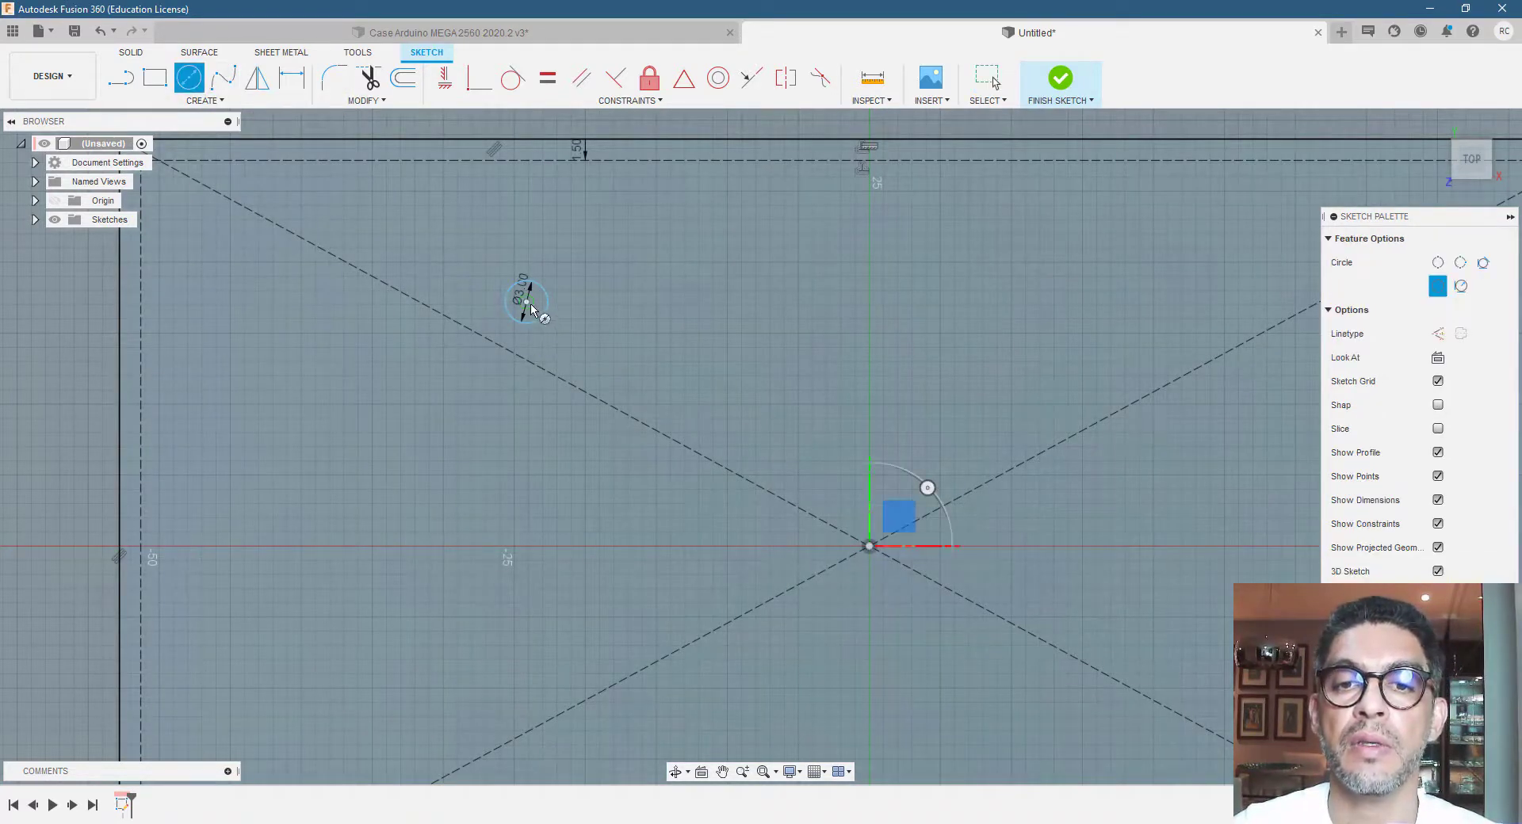
{"action": "left_click", "coordinate": [526, 302]}
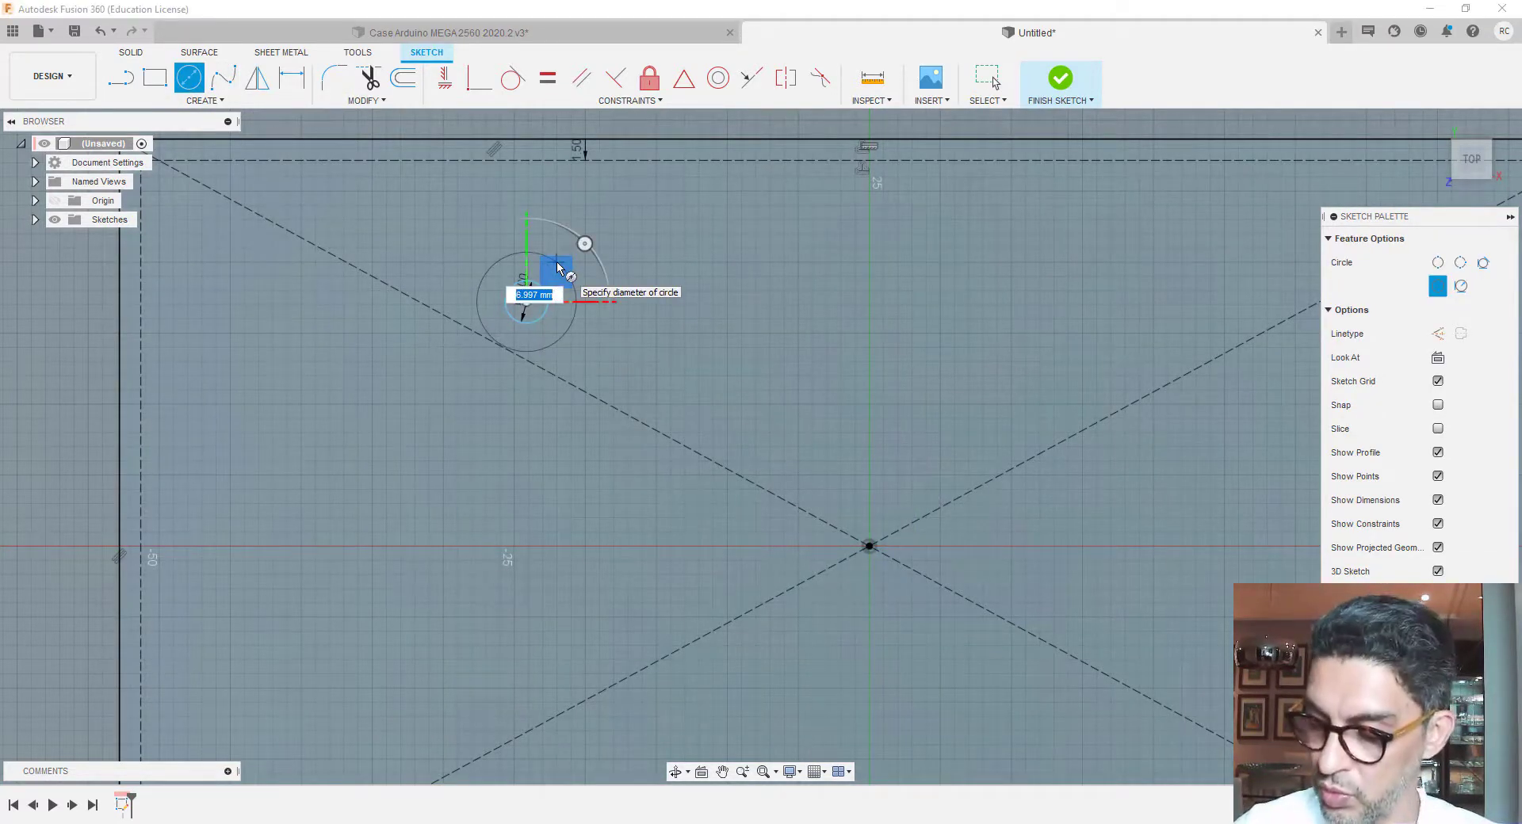
{"action": "type", "text": "4,4"}
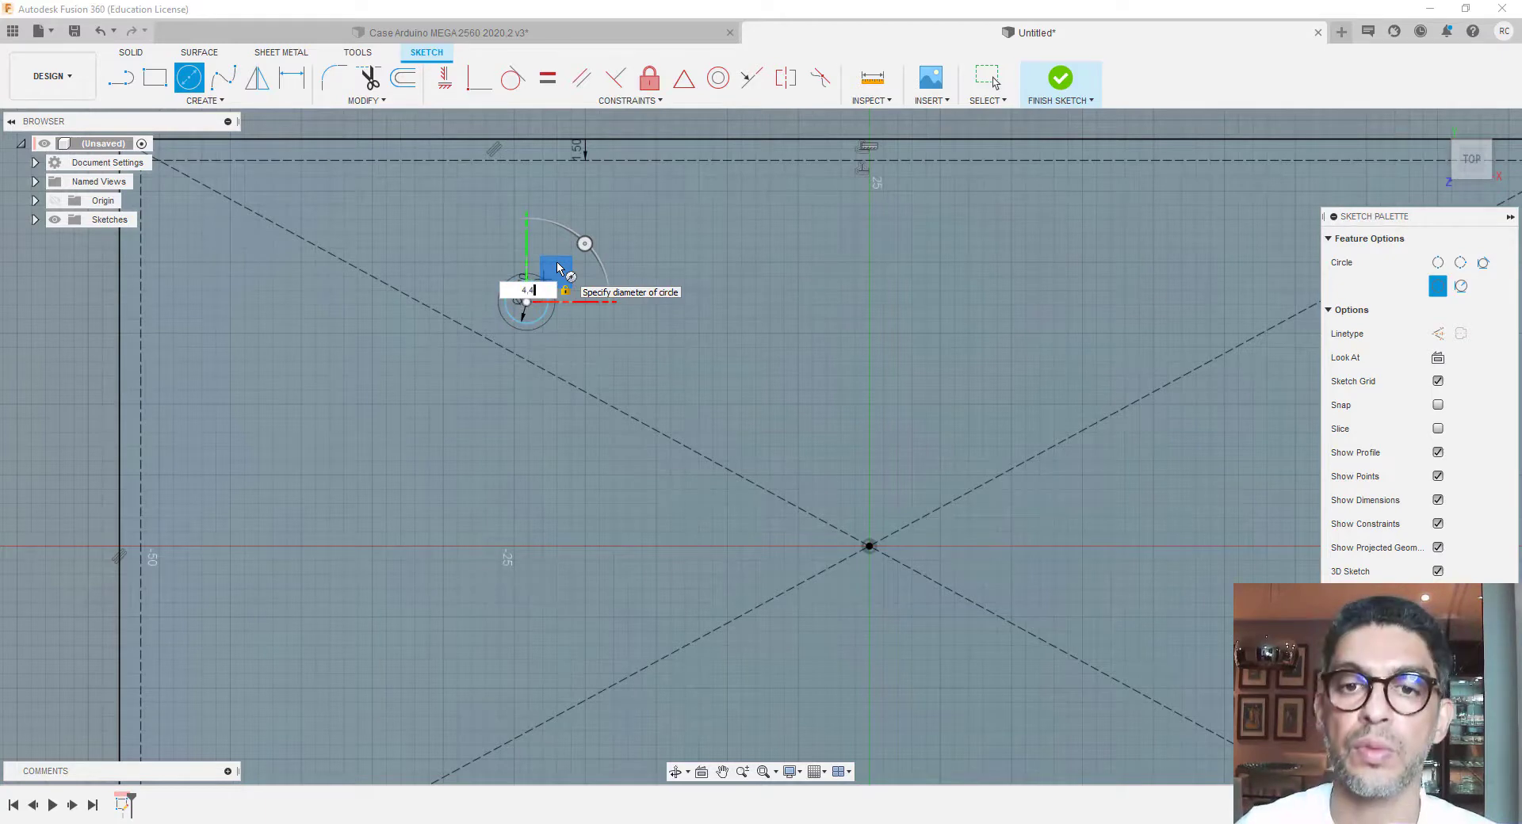
{"action": "type", "text": ".4"}
{"action": "key", "text": "Return"}
{"action": "key", "text": "Escape"}
{"action": "scroll", "coordinate": [559, 269], "scroll_direction": "down", "scroll_amount": 4}
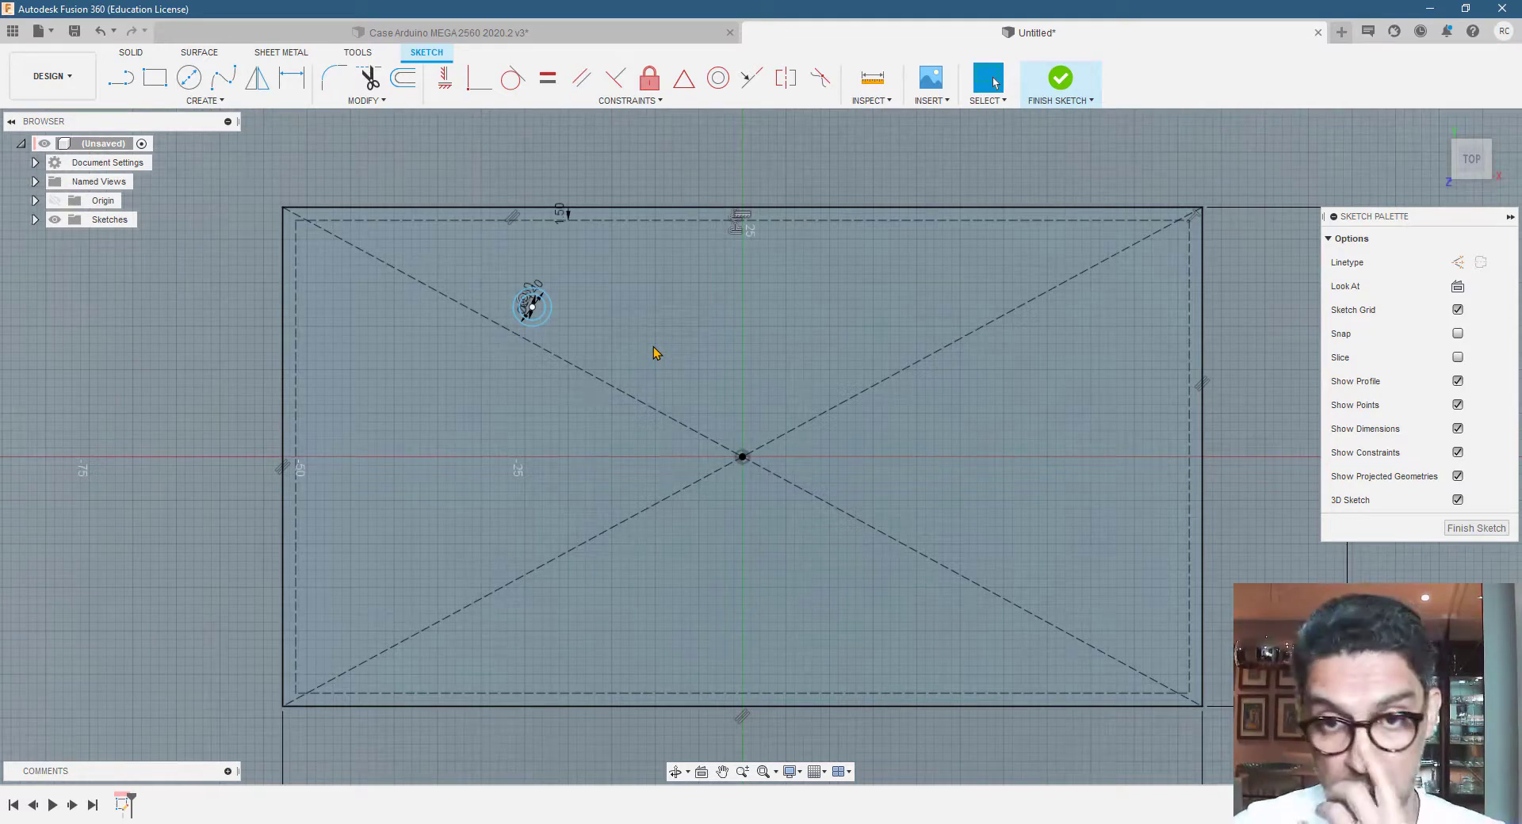
{"action": "scroll", "coordinate": [596, 297], "scroll_direction": "down", "scroll_amount": 1}
{"action": "scroll", "coordinate": [605, 289], "scroll_direction": "up", "scroll_amount": 1}
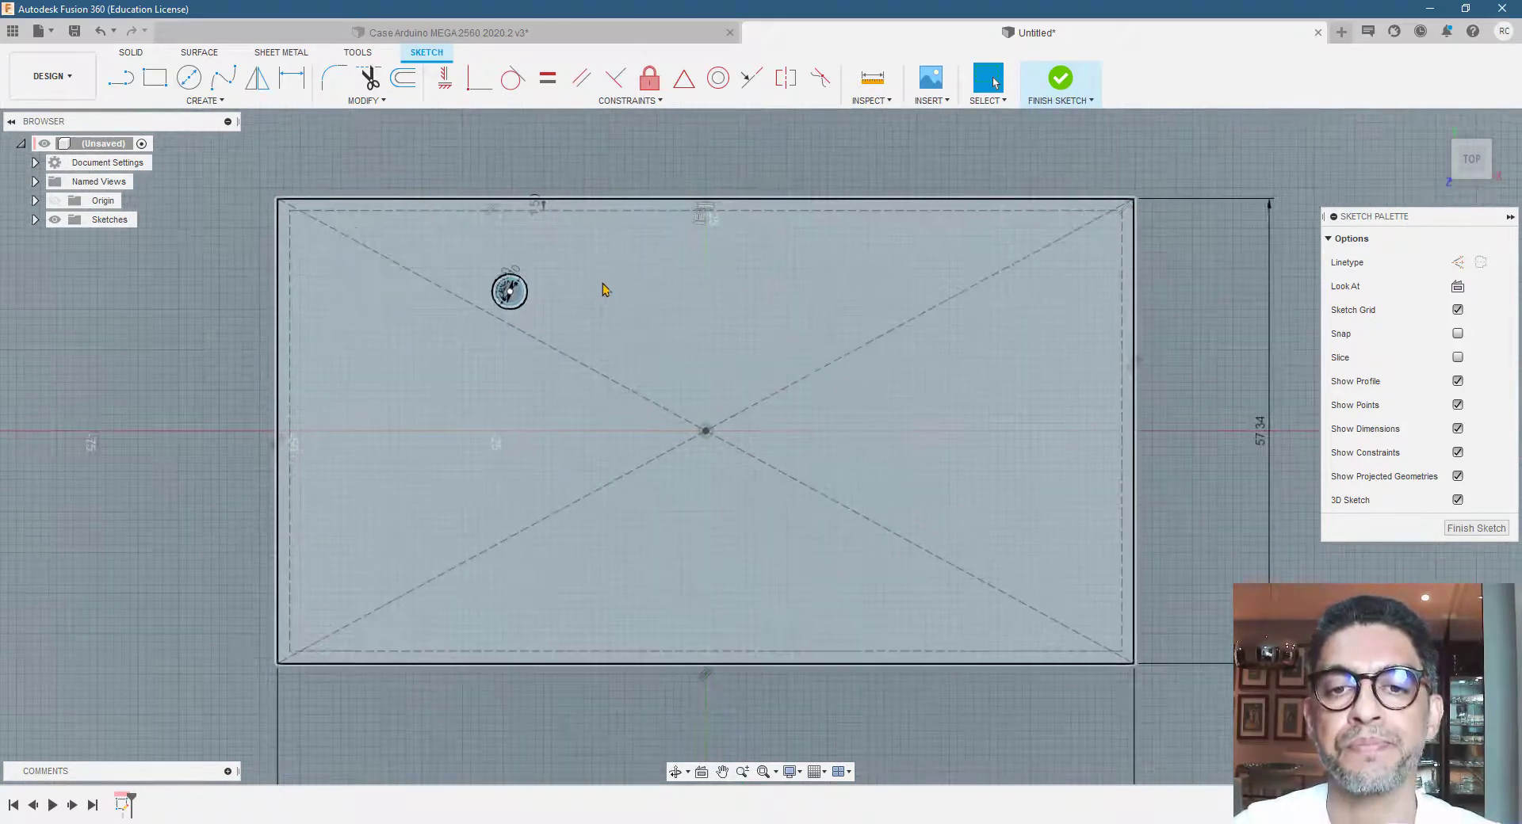
{"action": "scroll", "coordinate": [618, 384], "scroll_direction": "down", "scroll_amount": 1}
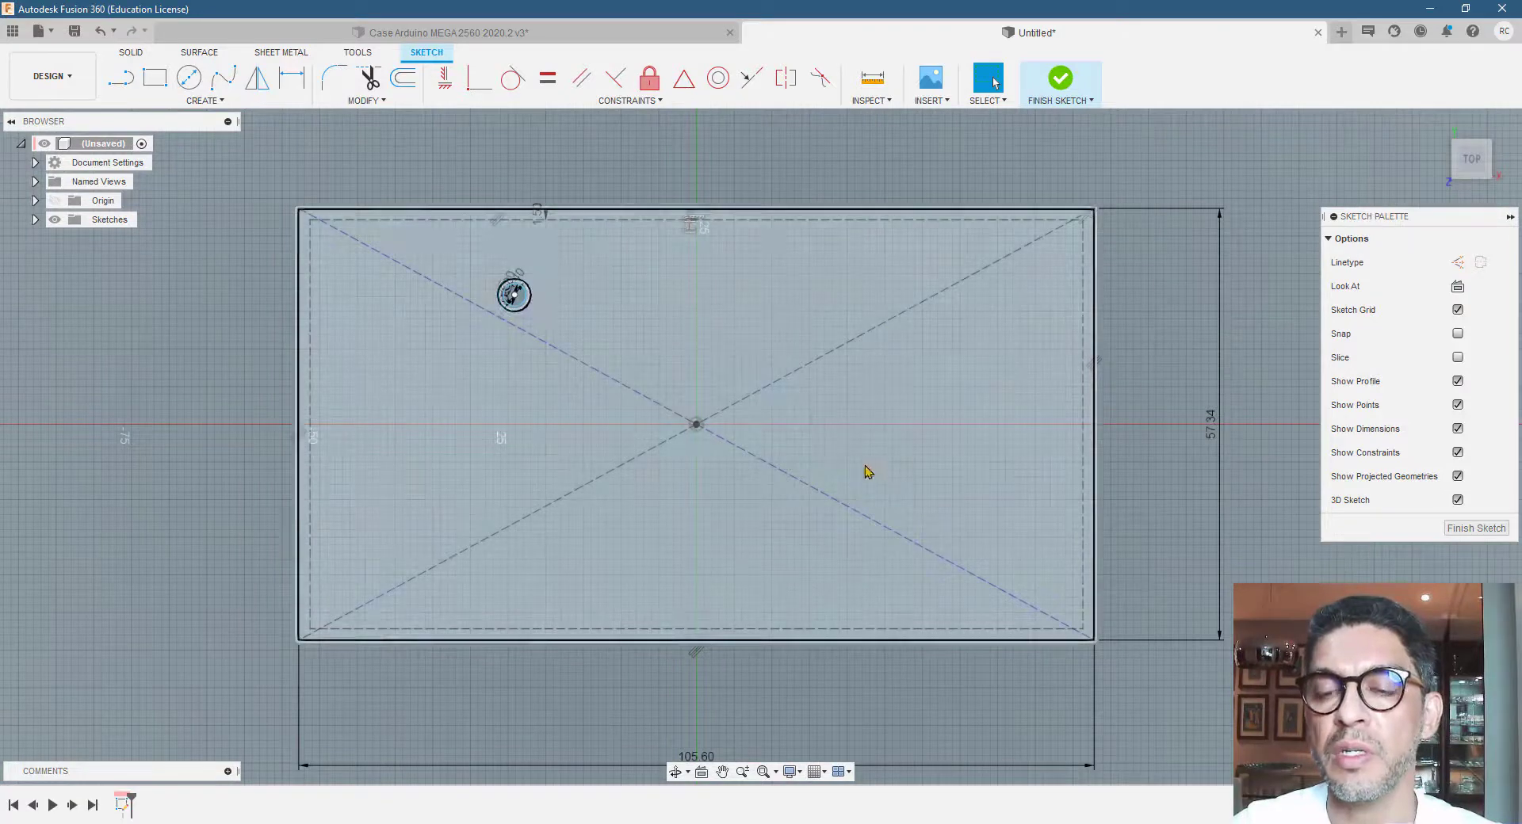
Draw two 3 mm diameter circles in the rectangle's upper half, one near the middle and one on the right
{"action": "left_click", "coordinate": [190, 78]}
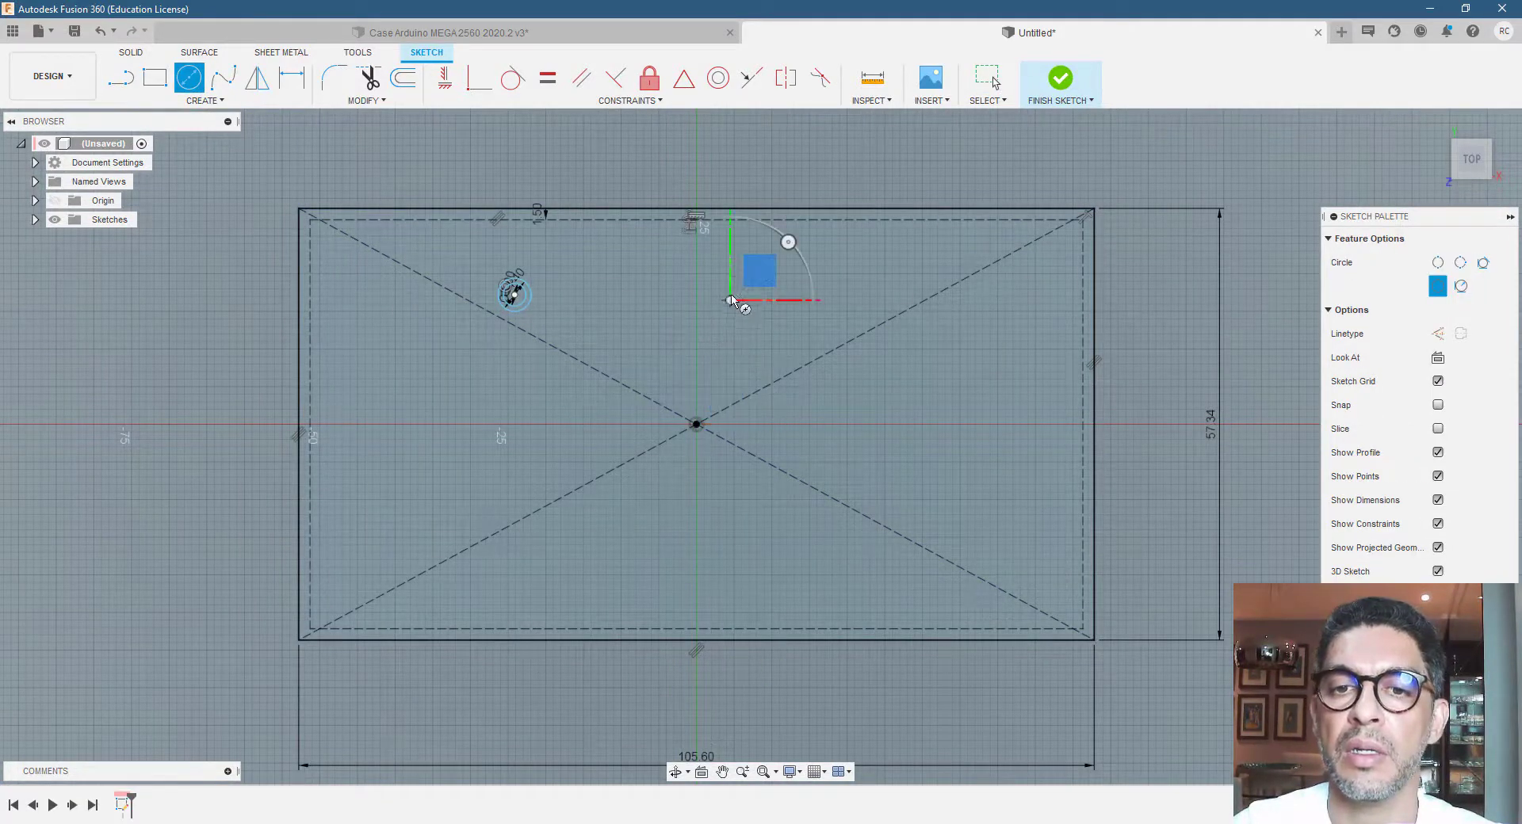
{"action": "left_click", "coordinate": [730, 299]}
{"action": "type", "text": "3"}
{"action": "key", "text": "Return"}
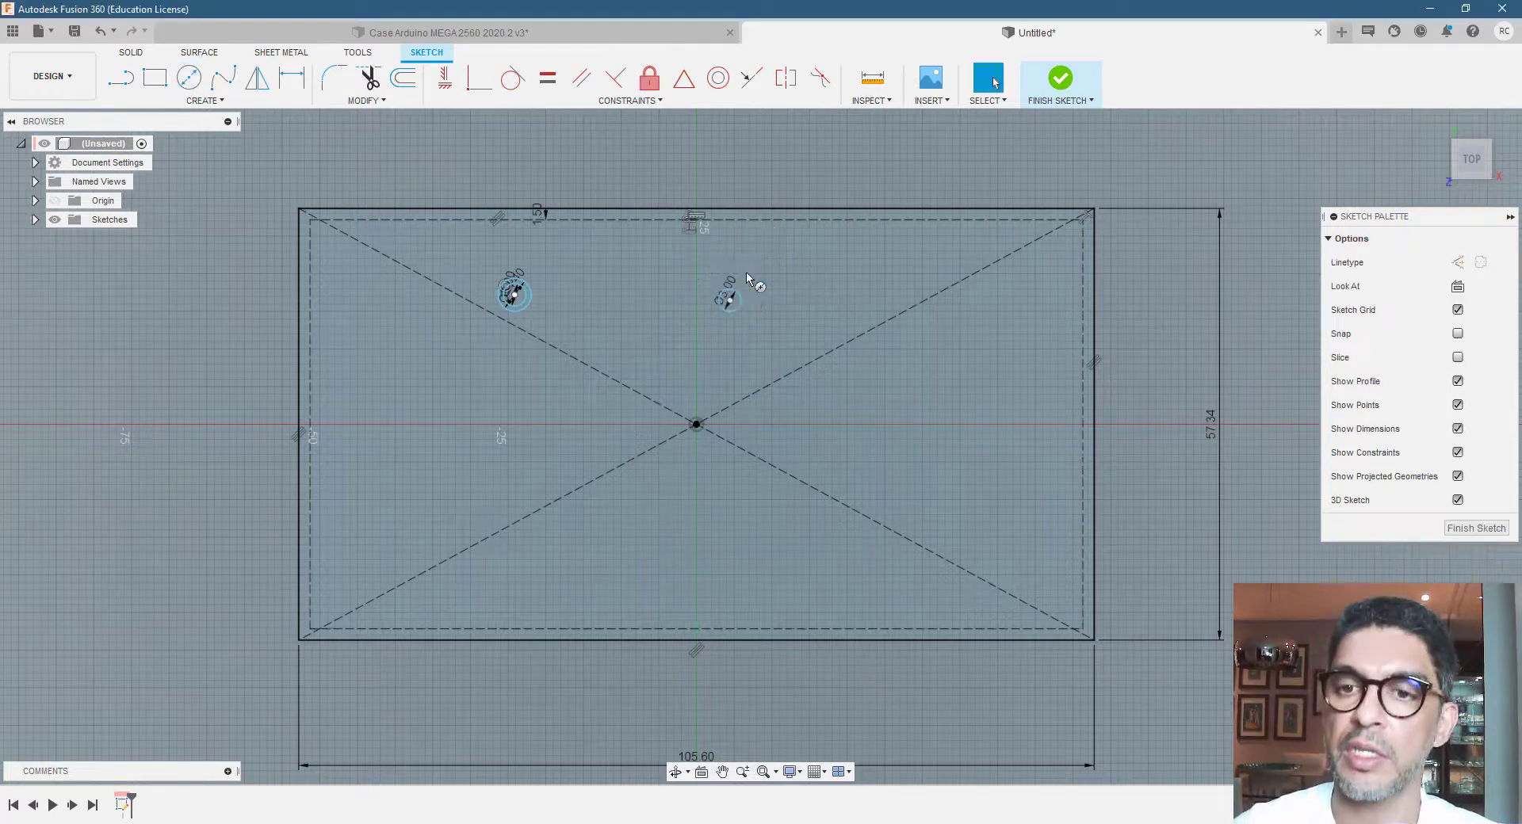
{"action": "left_click", "coordinate": [975, 309]}
{"action": "type", "text": "3"}
{"action": "key", "text": "Return"}
{"action": "key", "text": "Escape"}
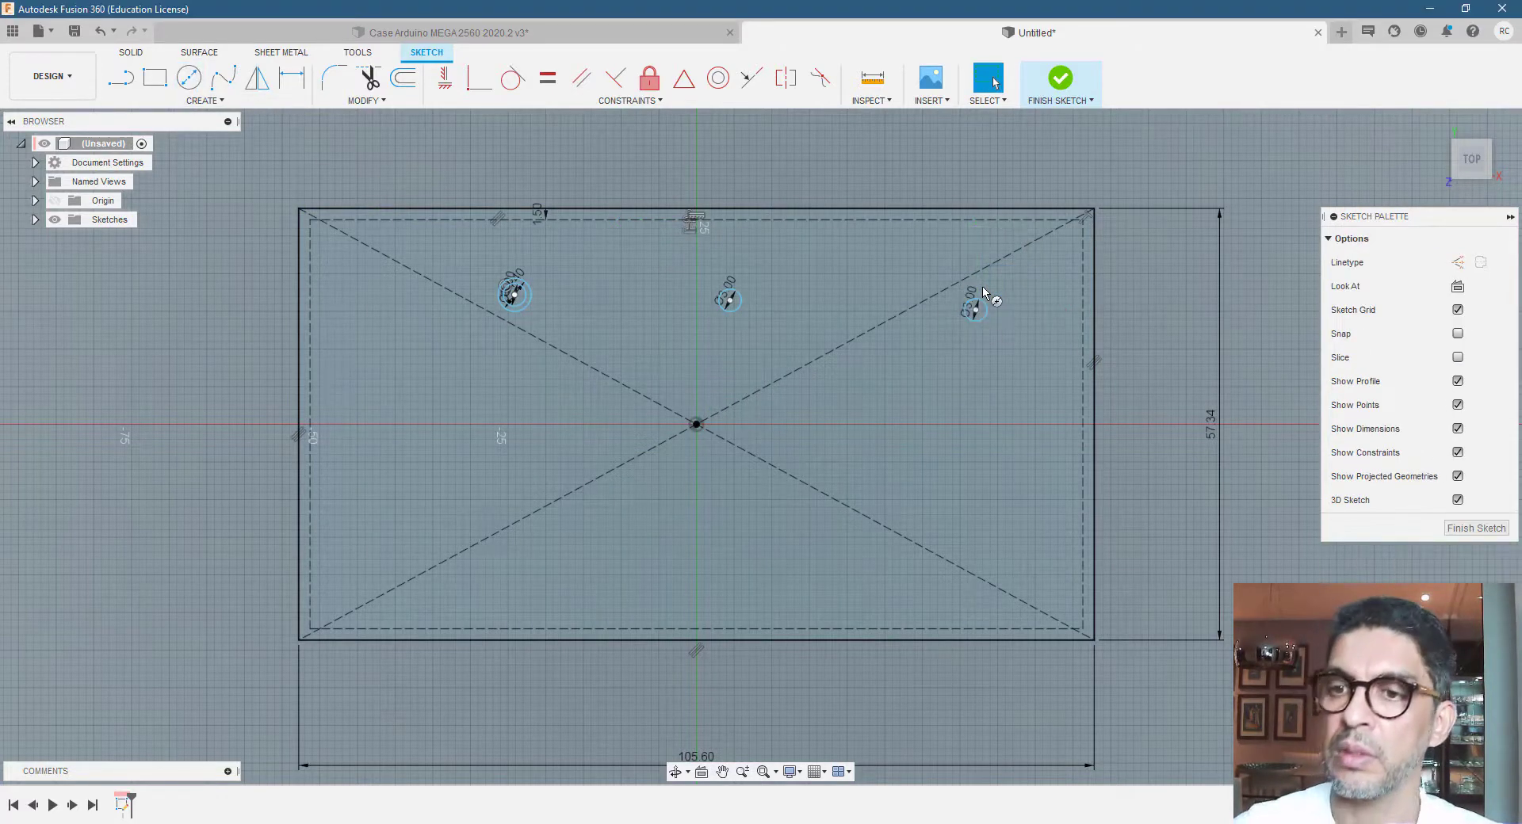
Draw two 3 mm diameter circles in the rectangle's lower half, one on the left and one near the middle
{"action": "left_click", "coordinate": [191, 85]}
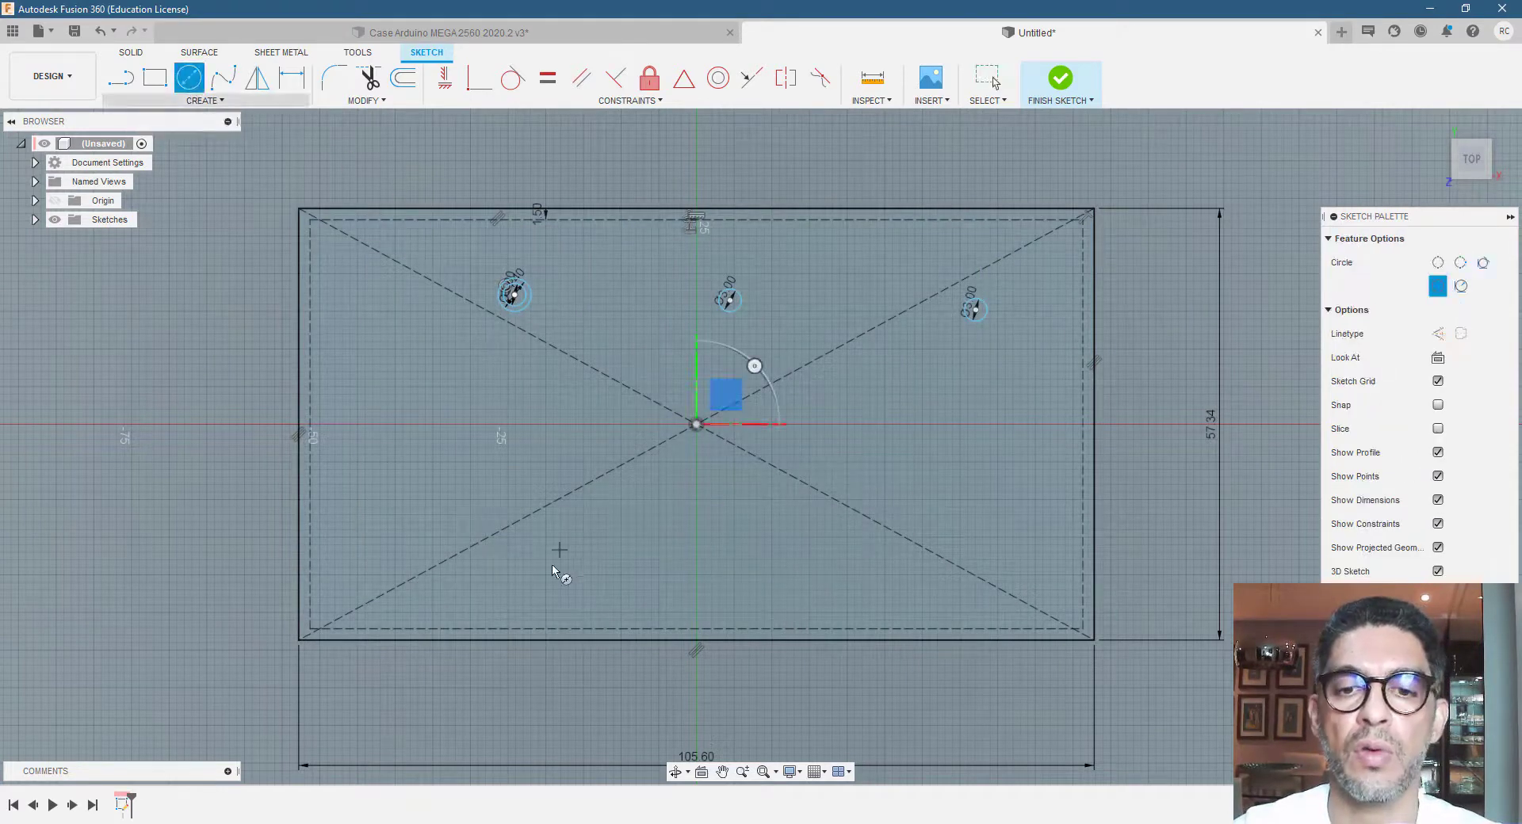
{"action": "left_click", "coordinate": [517, 579]}
{"action": "type", "text": "3"}
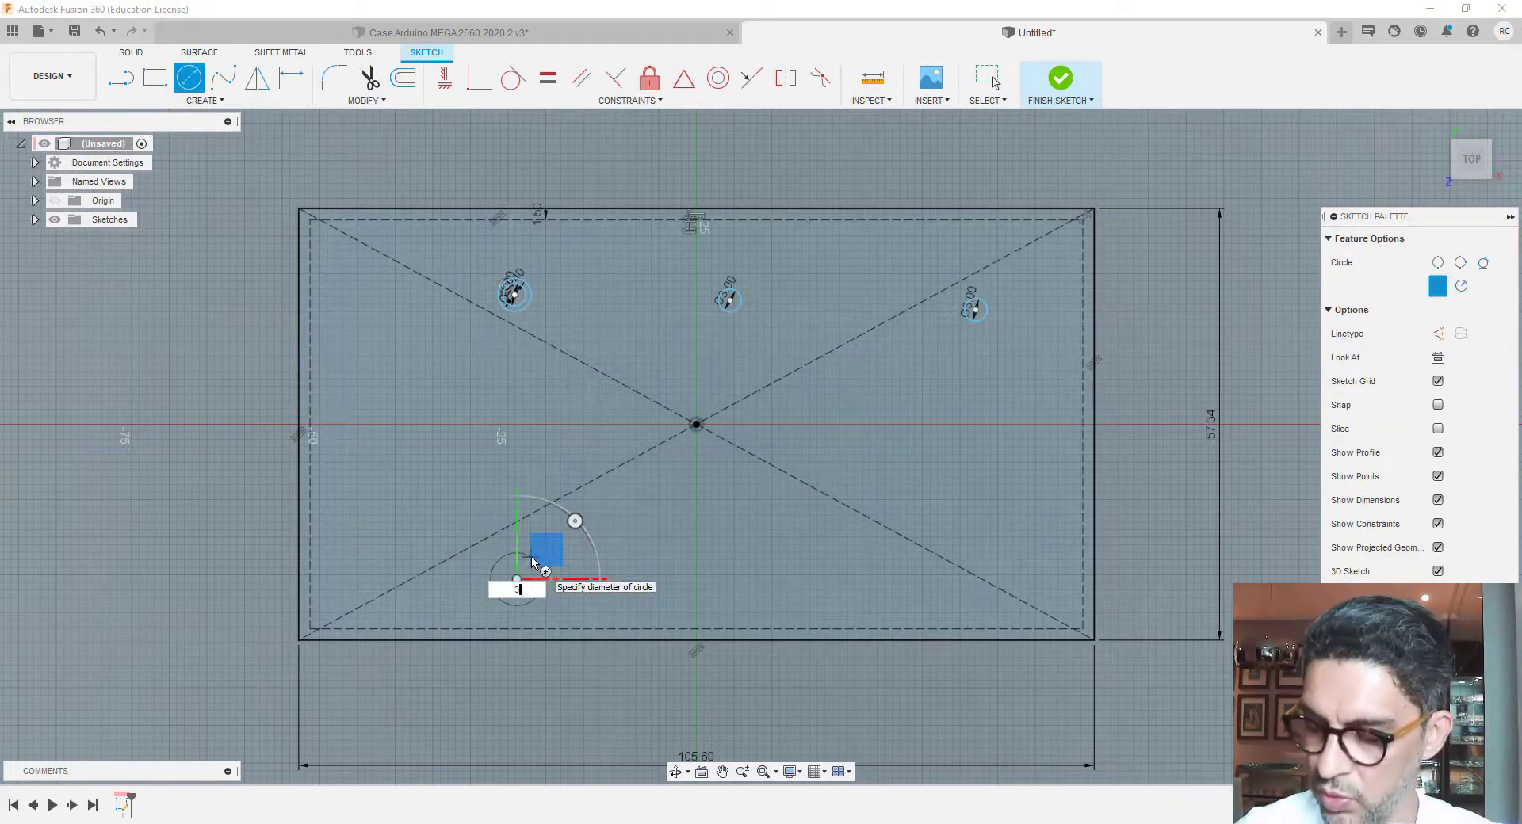
{"action": "key", "text": "Return"}
{"action": "key", "text": "Escape"}
{"action": "left_click", "coordinate": [183, 78]}
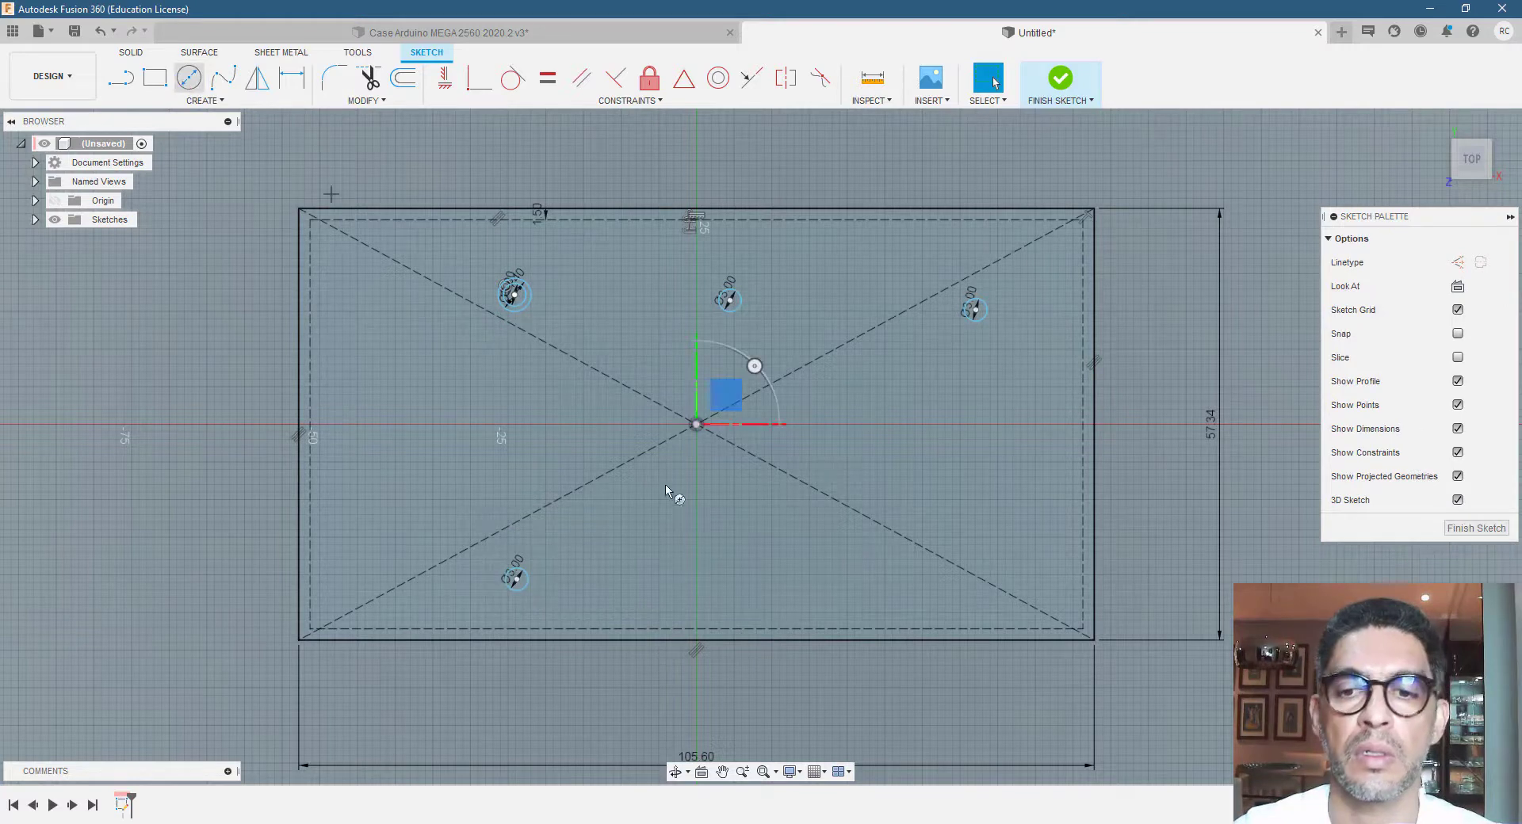
{"action": "left_click", "coordinate": [755, 569]}
{"action": "type", "text": "3"}
{"action": "key", "text": "Return"}
{"action": "key", "text": "Escape"}
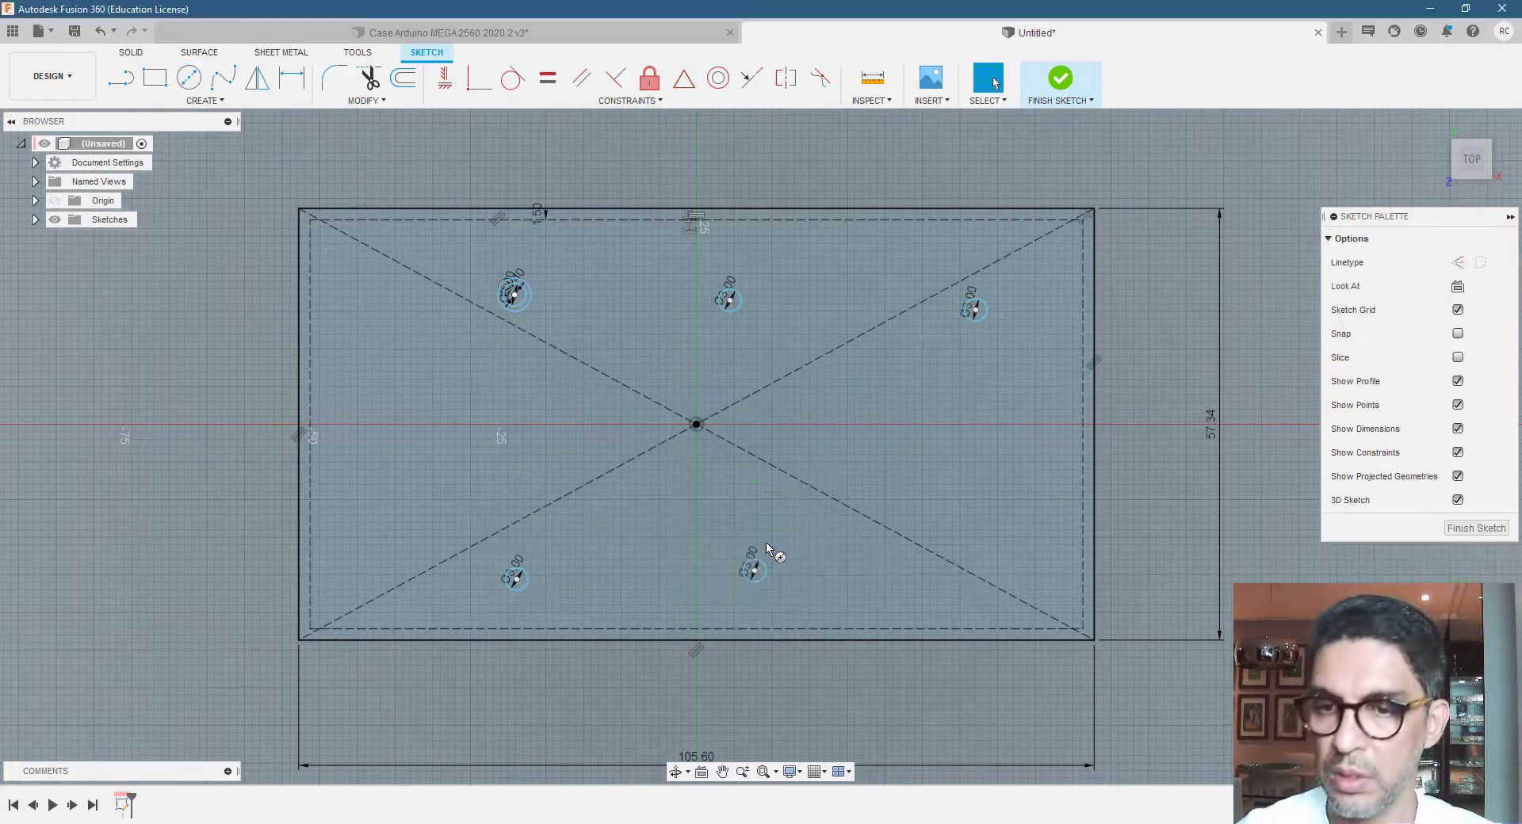
Draw a 3 mm diameter circle in the rectangle's lower-right area
{"action": "left_click", "coordinate": [186, 78]}
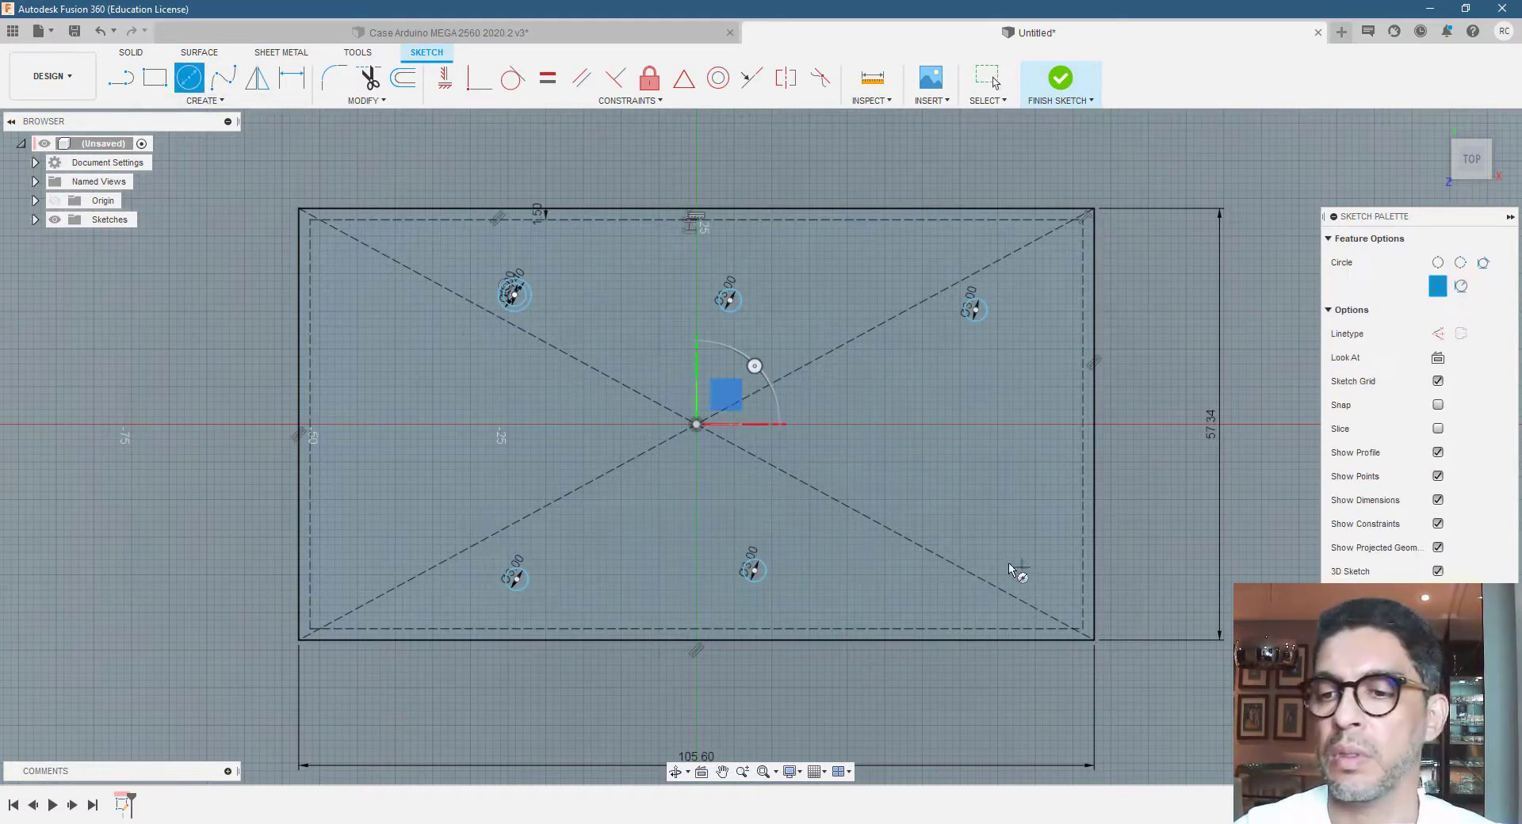
{"action": "left_click", "coordinate": [997, 561]}
{"action": "type", "text": "3"}
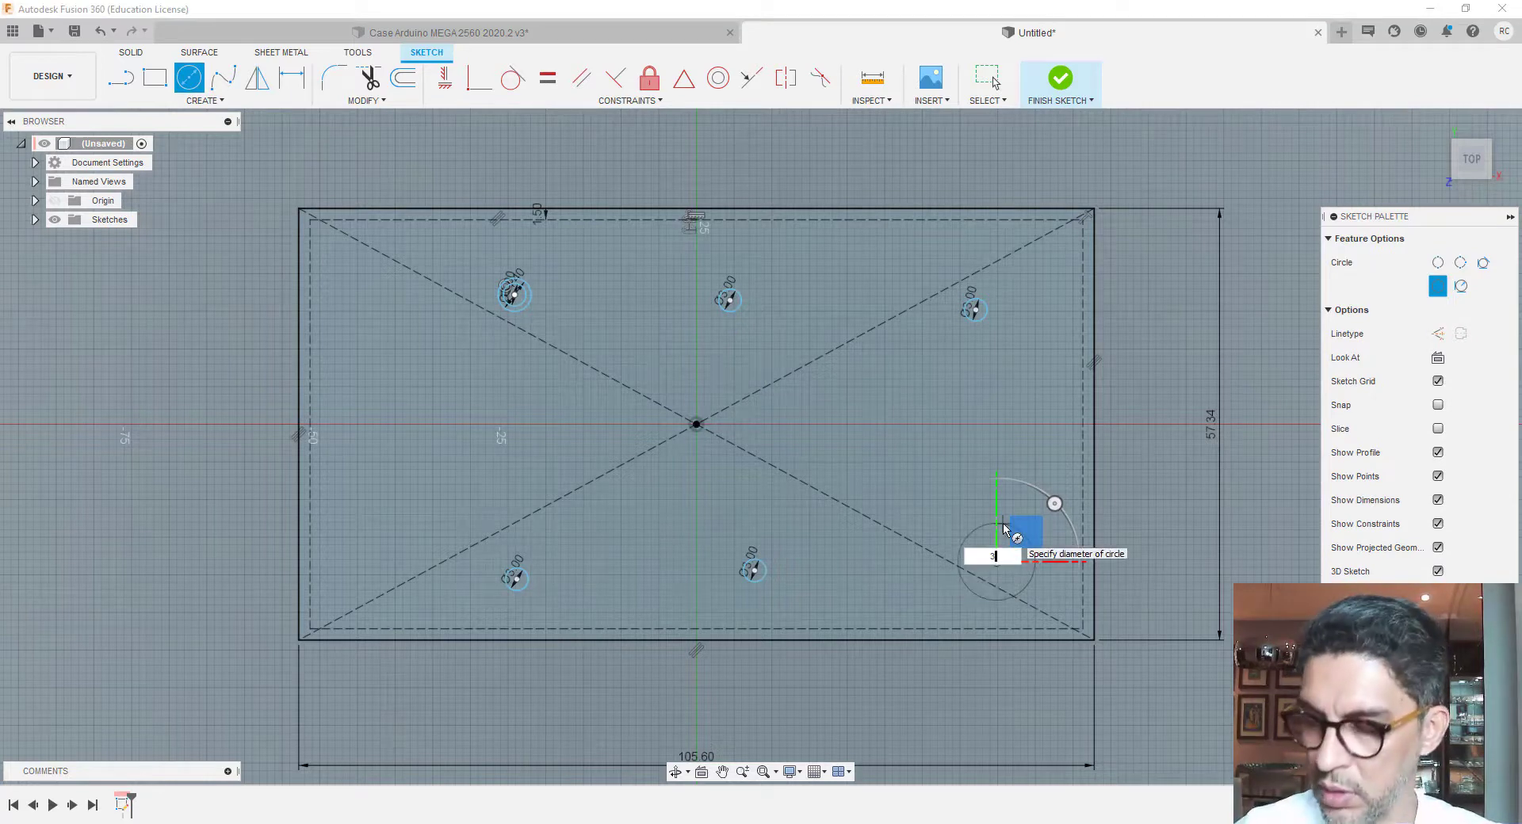
{"action": "key", "text": "Return"}
{"action": "key", "text": "Escape"}
Draw 4.4 mm diameter circles concentric with the upper-middle and upper-right 3 mm holes
{"action": "left_click", "coordinate": [188, 78]}
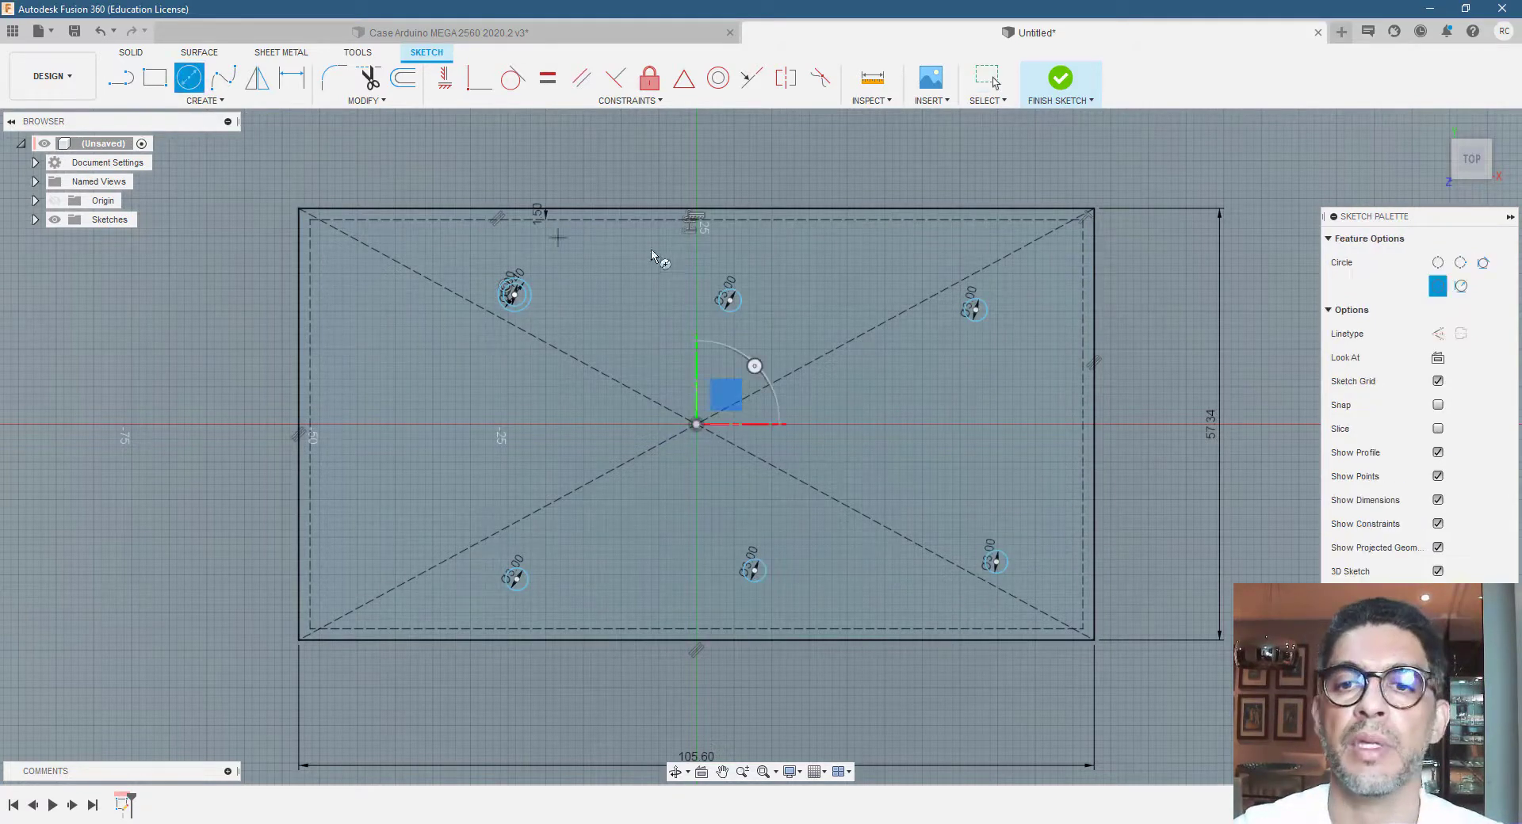
{"action": "left_click", "coordinate": [729, 300]}
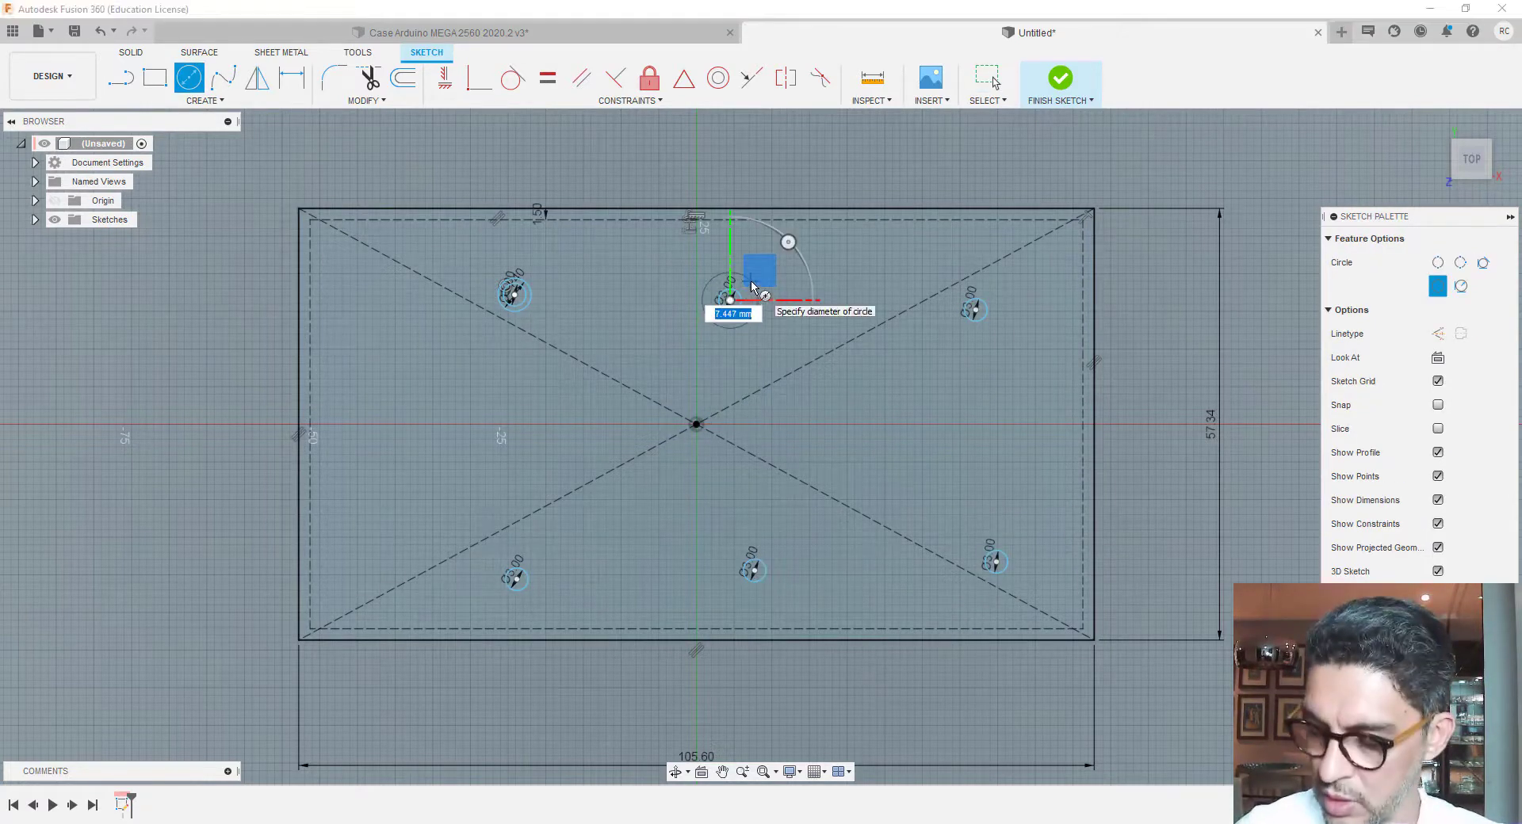
{"action": "type", "text": "4,4"}
{"action": "key", "text": "Return"}
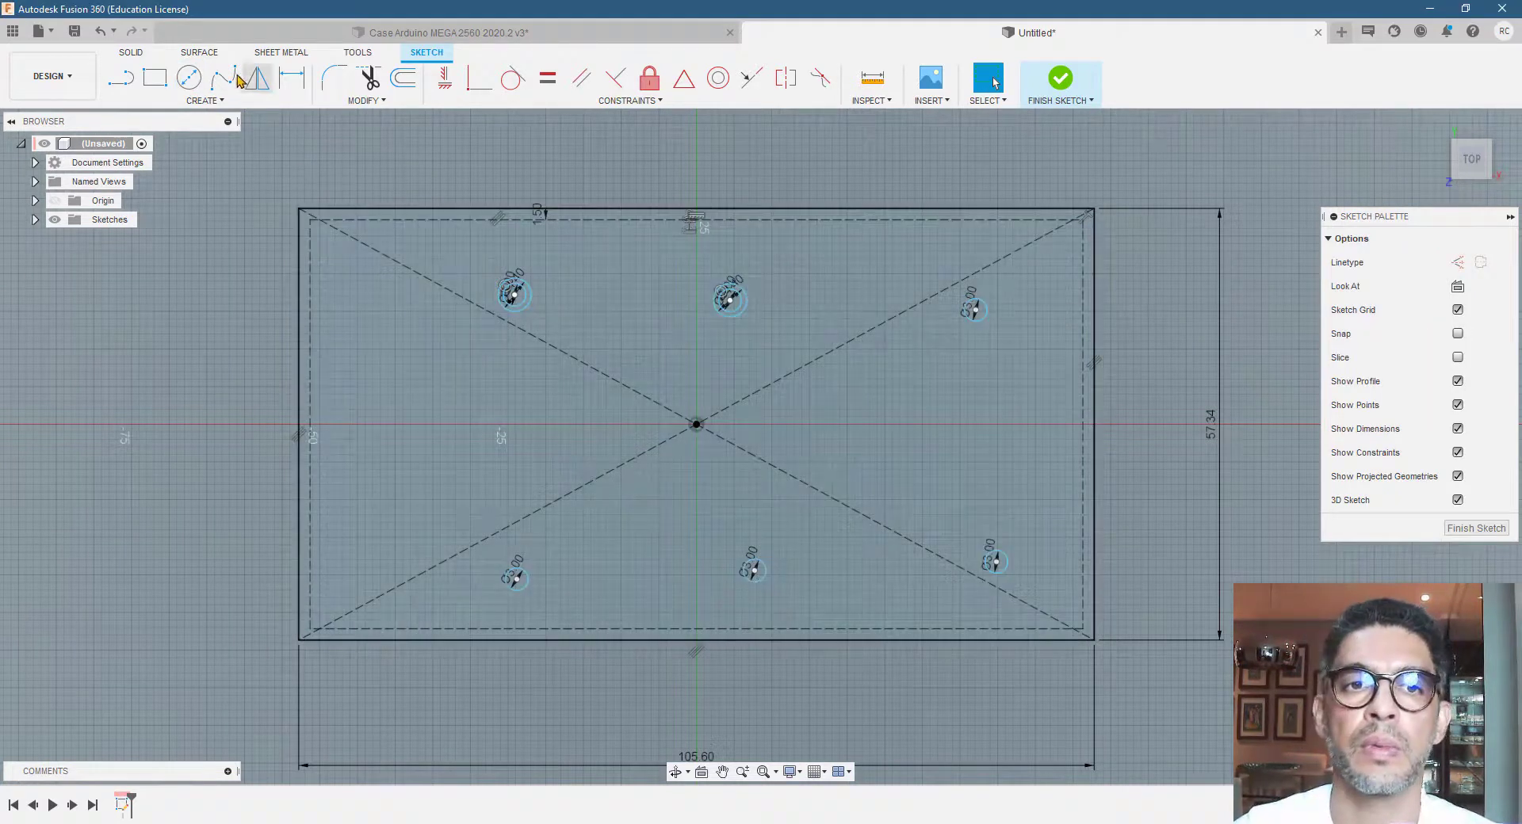
{"action": "left_click", "coordinate": [975, 311]}
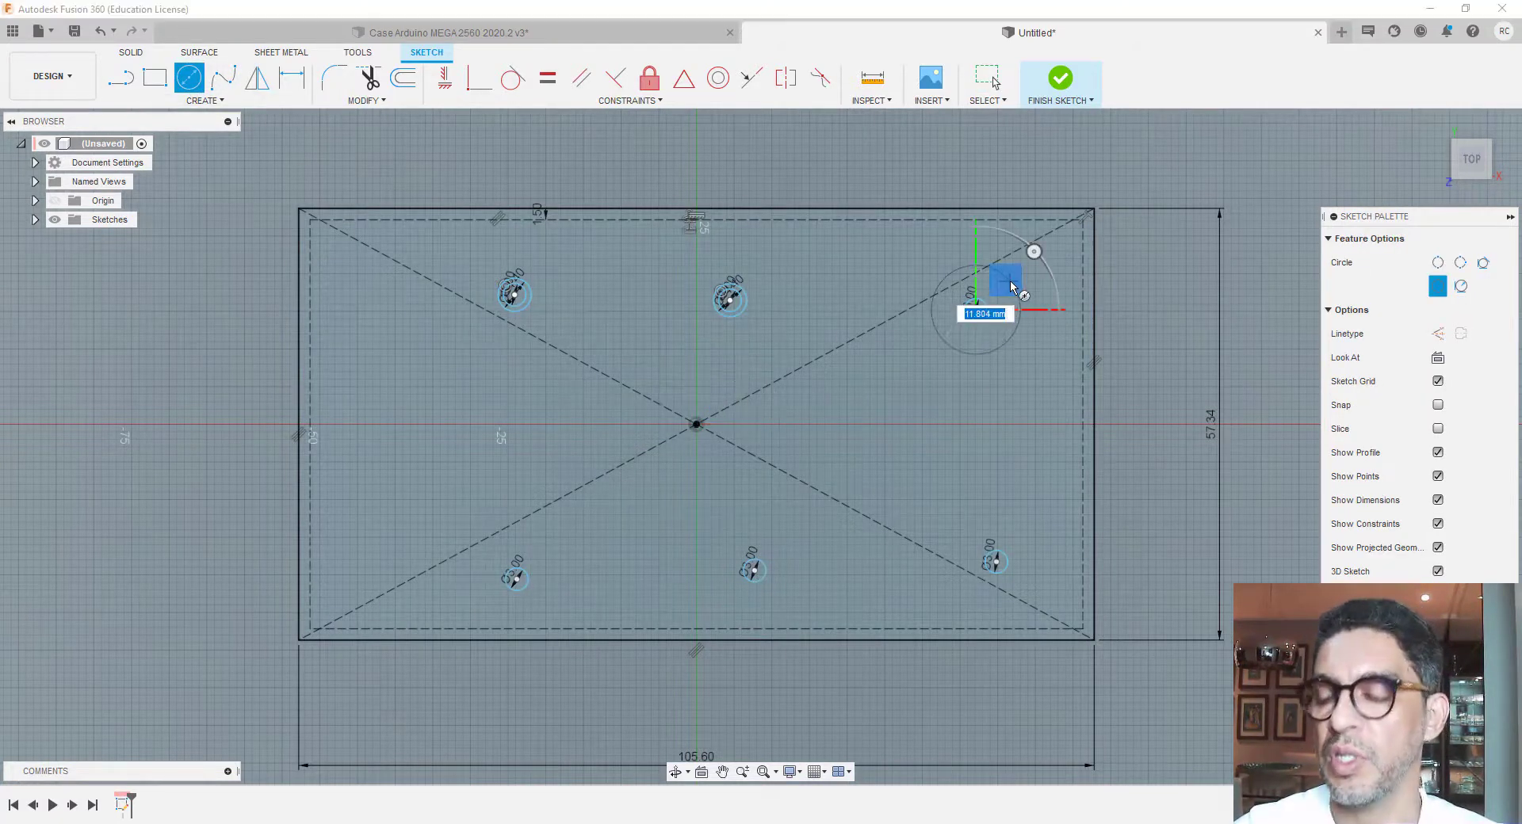
{"action": "type", "text": "4,4"}
{"action": "key", "text": "Return"}
{"action": "key", "text": "Escape"}
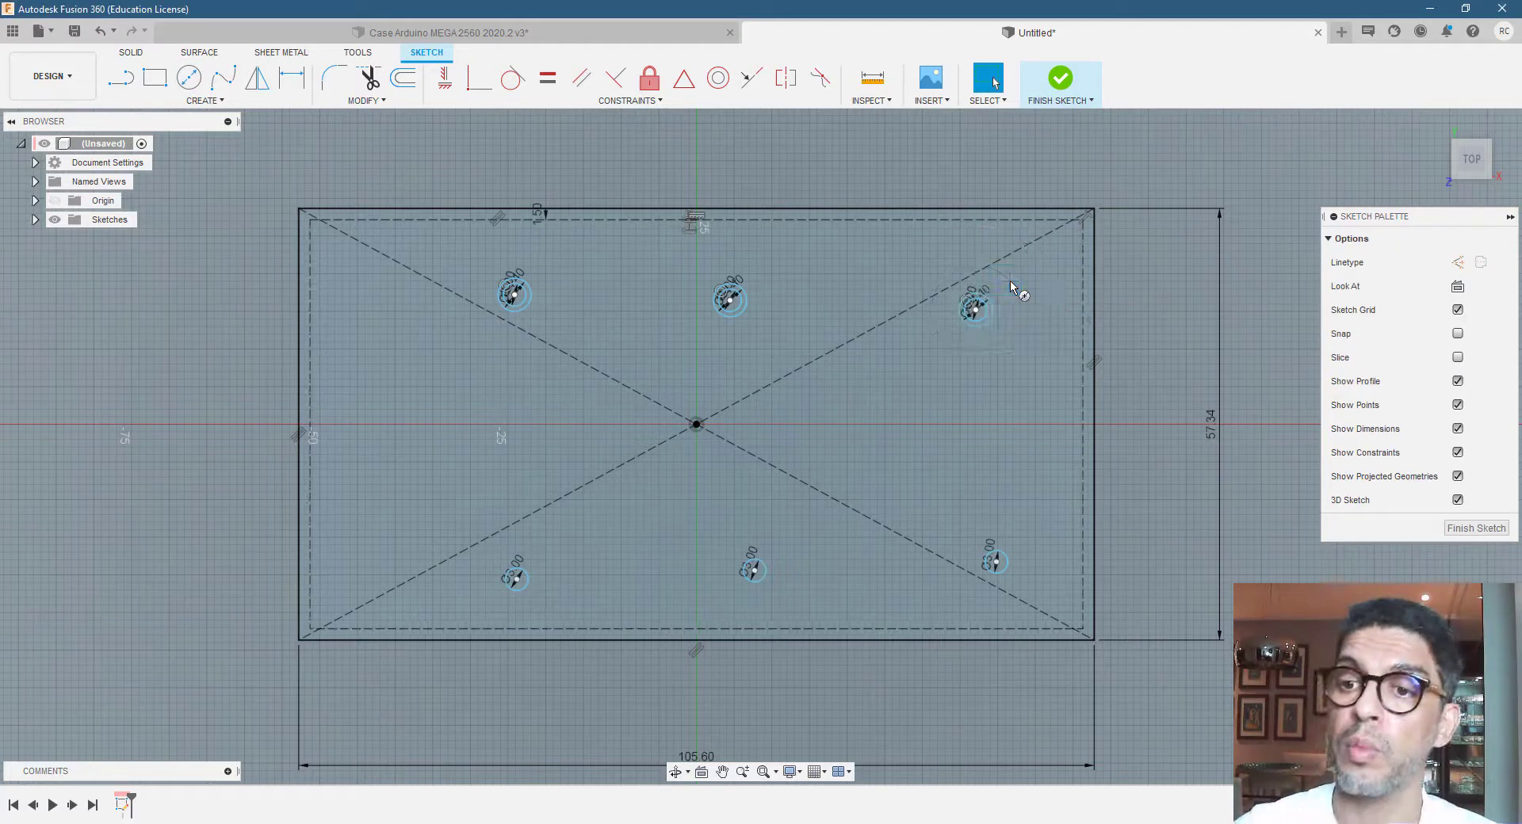
Draw 4.4 mm diameter circles concentric with the lower-left and lower-middle 3 mm holes
{"action": "left_click", "coordinate": [407, 89]}
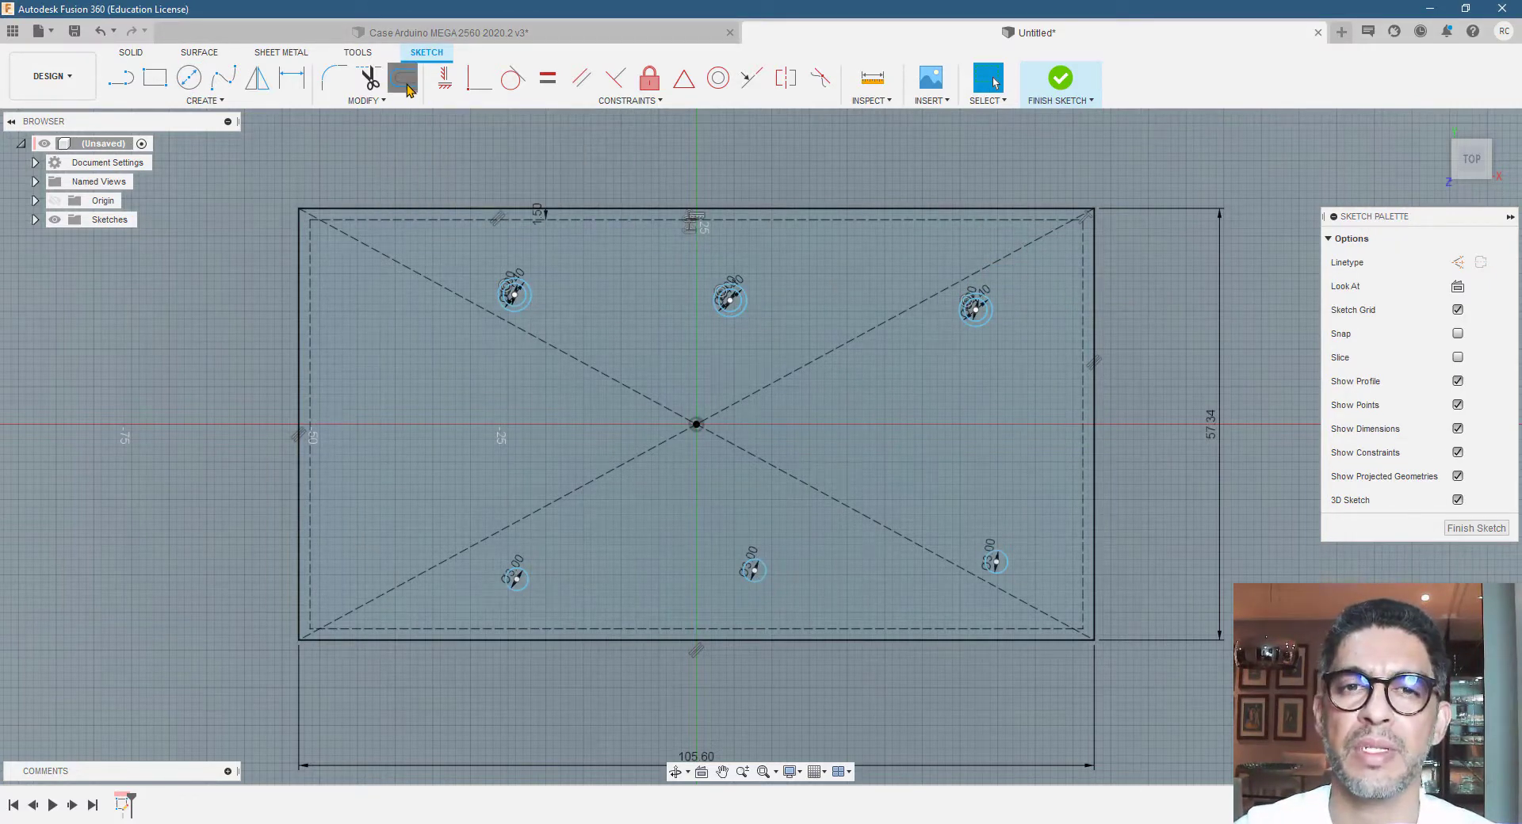
{"action": "left_click", "coordinate": [188, 77]}
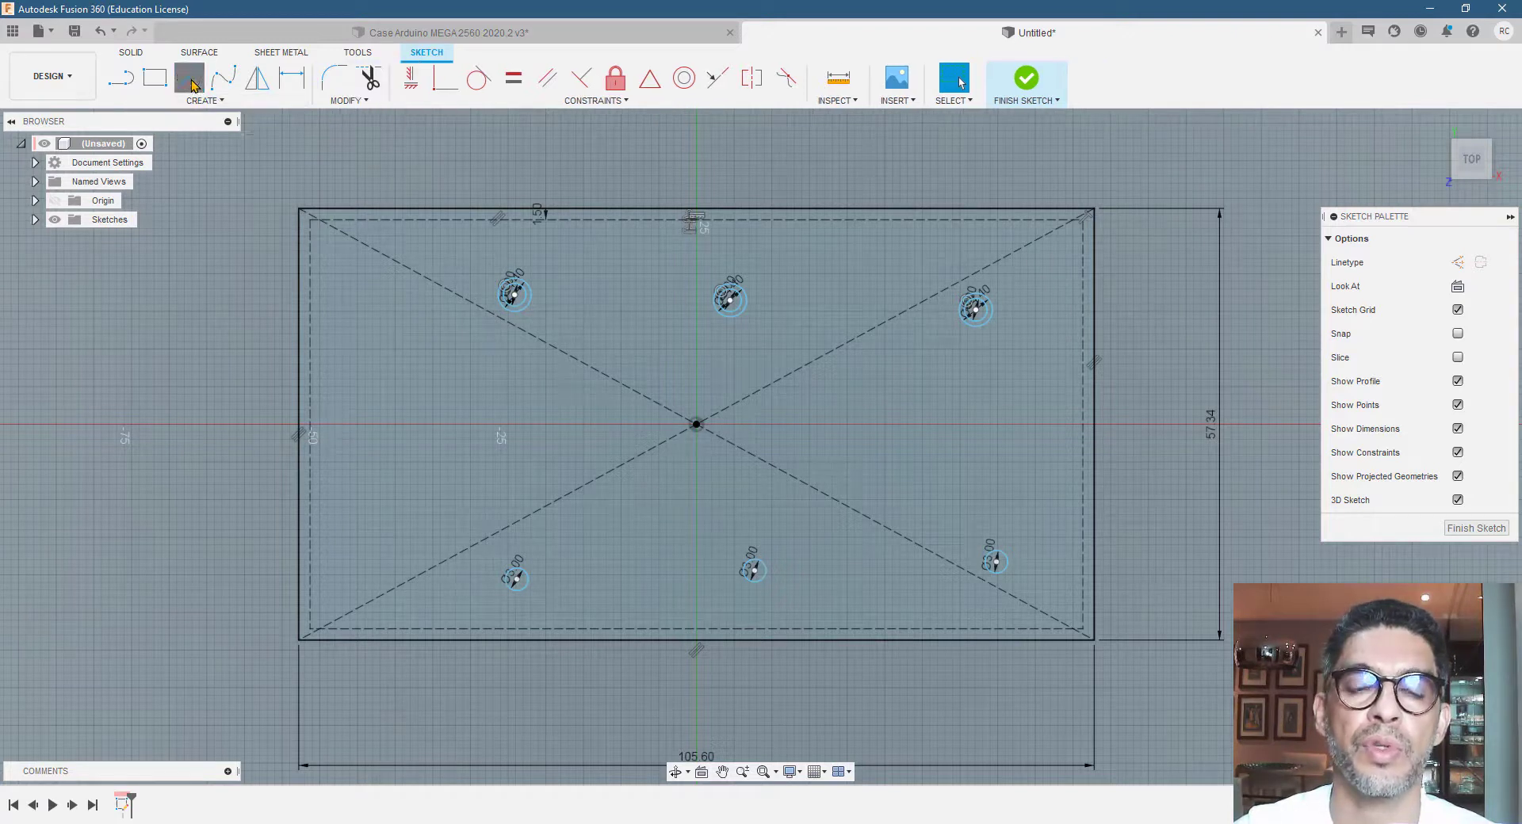
{"action": "left_click", "coordinate": [517, 579]}
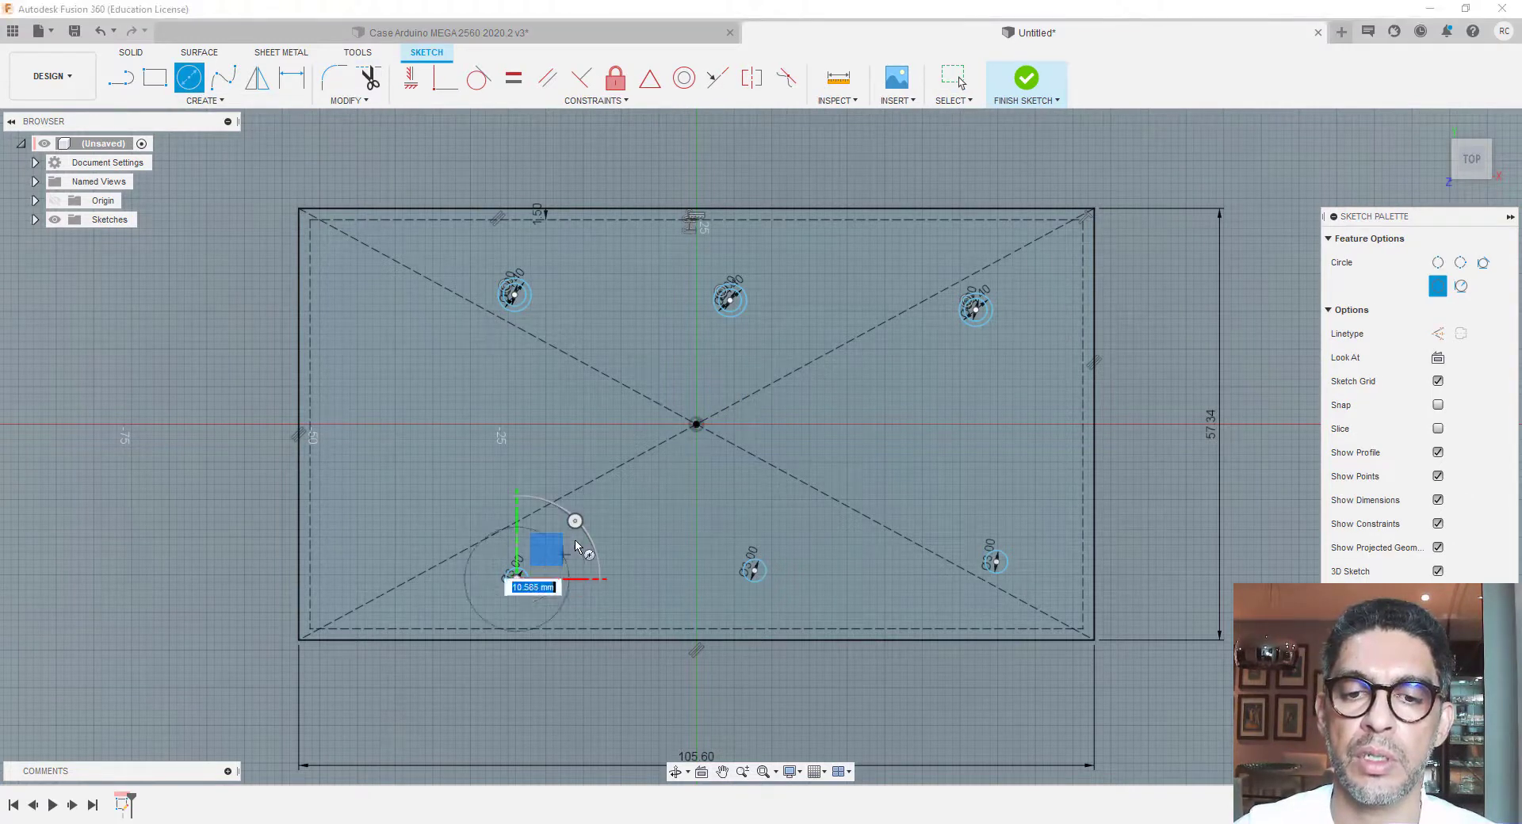
{"action": "type", "text": "4"}
{"action": "key", "text": "Return"}
{"action": "key", "text": "Escape"}
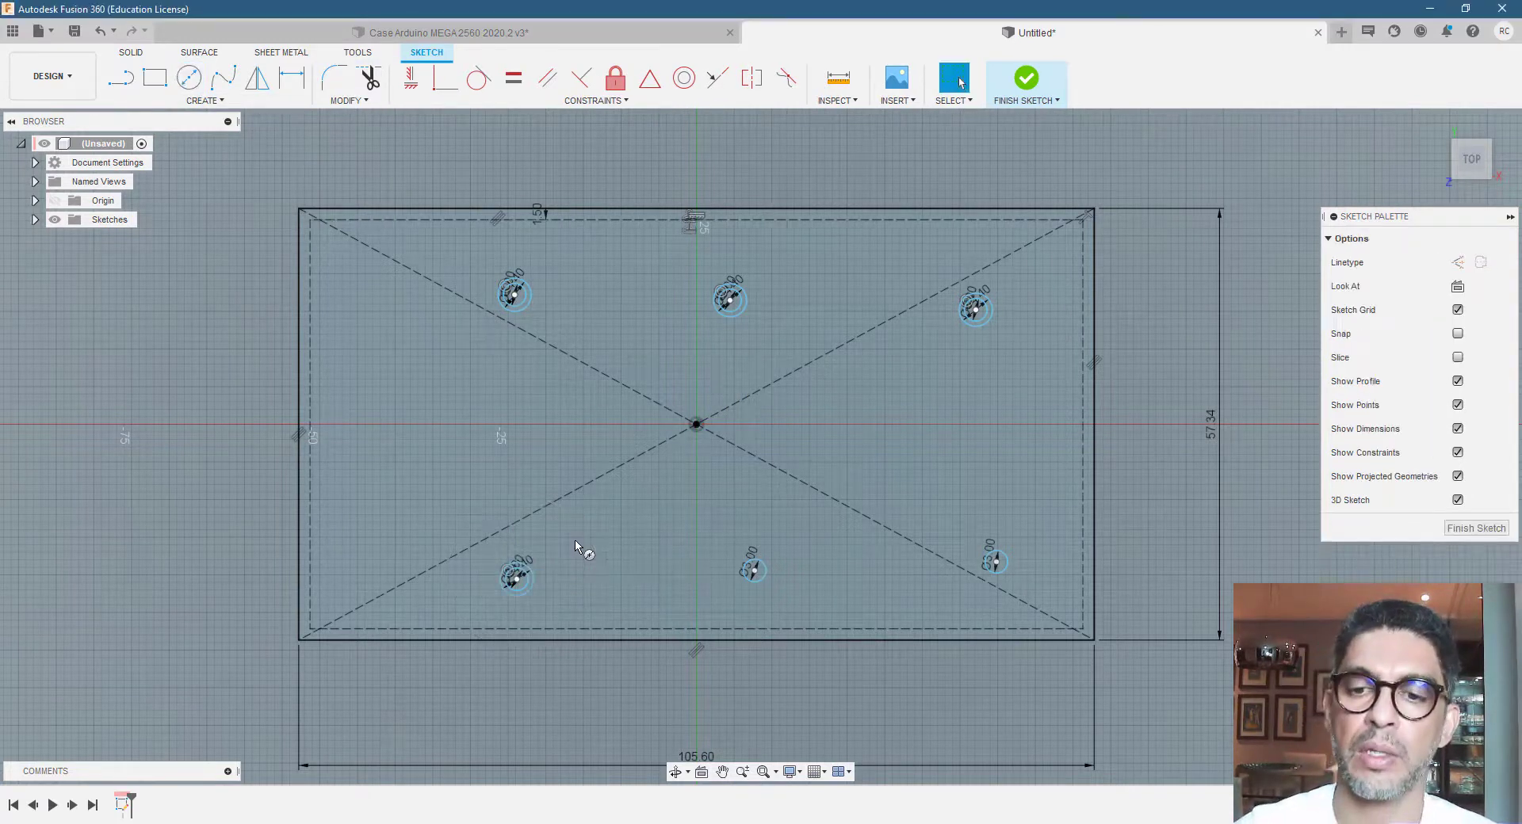
{"action": "left_click", "coordinate": [189, 77]}
{"action": "scroll", "coordinate": [765, 586], "scroll_direction": "up", "scroll_amount": 2}
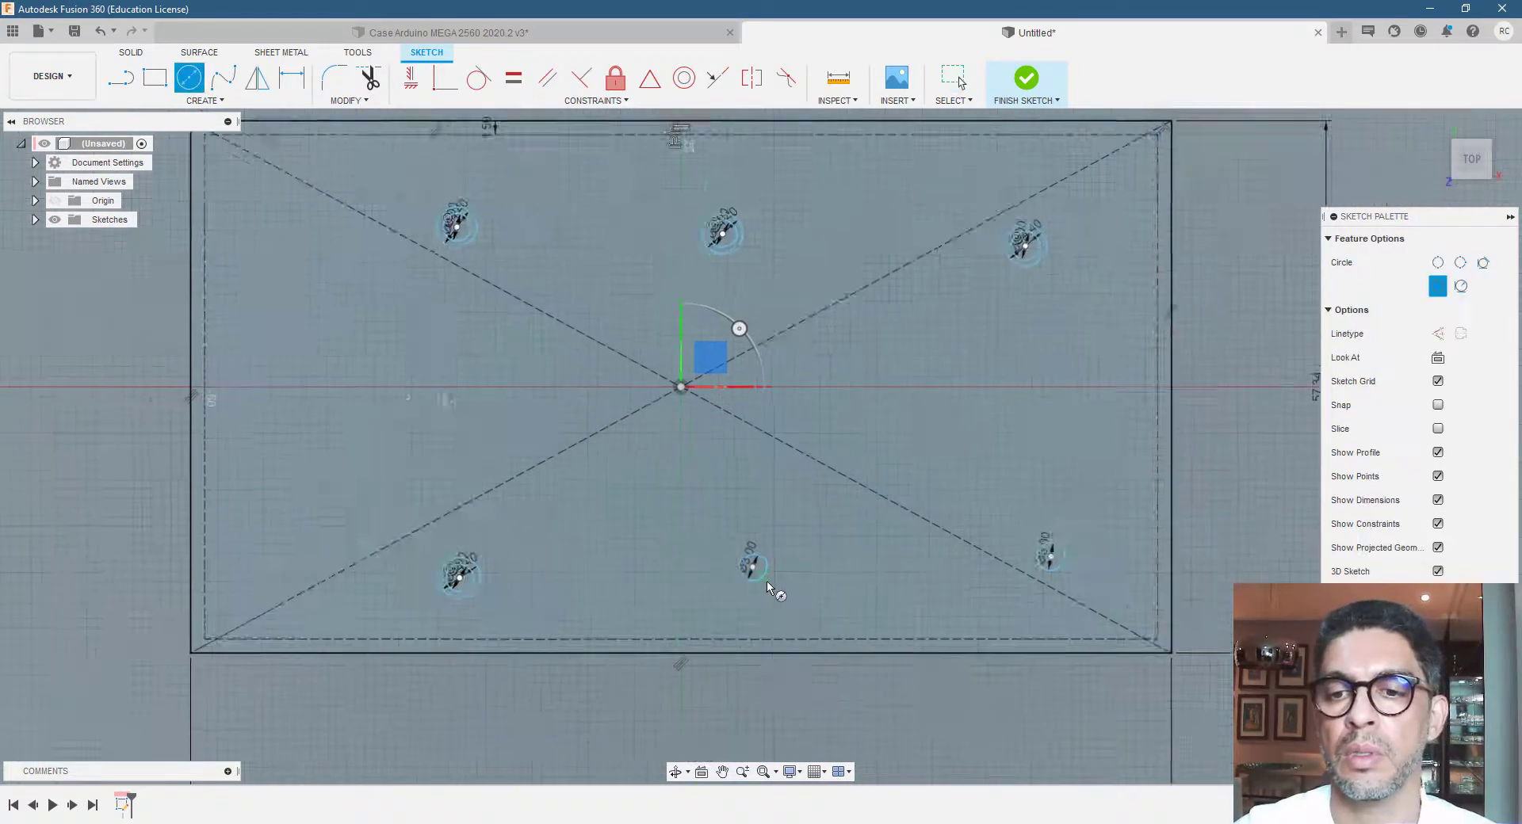
{"action": "left_click", "coordinate": [748, 563]}
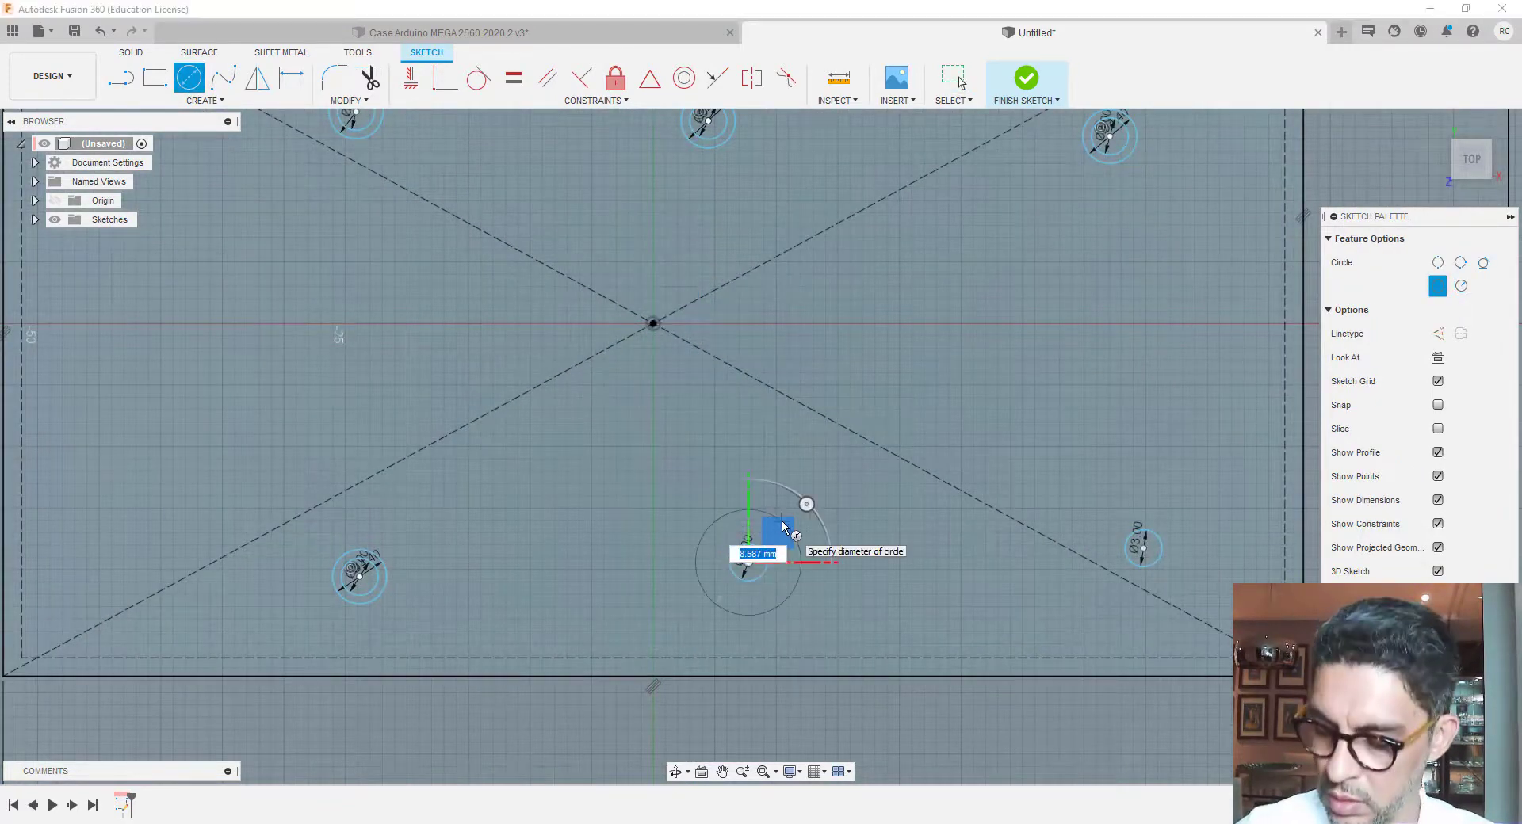
{"action": "type", "text": "4"}
{"action": "key", "text": "Return"}
{"action": "key", "text": "Escape"}
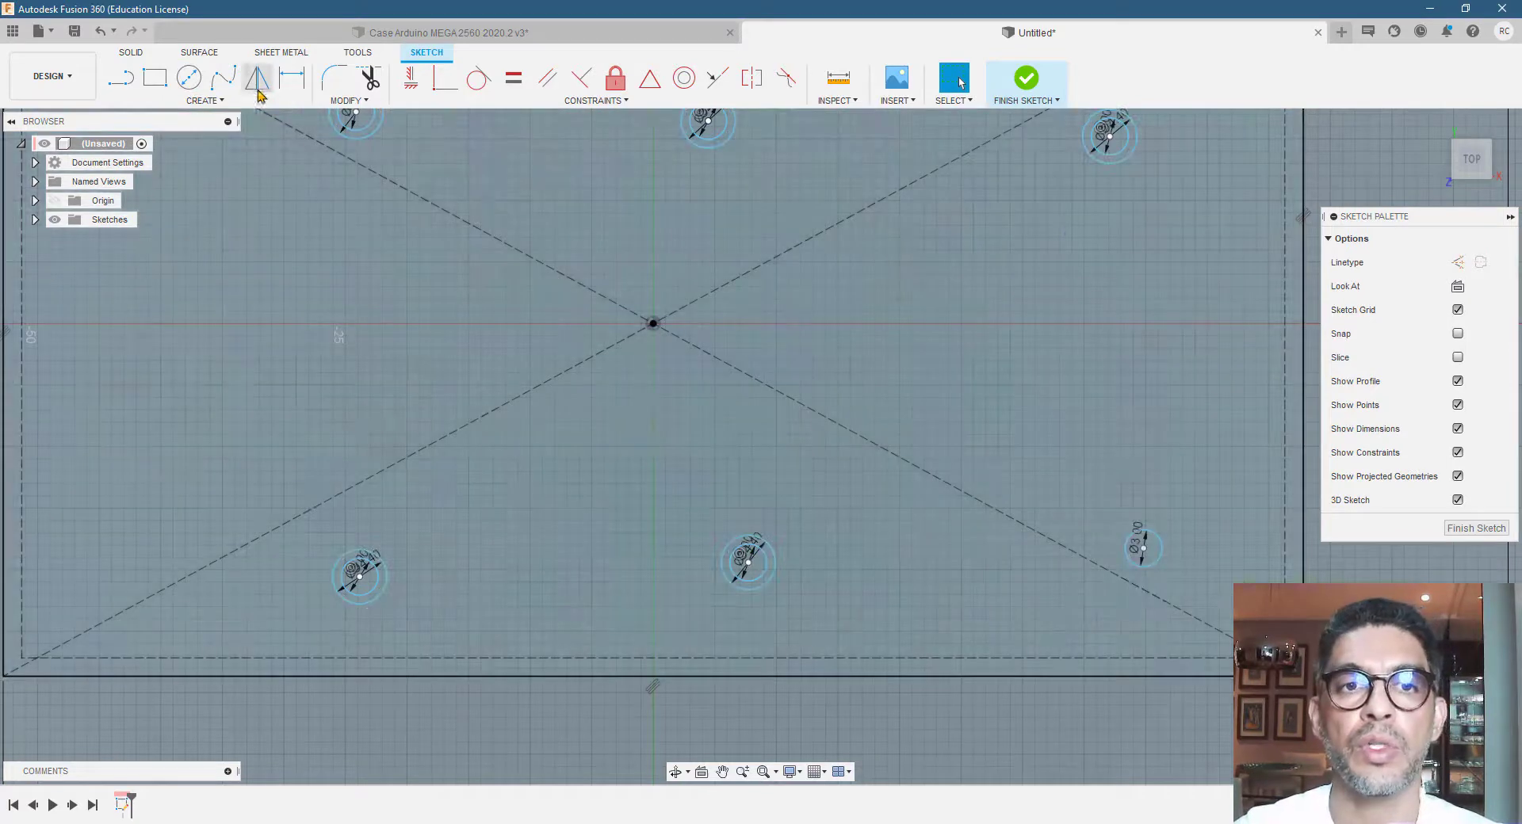
Draw a 4.4 mm diameter circle concentric with the lower-right 3 mm hole
{"action": "left_click", "coordinate": [189, 77]}
{"action": "left_click", "coordinate": [1143, 548]}
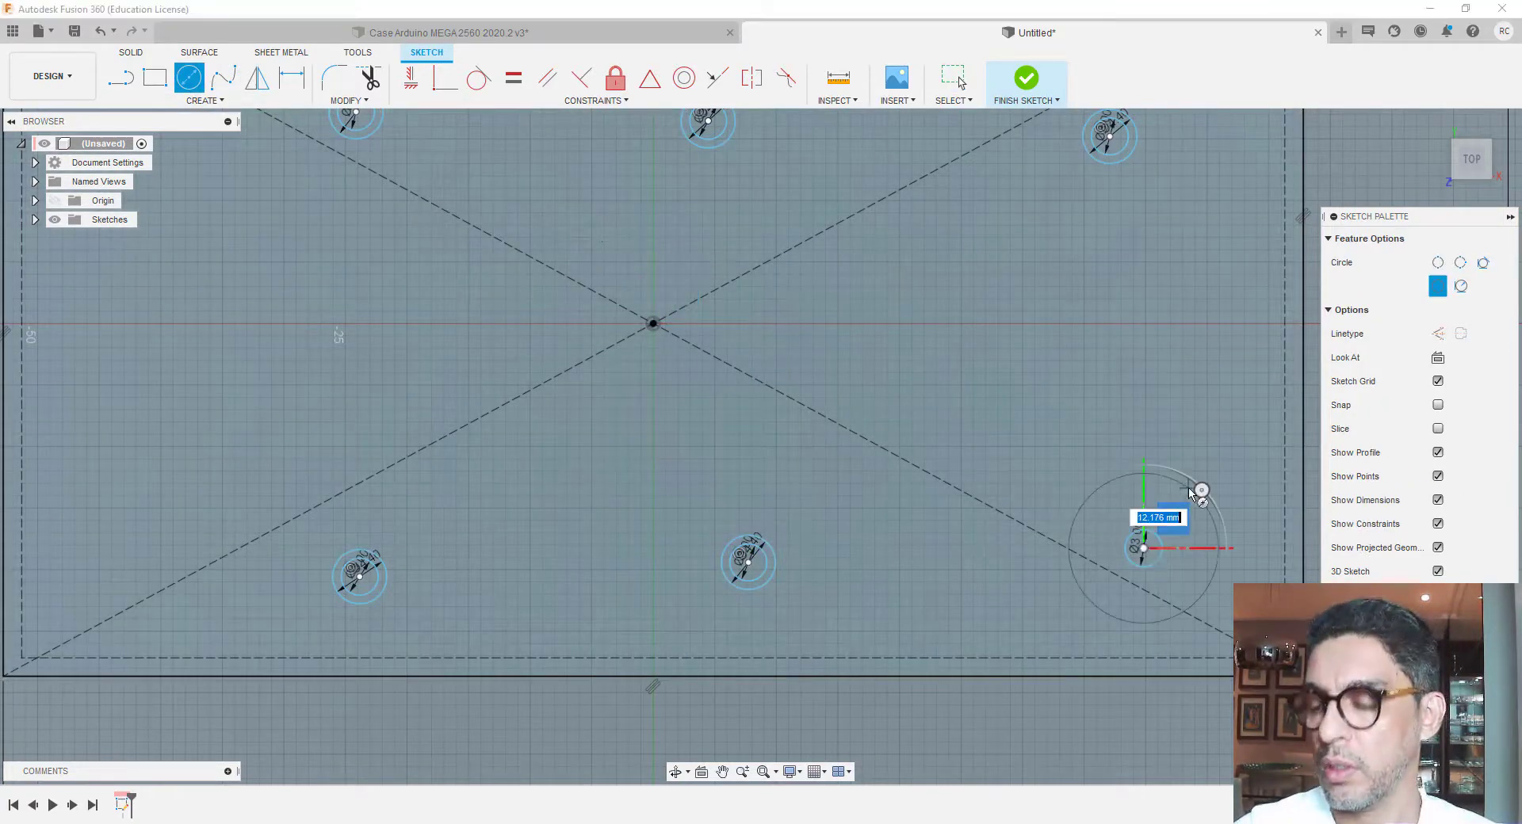
{"action": "type", "text": "4,4"}
{"action": "key", "text": "Return"}
{"action": "key", "text": "Escape"}
{"action": "scroll", "coordinate": [645, 587], "scroll_direction": "down", "scroll_amount": 5}
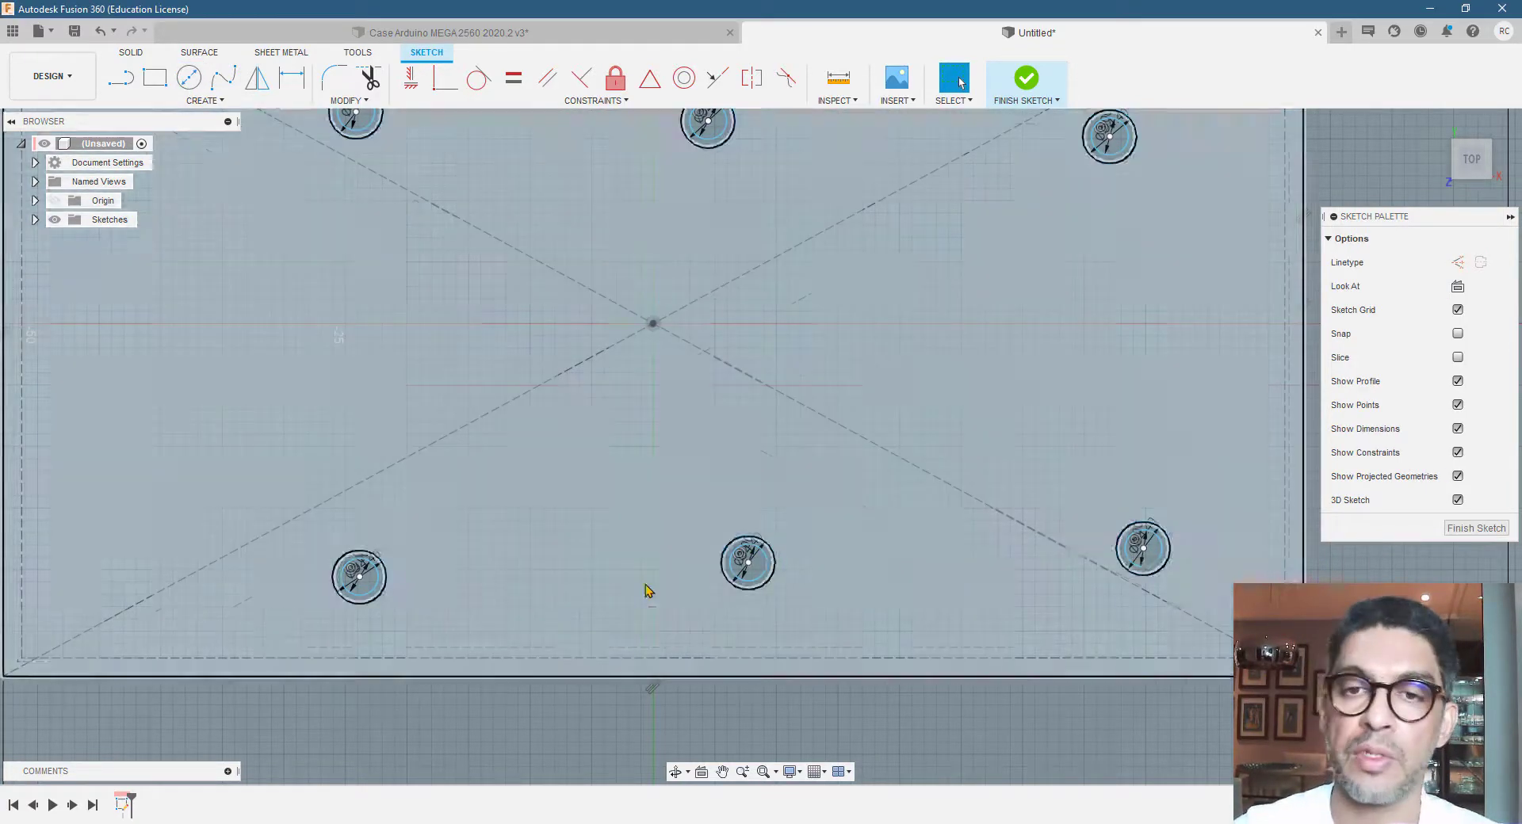
{"action": "scroll", "coordinate": [719, 462], "scroll_direction": "down", "scroll_amount": 1}
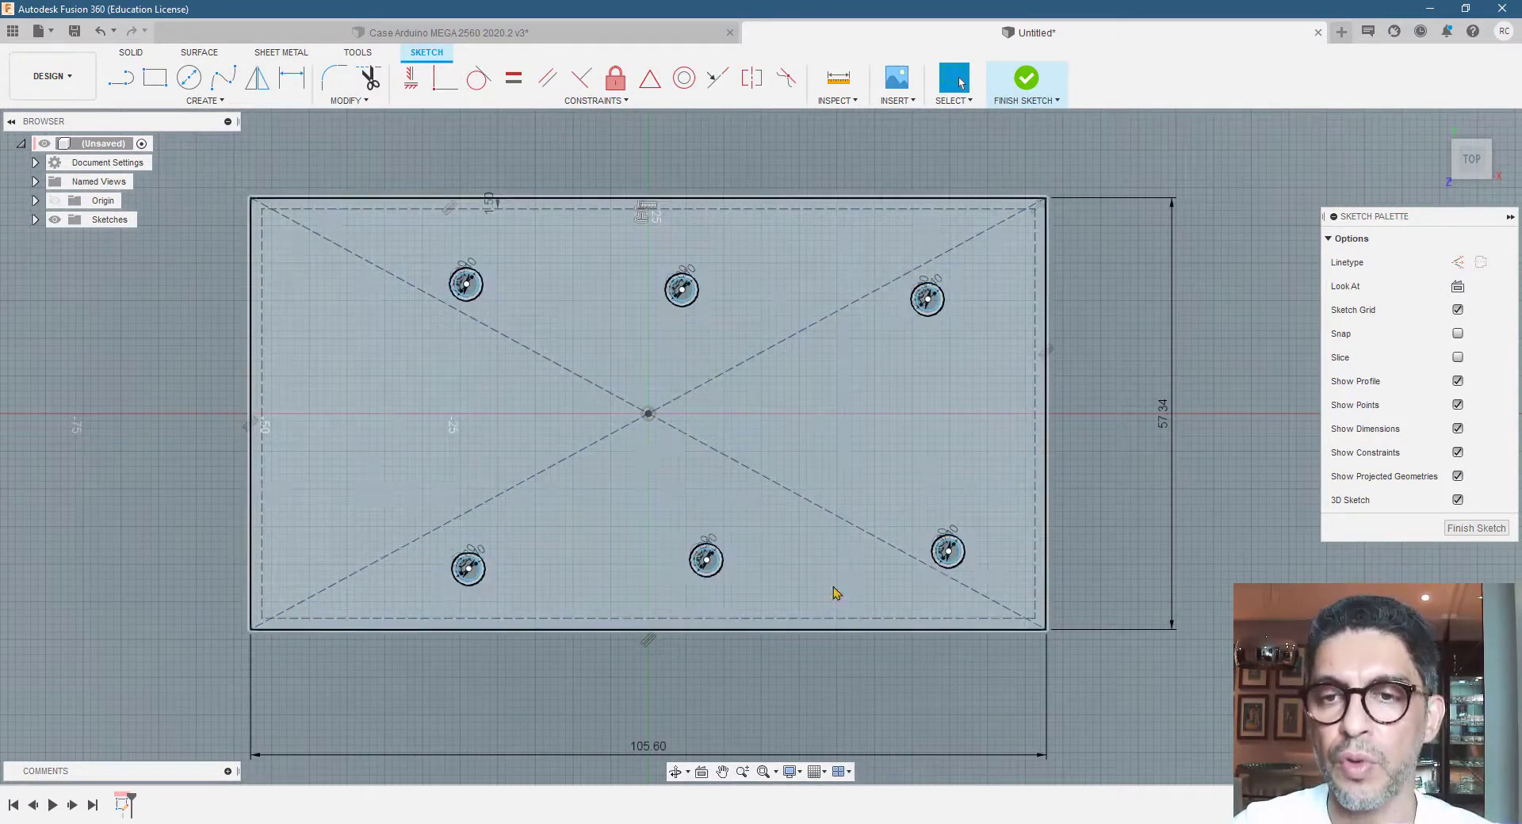
Dimension the upper-left hole's center 4.43 mm from the rectangle's upper edge
{"action": "scroll", "coordinate": [750, 669], "scroll_direction": "down", "scroll_amount": 2}
{"action": "scroll", "coordinate": [554, 363], "scroll_direction": "up", "scroll_amount": 2}
{"action": "scroll", "coordinate": [730, 531], "scroll_direction": "down", "scroll_amount": 2}
{"action": "scroll", "coordinate": [516, 264], "scroll_direction": "up", "scroll_amount": 1}
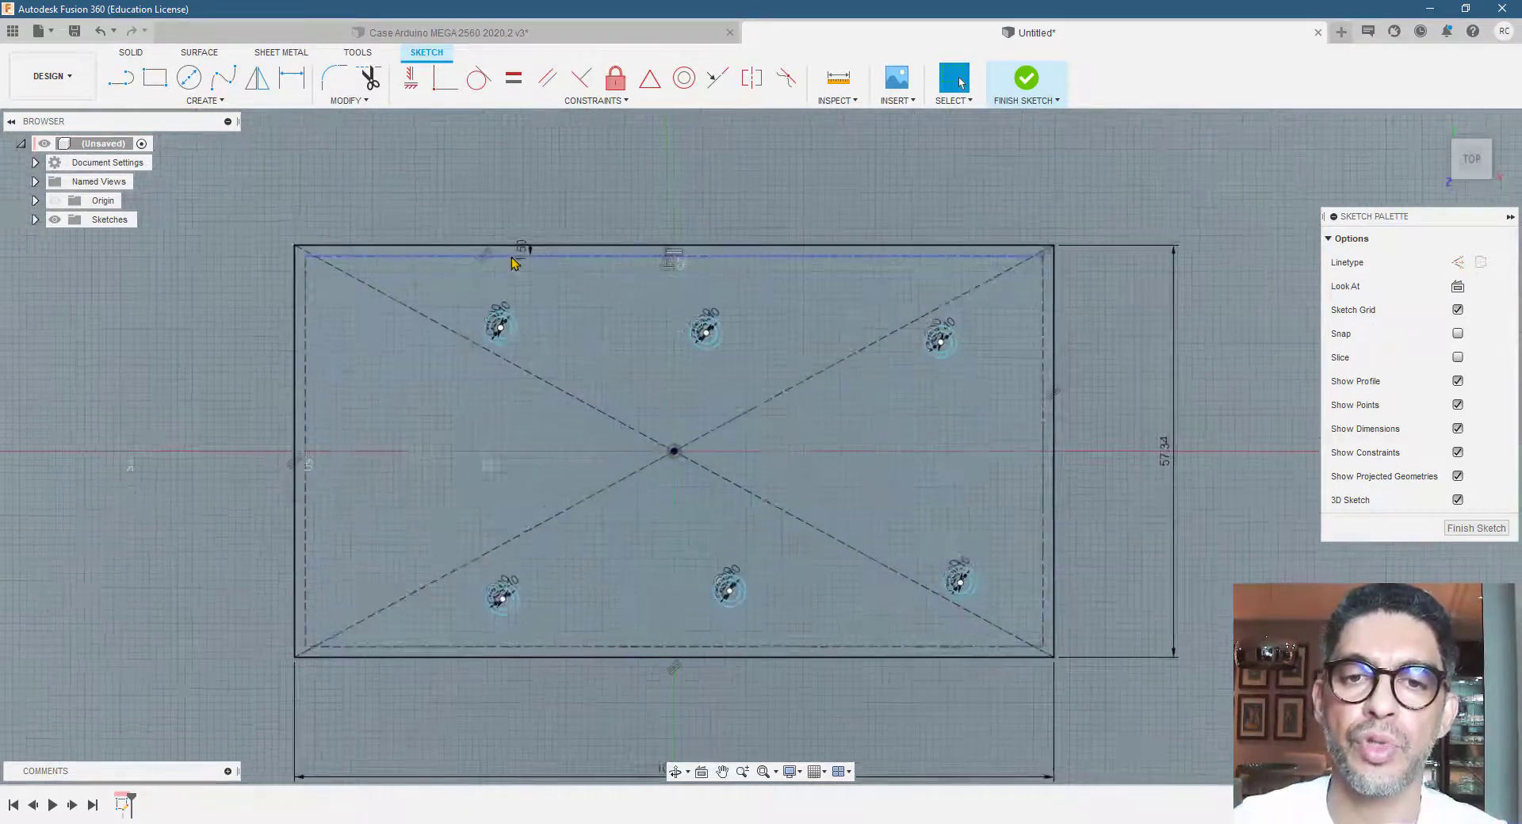
{"action": "scroll", "coordinate": [515, 262], "scroll_direction": "up", "scroll_amount": 1}
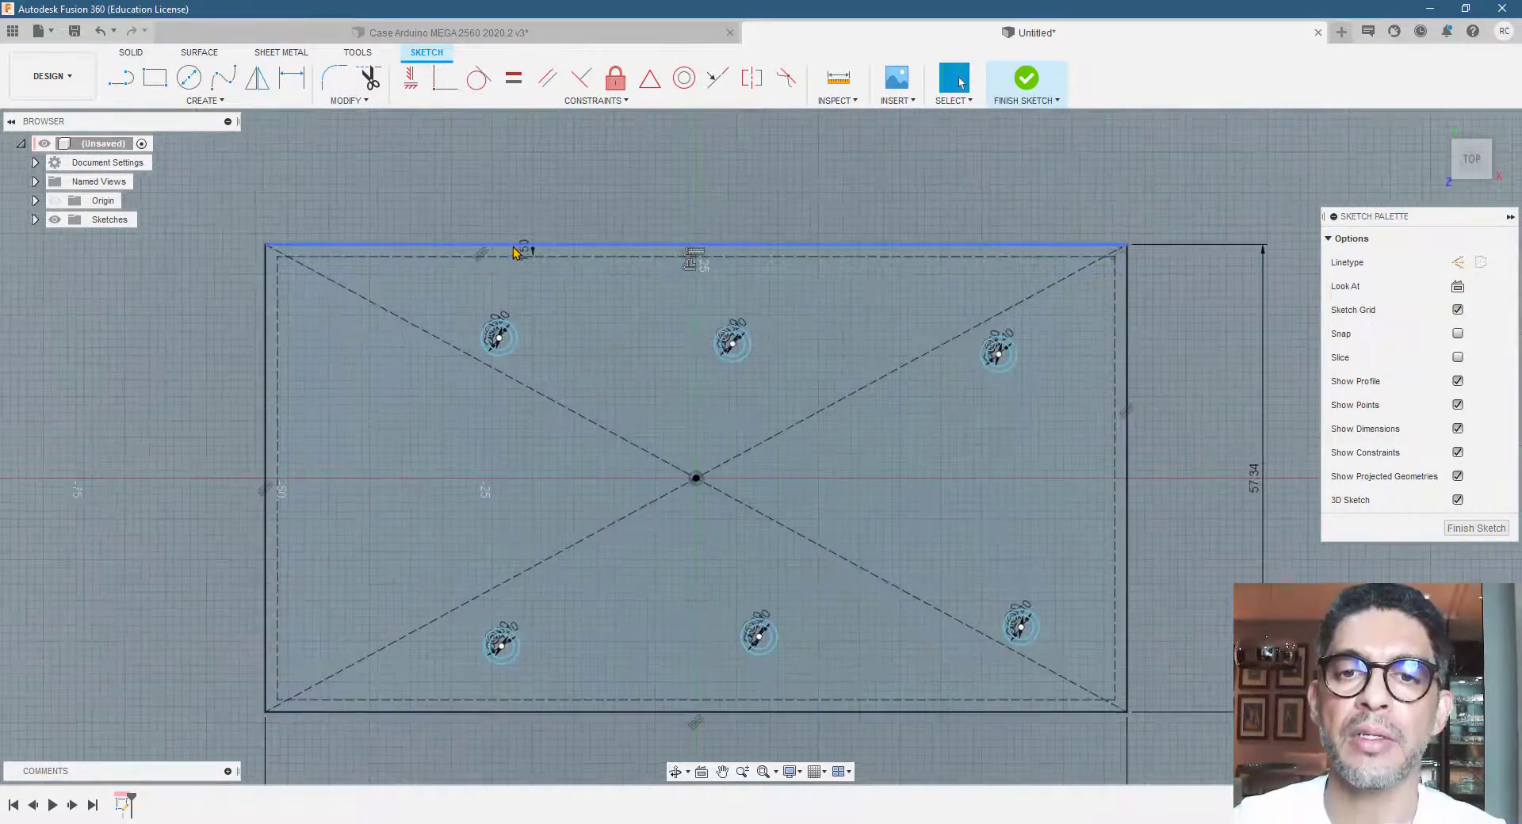
{"action": "left_click", "coordinate": [292, 81]}
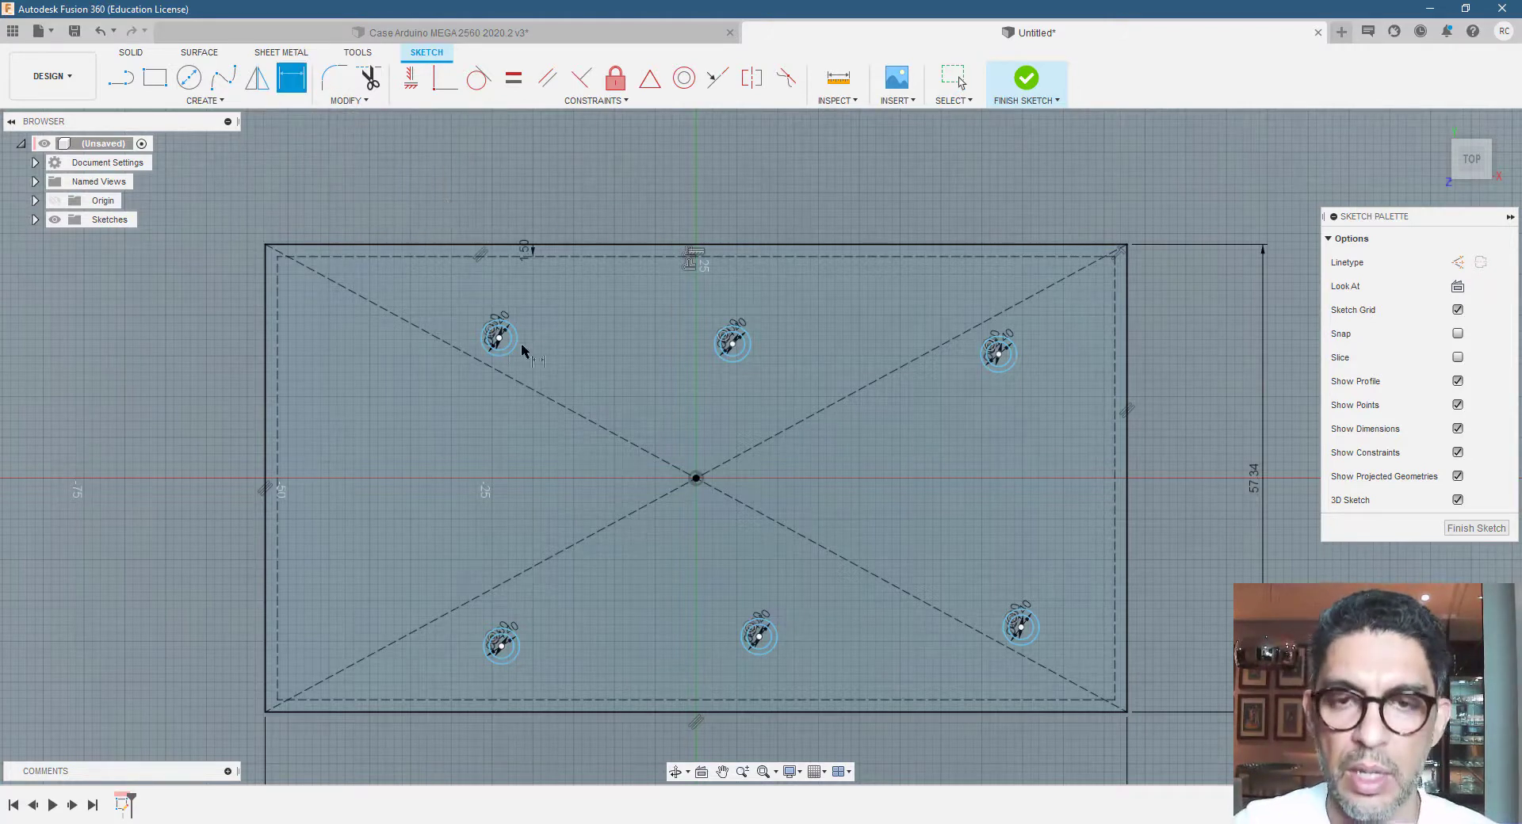
{"action": "left_click", "coordinate": [501, 245]}
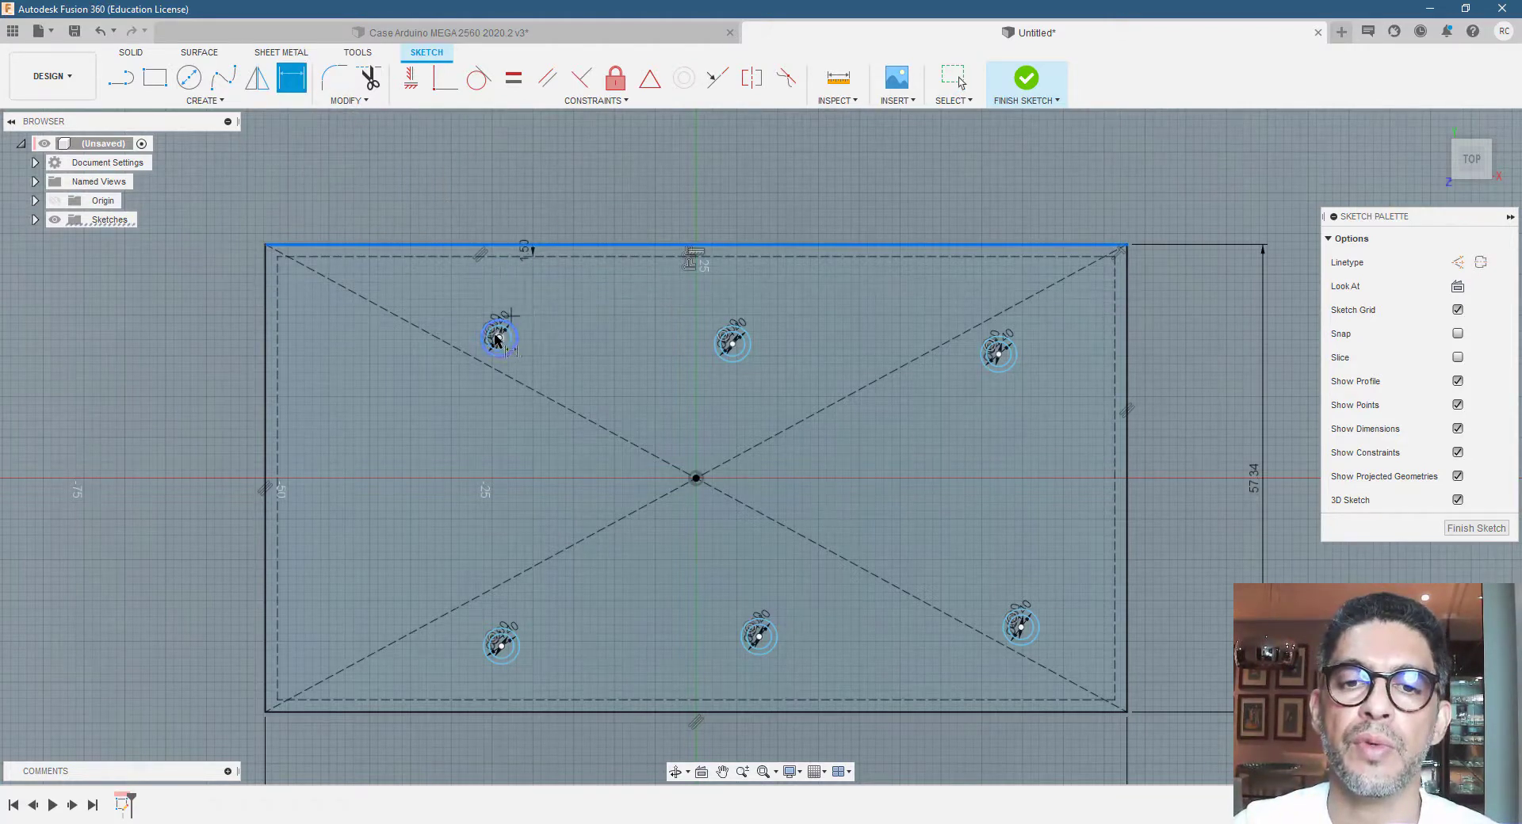
{"action": "left_click", "coordinate": [486, 320]}
{"action": "left_click", "coordinate": [449, 298]}
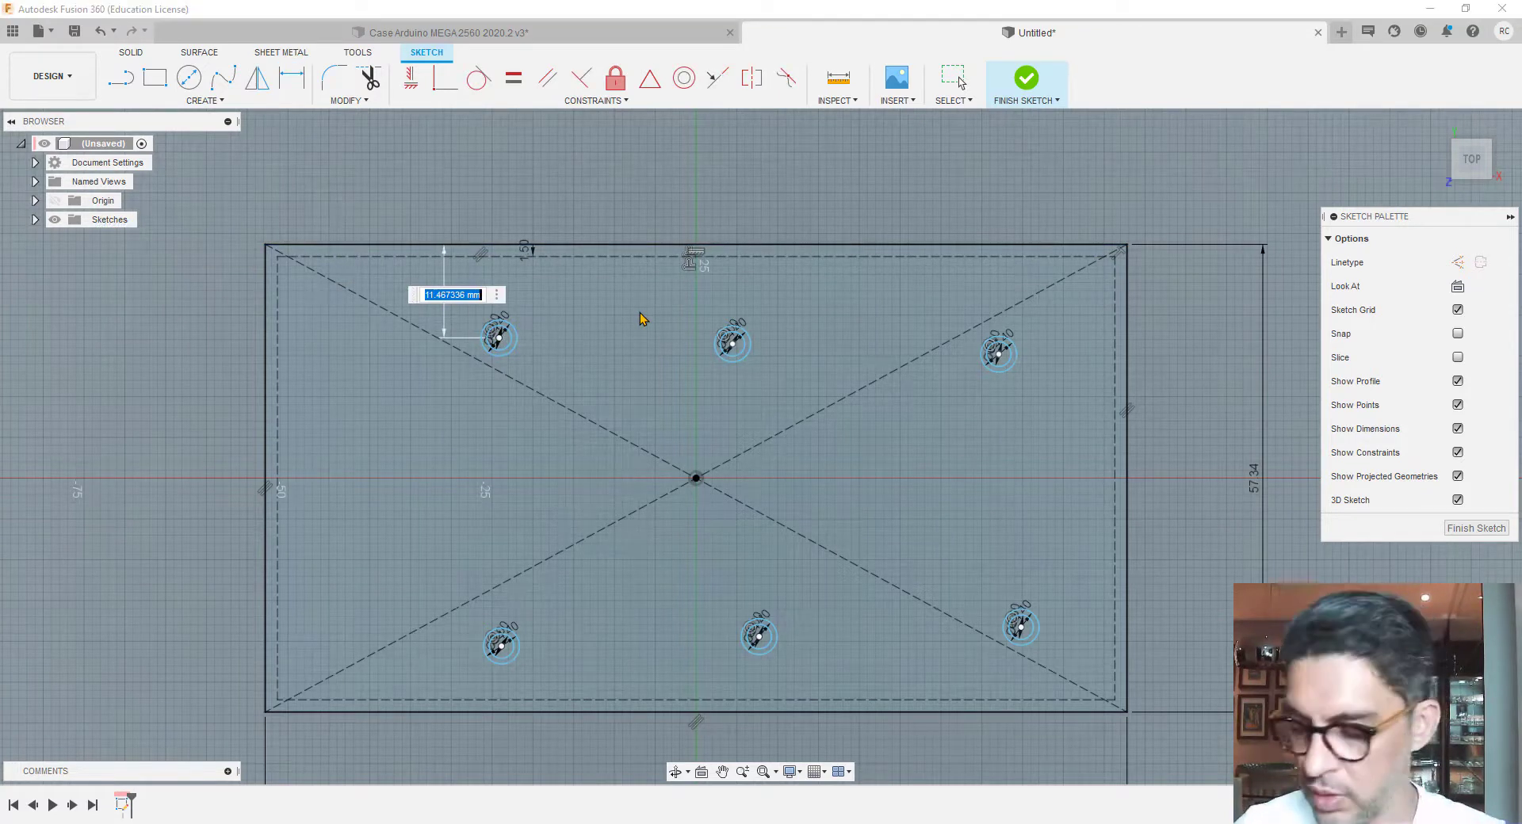
{"action": "type", "text": "4,43"}
{"action": "key", "text": "Return"}
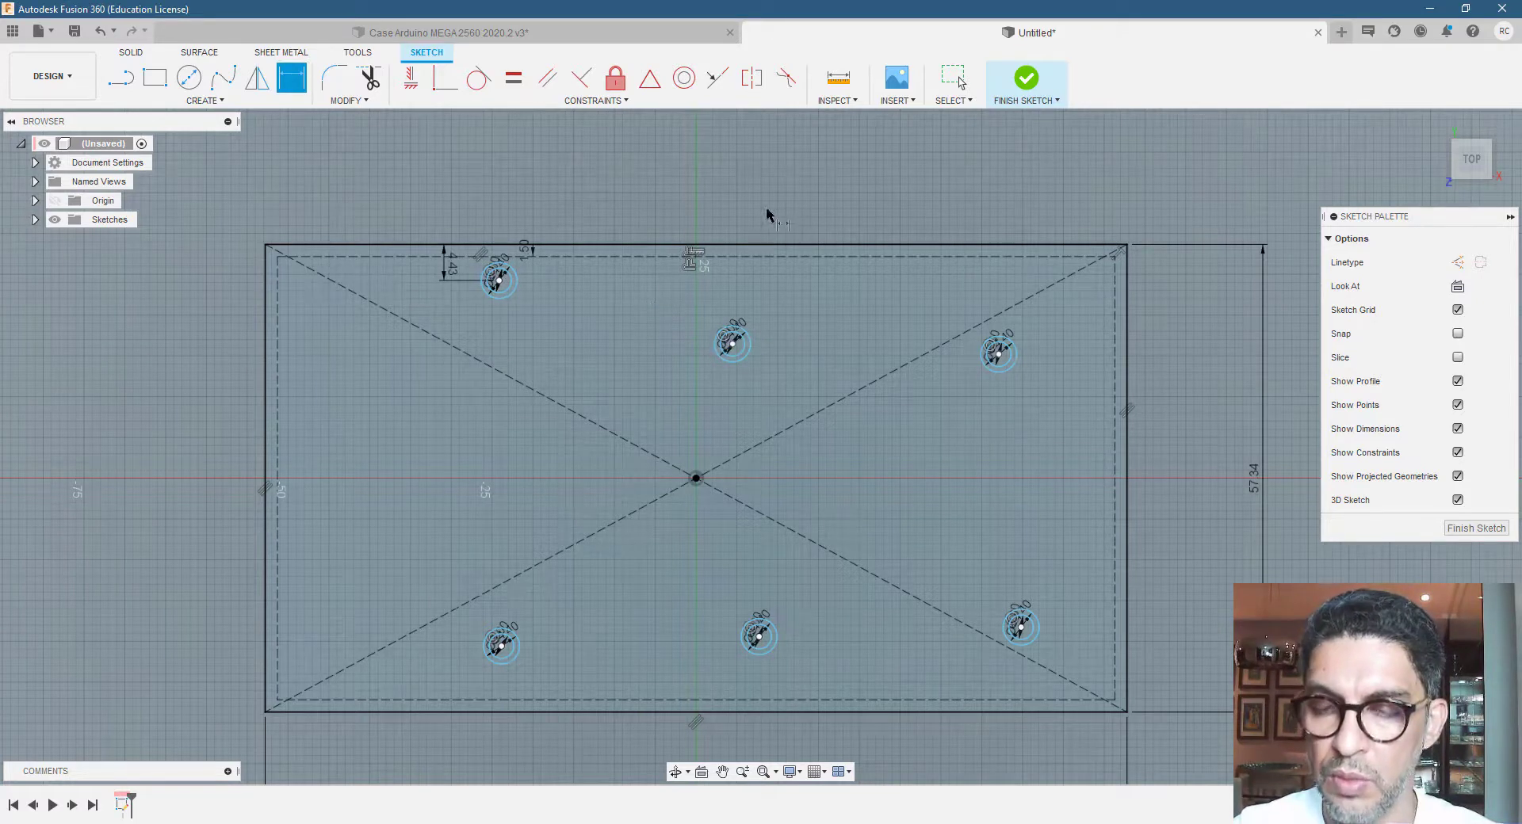
Dimension the upper-middle hole's center 19.67 mm from the rectangle's upper edge
{"action": "left_click", "coordinate": [743, 245]}
{"action": "left_click", "coordinate": [731, 343]}
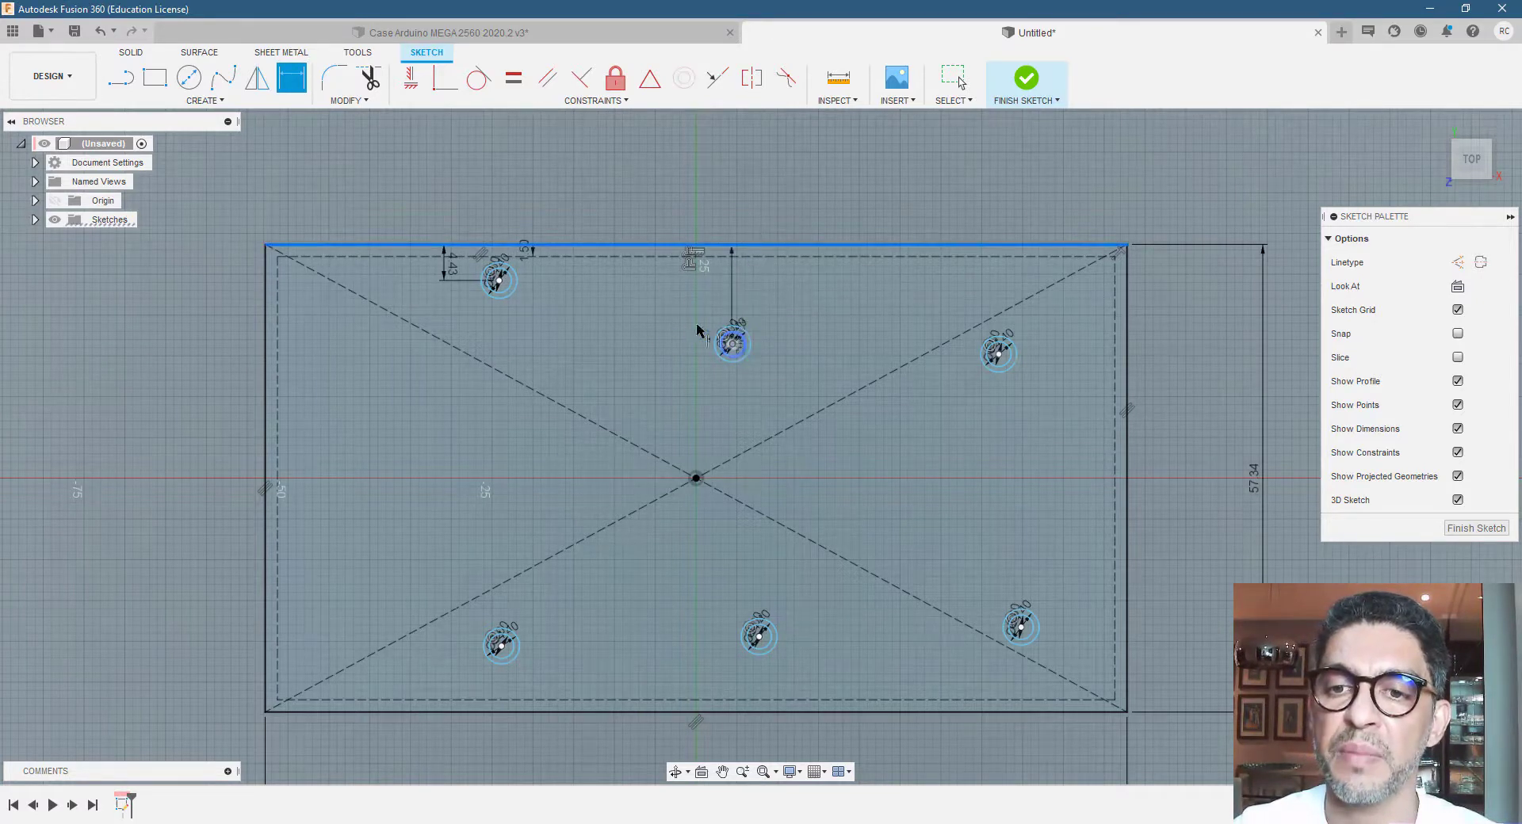
{"action": "left_click", "coordinate": [664, 334]}
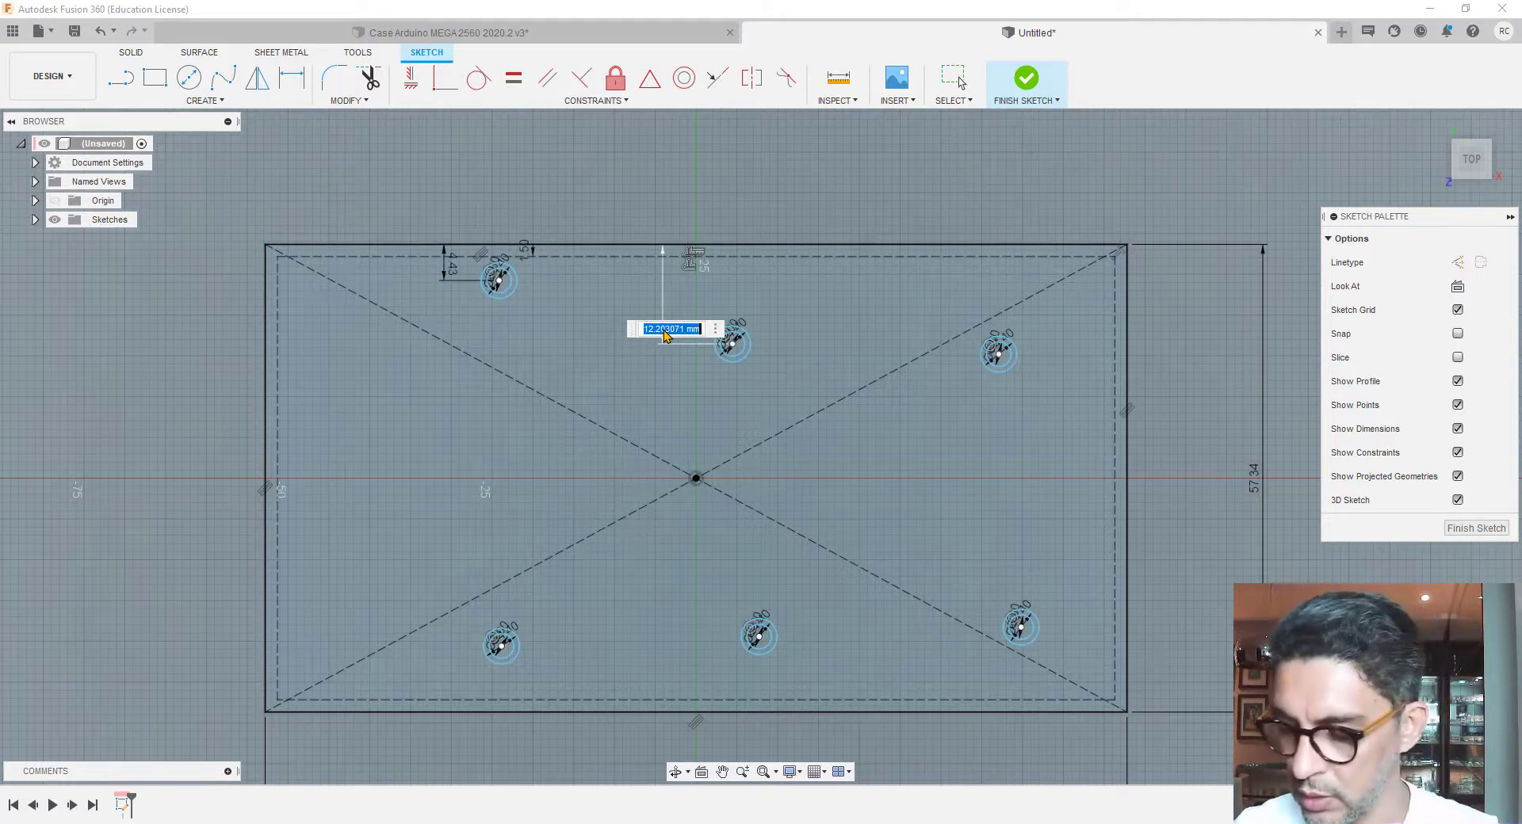
{"action": "type", "text": "19.67"}
{"action": "key", "text": "Return"}
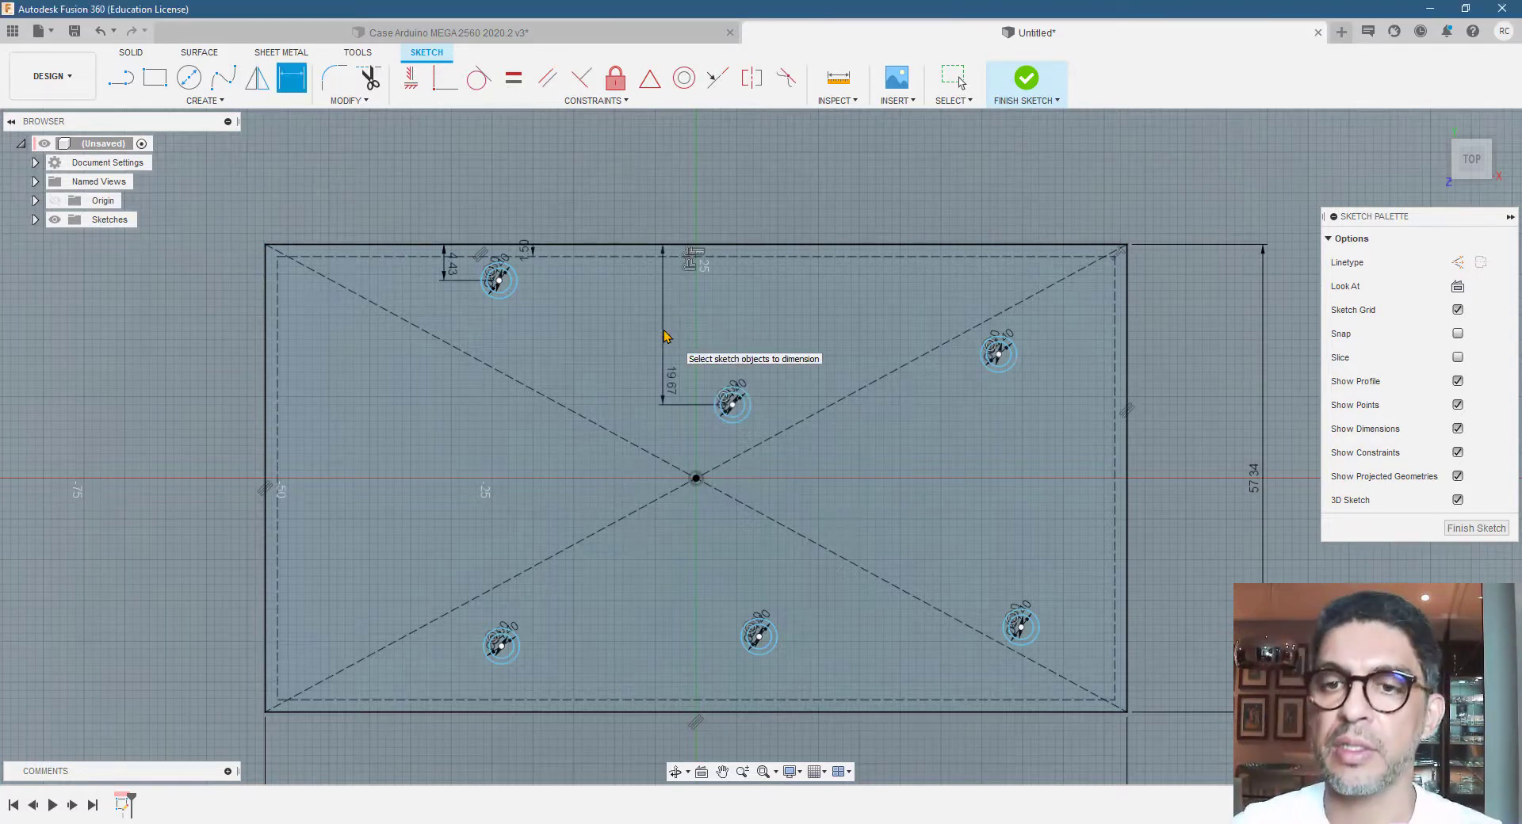
Dimension the upper-right hole's center 4.43 mm from the rectangle's upper edge
{"action": "left_click", "coordinate": [979, 251]}
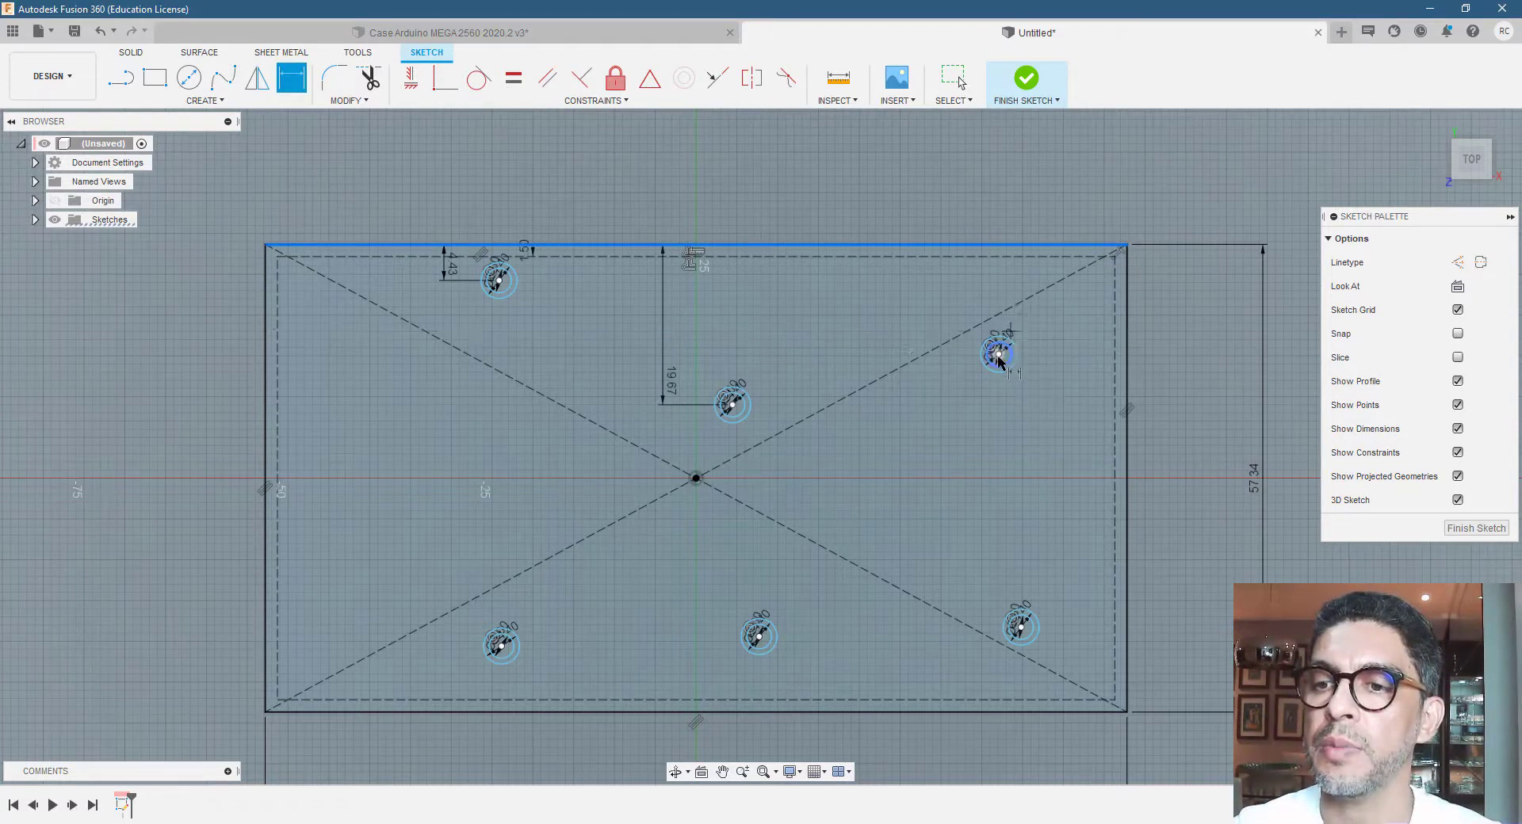
{"action": "left_click", "coordinate": [998, 350]}
{"action": "left_click", "coordinate": [947, 322]}
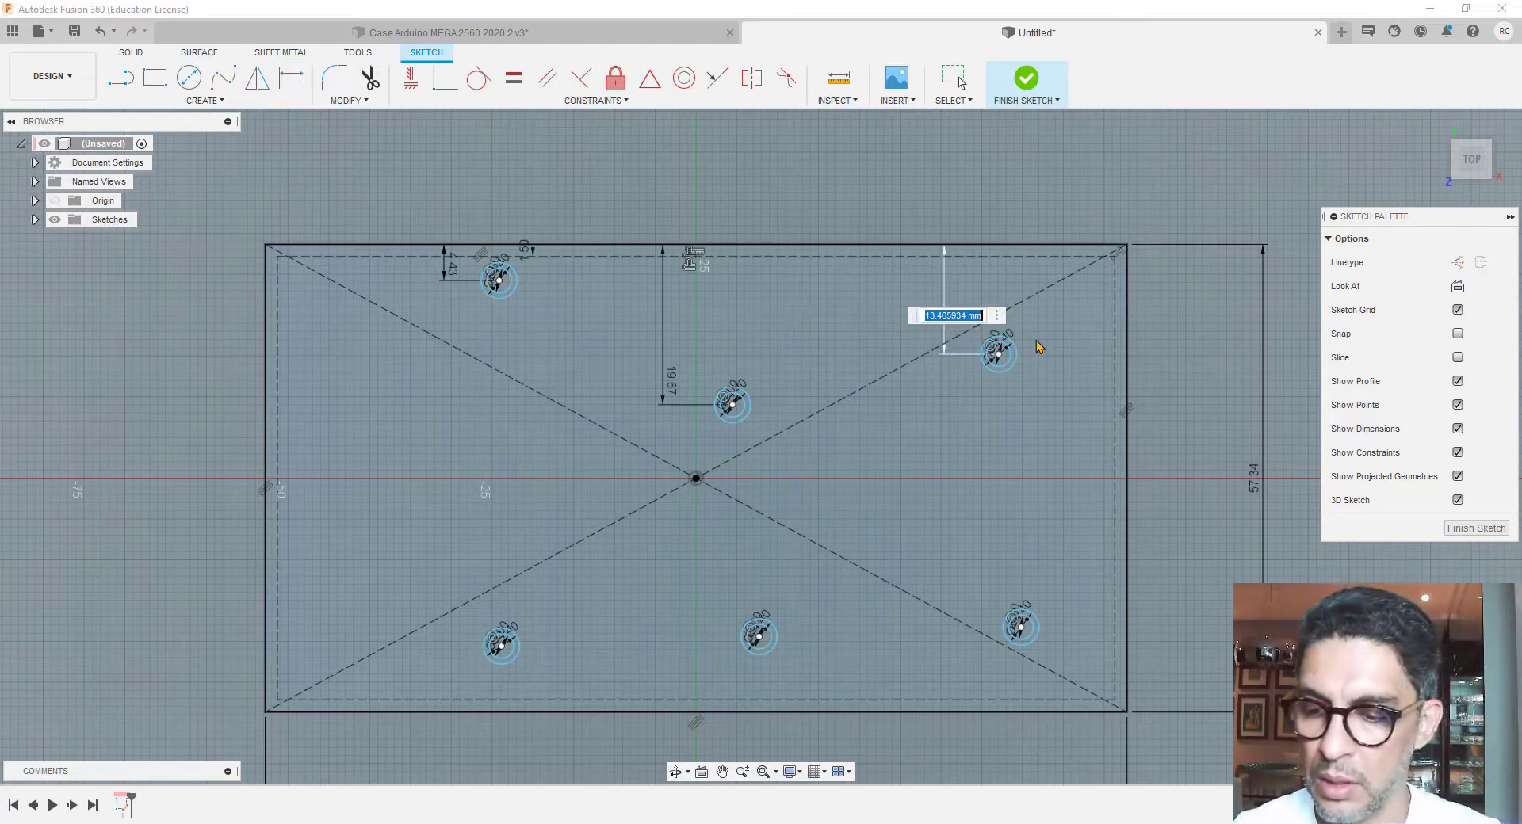
{"action": "type", "text": "4,43"}
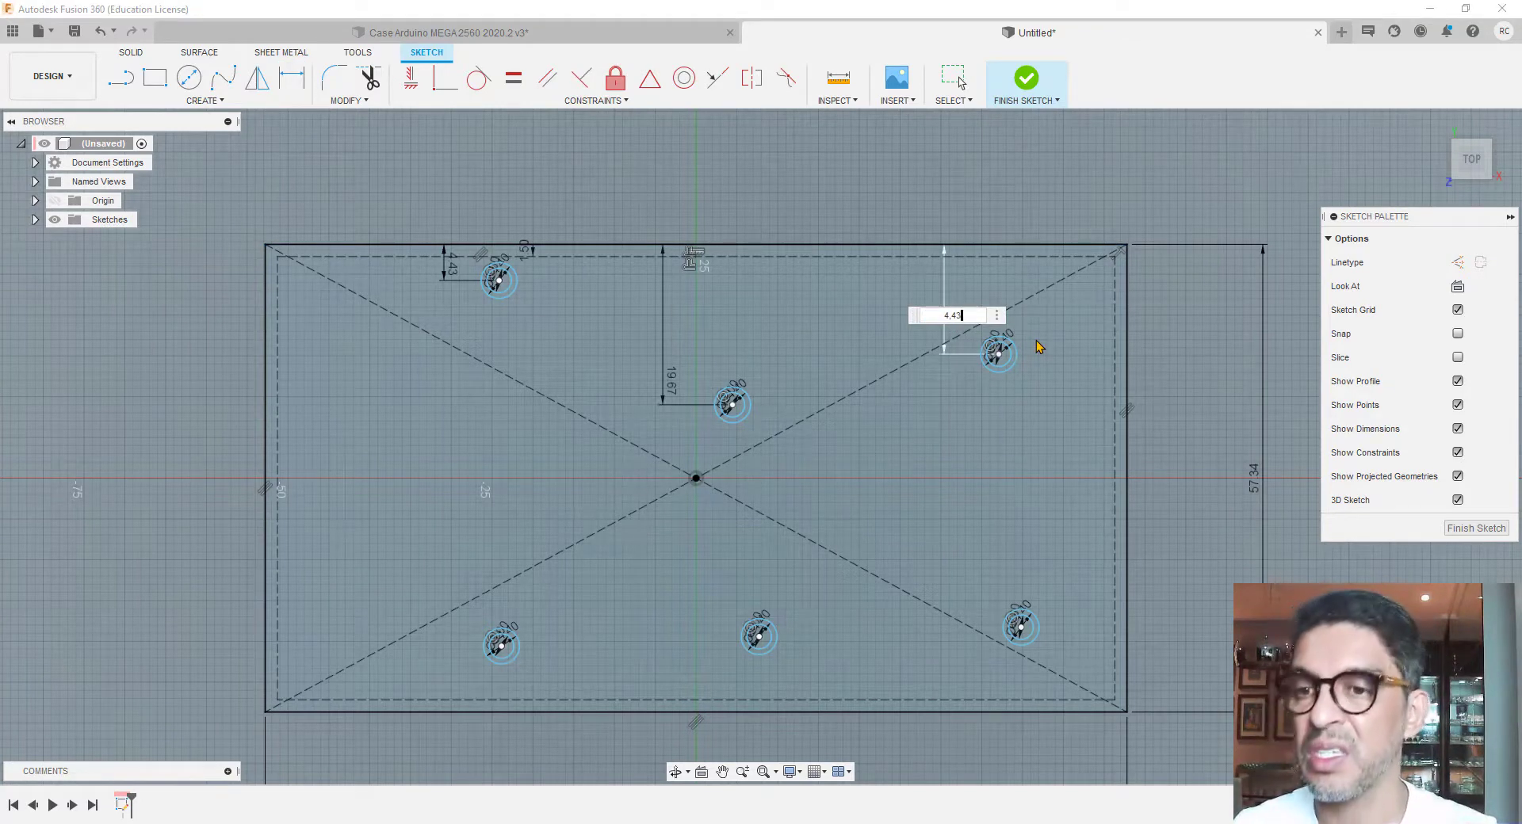
{"action": "key", "text": "Return"}
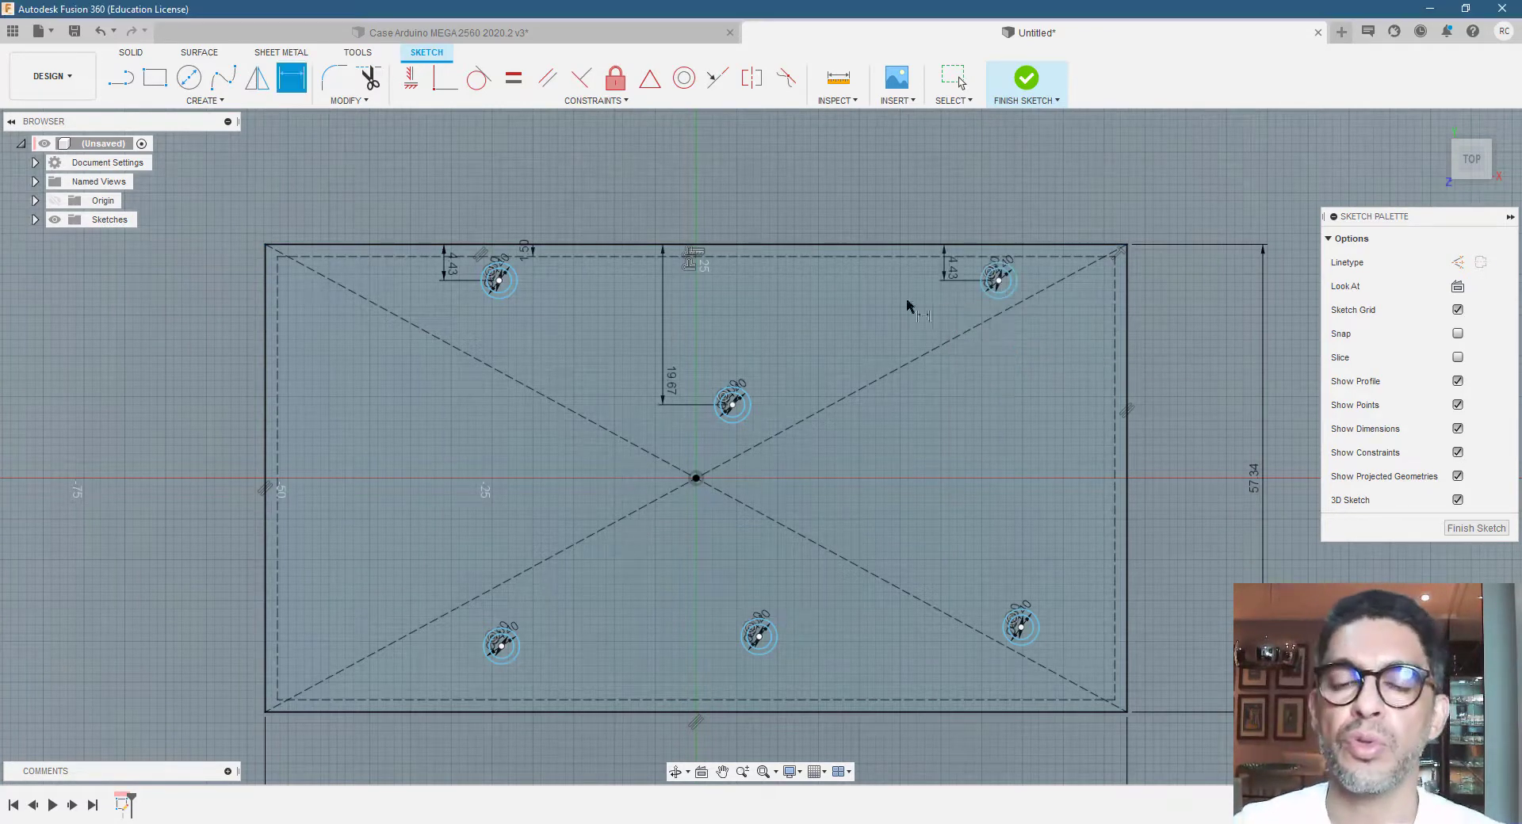
Leave the Dimension command and move the 19.67 mm dimension's text higher along its dimension line
{"action": "scroll", "coordinate": [500, 226], "scroll_direction": "up", "scroll_amount": 2}
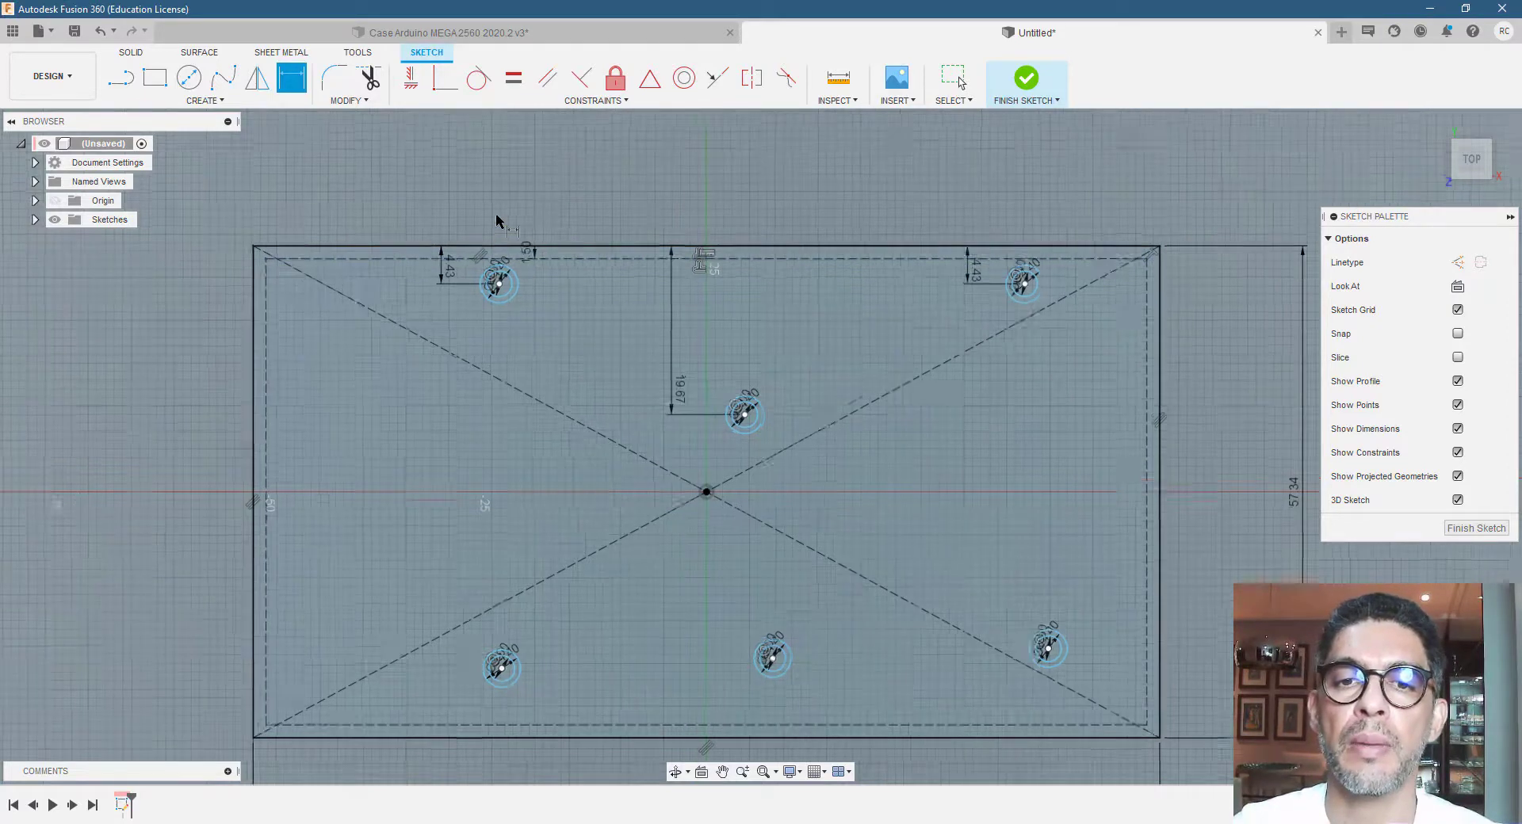
{"action": "scroll", "coordinate": [476, 251], "scroll_direction": "down", "scroll_amount": 3}
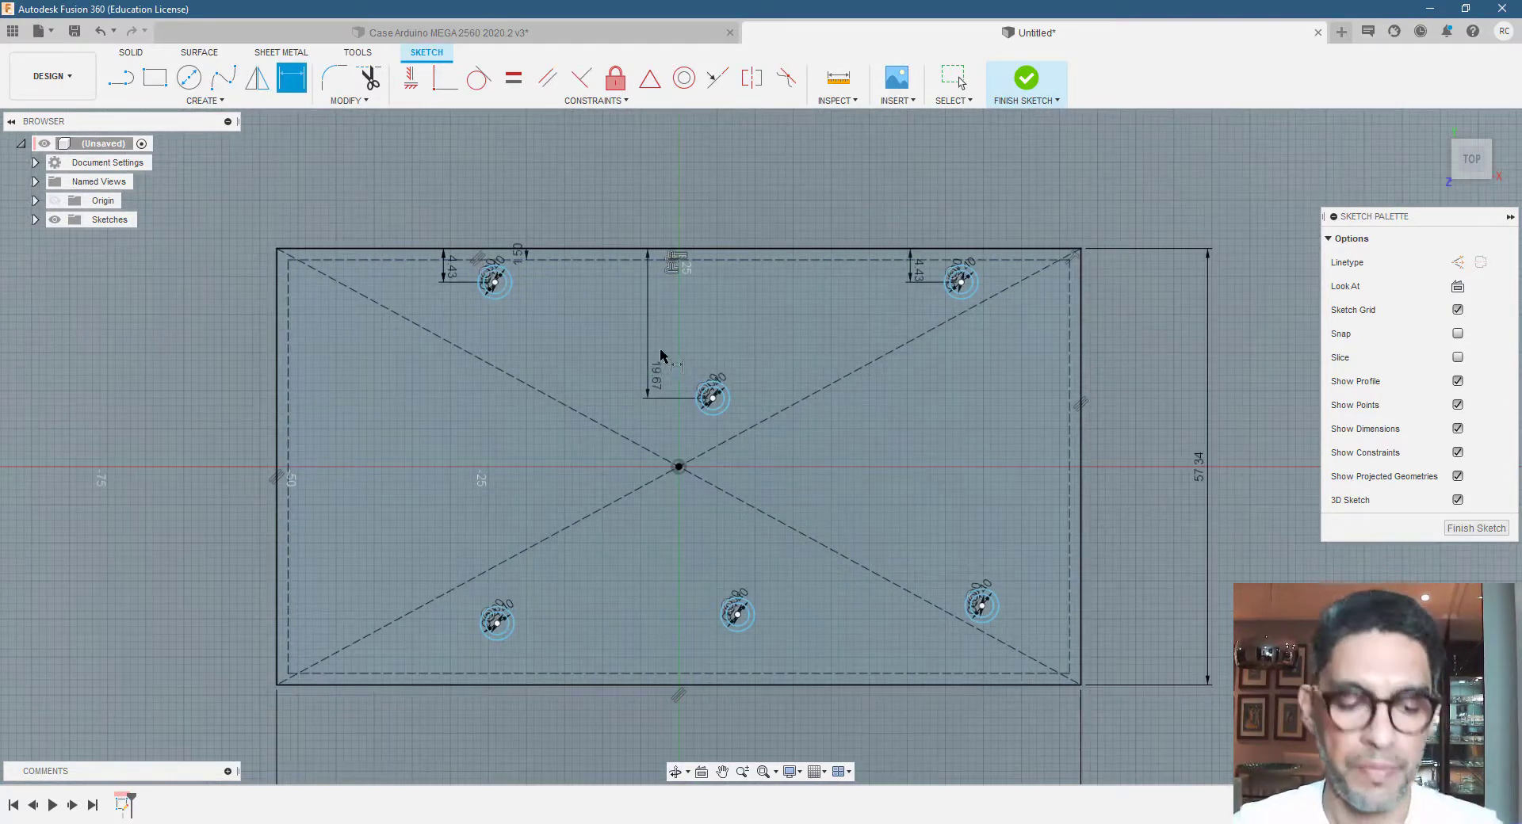
{"action": "key", "text": "Escape"}
{"action": "left_click_drag", "start_coordinate": [659, 381], "coordinate": [652, 336]}
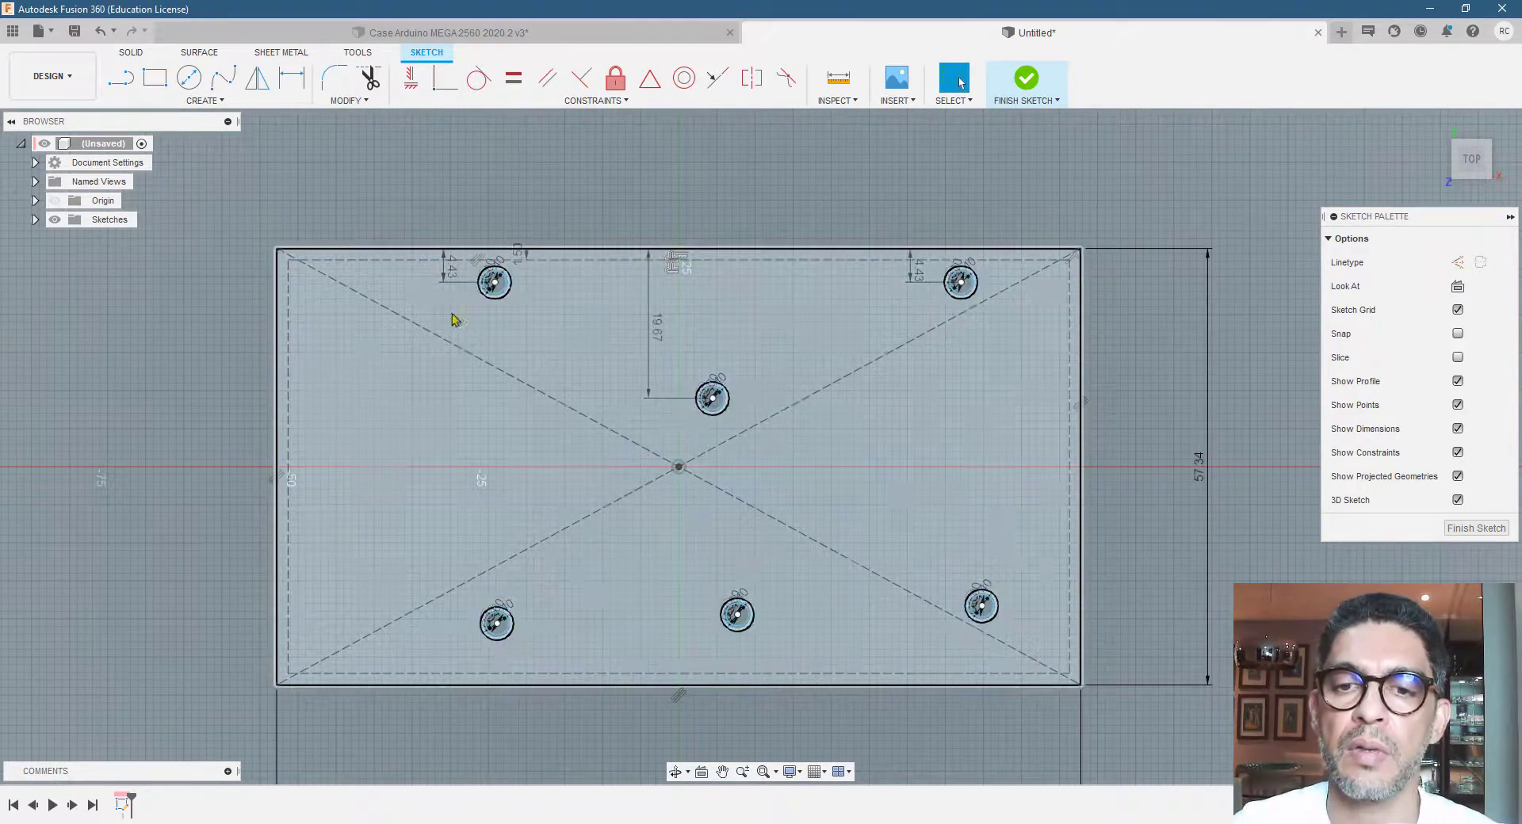
Dimension the lower-left hole's center 4.65 mm from the rectangle's lower edge
{"action": "key", "text": "d"}
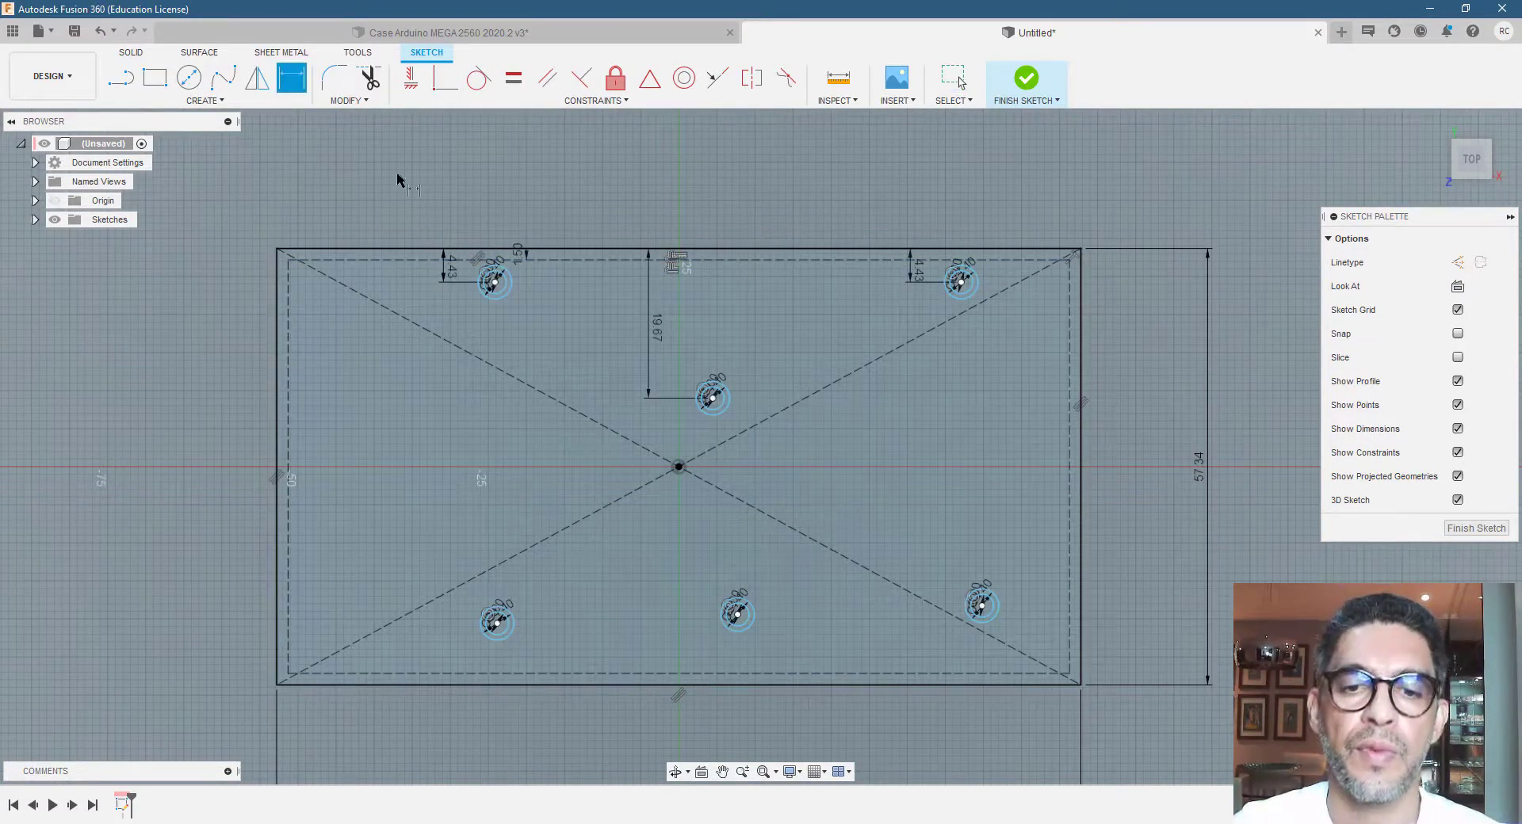
{"action": "left_click", "coordinate": [502, 686]}
{"action": "left_click", "coordinate": [495, 623]}
{"action": "left_click", "coordinate": [448, 658]}
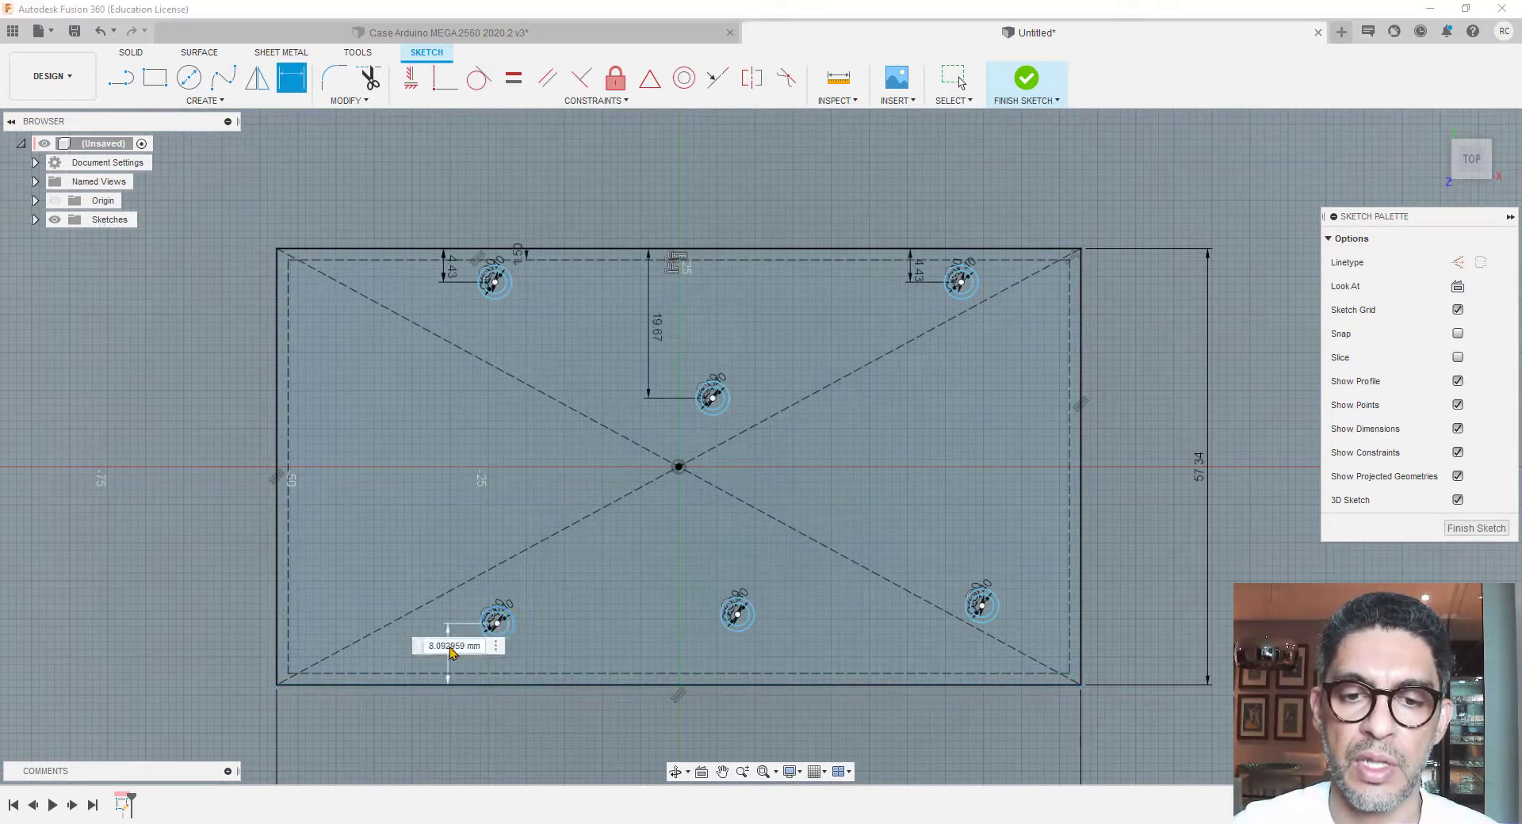
{"action": "type", "text": "4.69"}
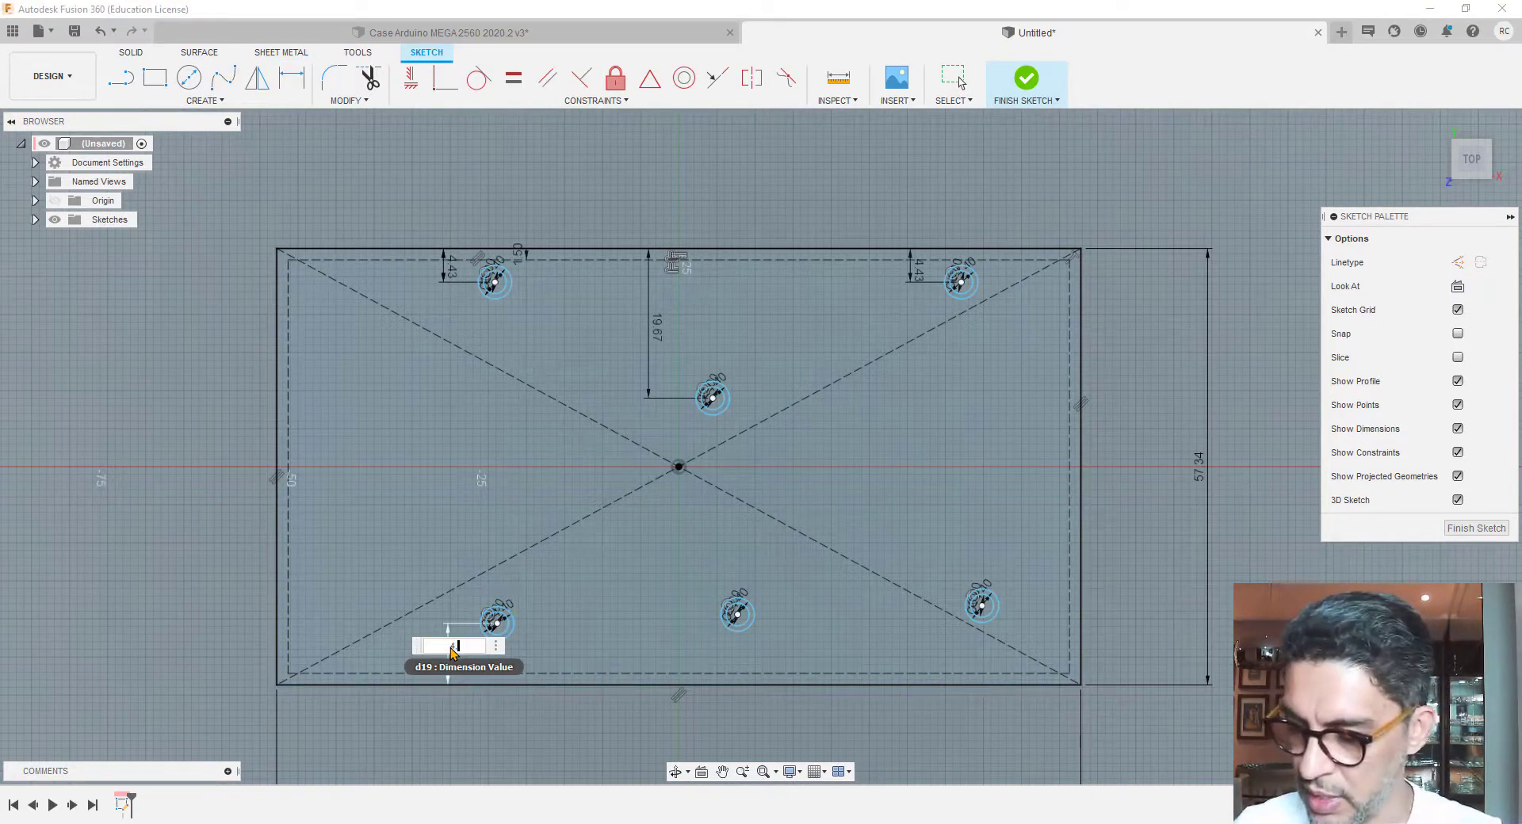
{"action": "key", "text": "Return"}
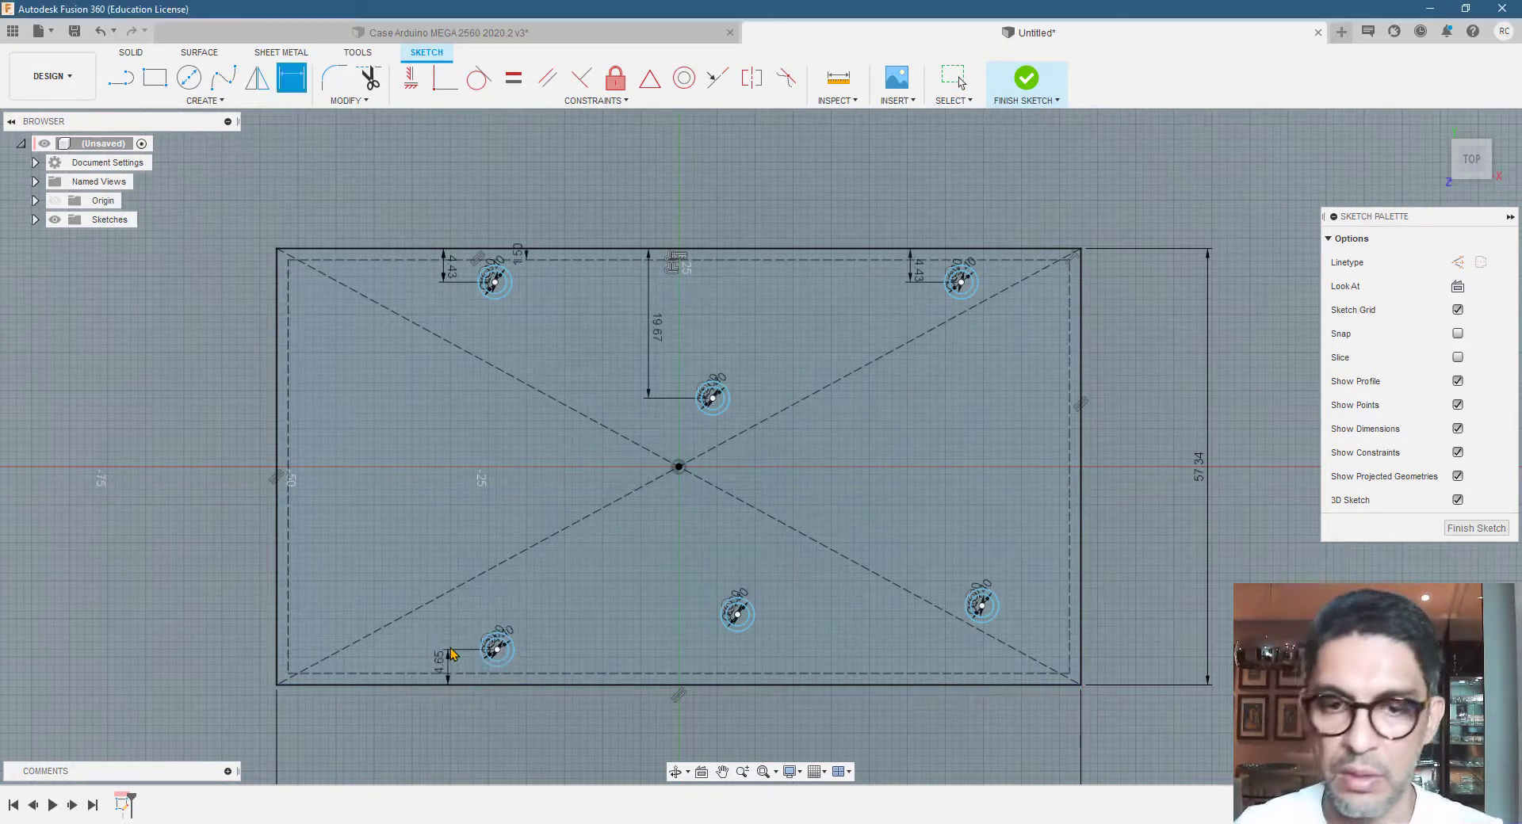
Dimension the lower-middle hole's center 9.73 mm from the rectangle's lower edge
{"action": "left_click", "coordinate": [717, 685]}
{"action": "left_click", "coordinate": [736, 615]}
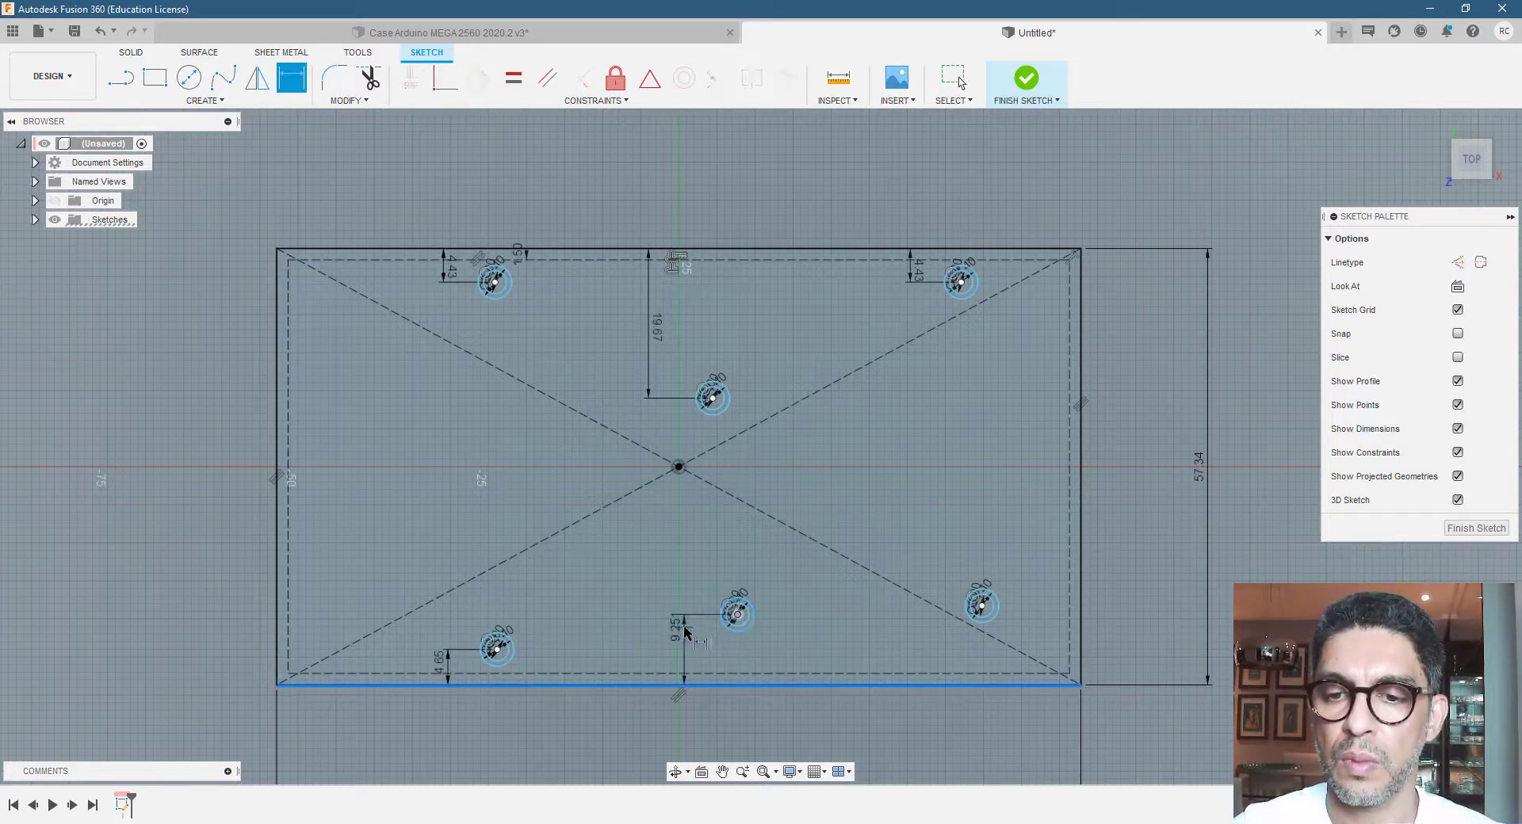
{"action": "left_click", "coordinate": [692, 651]}
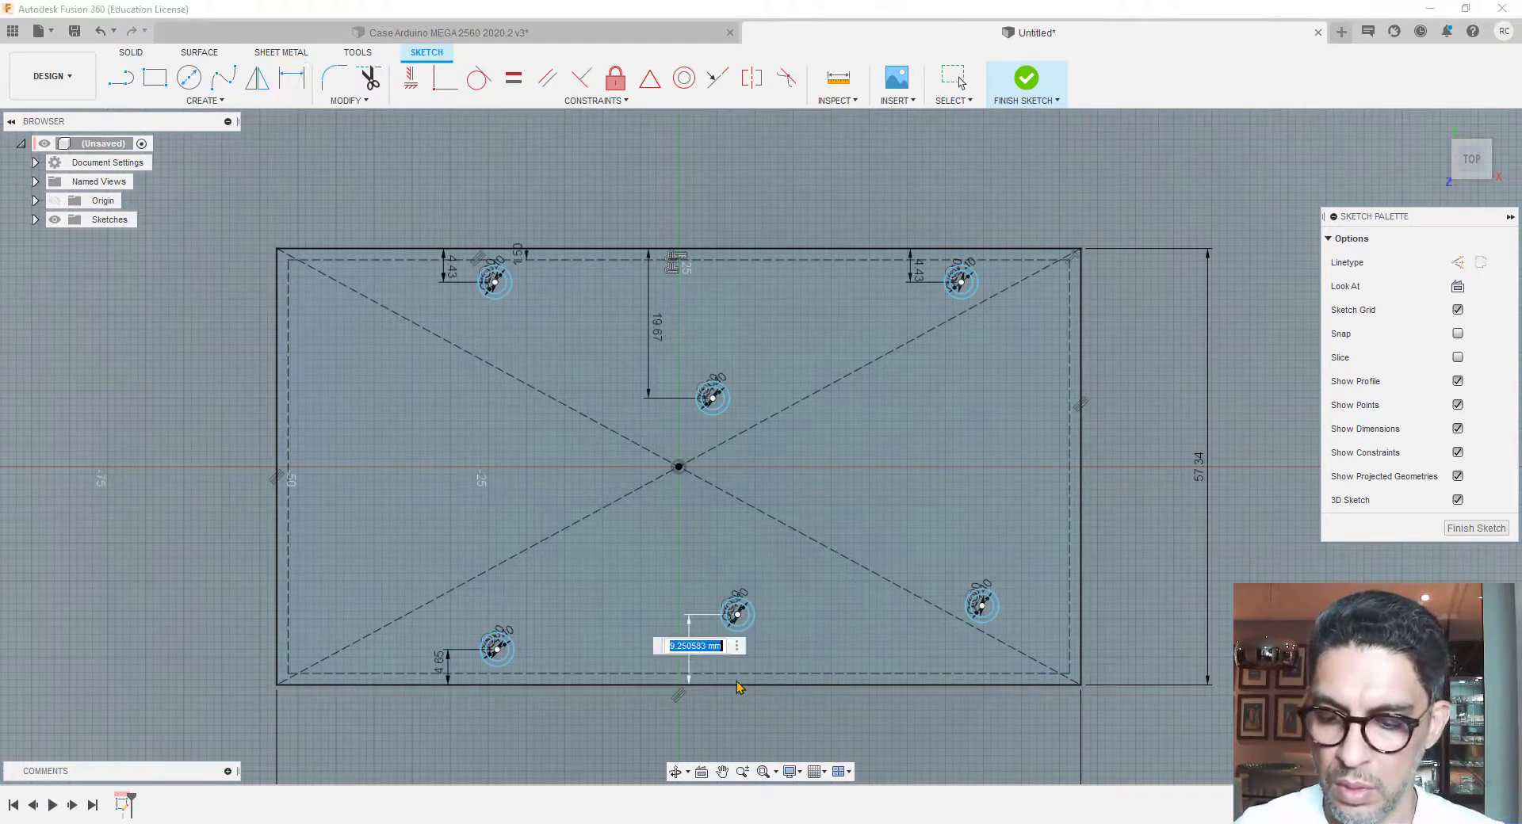
{"action": "type", "text": "9"}
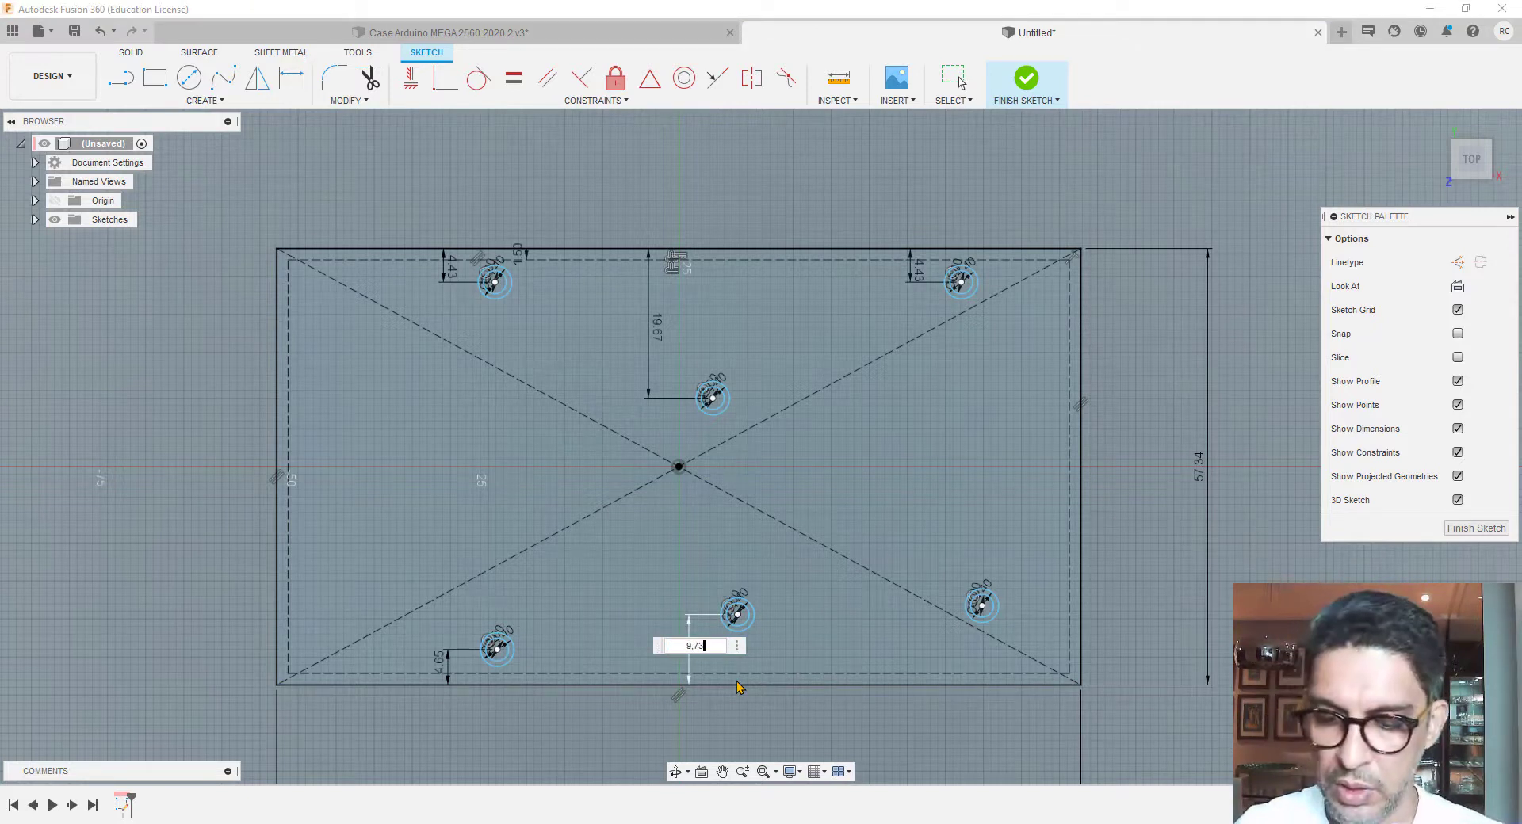
{"action": "type", "text": ",73"}
{"action": "key", "text": "Return"}
Dimension the lower-right hole's center 4.65 mm from the rectangle's lower edge
{"action": "left_click", "coordinate": [981, 686]}
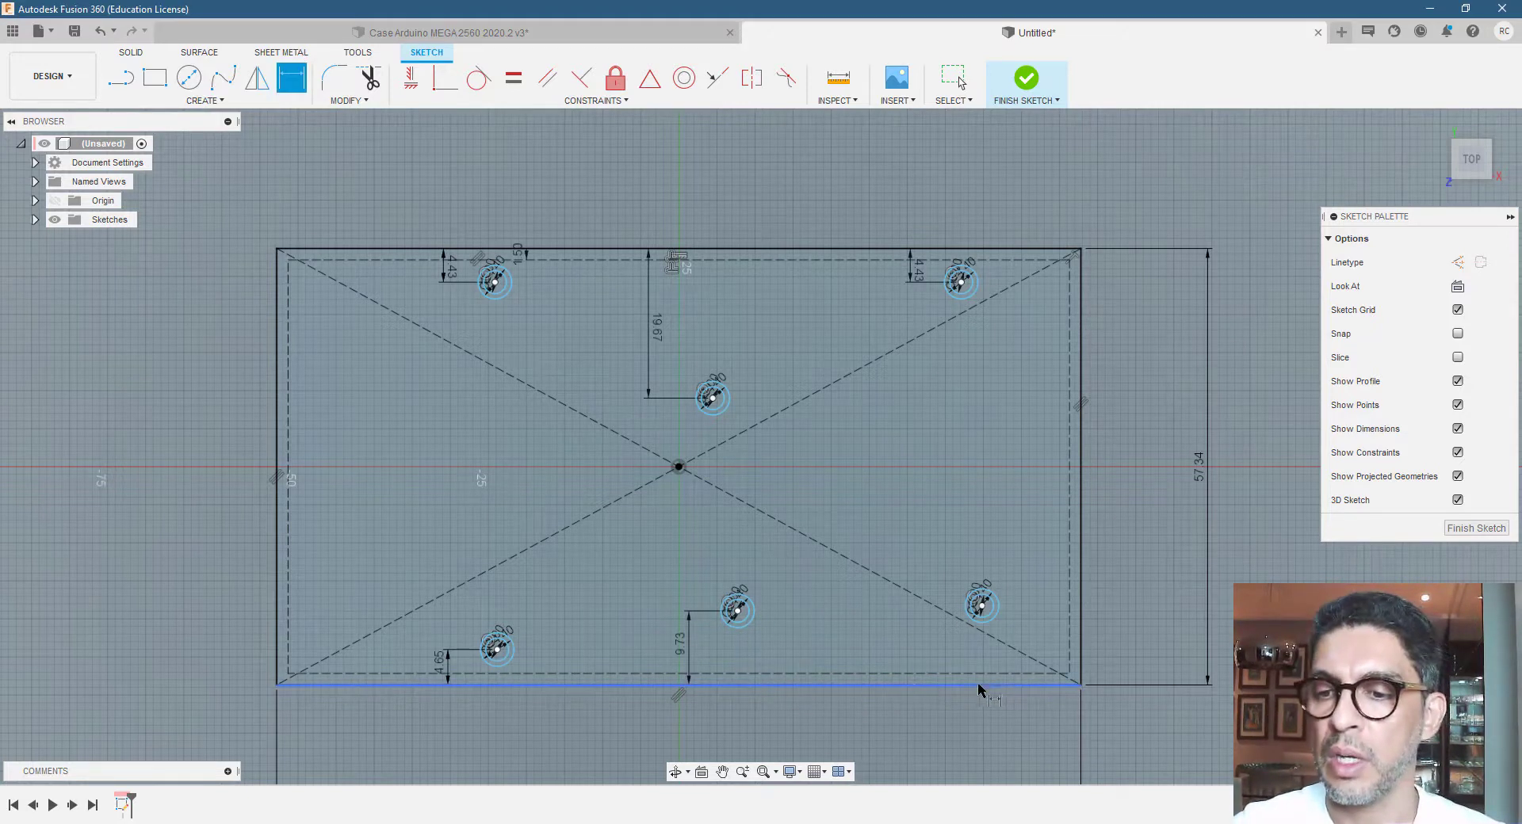
{"action": "left_click", "coordinate": [981, 607]}
{"action": "left_click", "coordinate": [935, 661]}
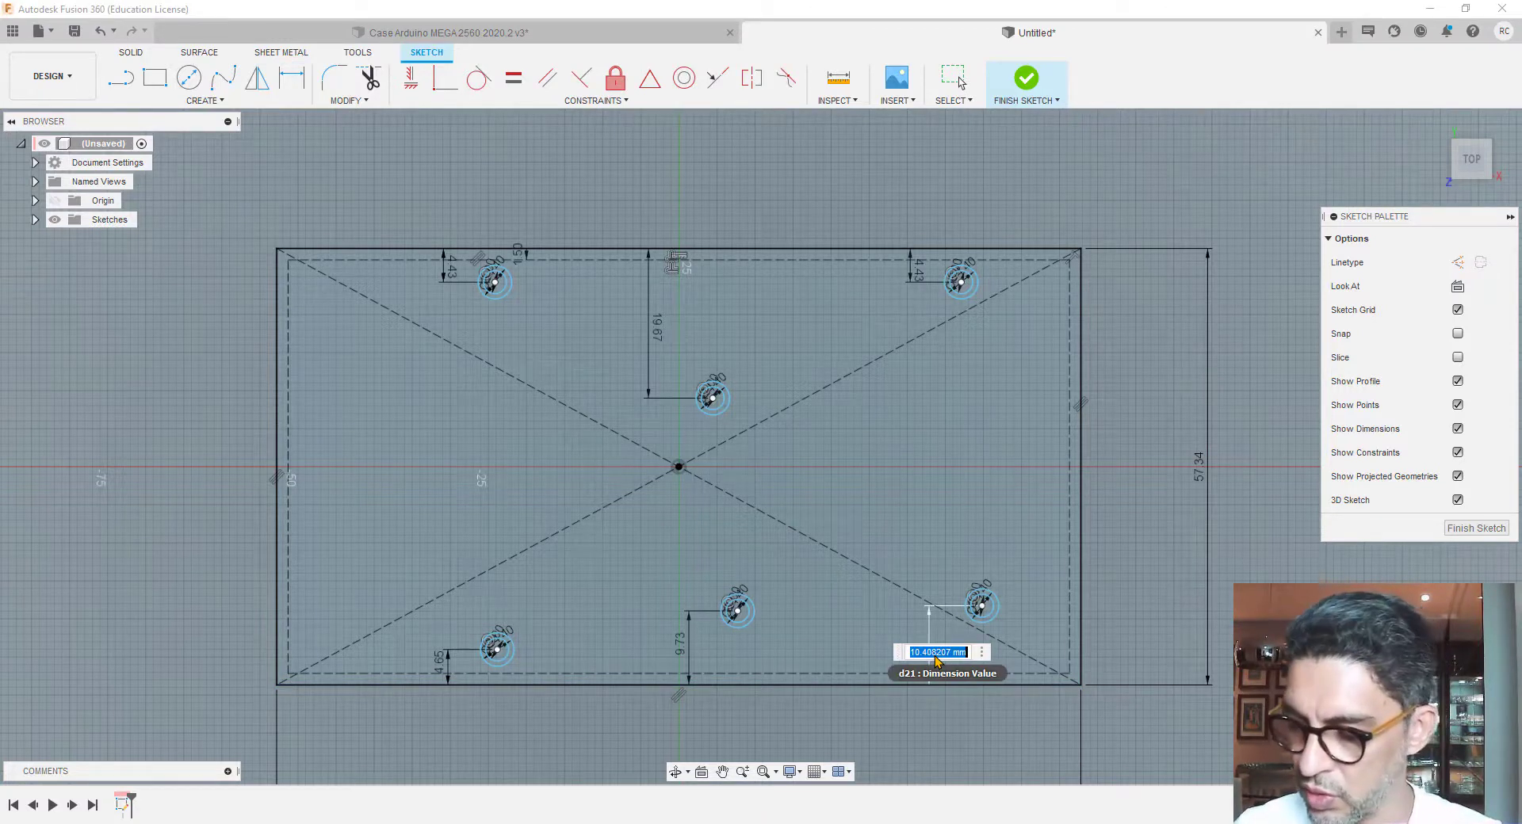
{"action": "type", "text": "4,65"}
{"action": "key", "text": "Return"}
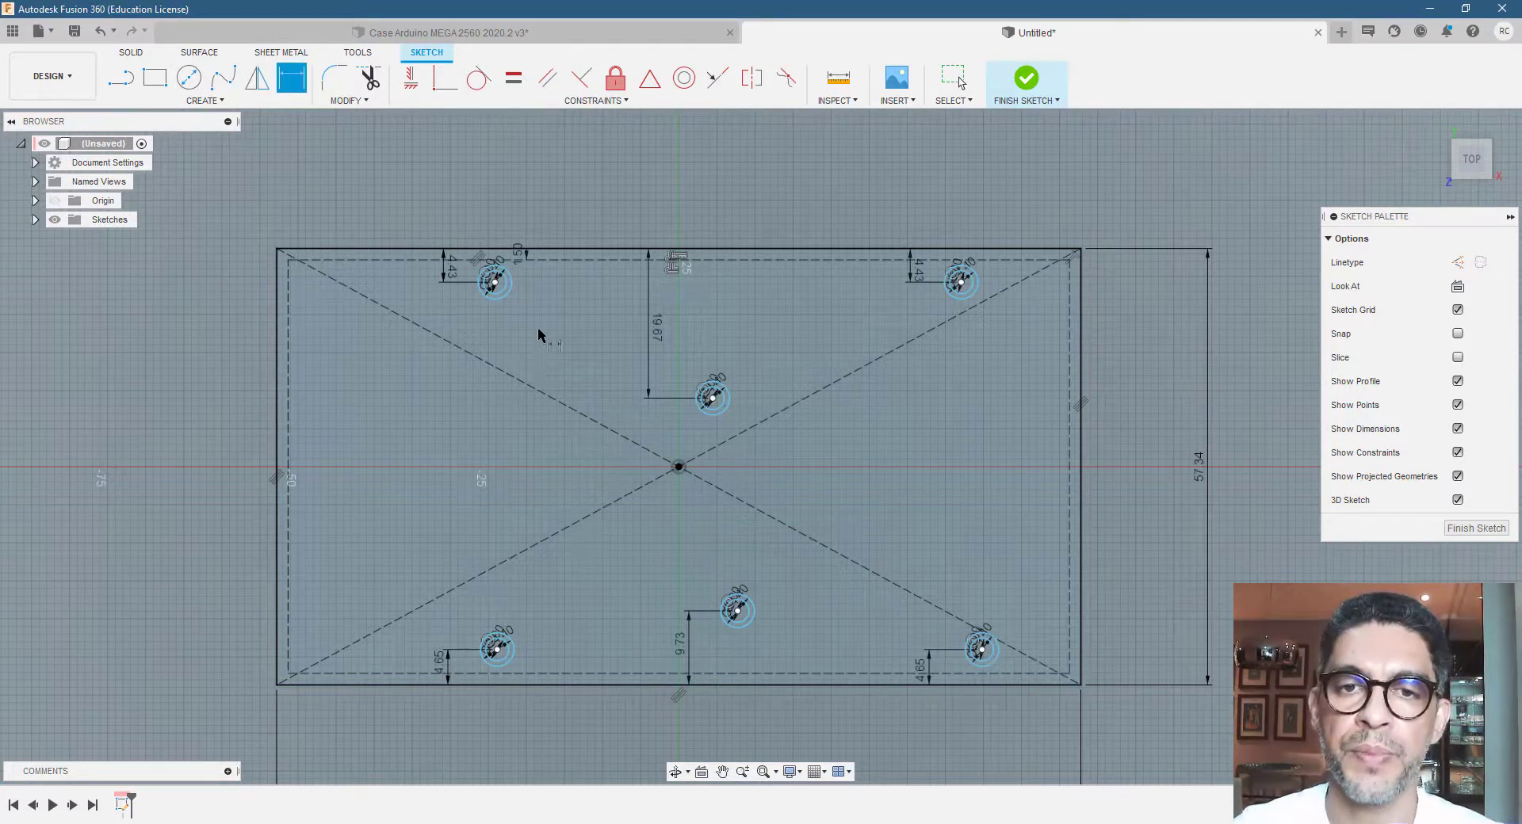
Dimension the upper-left hole's center 17.26 mm horizontally from the rectangle's left edge
{"action": "left_click", "coordinate": [277, 300]}
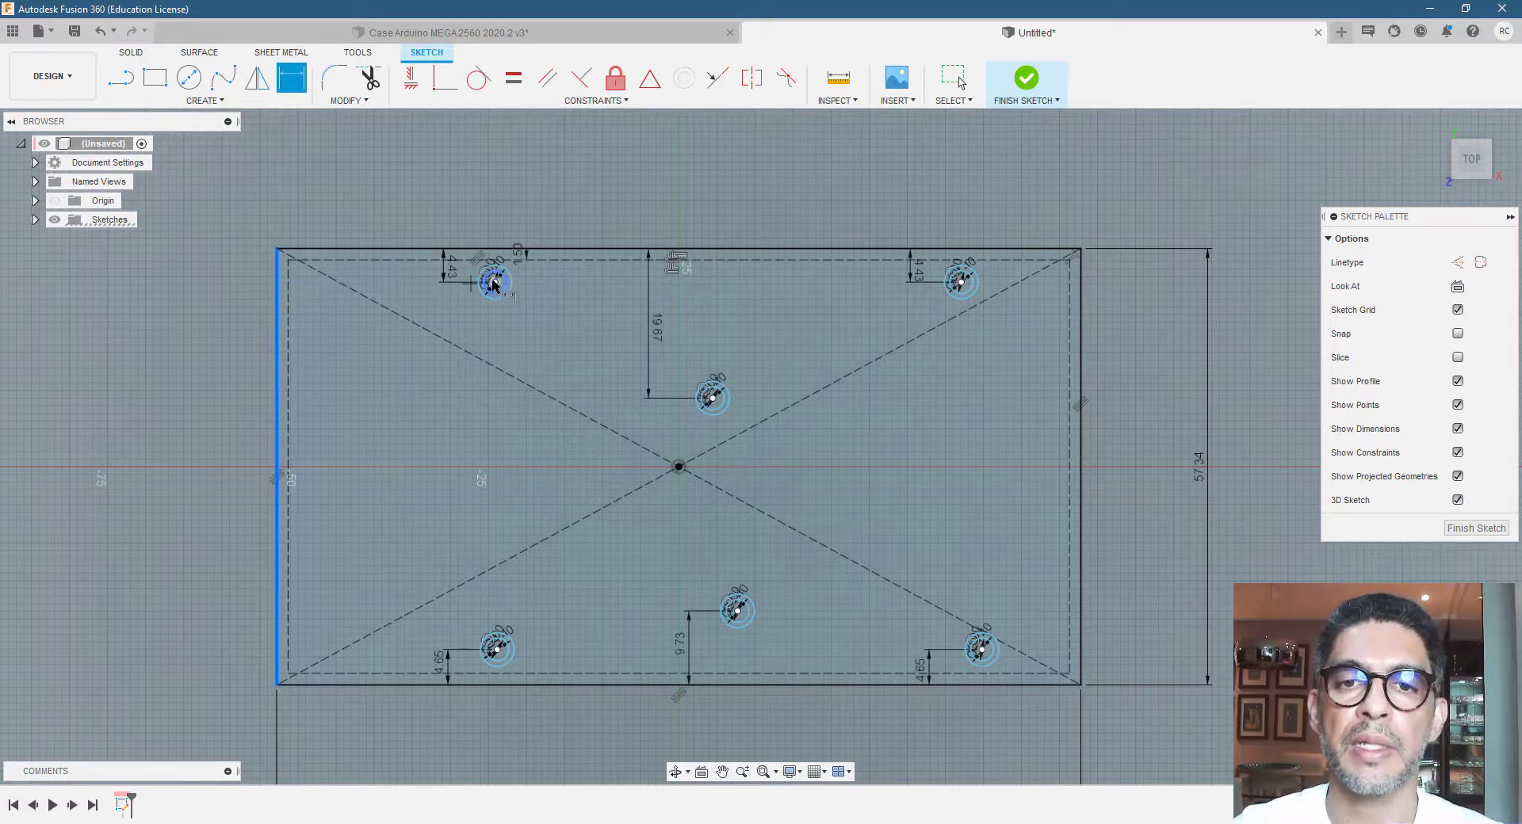
{"action": "left_click", "coordinate": [494, 284]}
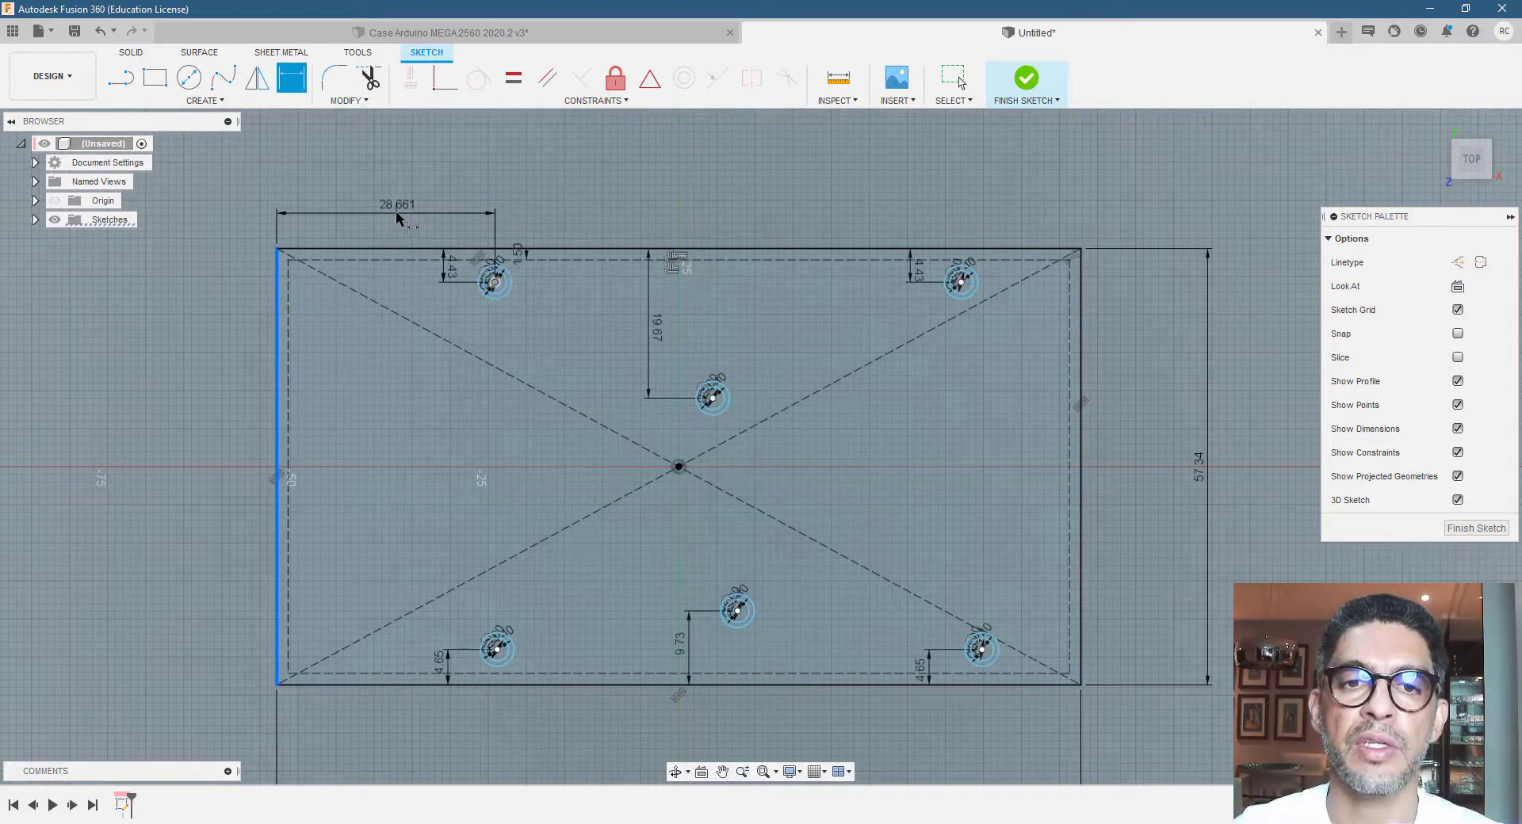
{"action": "left_click", "coordinate": [399, 218]}
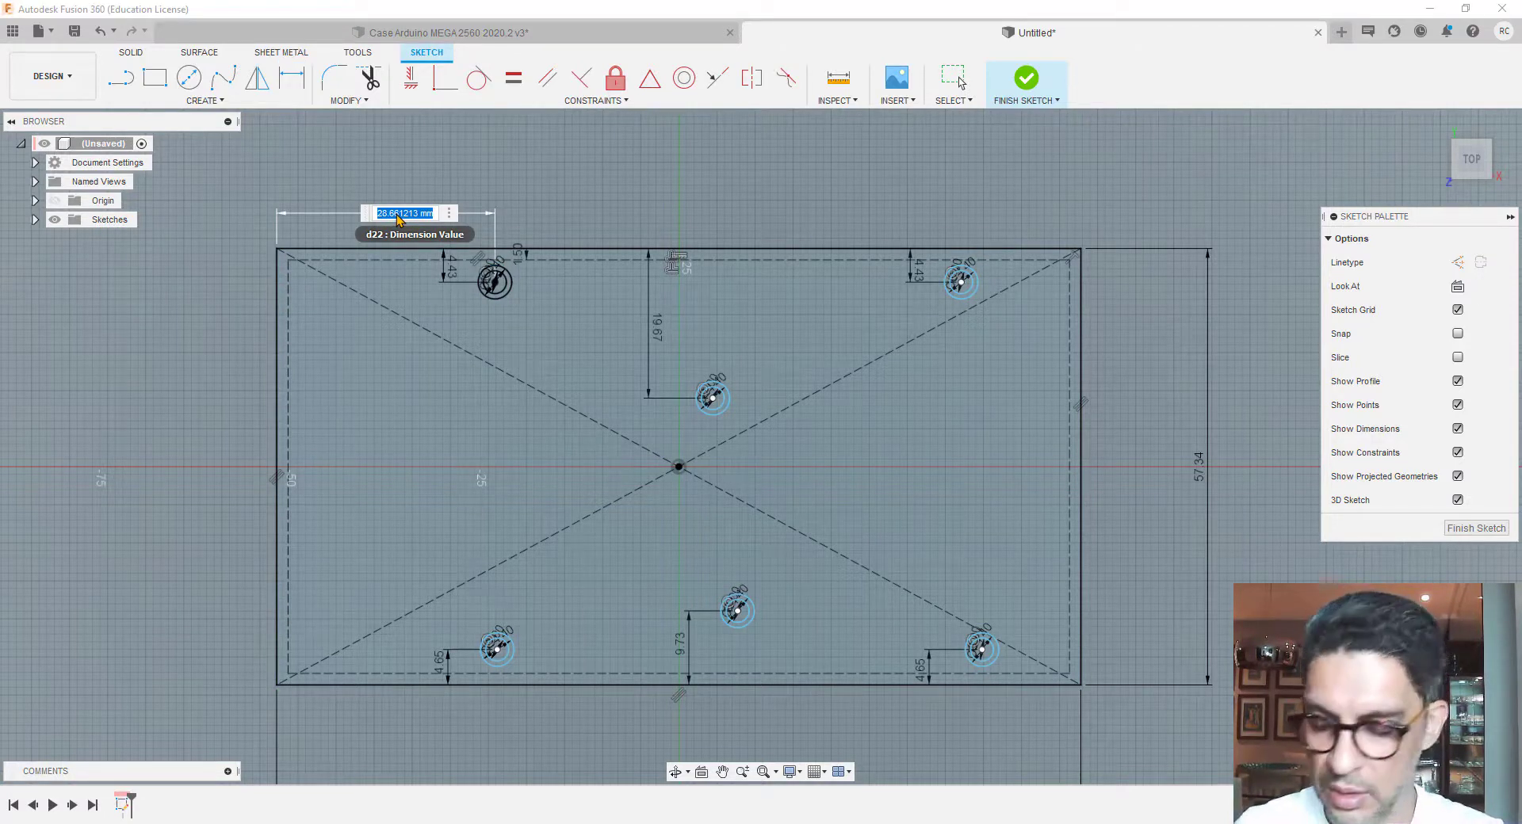
{"action": "type", "text": "17.28"}
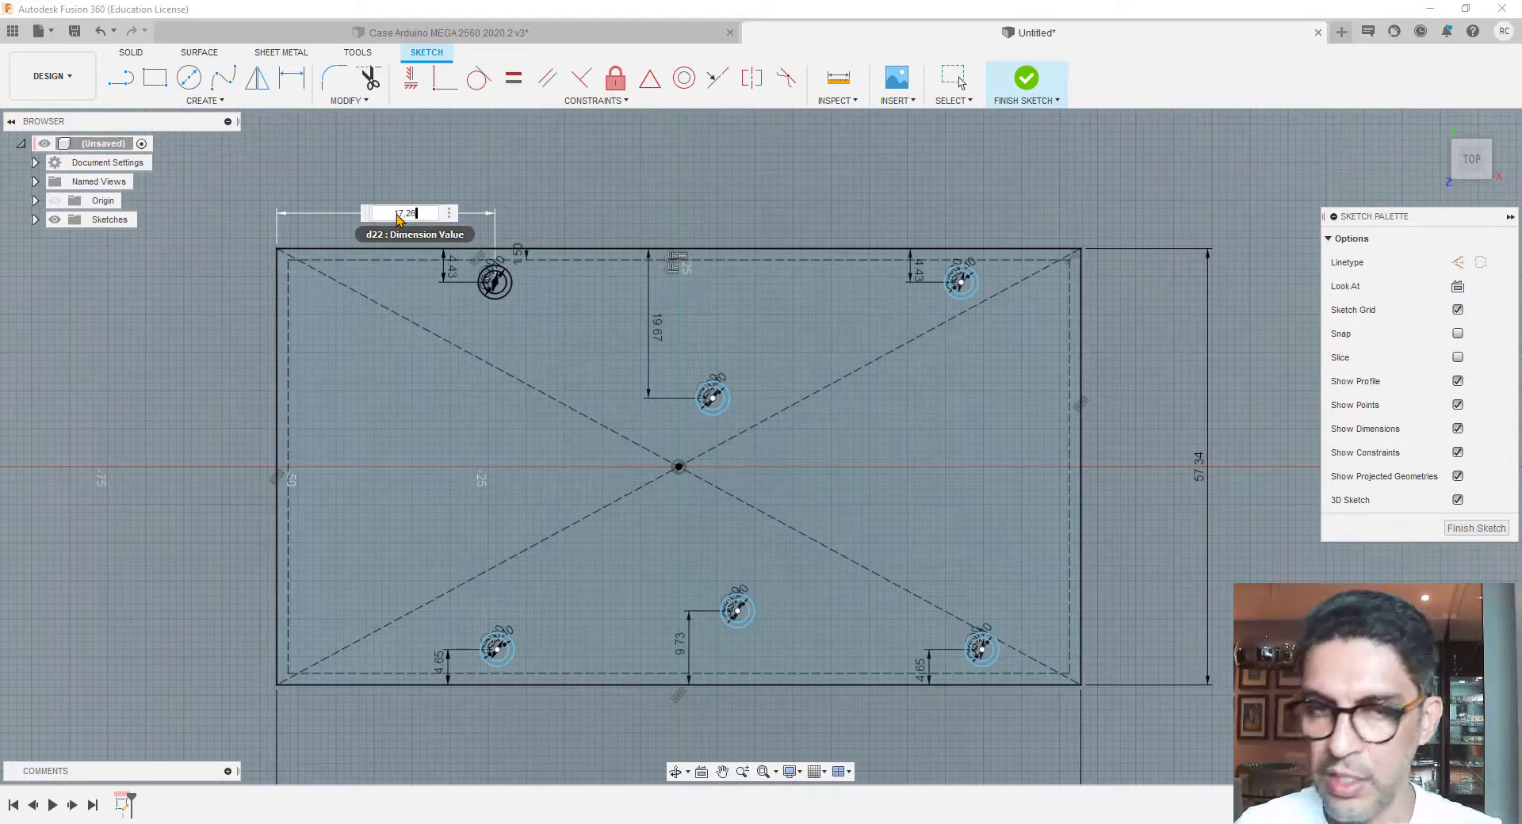
{"action": "type", "text": ".26"}
{"action": "key", "text": "Return"}
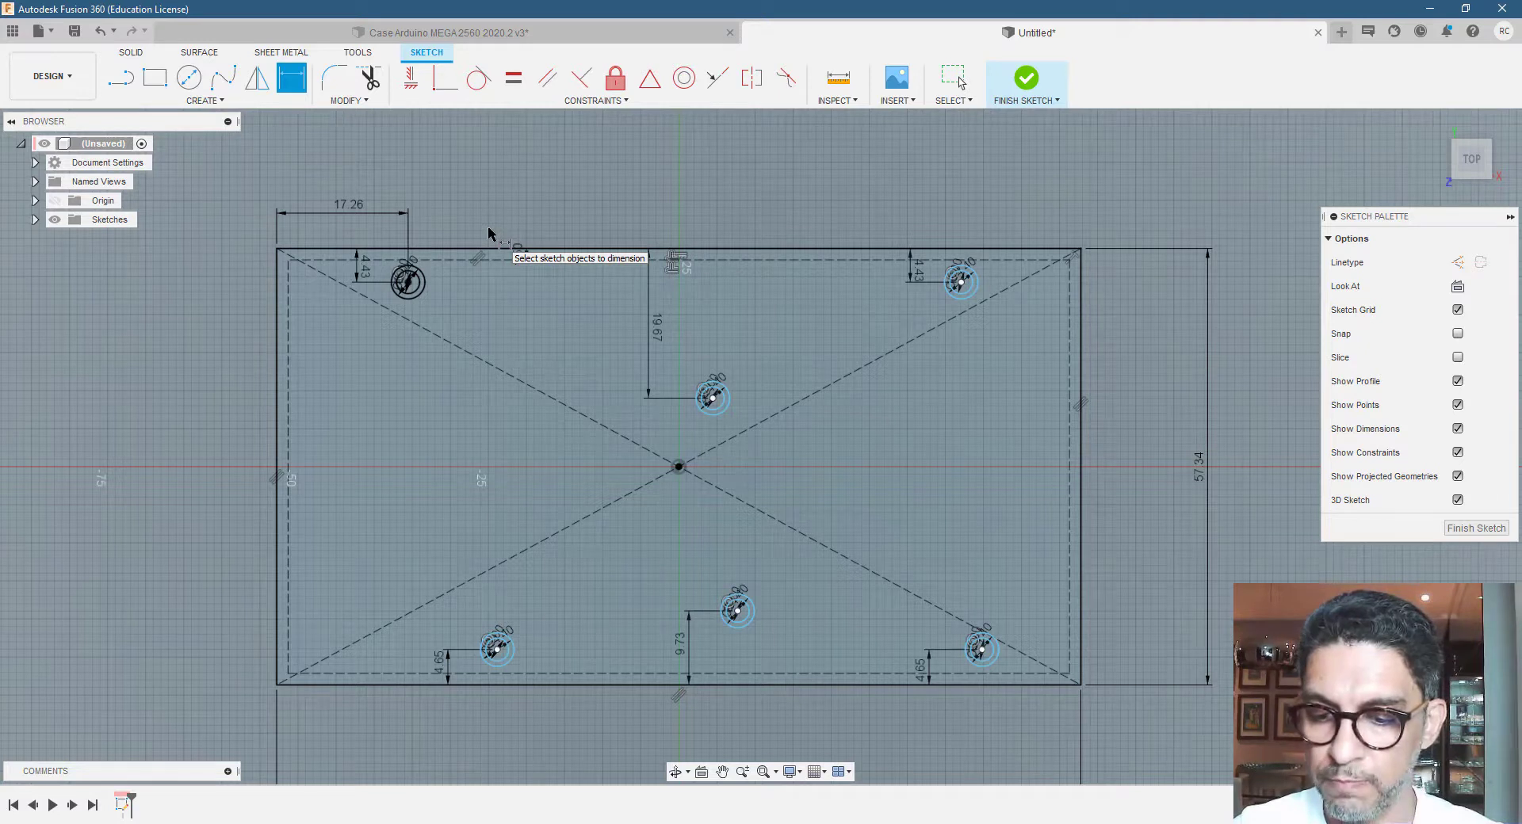
Dimension the upper-middle hole's center 37.54 mm horizontally from the rectangle's right edge
{"action": "left_click", "coordinate": [1082, 435]}
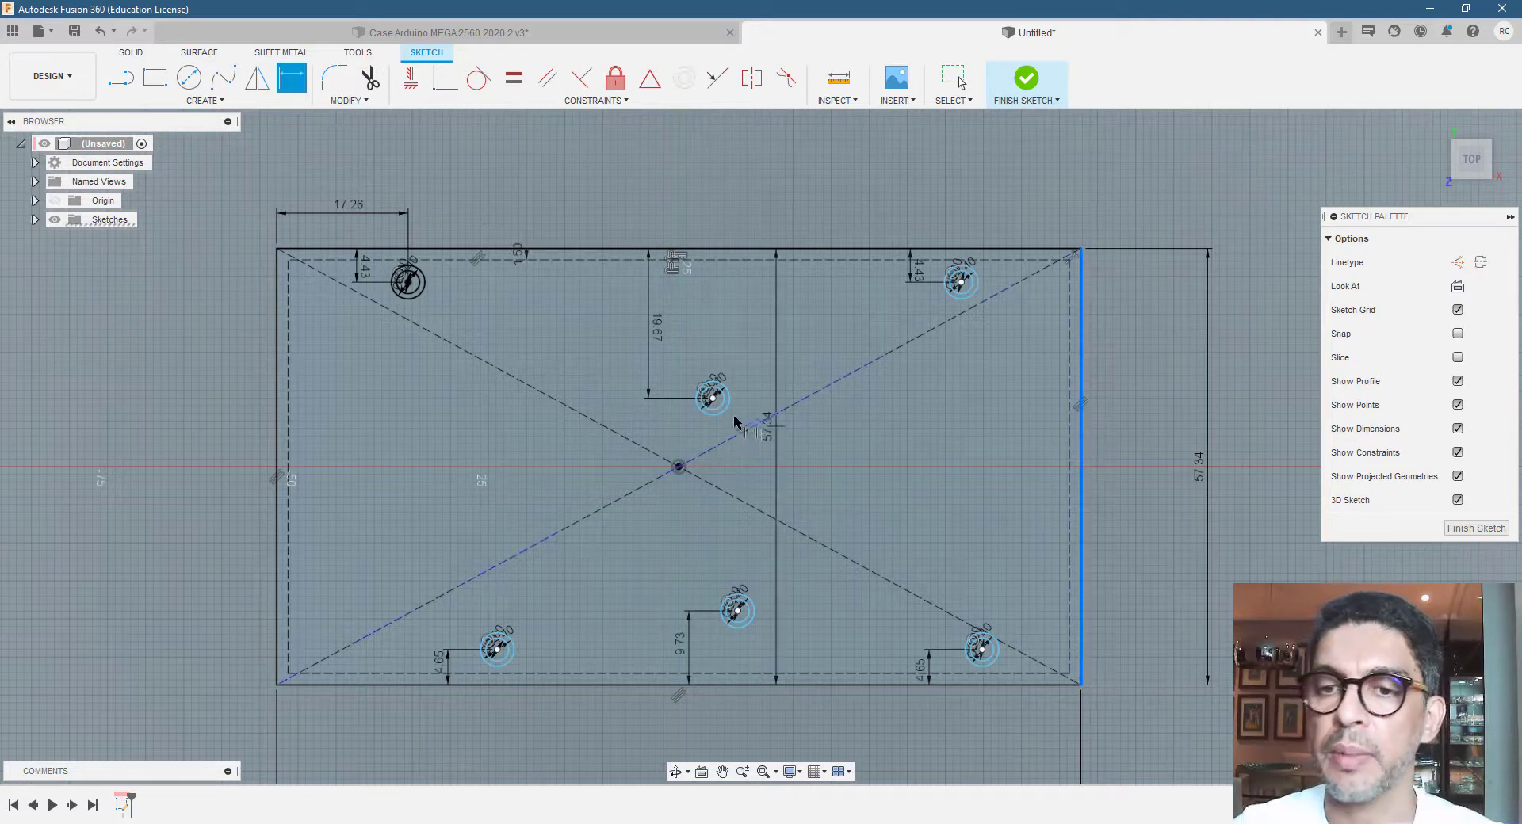
{"action": "left_click", "coordinate": [713, 398]}
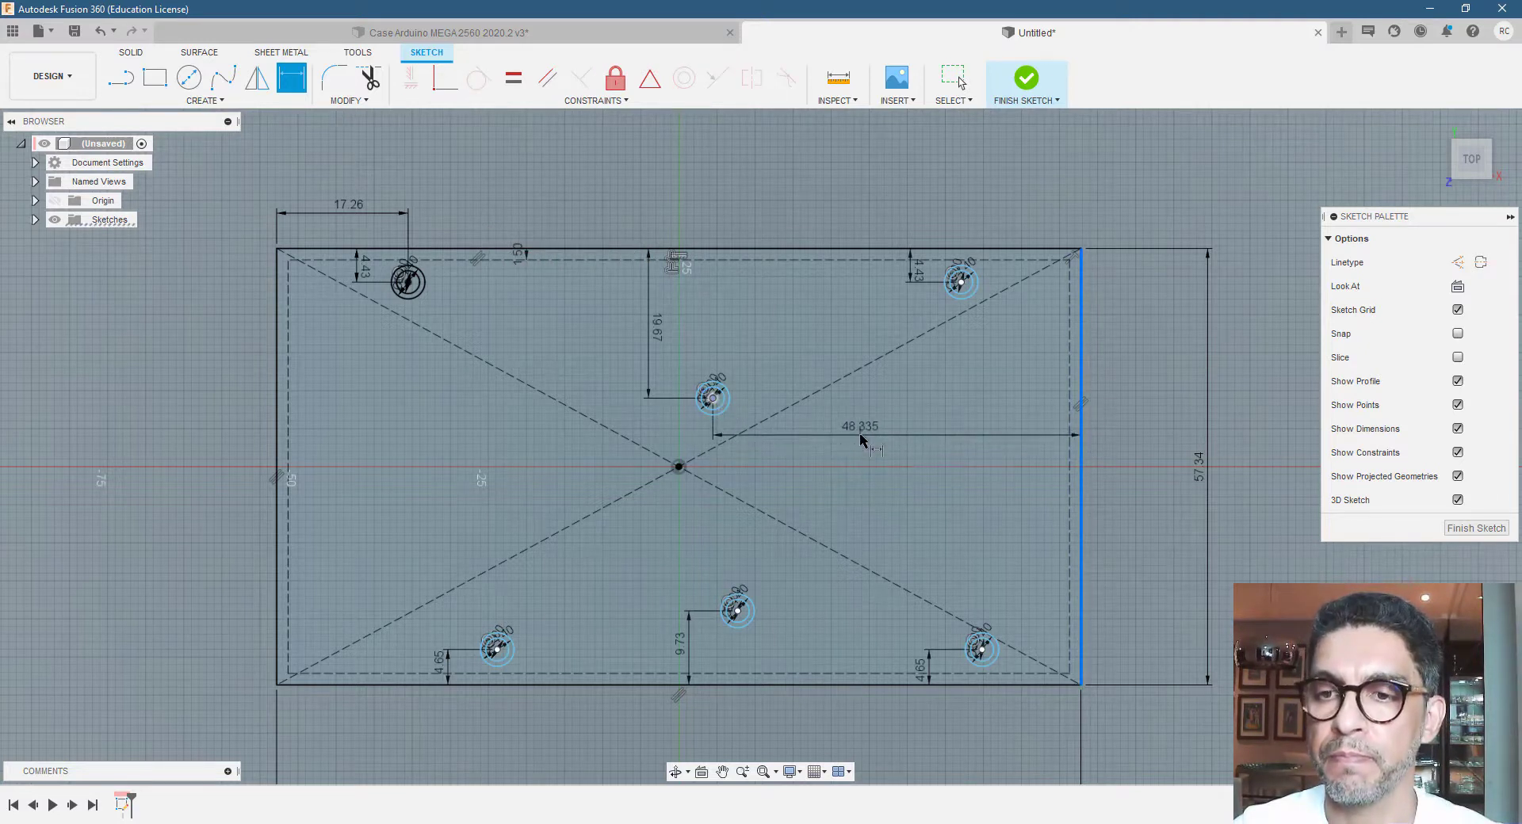
{"action": "left_click", "coordinate": [863, 440]}
{"action": "type", "text": "37"}
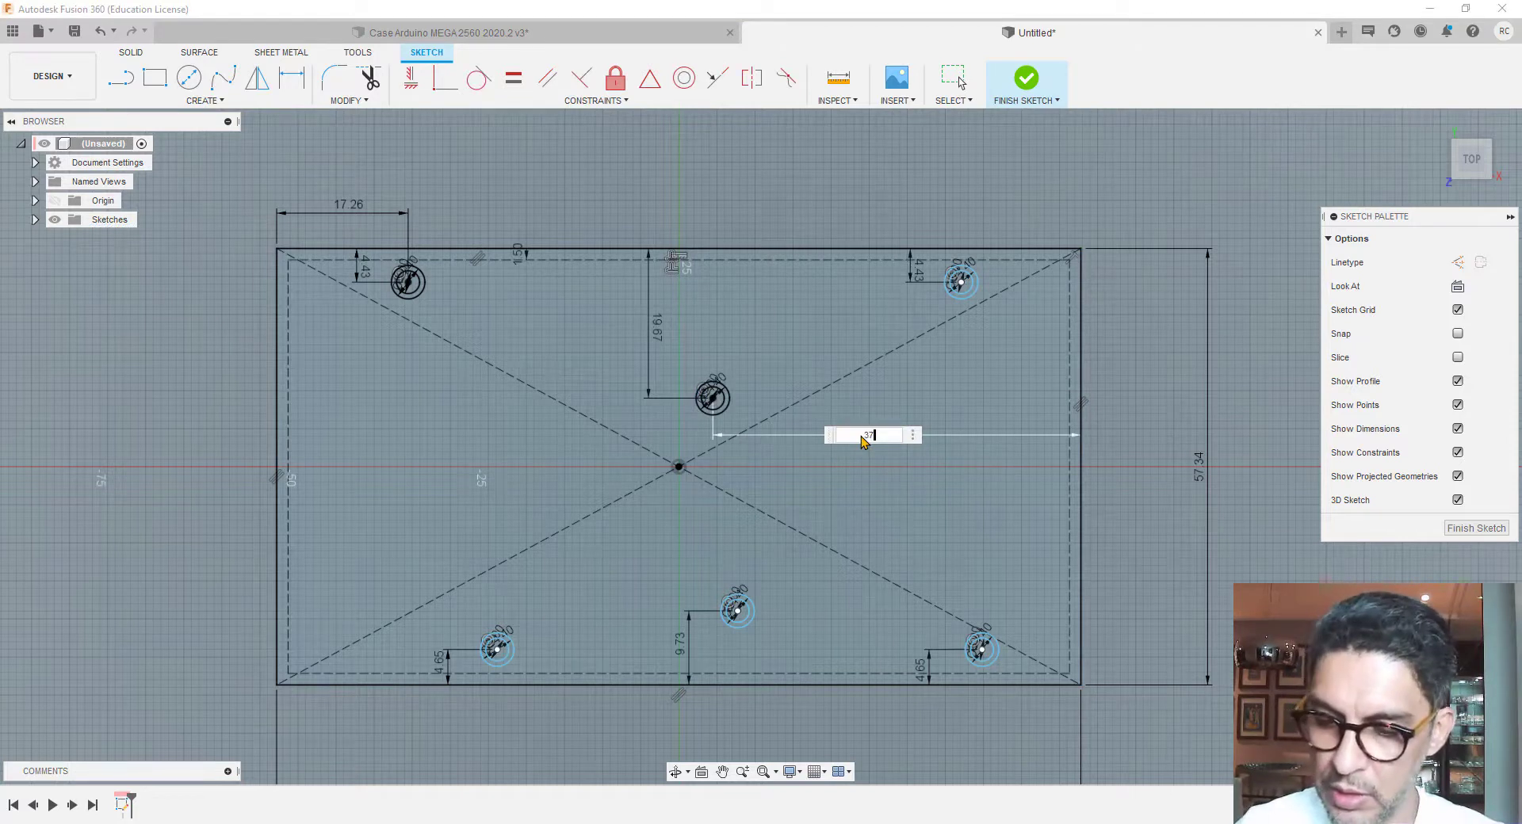
{"action": "type", "text": ".54"}
{"action": "key", "text": "Return"}
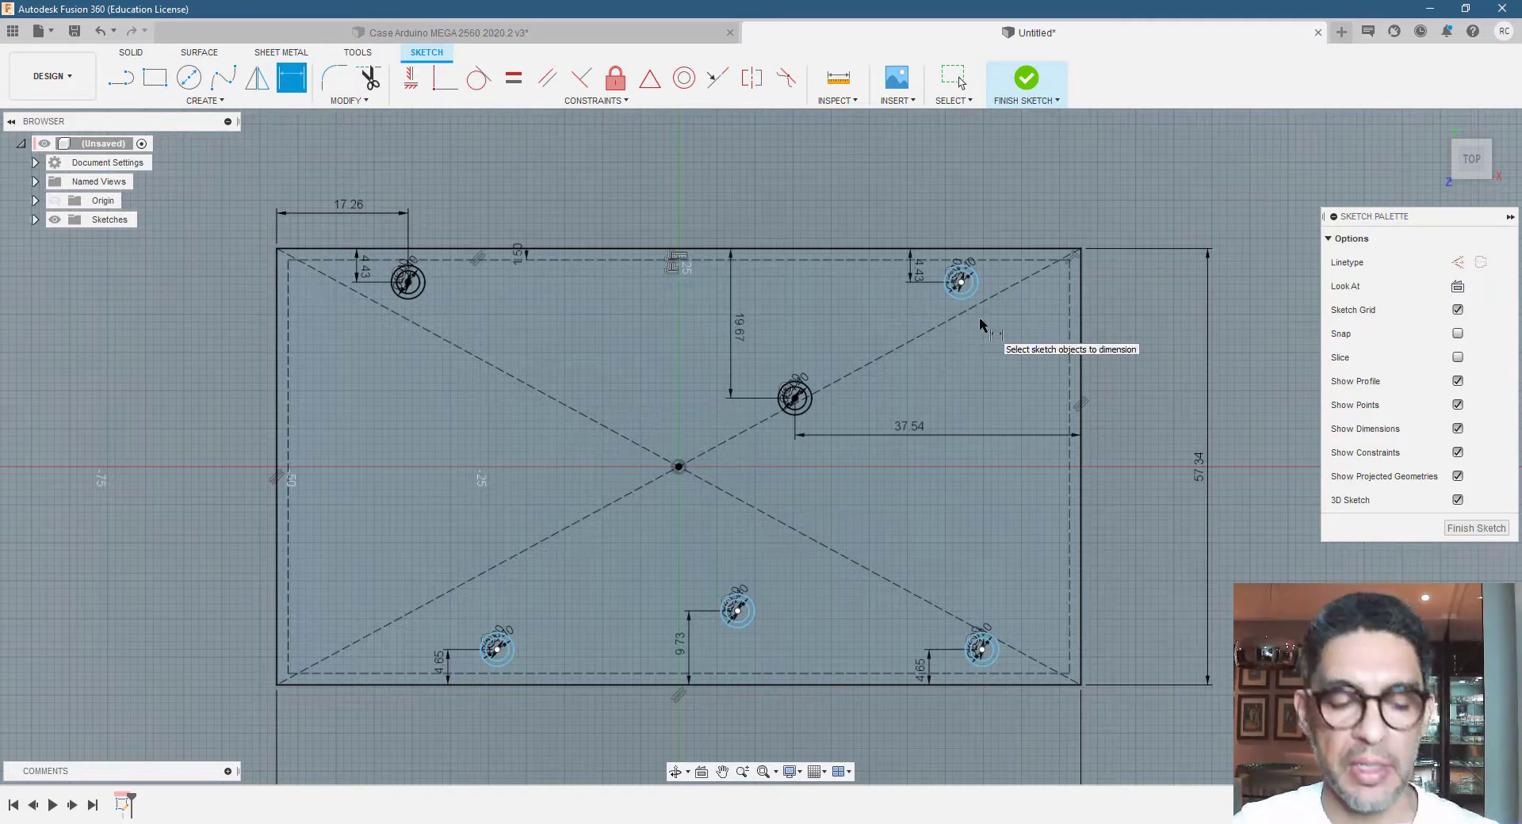
Move the 4.43 mm dimensions of the upper-right and upper-left holes outside the rectangle, above its upper edge
{"action": "key", "text": "Escape"}
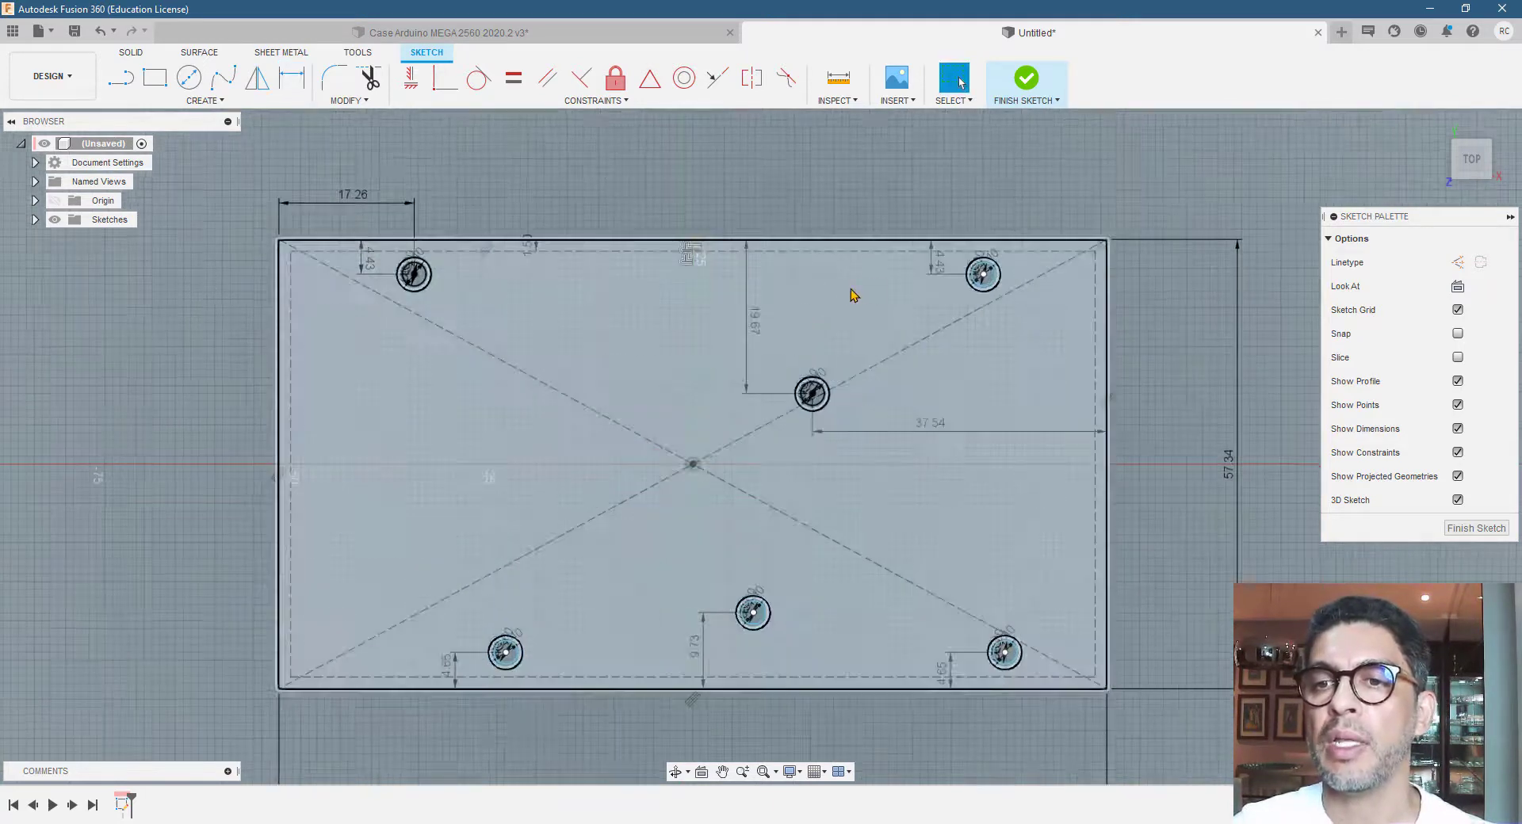
{"action": "scroll", "coordinate": [815, 285], "scroll_direction": "up", "scroll_amount": 3}
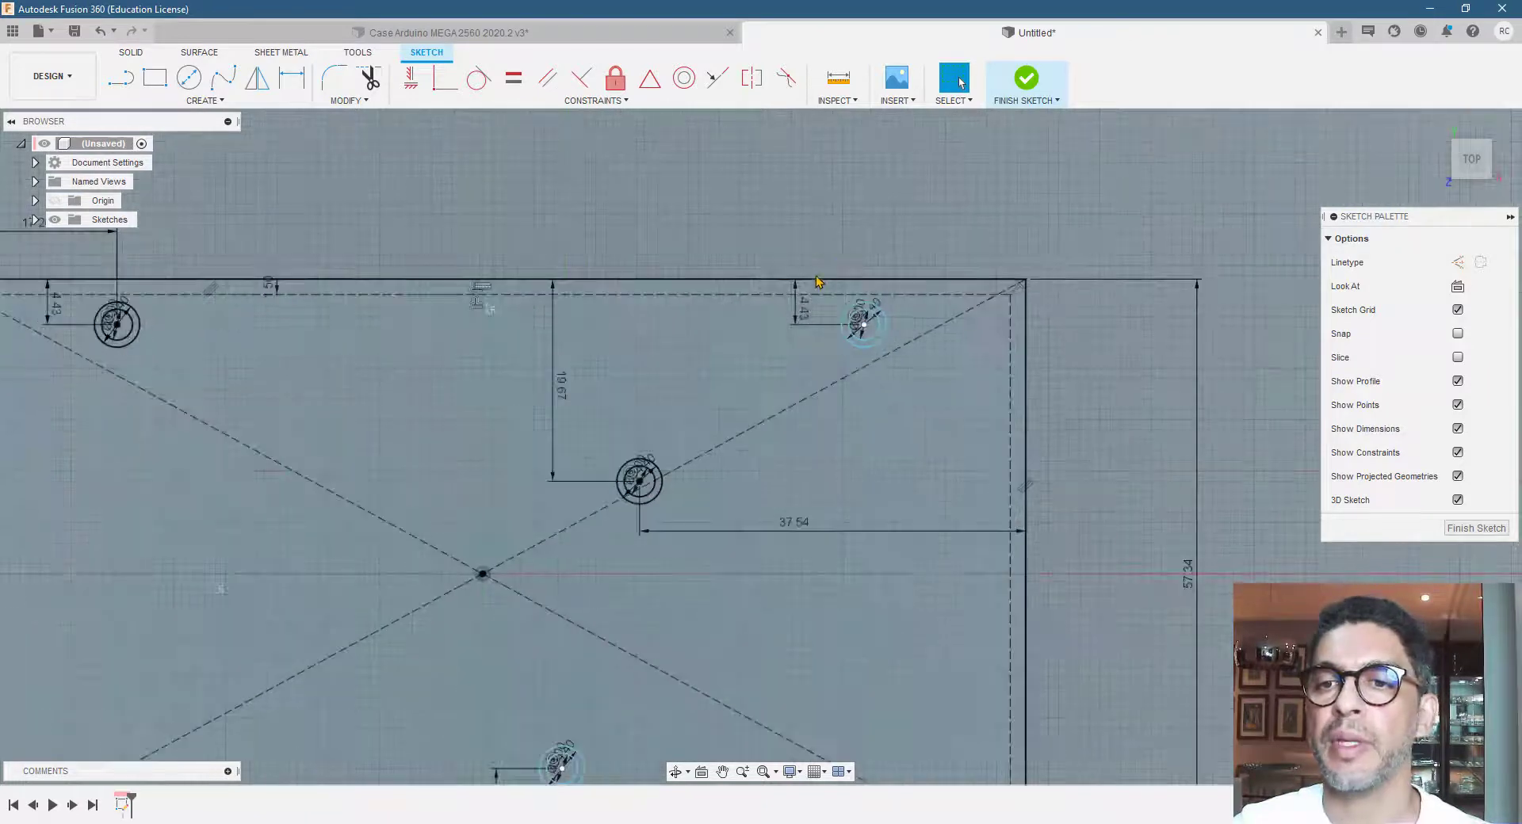
{"action": "left_click_drag", "start_coordinate": [800, 312], "coordinate": [806, 254]}
{"action": "scroll", "coordinate": [622, 312], "scroll_direction": "down", "scroll_amount": 5}
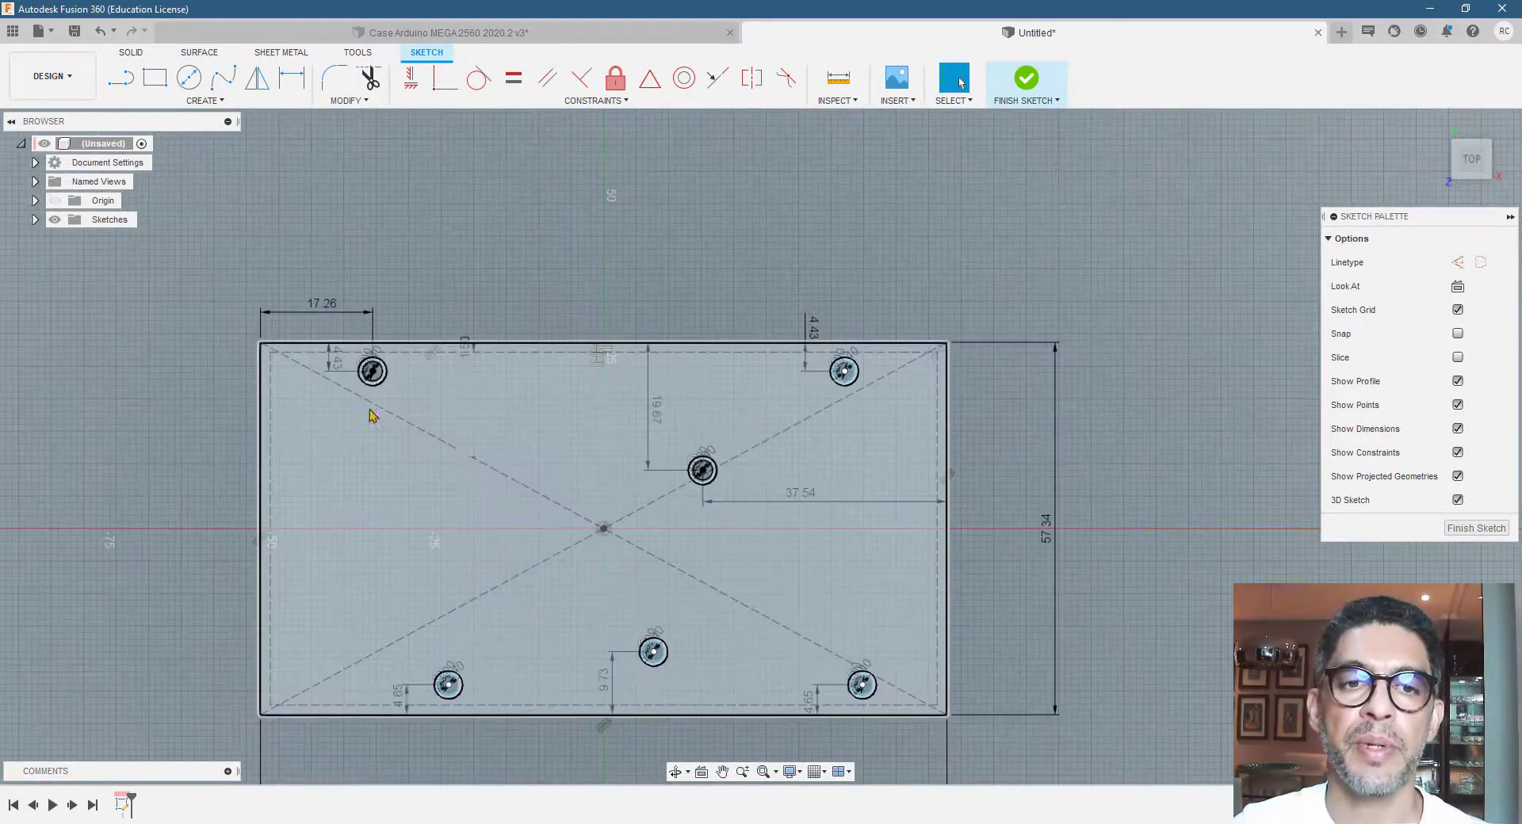
{"action": "scroll", "coordinate": [370, 414], "scroll_direction": "up", "scroll_amount": 5}
{"action": "left_click_drag", "start_coordinate": [347, 361], "coordinate": [350, 303]}
{"action": "scroll", "coordinate": [379, 360], "scroll_direction": "down", "scroll_amount": 2}
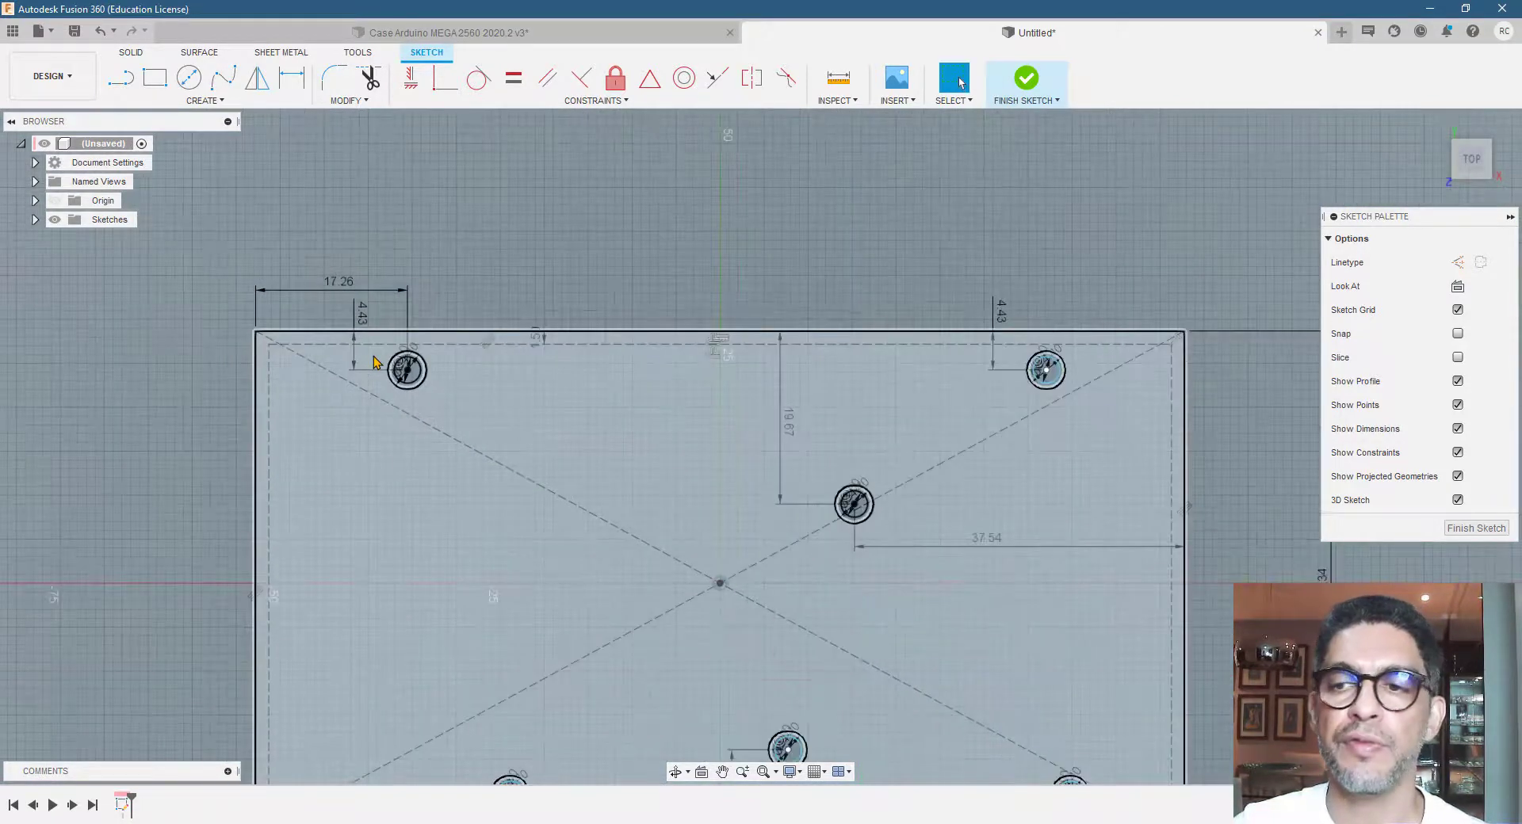
{"action": "scroll", "coordinate": [576, 343], "scroll_direction": "down", "scroll_amount": 2}
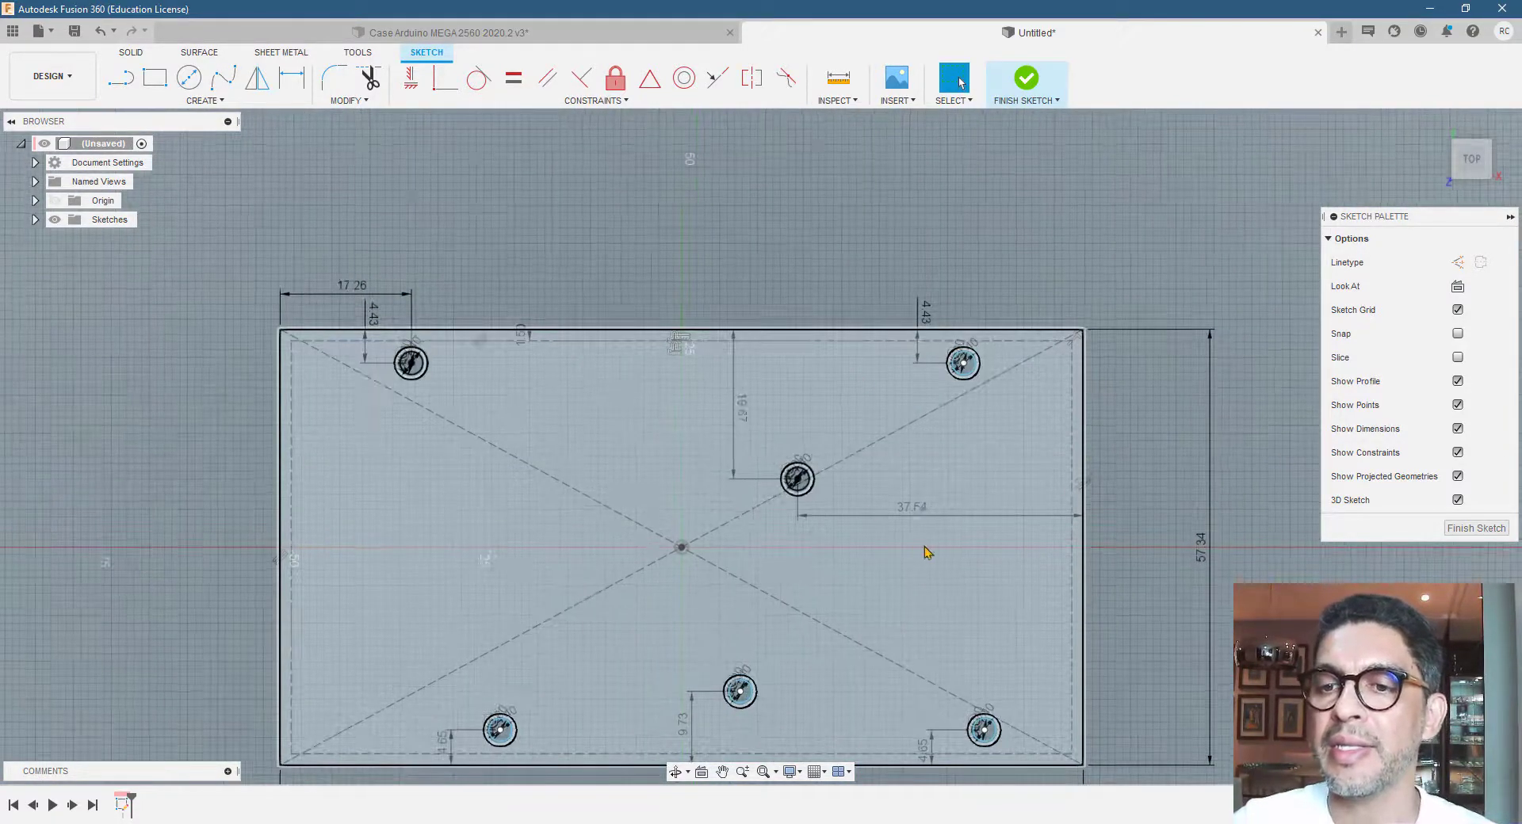
{"action": "scroll", "coordinate": [928, 553], "scroll_direction": "down", "scroll_amount": 2}
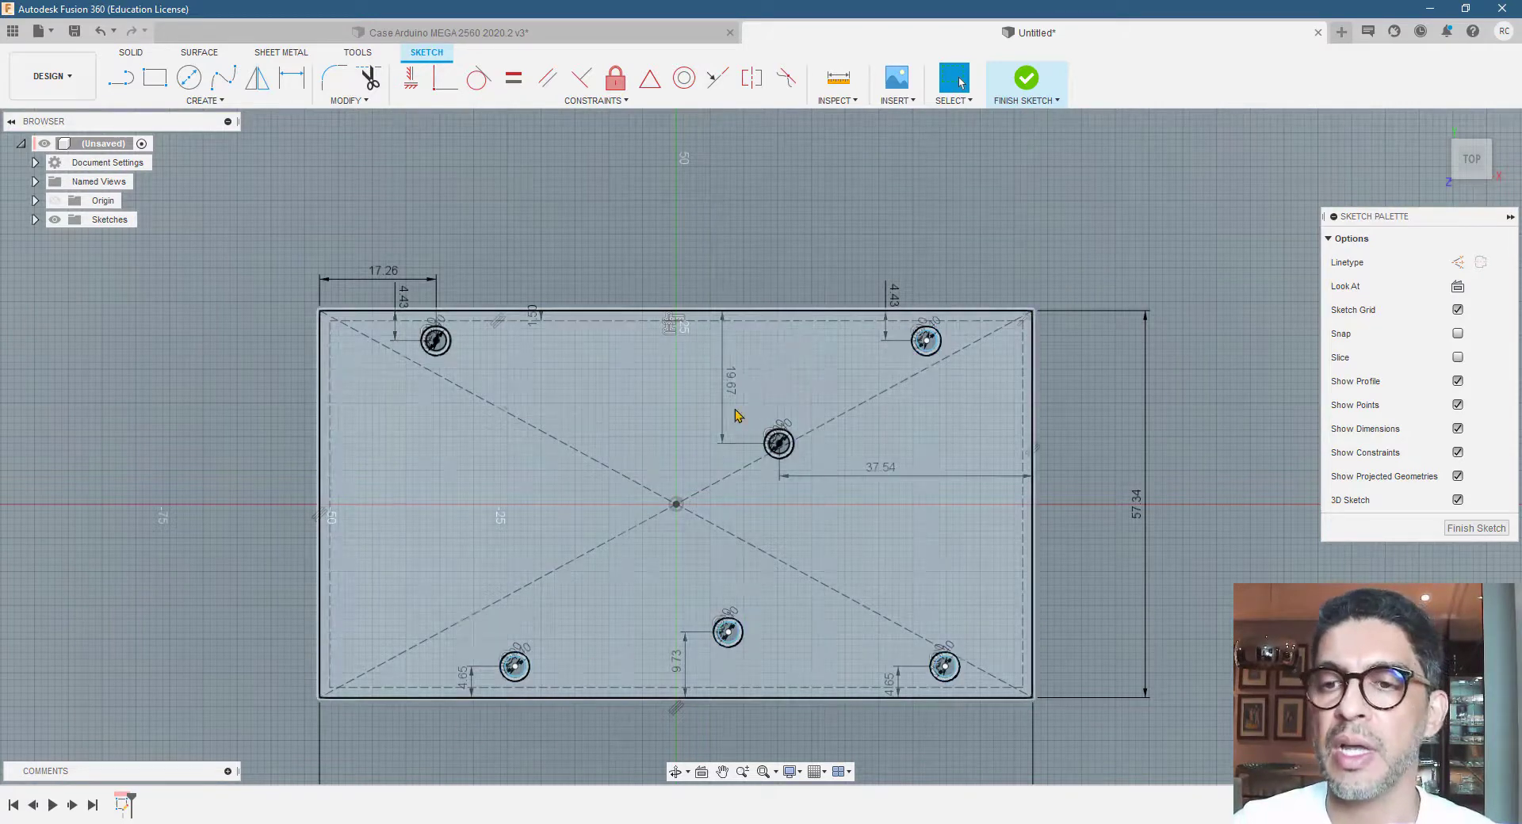
{"action": "scroll", "coordinate": [751, 543], "scroll_direction": "down", "scroll_amount": 2}
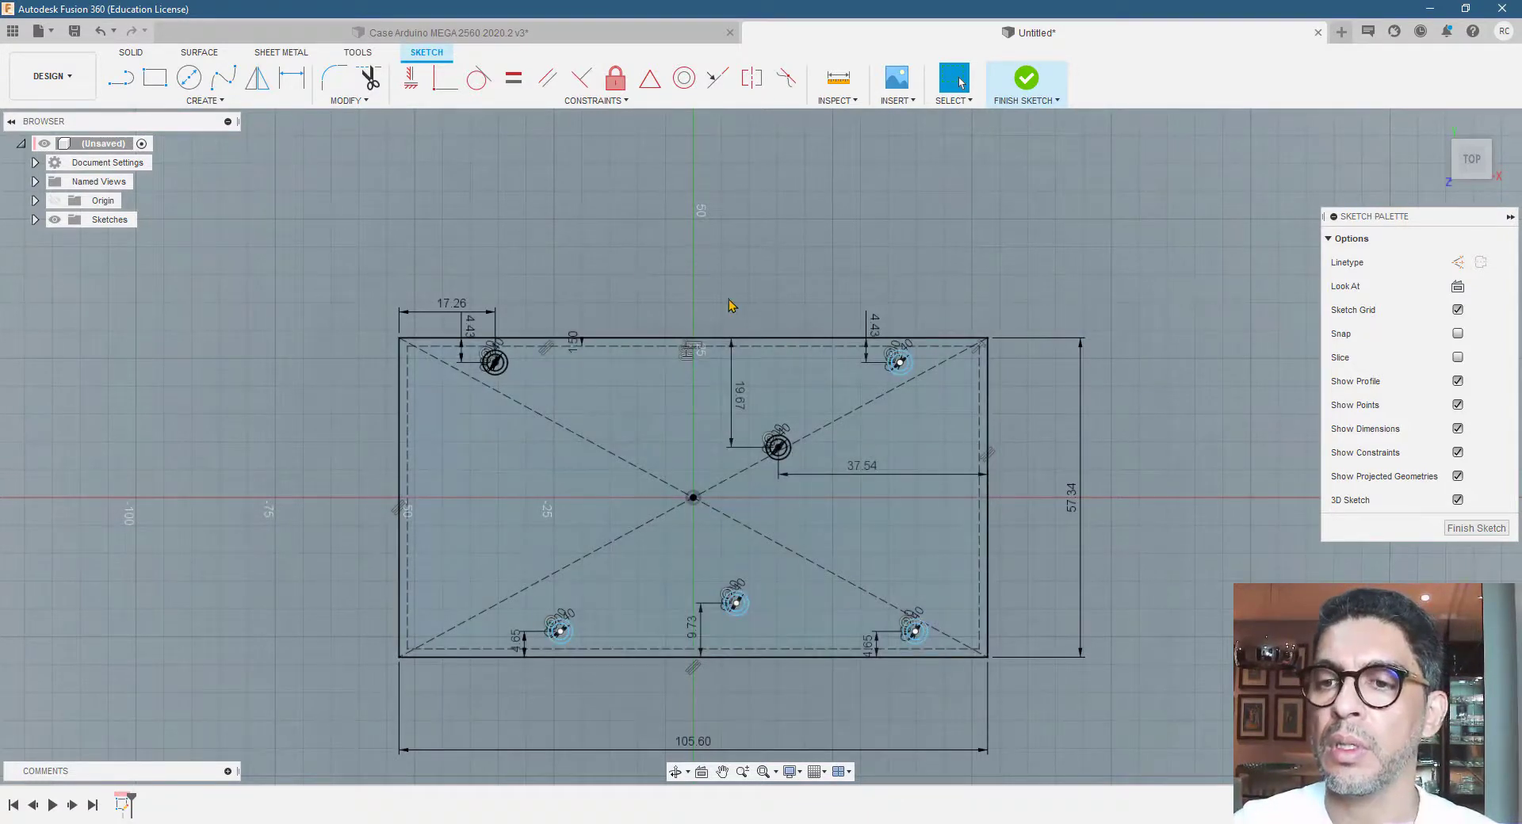
Dimension the upper-right hole's center 13.41 mm horizontally from the rectangle's right edge
{"action": "left_click", "coordinate": [291, 77]}
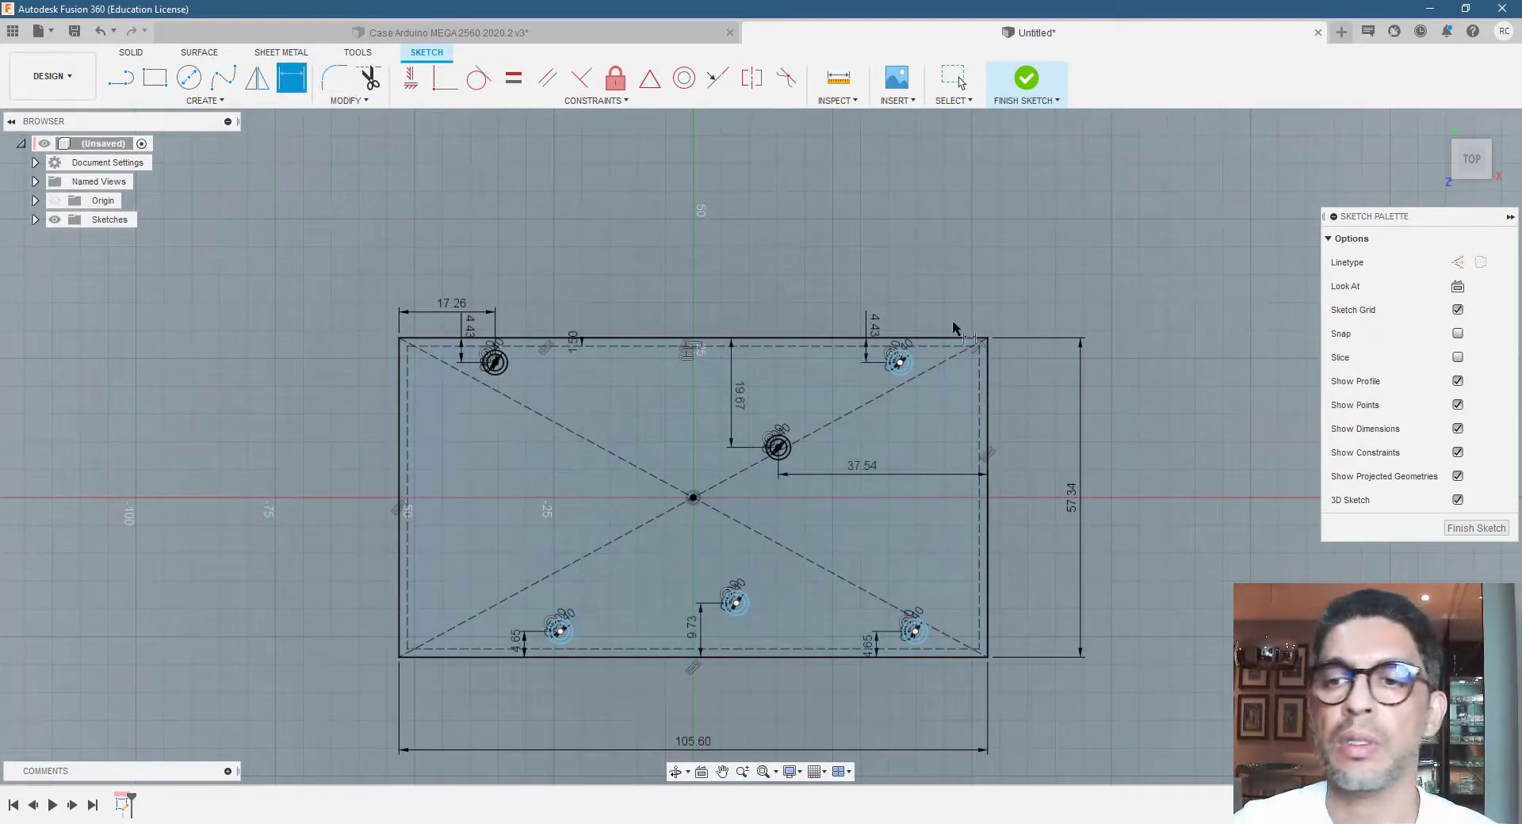
{"action": "left_click", "coordinate": [988, 375]}
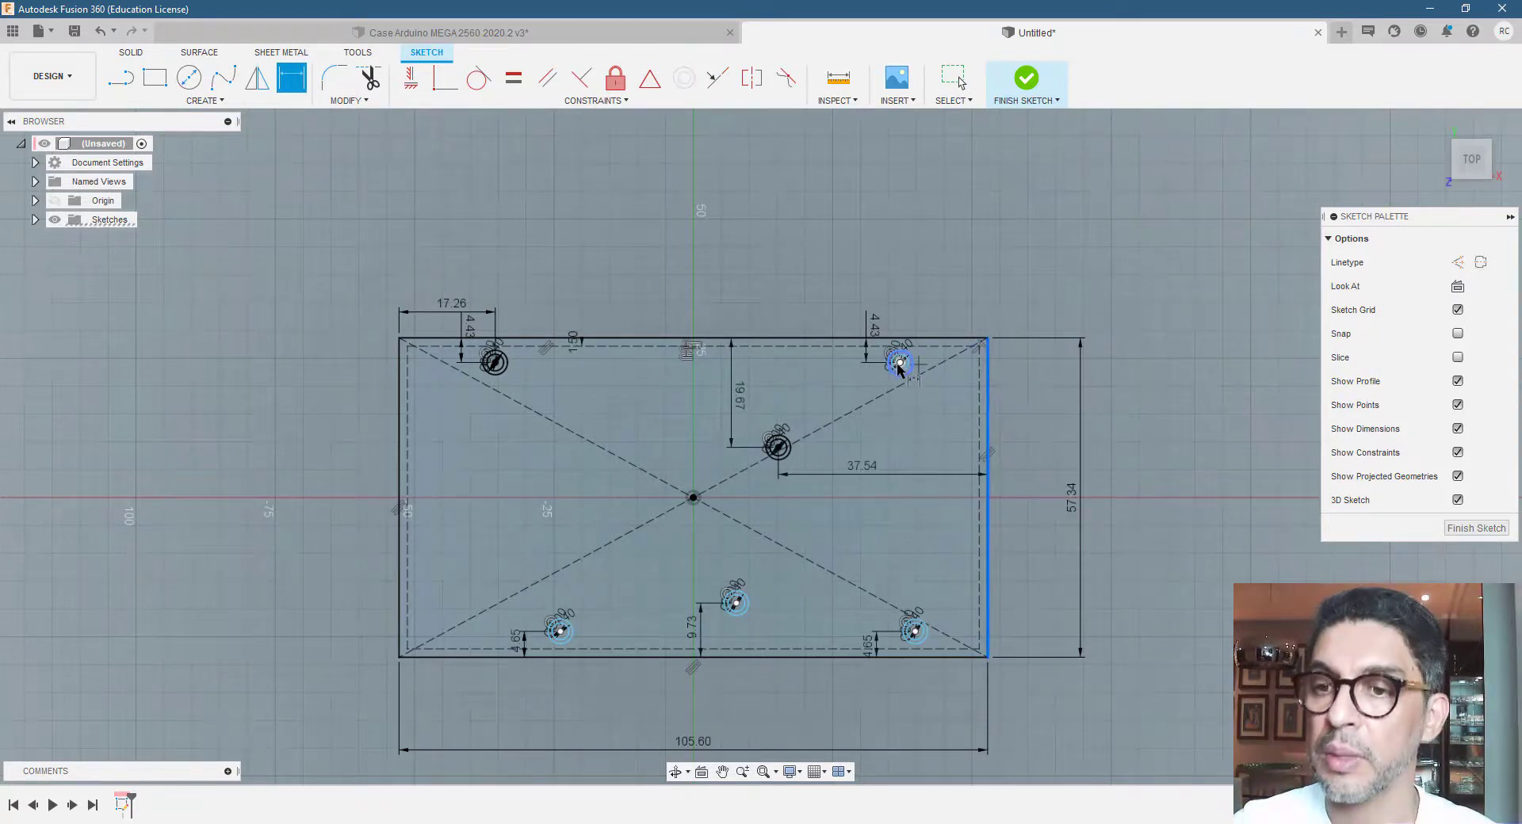
{"action": "left_click", "coordinate": [900, 363]}
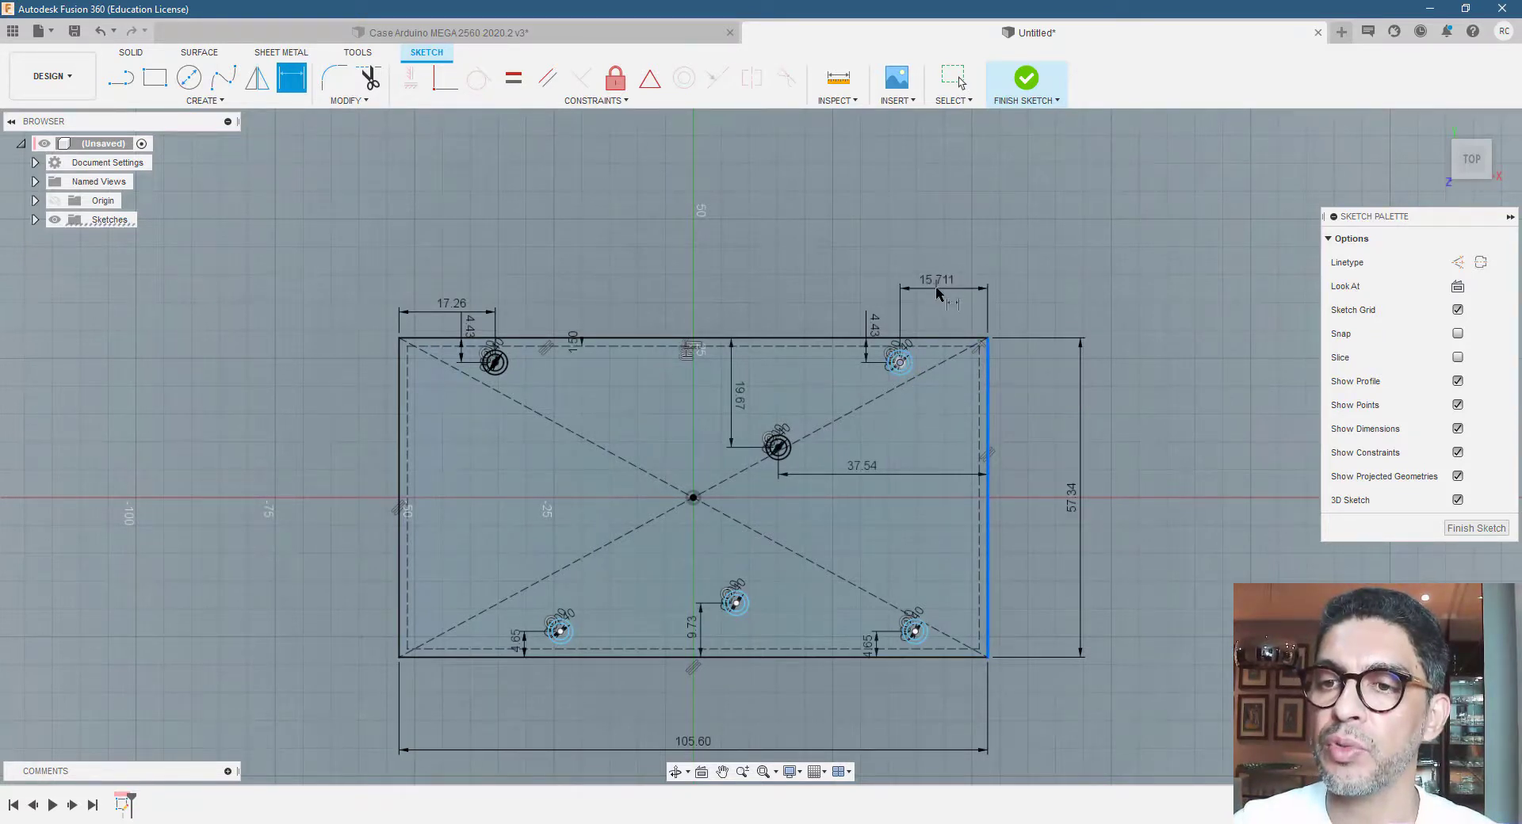
{"action": "left_click", "coordinate": [939, 295]}
{"action": "type", "text": "13.41"}
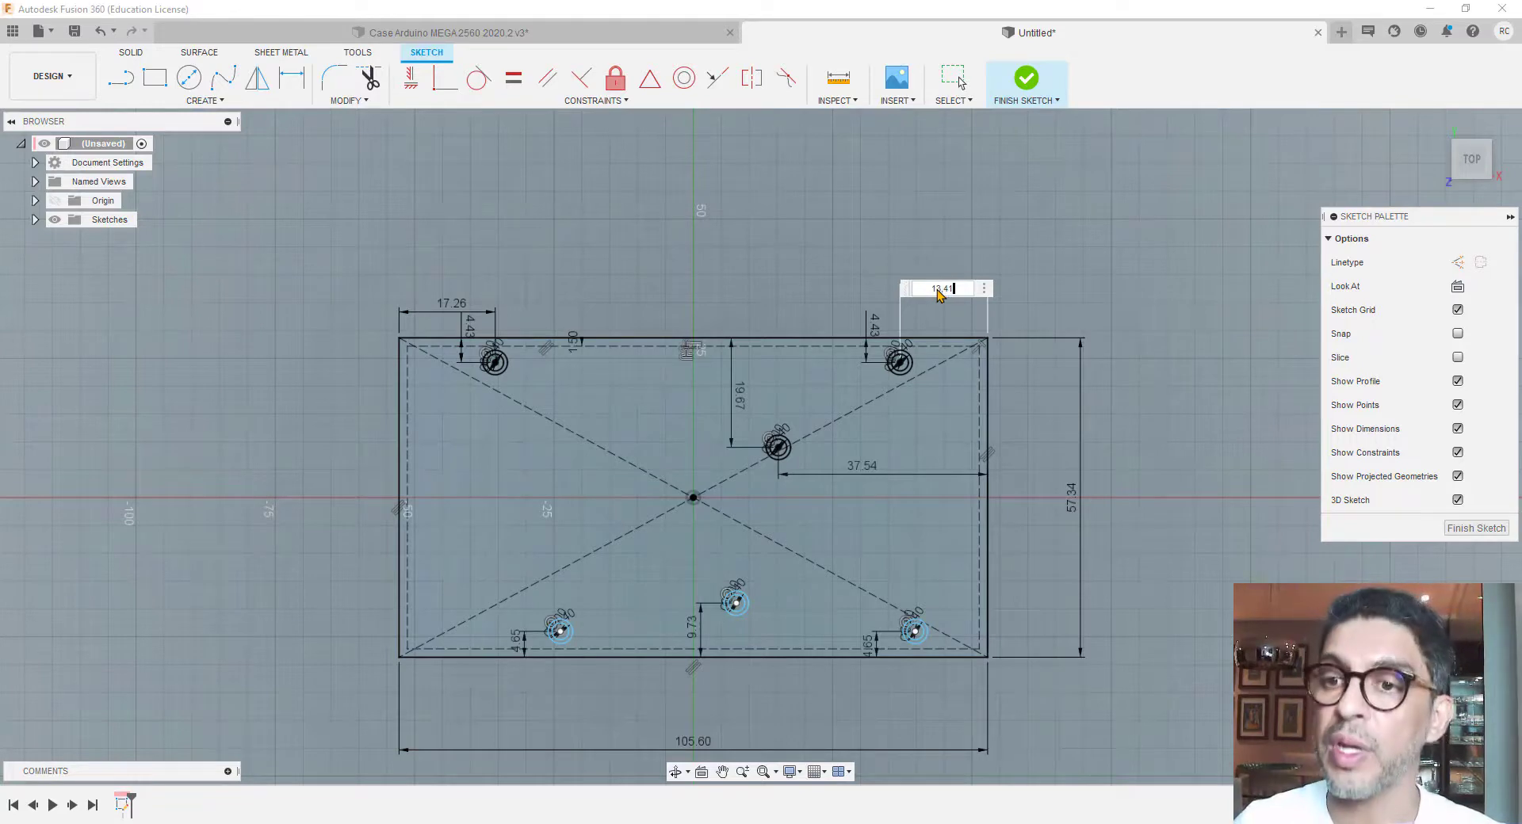
{"action": "key", "text": "Return"}
Dimension the lower-right hole's center 7.06 mm horizontally from the rectangle's right edge
{"action": "scroll", "coordinate": [793, 264], "scroll_direction": "down", "scroll_amount": 1}
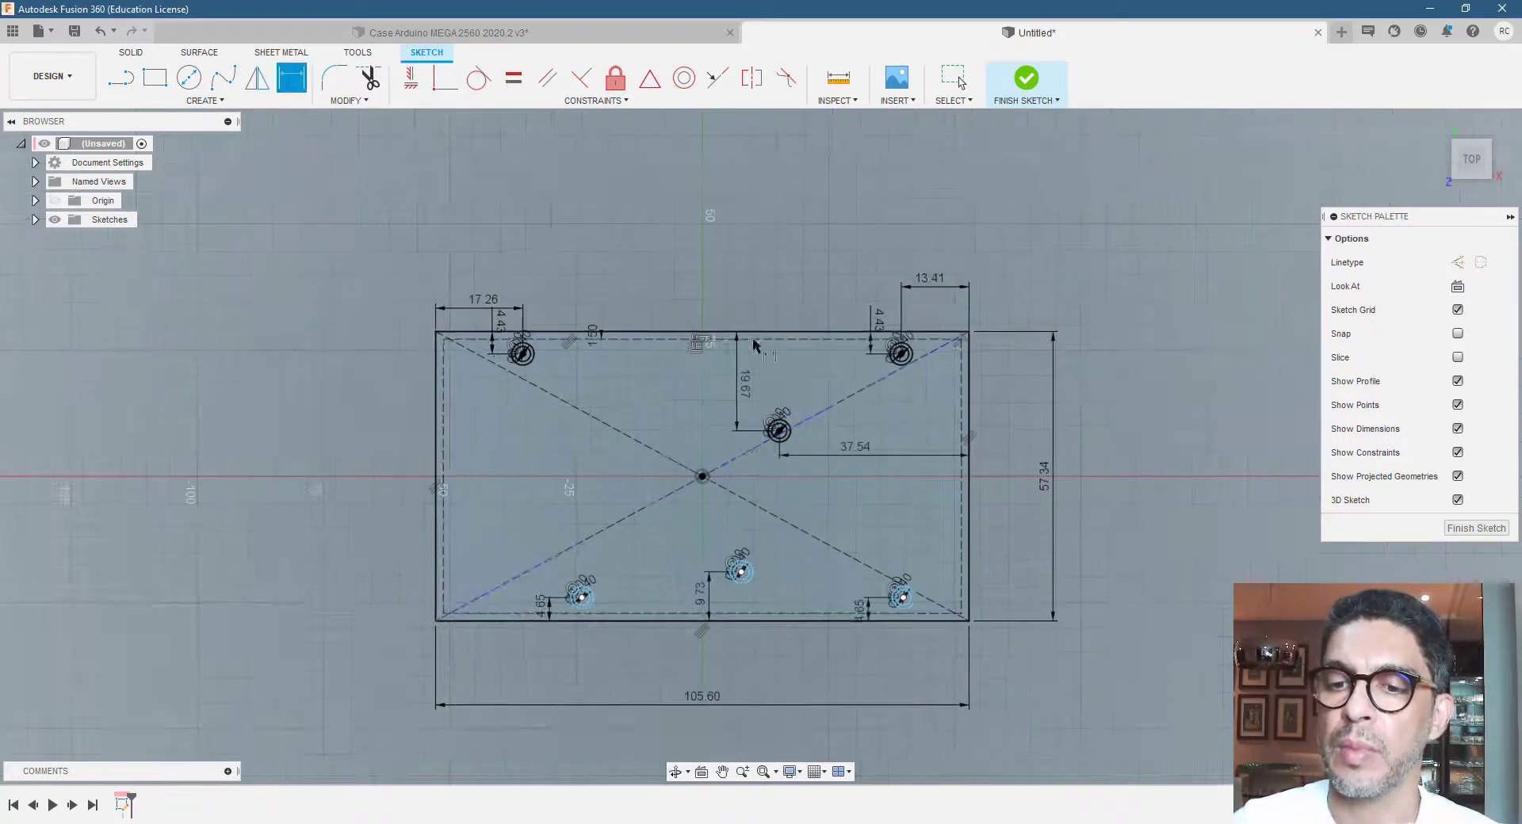
{"action": "scroll", "coordinate": [627, 607], "scroll_direction": "up", "scroll_amount": 3}
{"action": "scroll", "coordinate": [493, 552], "scroll_direction": "down", "scroll_amount": 2}
{"action": "scroll", "coordinate": [882, 648], "scroll_direction": "up", "scroll_amount": 2}
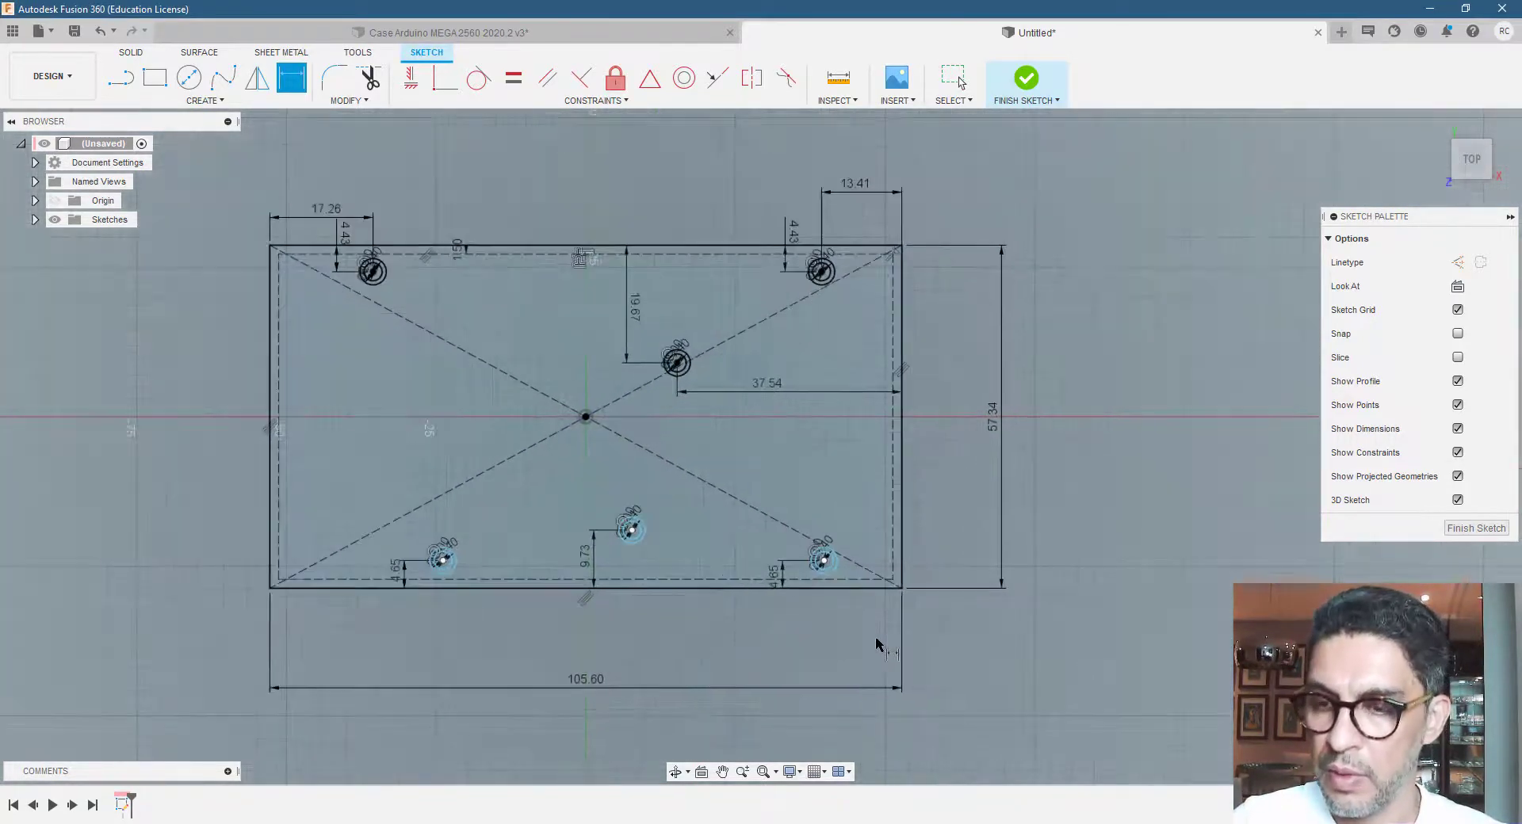
{"action": "left_click", "coordinate": [902, 561]}
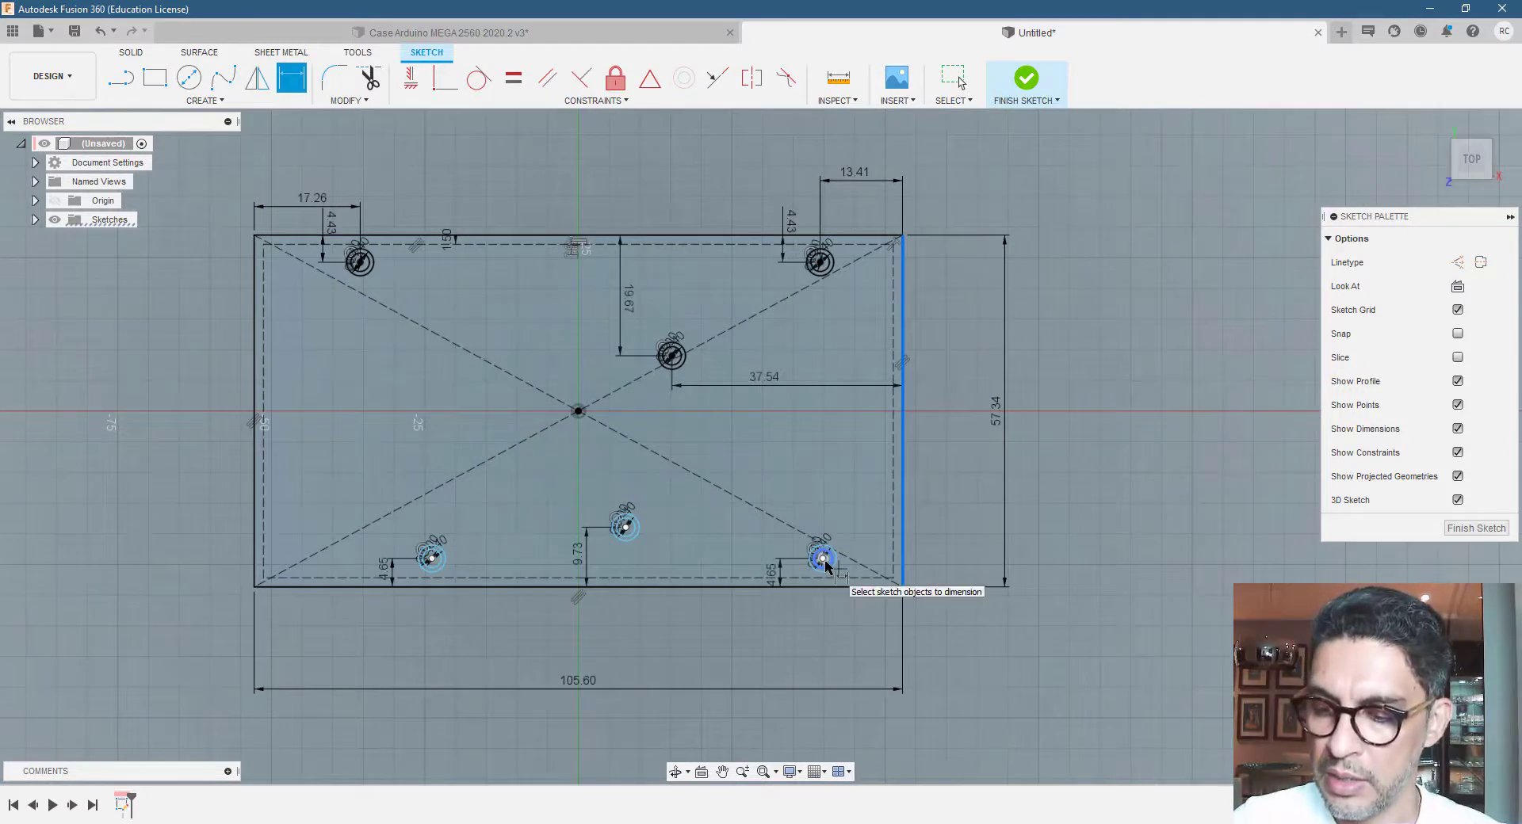
{"action": "left_click", "coordinate": [825, 561]}
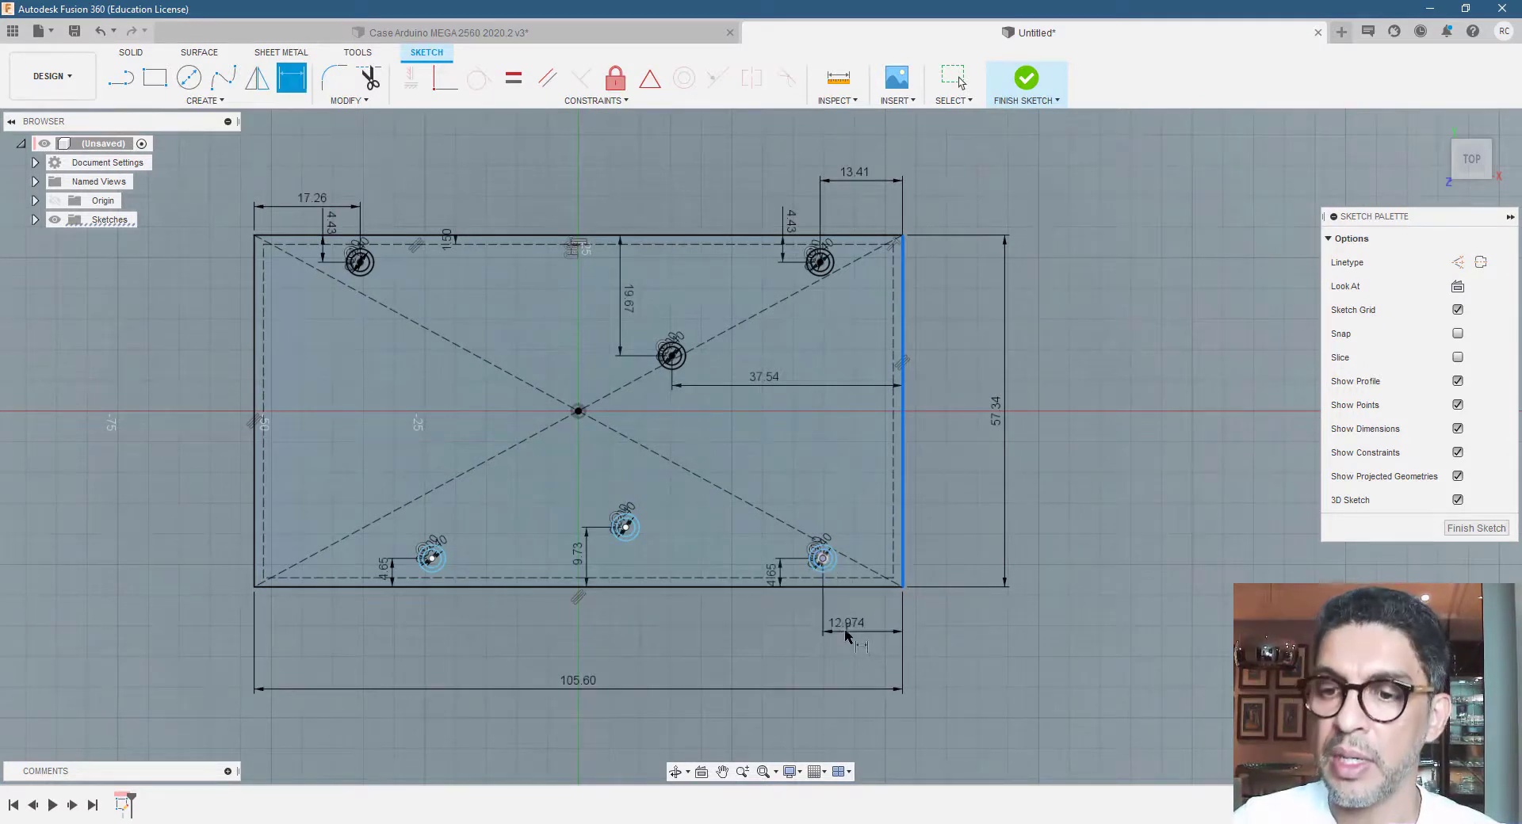
{"action": "left_click", "coordinate": [854, 622]}
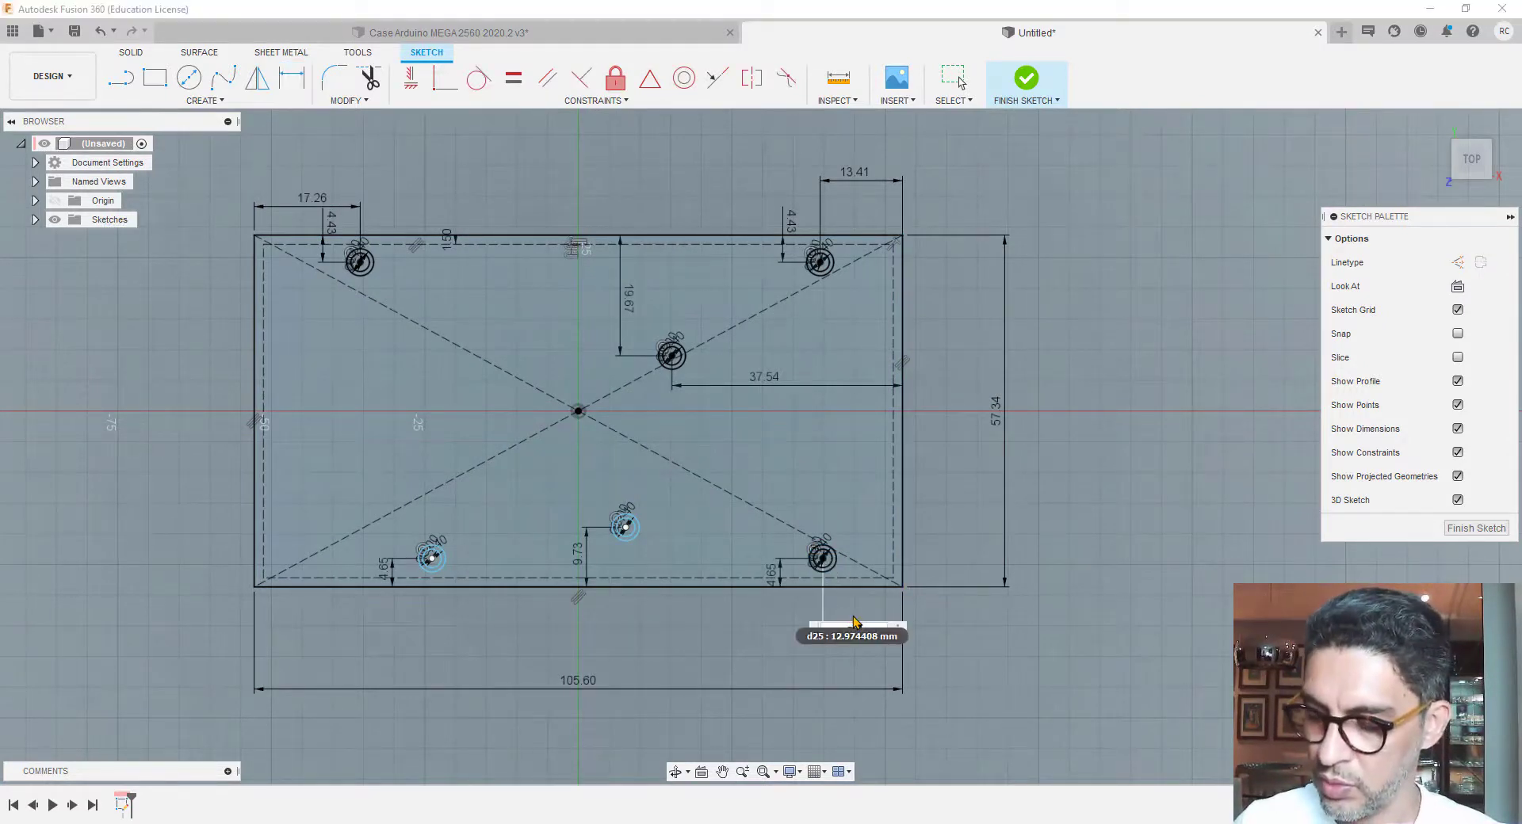
{"action": "type", "text": "7.06"}
{"action": "key", "text": "Return"}
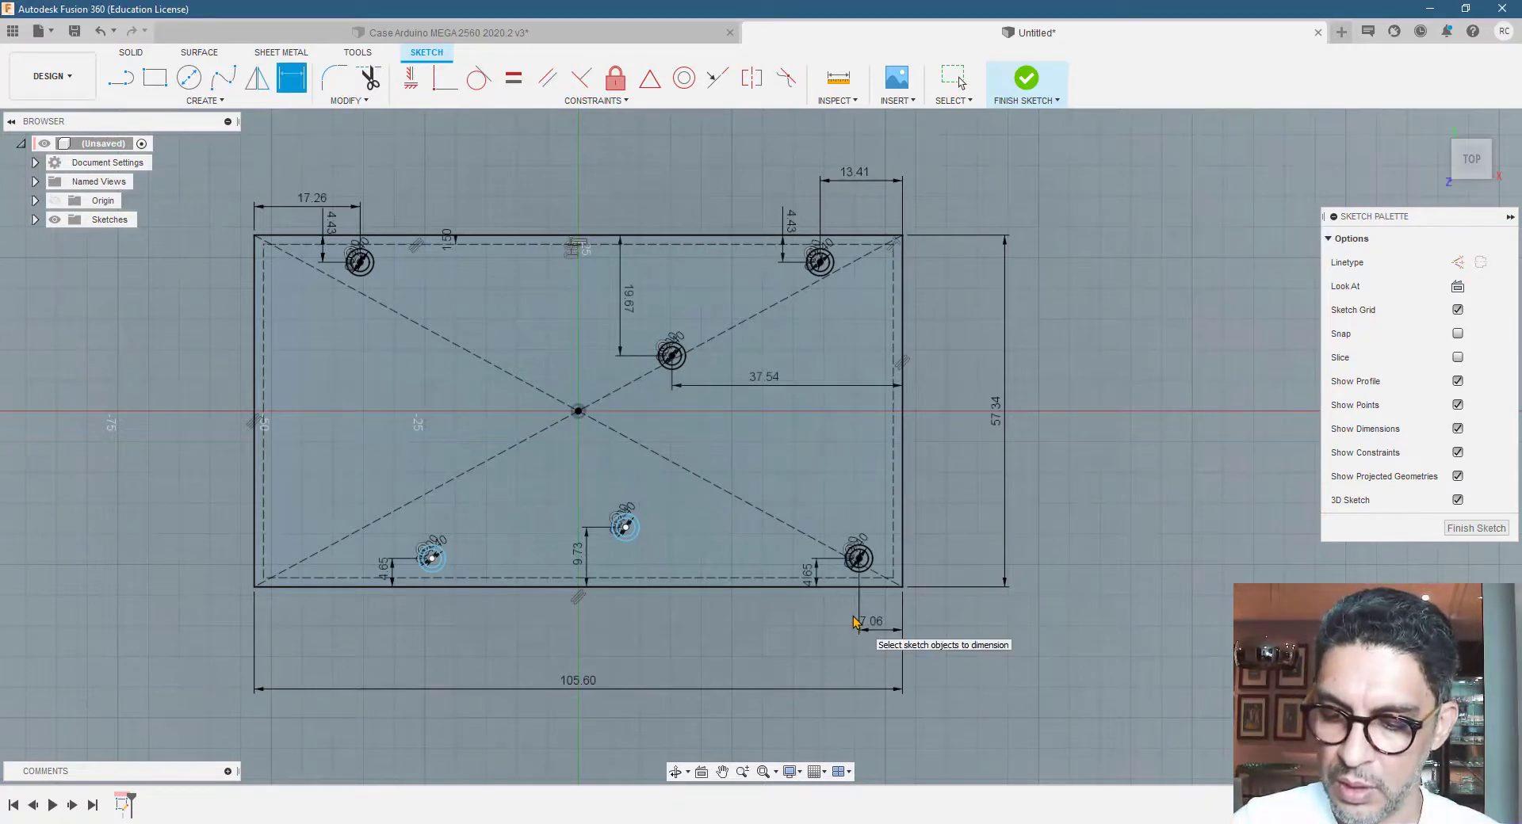
Dimension the lower-middle hole's center 37.54 mm horizontally from the rectangle's right edge
{"action": "left_click", "coordinate": [903, 532]}
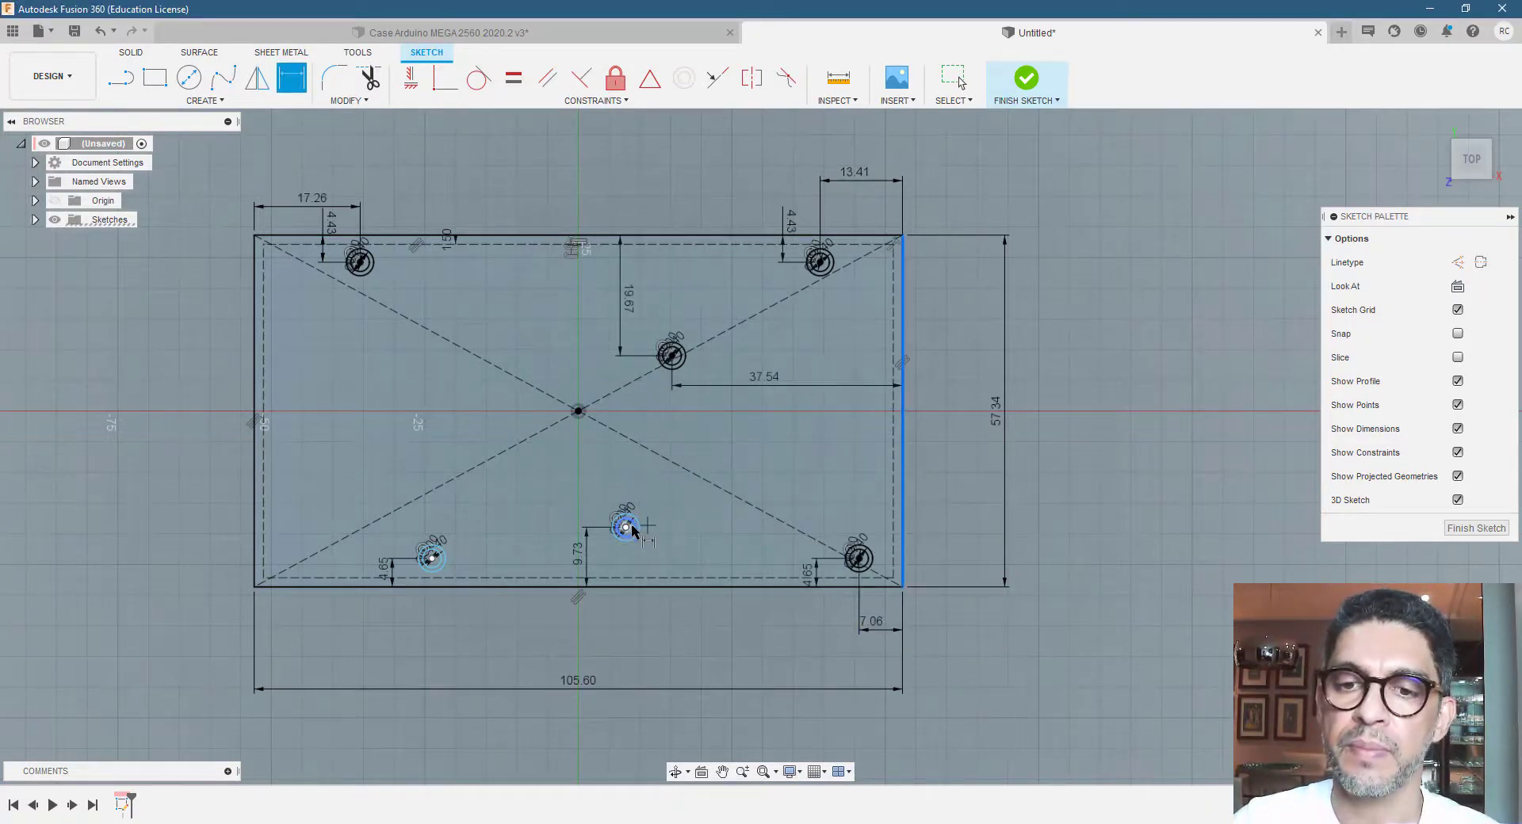
{"action": "left_click", "coordinate": [626, 527]}
{"action": "left_click", "coordinate": [757, 493]}
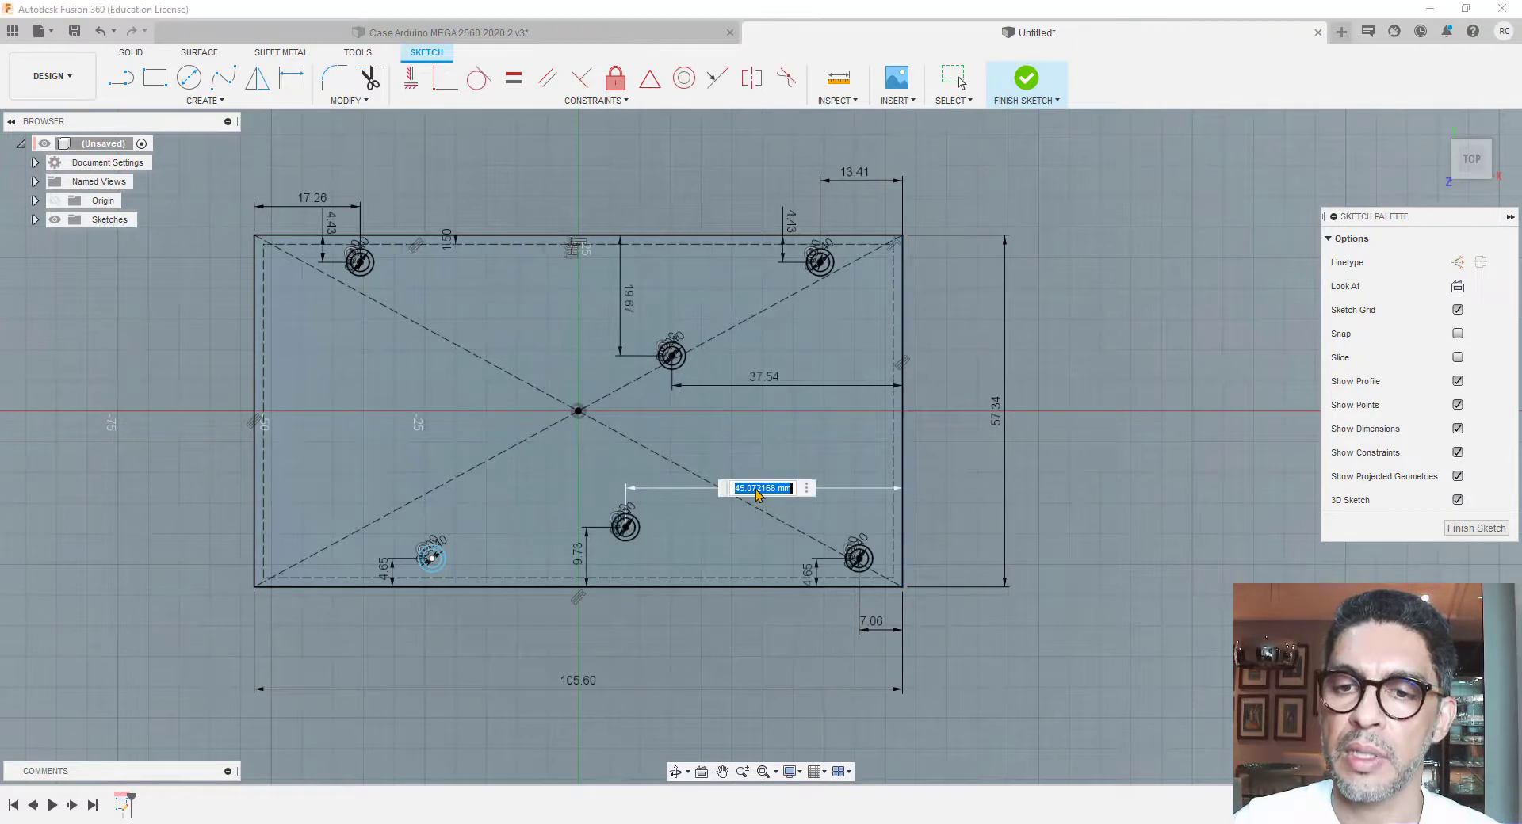
{"action": "type", "text": "37.54"}
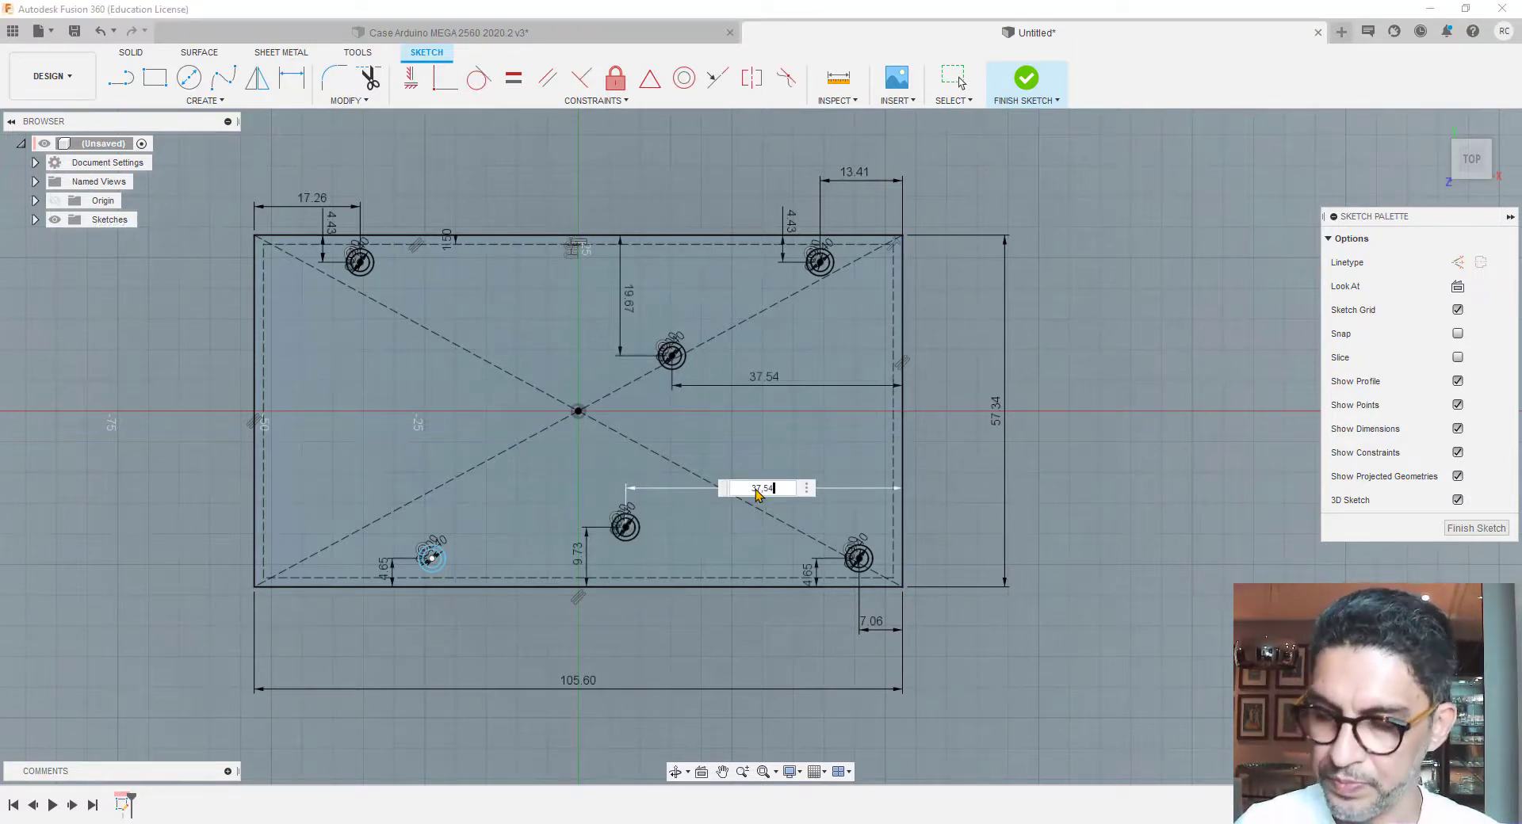
{"action": "key", "text": "Return"}
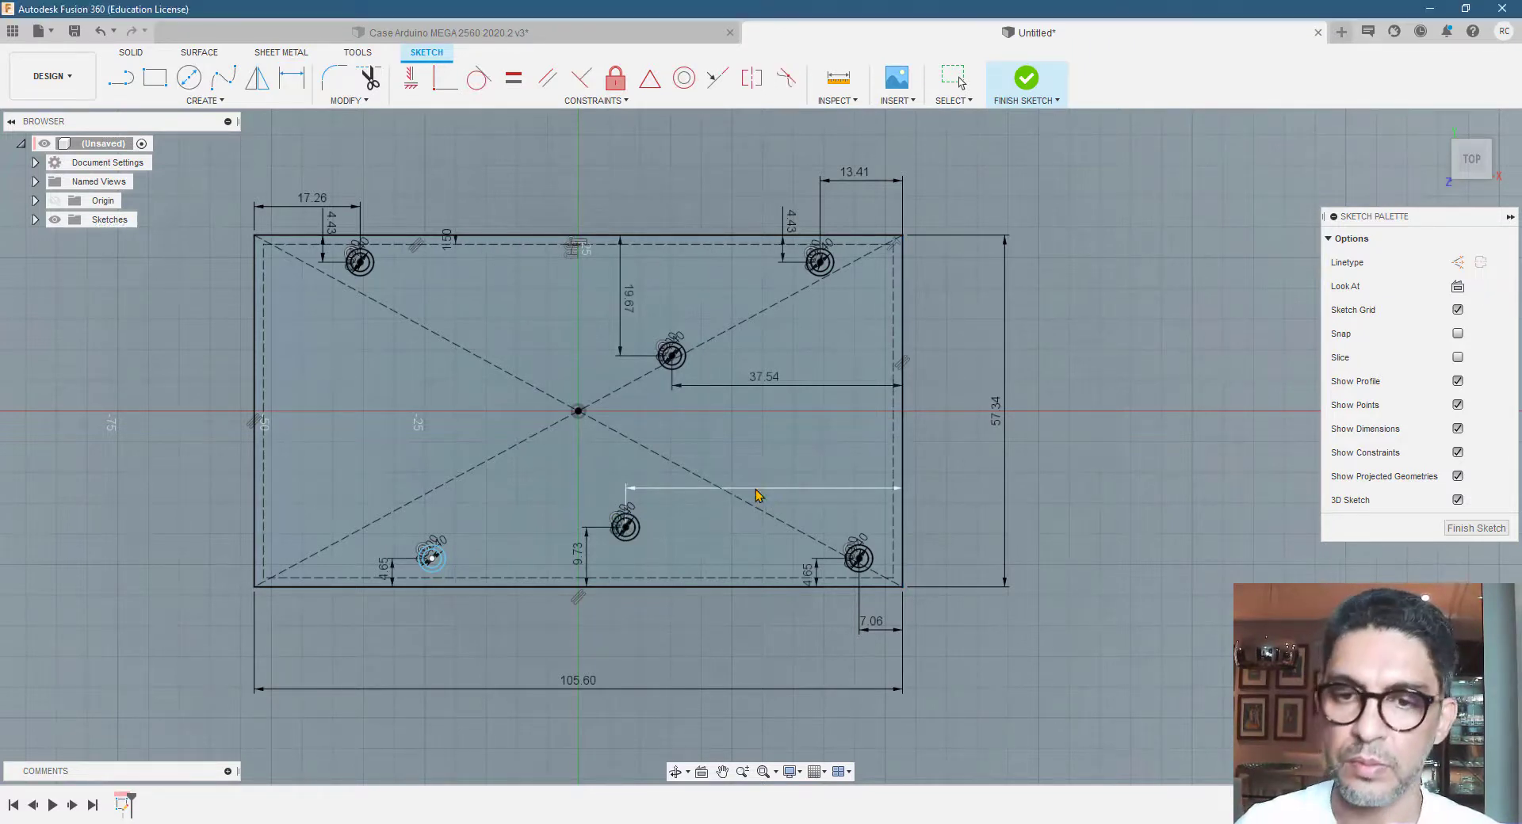
Dimension the lower-left hole's center 15.99 mm horizontally from the rectangle's left edge
{"action": "scroll", "coordinate": [810, 507], "scroll_direction": "down", "scroll_amount": 1}
{"action": "key", "text": "d"}
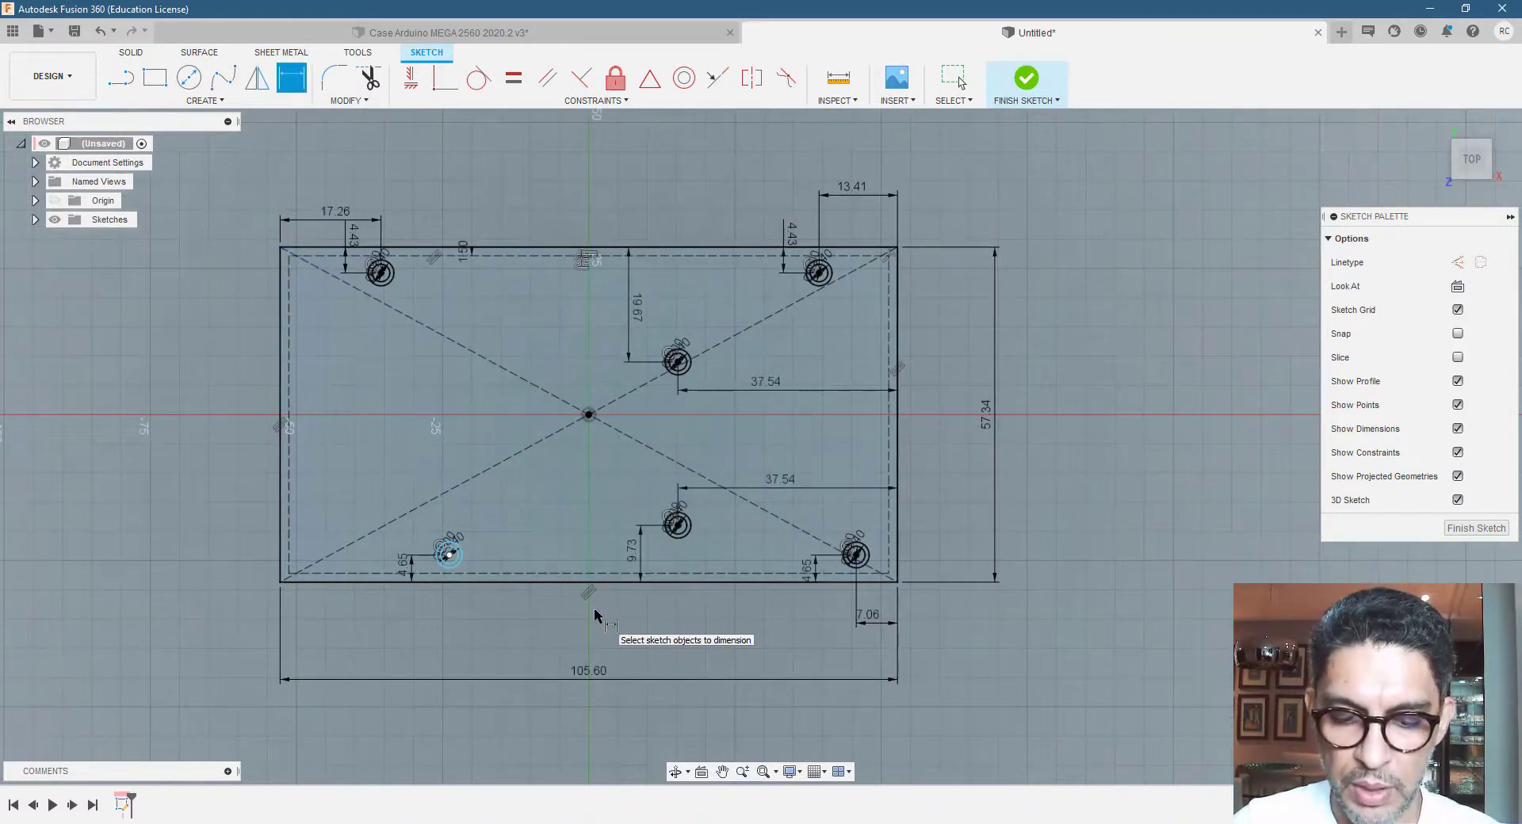
{"action": "left_click", "coordinate": [286, 551]}
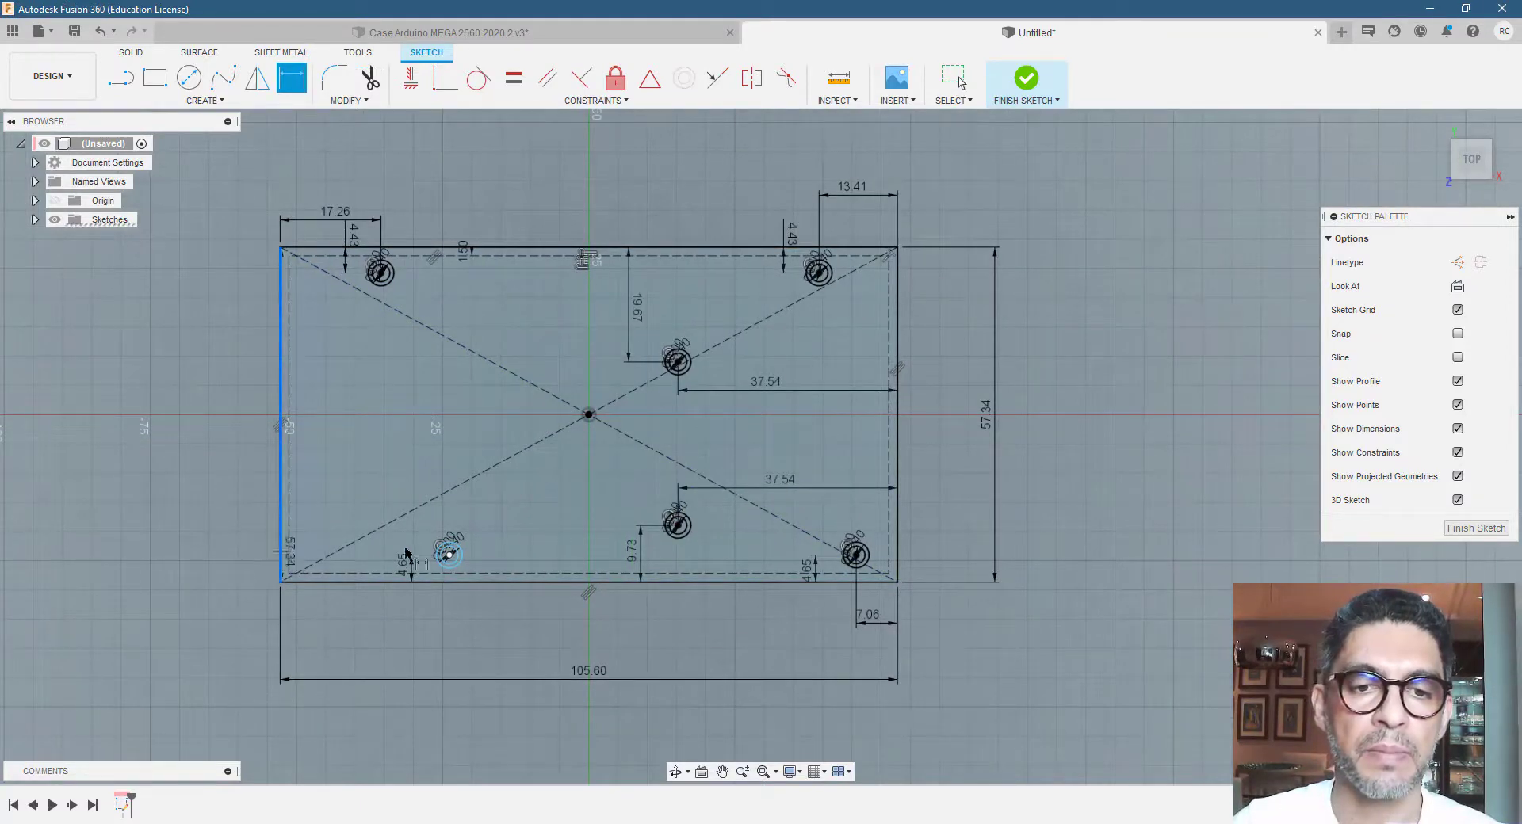
{"action": "left_click", "coordinate": [447, 557]}
{"action": "left_click", "coordinate": [358, 606]}
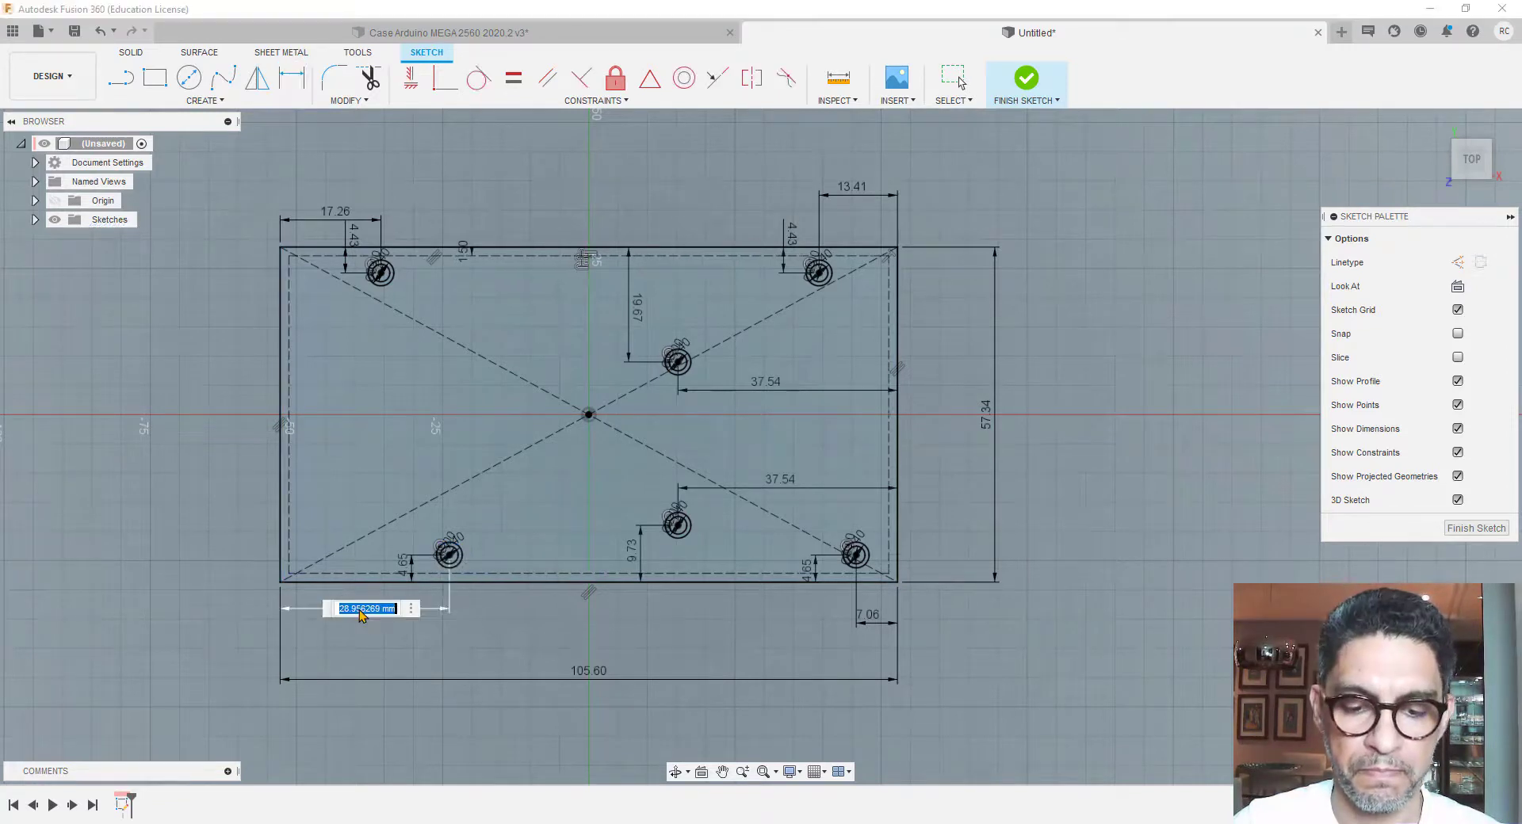
{"action": "type", "text": "15.9"}
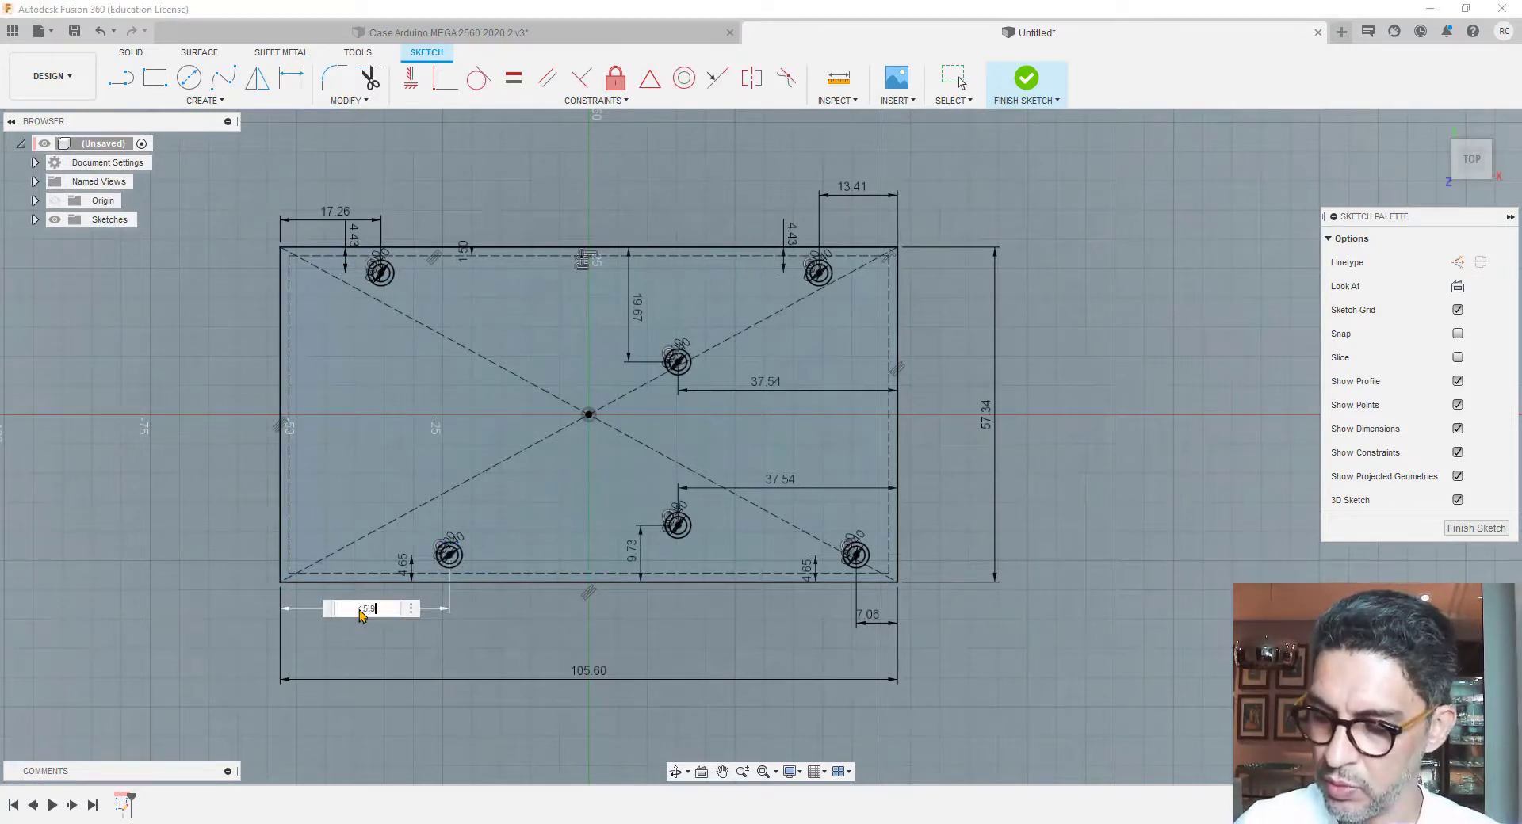
{"action": "type", "text": "9"}
{"action": "key", "text": "Return"}
{"action": "scroll", "coordinate": [486, 571], "scroll_direction": "down", "scroll_amount": 1}
{"action": "scroll", "coordinate": [340, 576], "scroll_direction": "up", "scroll_amount": 2}
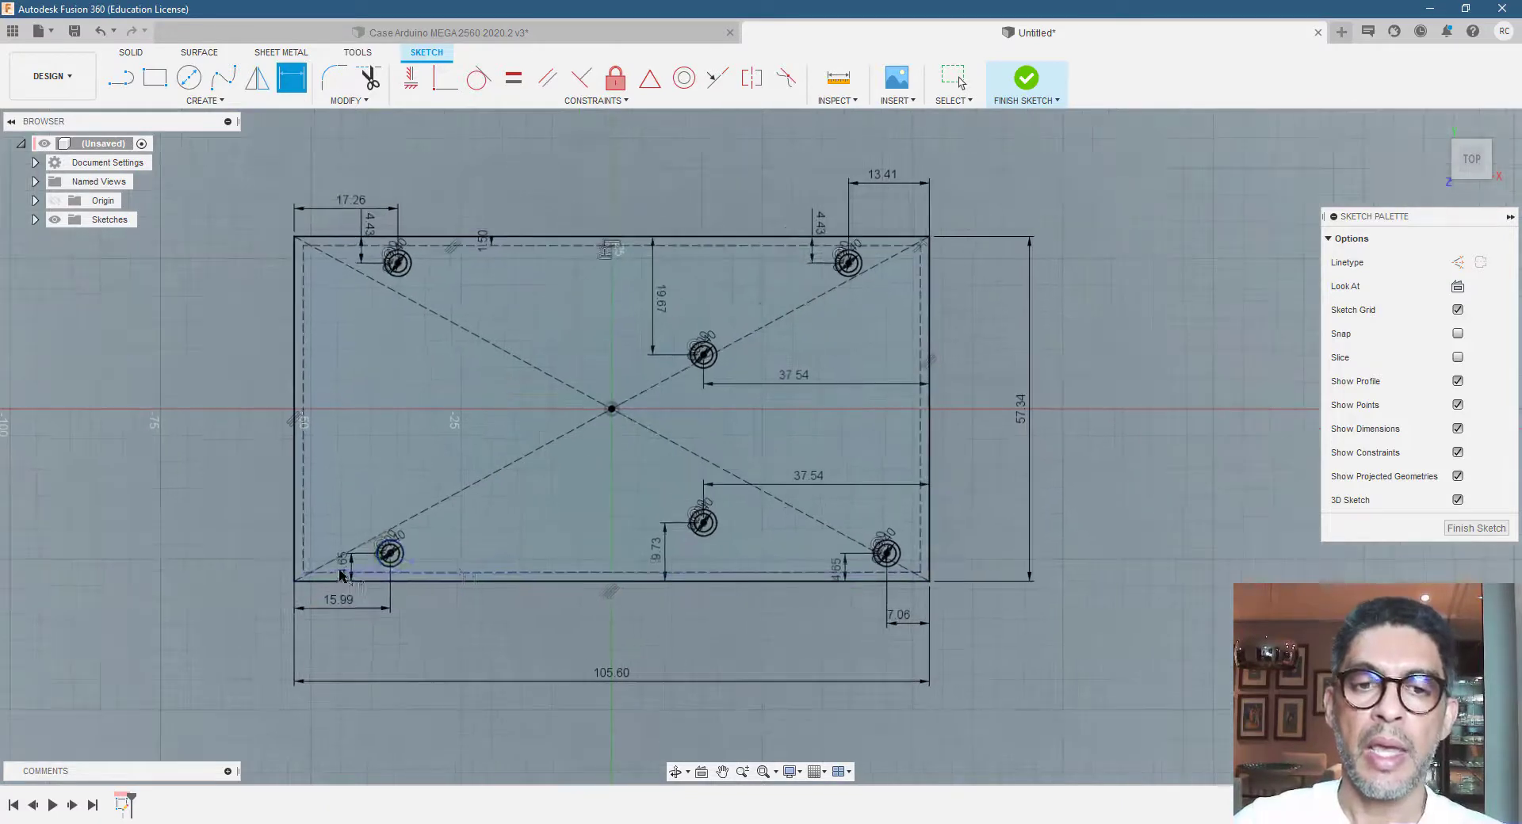
{"action": "scroll", "coordinate": [476, 574], "scroll_direction": "down", "scroll_amount": 3}
{"action": "scroll", "coordinate": [486, 503], "scroll_direction": "up", "scroll_amount": 3}
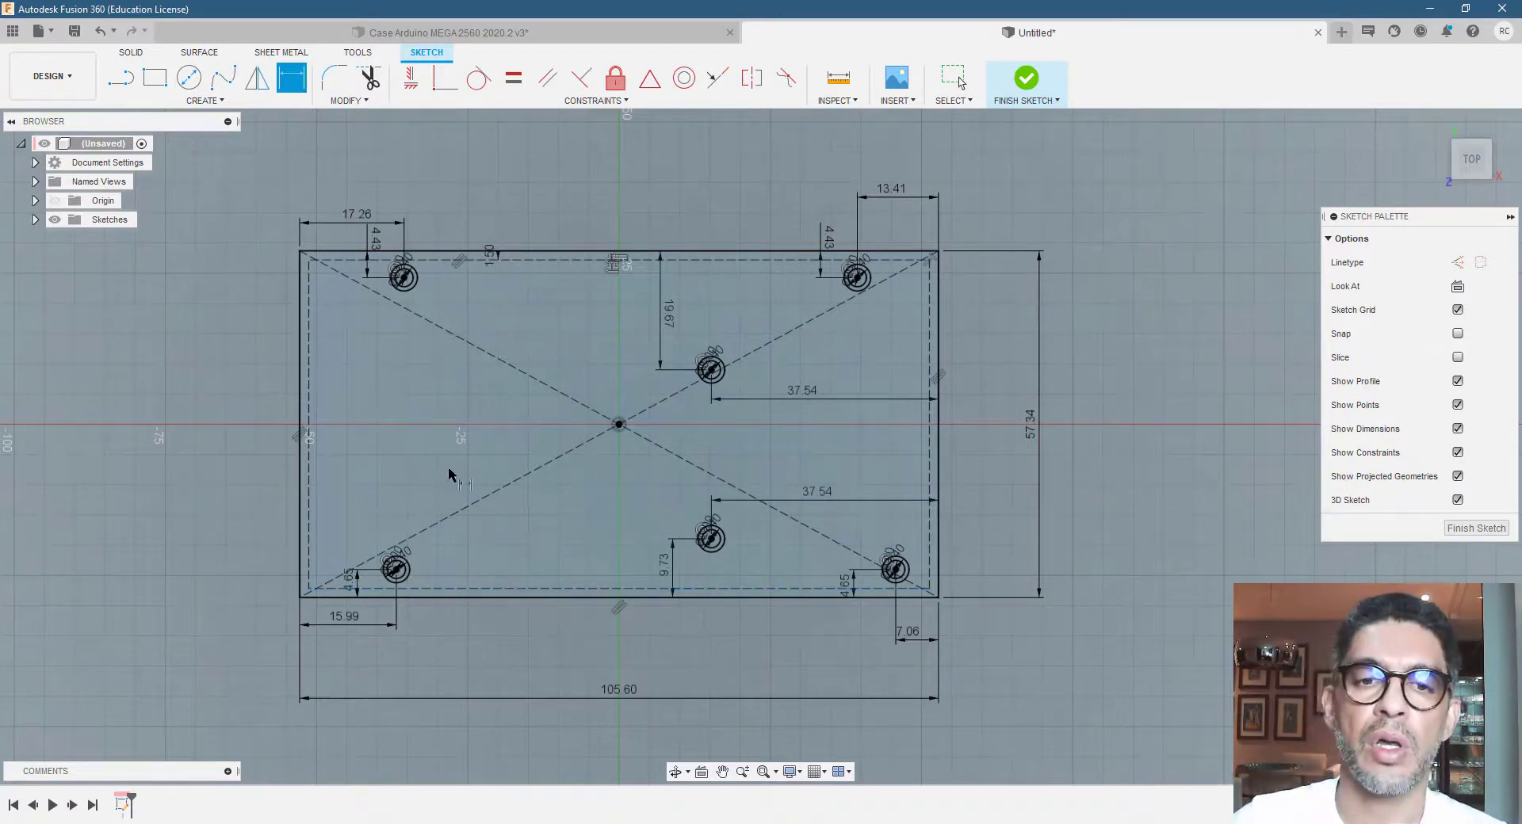
{"action": "key", "text": "Escape"}
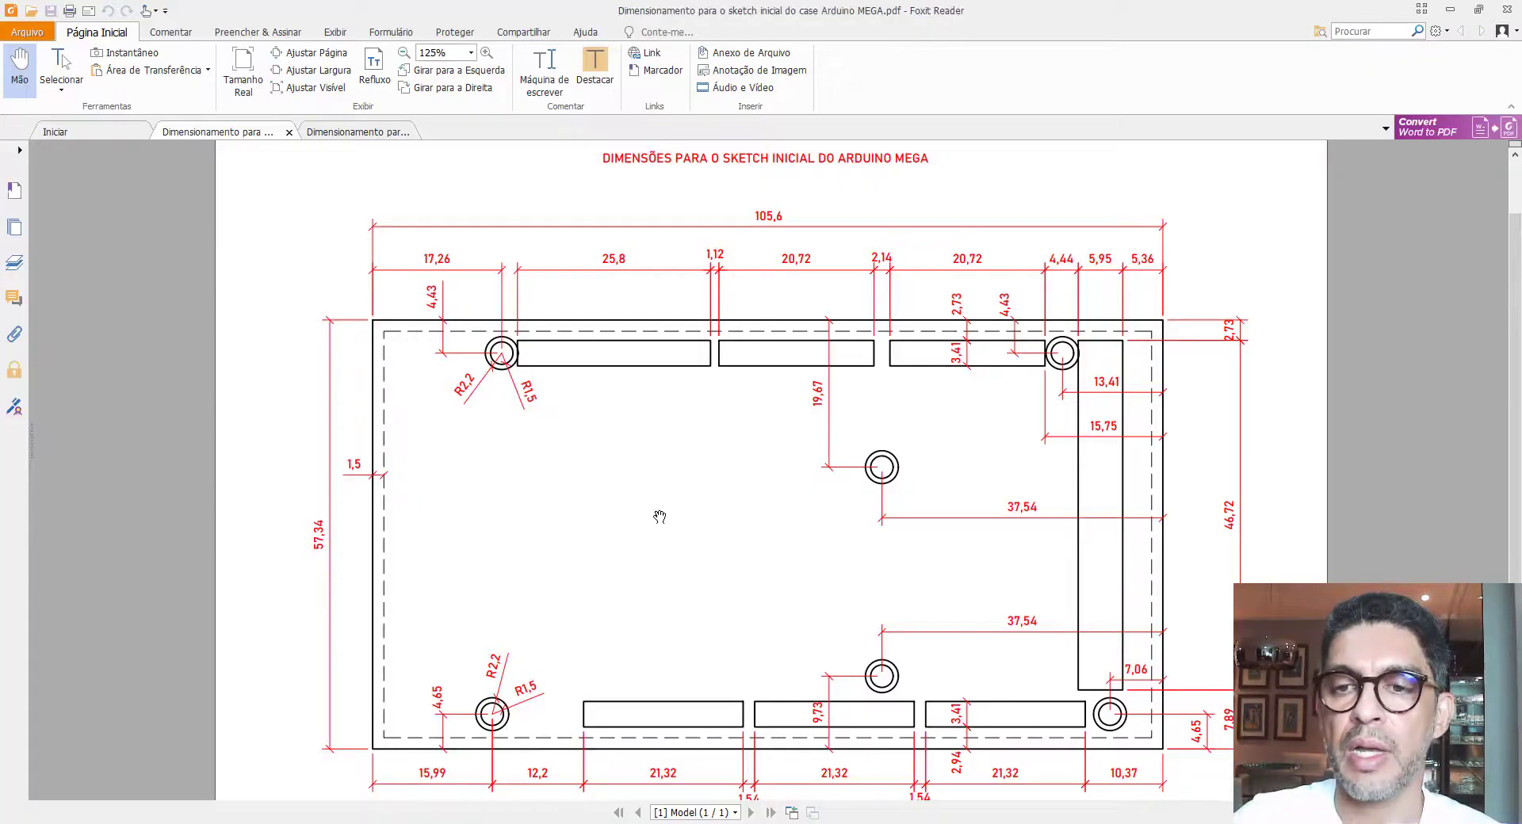
Check the slot layout in the Foxit Reader PDF and sketch three horizontal rectangles in a row between the two upper corner holes
{"action": "scroll", "coordinate": [666, 511], "scroll_direction": "down", "scroll_amount": 1}
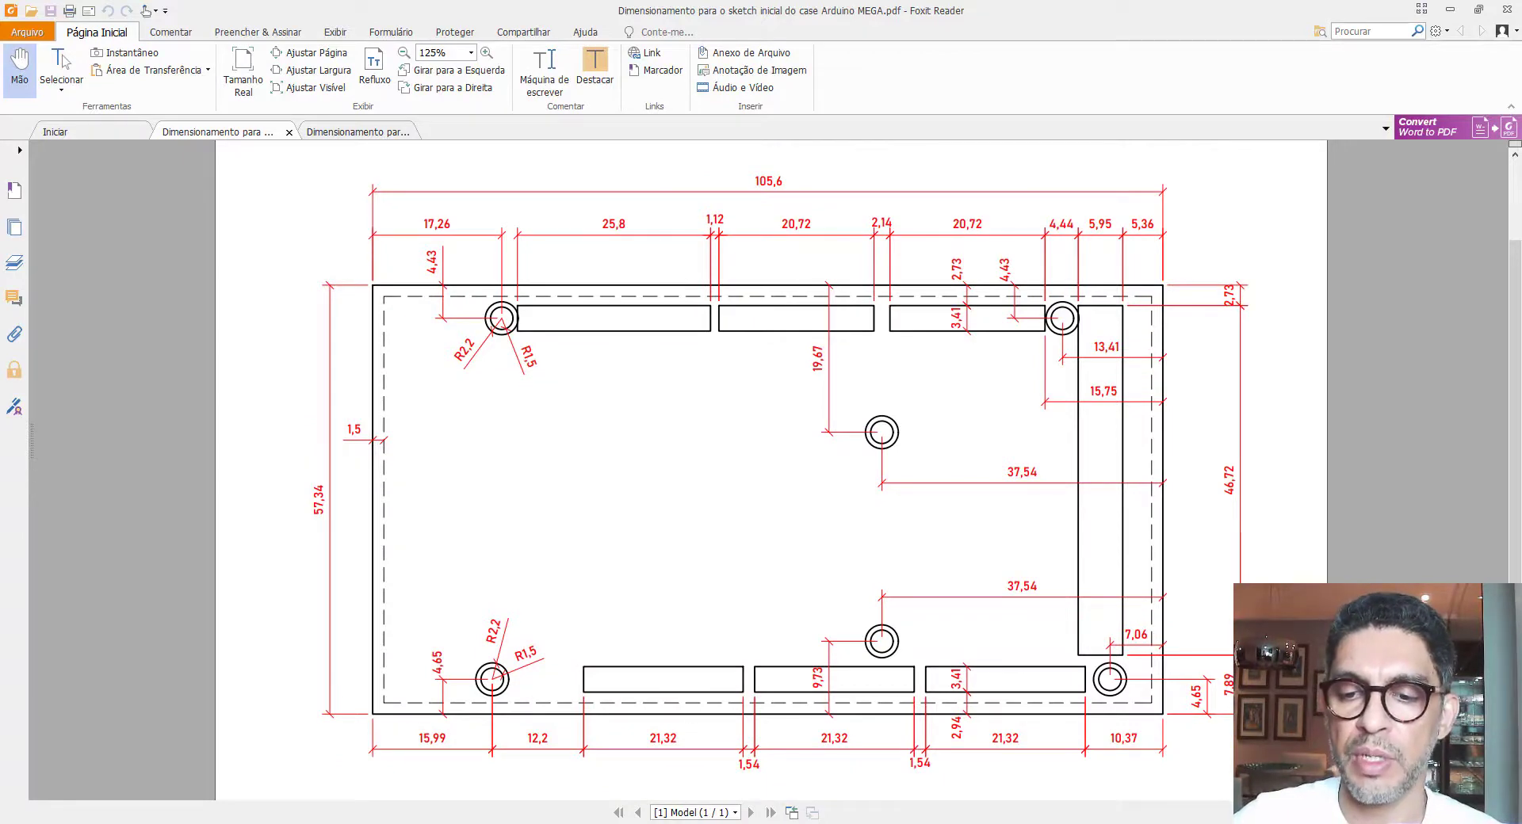
{"action": "left_click", "coordinate": [837, 765]}
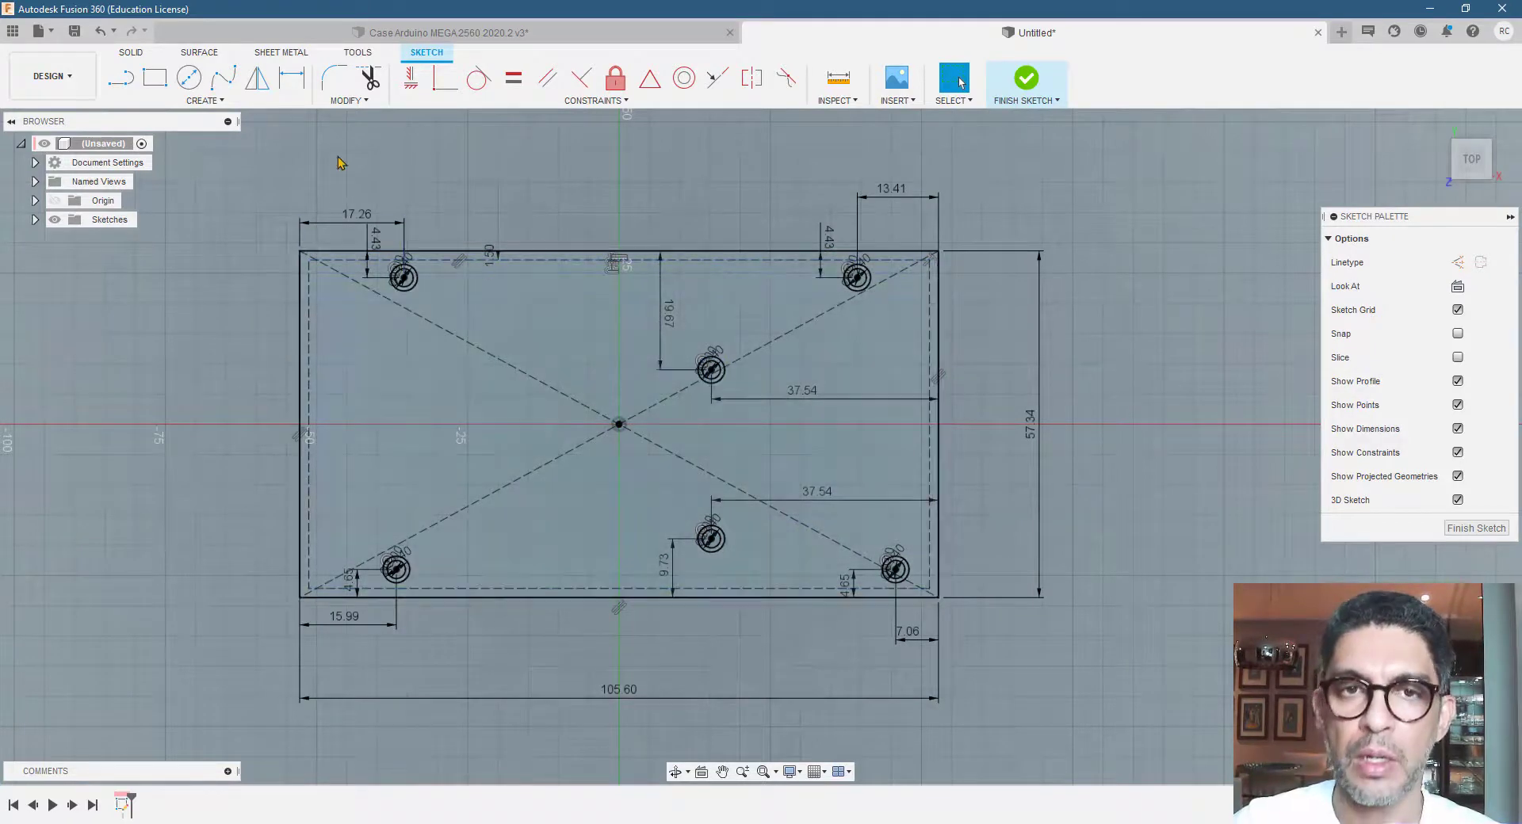
{"action": "left_click", "coordinate": [154, 77]}
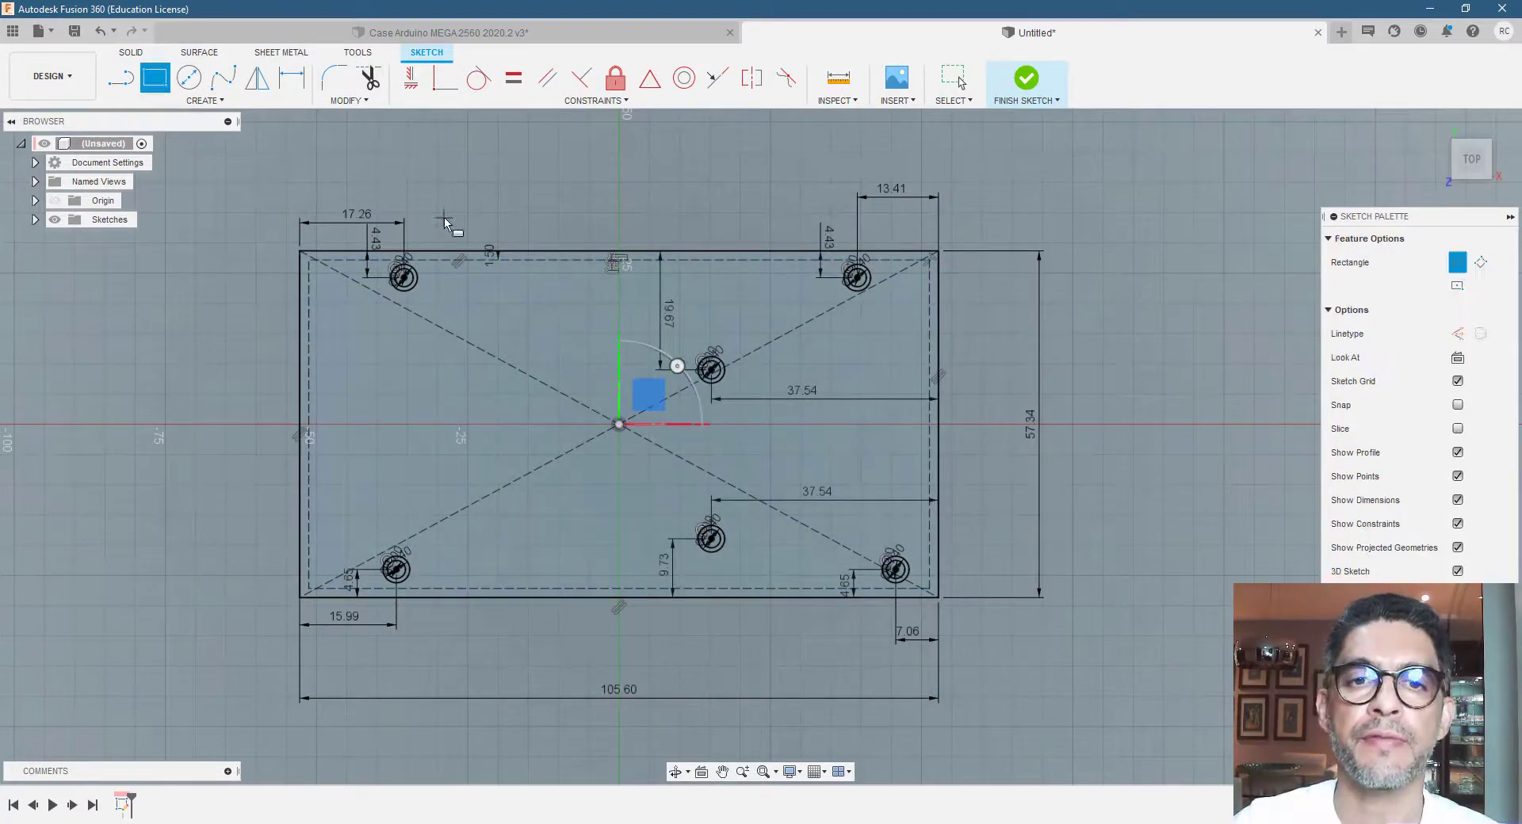
{"action": "left_click", "coordinate": [428, 270]}
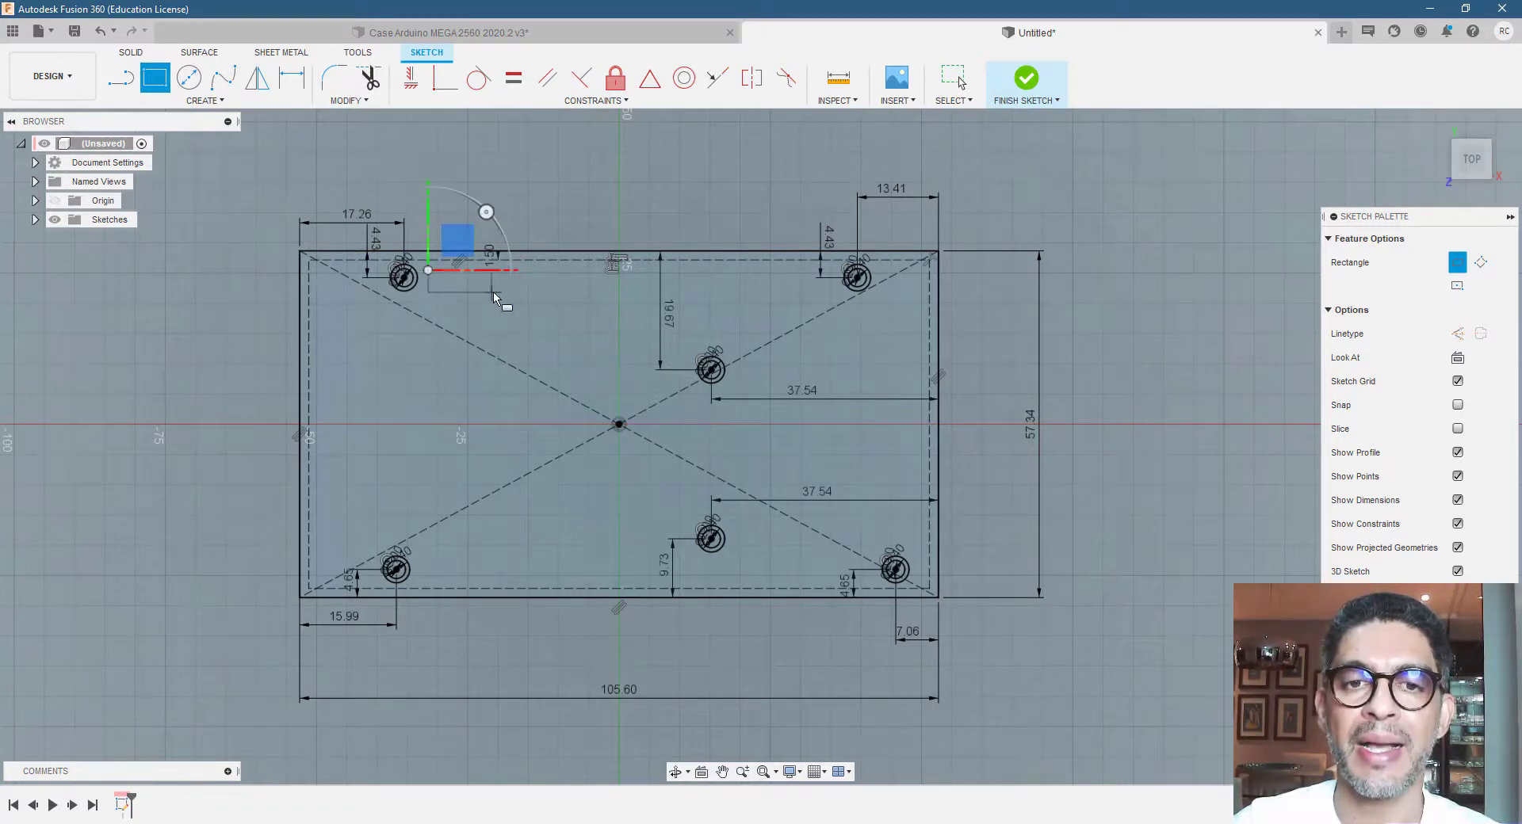
{"action": "left_click", "coordinate": [565, 295]}
{"action": "scroll", "coordinate": [594, 295], "scroll_direction": "up", "scroll_amount": 4}
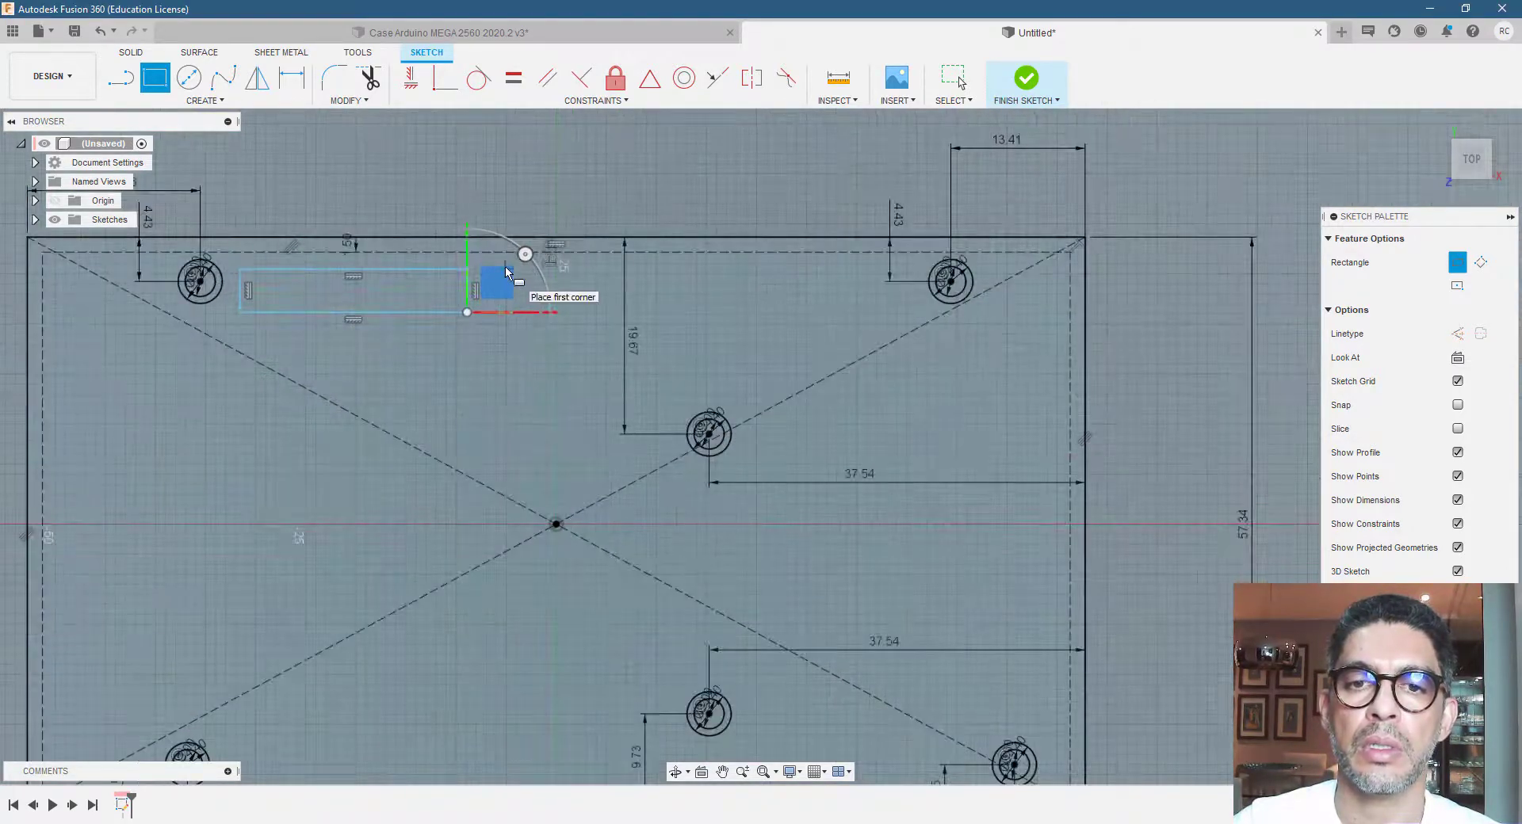
{"action": "left_click", "coordinate": [505, 269]}
{"action": "left_click", "coordinate": [702, 316]}
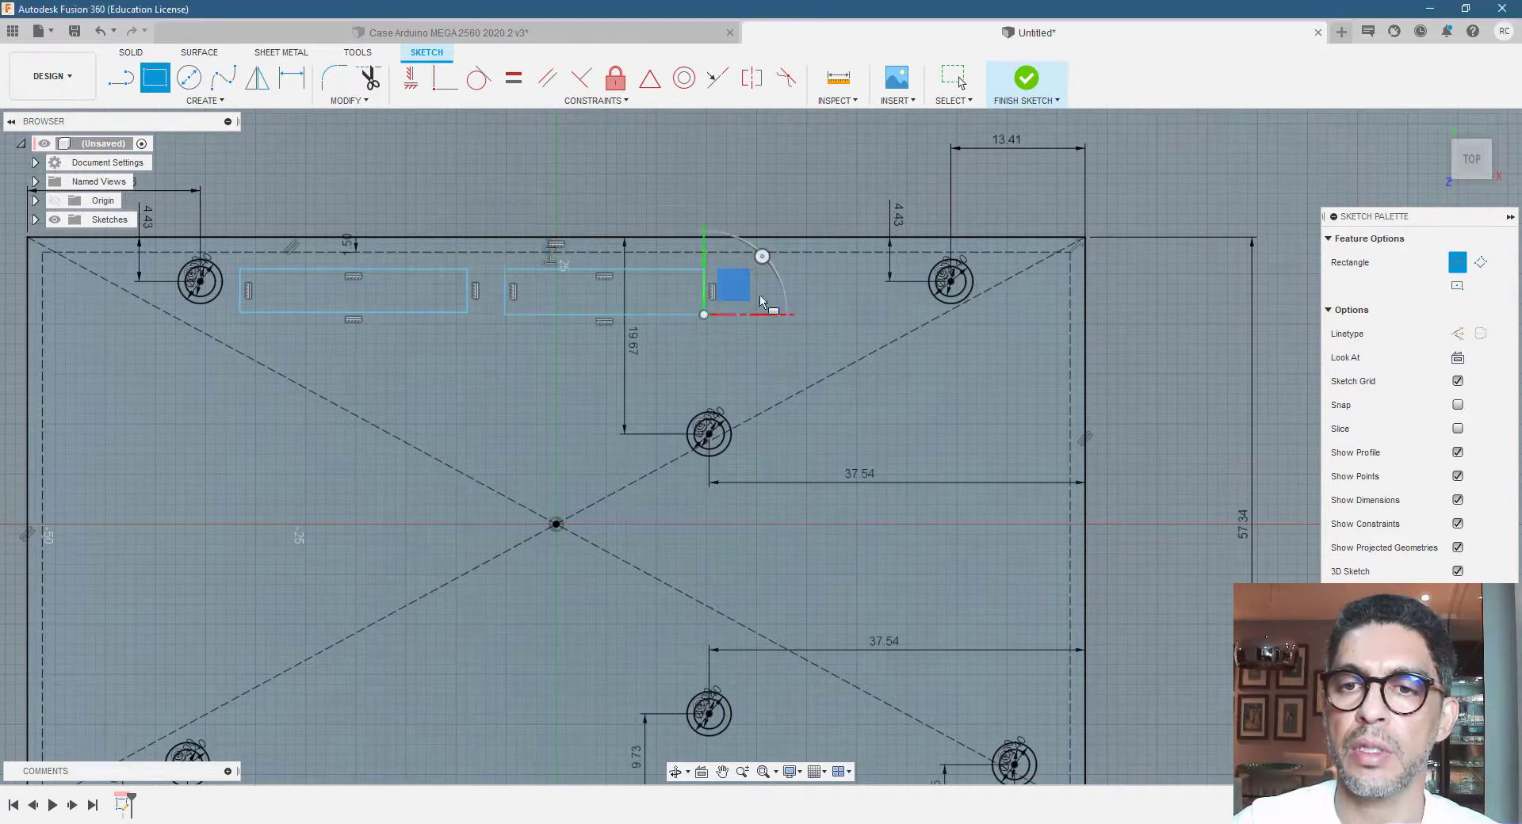
{"action": "left_click", "coordinate": [754, 268]}
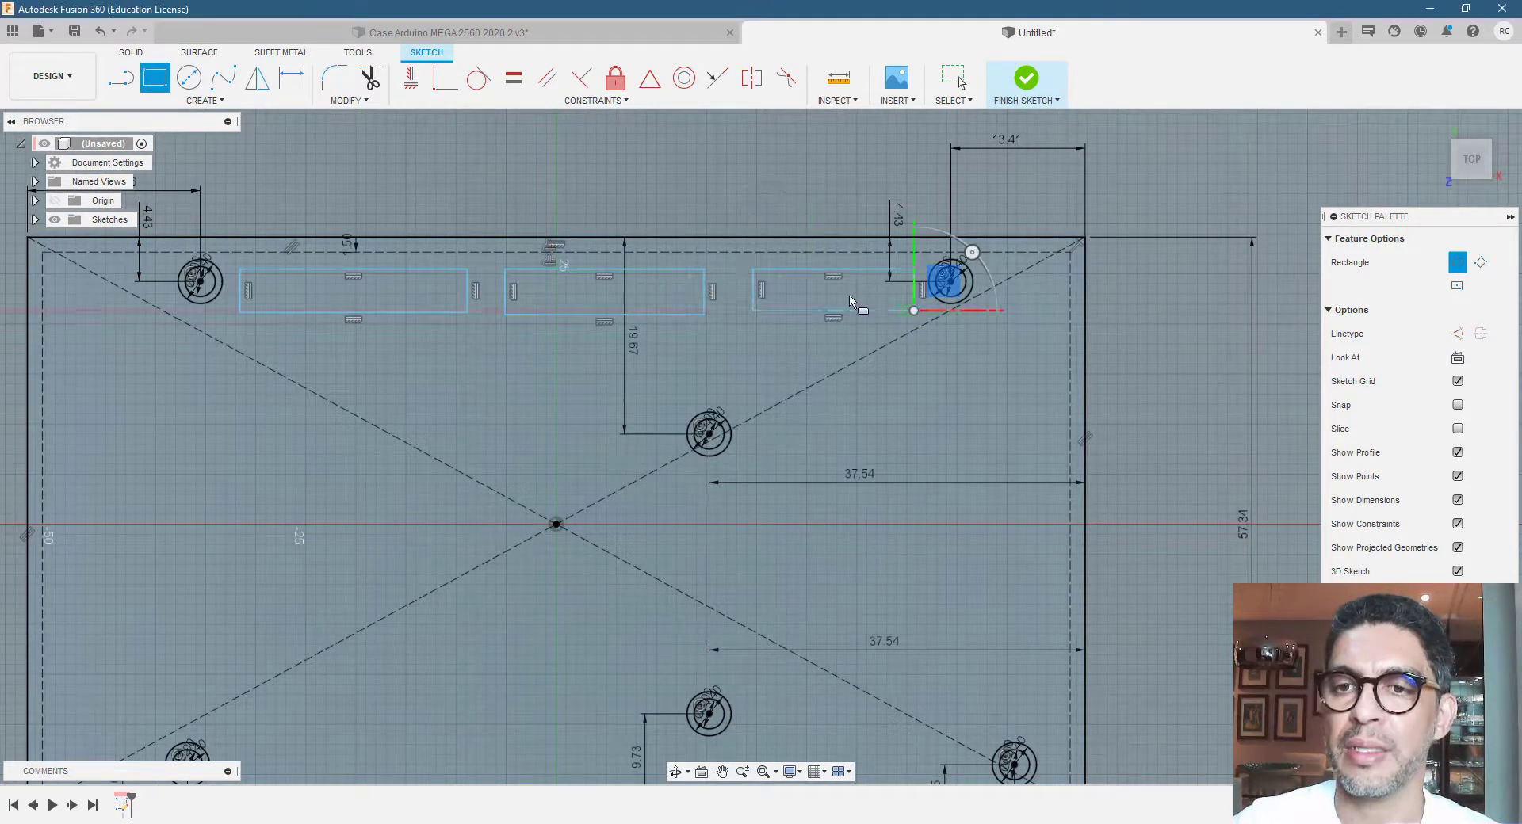
Sketch a tall, narrow vertical rectangle along the board outline's right edge, between the upper-right and lower-right corner holes
{"action": "scroll", "coordinate": [849, 306], "scroll_direction": "down", "scroll_amount": 4}
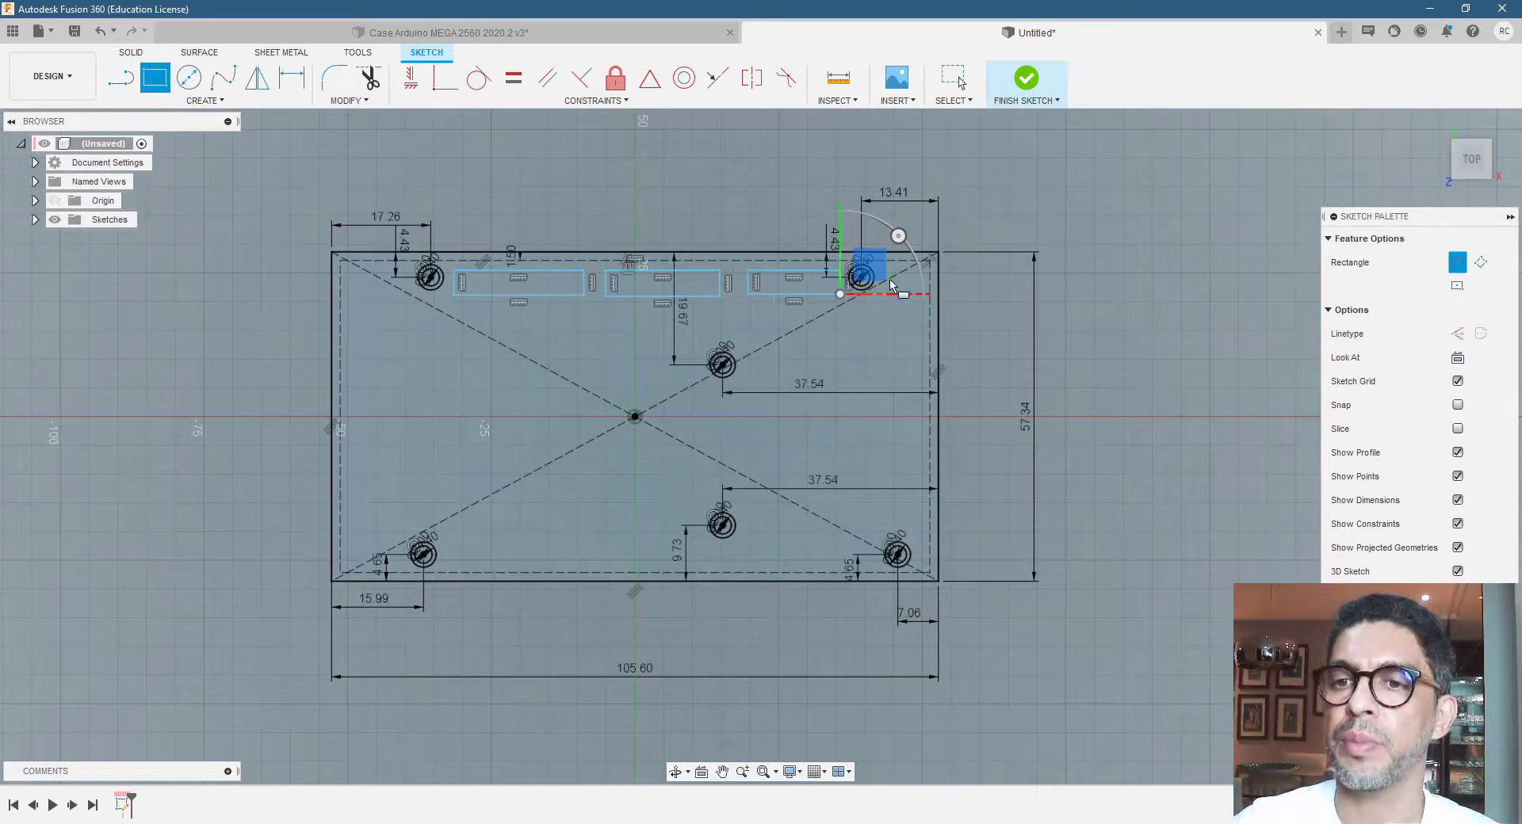
{"action": "left_click", "coordinate": [891, 282]}
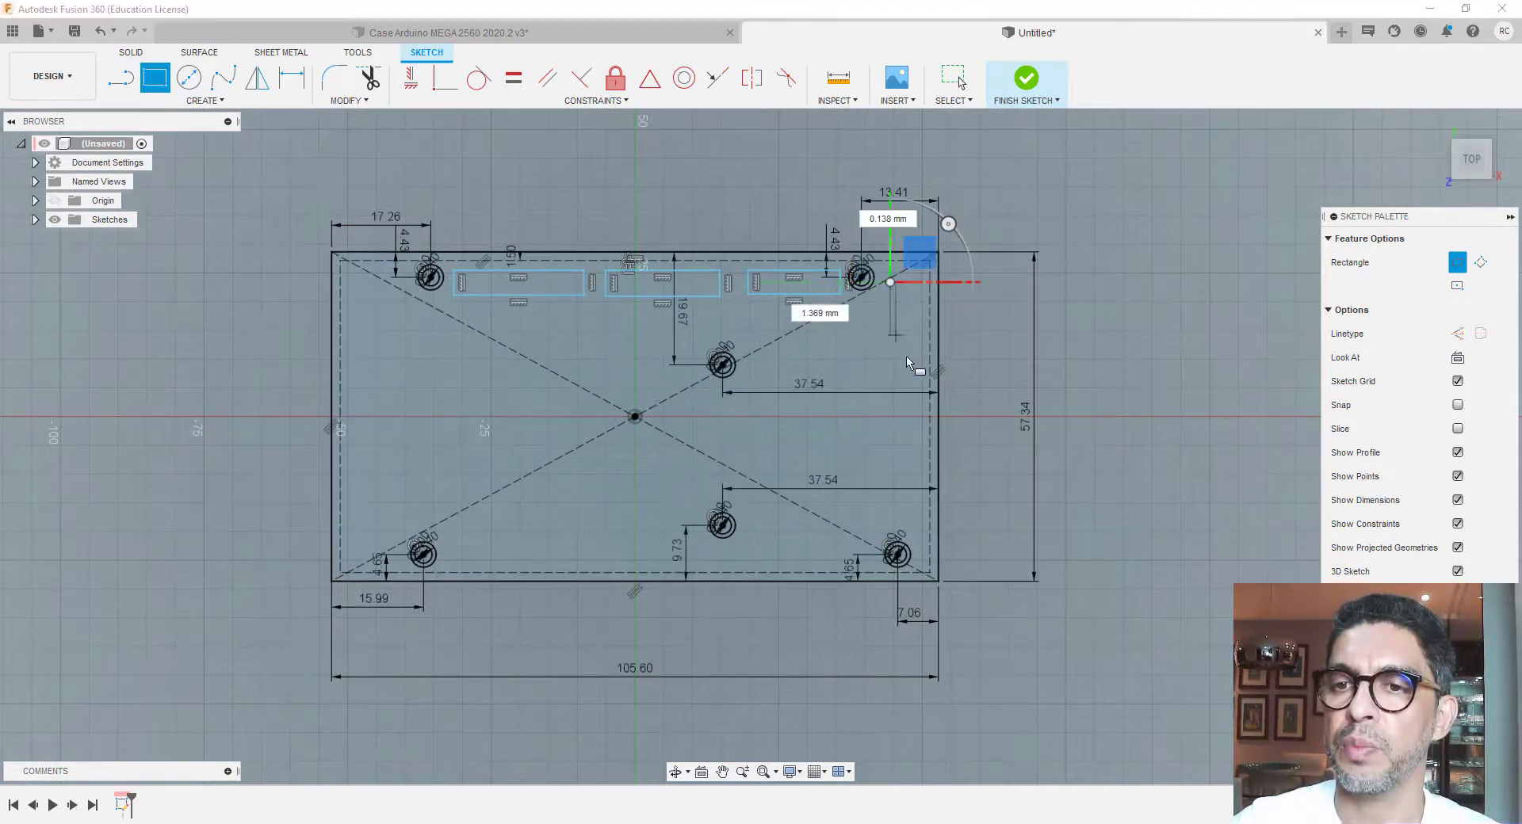
{"action": "left_click", "coordinate": [920, 522]}
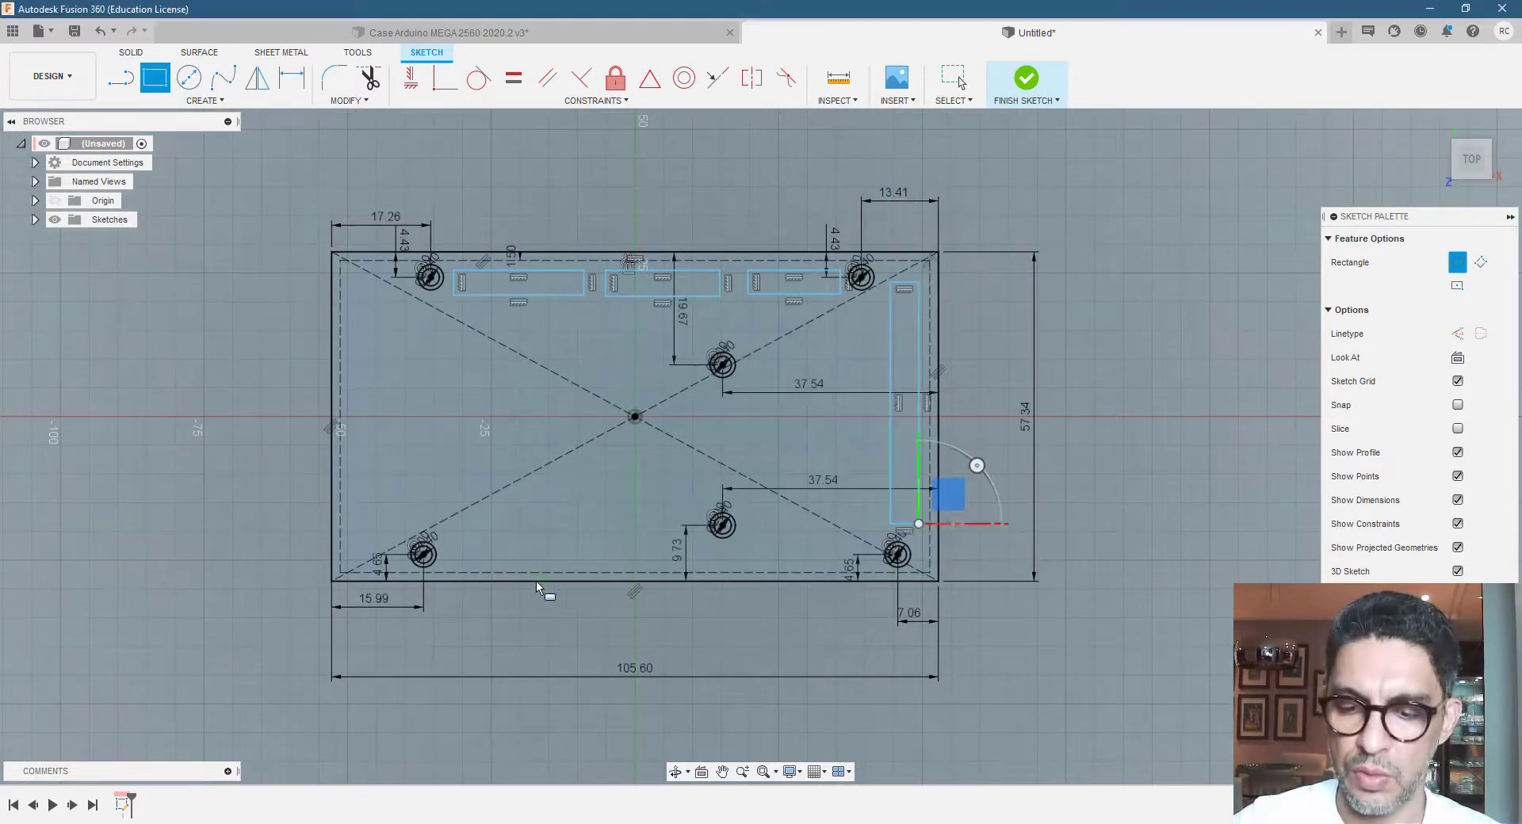
Sketch three horizontal rectangles in a row along the board's lower edge, between the two lower corner holes
{"action": "left_click", "coordinate": [469, 540]}
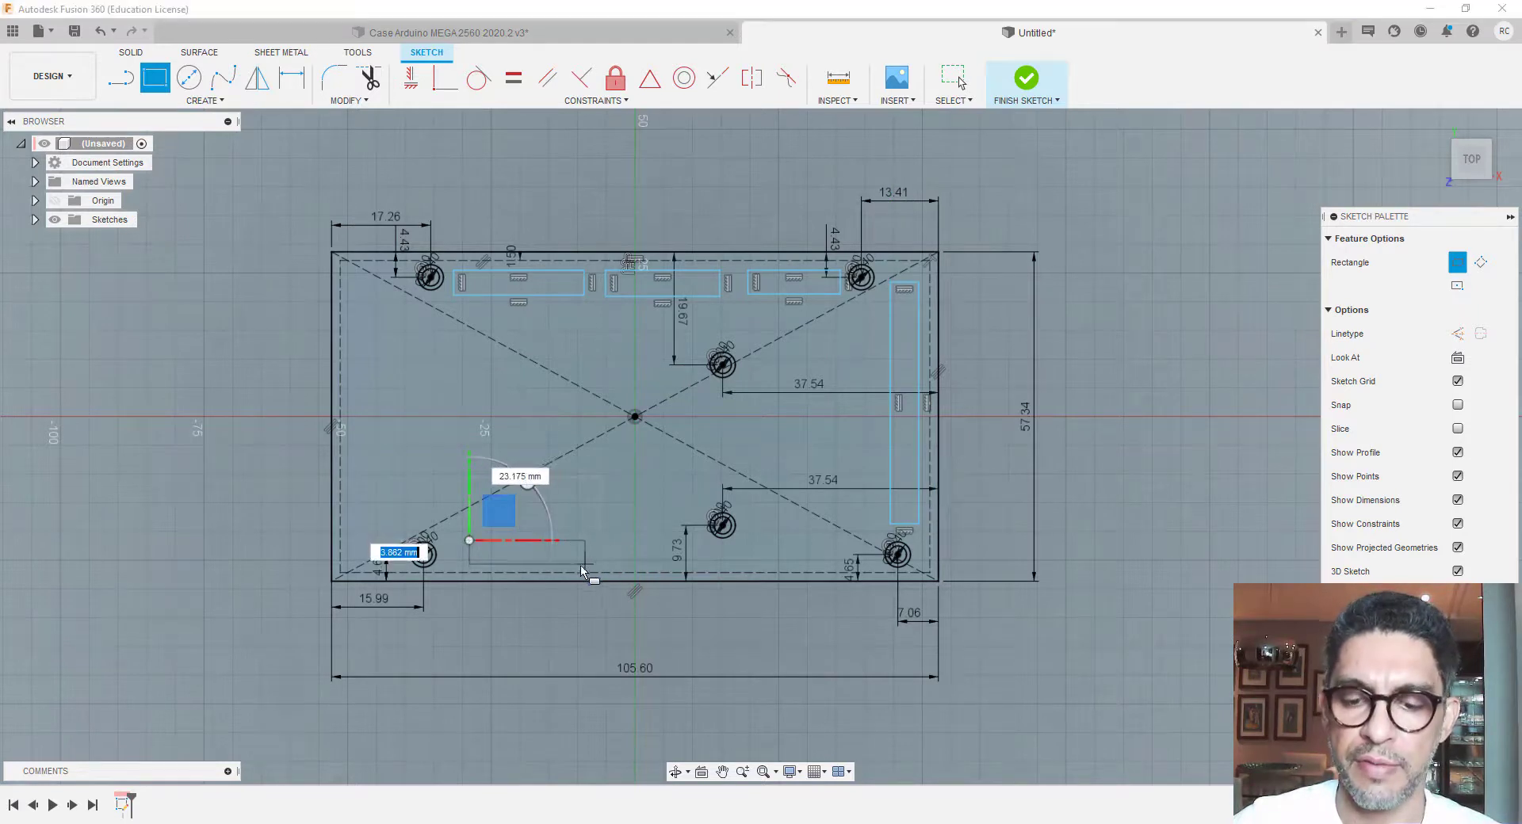
{"action": "left_click", "coordinate": [555, 568]}
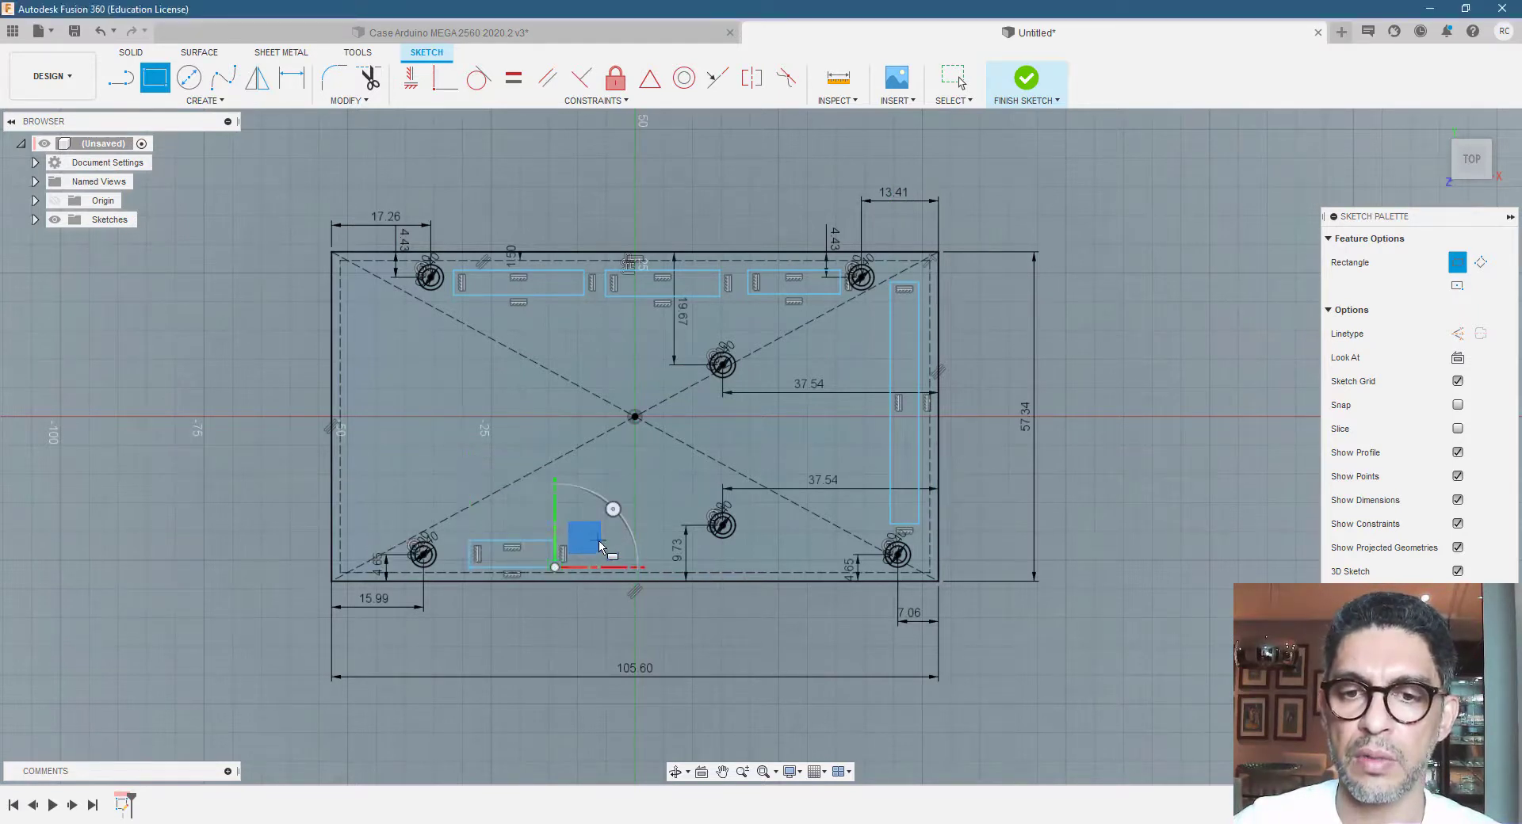
{"action": "left_click", "coordinate": [606, 541]}
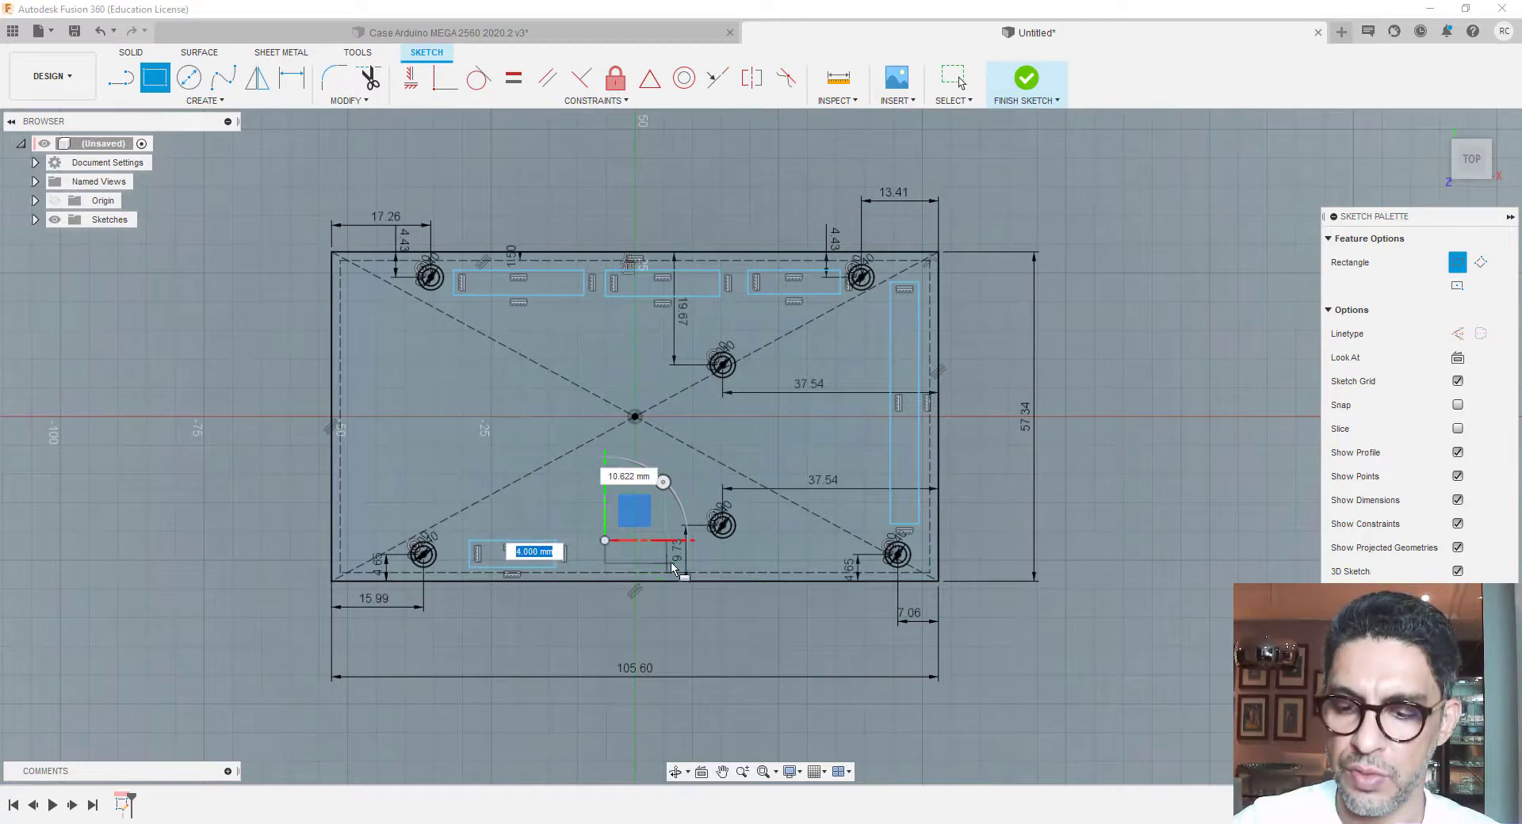
{"action": "left_click", "coordinate": [729, 568]}
{"action": "left_click", "coordinate": [769, 540]}
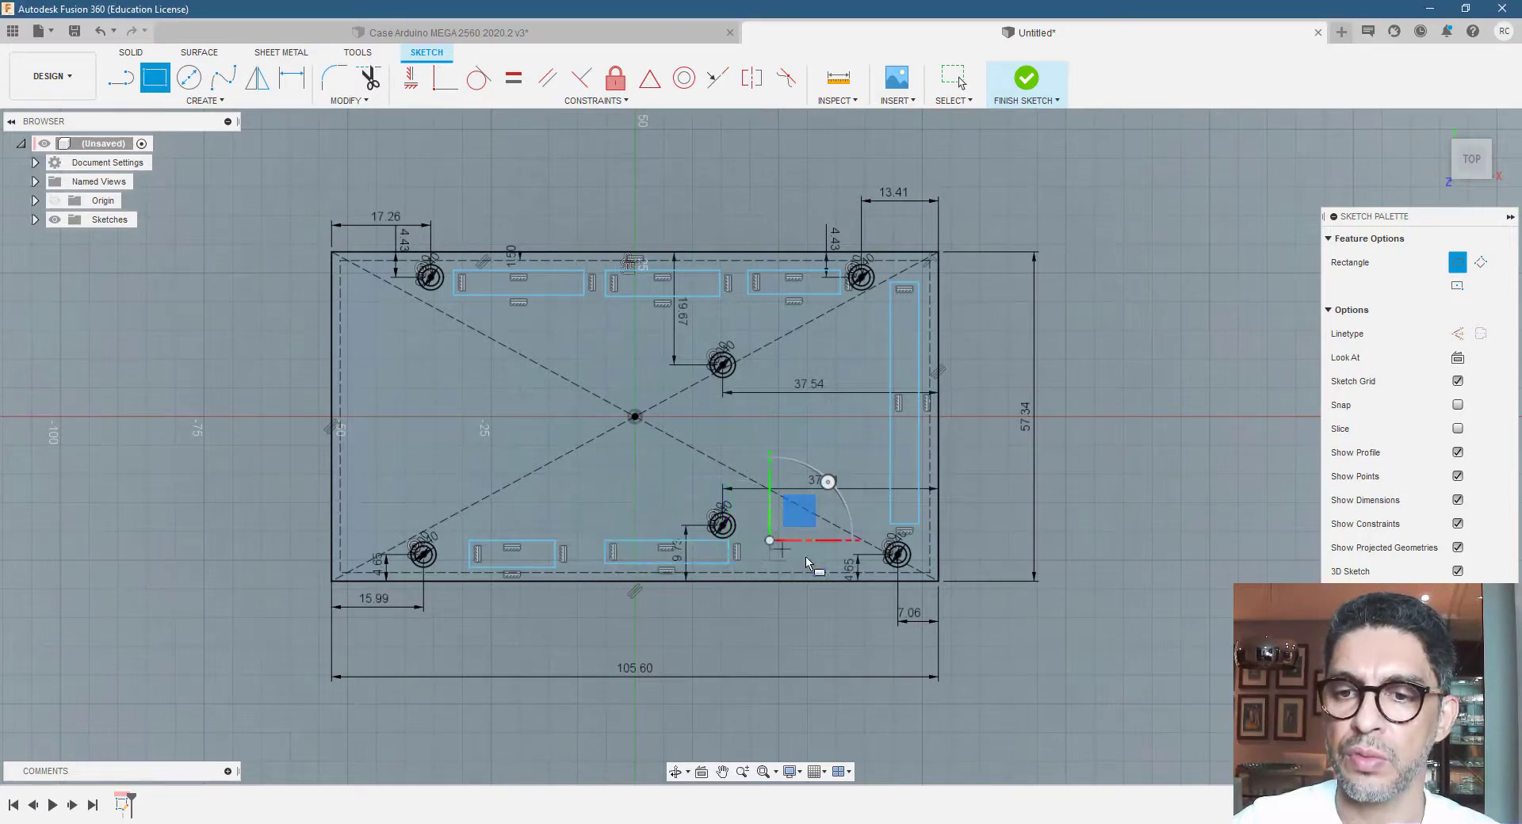
{"action": "scroll", "coordinate": [584, 508], "scroll_direction": "down", "scroll_amount": 2}
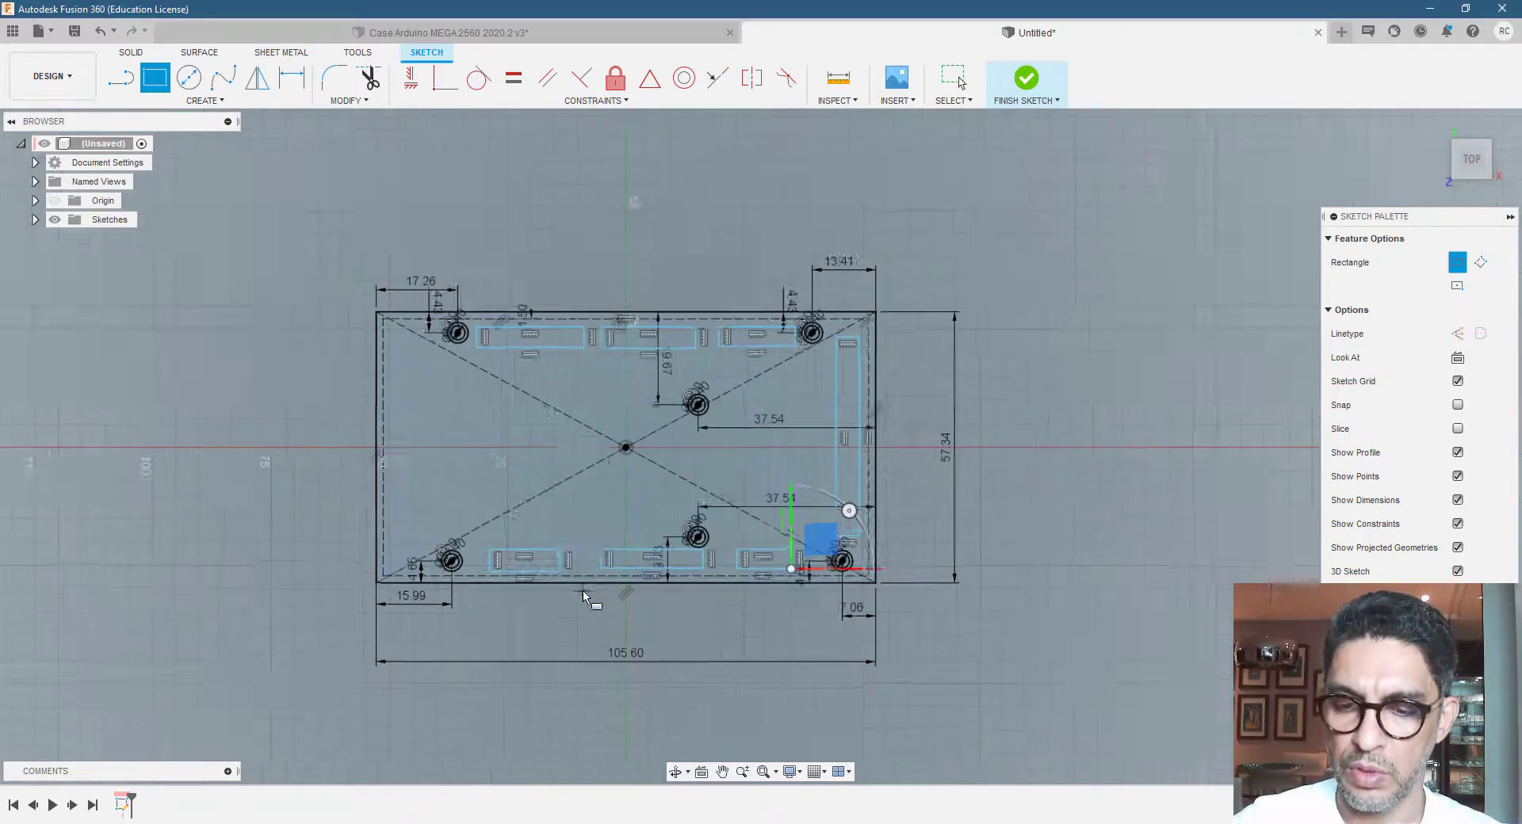
Dimension the upper-right slot's top edge 2.73 mm below the outline's upper edge
{"action": "scroll", "coordinate": [584, 310], "scroll_direction": "up", "scroll_amount": 3}
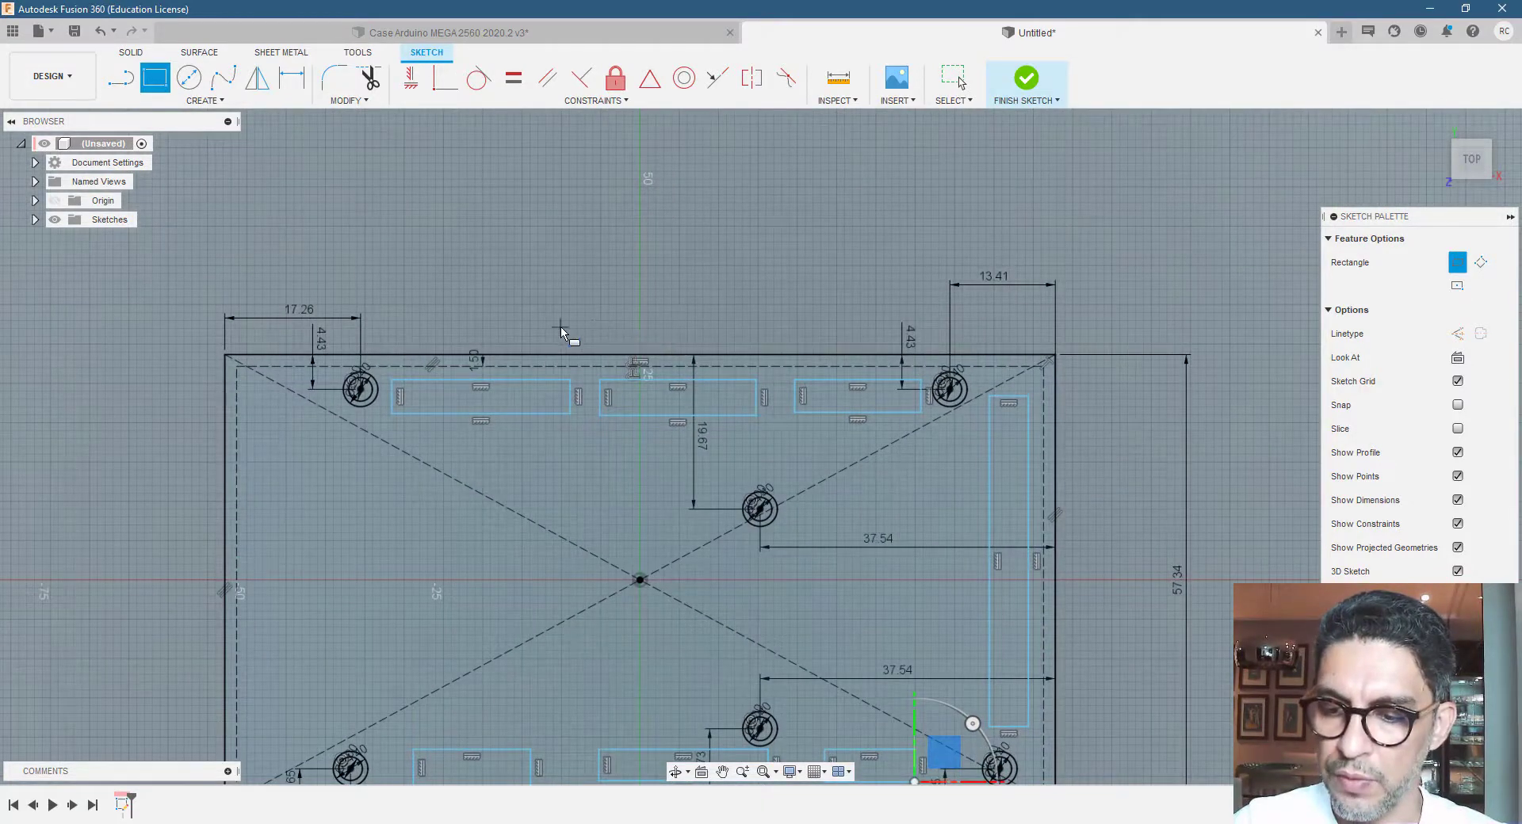
{"action": "scroll", "coordinate": [584, 361], "scroll_direction": "down", "scroll_amount": 1}
{"action": "scroll", "coordinate": [856, 381], "scroll_direction": "up", "scroll_amount": 1}
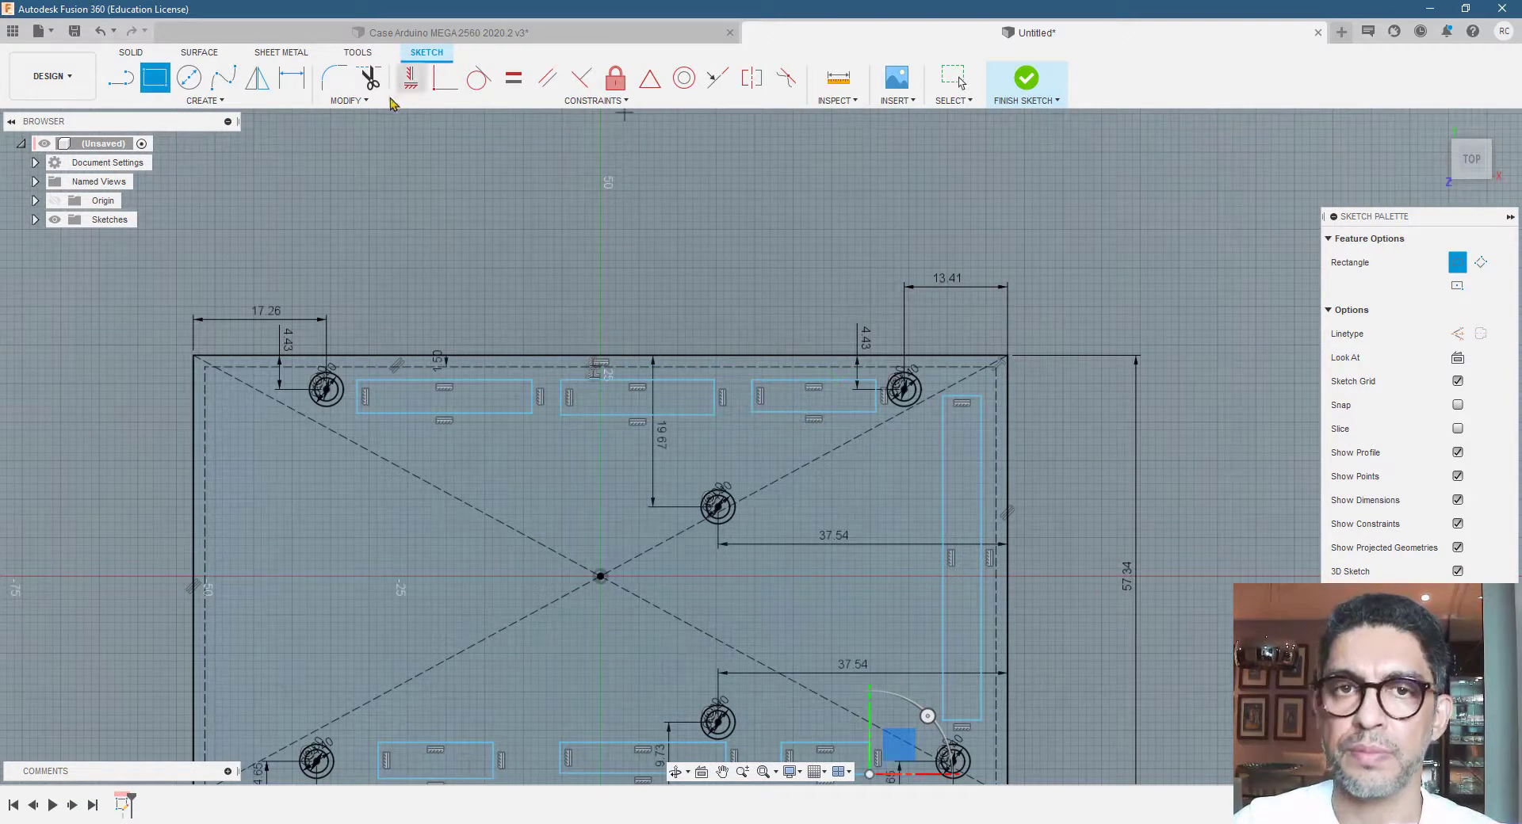
{"action": "left_click", "coordinate": [292, 76]}
{"action": "left_click", "coordinate": [827, 356]}
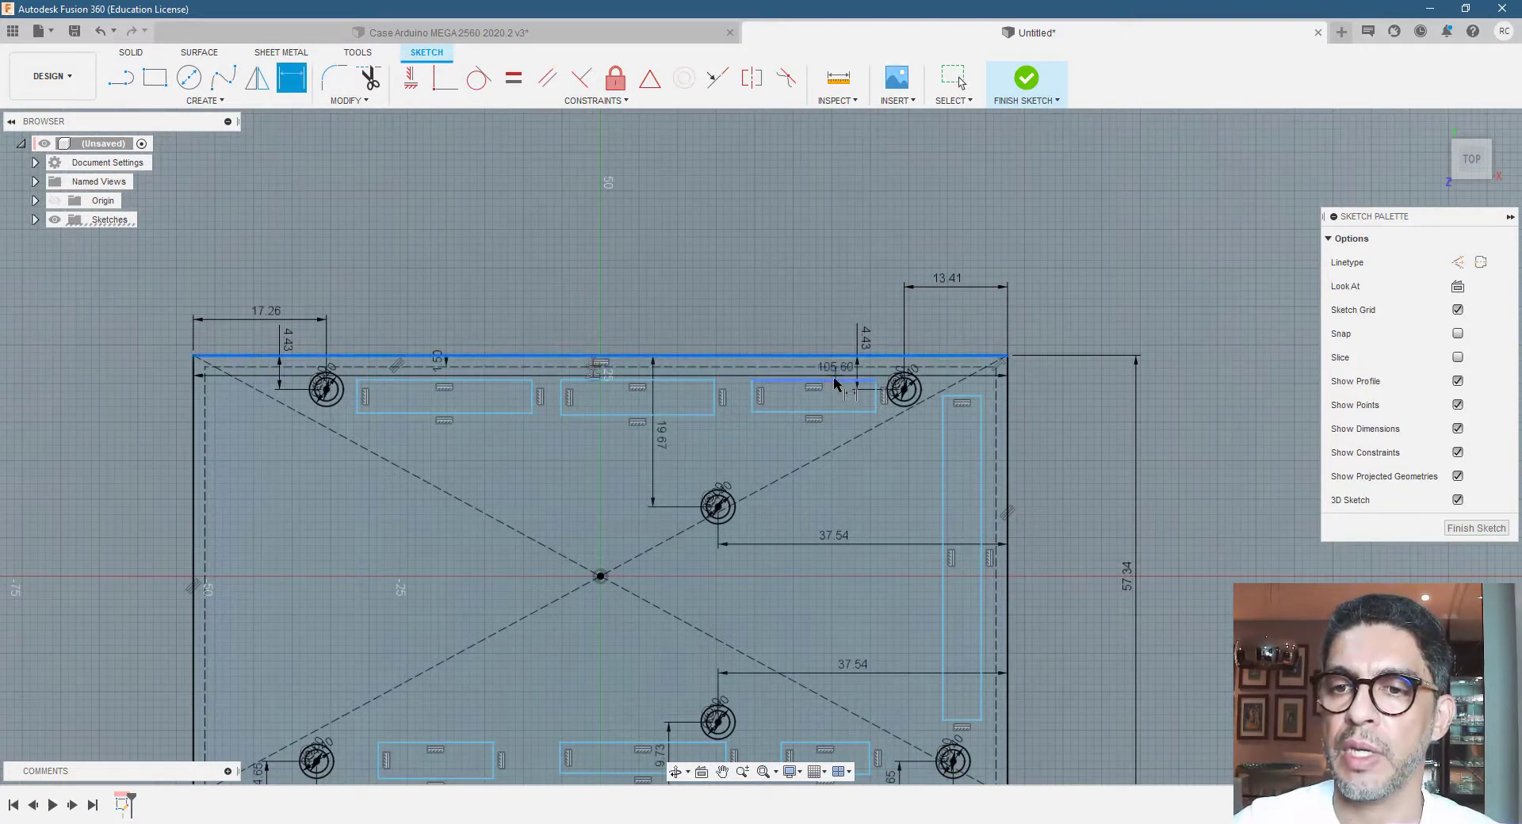
{"action": "left_click", "coordinate": [836, 381]}
{"action": "left_click", "coordinate": [809, 301]}
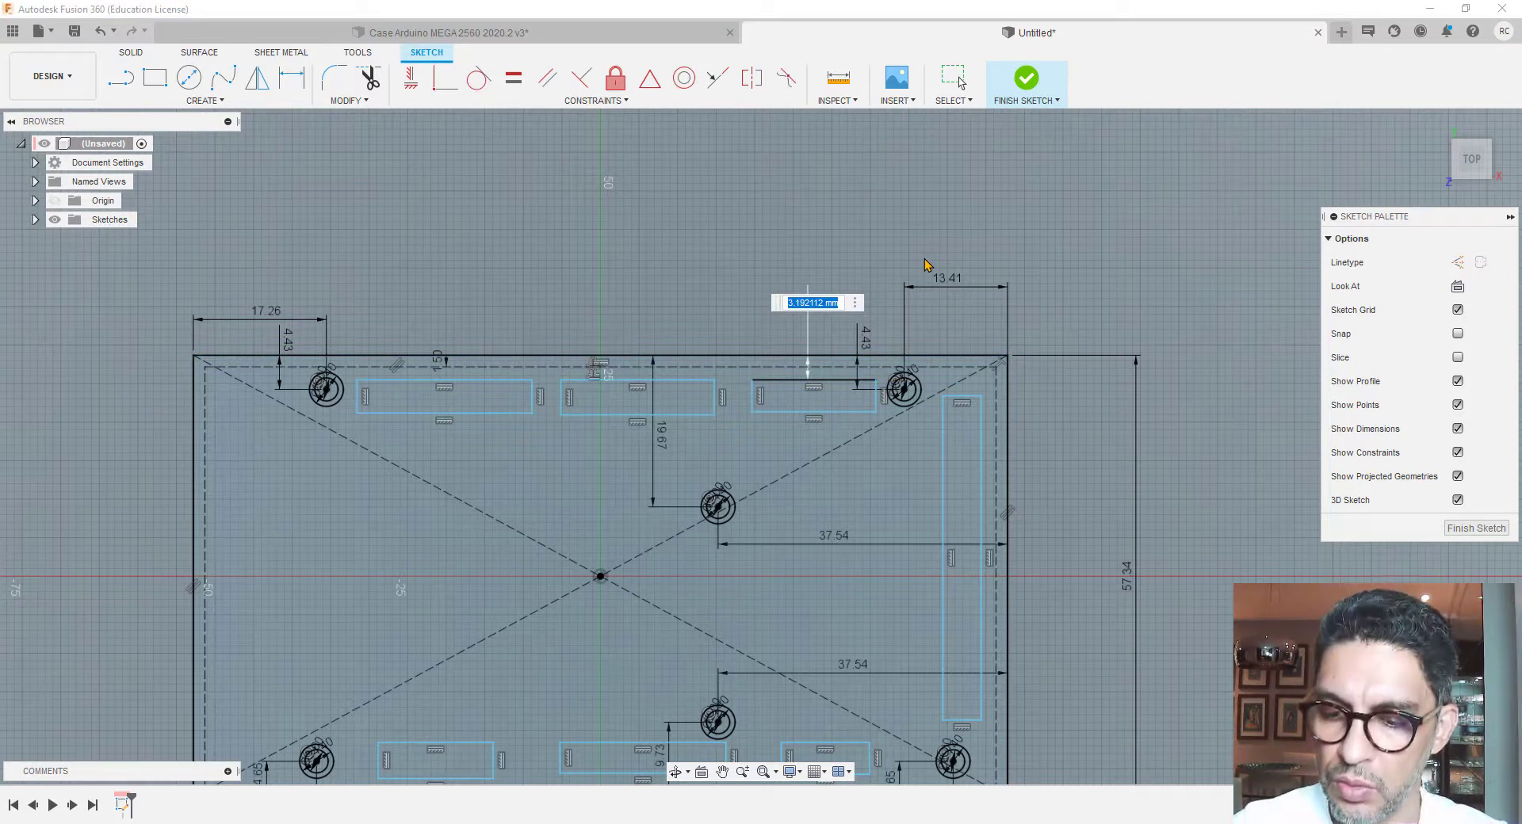
{"action": "type", "text": "2,73"}
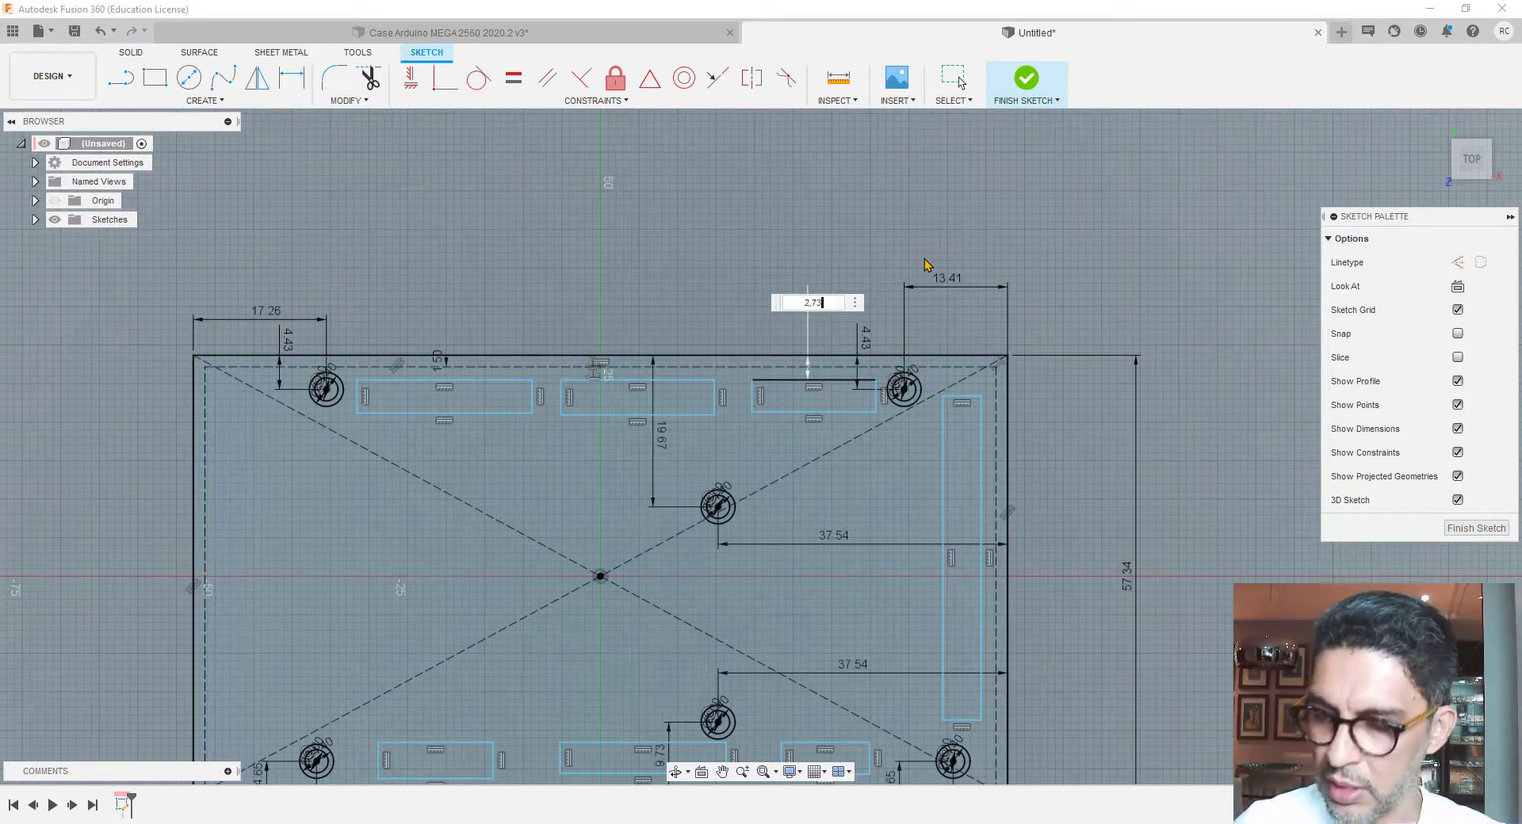
{"action": "key", "text": "Return"}
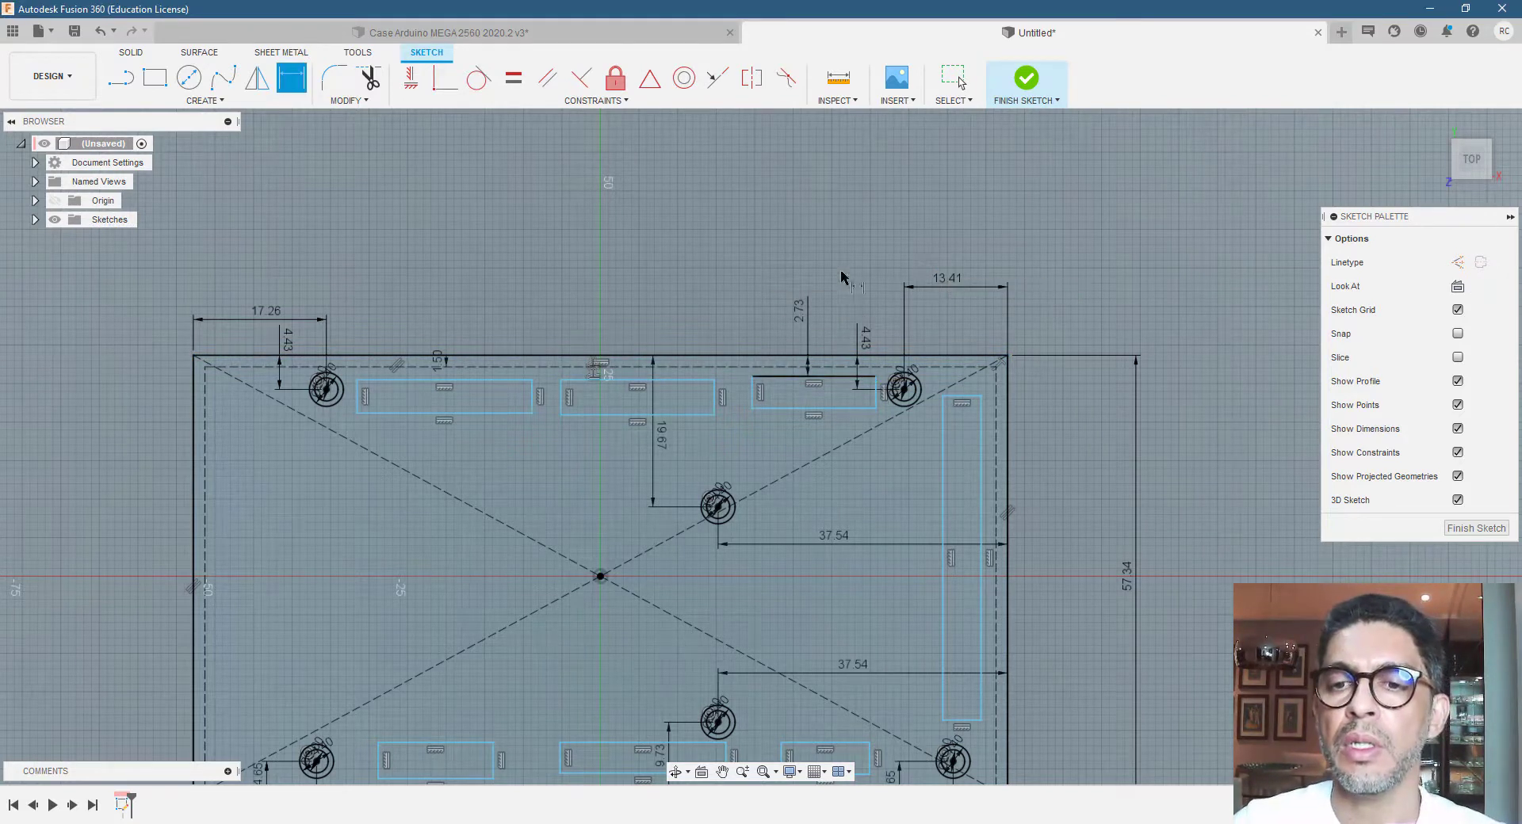
Apply Collinear constraints to align the top edges of the three upper slots
{"action": "left_click", "coordinate": [719, 82]}
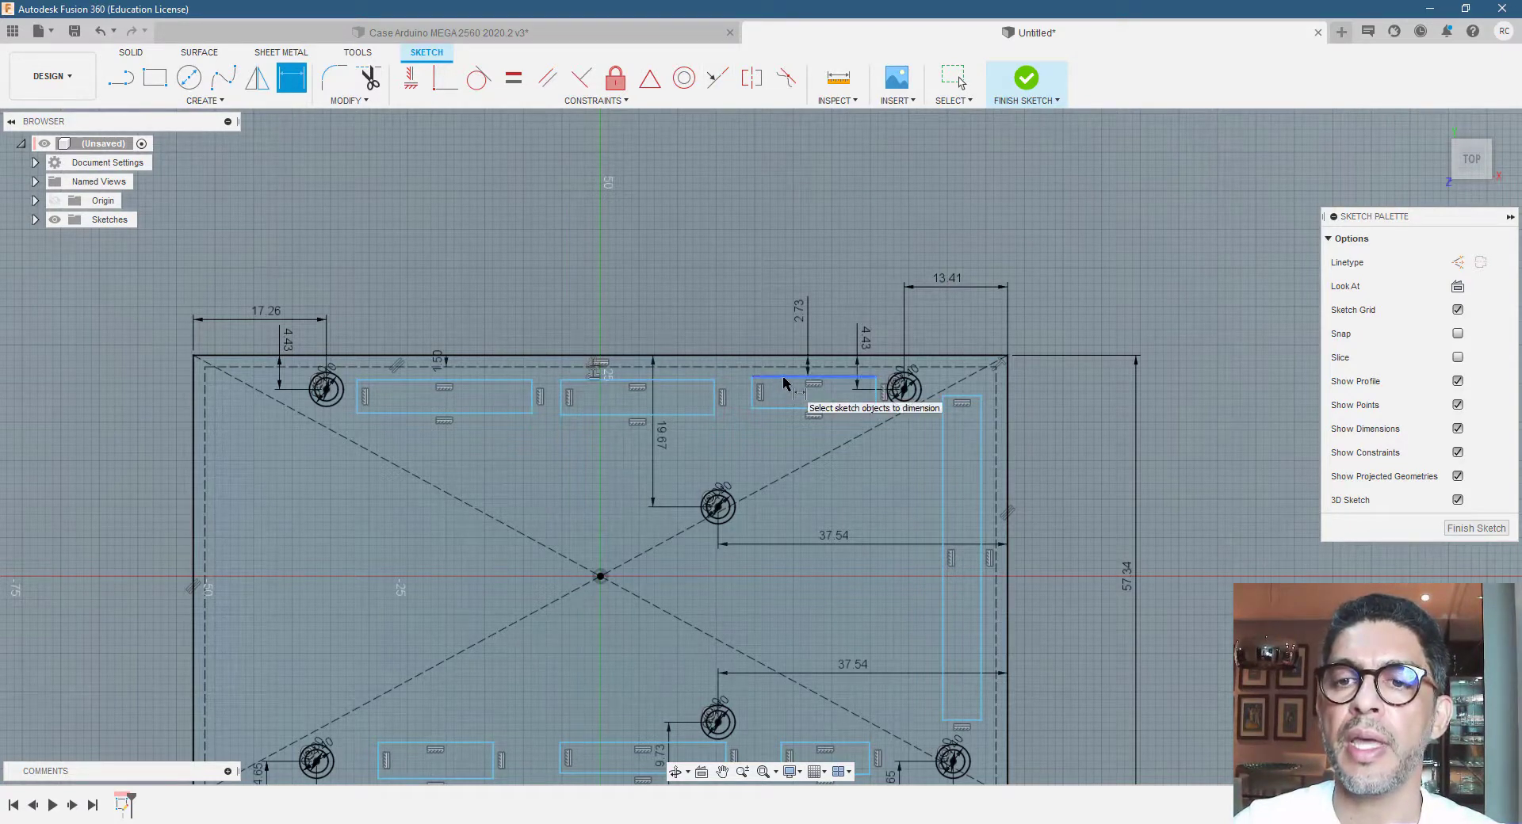
{"action": "left_click", "coordinate": [718, 80]}
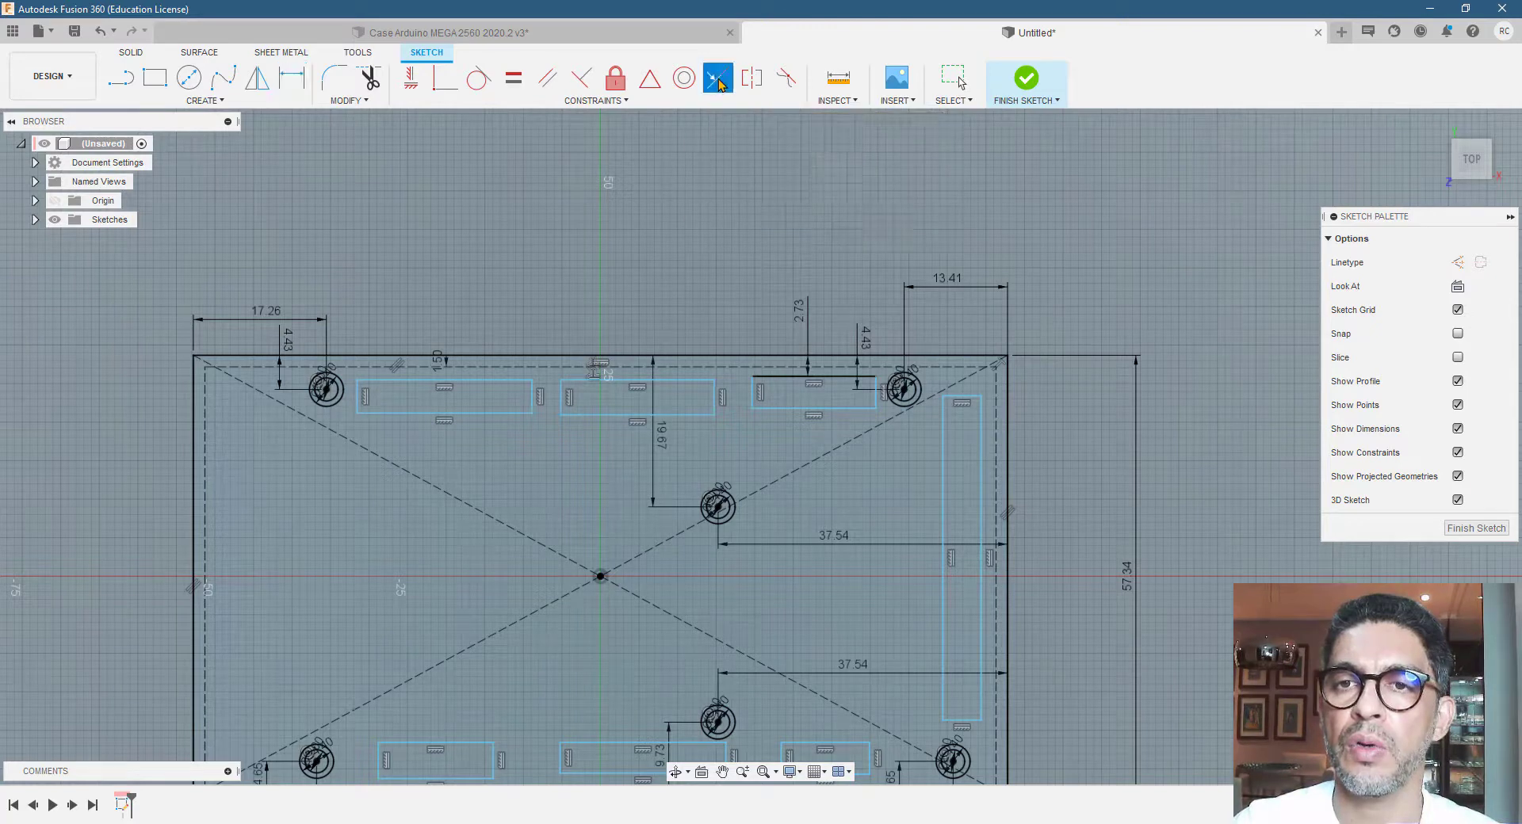
{"action": "left_click", "coordinate": [789, 380]}
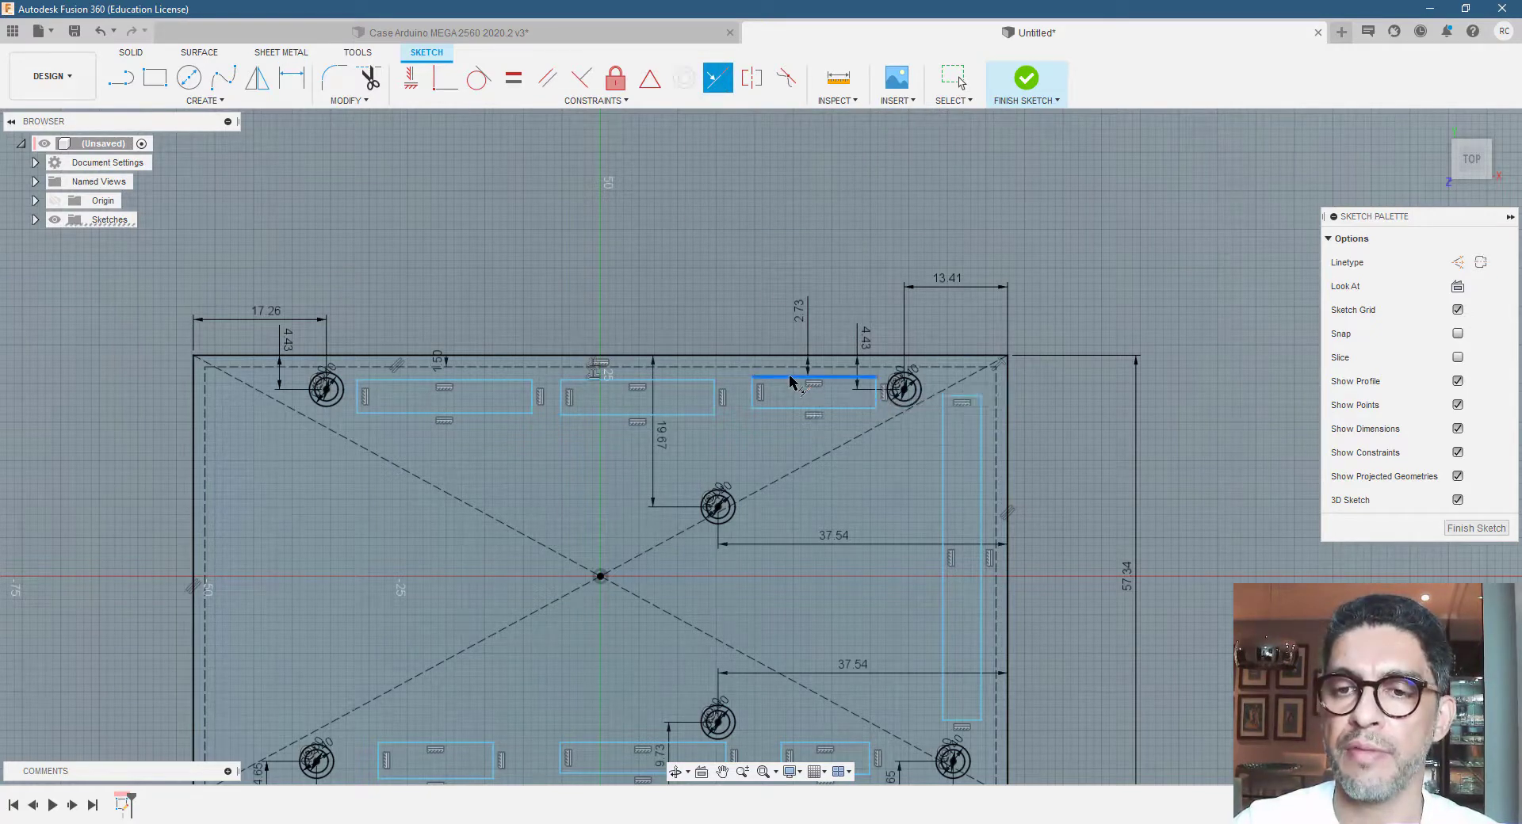
{"action": "left_click", "coordinate": [698, 381]}
{"action": "left_click", "coordinate": [511, 381]}
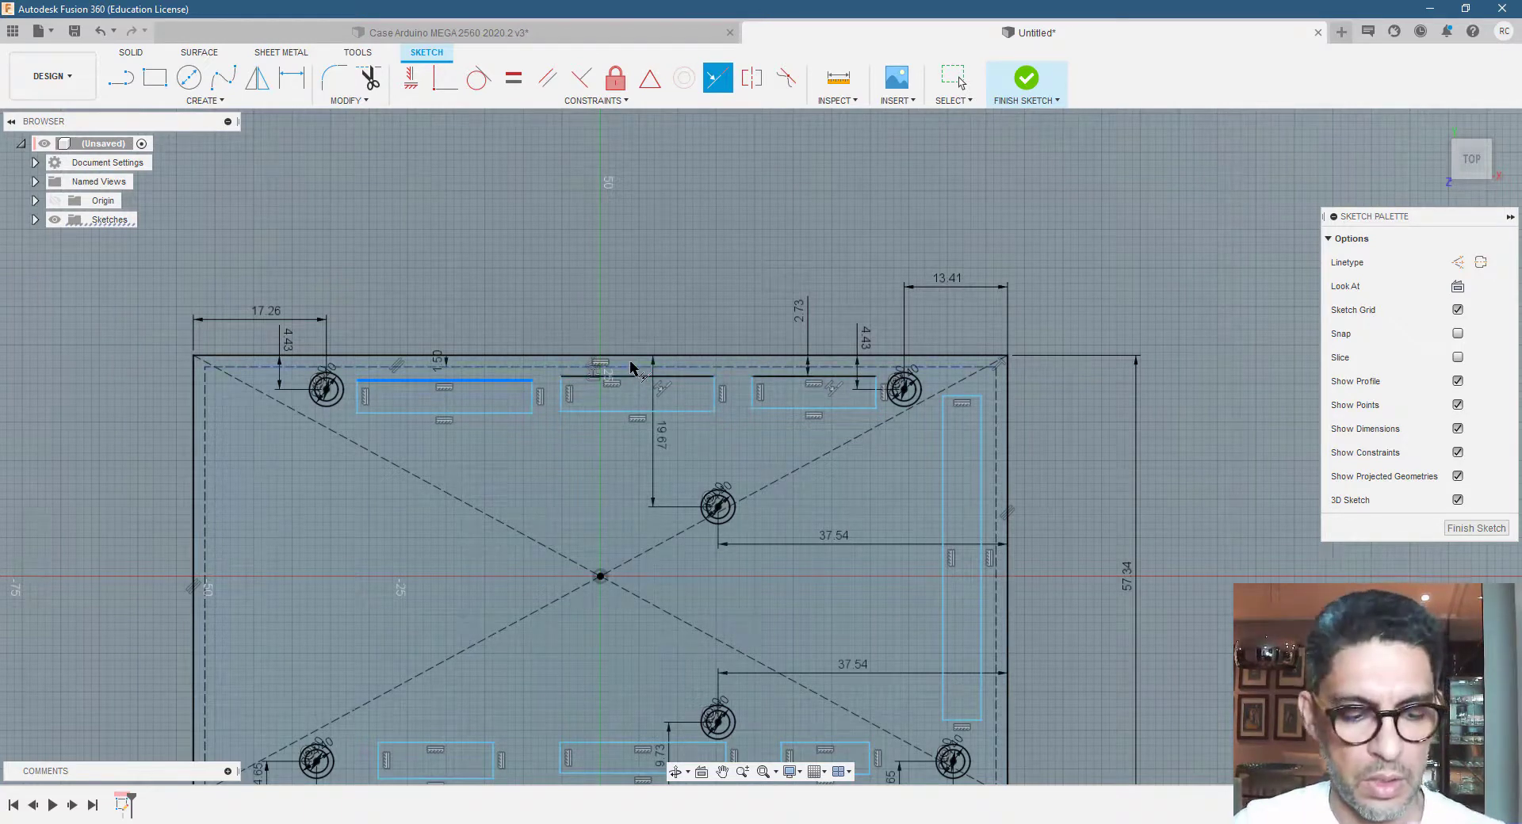
{"action": "key", "text": "Escape"}
{"action": "left_click", "coordinate": [717, 78]}
{"action": "left_click", "coordinate": [639, 379]}
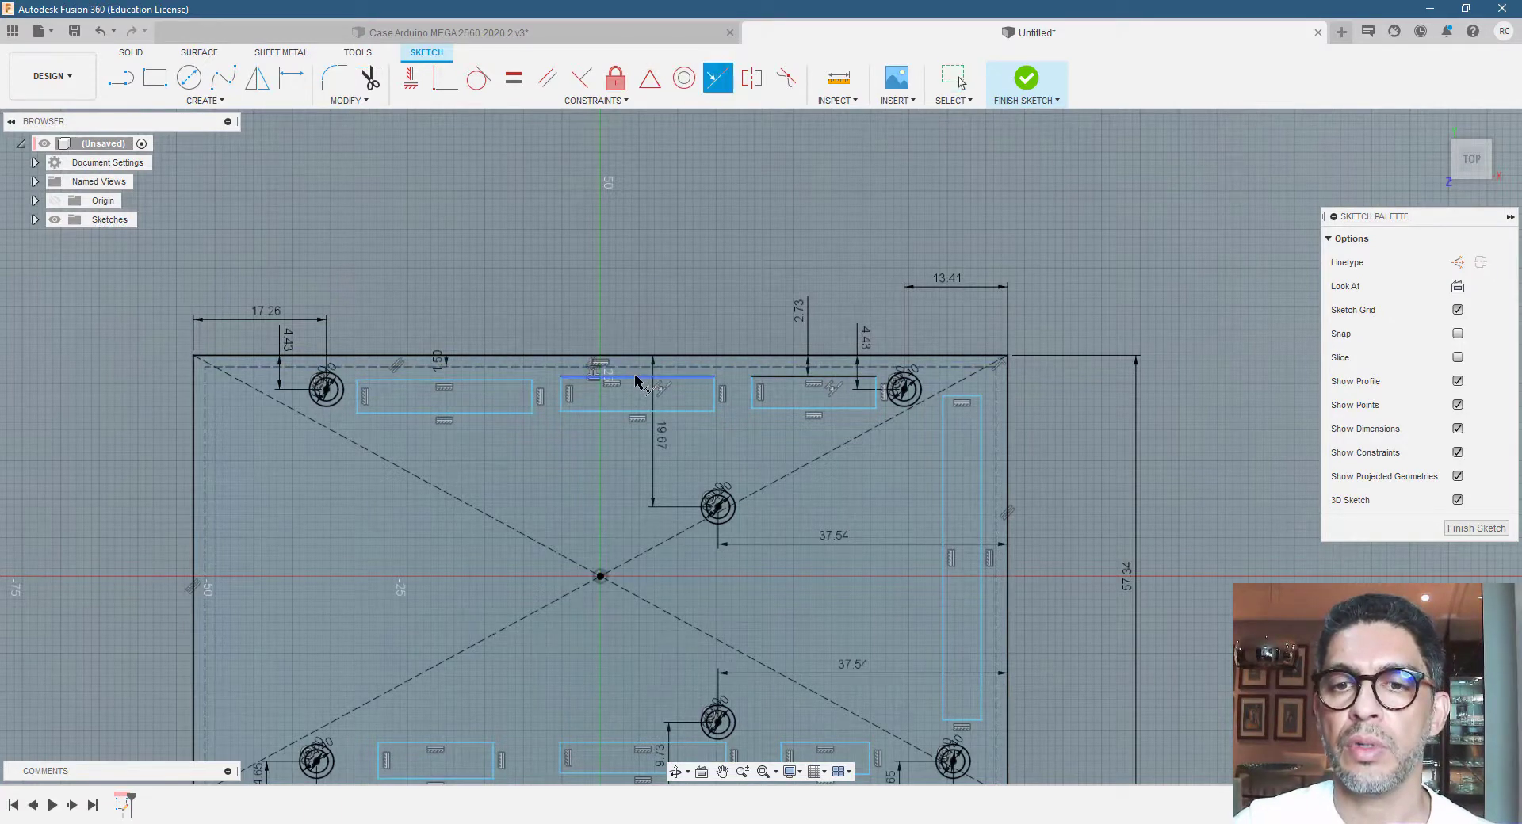
{"action": "left_click", "coordinate": [515, 383]}
{"action": "key", "text": "Escape"}
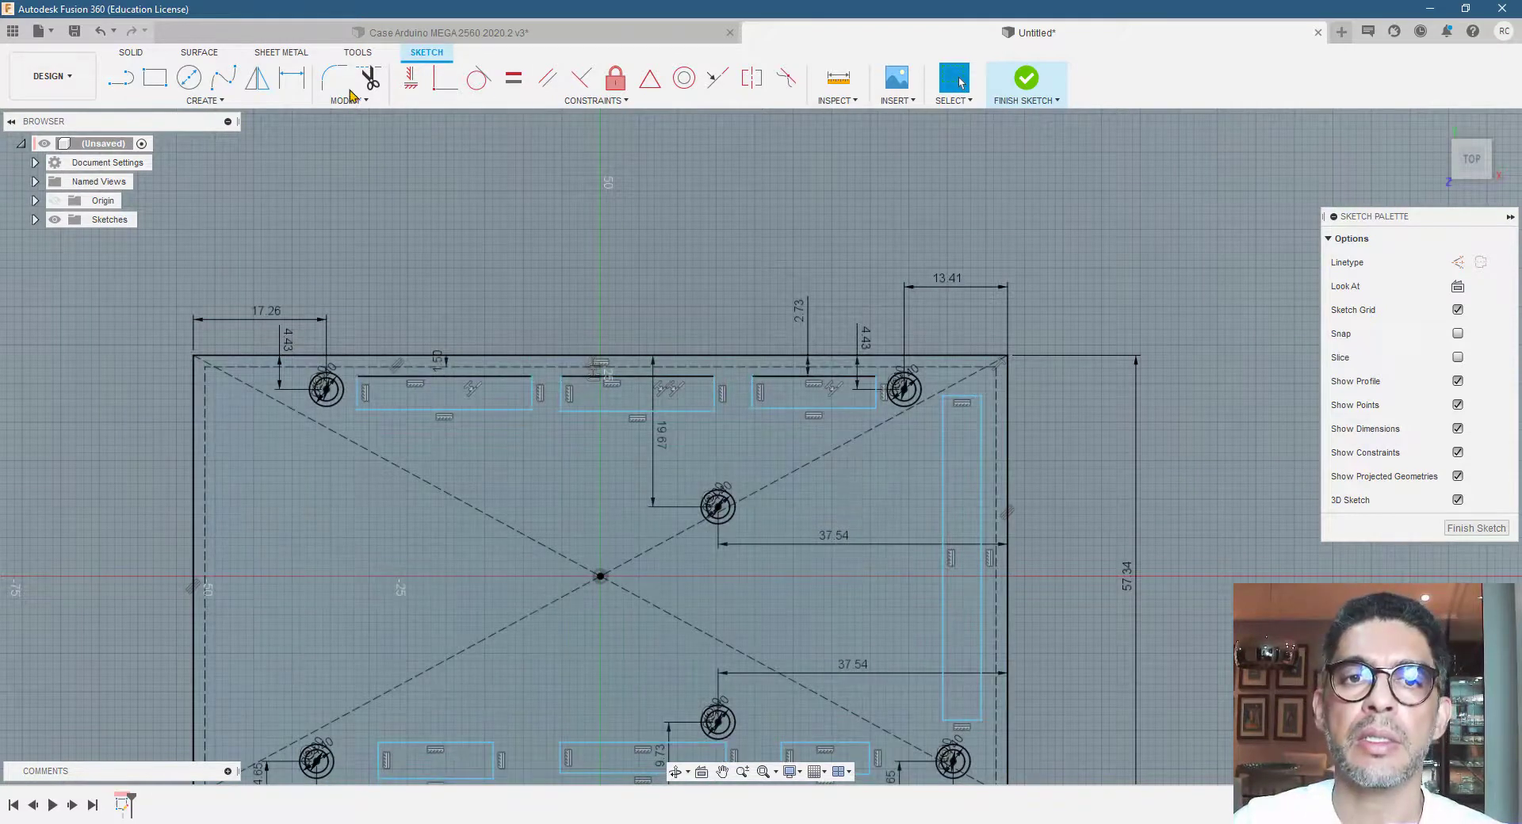
Dimension the upper-right slot's height at 3.41 mm
{"action": "left_click", "coordinate": [303, 87]}
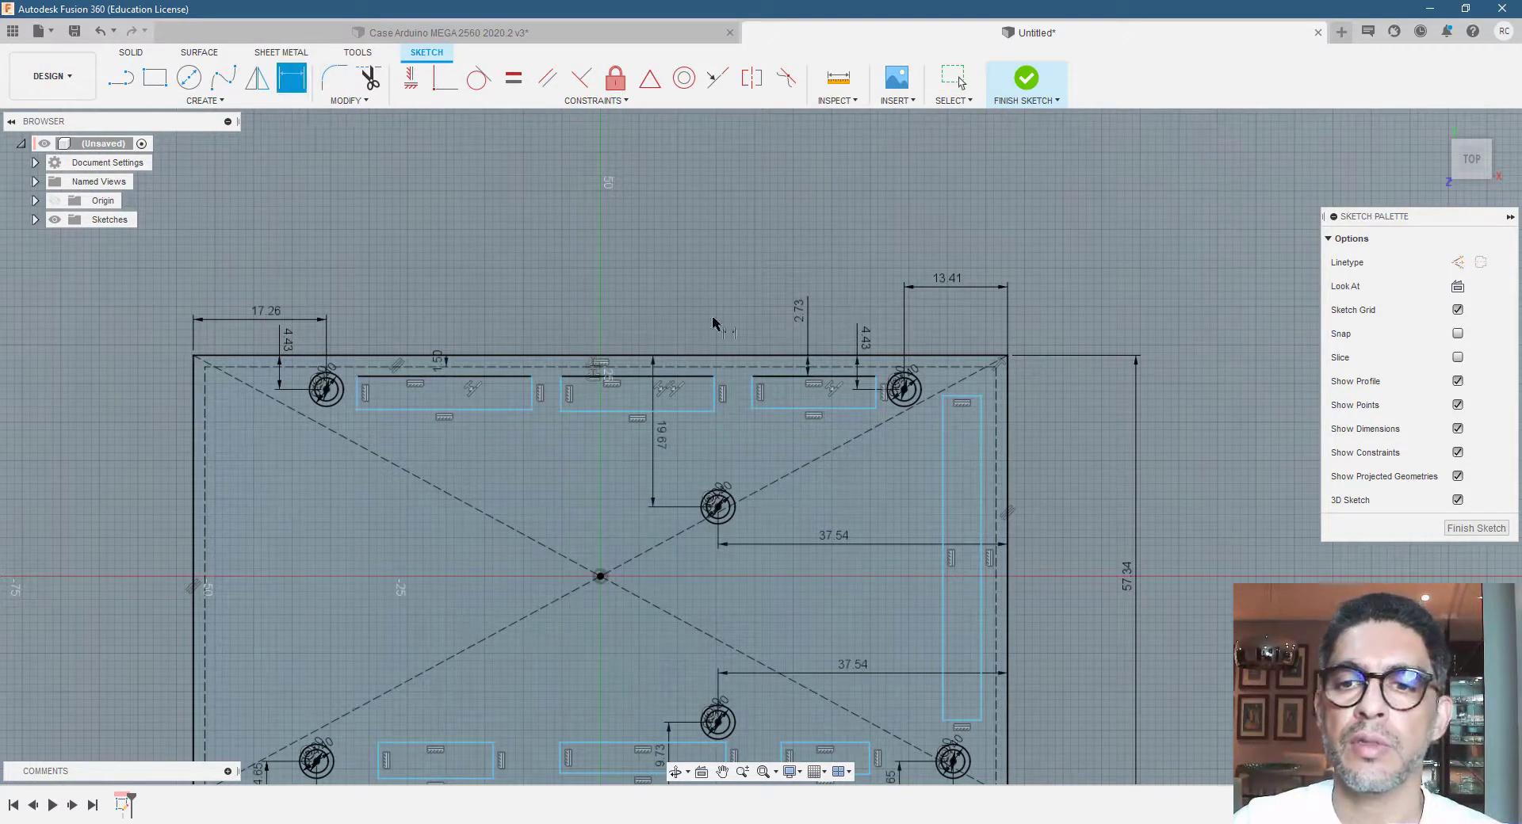
{"action": "left_click", "coordinate": [792, 377]}
{"action": "left_click", "coordinate": [789, 408]}
{"action": "left_click", "coordinate": [788, 455]}
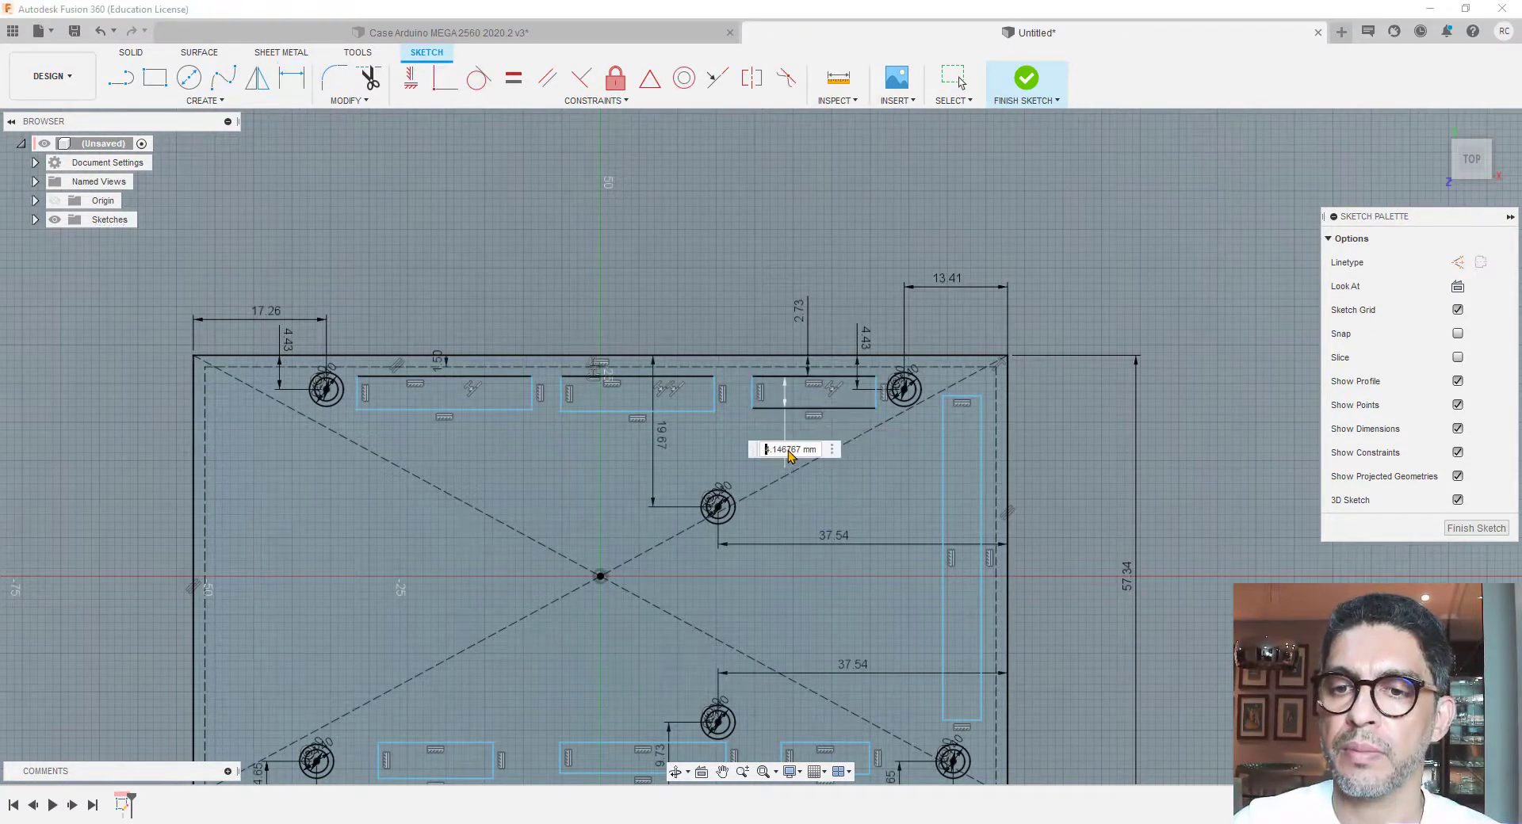
{"action": "type", "text": "3.41"}
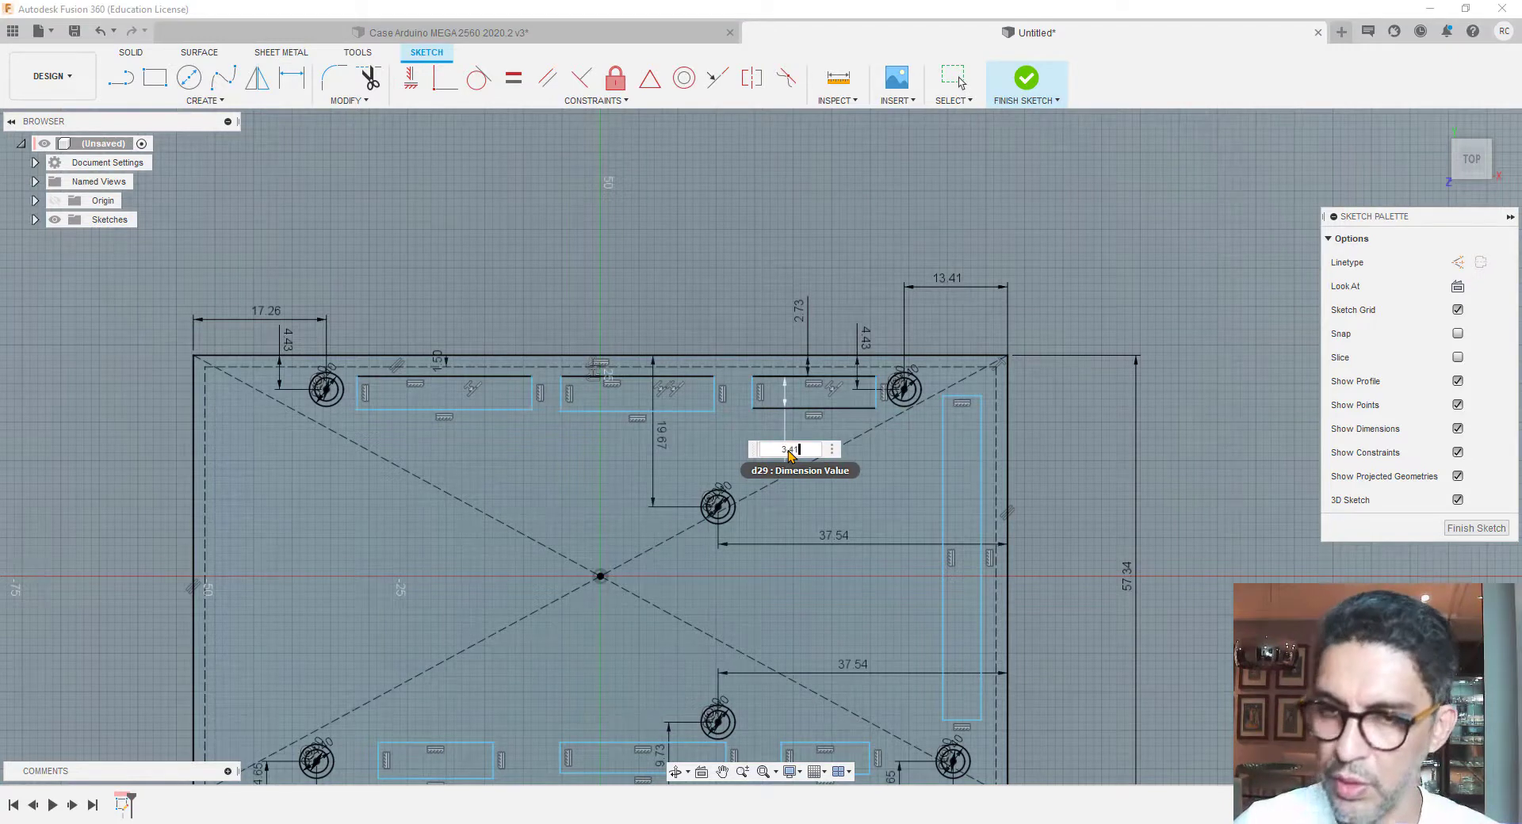
{"action": "key", "text": "Return"}
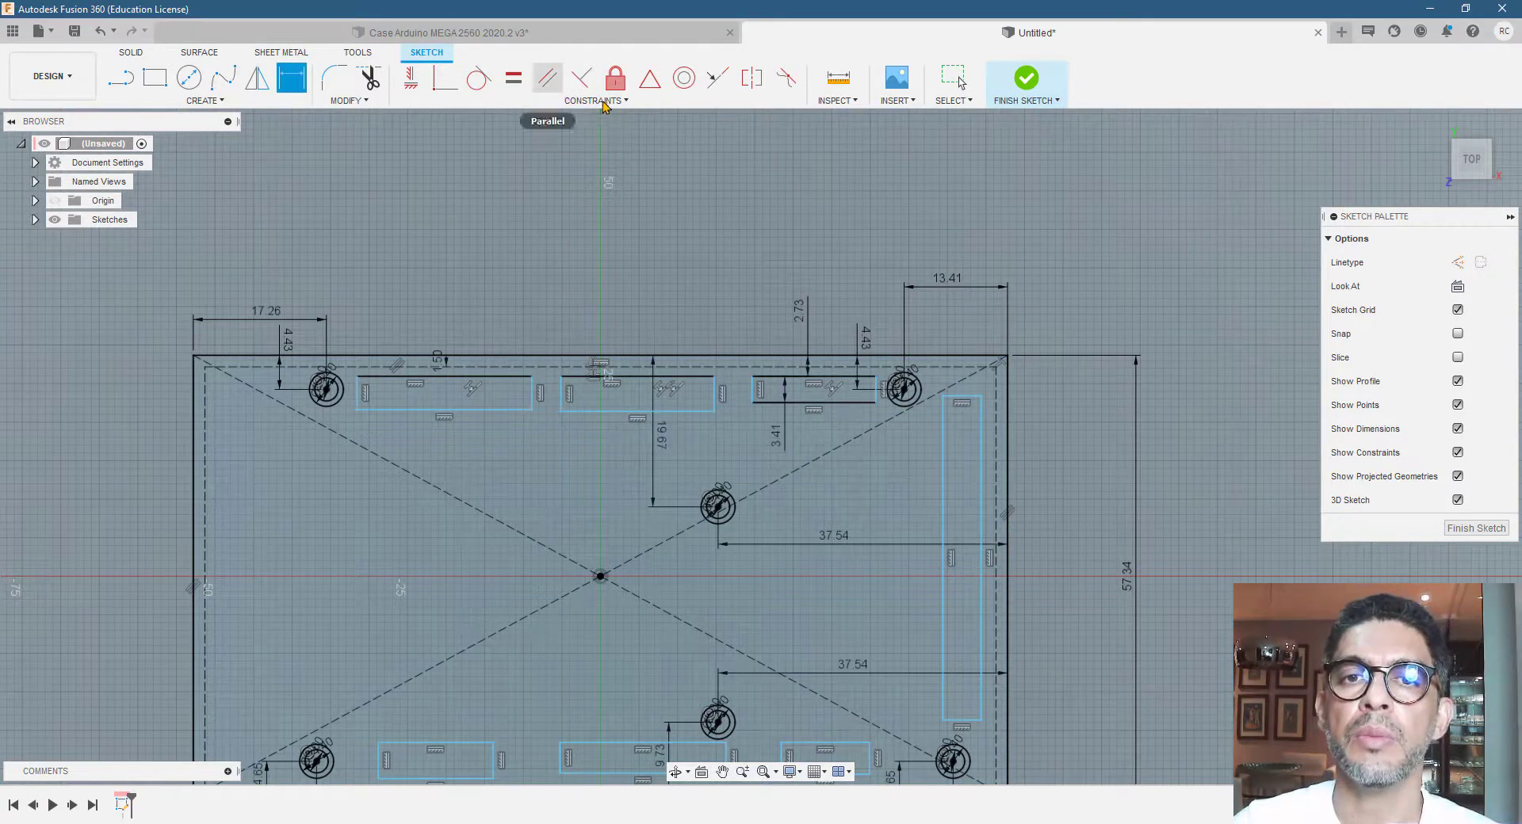
Make the bottom edges of the other two upper slots collinear with the upper-right slot's bottom edge
{"action": "left_click", "coordinate": [717, 77]}
{"action": "left_click", "coordinate": [824, 403]}
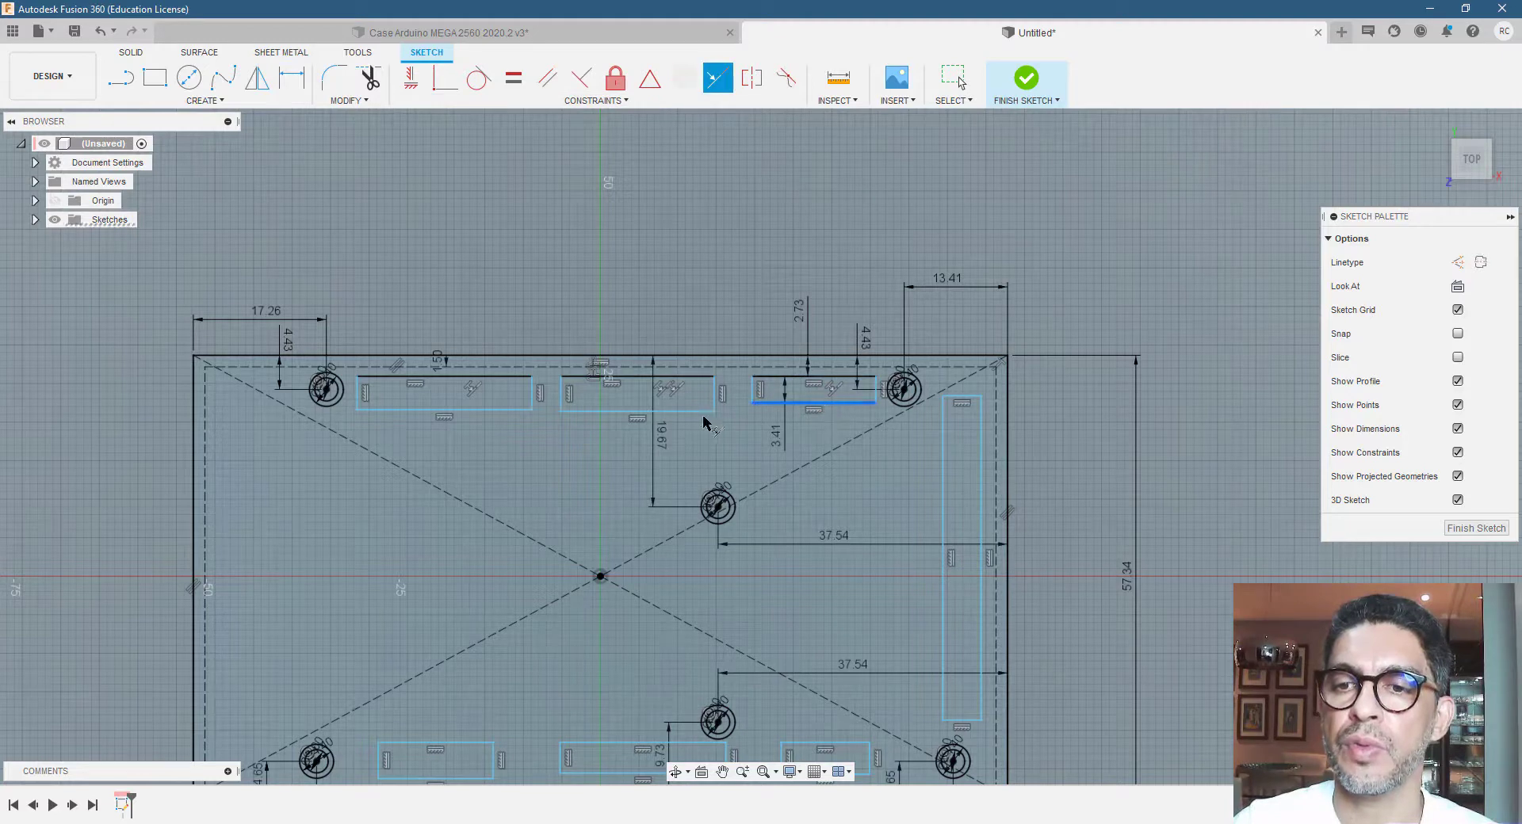
{"action": "left_click", "coordinate": [691, 410]}
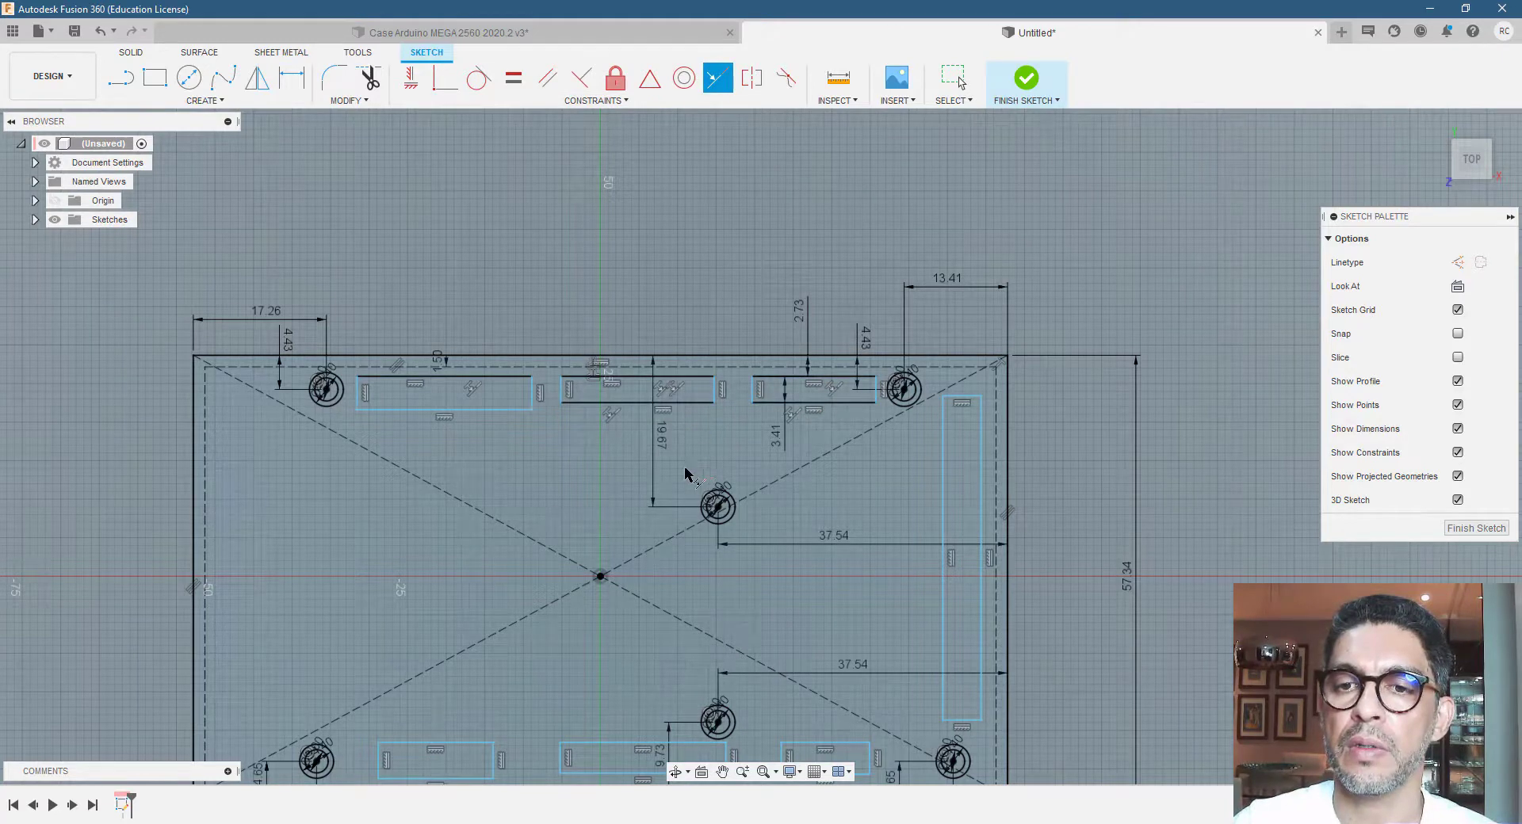
{"action": "left_click", "coordinate": [820, 403]}
{"action": "left_click", "coordinate": [508, 409]}
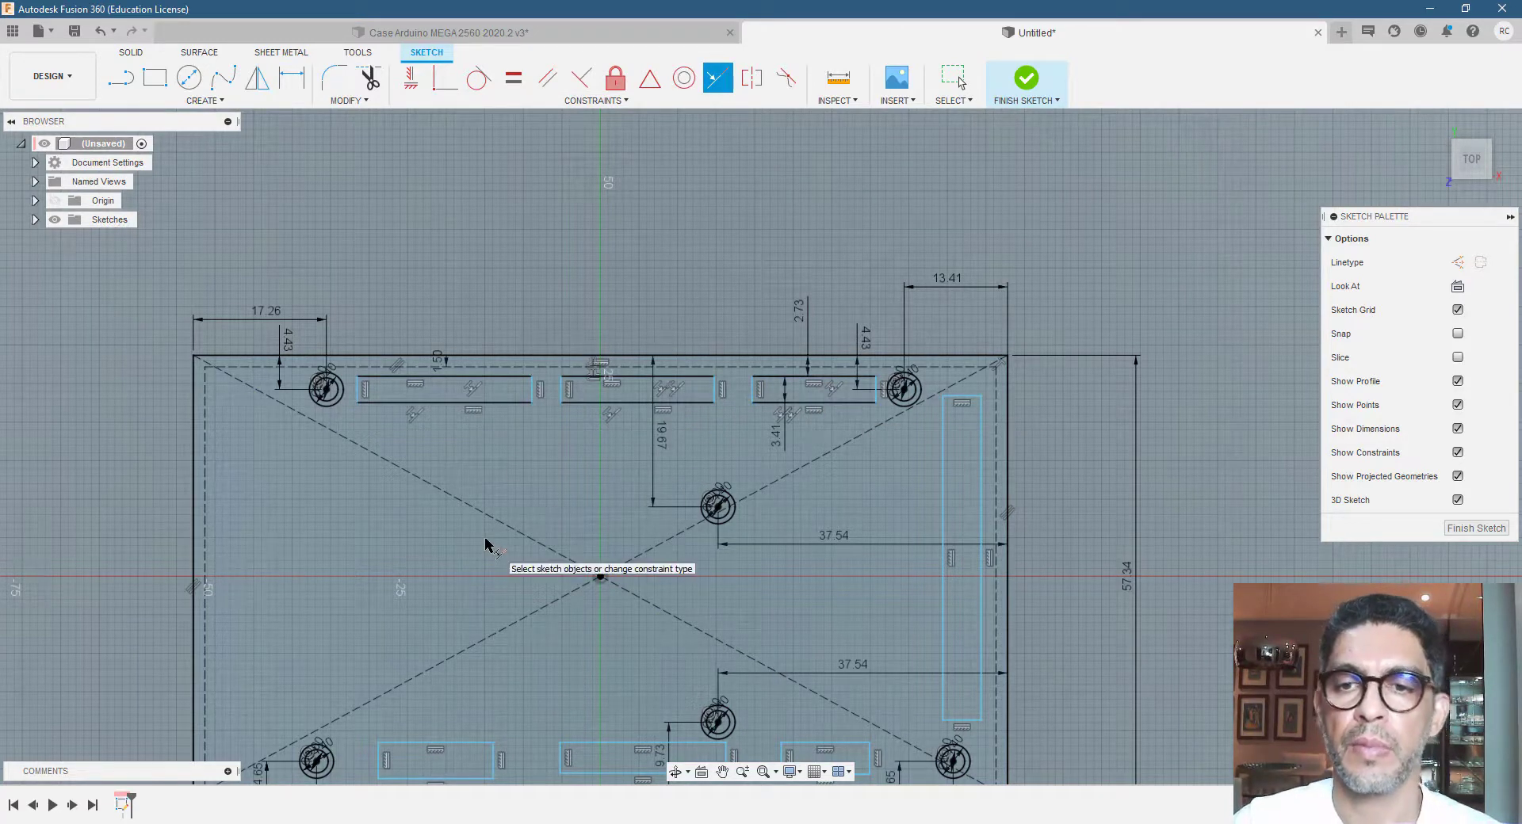
{"action": "key", "text": "Escape"}
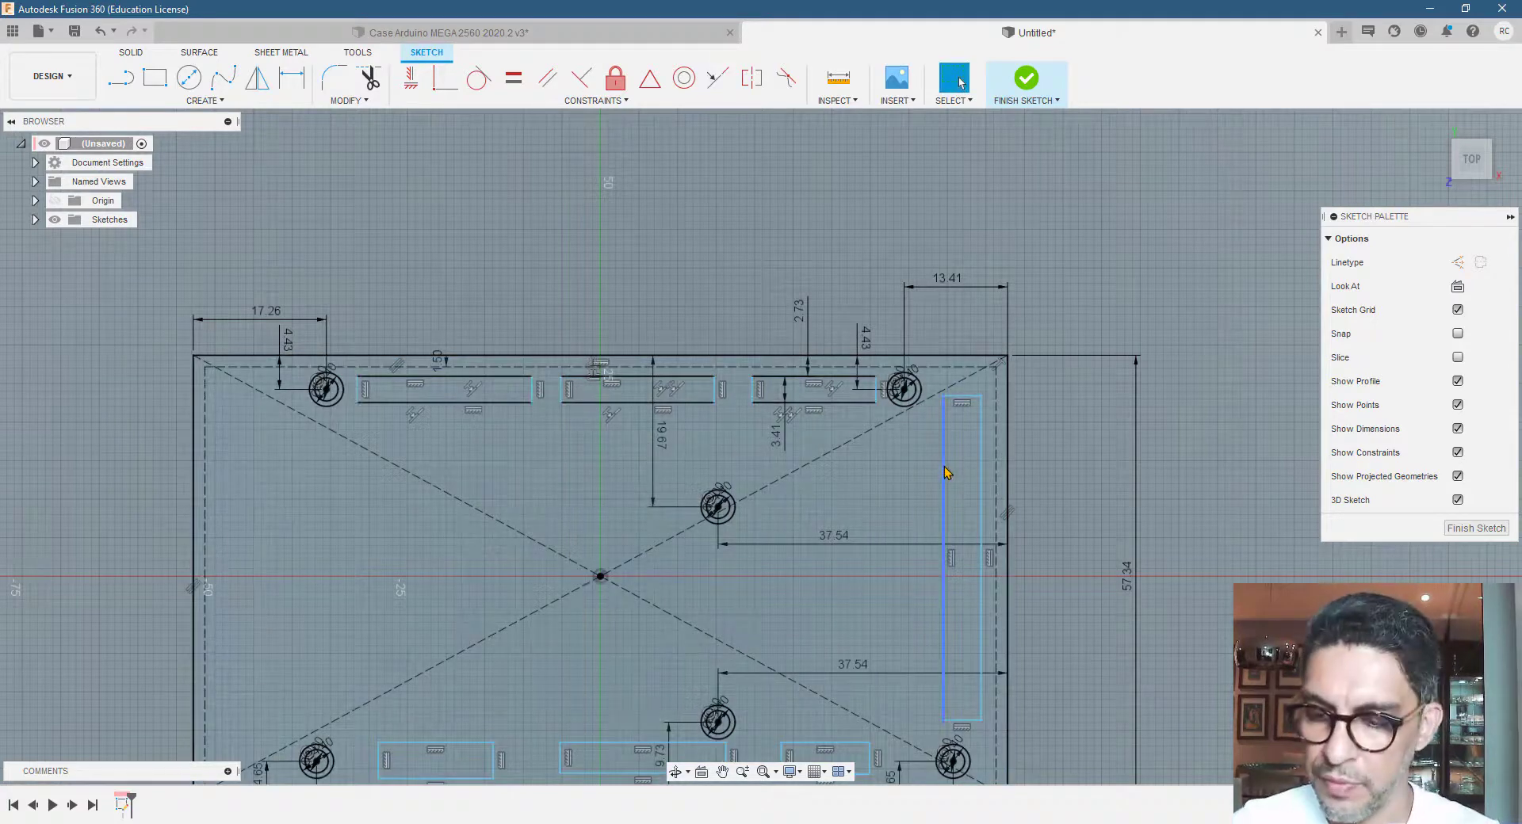
Dimension the vertical slot's right edge 5.36 mm from the outline's right edge
{"action": "scroll", "coordinate": [564, 472], "scroll_direction": "down", "scroll_amount": 1}
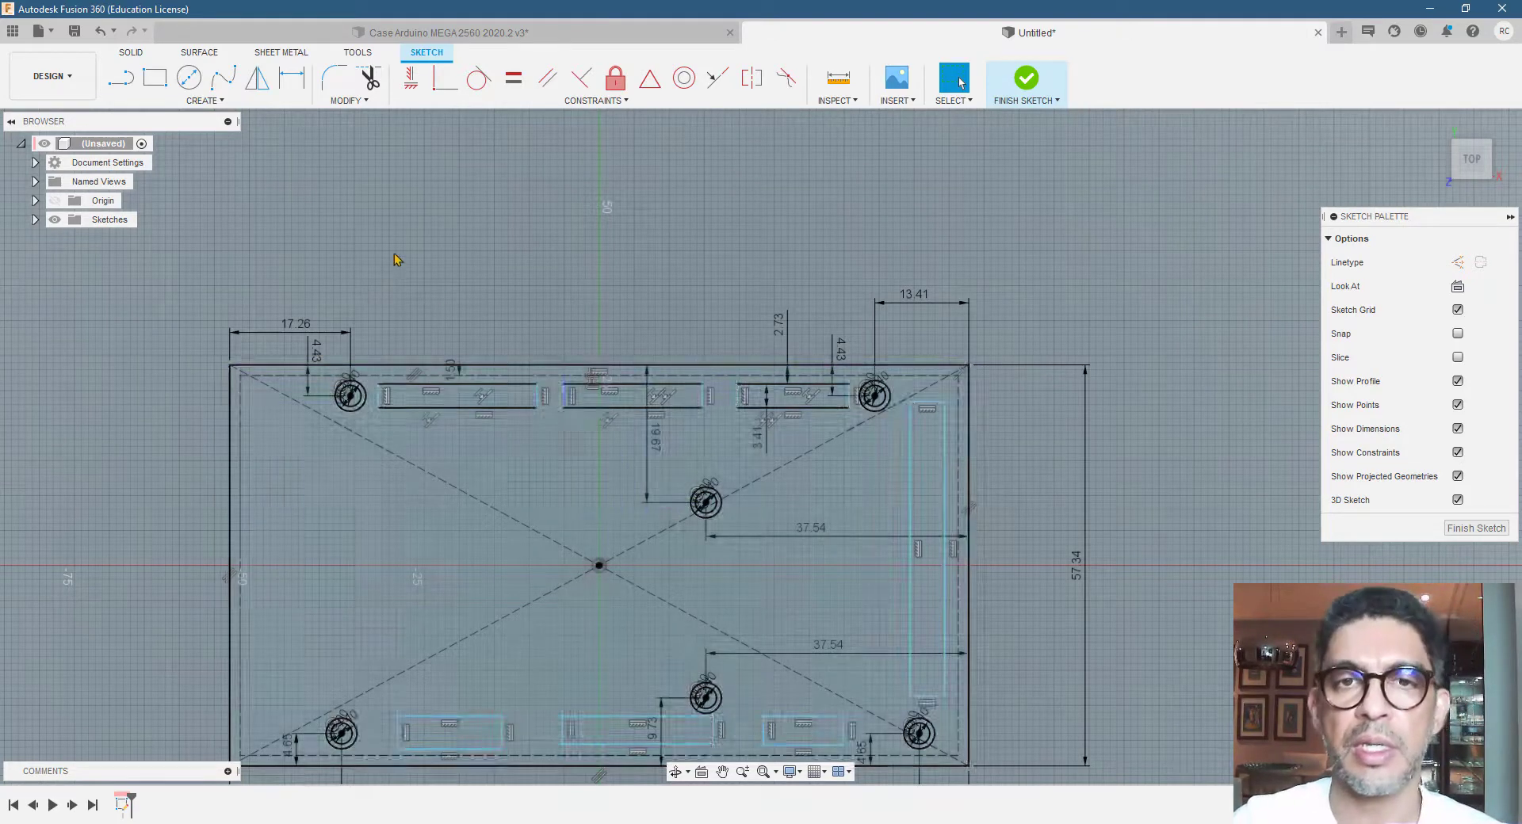
{"action": "left_click", "coordinate": [284, 77]}
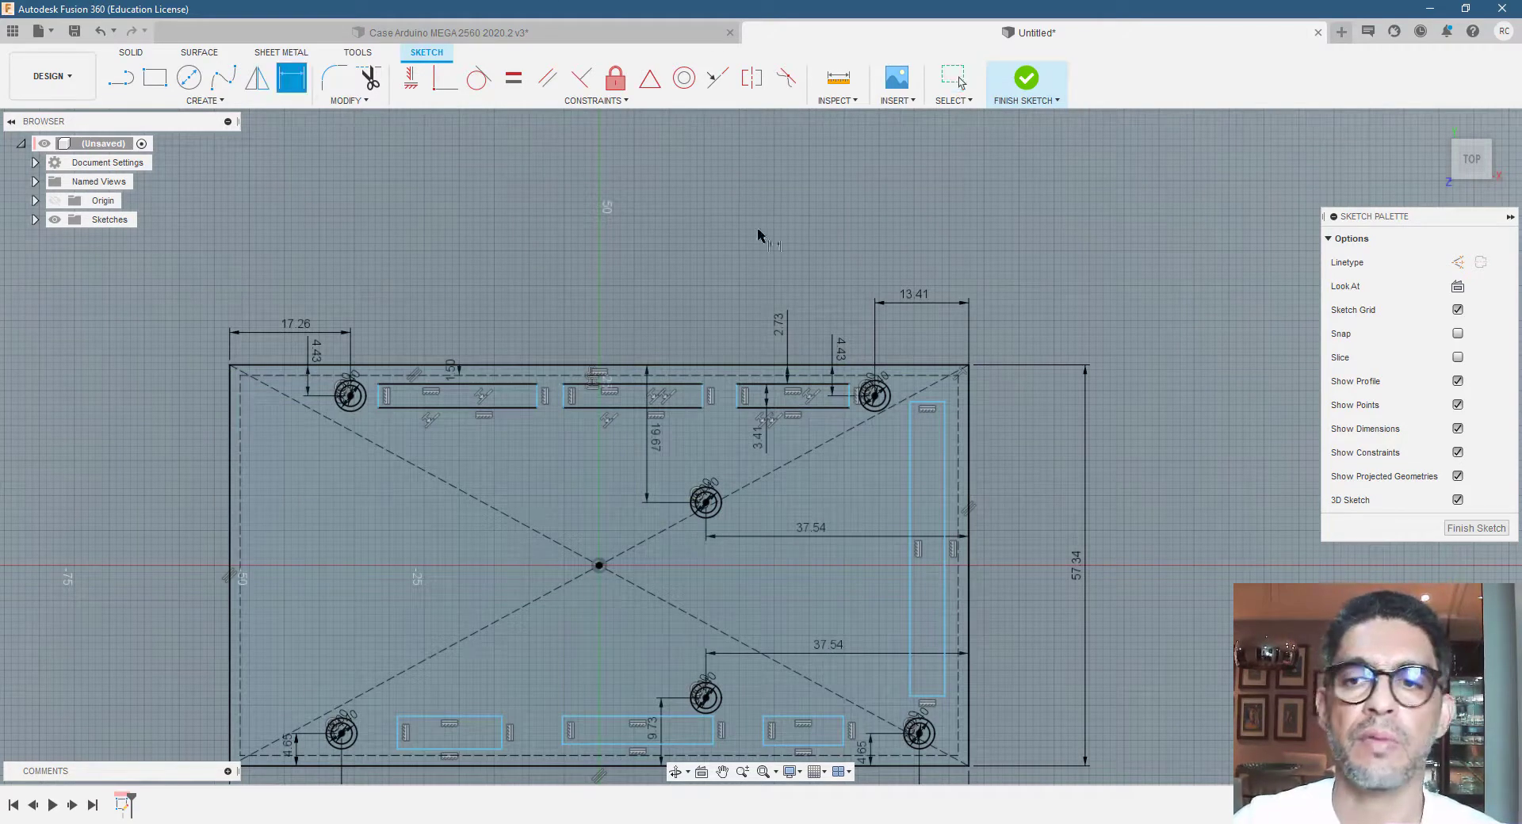
{"action": "left_click", "coordinate": [968, 400]}
{"action": "left_click", "coordinate": [945, 420]}
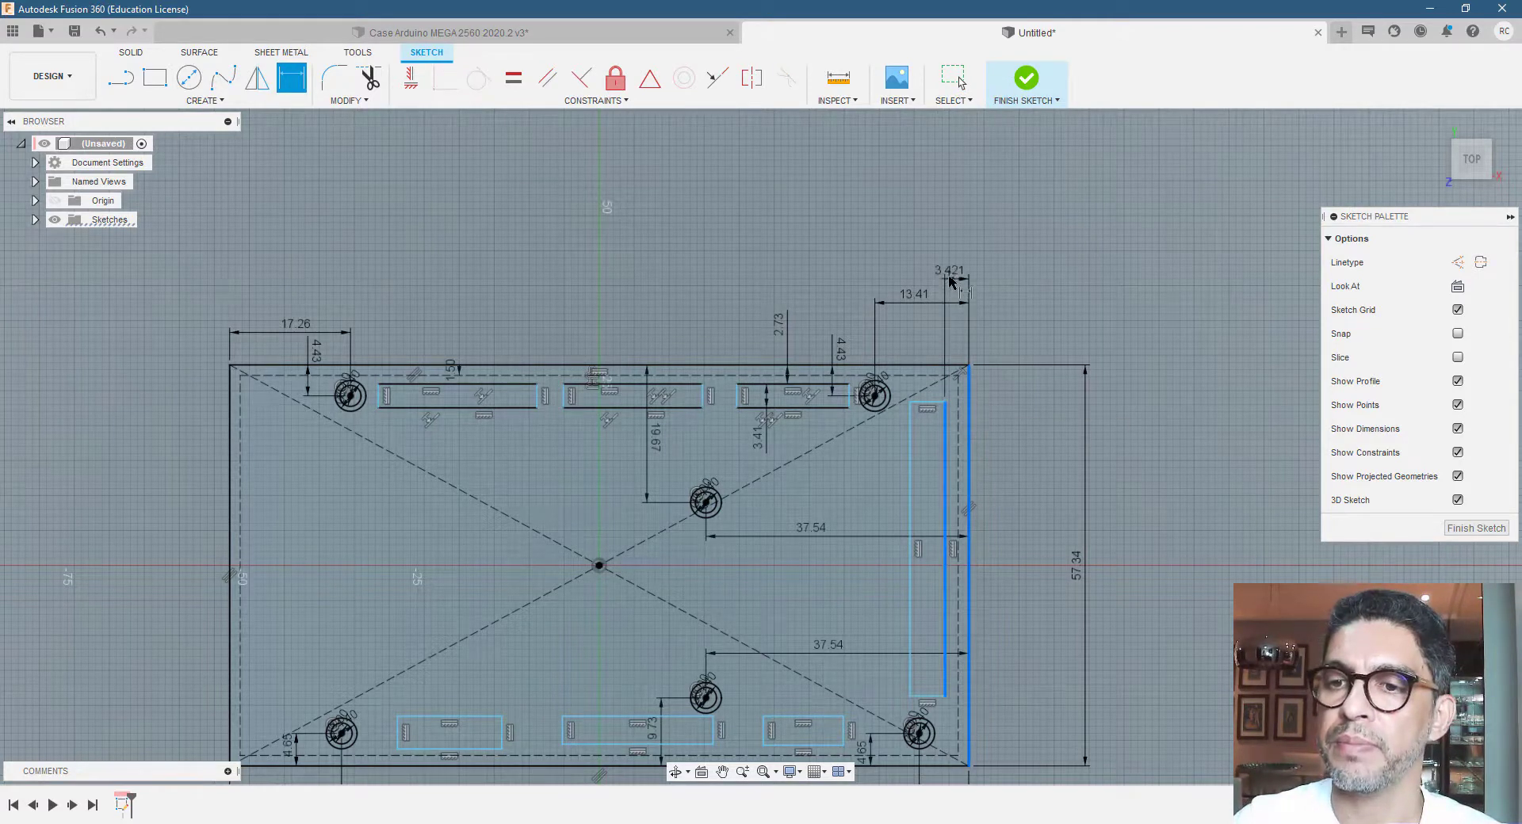
{"action": "left_click", "coordinate": [959, 260]}
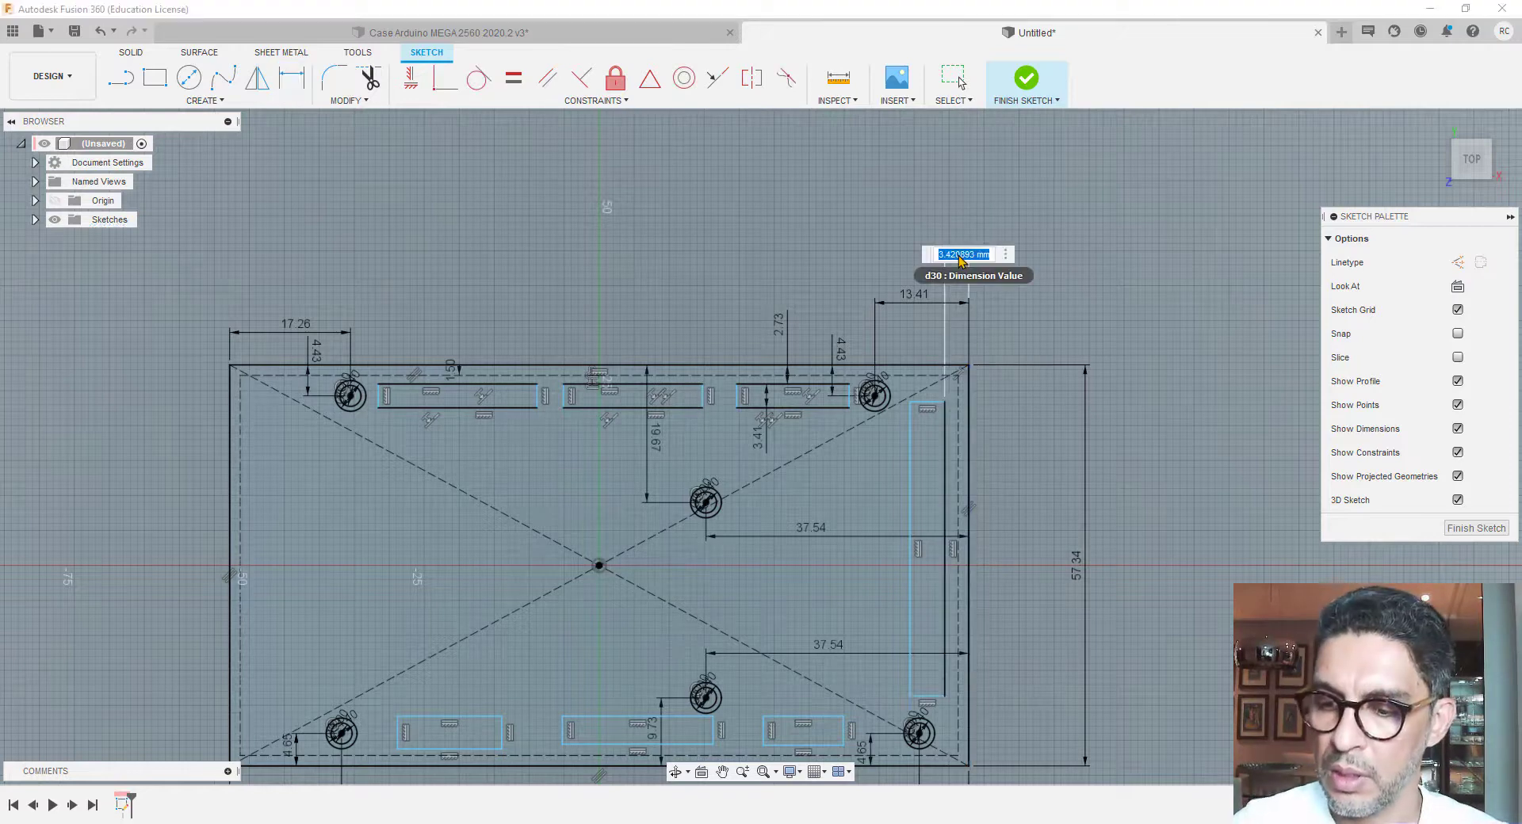
{"action": "type", "text": "5.36"}
{"action": "key", "text": "Return"}
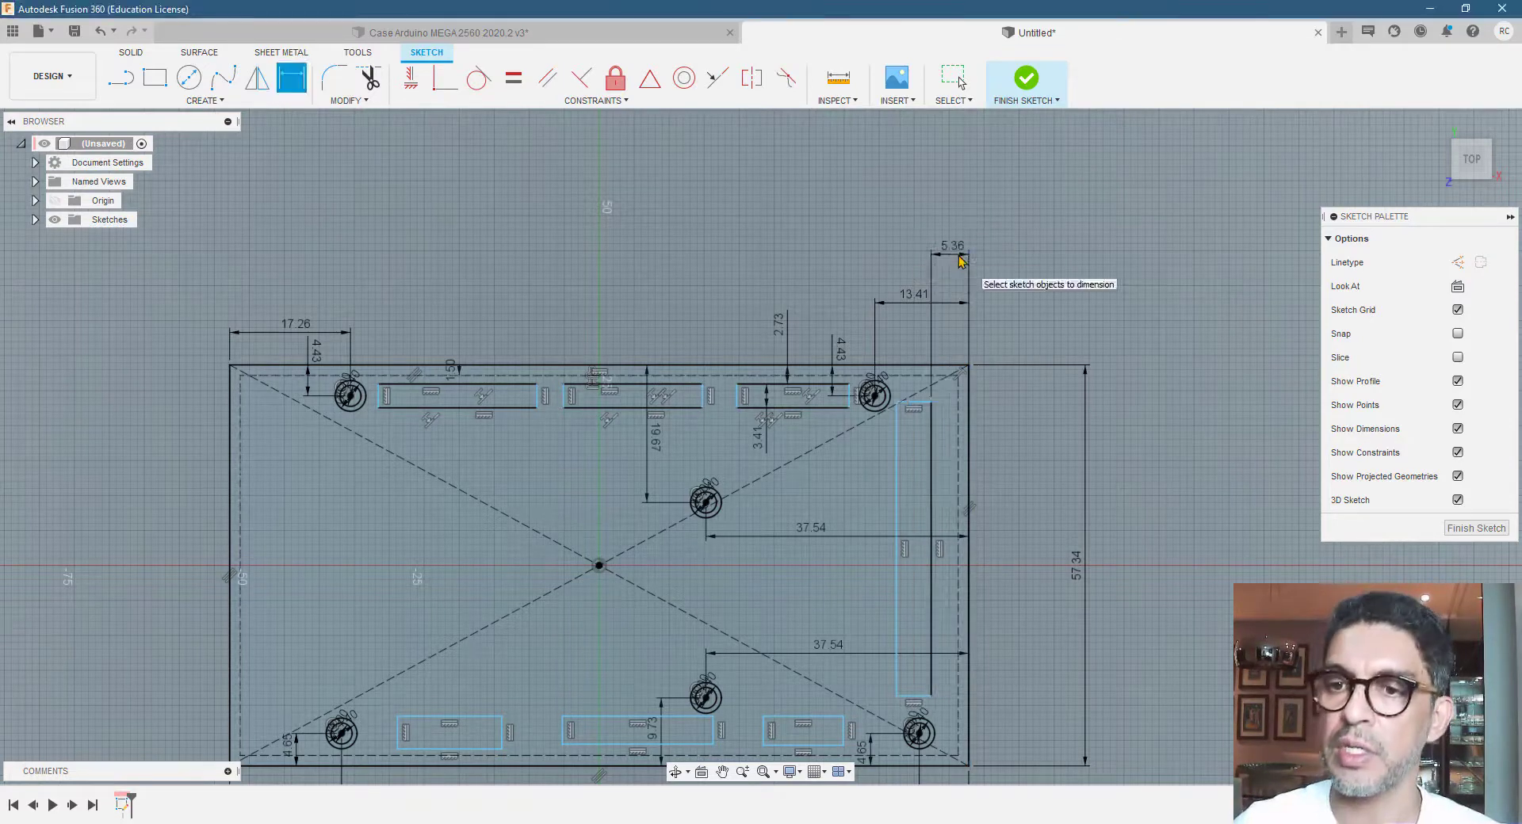
Dimension the vertical slot's width at 5.95 mm
{"action": "left_click", "coordinate": [931, 455]}
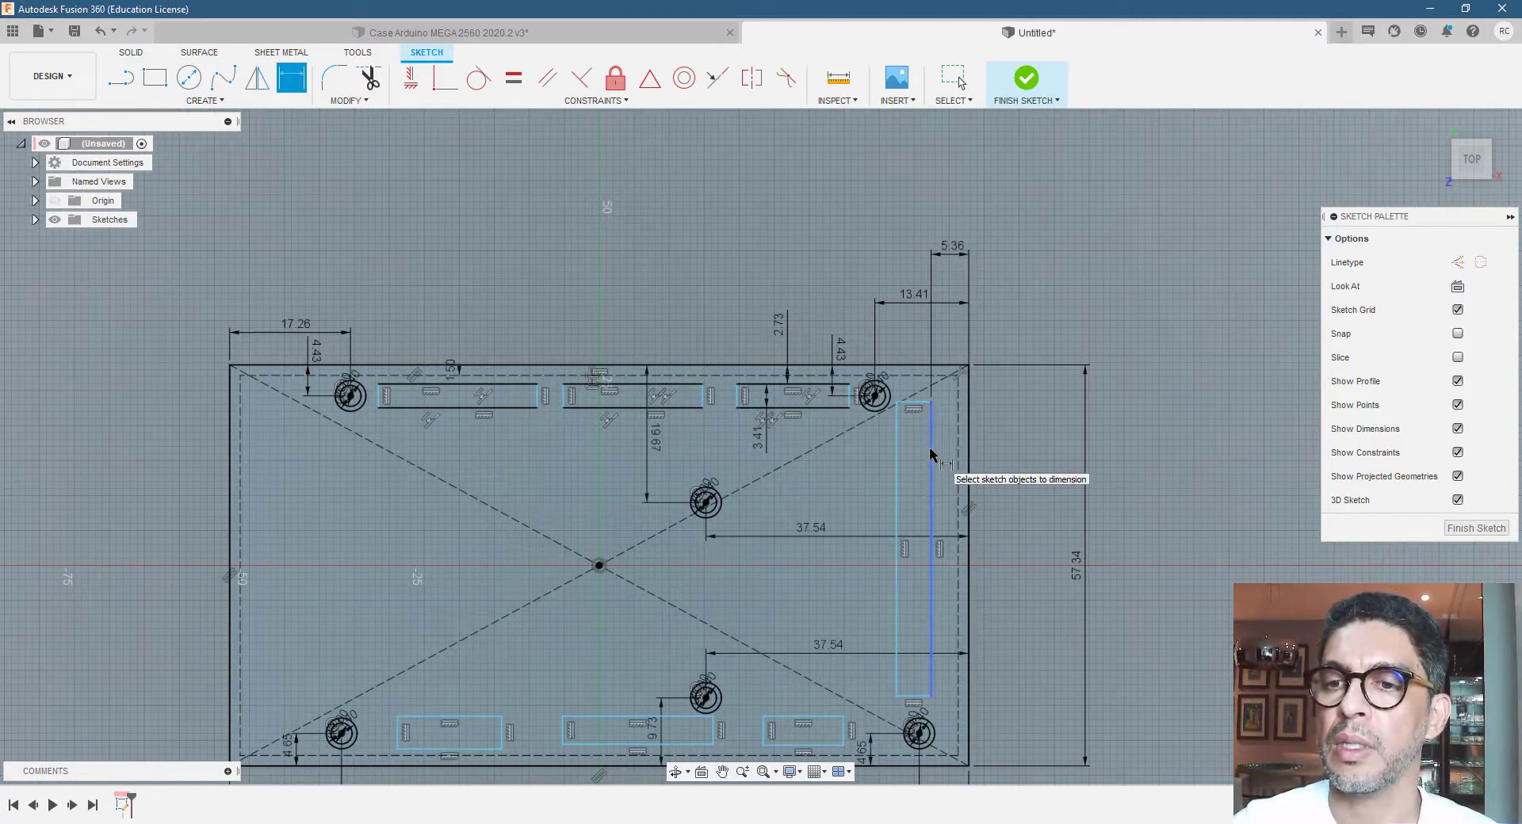
{"action": "left_click", "coordinate": [897, 452]}
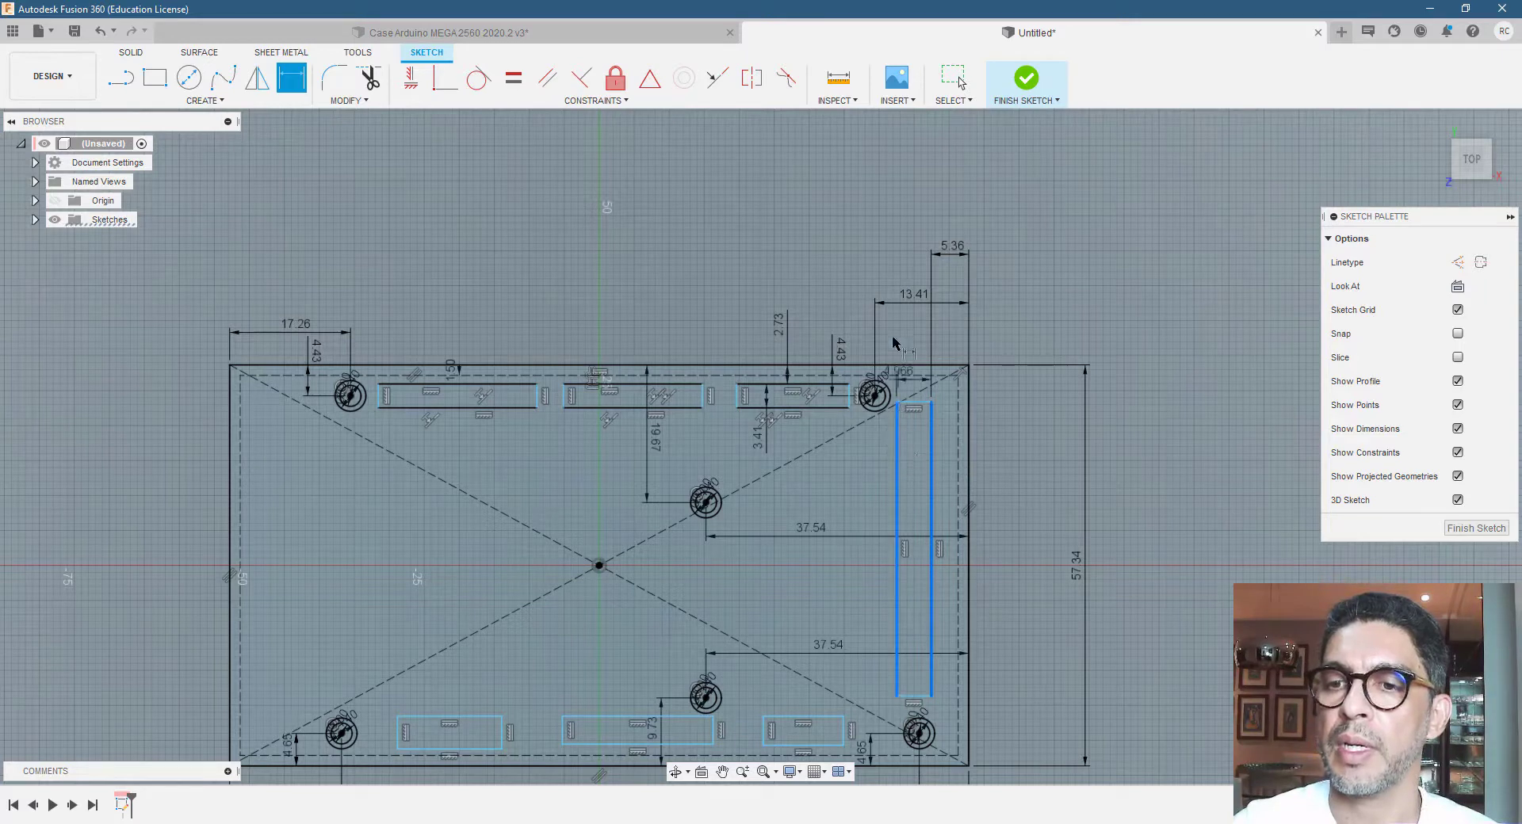
{"action": "left_click", "coordinate": [910, 261]}
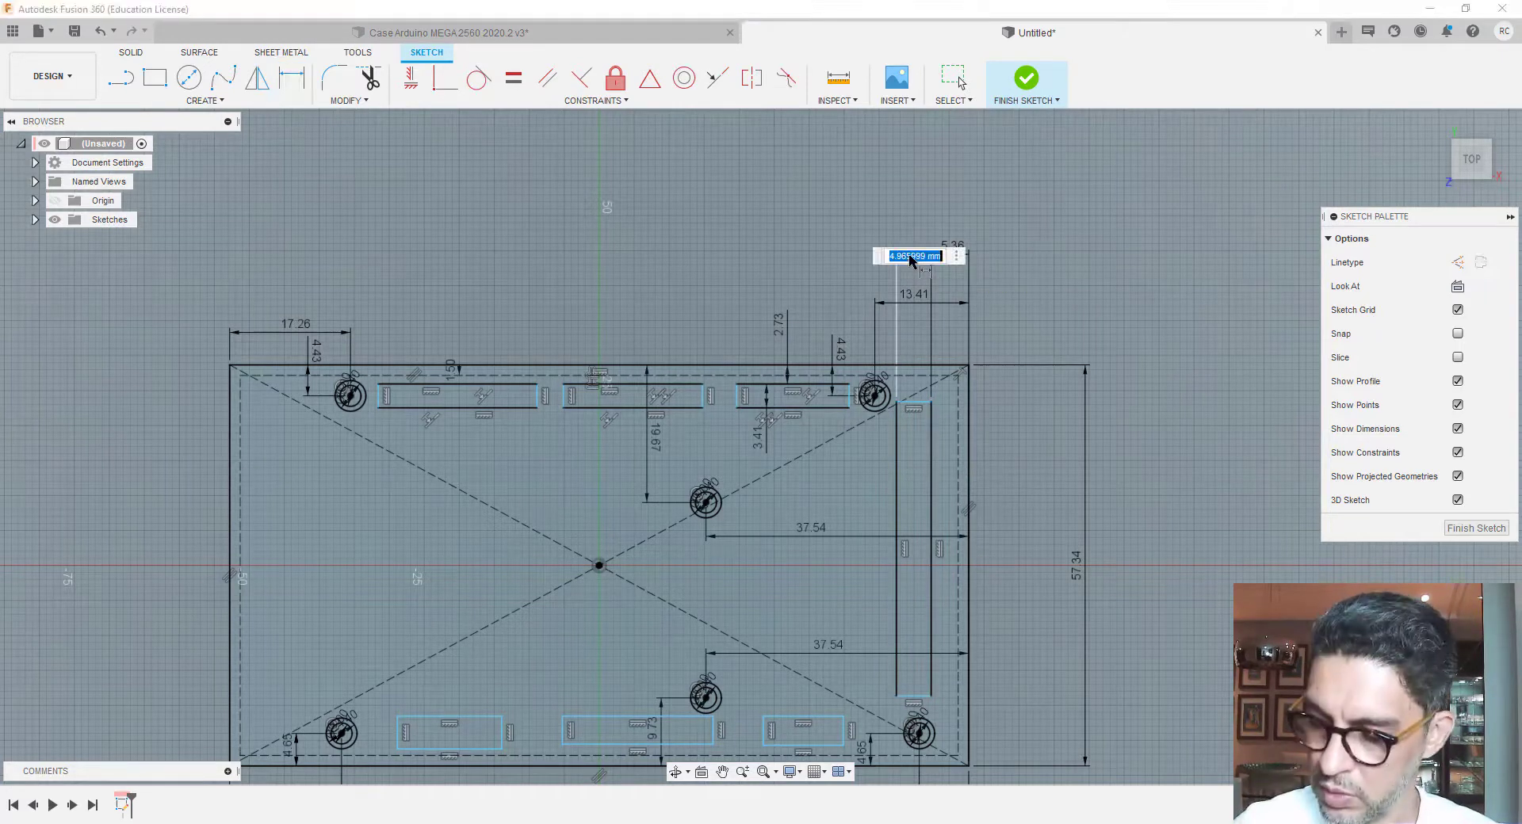
{"action": "type", "text": "5.95"}
{"action": "key", "text": "Return"}
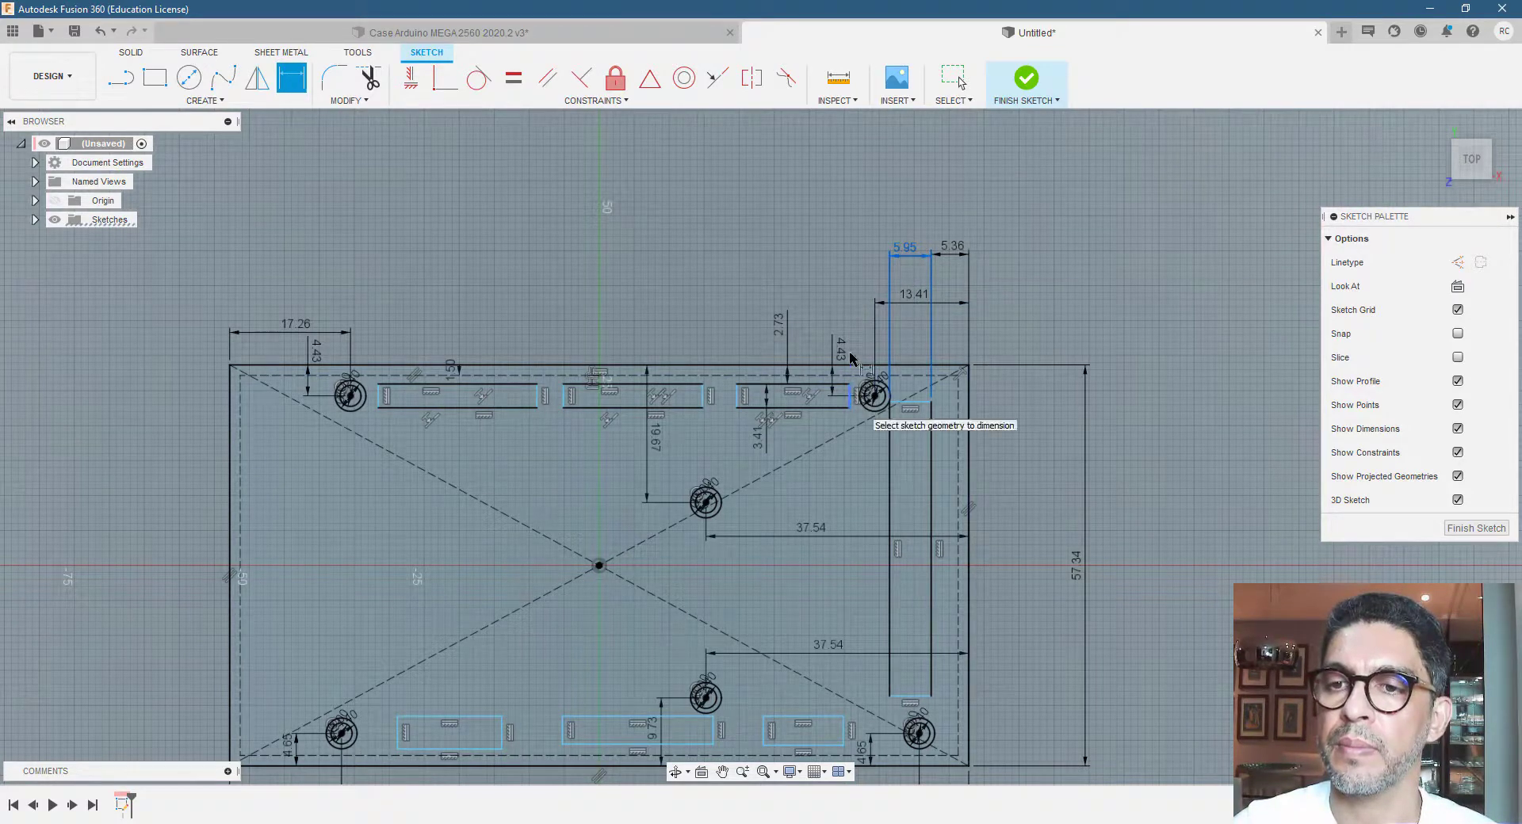
{"action": "key", "text": "Escape"}
Dimension the horizontal distance between the vertical slot's left edge and the upper-right slot's right edge at 4.44 mm
{"action": "scroll", "coordinate": [1018, 295], "scroll_direction": "up", "scroll_amount": 2}
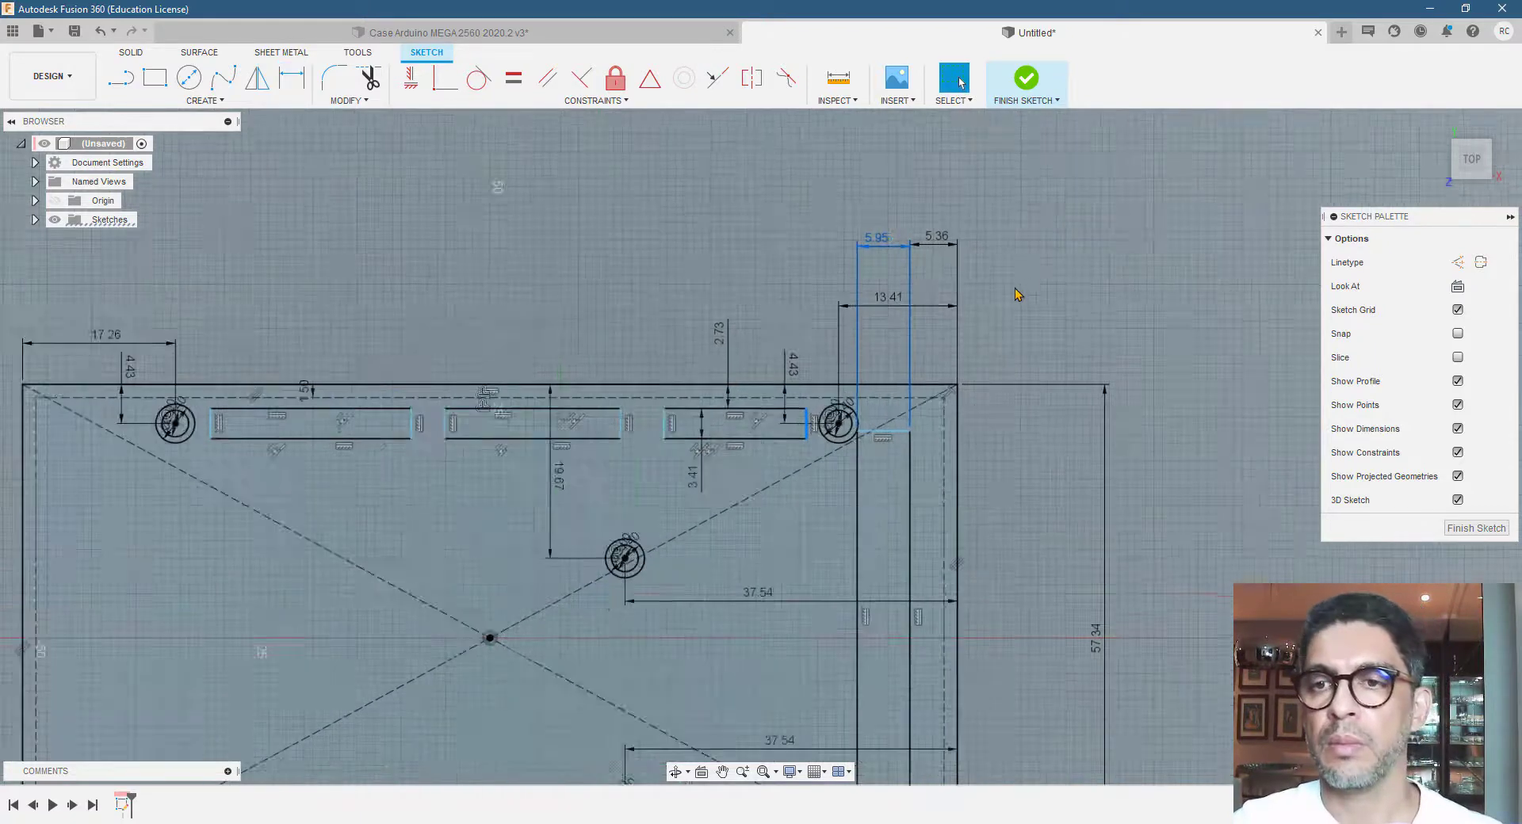
{"action": "scroll", "coordinate": [1019, 287], "scroll_direction": "up", "scroll_amount": 4}
{"action": "left_click", "coordinate": [292, 77]}
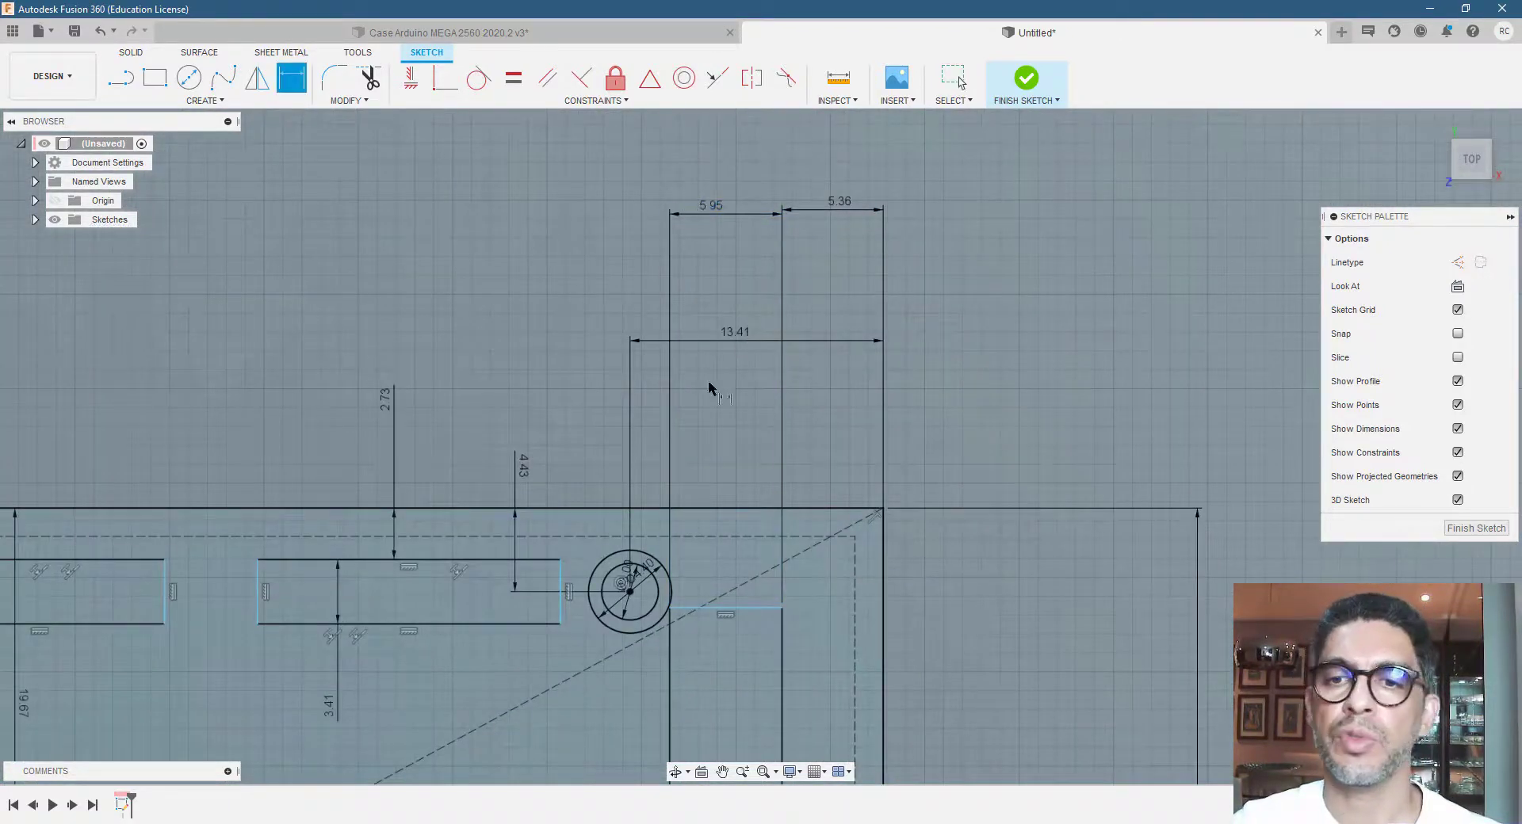
{"action": "left_click", "coordinate": [670, 642]}
{"action": "left_click", "coordinate": [561, 582]}
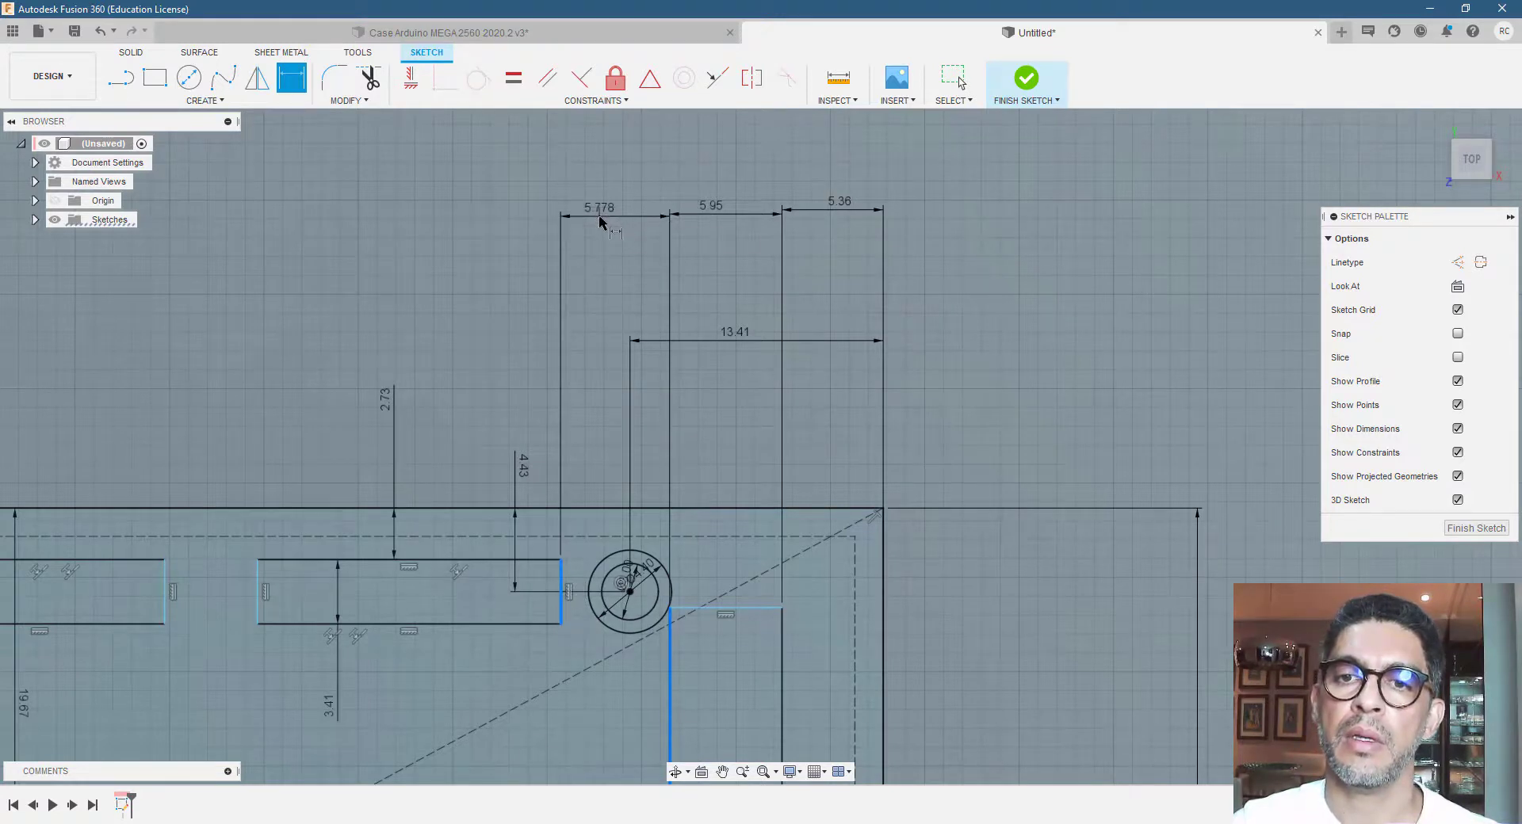
{"action": "left_click", "coordinate": [595, 214]}
{"action": "type", "text": "4"}
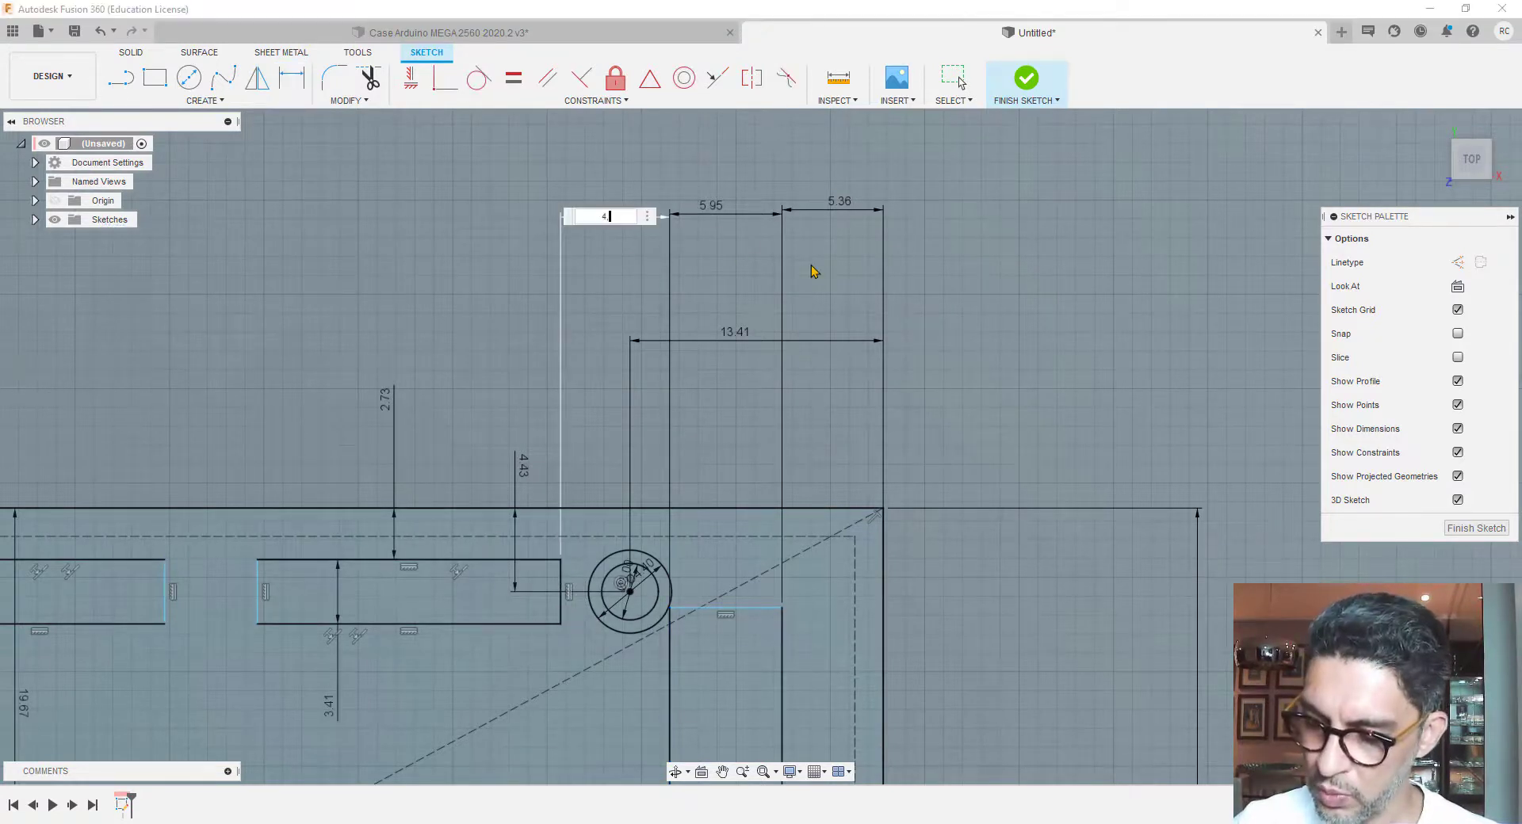
{"action": "type", "text": ",44"}
{"action": "key", "text": "Return"}
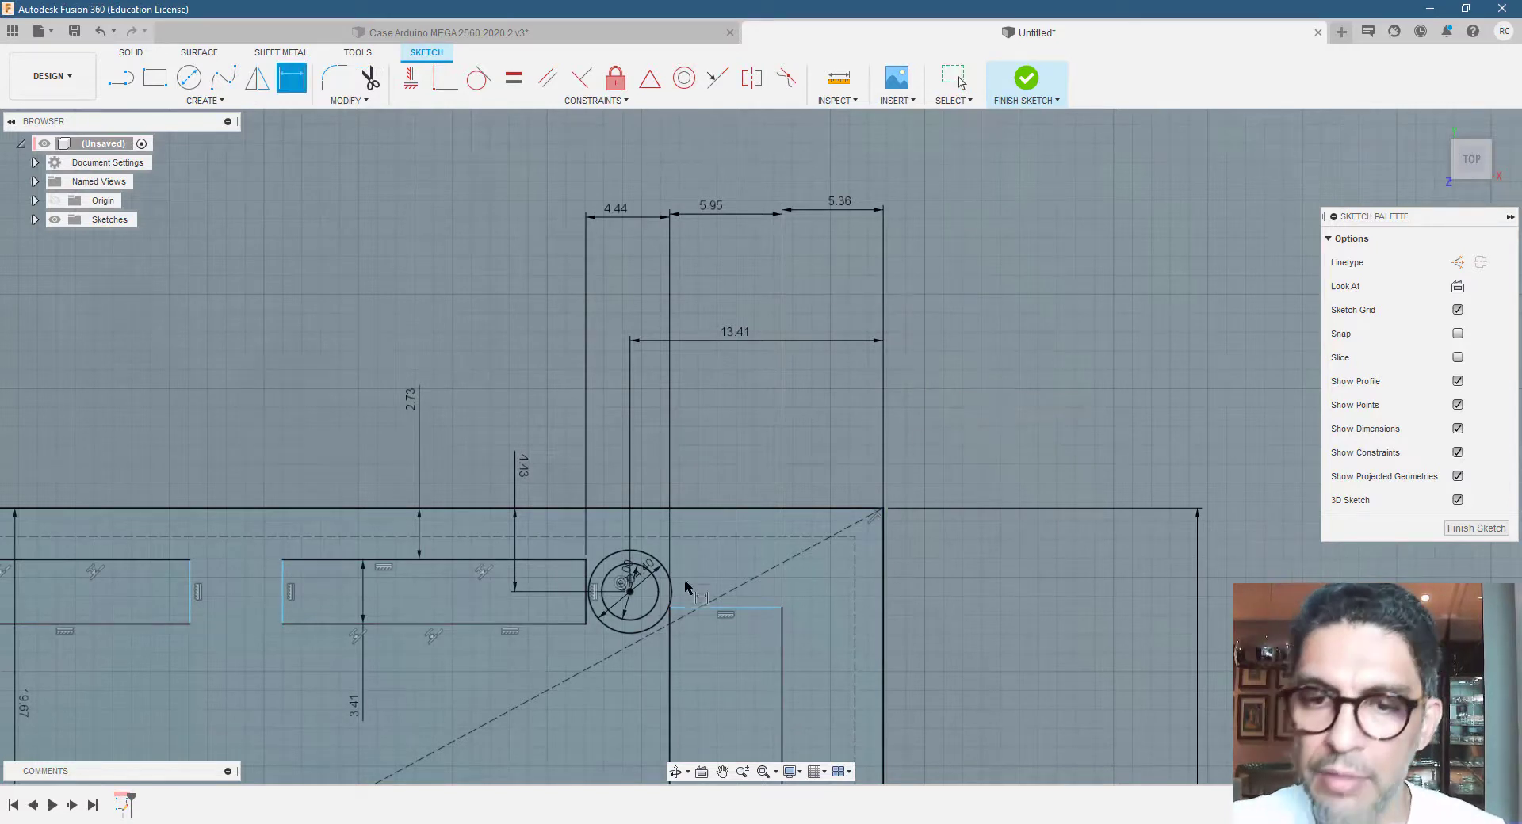
Dimension the upper-right slot's length between its two short edges at 20.72 mm
{"action": "left_click", "coordinate": [587, 607]}
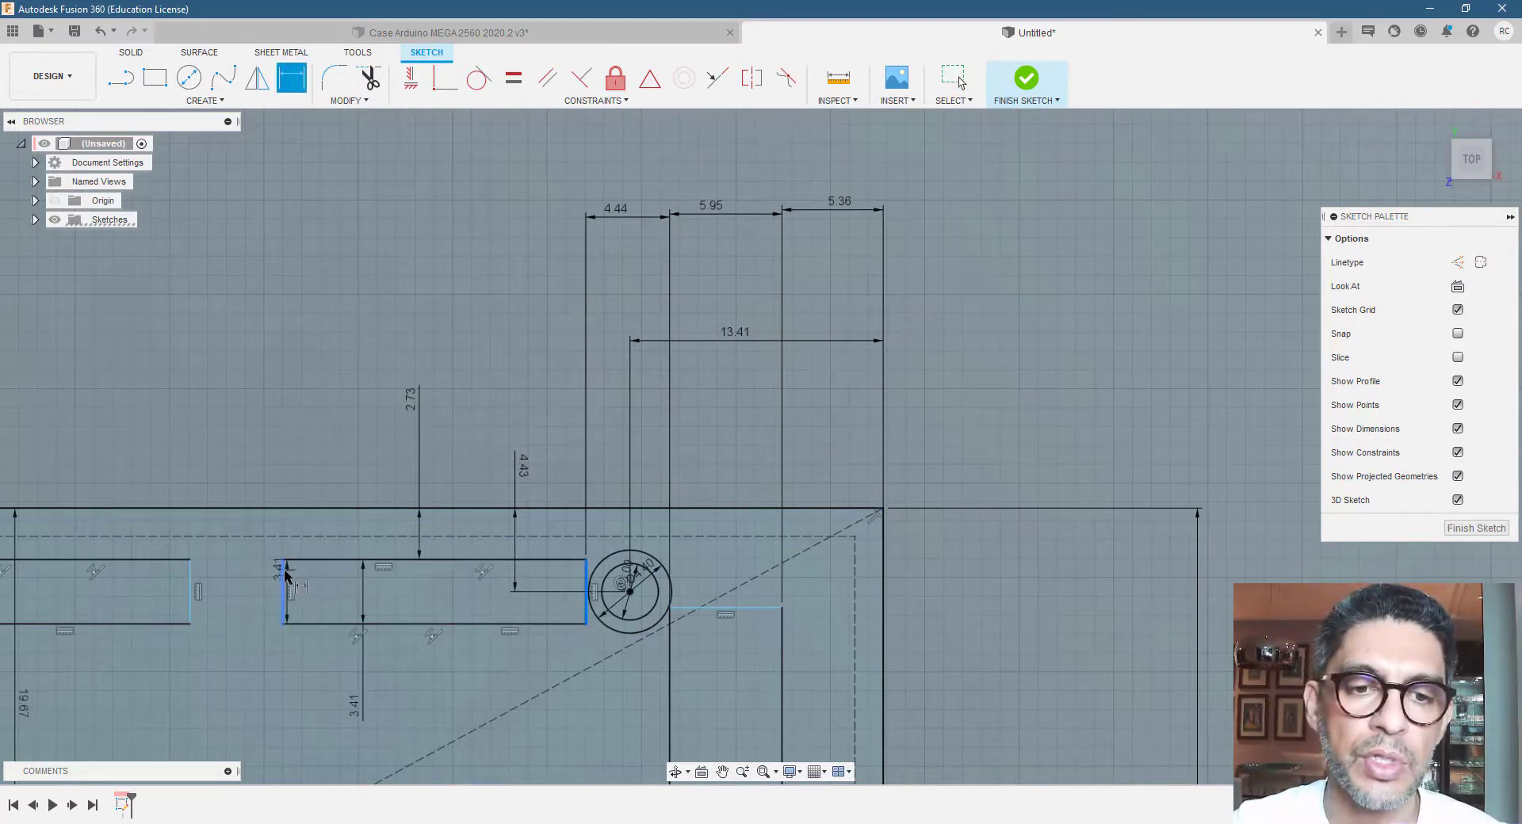
{"action": "left_click", "coordinate": [286, 575]}
{"action": "left_click", "coordinate": [418, 222]}
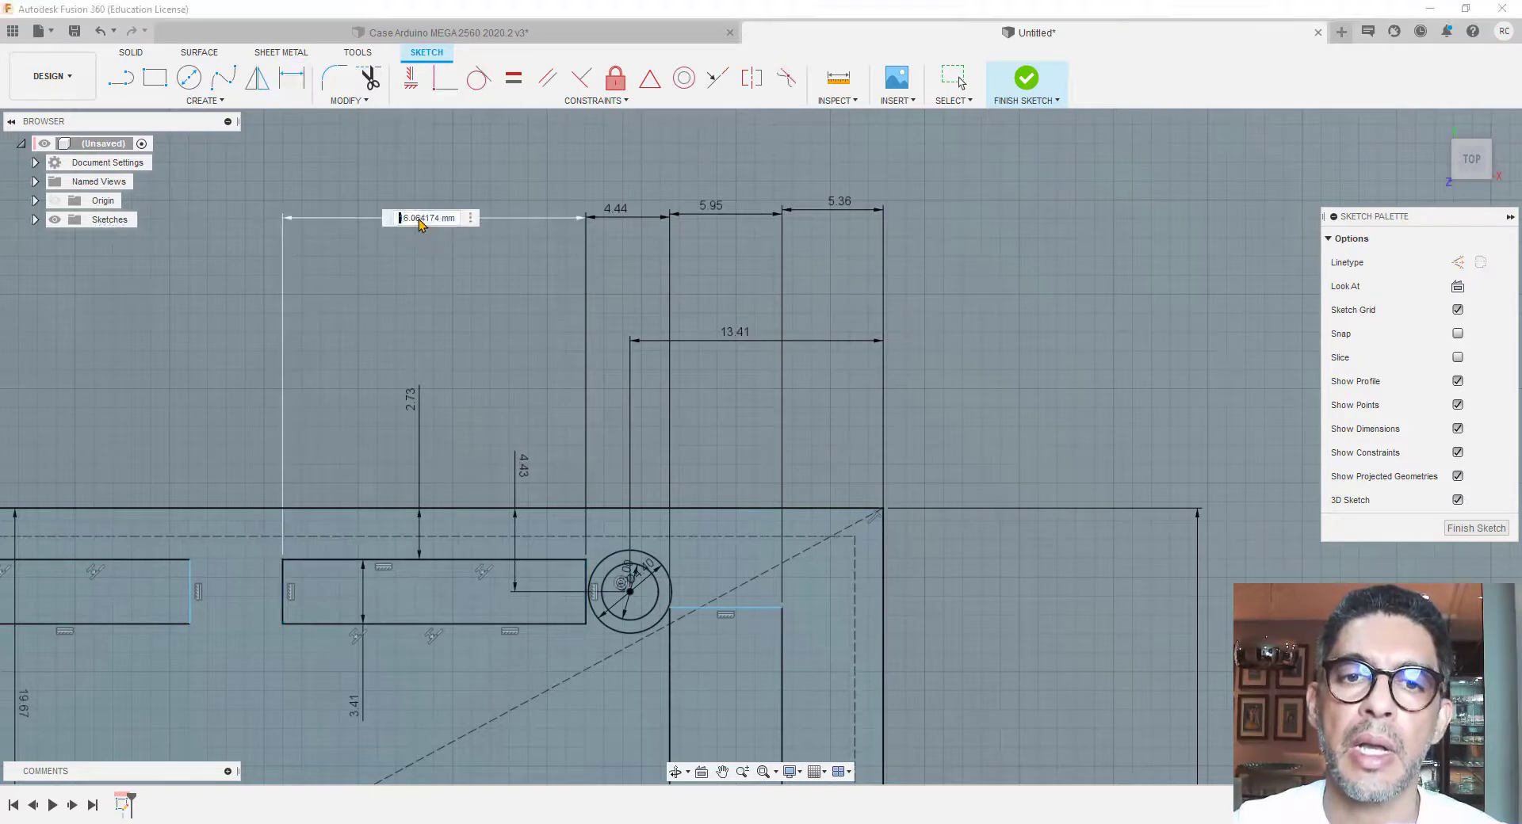
{"action": "type", "text": "3"}
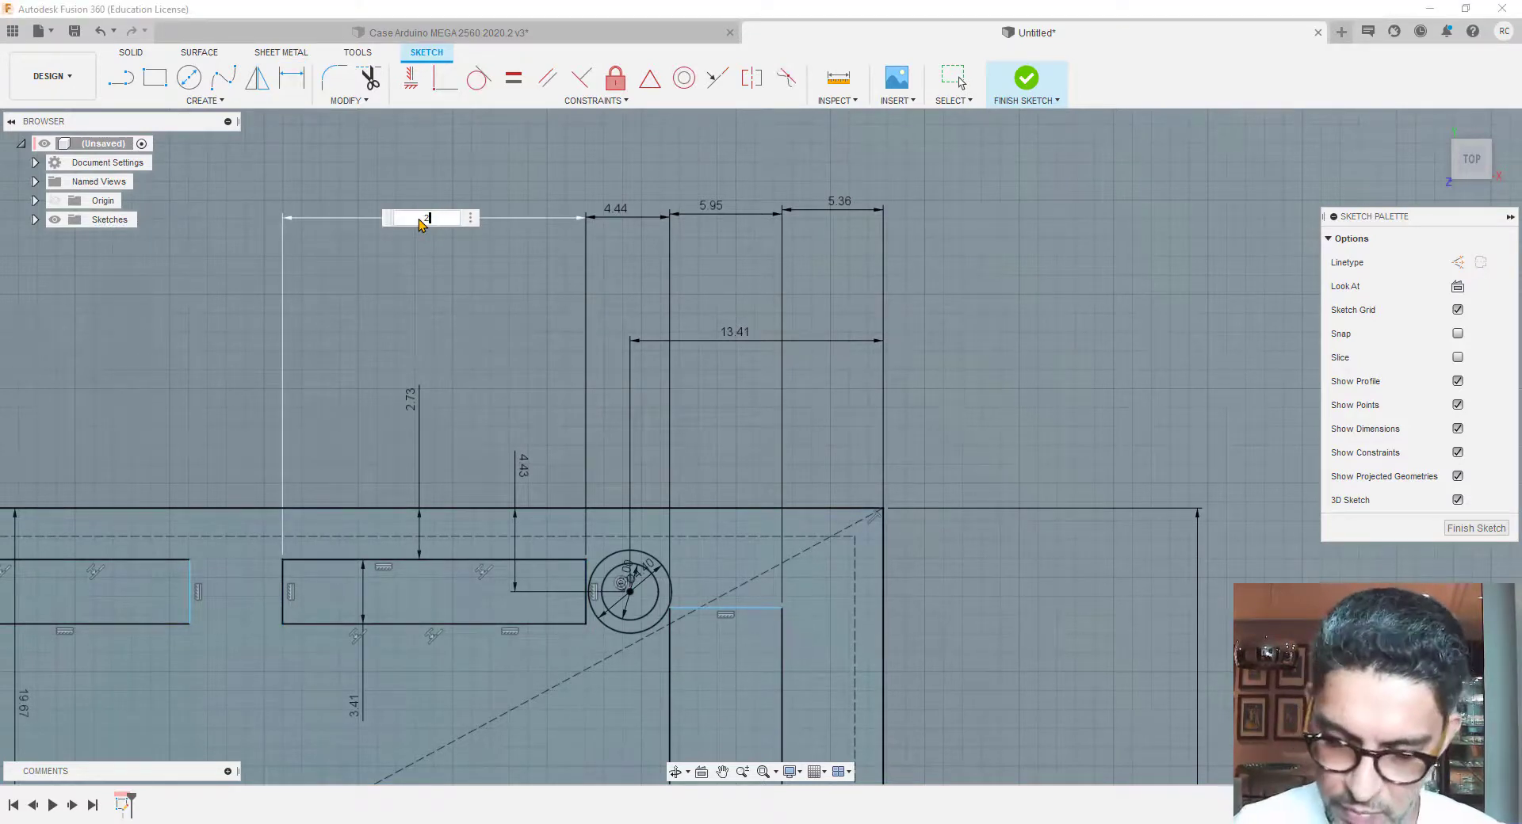
{"action": "key", "text": "Return"}
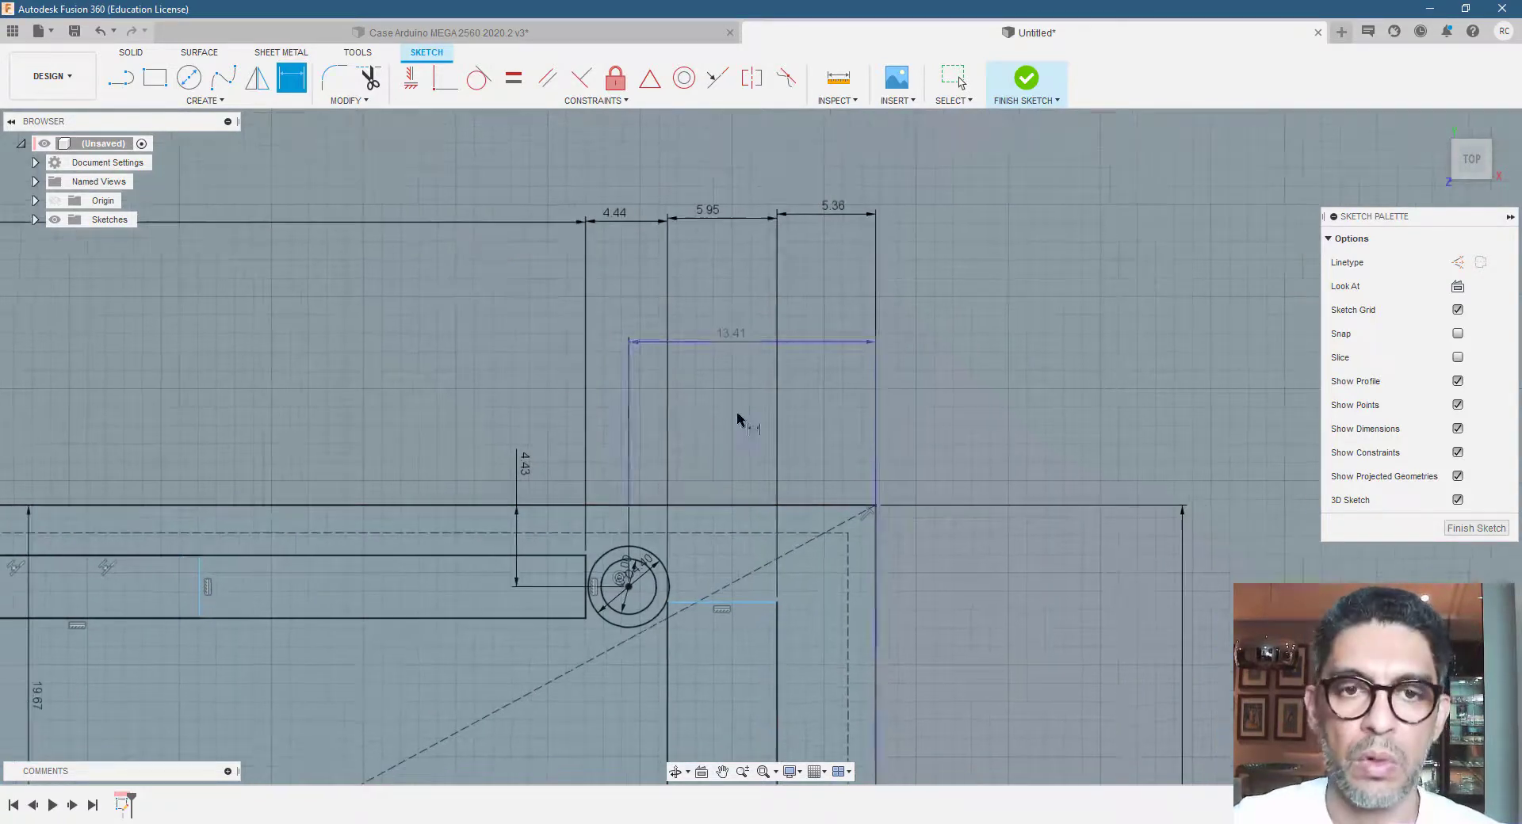
{"action": "scroll", "coordinate": [761, 432], "scroll_direction": "down", "scroll_amount": 5}
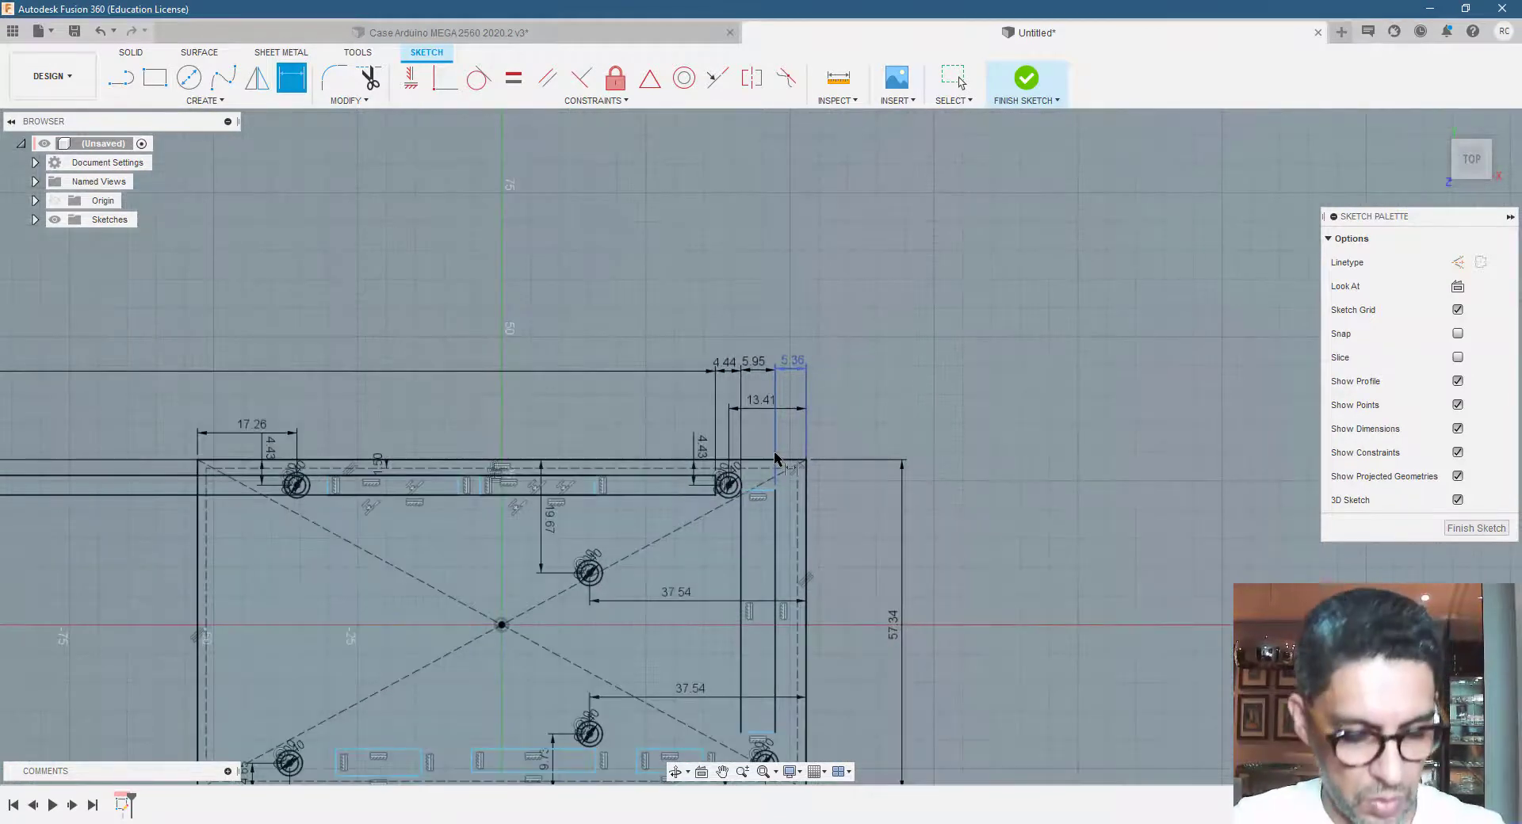
{"action": "key", "text": "Escape"}
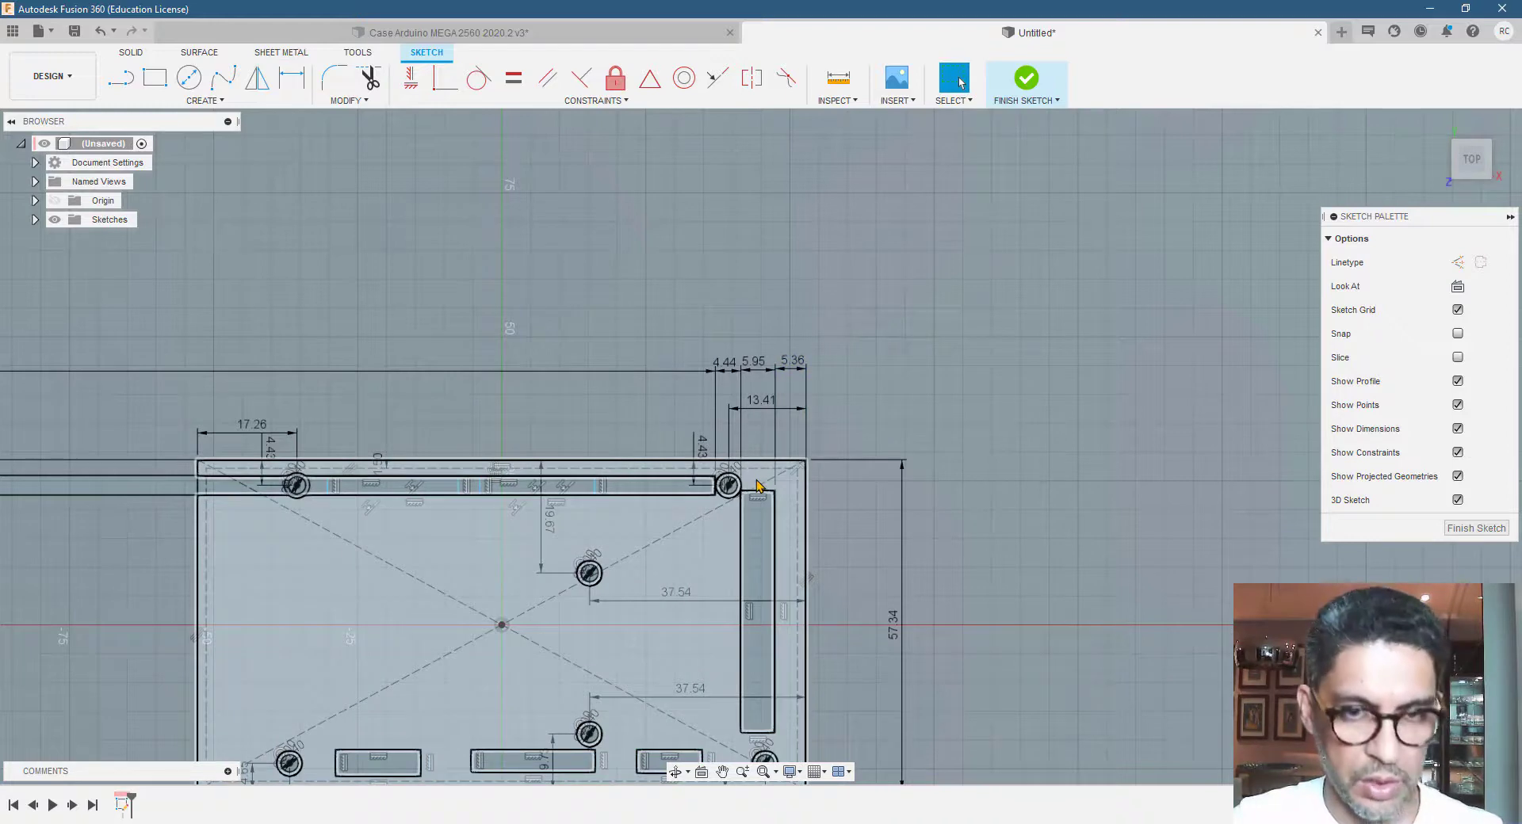
{"action": "scroll", "coordinate": [698, 443], "scroll_direction": "up", "scroll_amount": 4}
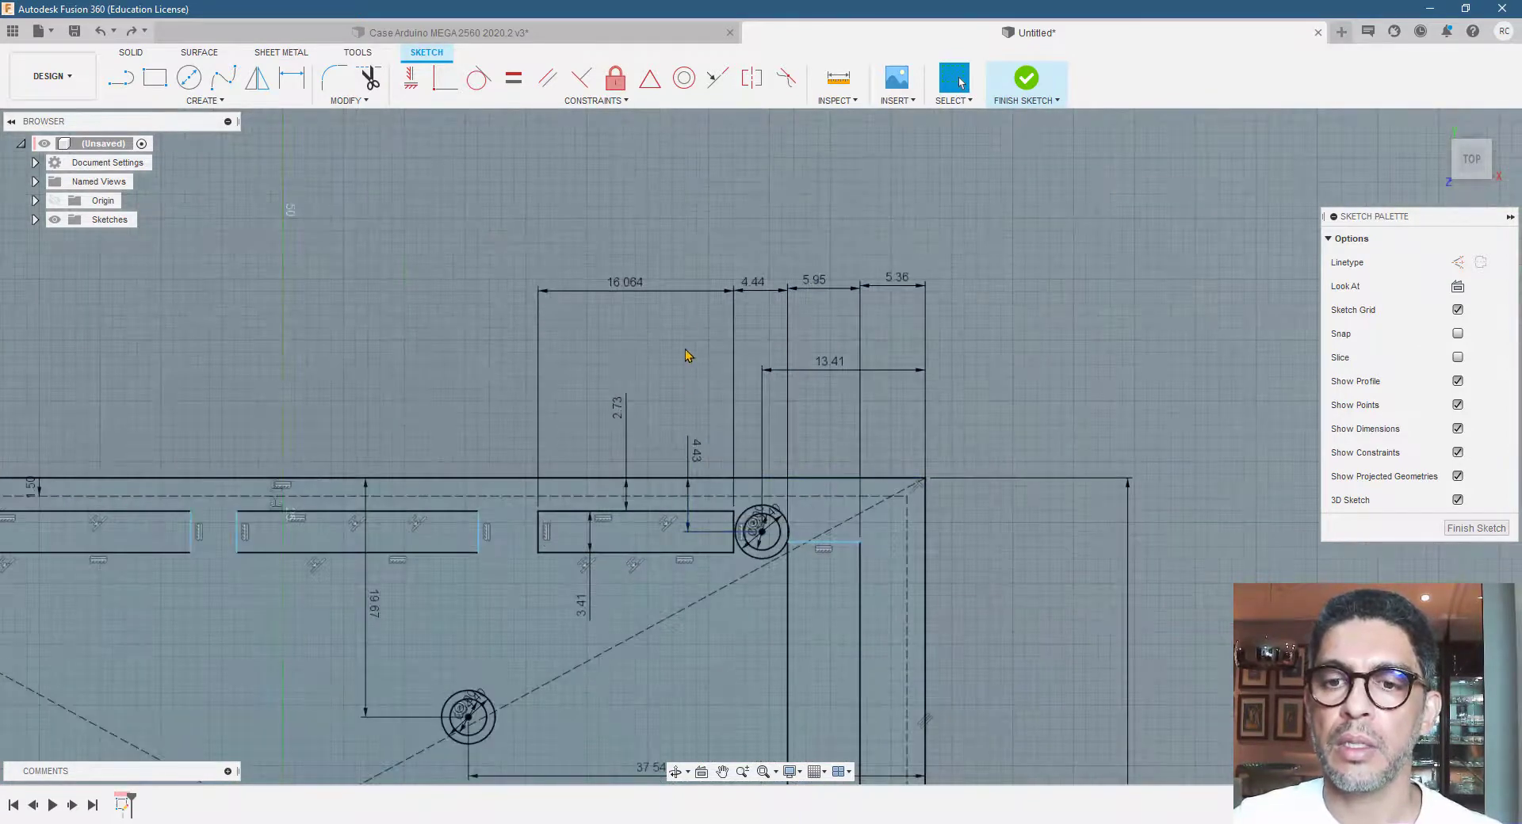
{"action": "double_click", "coordinate": [643, 293]}
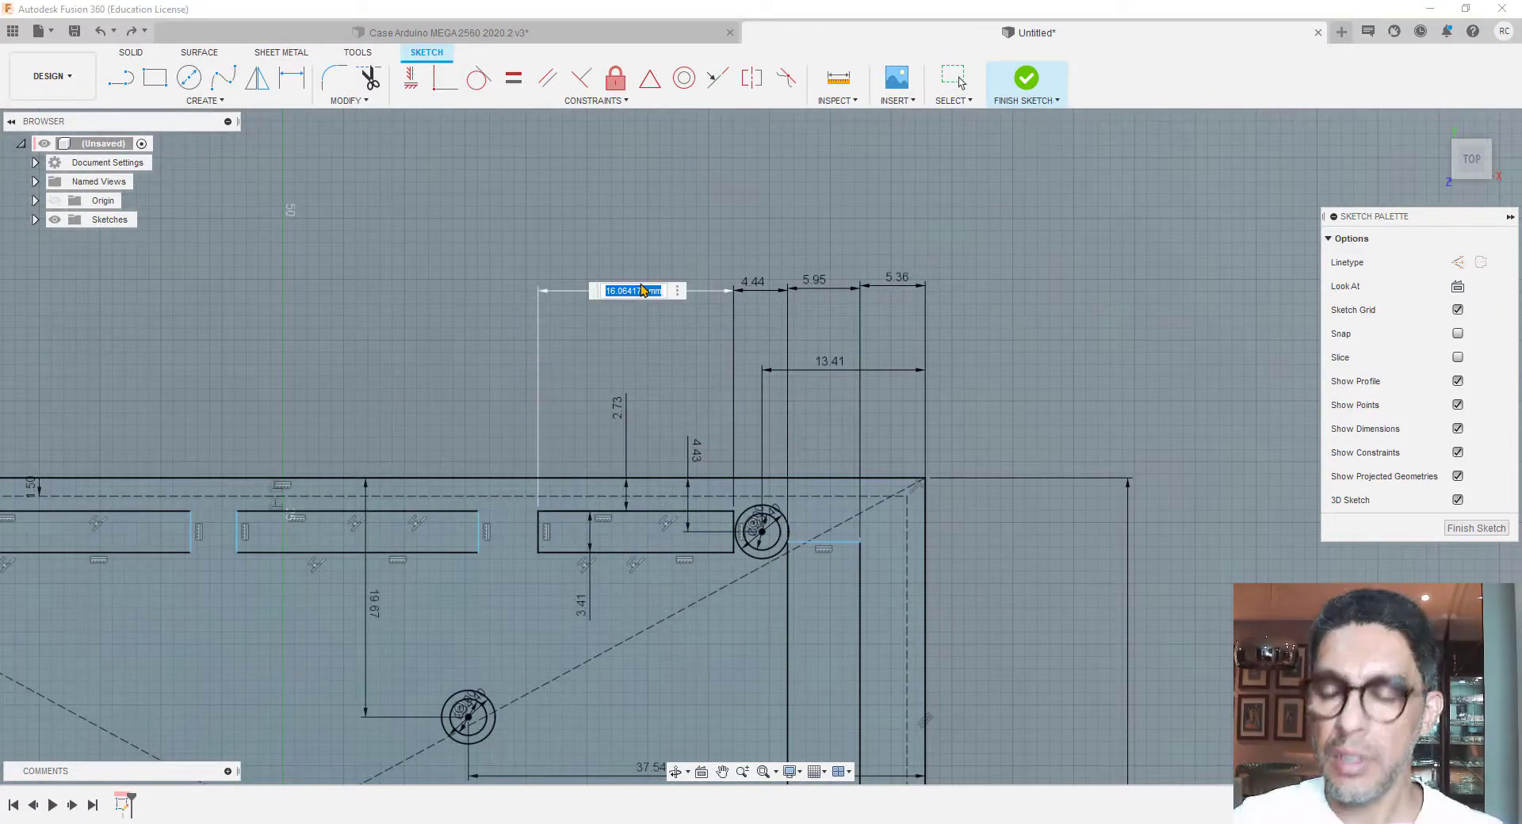
{"action": "type", "text": "20"}
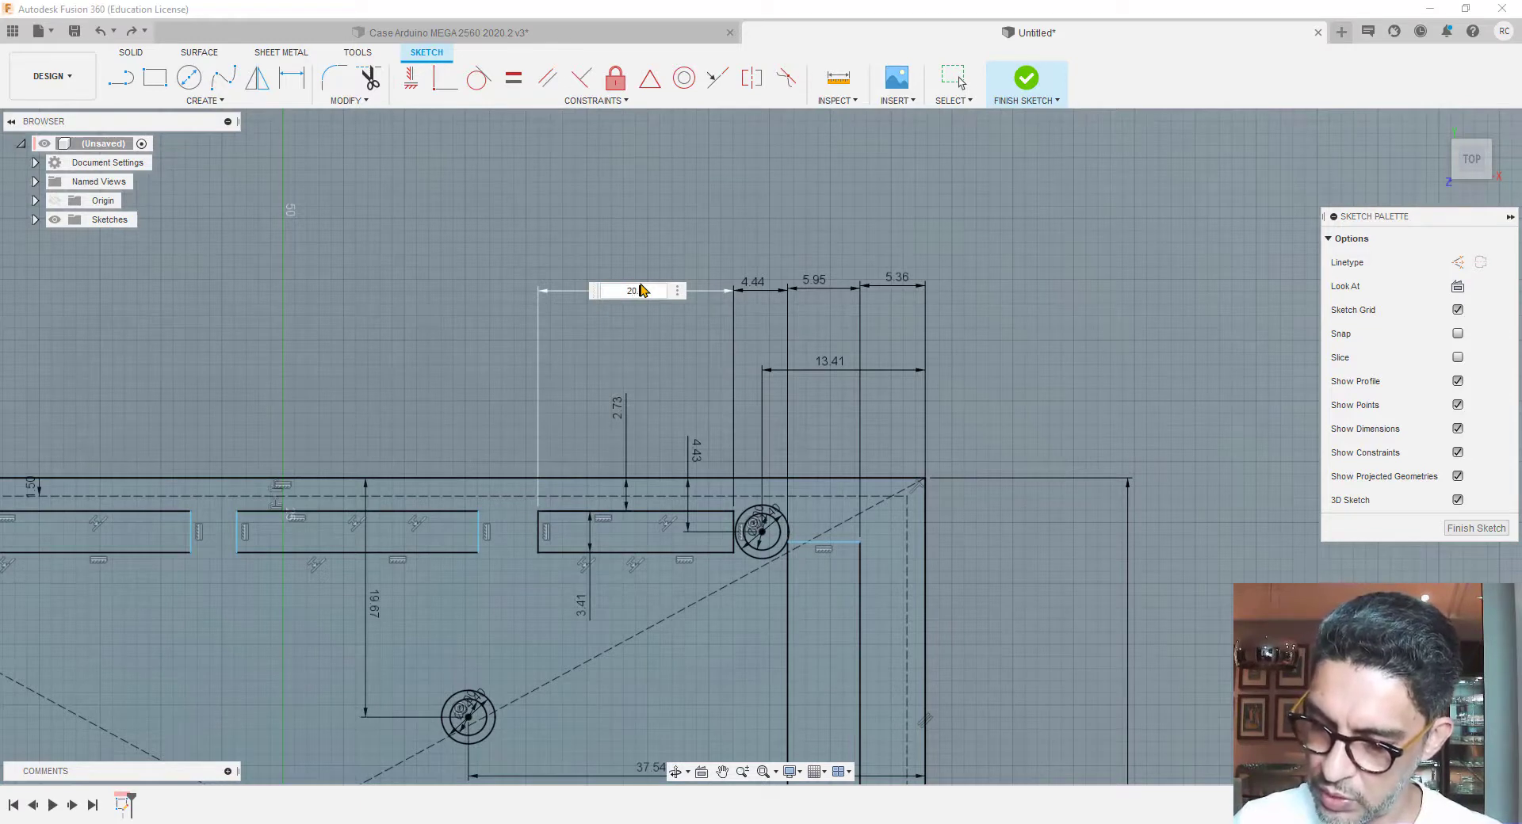
{"action": "type", "text": ".72"}
{"action": "key", "text": "Return"}
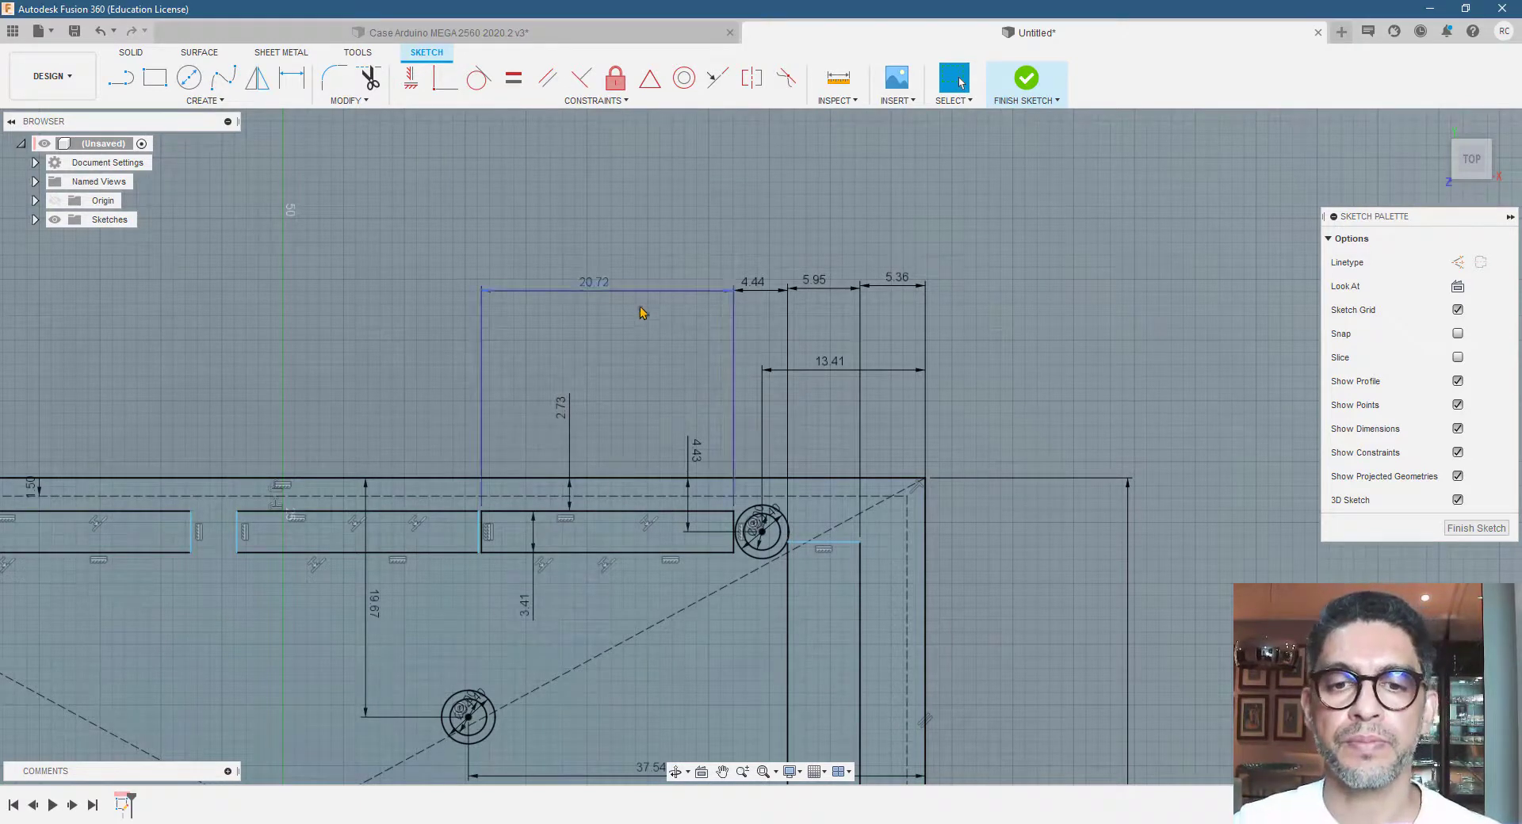
Dimension the gap between the upper-middle and upper-right slots at 2.14 mm and place the dimension text above the gap
{"action": "scroll", "coordinate": [278, 560], "scroll_direction": "up", "scroll_amount": 1}
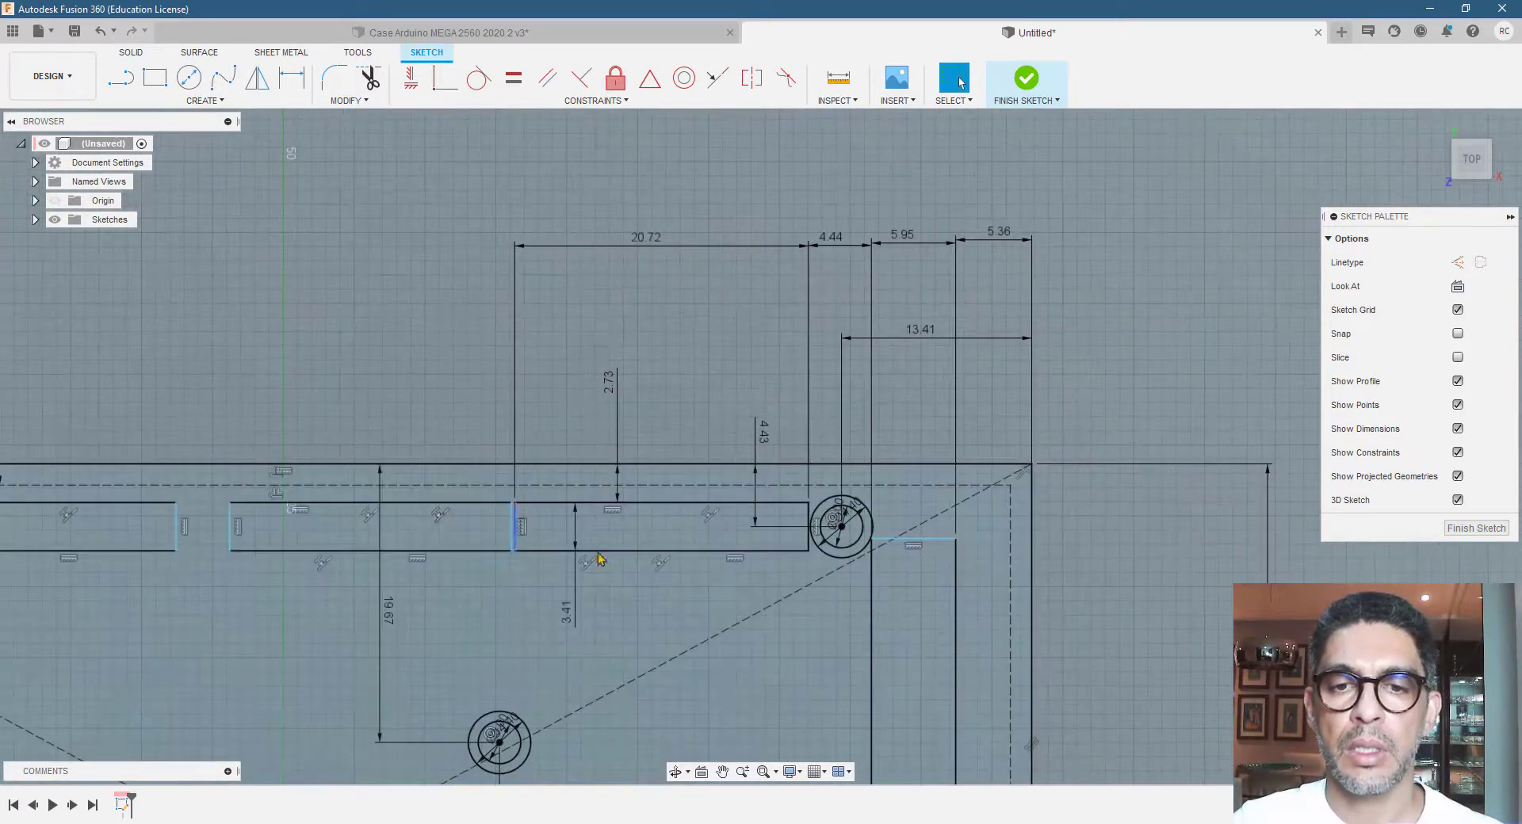
{"action": "scroll", "coordinate": [318, 516], "scroll_direction": "up", "scroll_amount": 2}
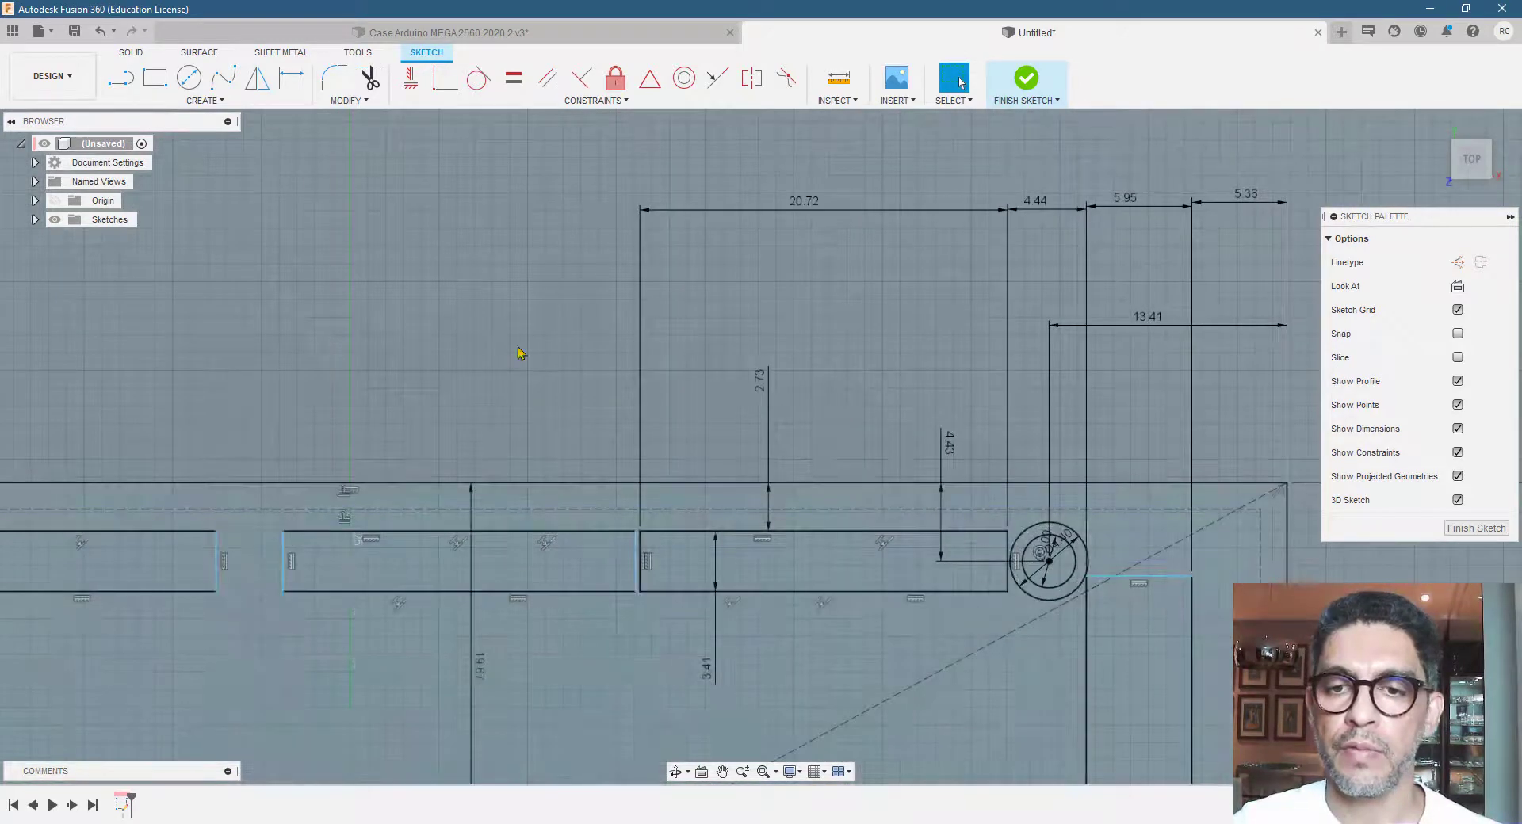
{"action": "left_click", "coordinate": [291, 77]}
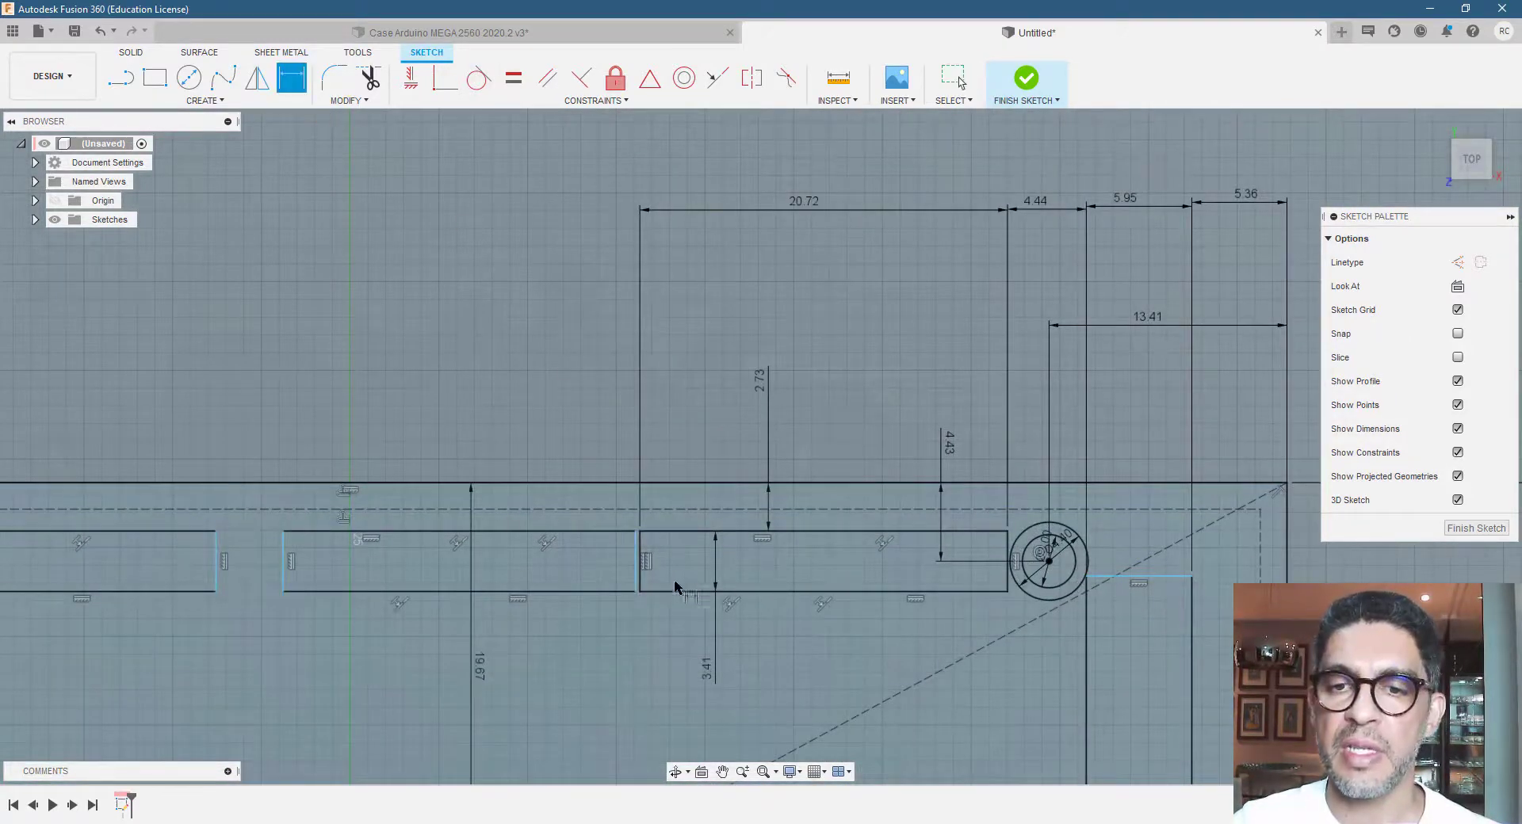
{"action": "scroll", "coordinate": [669, 587], "scroll_direction": "up", "scroll_amount": 2}
{"action": "left_click", "coordinate": [627, 529]}
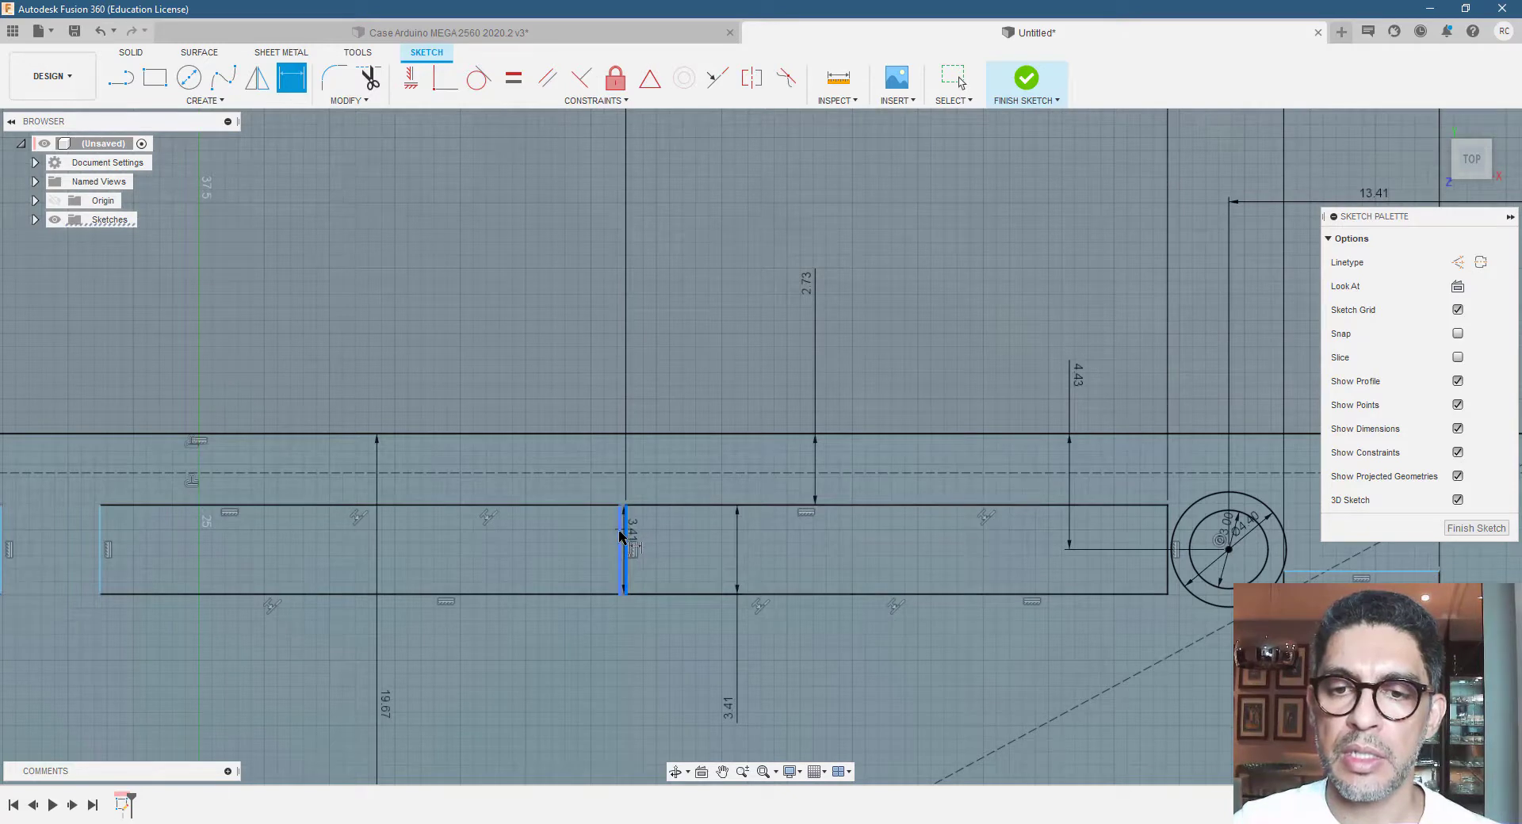
{"action": "scroll", "coordinate": [605, 560], "scroll_direction": "down", "scroll_amount": 1}
{"action": "left_click", "coordinate": [546, 157]}
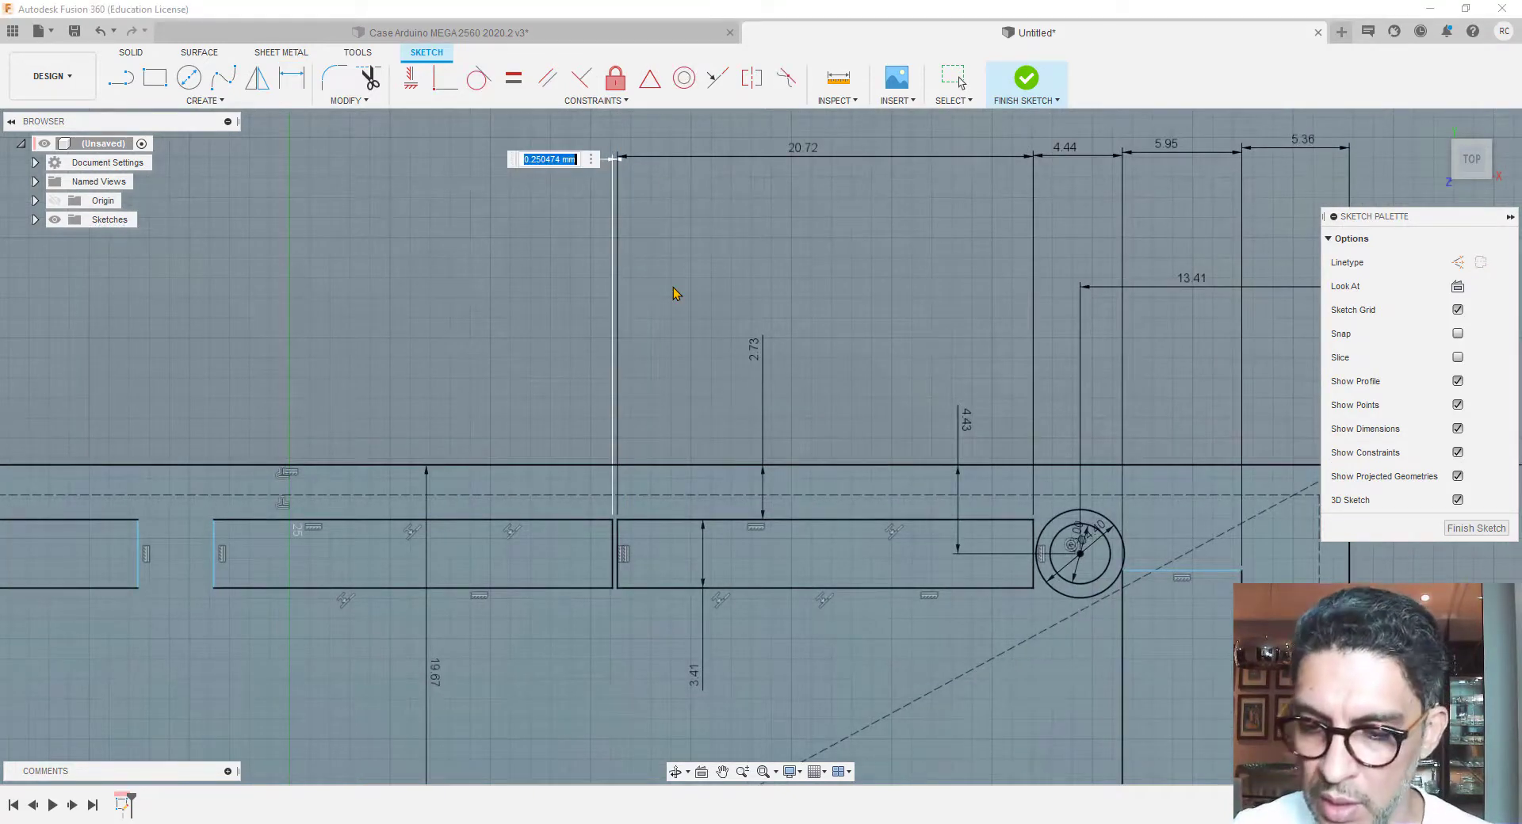
{"action": "type", "text": "2.14"}
{"action": "key", "text": "Return"}
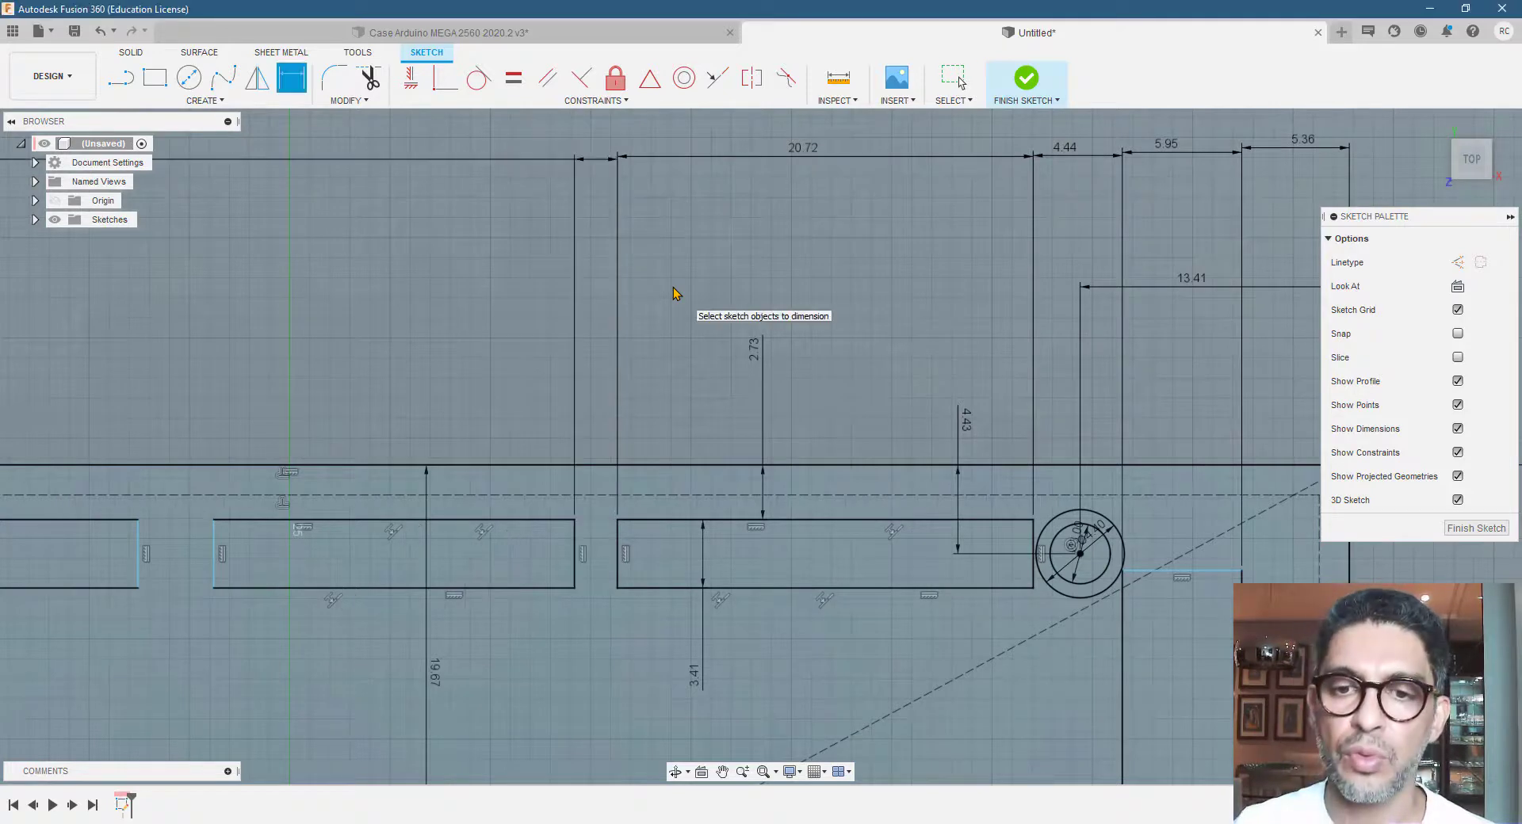
{"action": "scroll", "coordinate": [863, 586], "scroll_direction": "down", "scroll_amount": 2}
{"action": "key", "text": "Escape"}
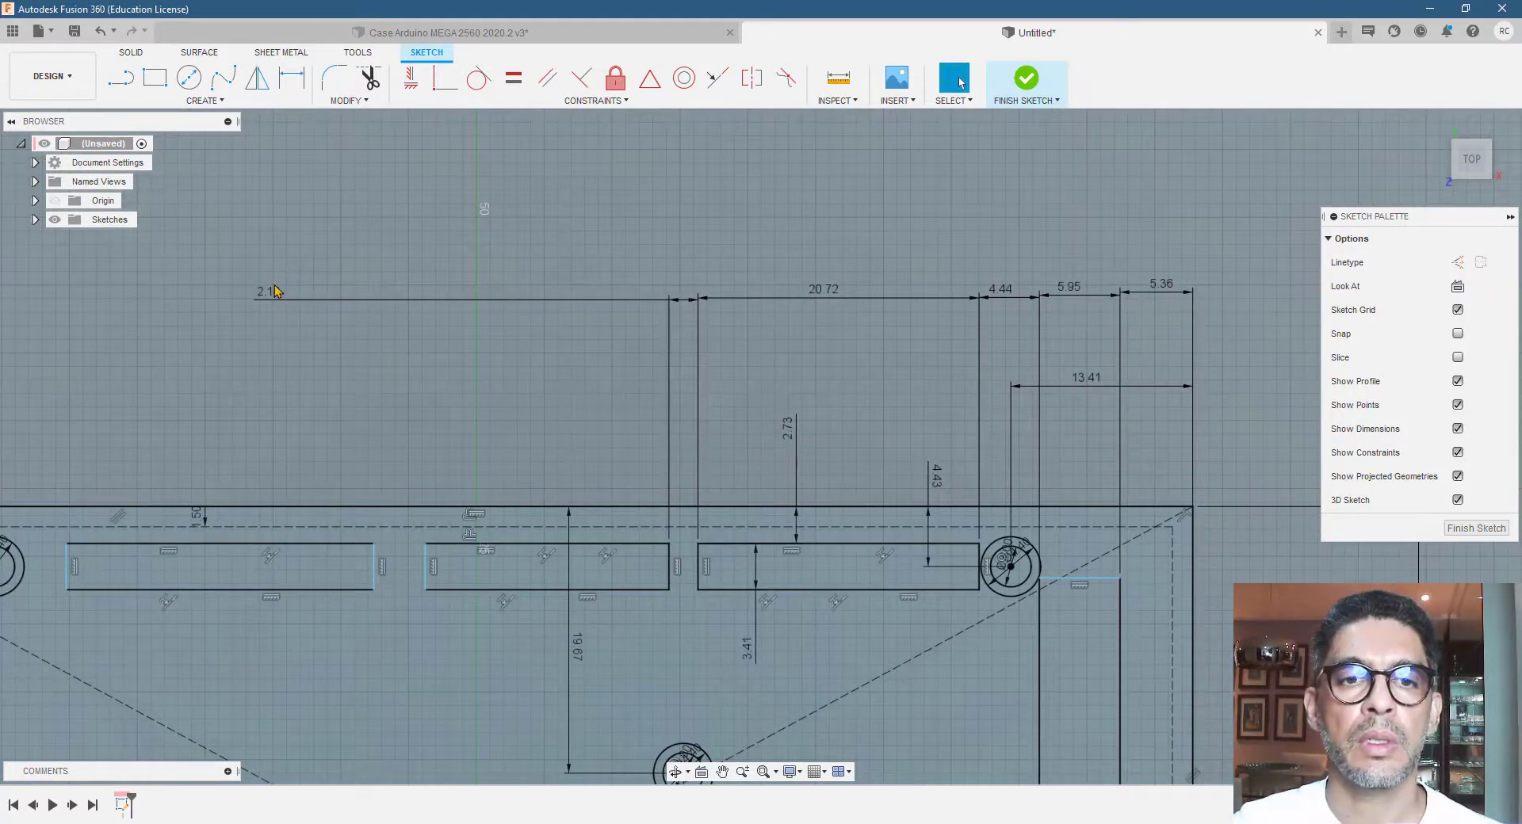
{"action": "left_click_drag", "start_coordinate": [284, 307], "coordinate": [686, 308]}
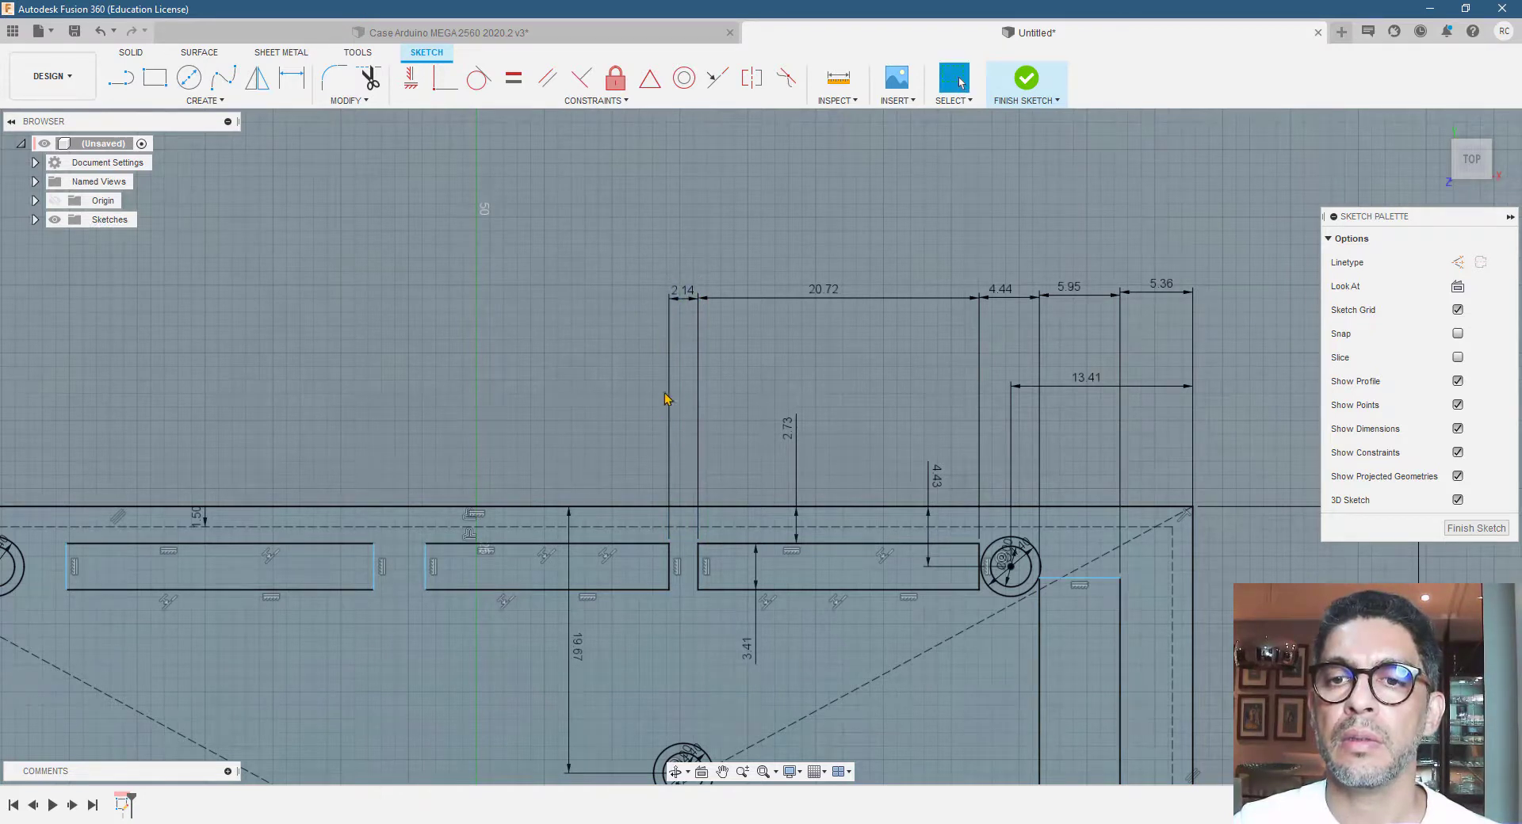
Dimension the upper-middle slot's length at 20.72 mm, in line with the other dimensions above the outline
{"action": "key", "text": "d"}
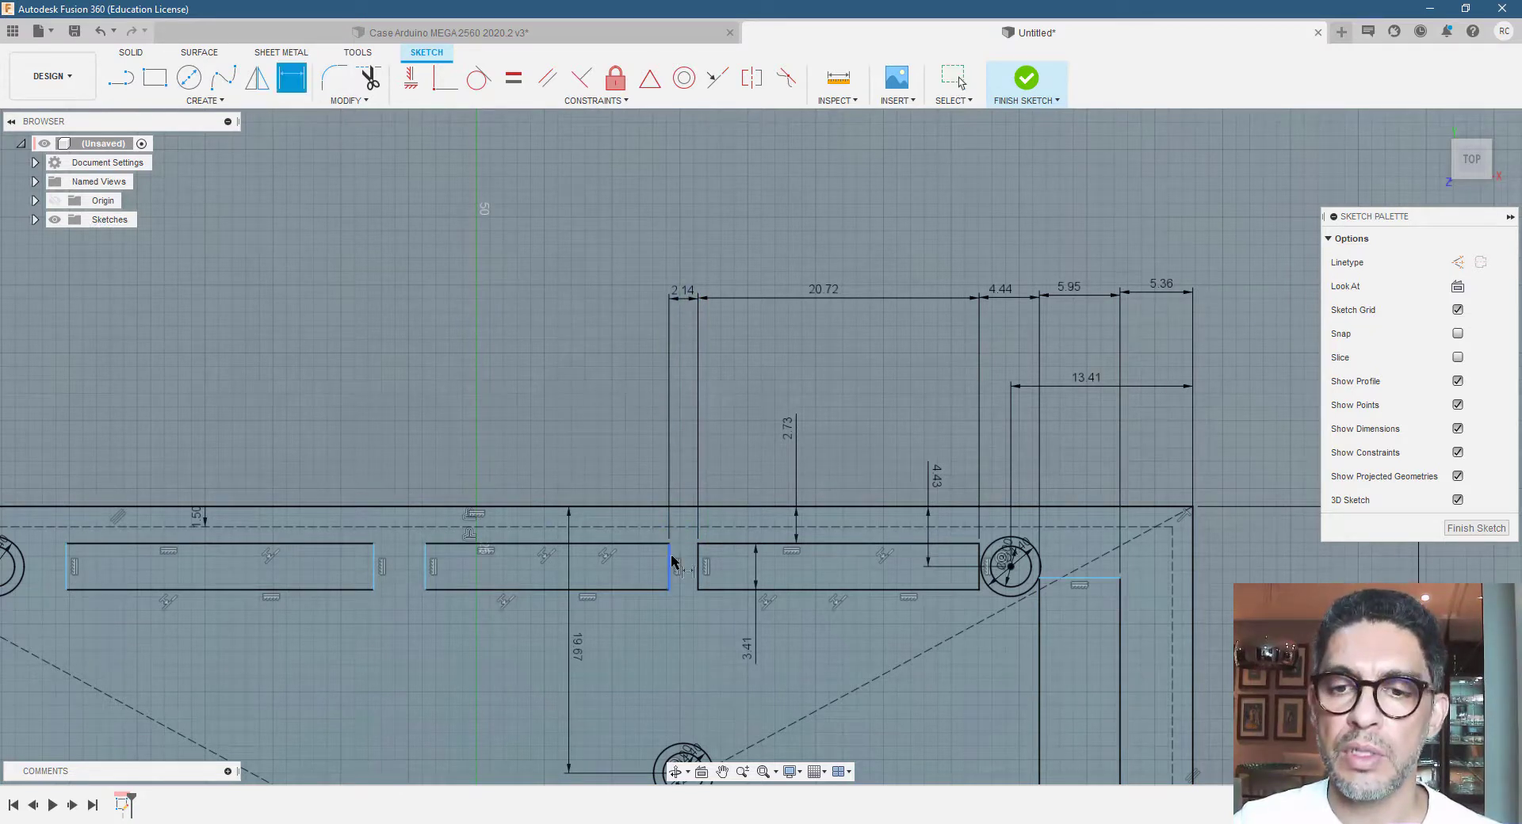
{"action": "left_click", "coordinate": [418, 554]}
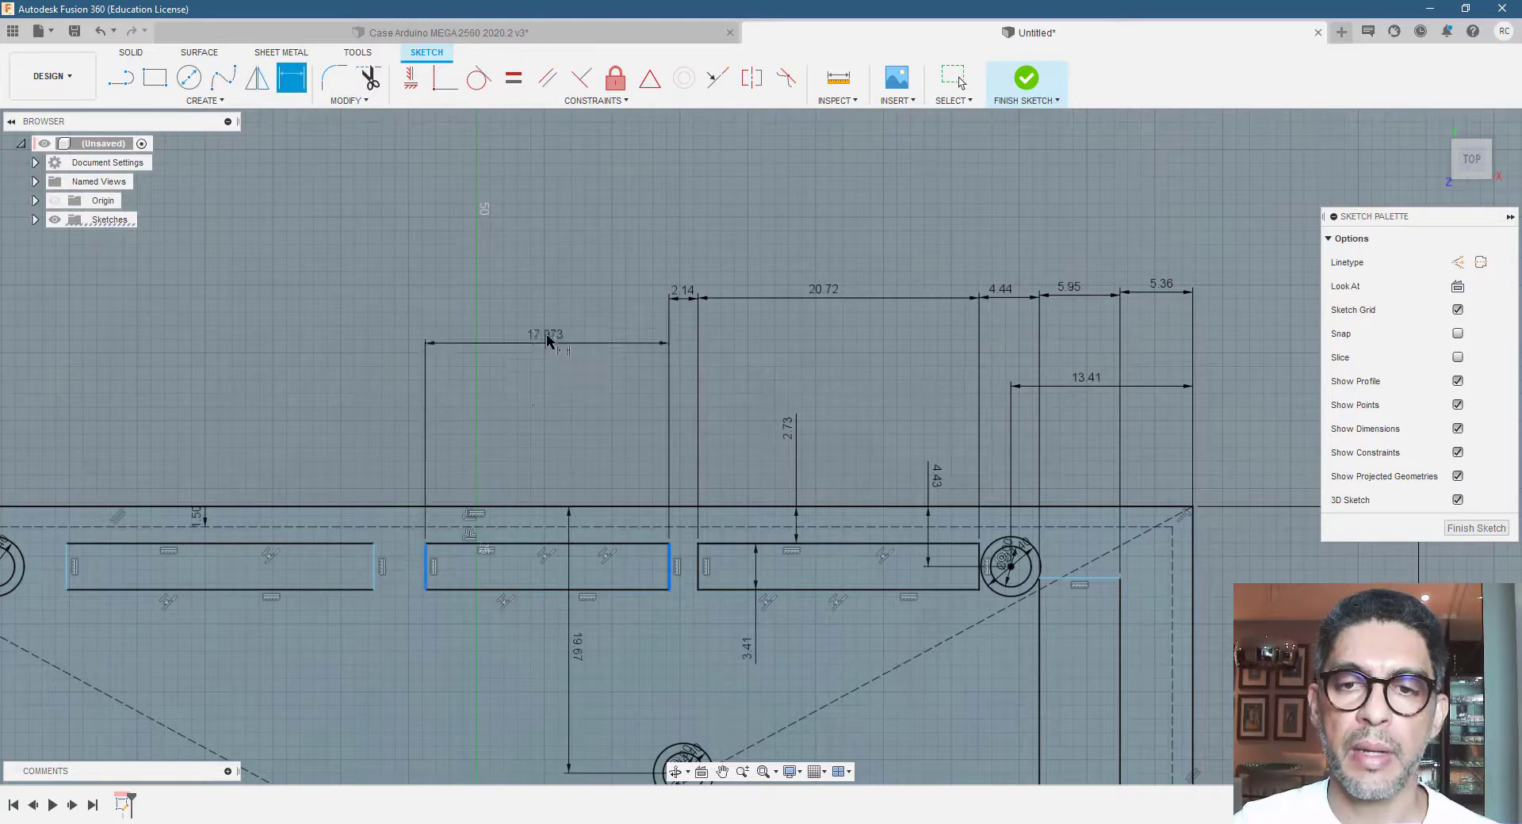
{"action": "left_click", "coordinate": [546, 302]}
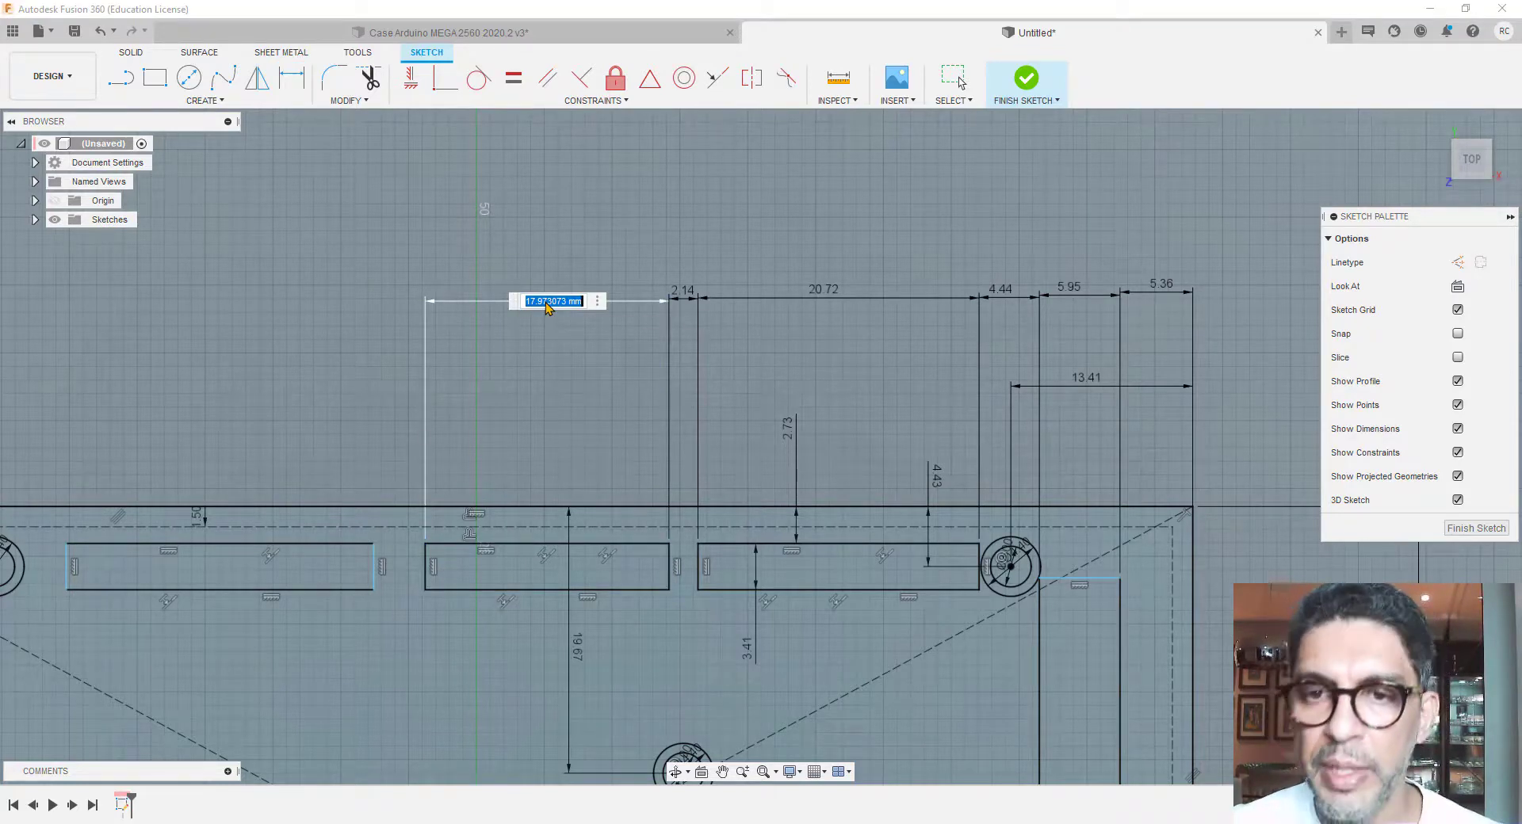
{"action": "type", "text": "20.7"}
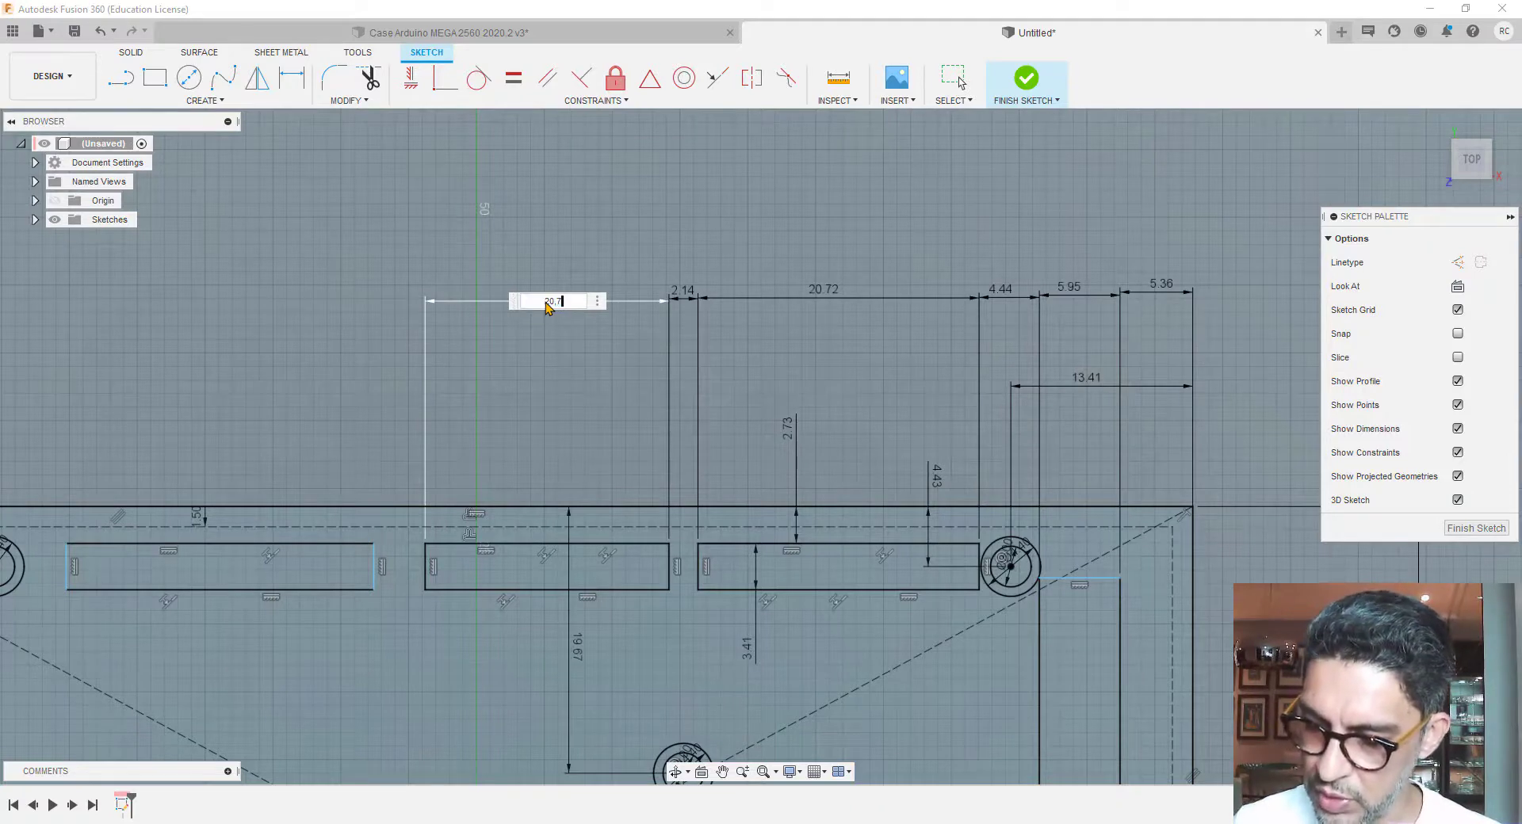
{"action": "type", "text": "2"}
{"action": "key", "text": "Return"}
Dimension the gap between the upper-left and upper-middle slots at 1.12 mm and place the dimension text above the gap
{"action": "scroll", "coordinate": [746, 500], "scroll_direction": "down", "scroll_amount": 3}
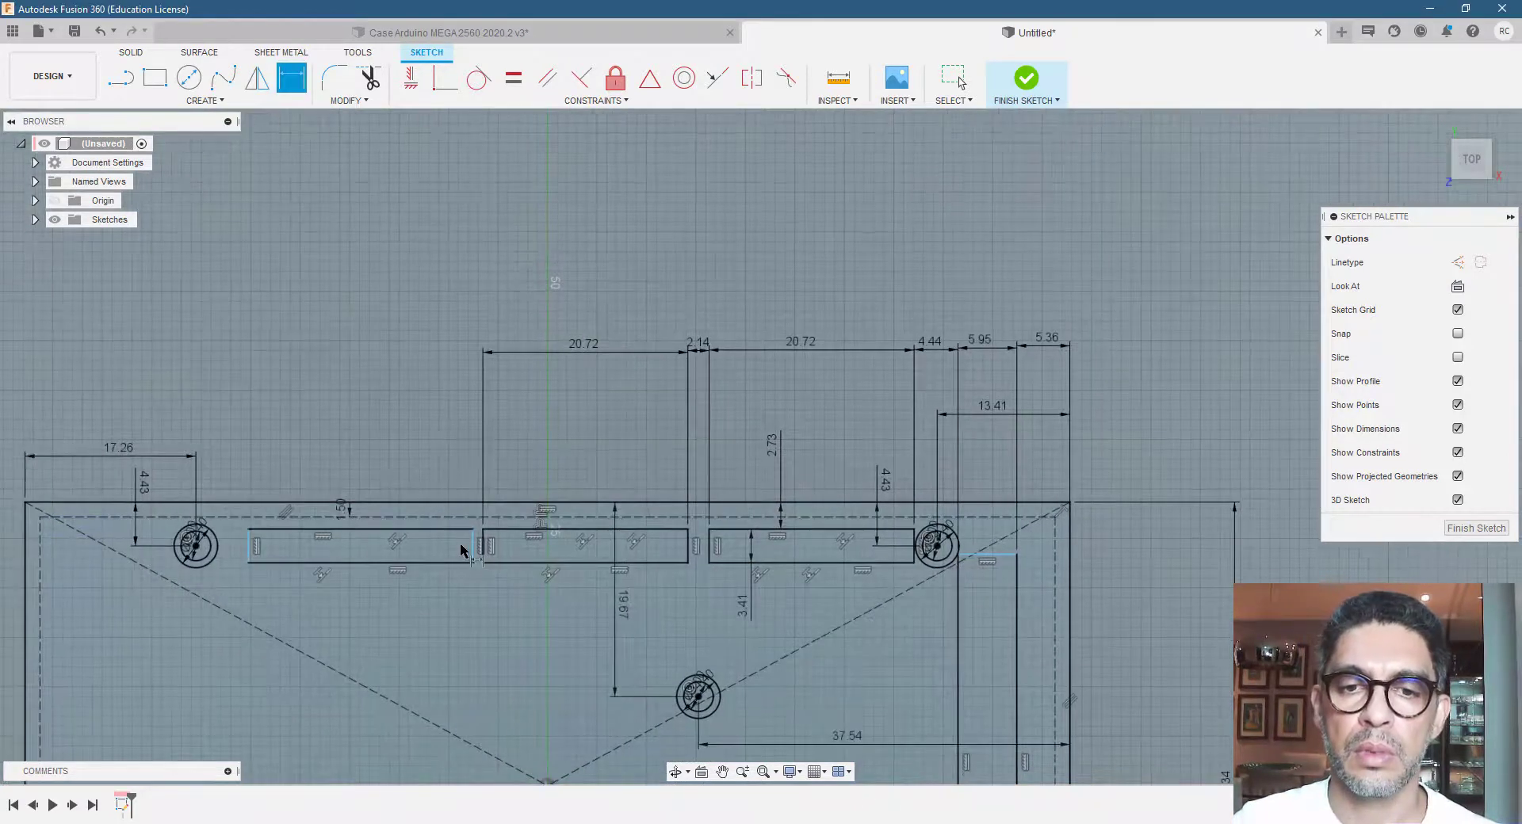
{"action": "scroll", "coordinate": [461, 550], "scroll_direction": "up", "scroll_amount": 2}
{"action": "left_click", "coordinate": [490, 562]}
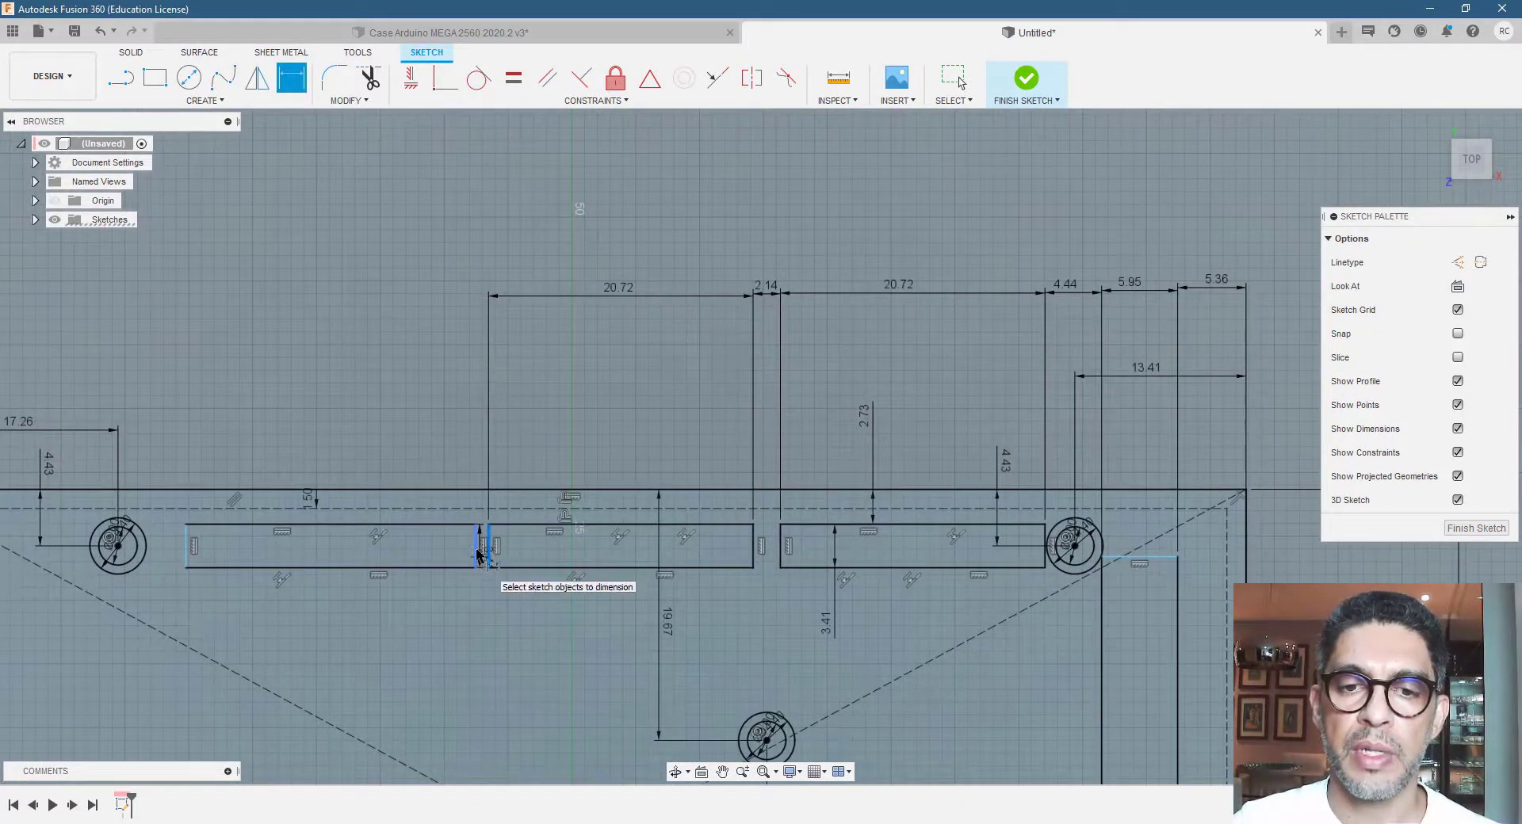
{"action": "left_click", "coordinate": [476, 555]}
{"action": "left_click", "coordinate": [468, 301]}
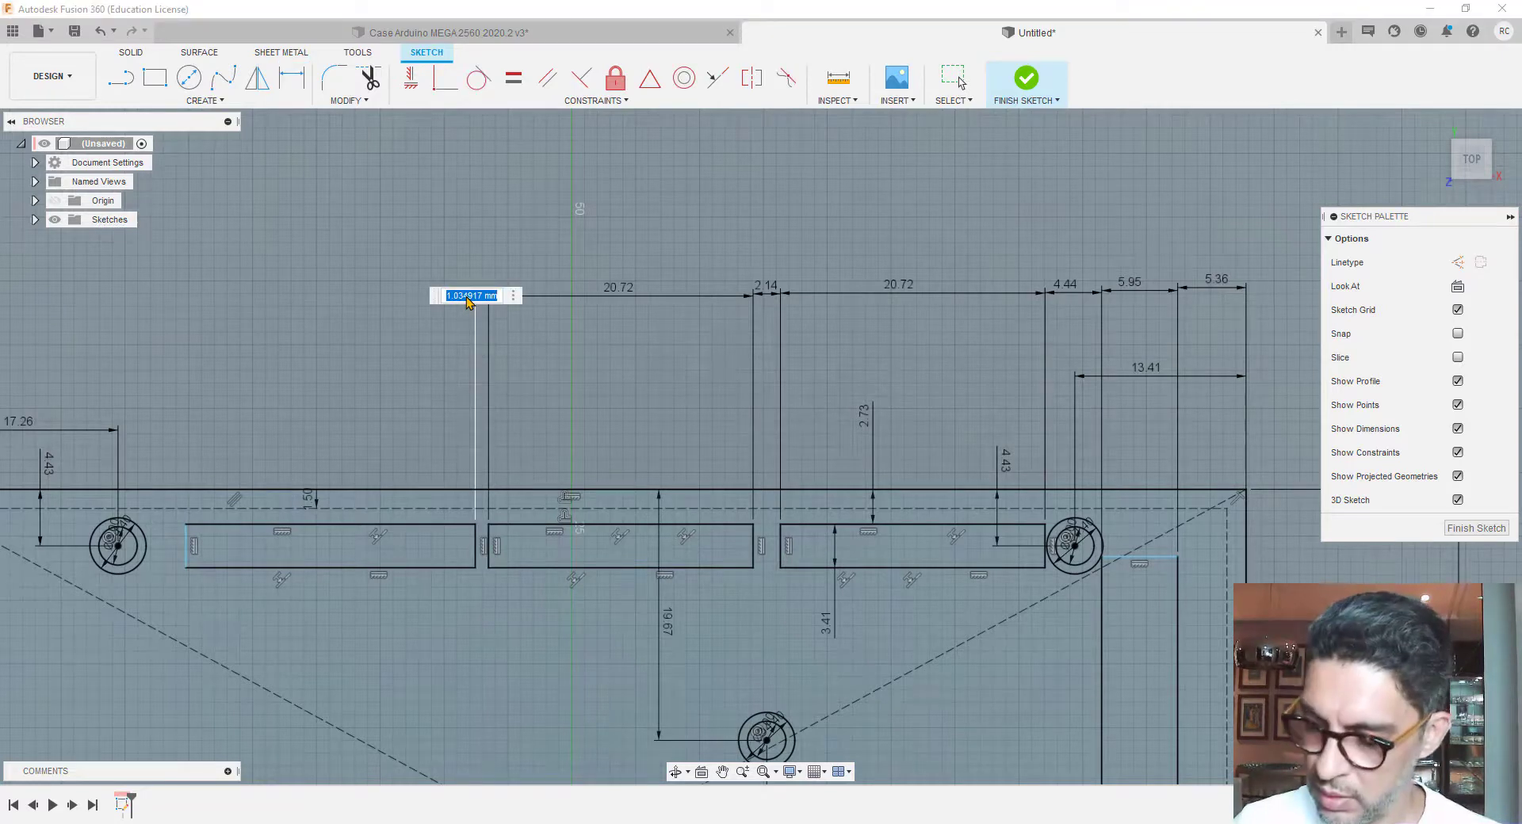
{"action": "key", "text": "BackSpace"}
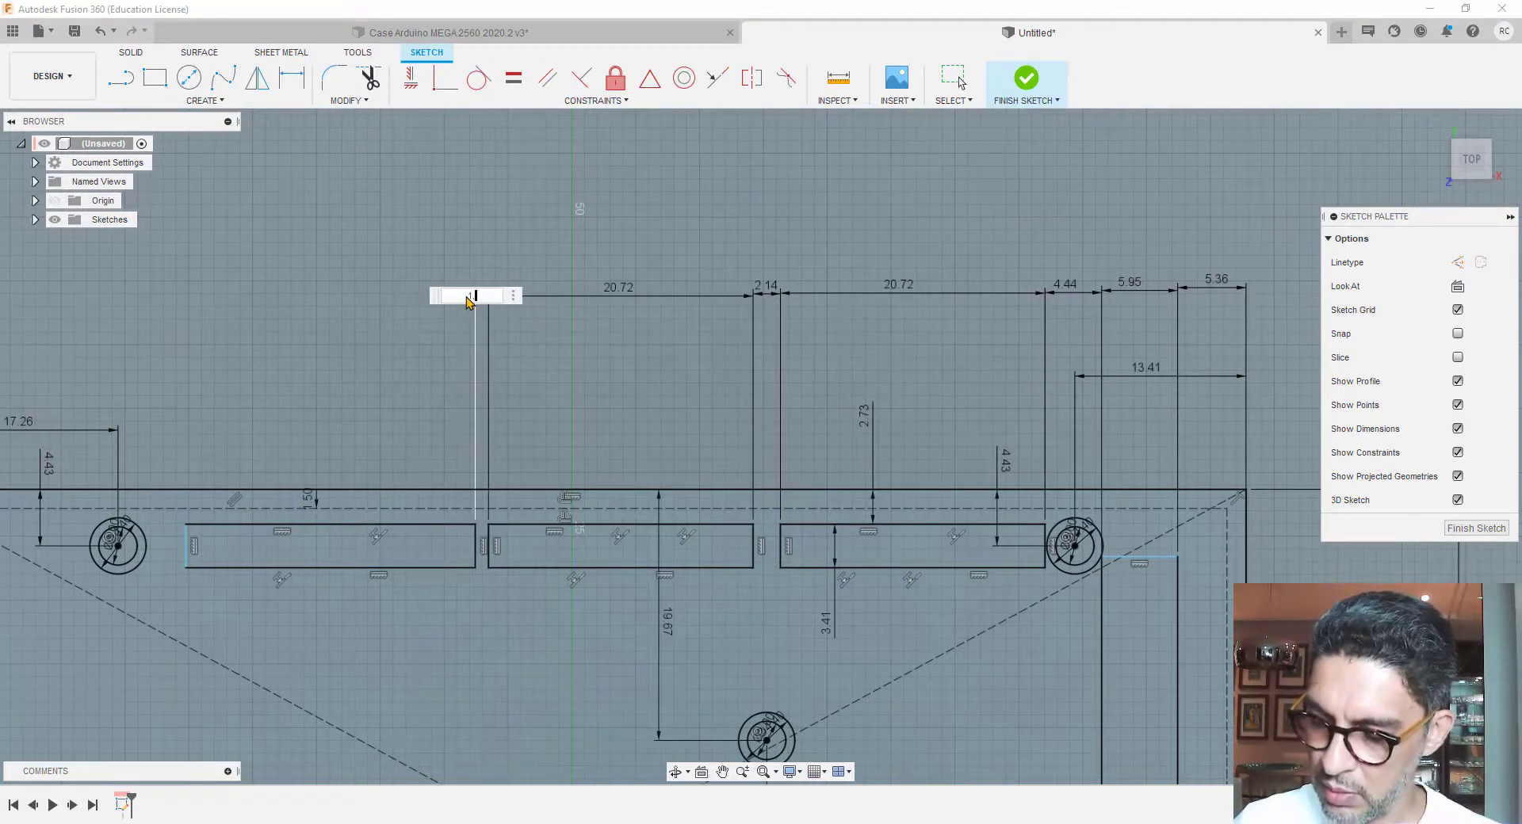
{"action": "type", "text": "1.12"}
{"action": "key", "text": "Return"}
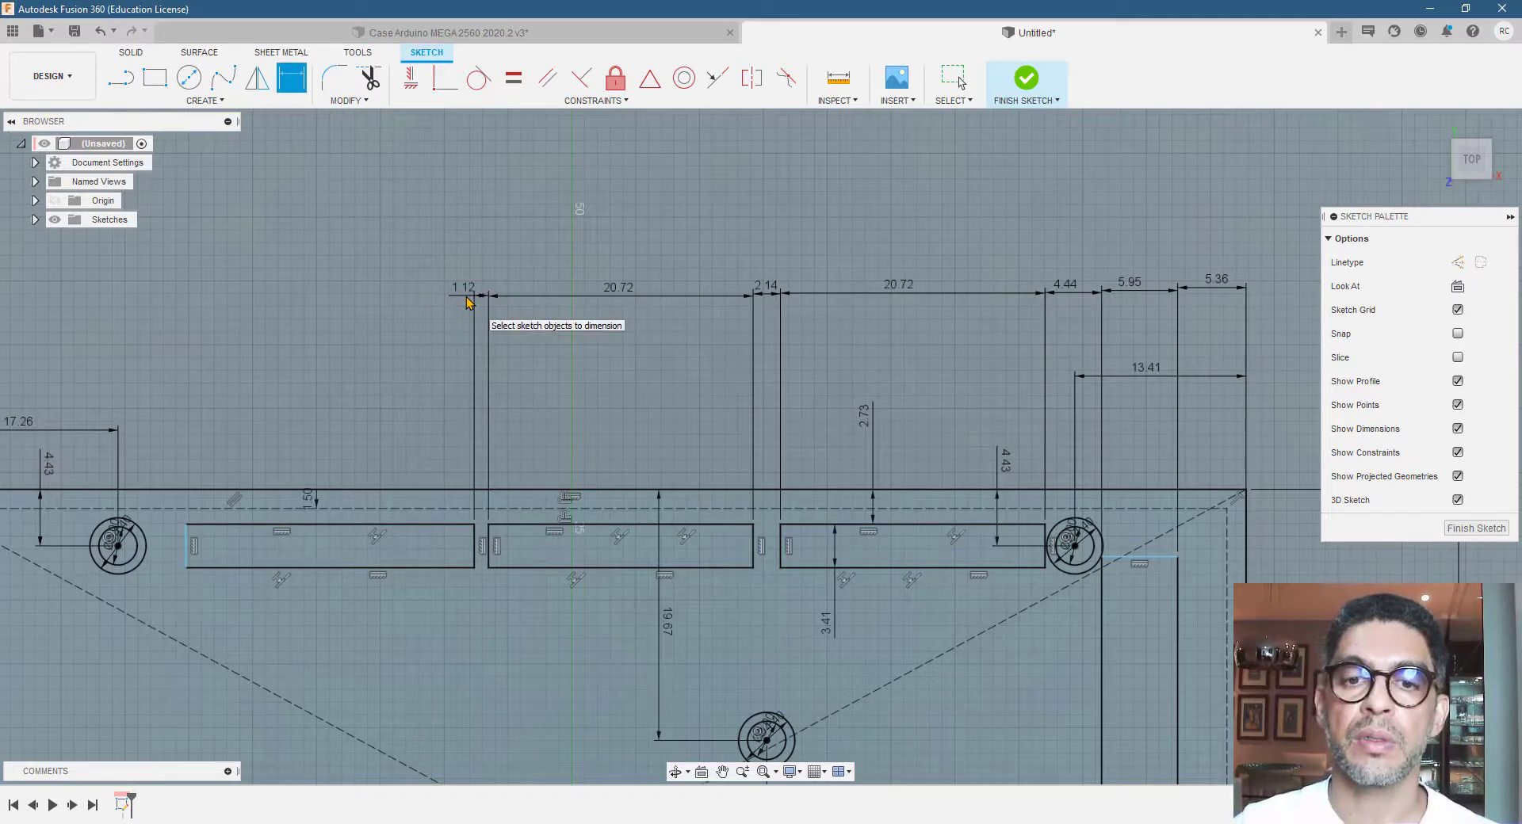
{"action": "key", "text": "Escape"}
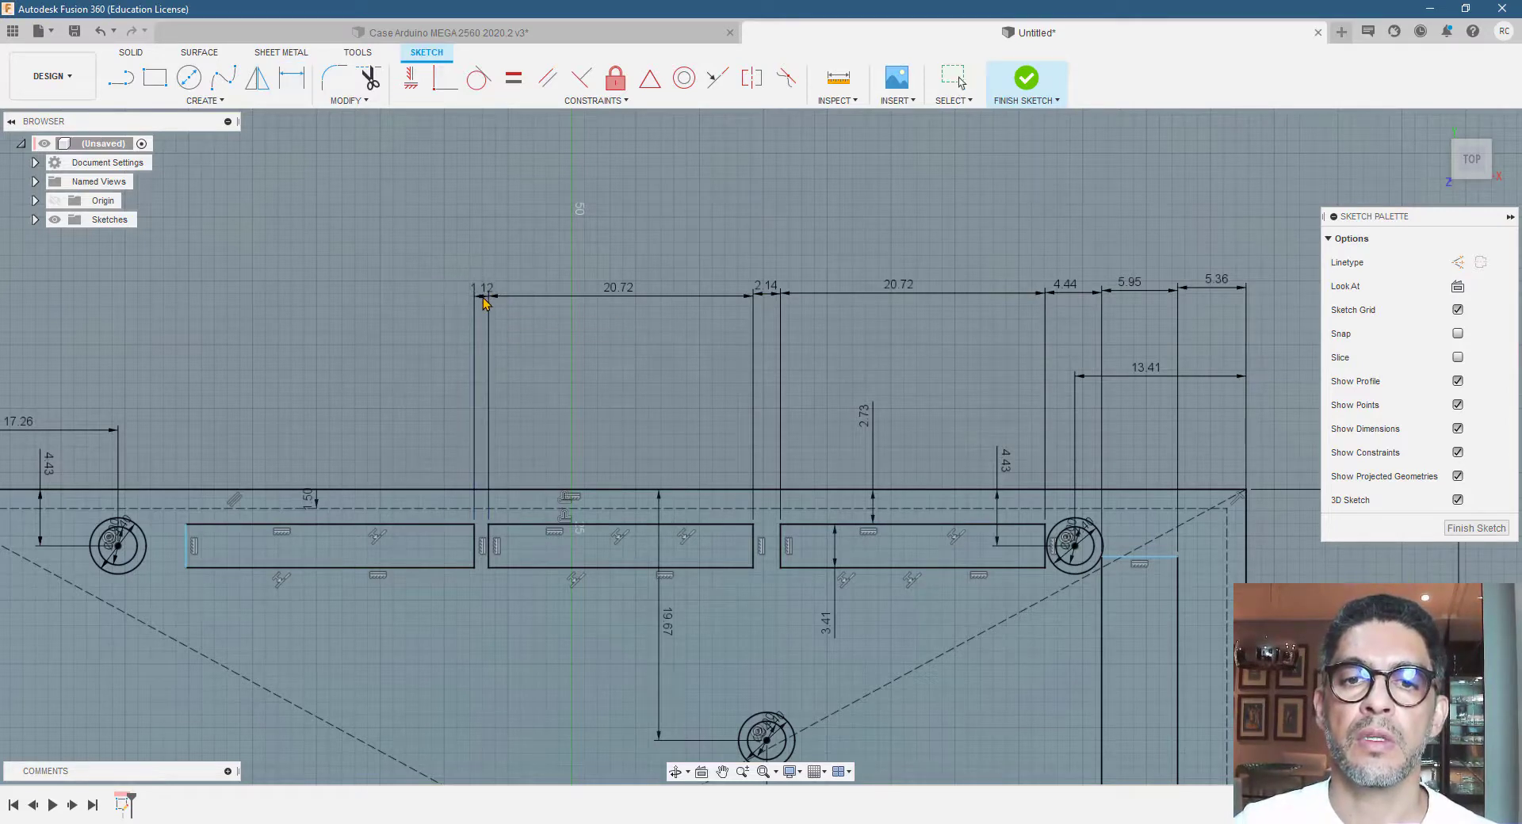
Dimension the upper-left slot's length between its two short edges at 25.8 mm, above the outline
{"action": "left_click", "coordinate": [292, 80]}
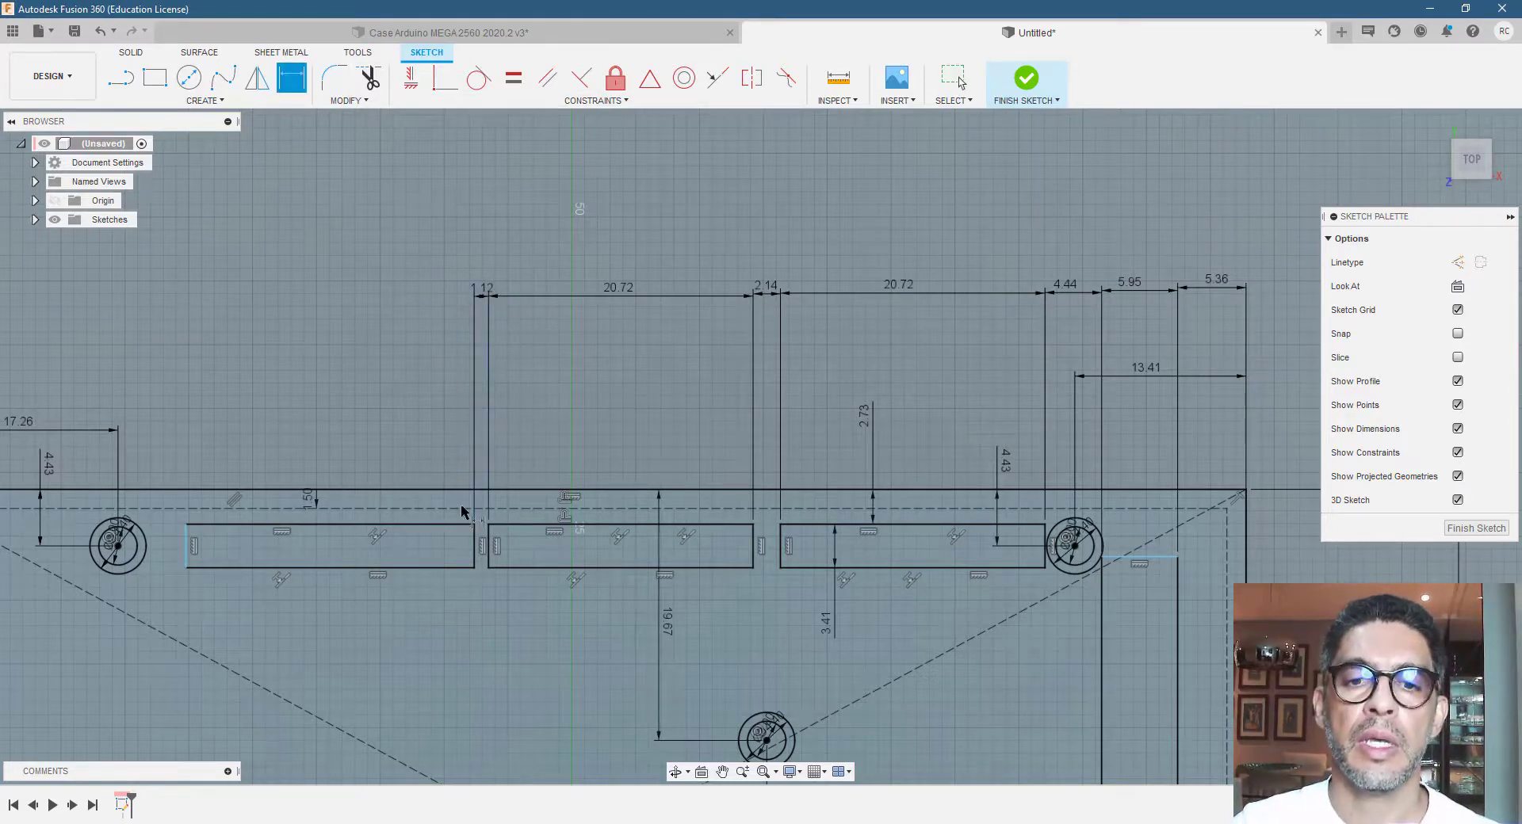
{"action": "left_click", "coordinate": [474, 555]}
{"action": "left_click", "coordinate": [206, 520]}
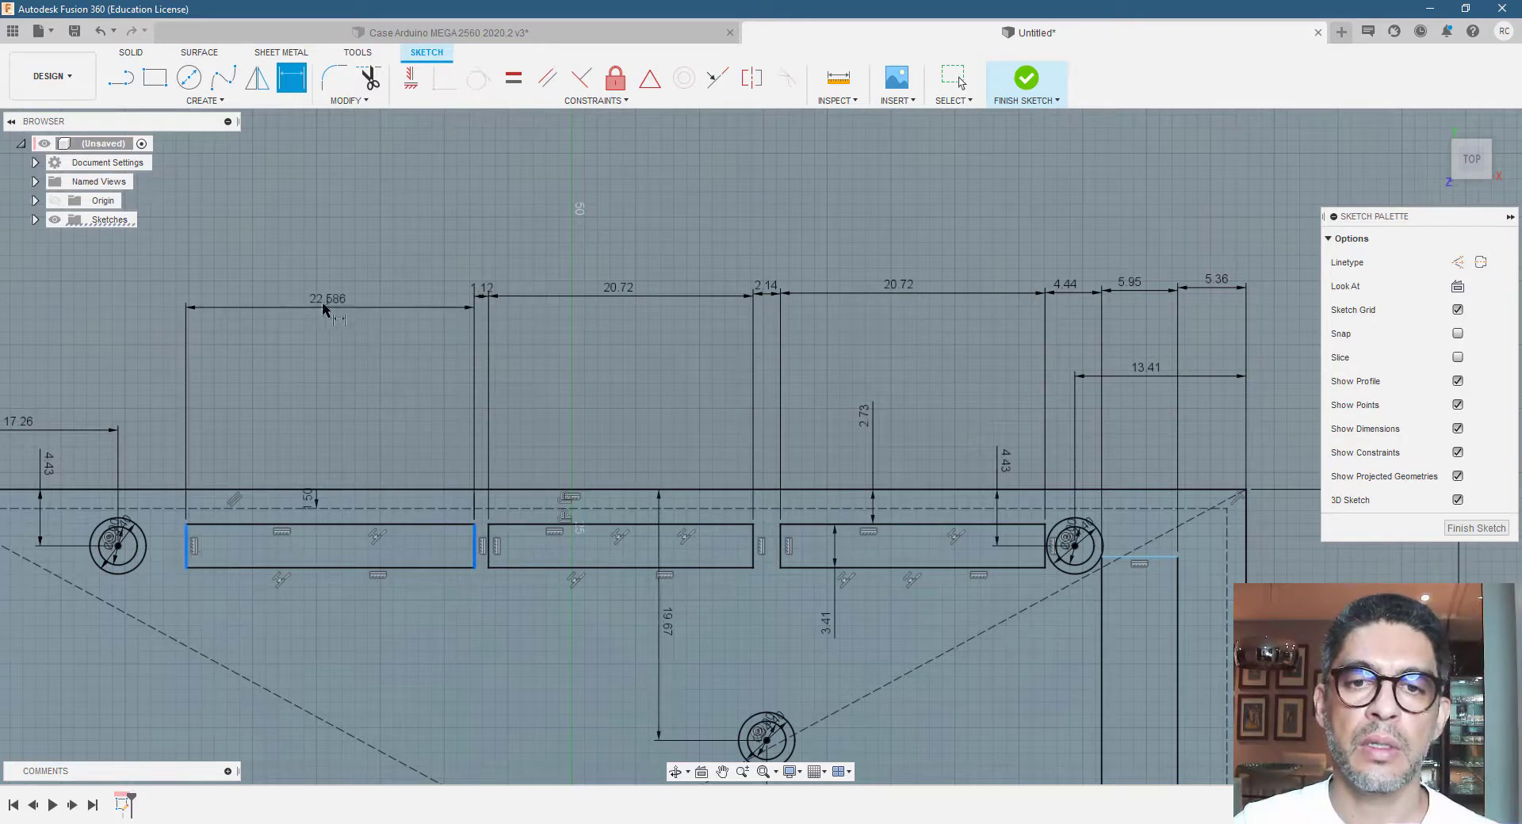
{"action": "left_click", "coordinate": [315, 305]}
{"action": "type", "text": "25.8"}
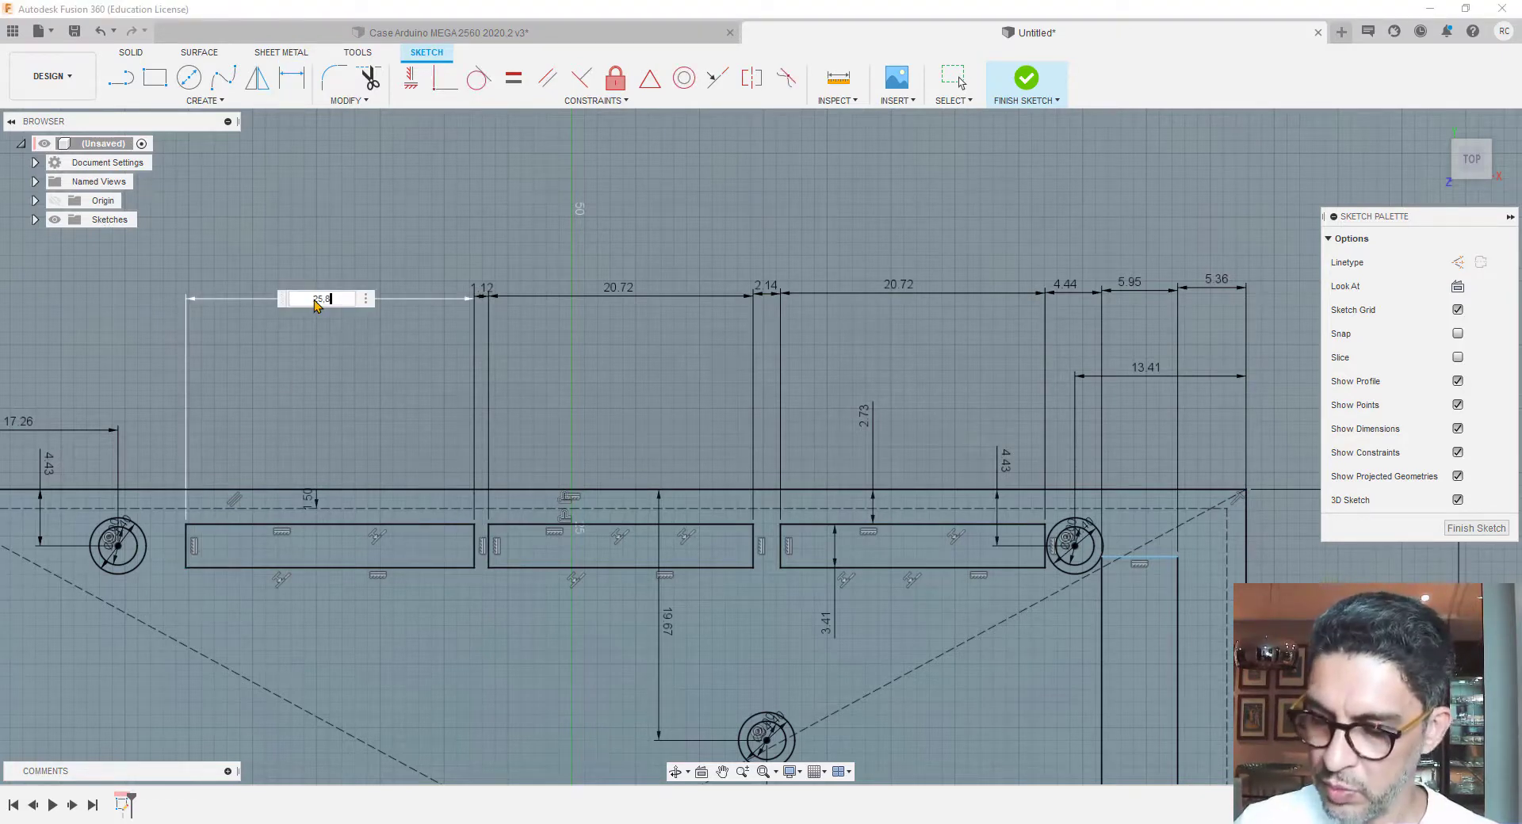
{"action": "key", "text": "Return"}
Examine the whole sketch for slots that still need dimensions, especially the vertical slot and the lower row
{"action": "scroll", "coordinate": [410, 410], "scroll_direction": "down", "scroll_amount": 5}
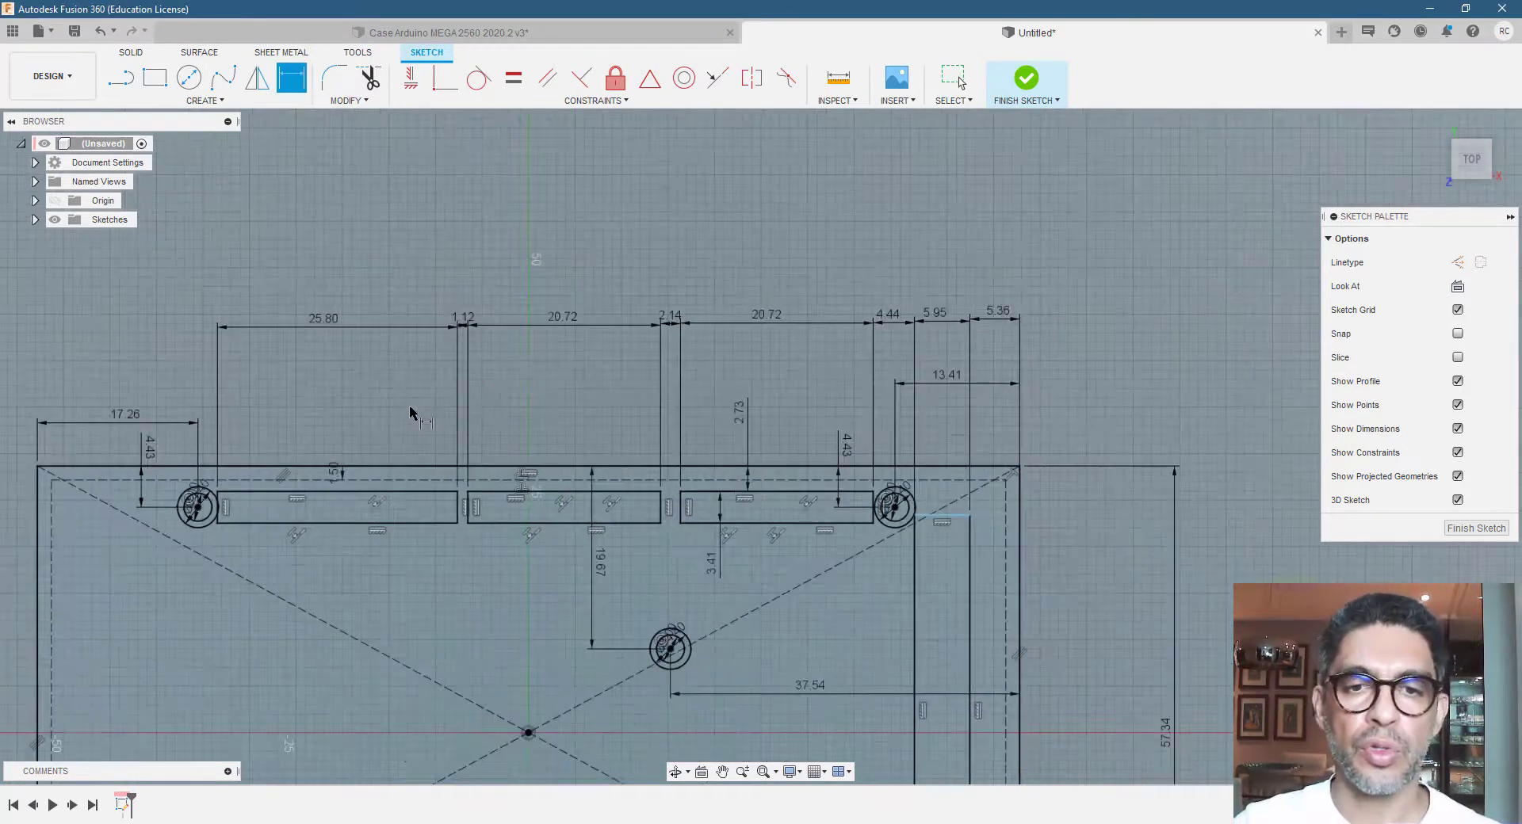
{"action": "scroll", "coordinate": [590, 329], "scroll_direction": "down", "scroll_amount": 3}
{"action": "scroll", "coordinate": [508, 543], "scroll_direction": "up", "scroll_amount": 3}
{"action": "scroll", "coordinate": [801, 595], "scroll_direction": "up", "scroll_amount": 2}
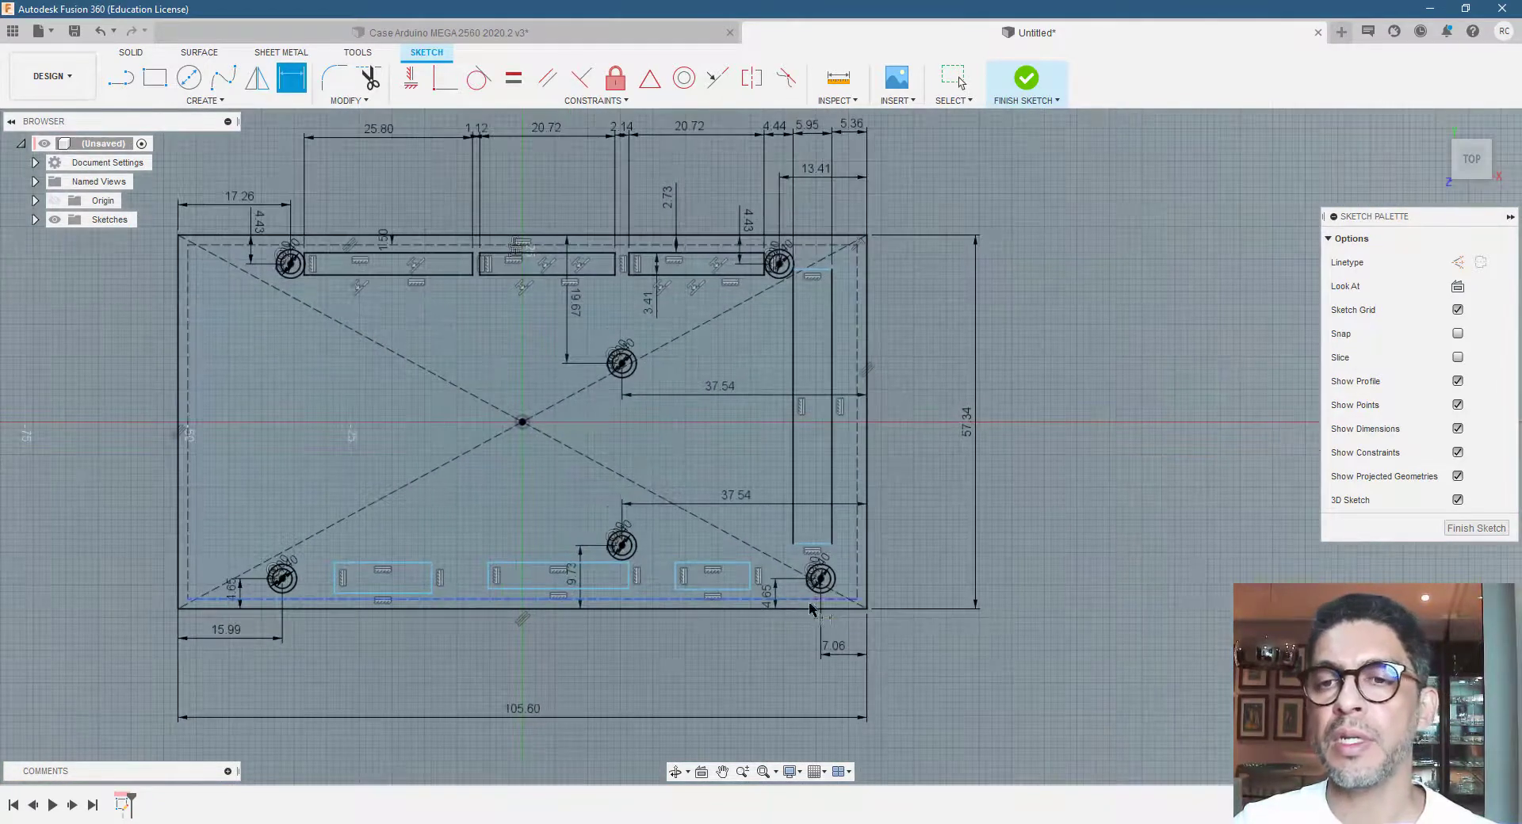
{"action": "scroll", "coordinate": [793, 615], "scroll_direction": "down", "scroll_amount": 1}
{"action": "key", "text": "Escape"}
{"action": "scroll", "coordinate": [721, 611], "scroll_direction": "down", "scroll_amount": 2}
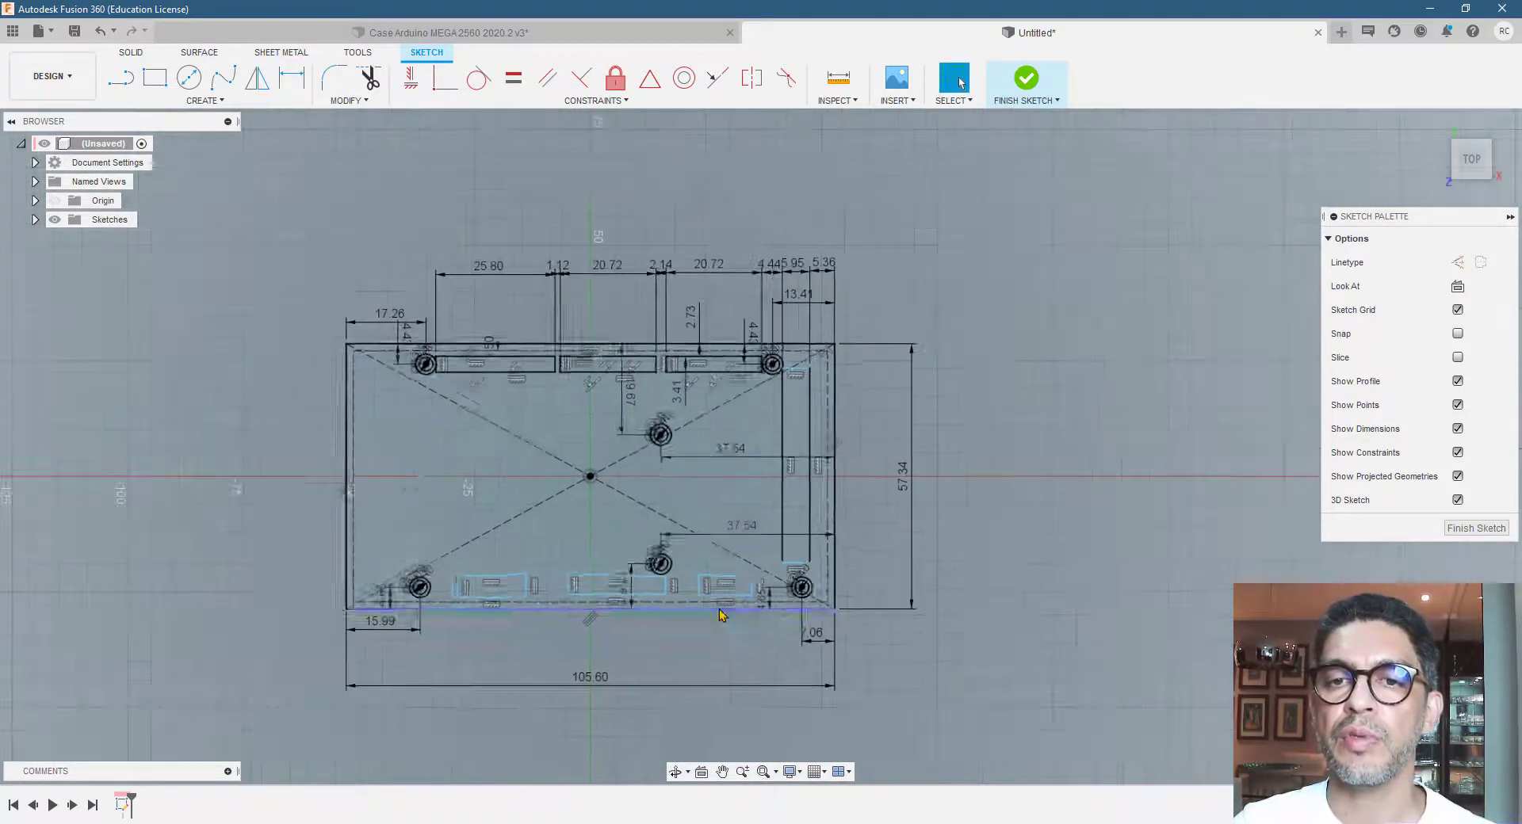
{"action": "scroll", "coordinate": [707, 306], "scroll_direction": "up", "scroll_amount": 1}
{"action": "scroll", "coordinate": [706, 306], "scroll_direction": "up", "scroll_amount": 1}
{"action": "scroll", "coordinate": [674, 329], "scroll_direction": "down", "scroll_amount": 1}
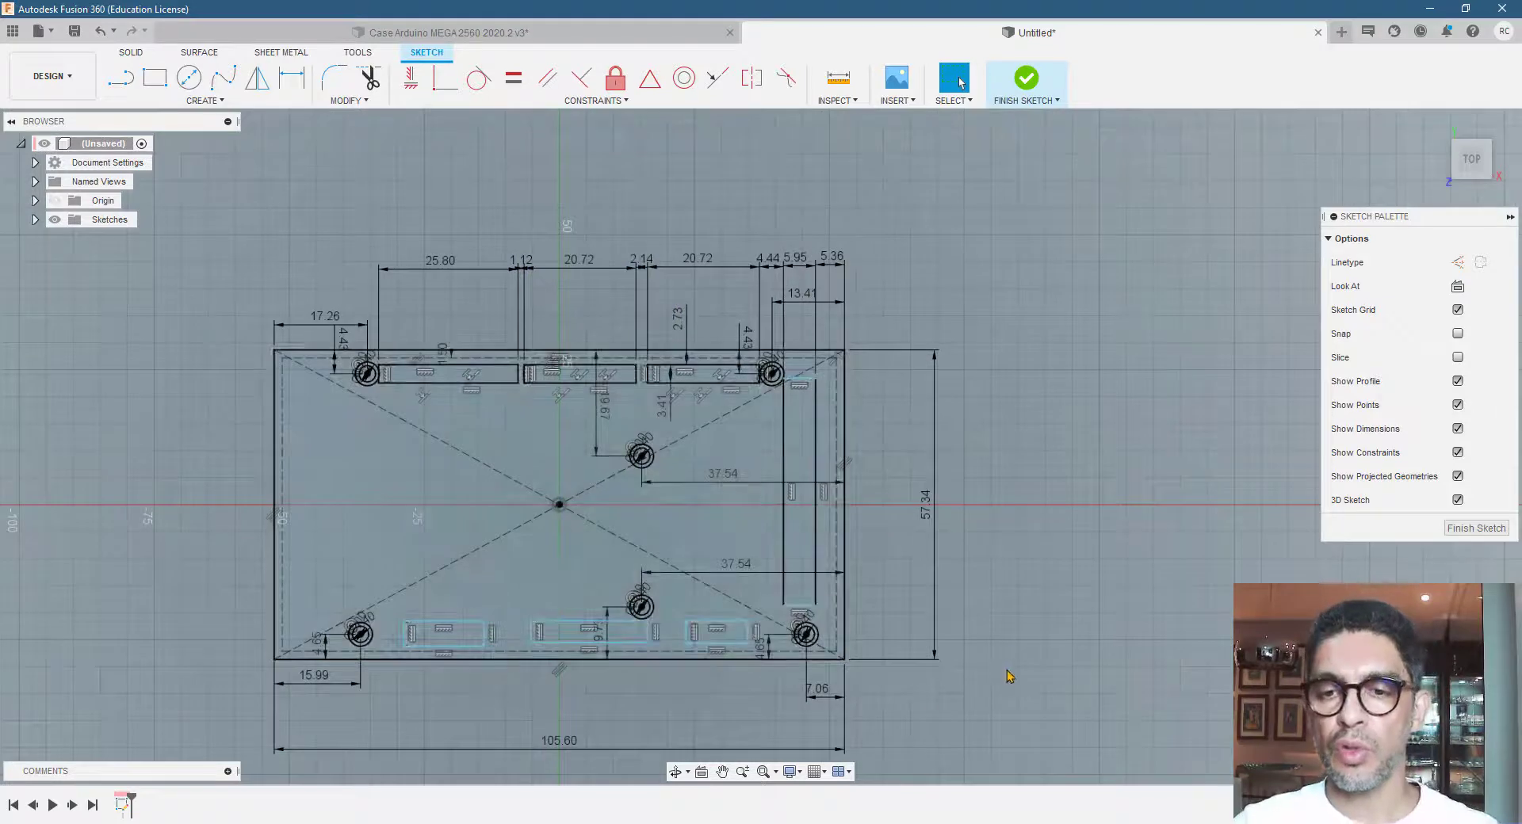
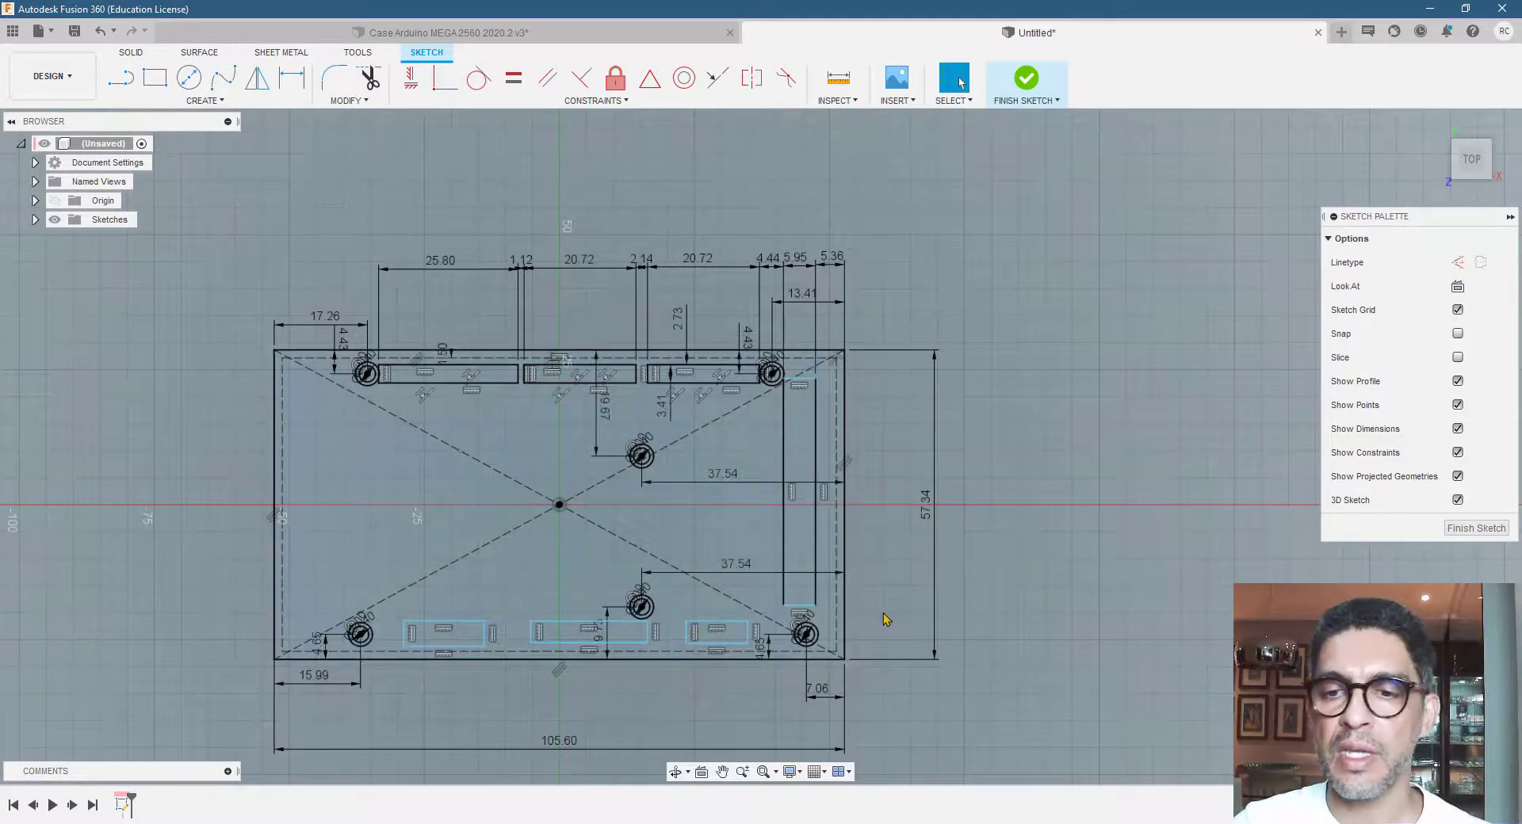
Dimension the vertical slot's length between its two short edges at 46.72 mm, placed outside the outline's right edge
{"action": "scroll", "coordinate": [886, 619], "scroll_direction": "up", "scroll_amount": 1}
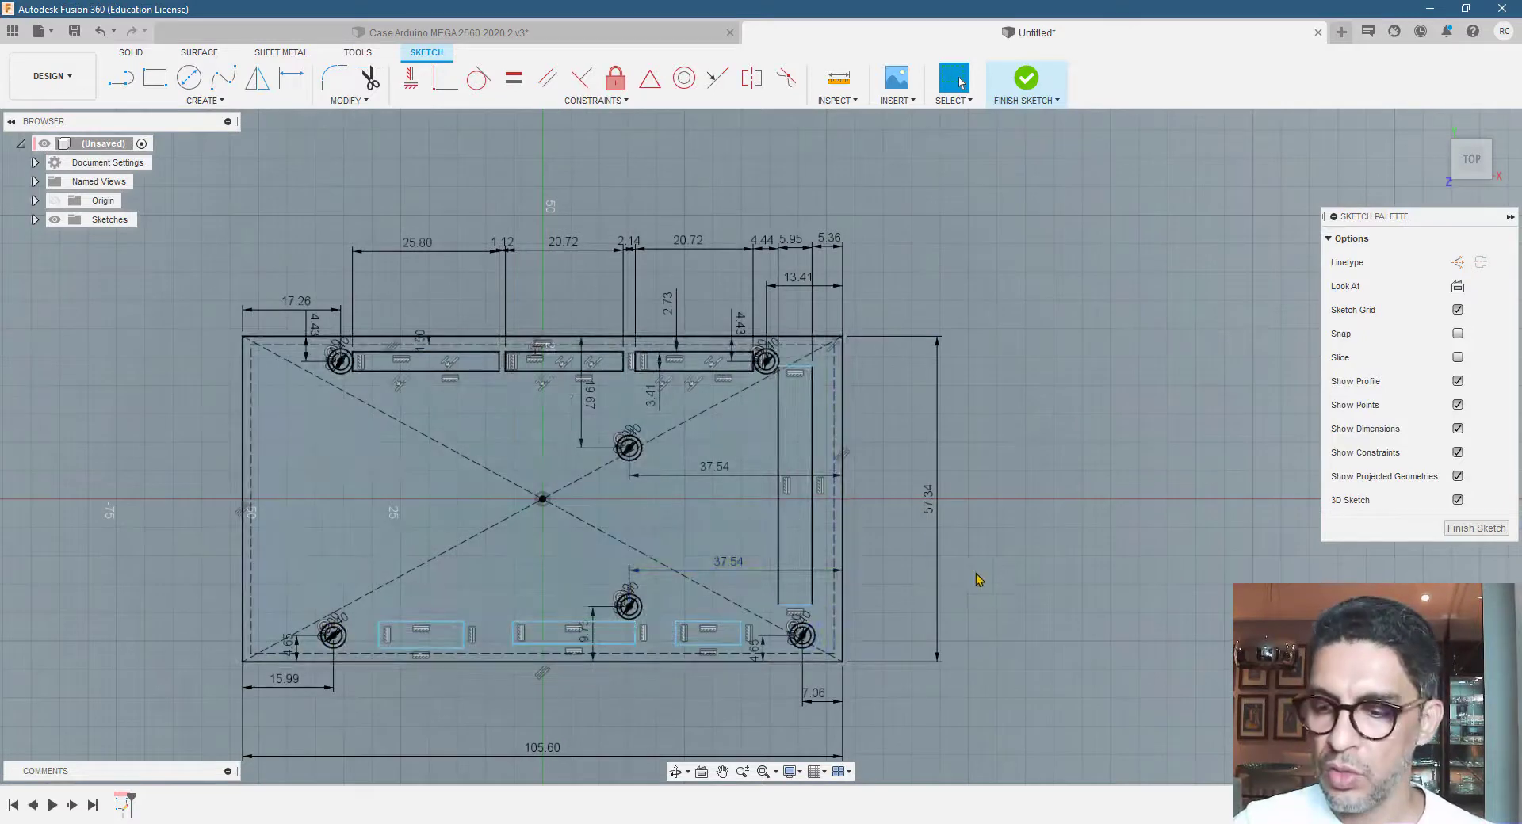
{"action": "scroll", "coordinate": [1078, 555], "scroll_direction": "up", "scroll_amount": 2}
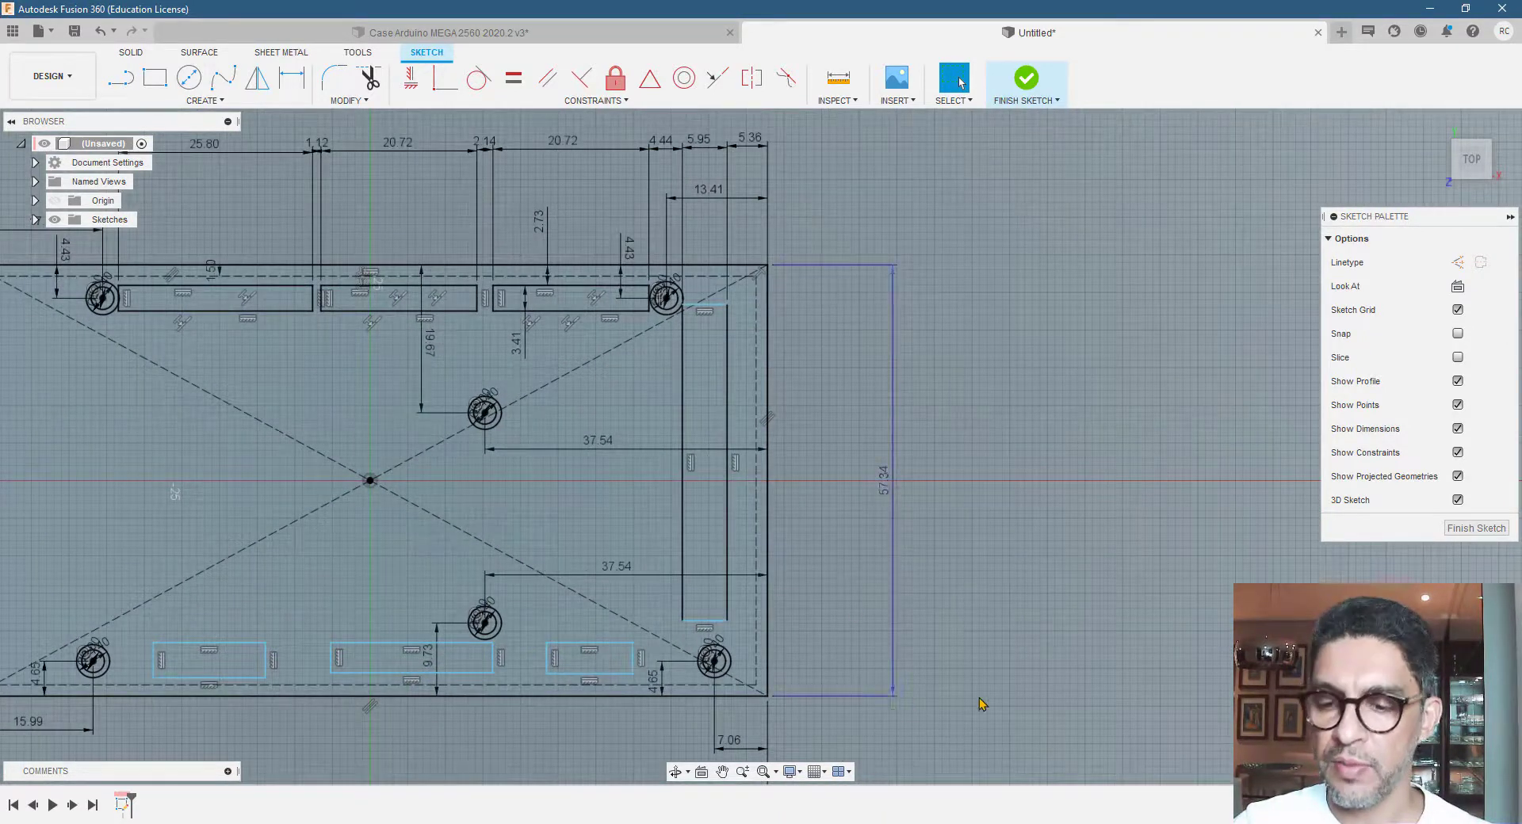
{"action": "left_click", "coordinate": [292, 76]}
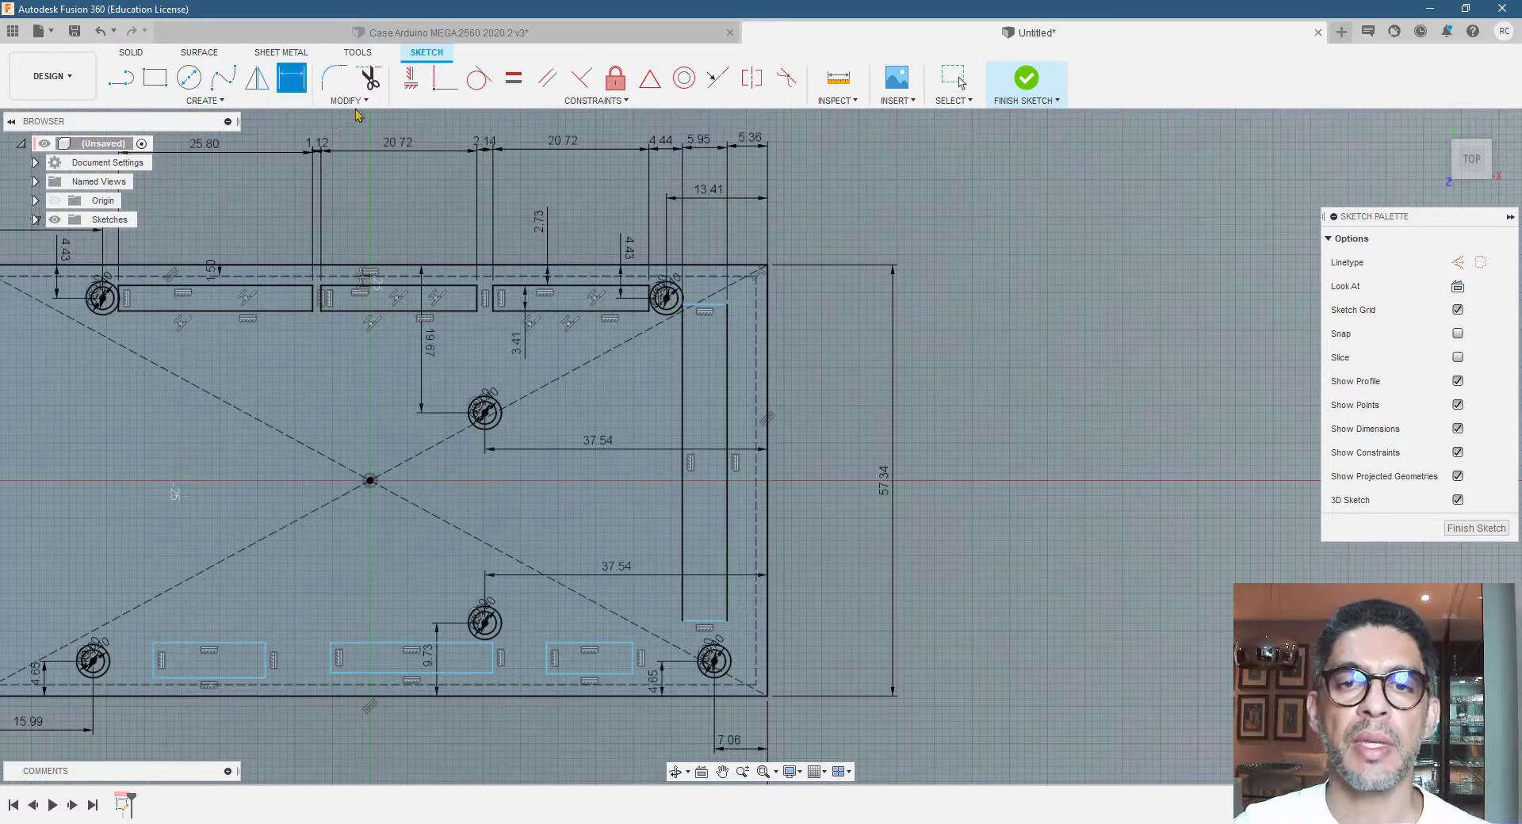
{"action": "left_click", "coordinate": [717, 309]}
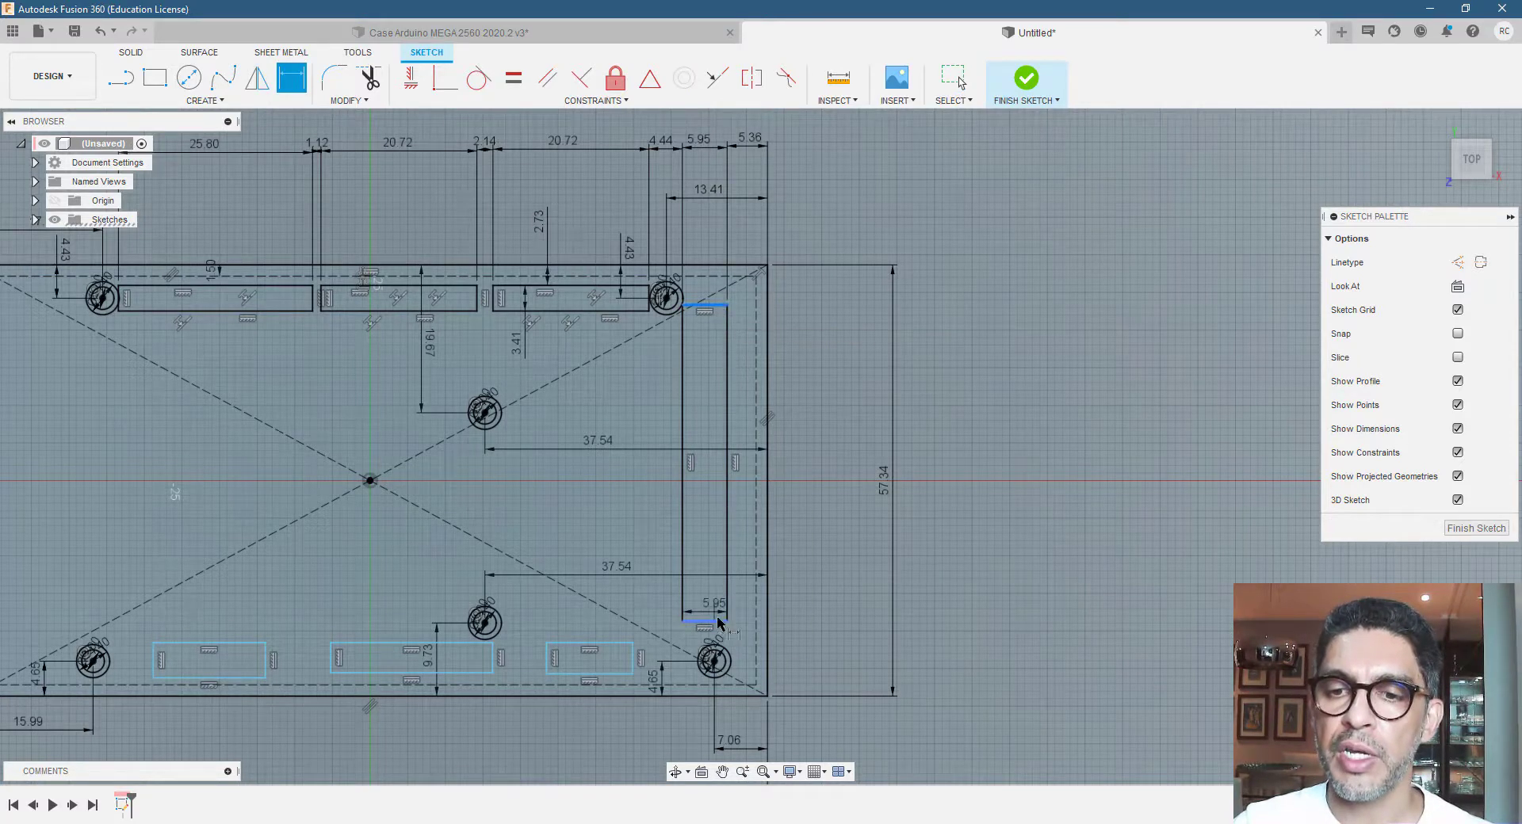
{"action": "left_click", "coordinate": [718, 622]}
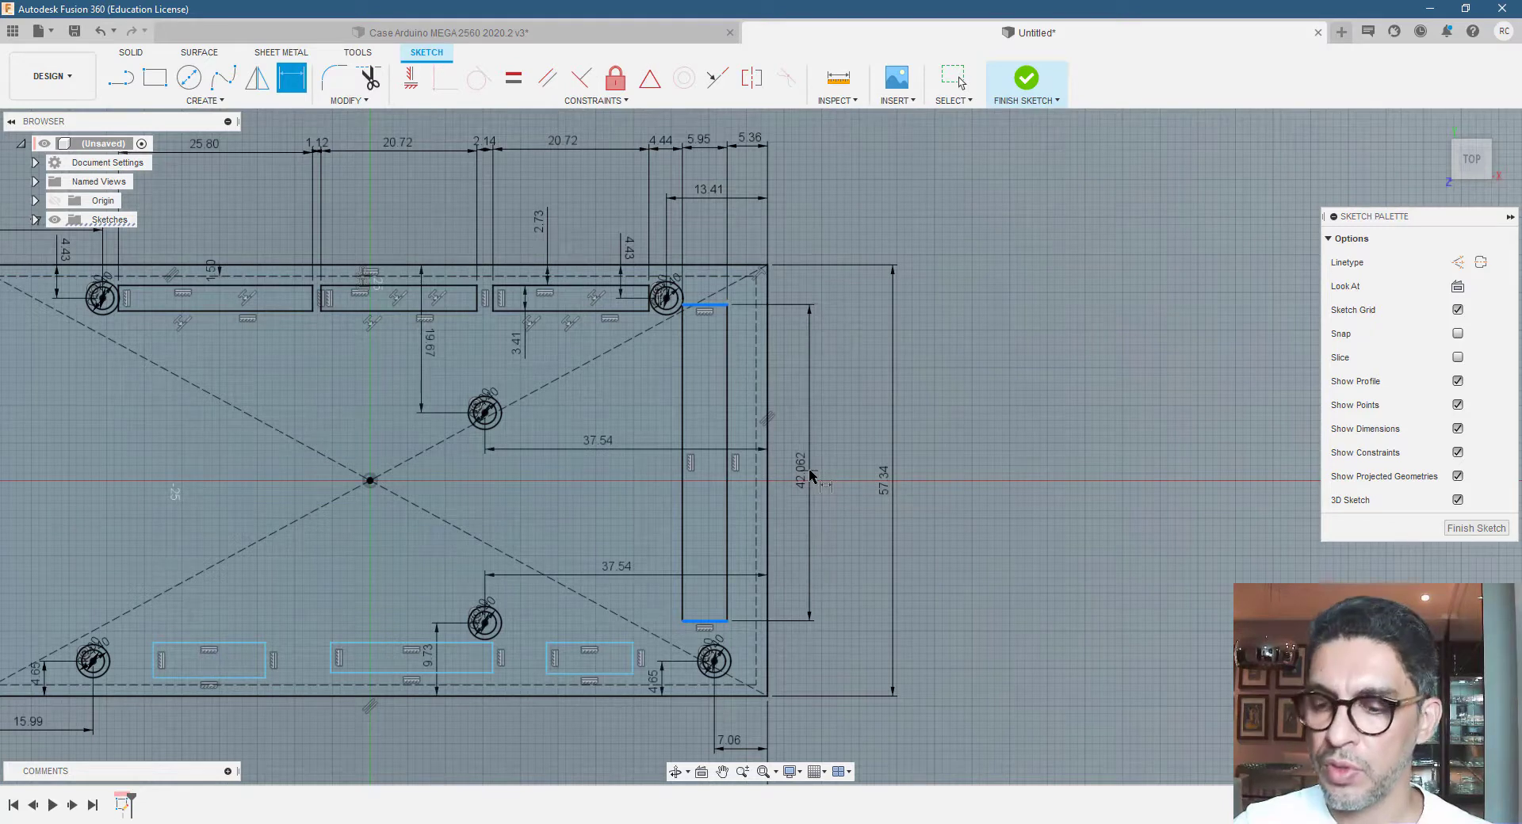
{"action": "left_click", "coordinate": [811, 476]}
{"action": "type", "text": "46.7"}
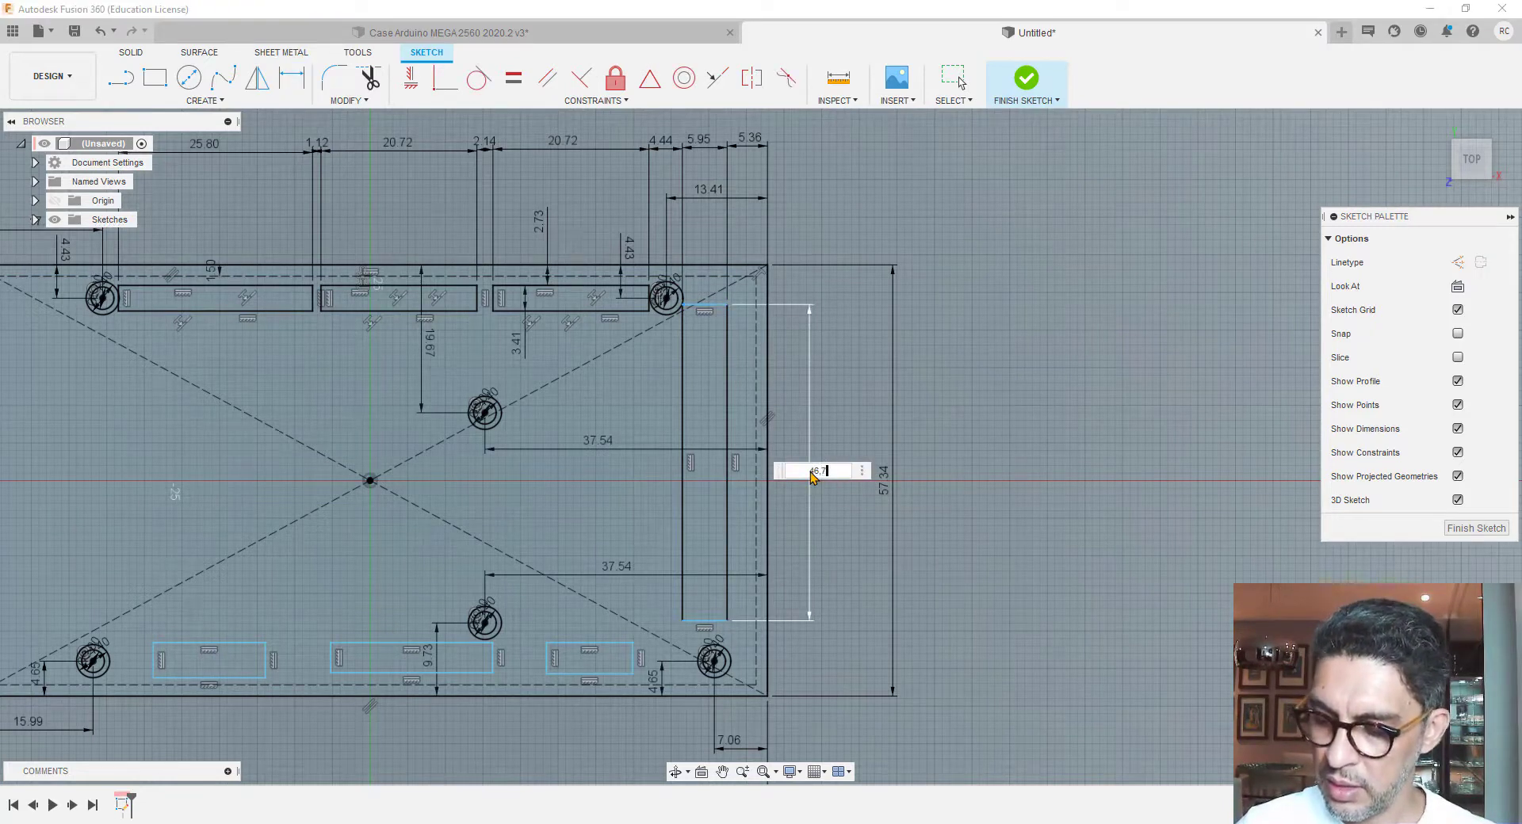
{"action": "key", "text": "Return"}
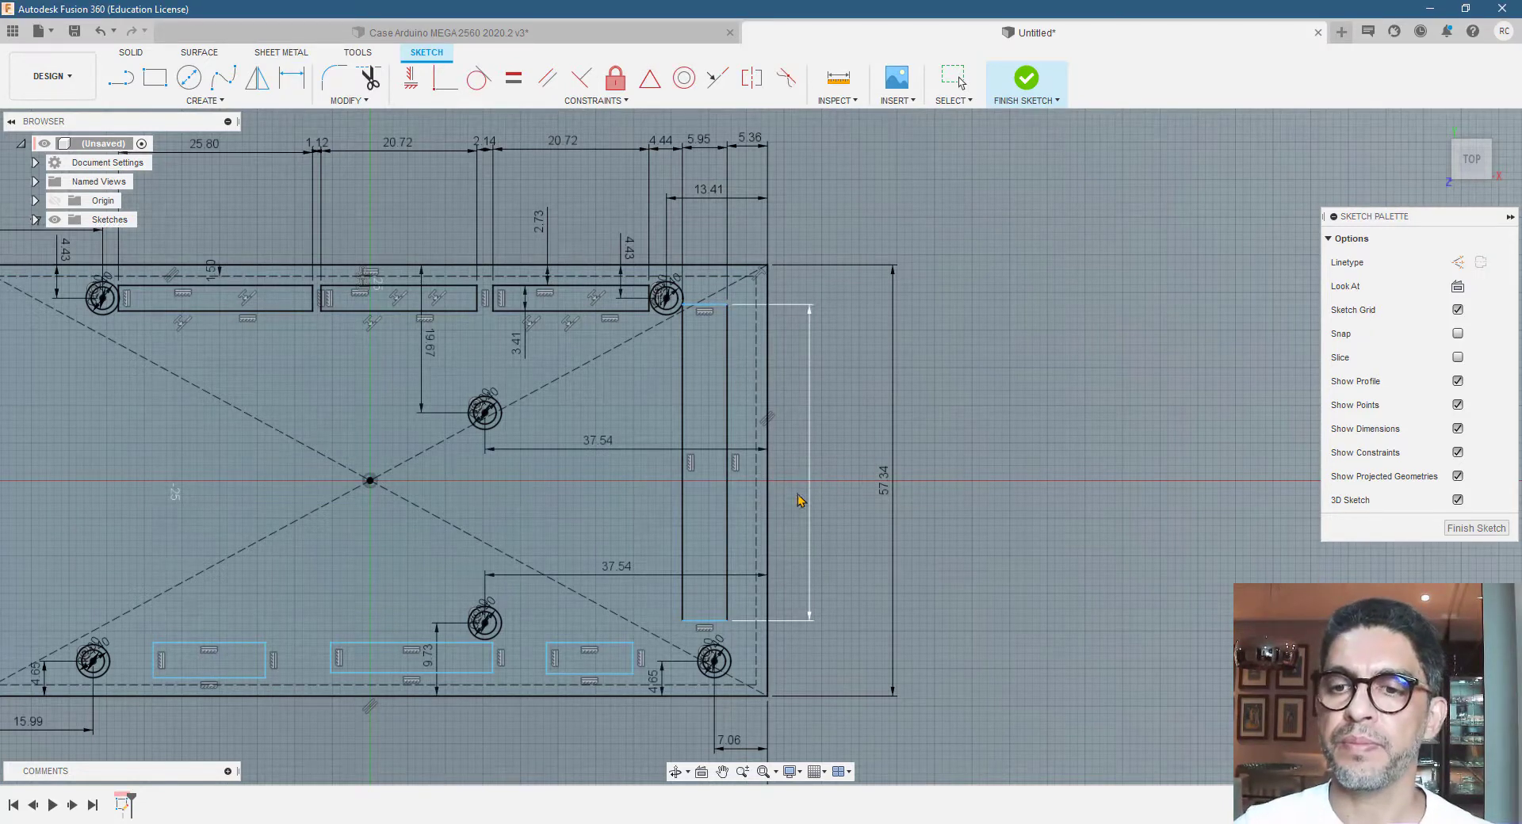
Dimension the distance from the outline's upper edge to the vertical slot's upper edge at 2.73 mm
{"action": "key", "text": "d"}
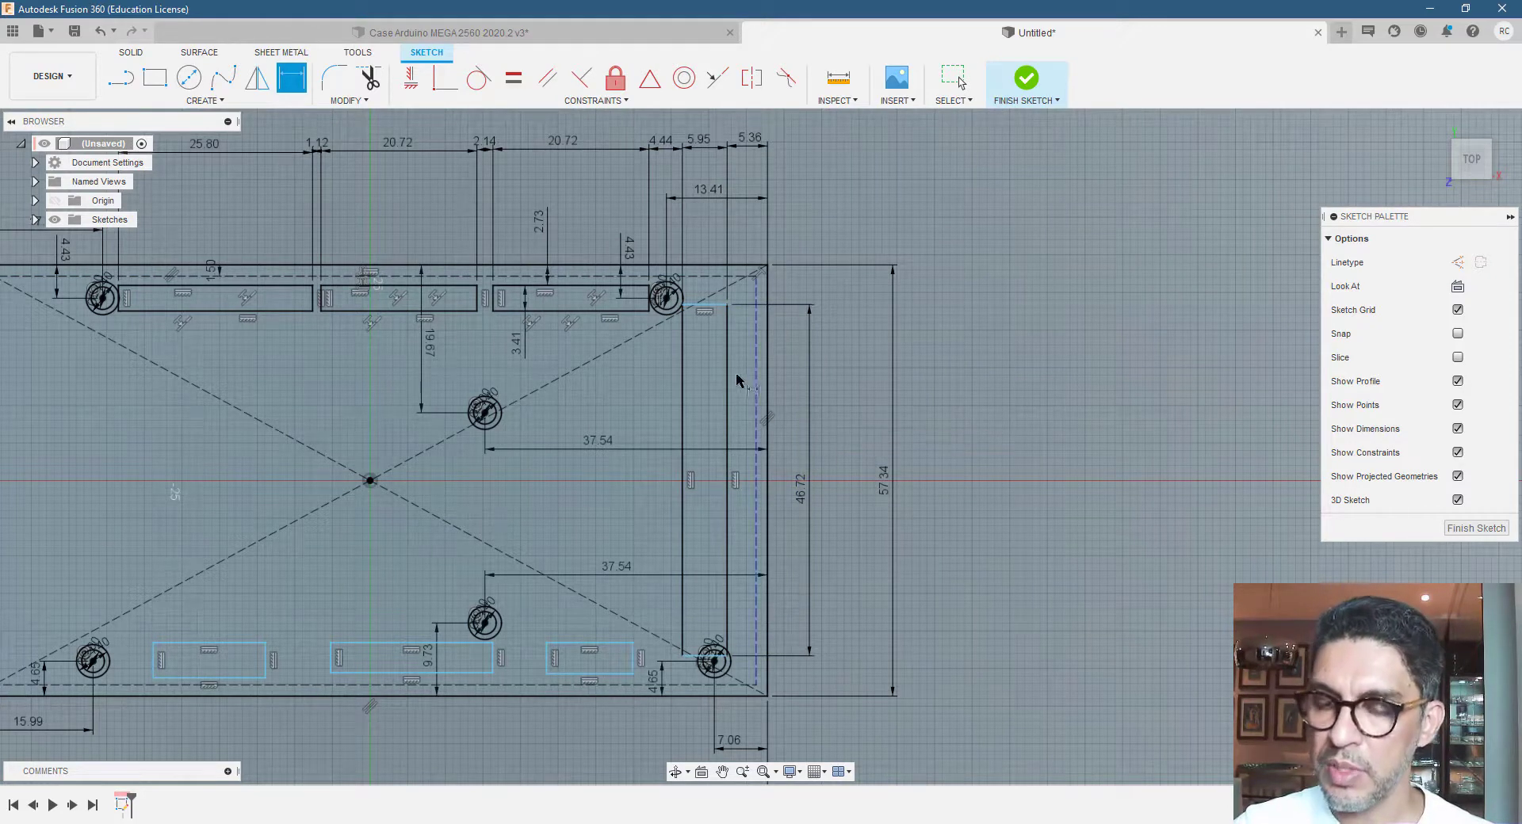
{"action": "left_click", "coordinate": [704, 265]}
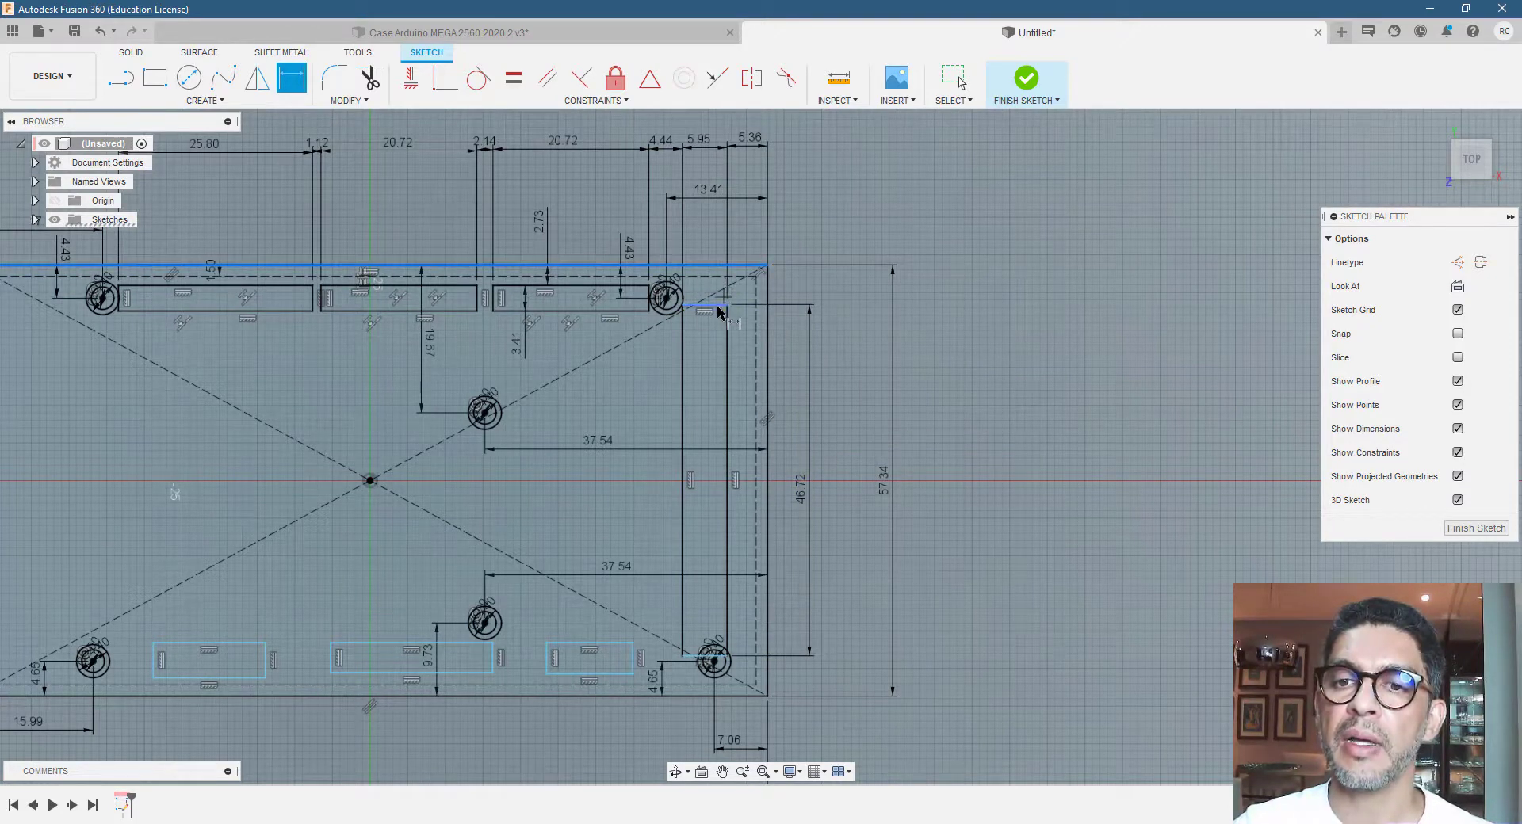
{"action": "left_click", "coordinate": [713, 304]}
{"action": "left_click", "coordinate": [810, 294]}
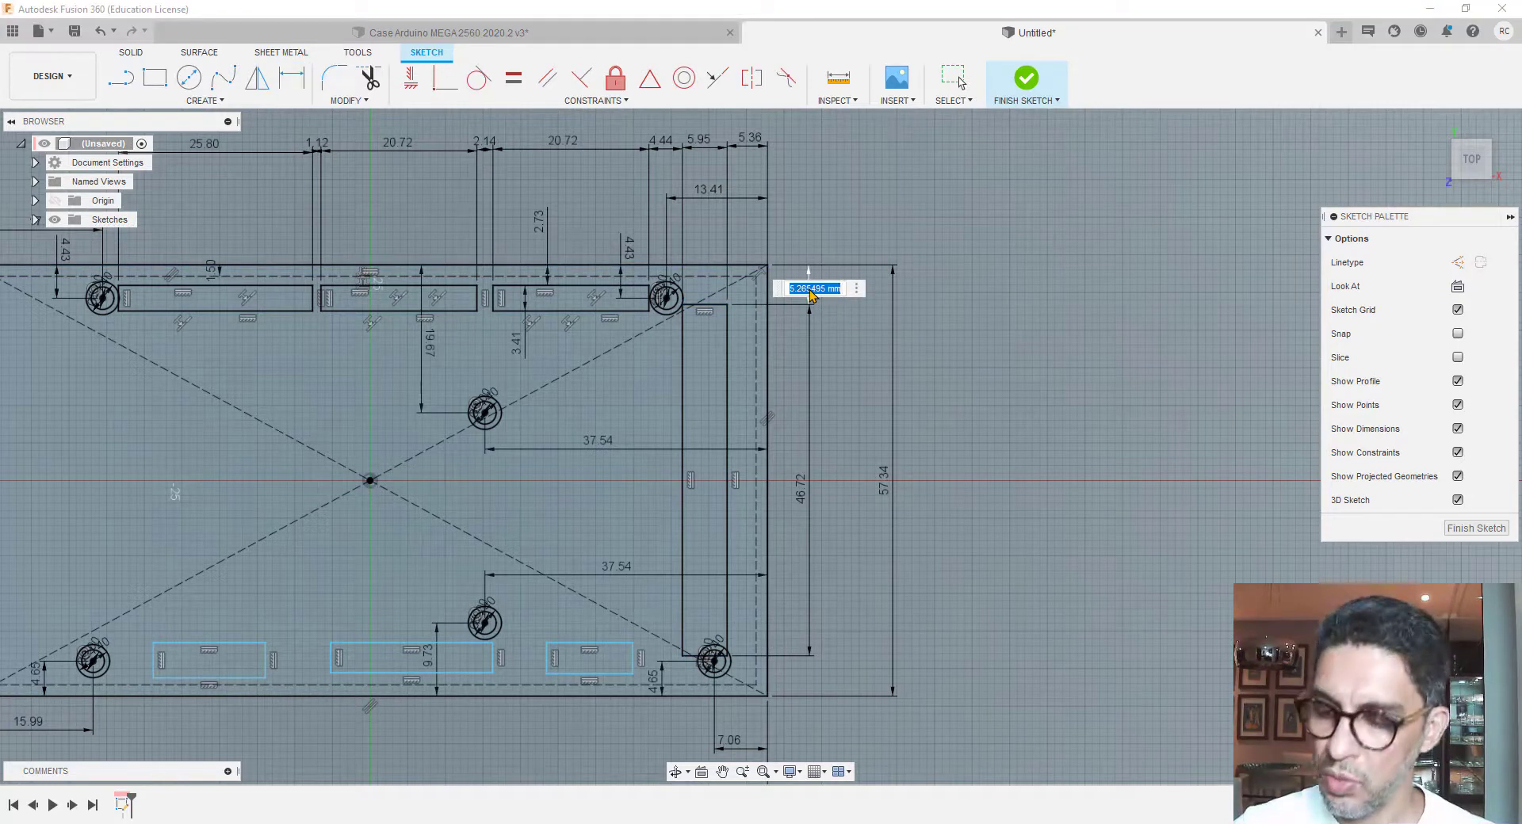
{"action": "type", "text": "3.73"}
{"action": "key", "text": "Return"}
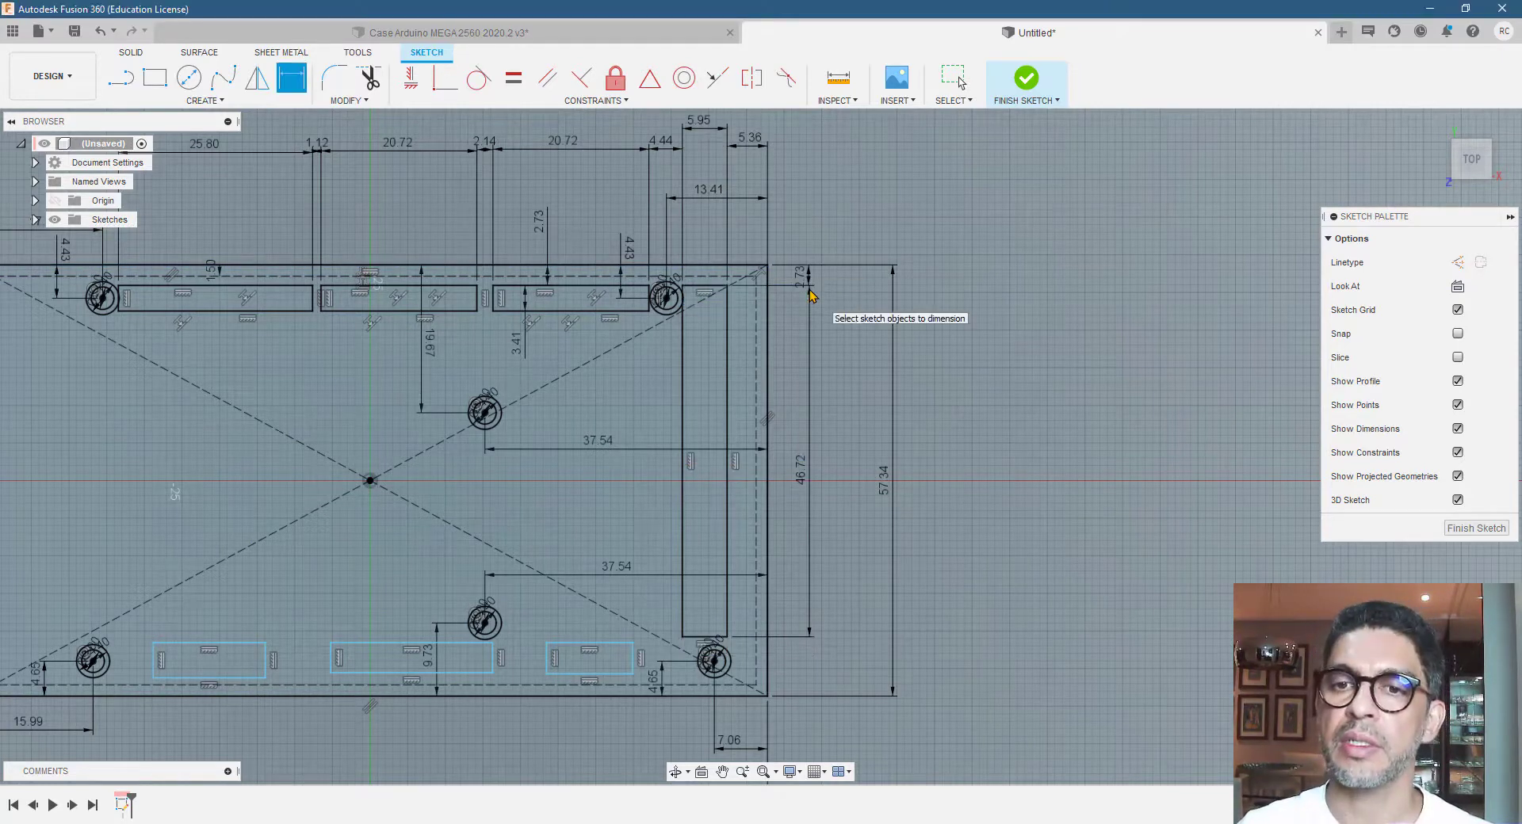
Dimension the distance from the outline's right edge to the lower-right slot's right edge at 10.37 mm, below the outline
{"action": "scroll", "coordinate": [987, 517], "scroll_direction": "down", "scroll_amount": 1}
{"action": "scroll", "coordinate": [991, 523], "scroll_direction": "down", "scroll_amount": 2}
{"action": "scroll", "coordinate": [567, 672], "scroll_direction": "up", "scroll_amount": 2}
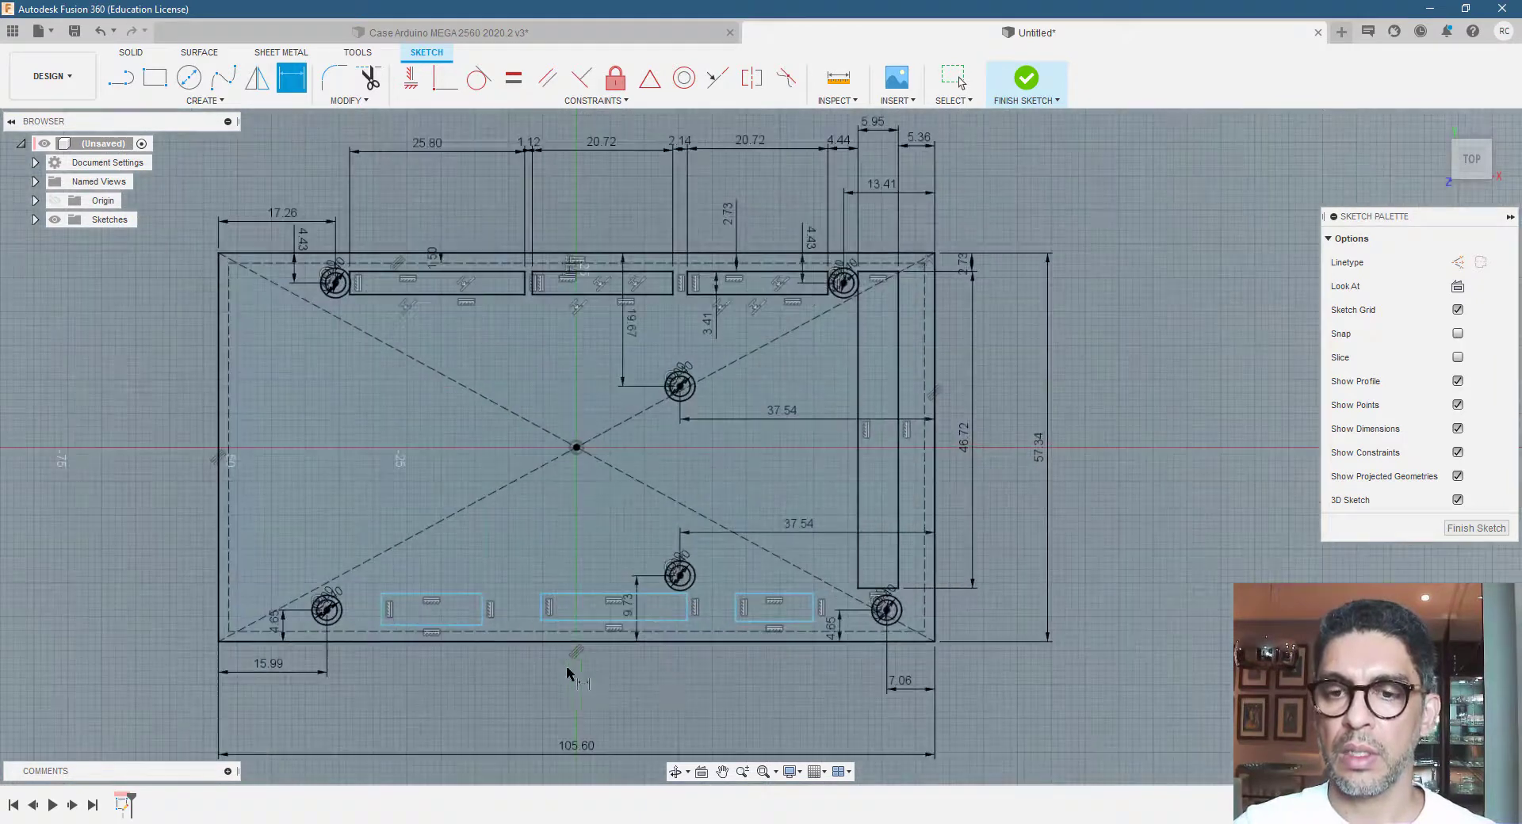
{"action": "scroll", "coordinate": [753, 696], "scroll_direction": "up", "scroll_amount": 2}
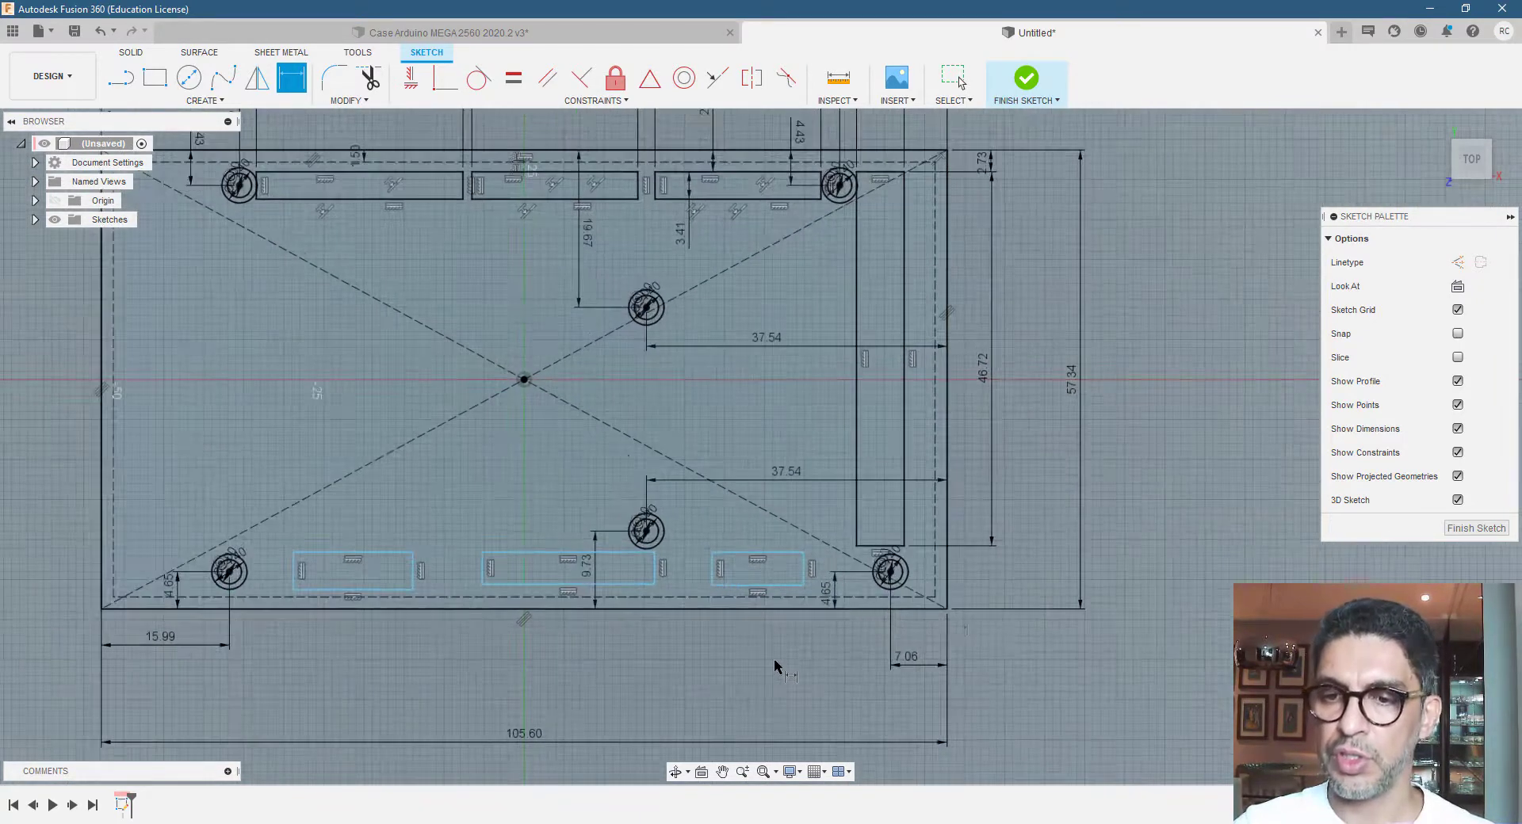
{"action": "left_click", "coordinate": [948, 592]}
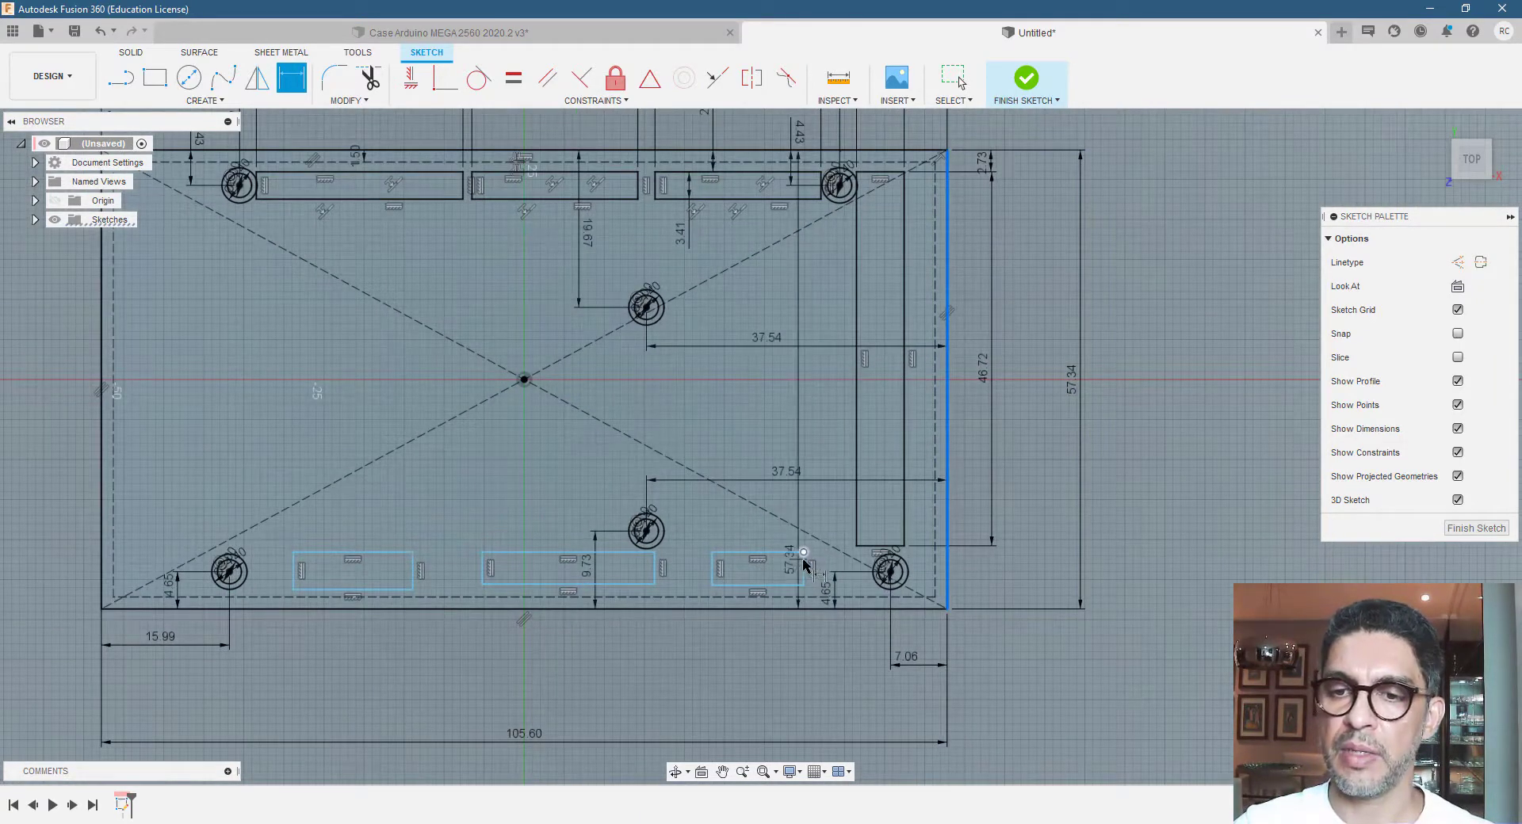
{"action": "left_click", "coordinate": [804, 570]}
{"action": "left_click", "coordinate": [871, 698]}
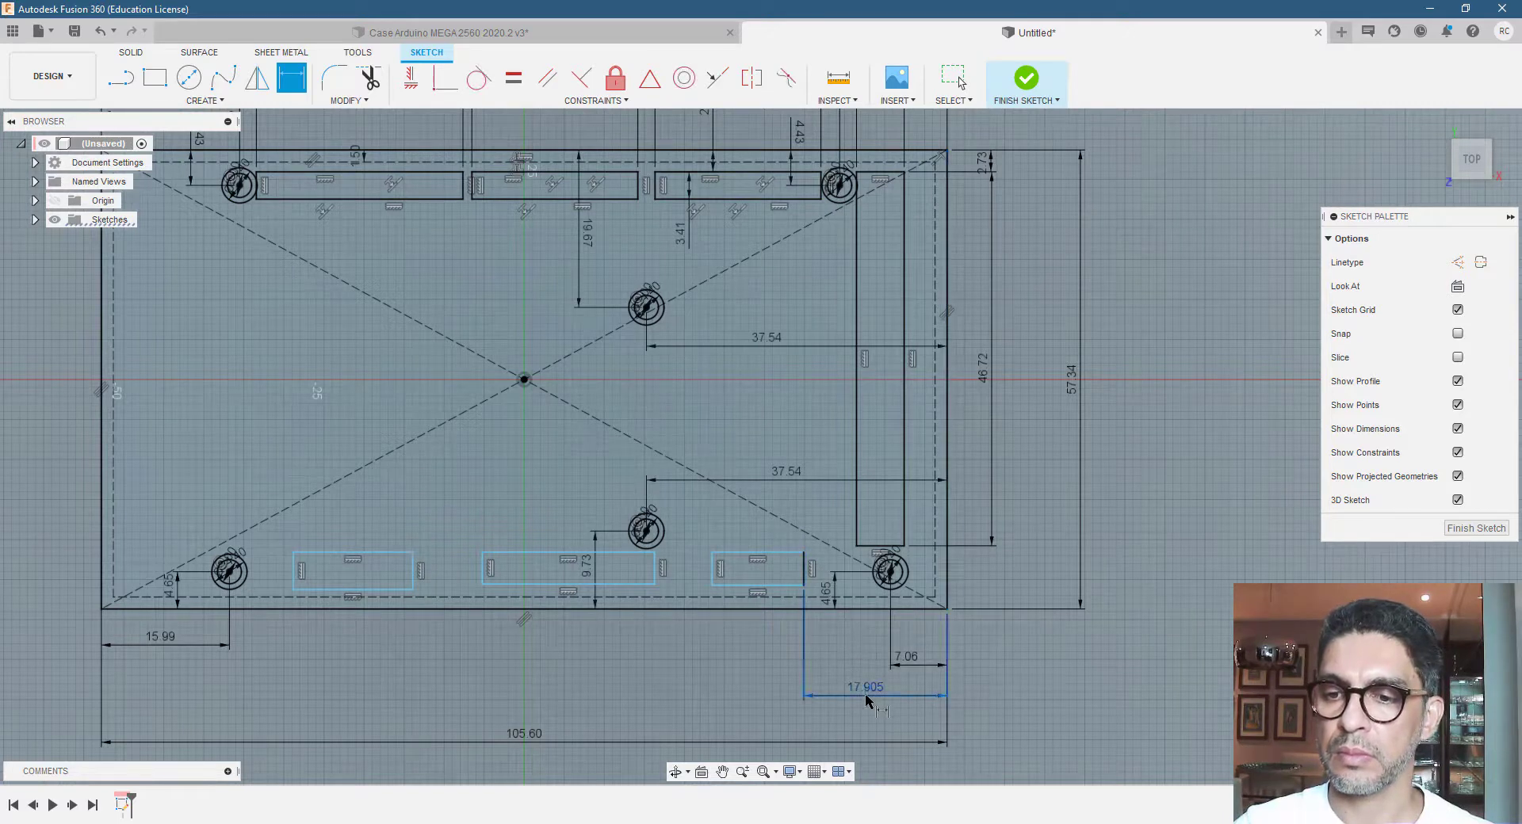
{"action": "type", "text": "6"}
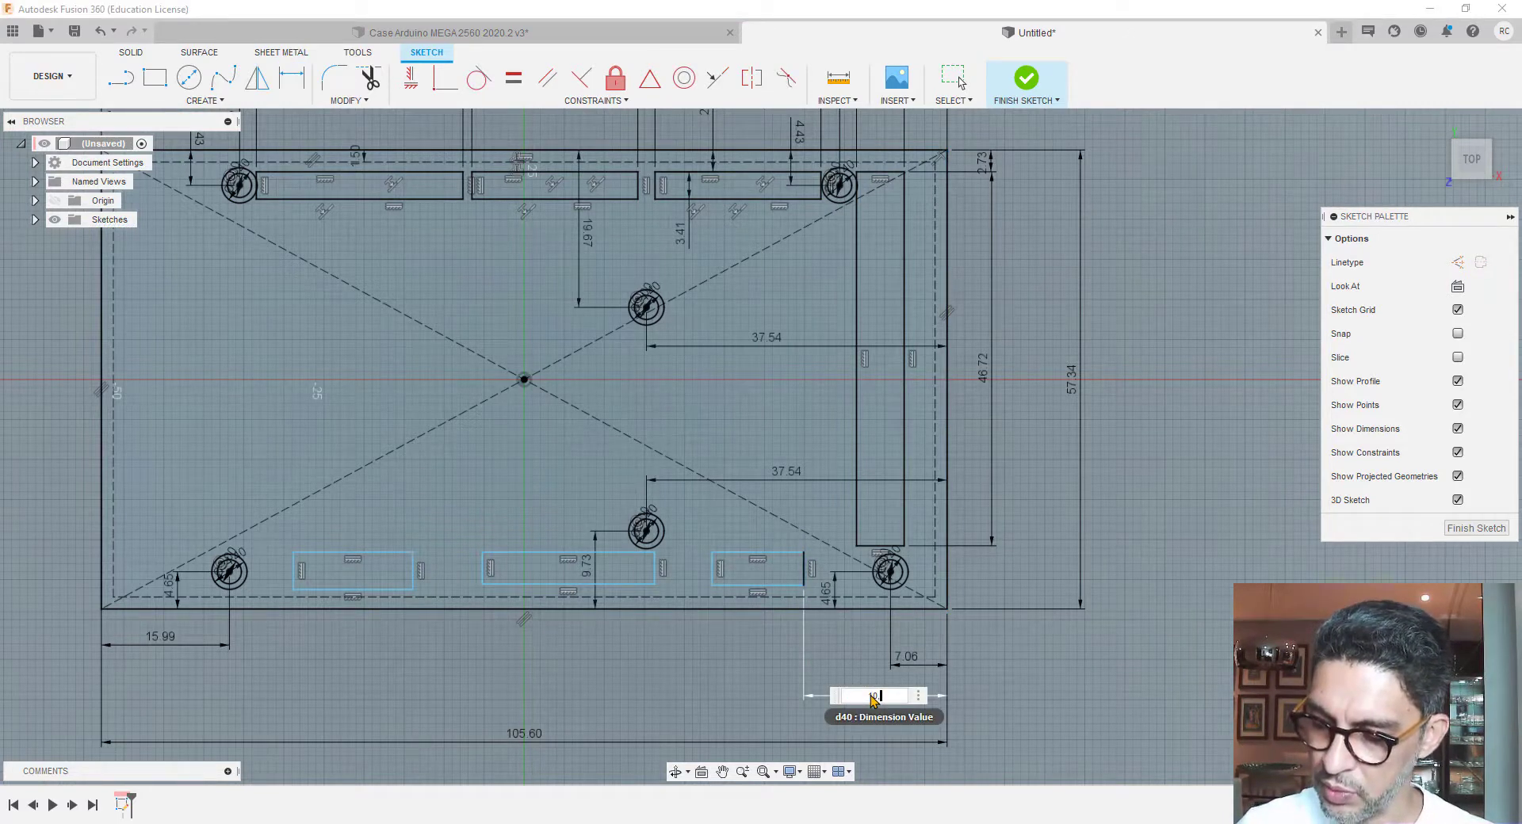
{"action": "type", "text": "0.37"}
{"action": "key", "text": "Return"}
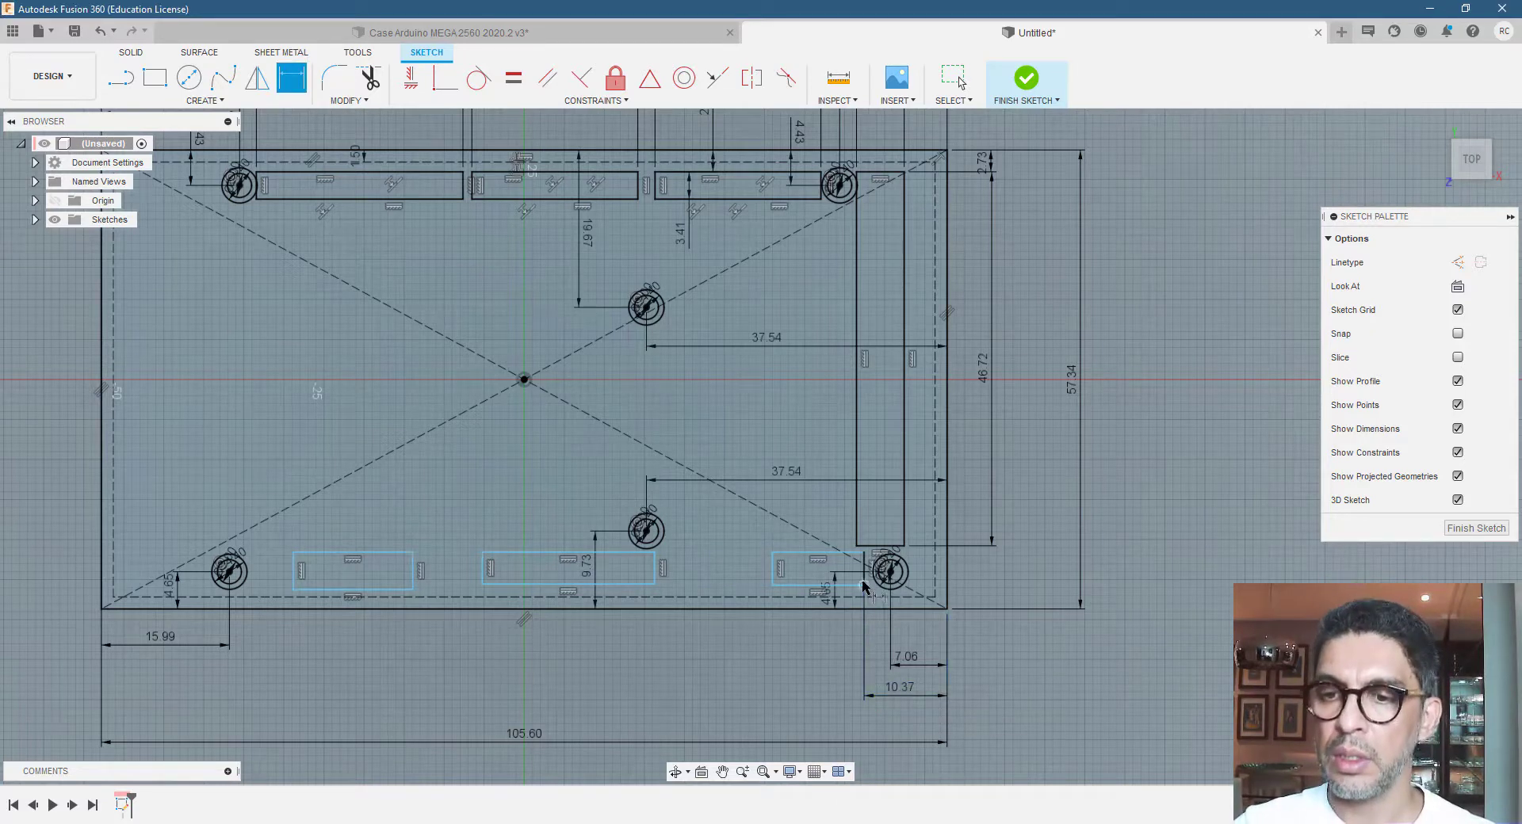
Dimension the lower-right slot's length between its two short edges at 21.32 mm, in line with the adjacent dimension
{"action": "left_click", "coordinate": [864, 582]}
{"action": "left_click", "coordinate": [773, 579]}
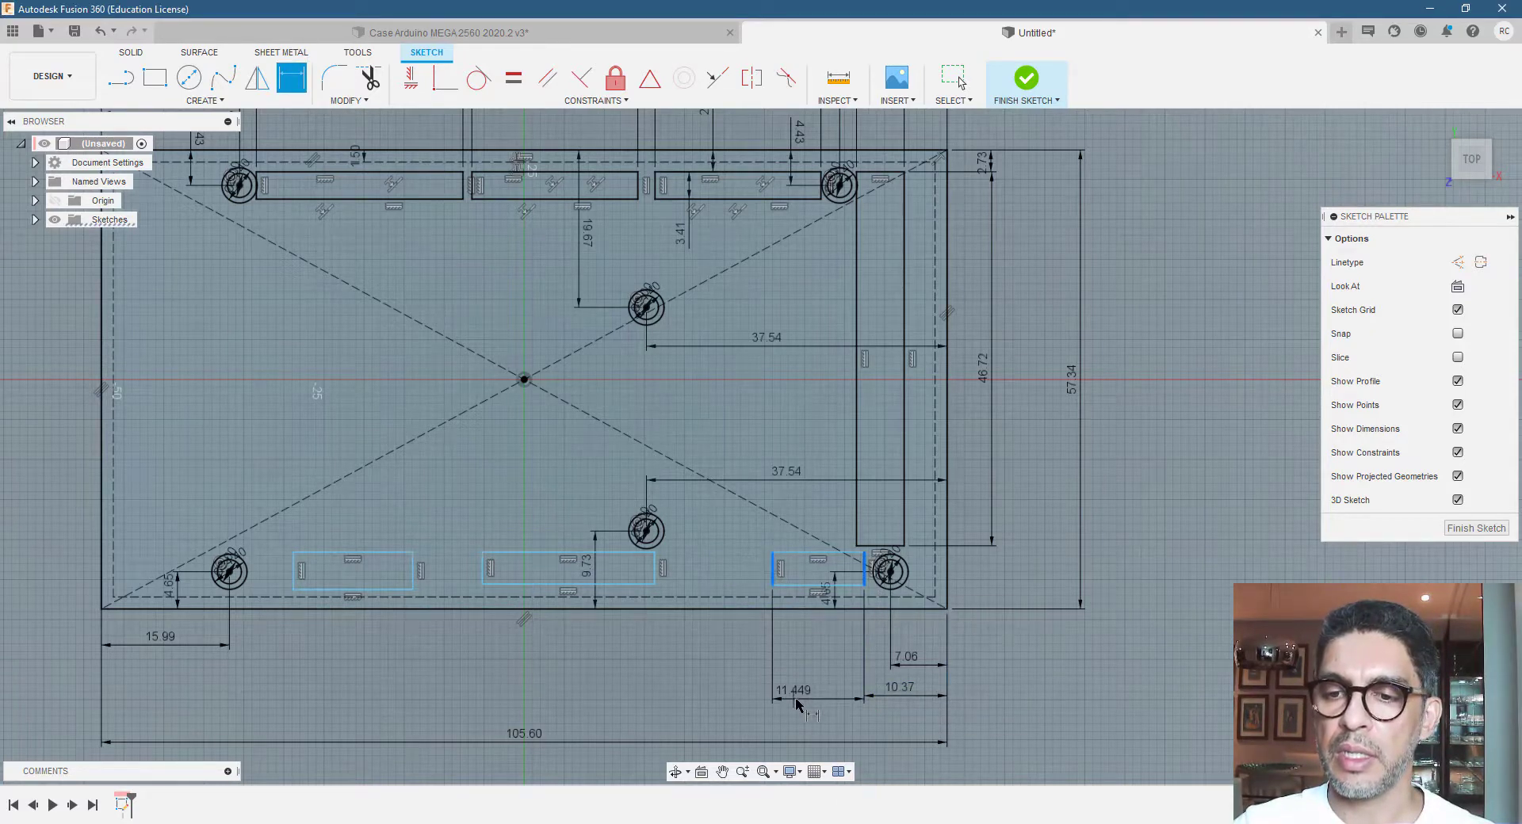
{"action": "left_click", "coordinate": [809, 699]}
{"action": "type", "text": "21.32"}
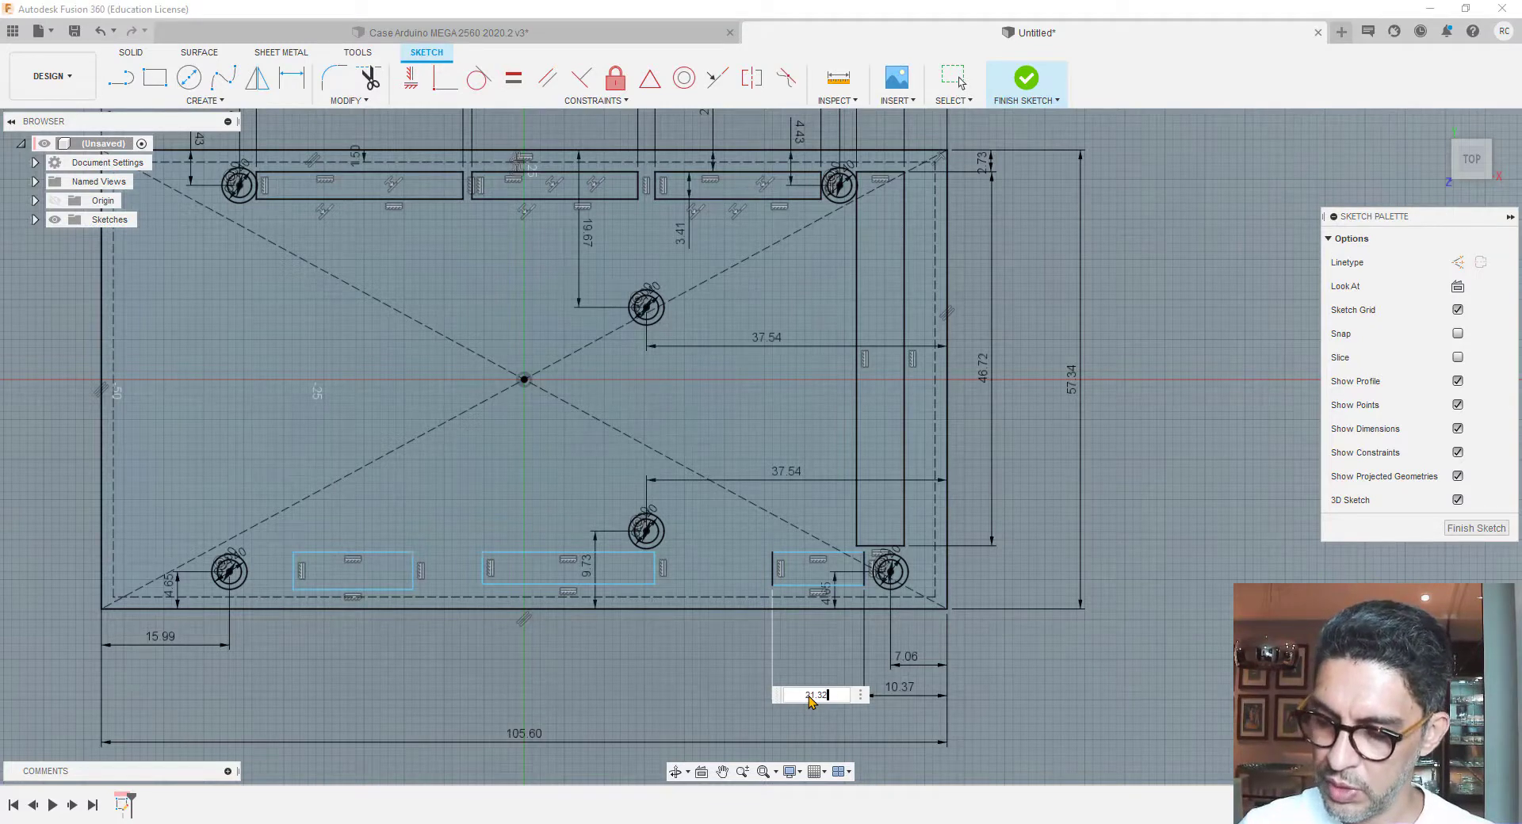
{"action": "key", "text": "Return"}
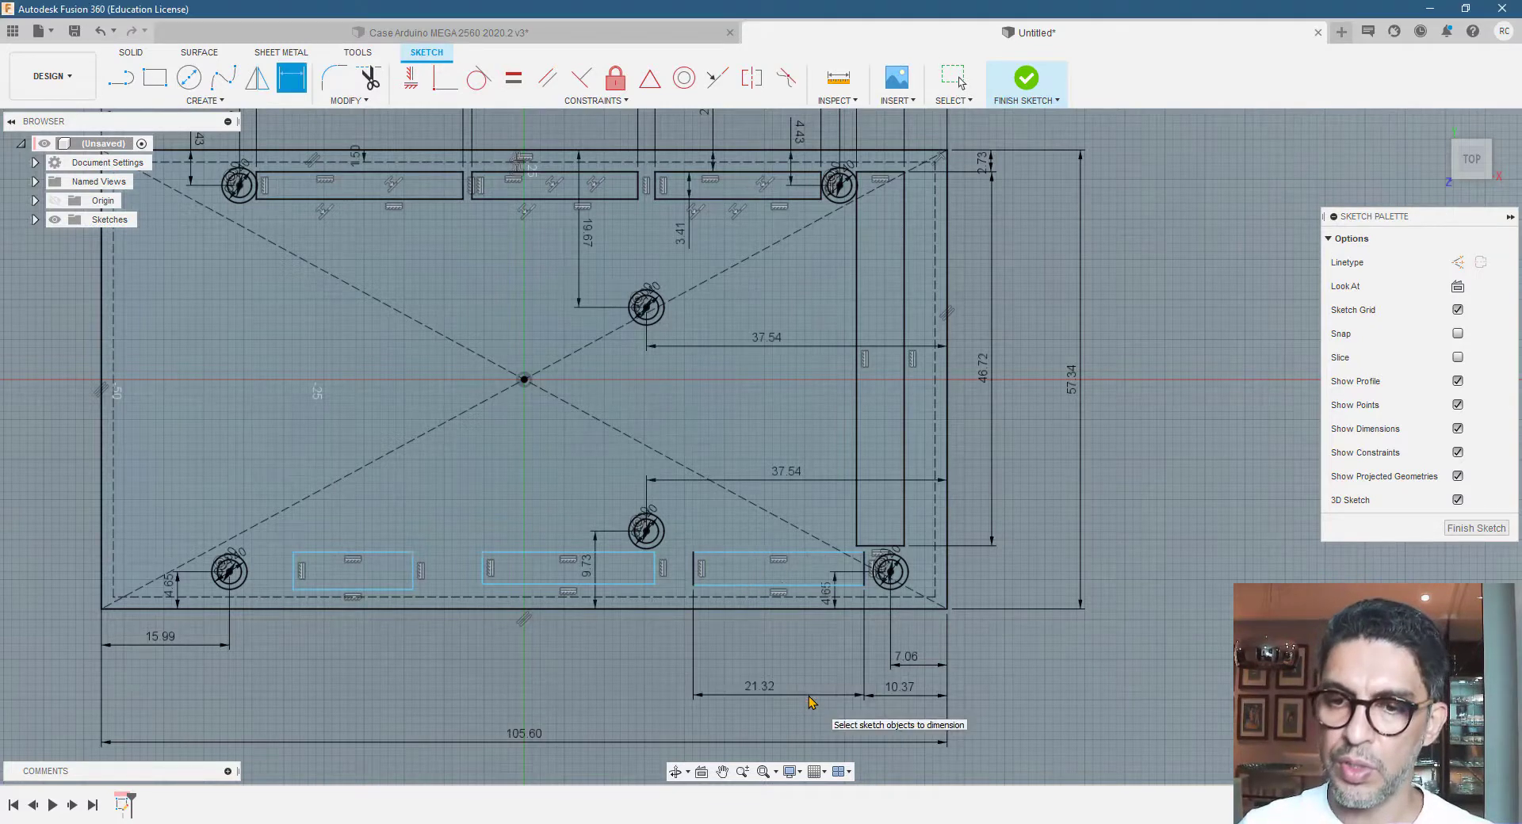
Dimension the gap between the lower-middle slot's right edge and the lower-right slot's left edge at 1.54 mm, below the outline
{"action": "left_click", "coordinate": [655, 572]}
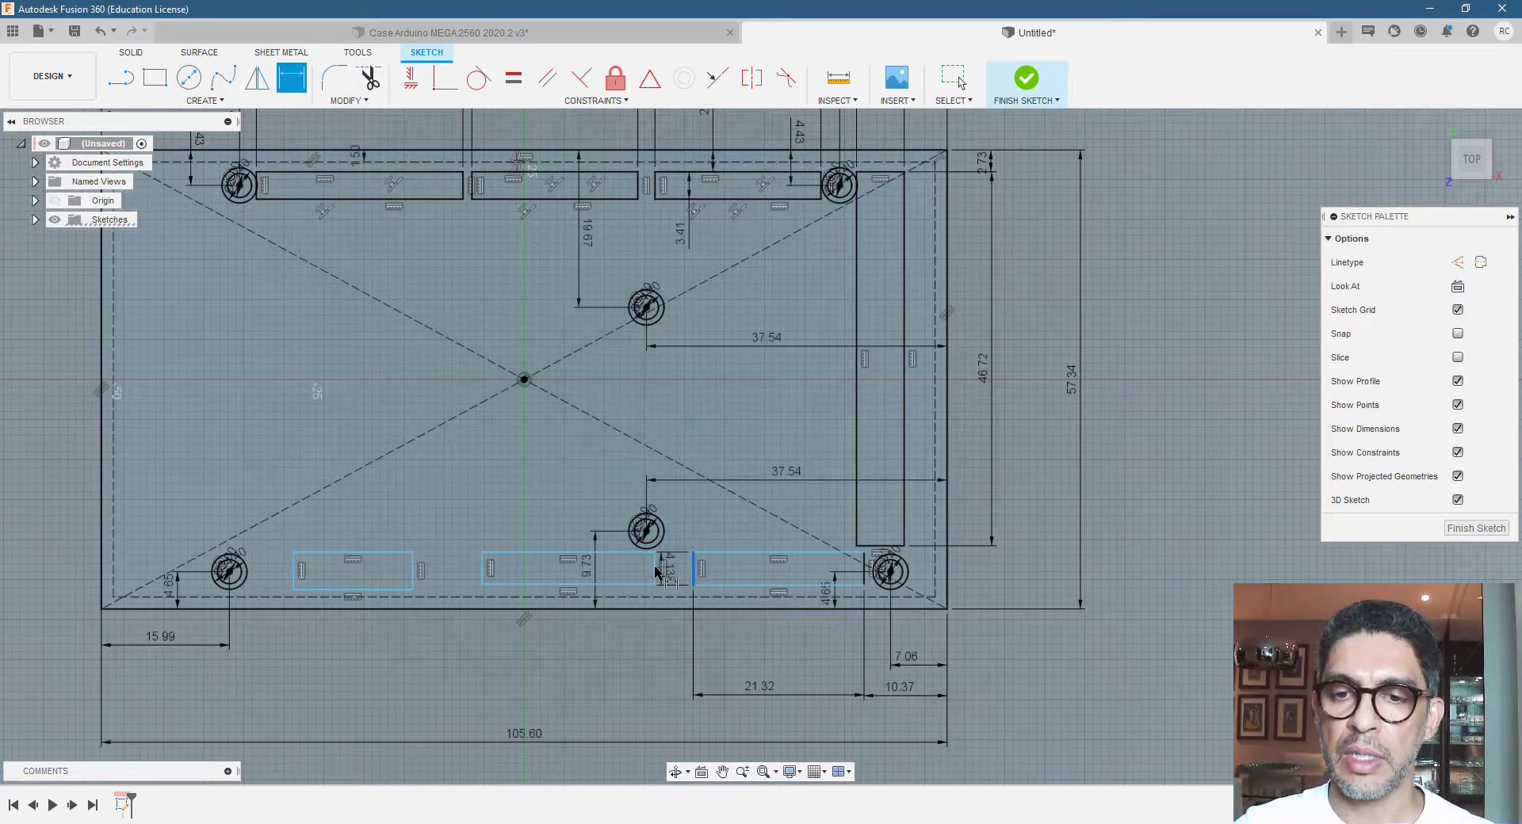
{"action": "left_click", "coordinate": [694, 570]}
{"action": "left_click", "coordinate": [677, 700]}
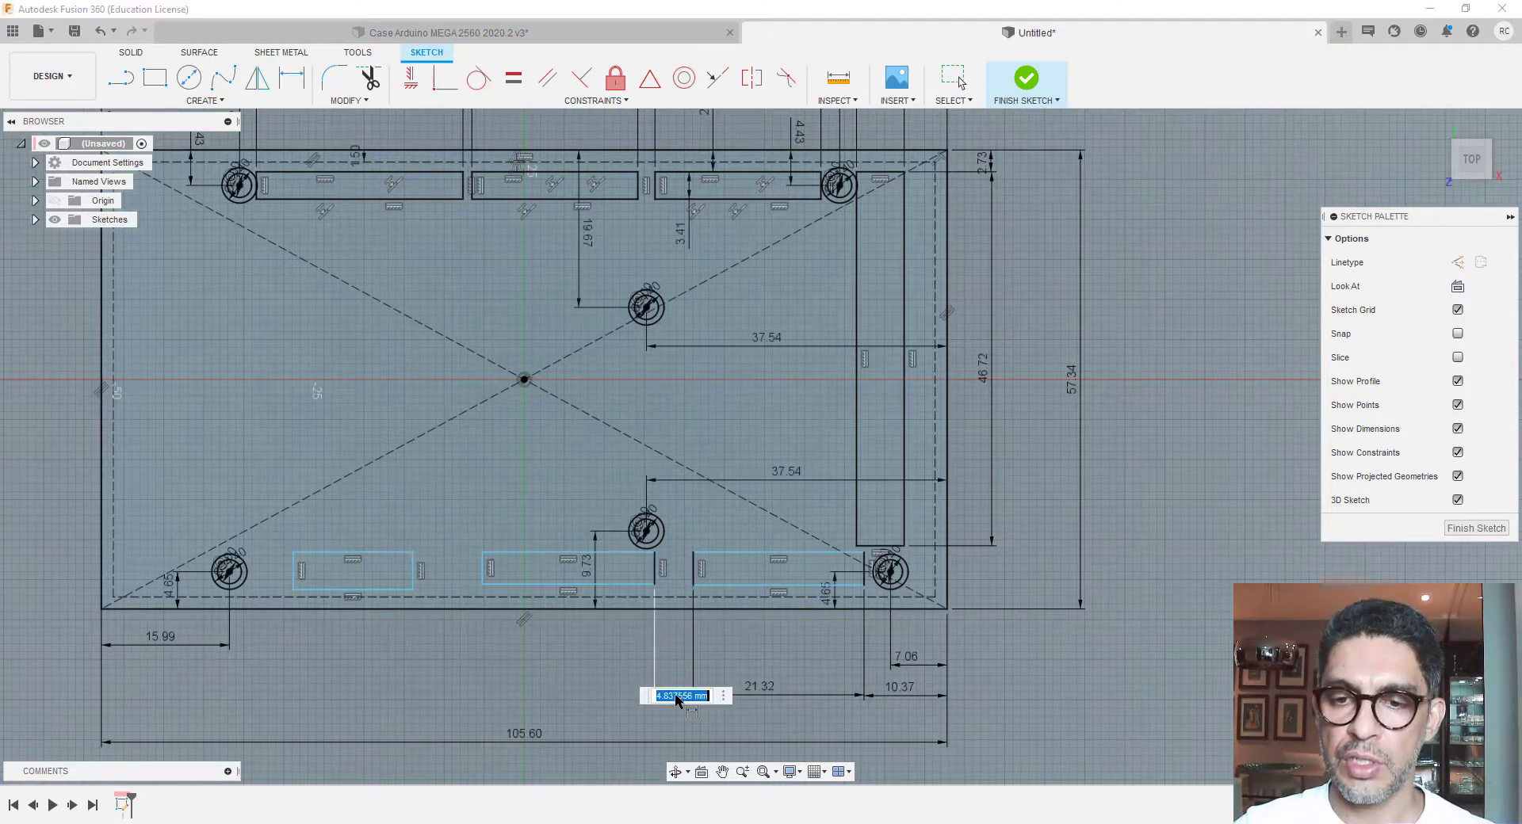
{"action": "key", "text": "BackSpace"}
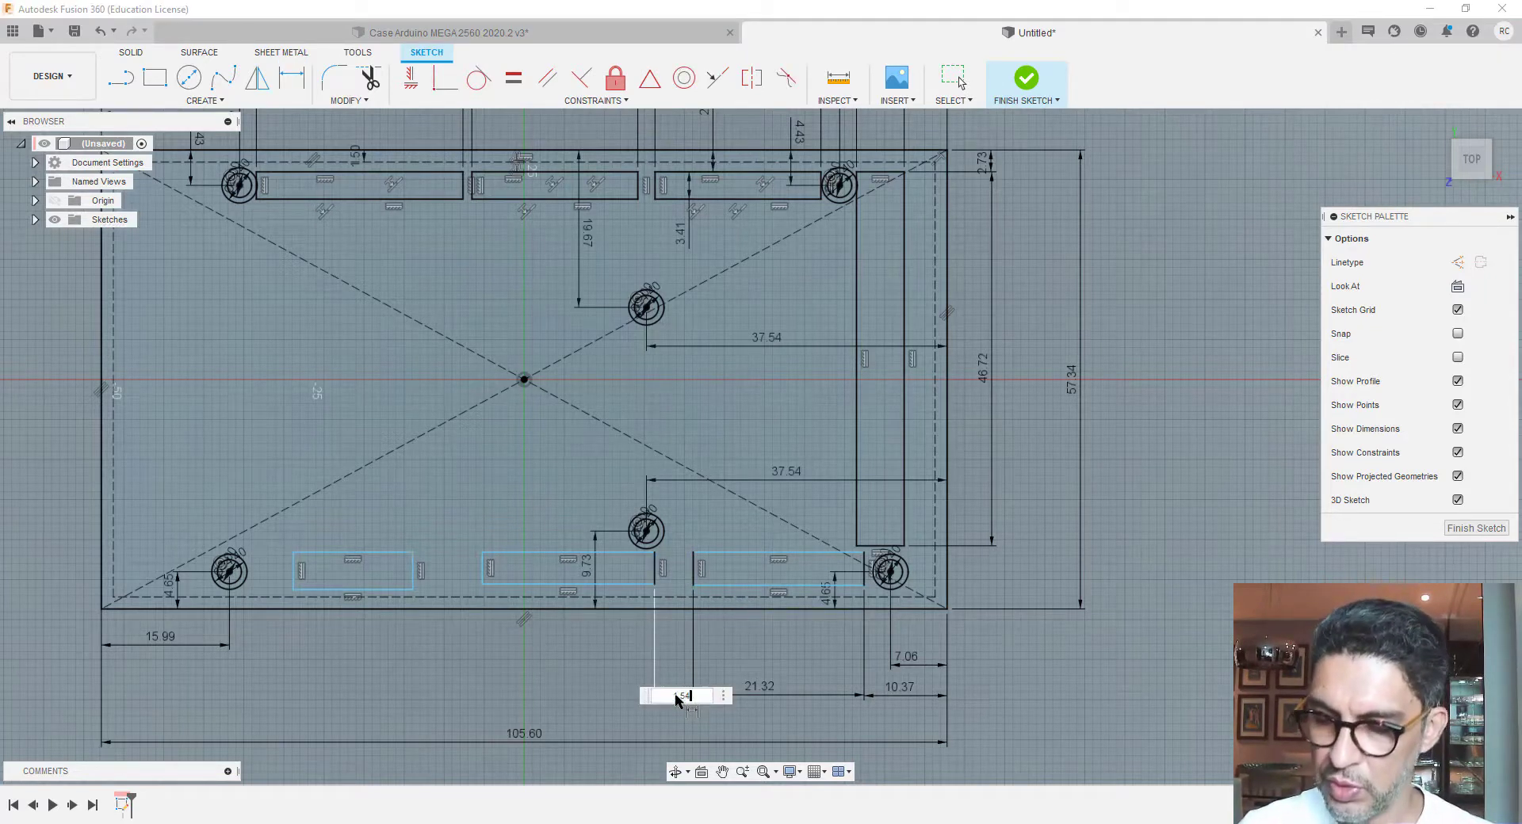
{"action": "key", "text": "Return"}
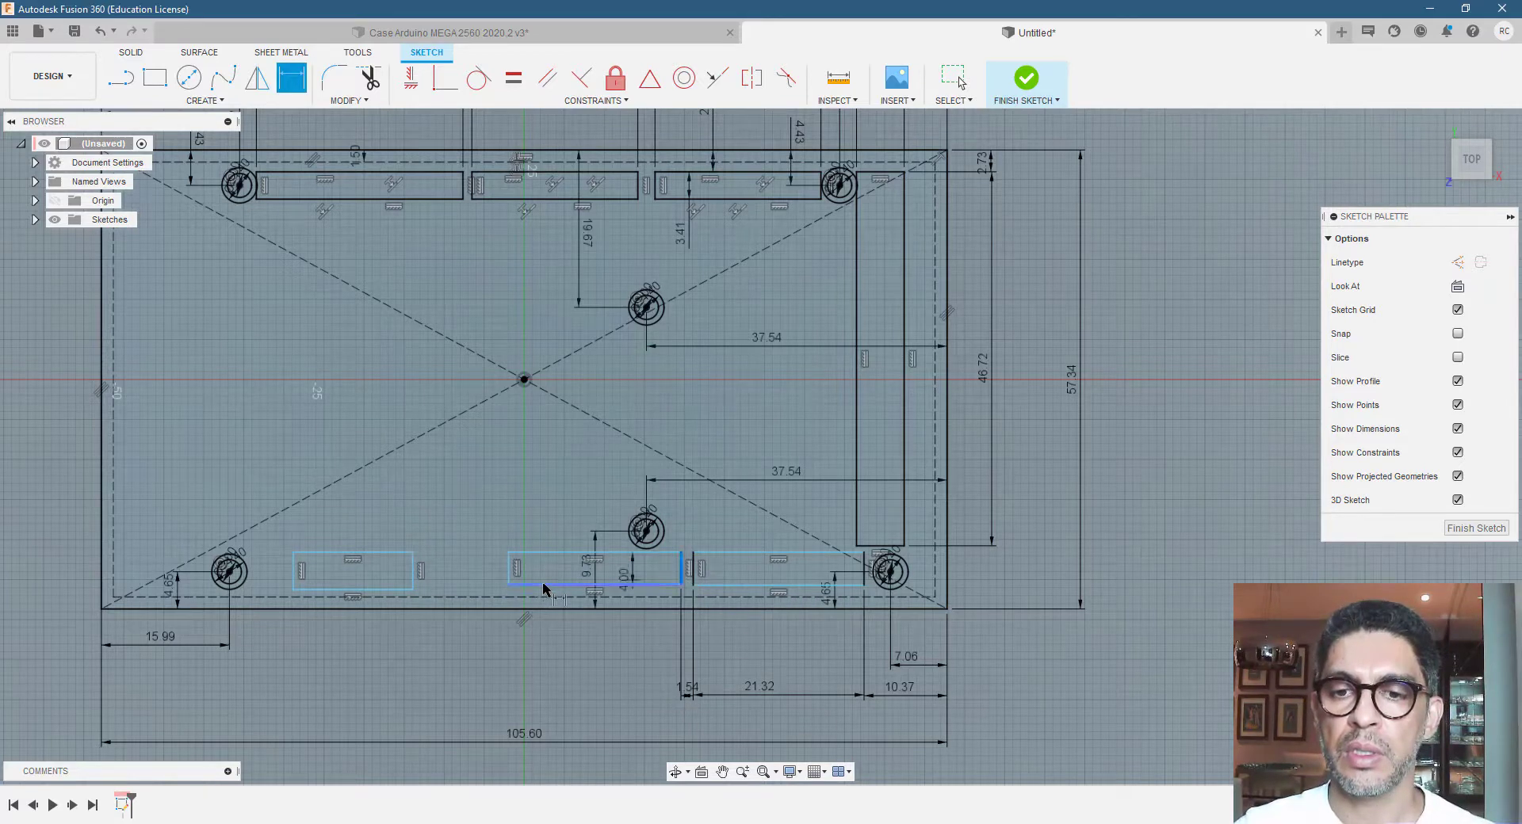
Dimension the lower-middle slot's length between its two short edges at 21.32 mm, in line with the neighbouring dimensions
{"action": "left_click", "coordinate": [510, 574]}
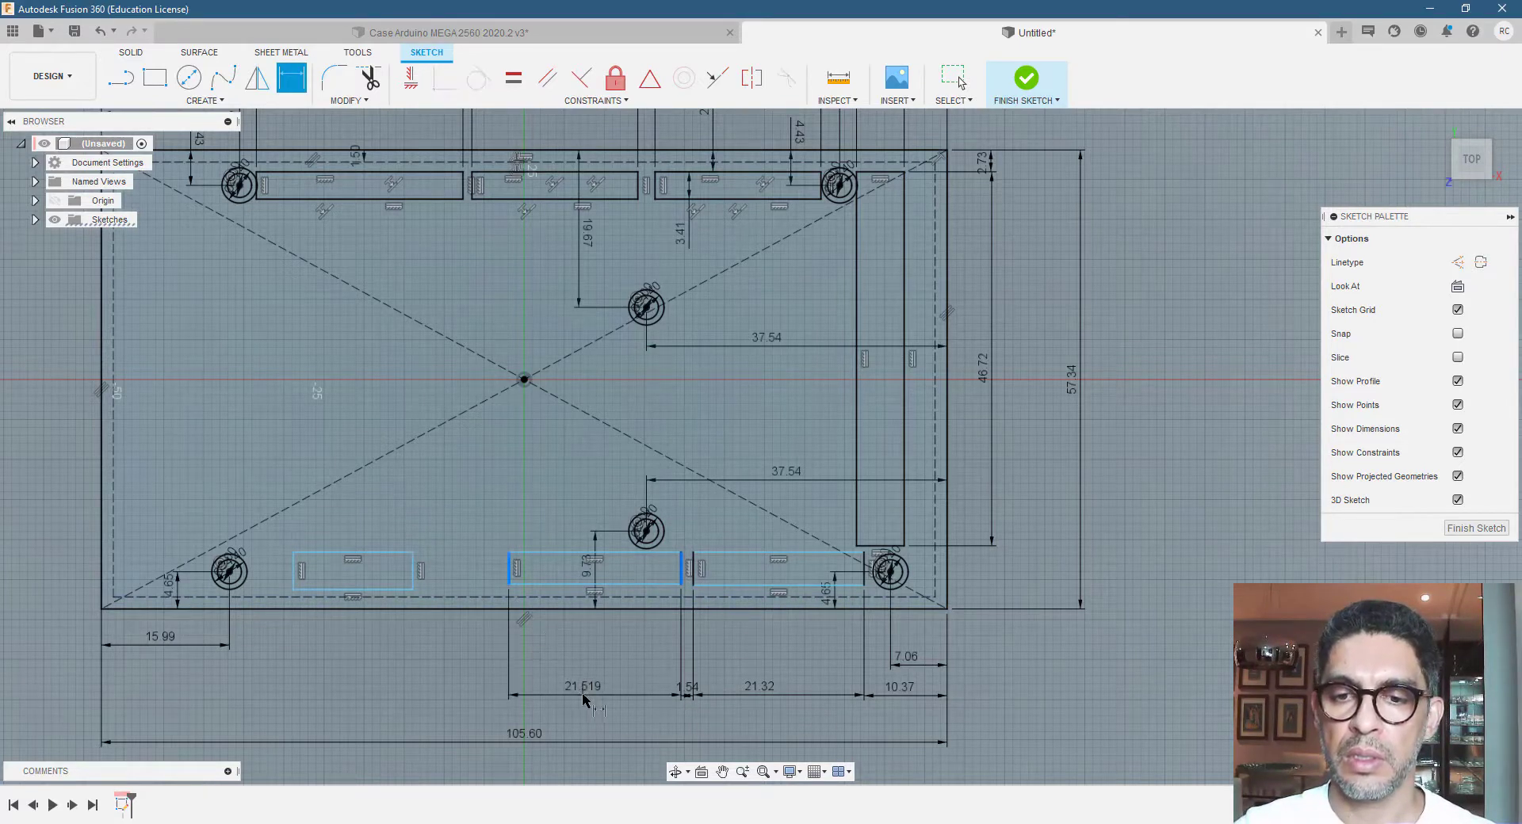
{"action": "left_click", "coordinate": [587, 697]}
{"action": "type", "text": "21.32"}
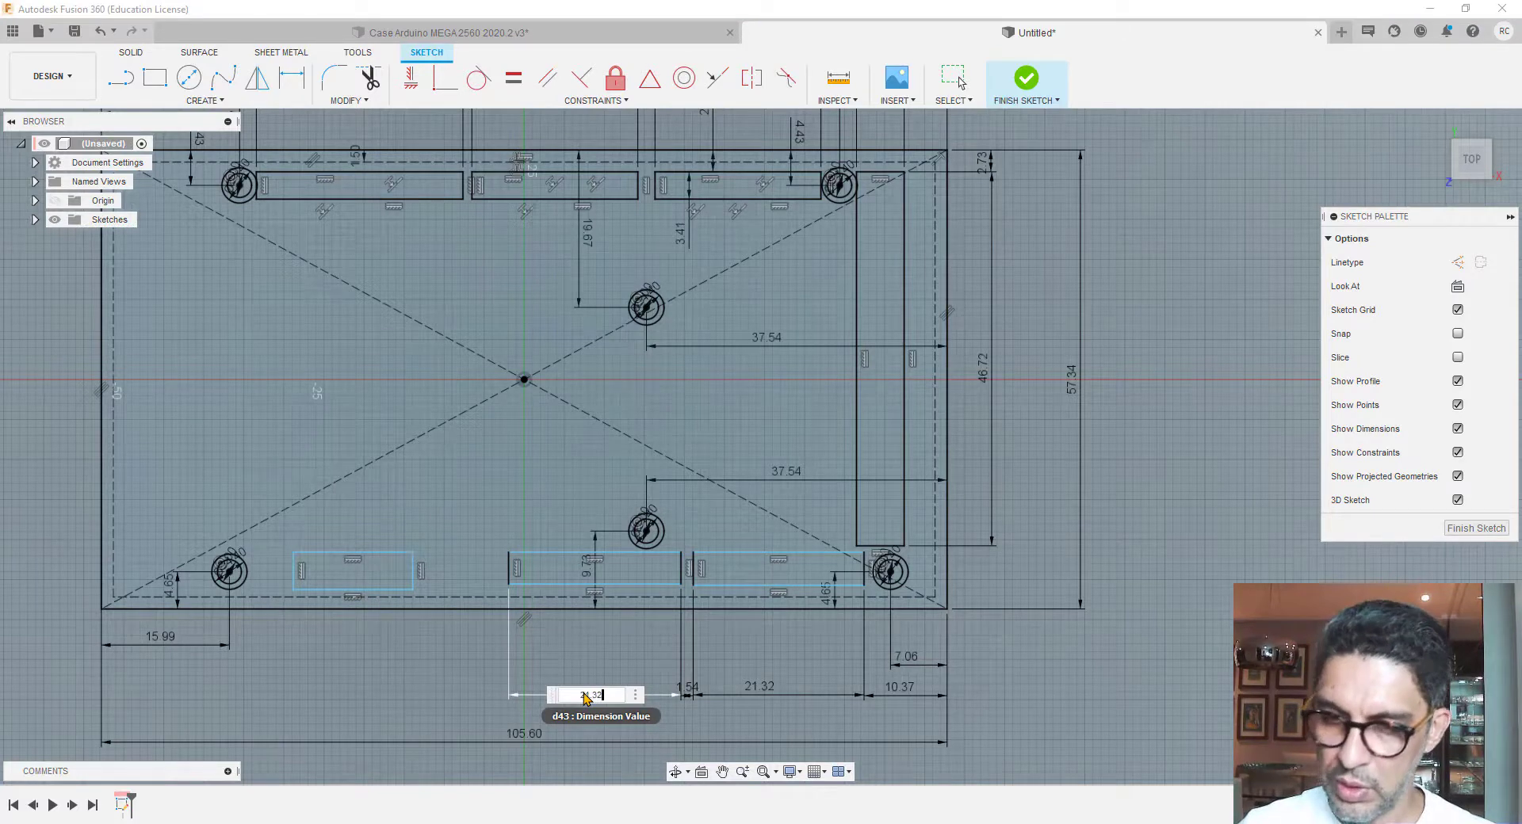
{"action": "key", "text": "Return"}
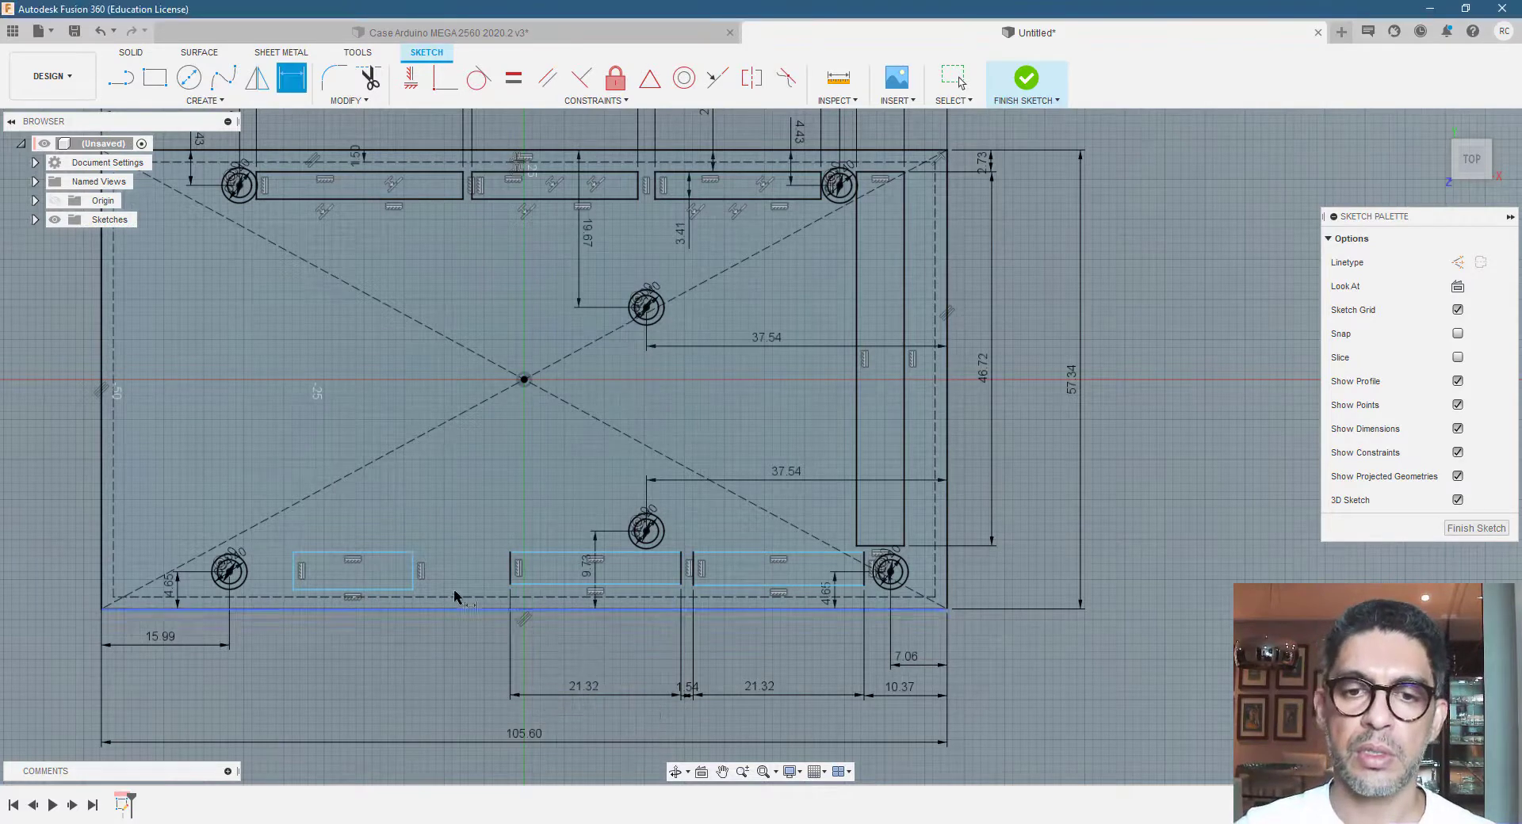
{"action": "left_click", "coordinate": [510, 581]}
{"action": "left_click", "coordinate": [420, 571]}
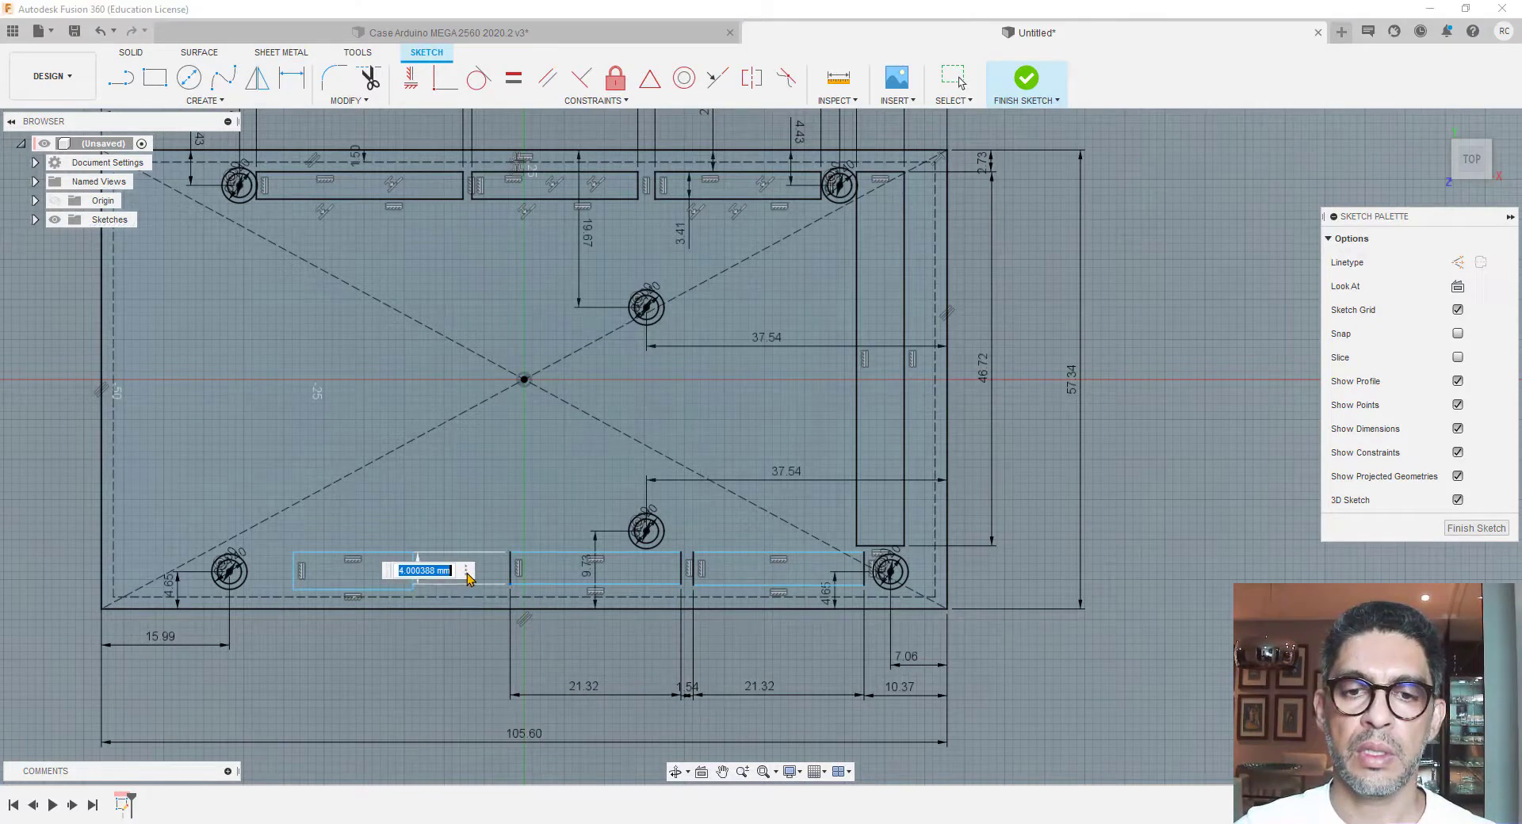
{"action": "key", "text": "Return"}
{"action": "key", "text": "Escape"}
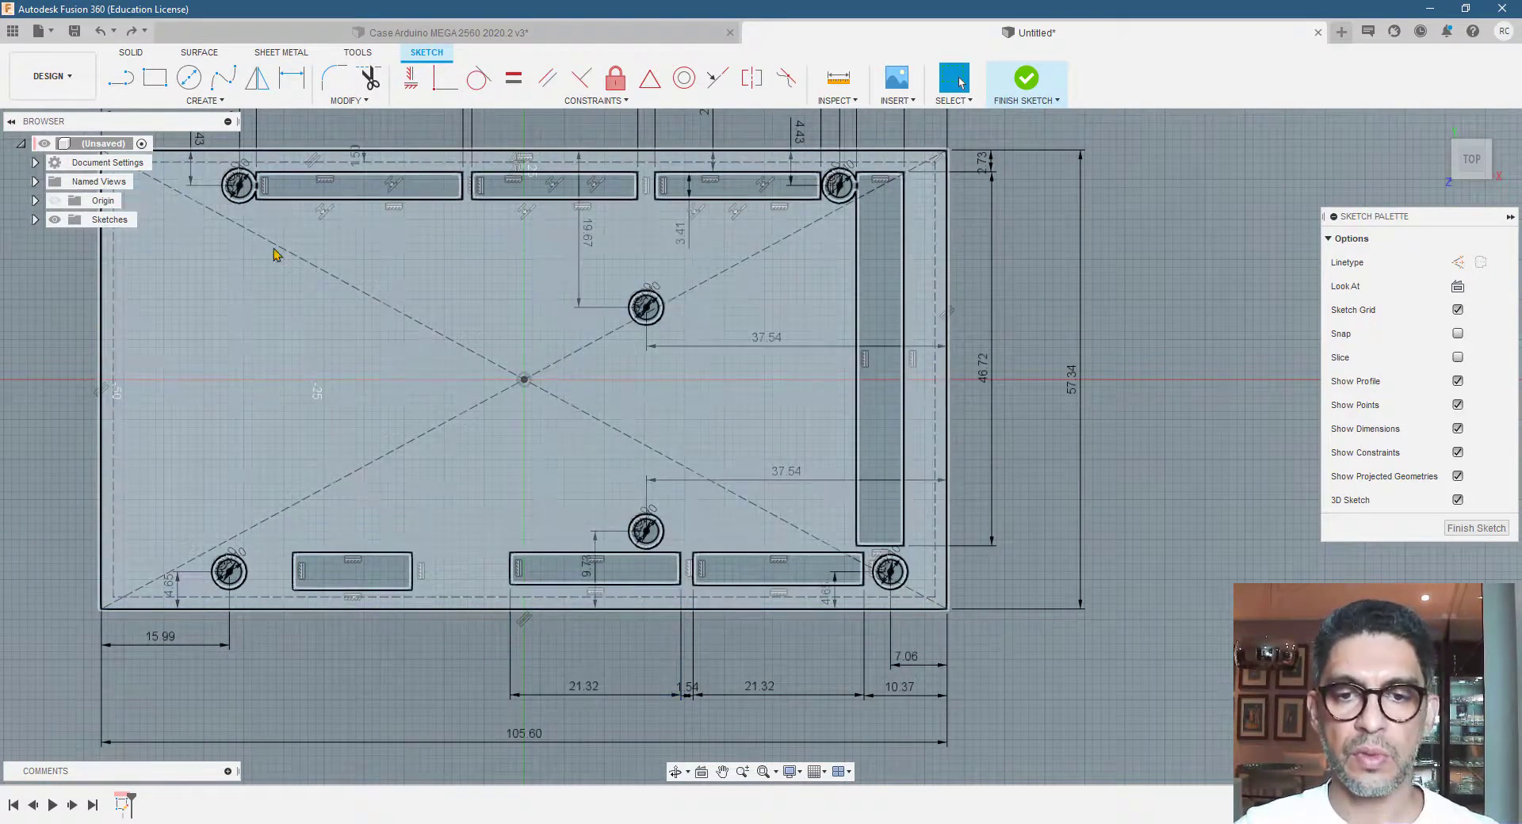
Dimension the gap between the lower-left slot's right edge and the lower-middle slot's left edge at 1.54 mm, below the outline
{"action": "left_click", "coordinate": [292, 77]}
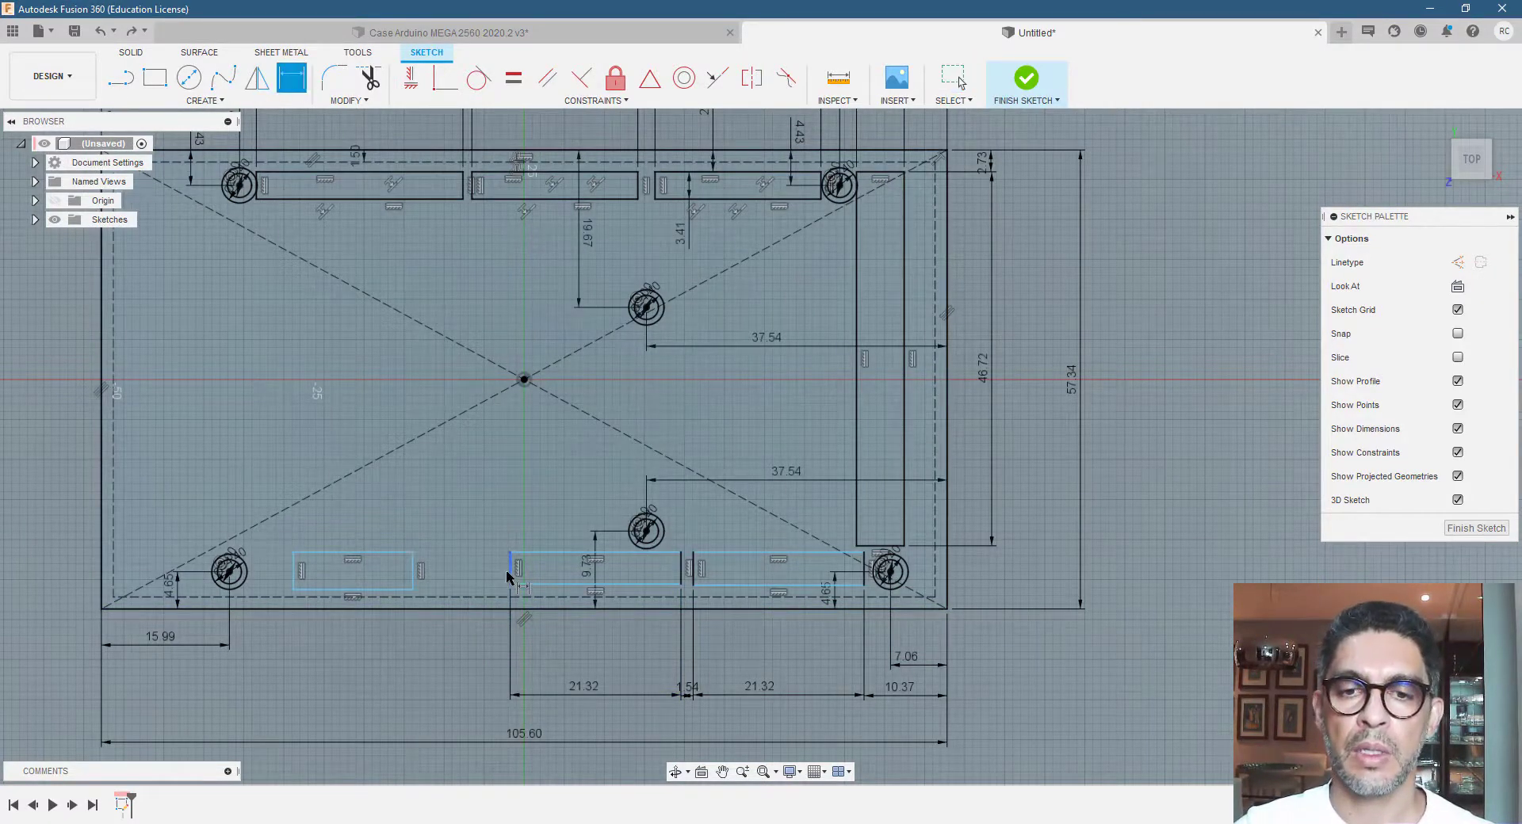
{"action": "left_click", "coordinate": [509, 572]}
{"action": "left_click", "coordinate": [413, 571]}
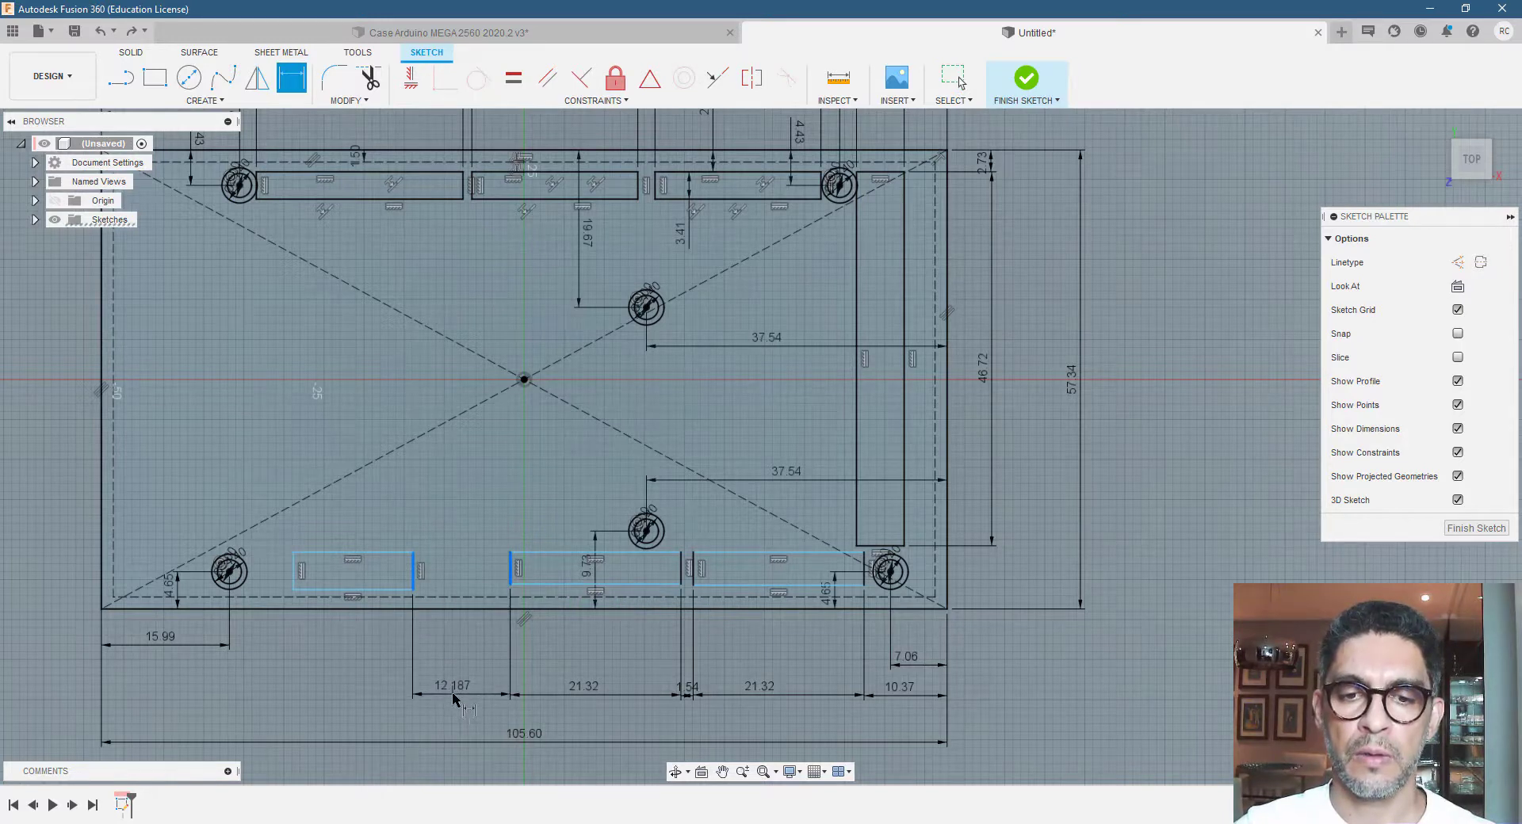
{"action": "left_click", "coordinate": [453, 697]}
{"action": "key", "text": "BackSpace"}
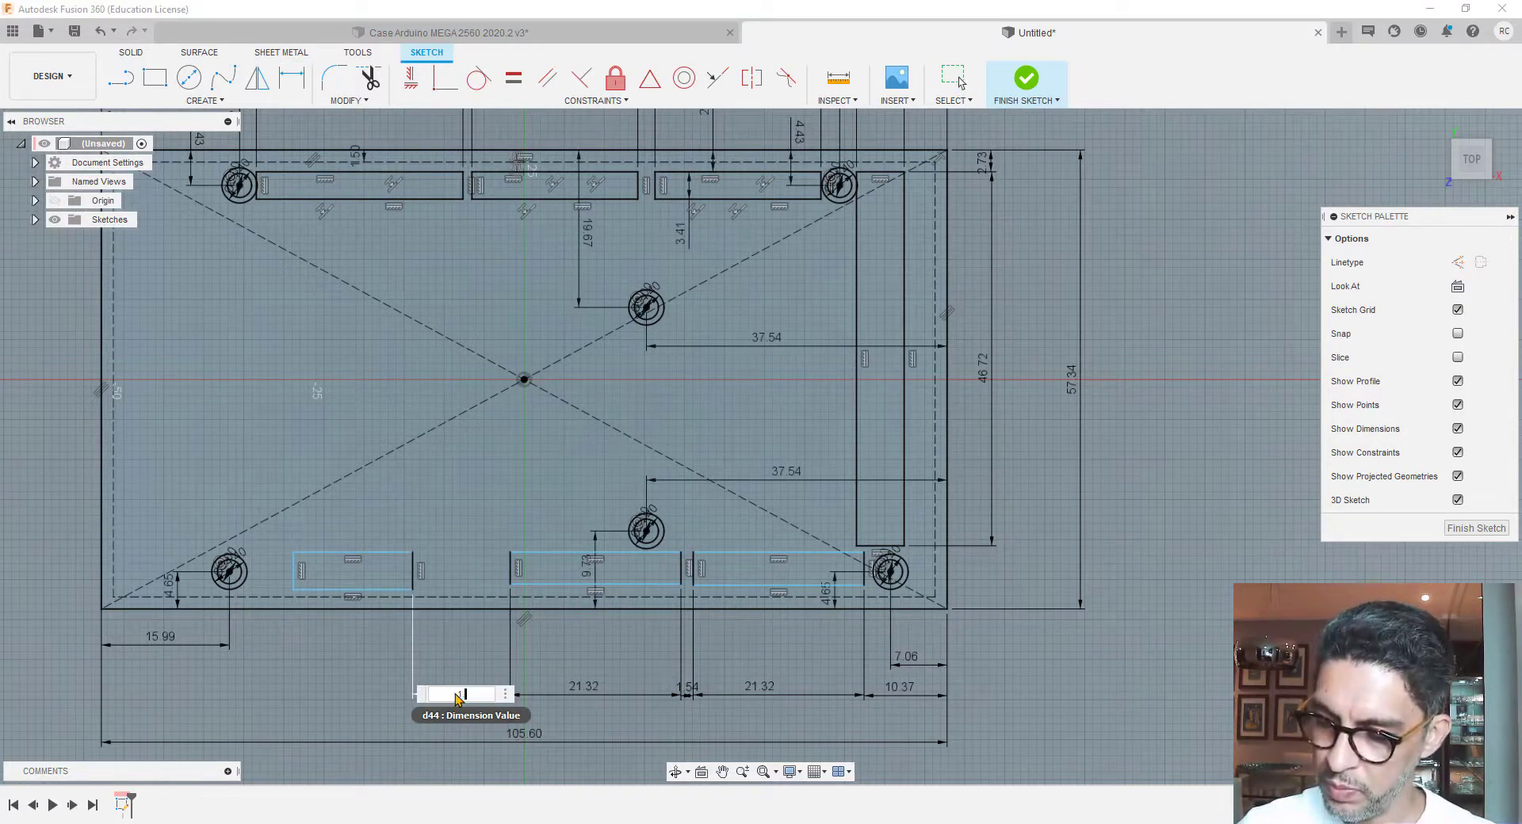
{"action": "type", "text": "1.54"}
{"action": "key", "text": "Return"}
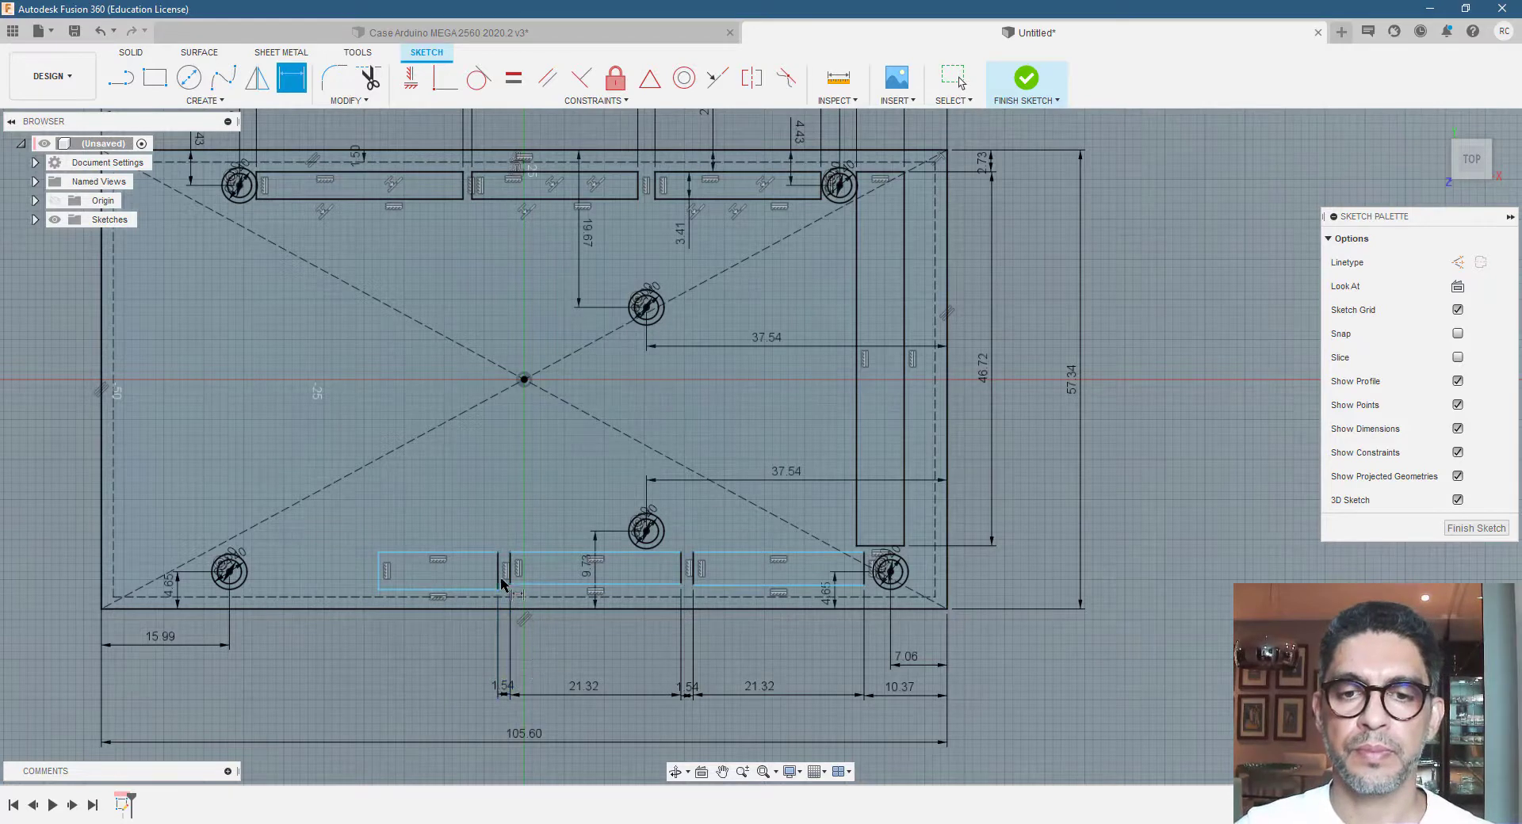
Dimension the lower-left slot's length between its two short edges at 21.32 mm, in line with the neighbouring dimensions
{"action": "left_click", "coordinate": [486, 585]}
{"action": "left_click", "coordinate": [380, 578]}
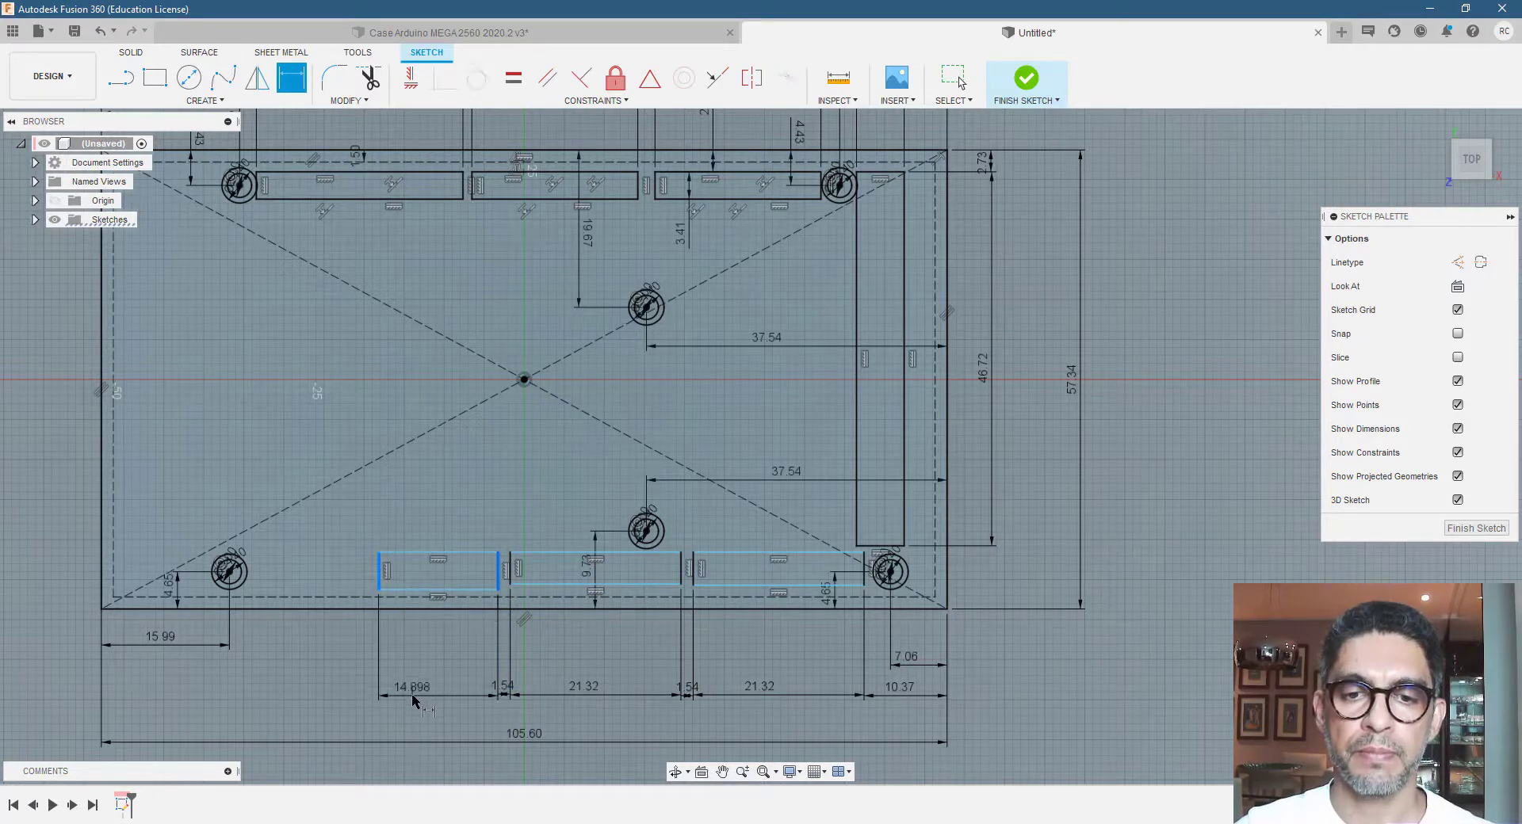
{"action": "left_click", "coordinate": [418, 696]}
{"action": "key", "text": "BackSpace"}
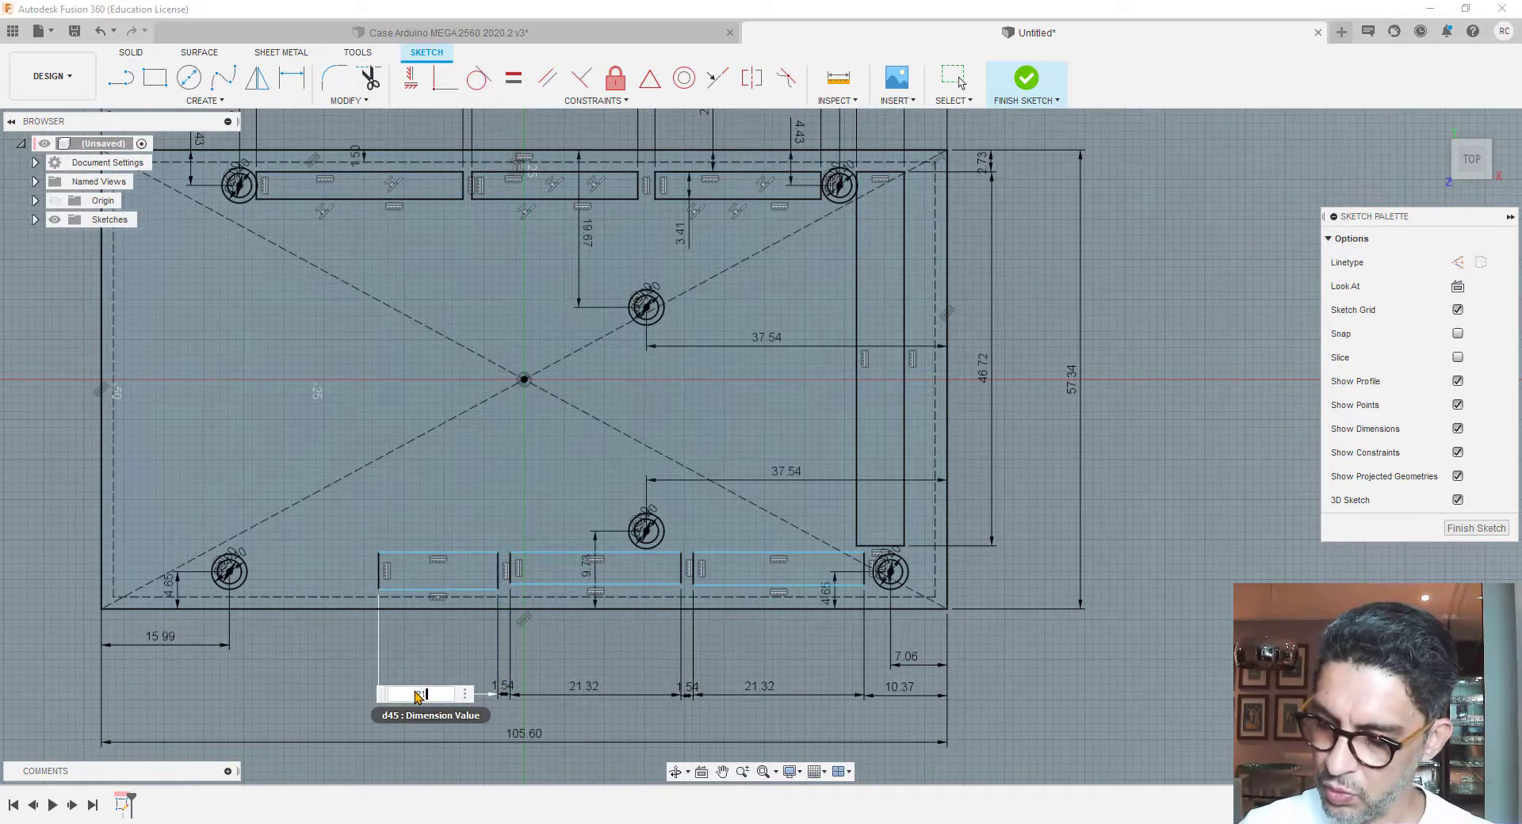
{"action": "type", "text": "21.32"}
{"action": "key", "text": "Return"}
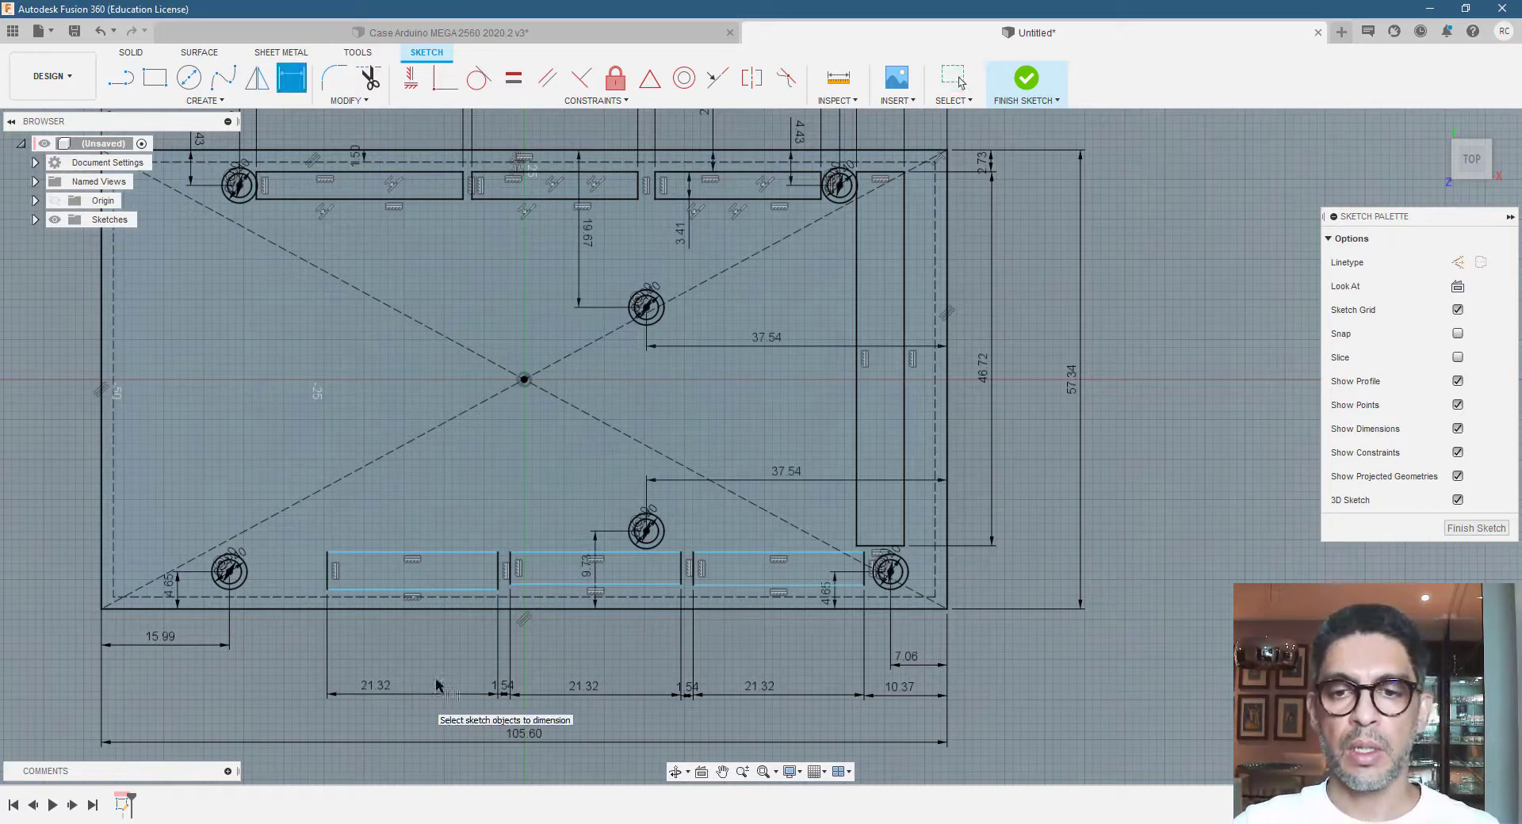
{"action": "key", "text": "Escape"}
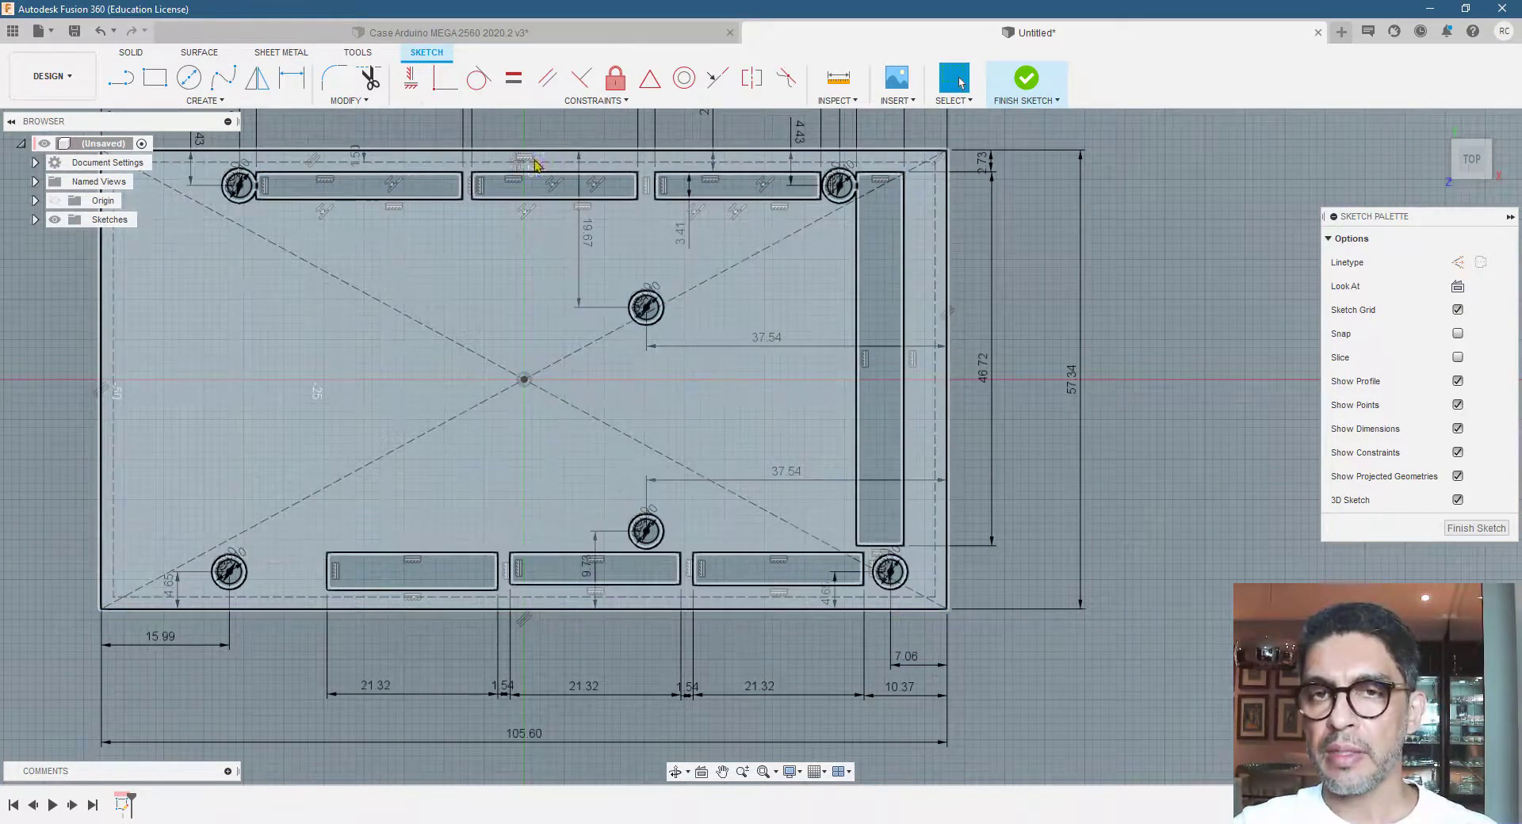
Dimension the distance from the outline's lower edge to the lower-right slot's lower edge at 2.94 mm, outside the outline's right edge
{"action": "left_click", "coordinate": [291, 77]}
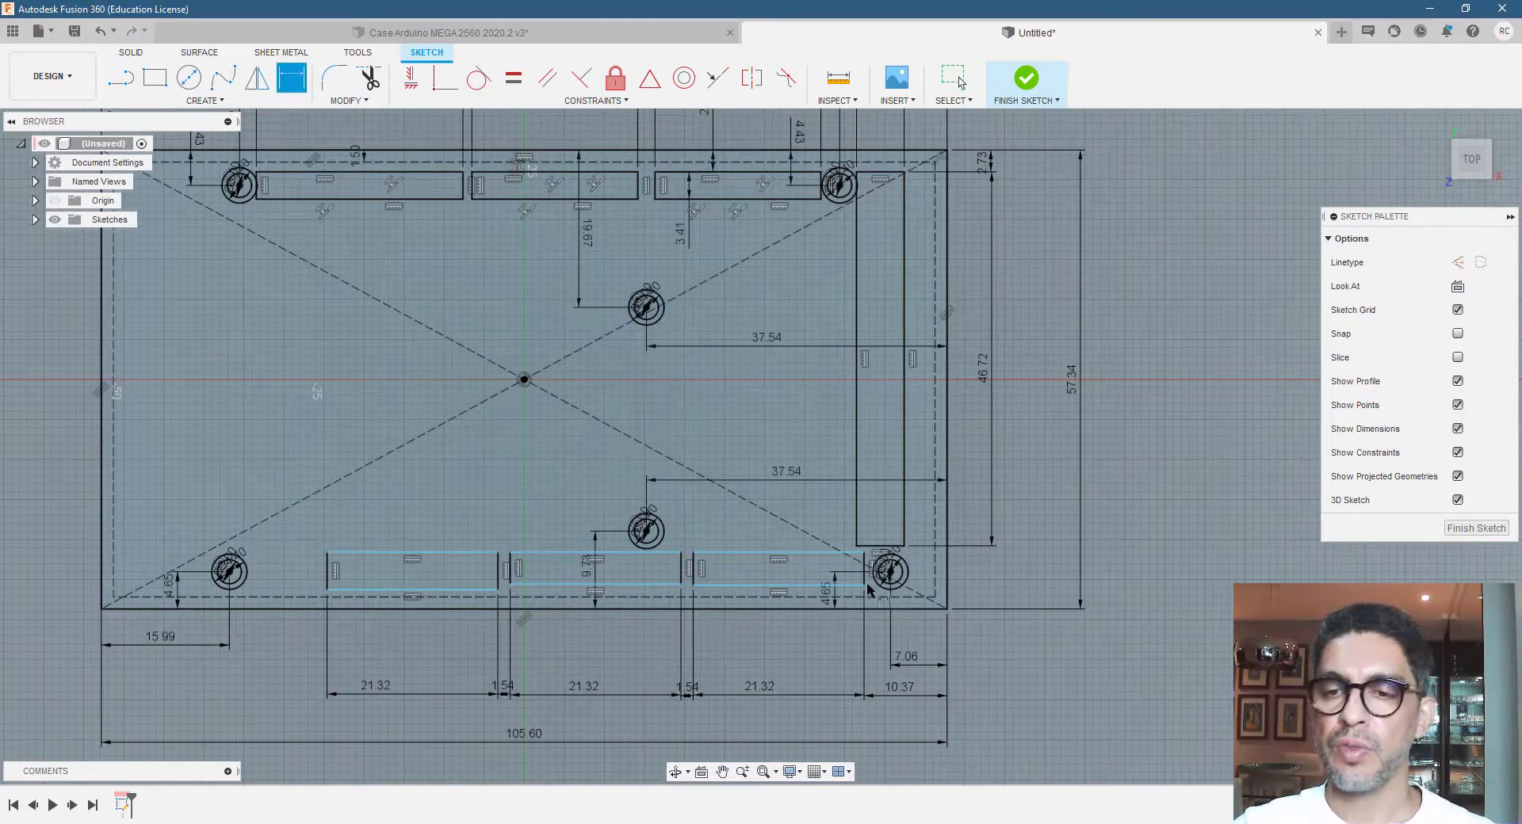
{"action": "left_click", "coordinate": [795, 608]}
{"action": "left_click", "coordinate": [797, 586]}
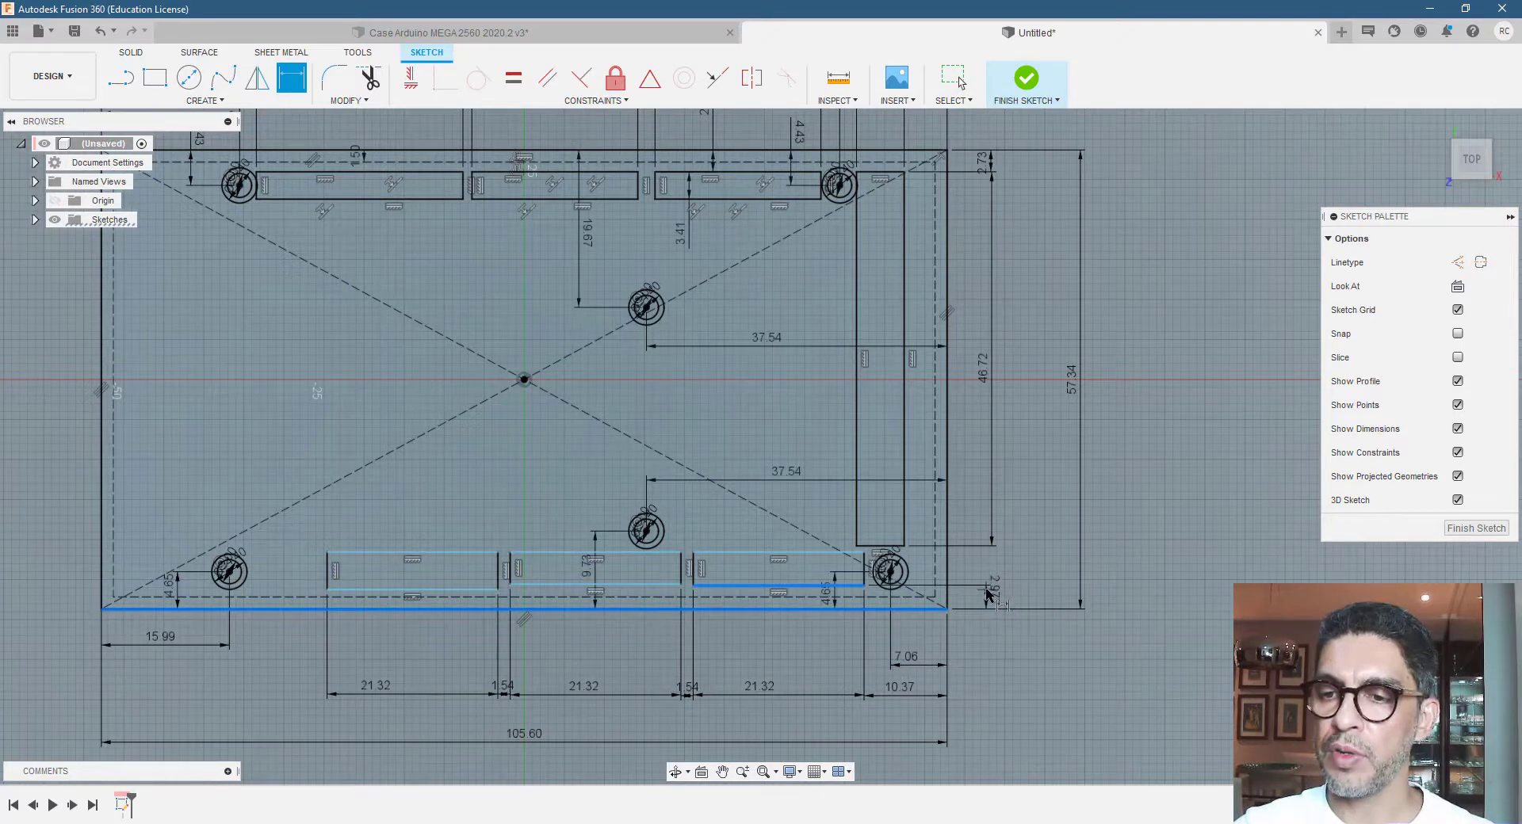
{"action": "left_click", "coordinate": [991, 596]}
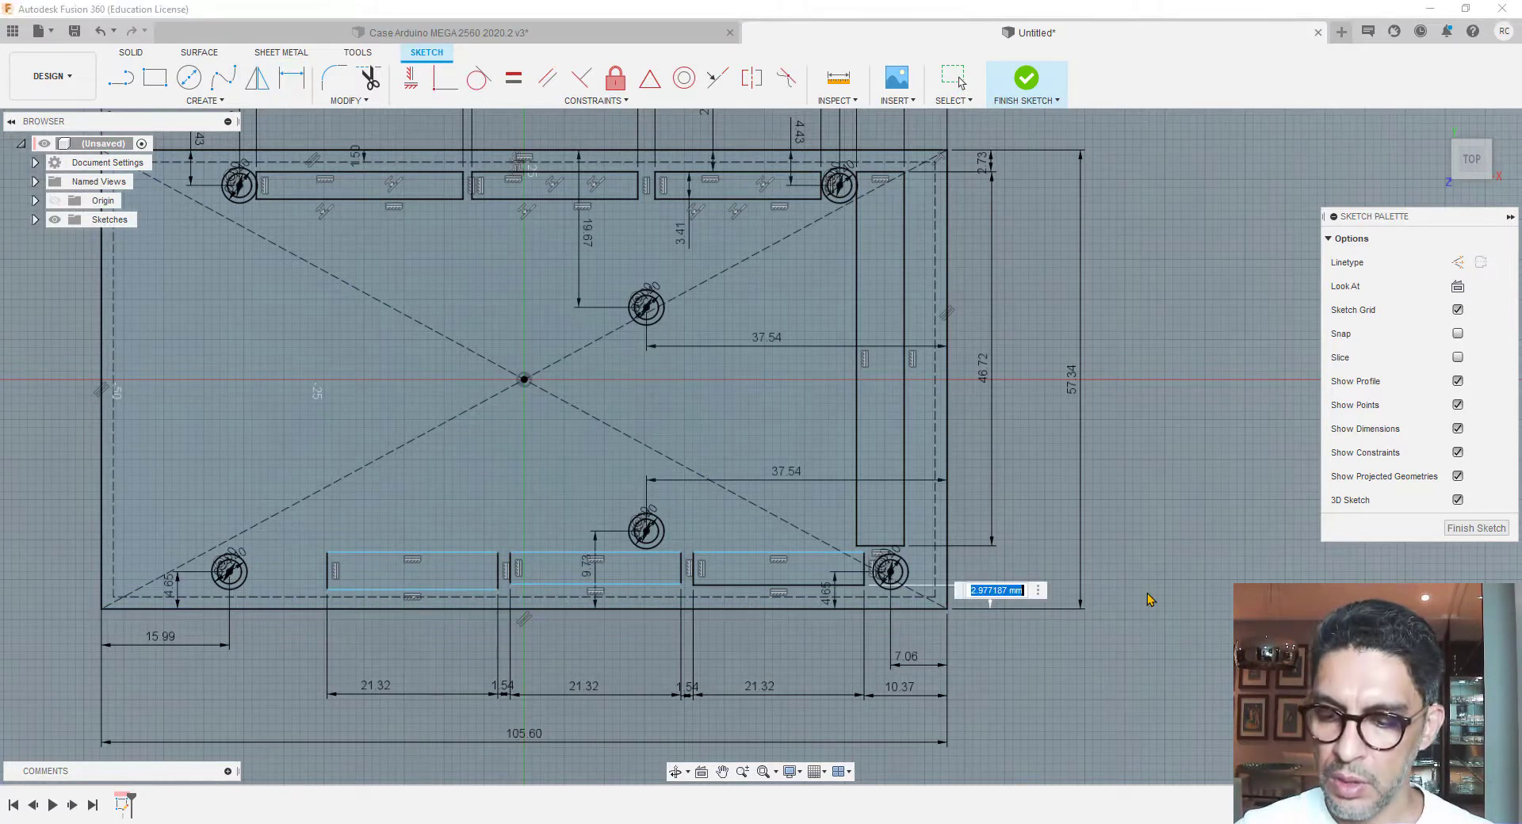
{"action": "type", "text": "2.94"}
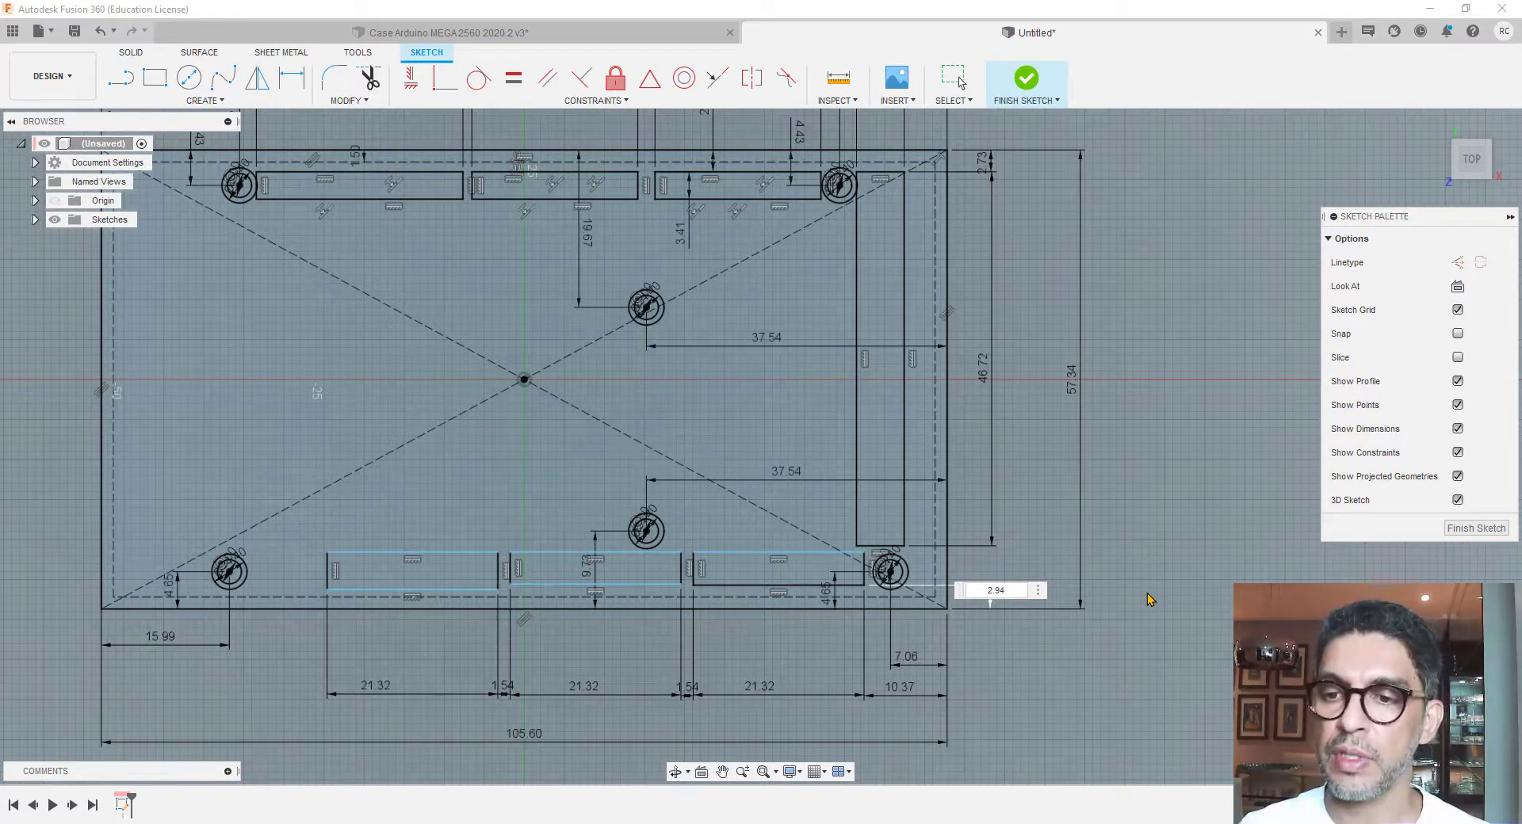
{"action": "key", "text": "Return"}
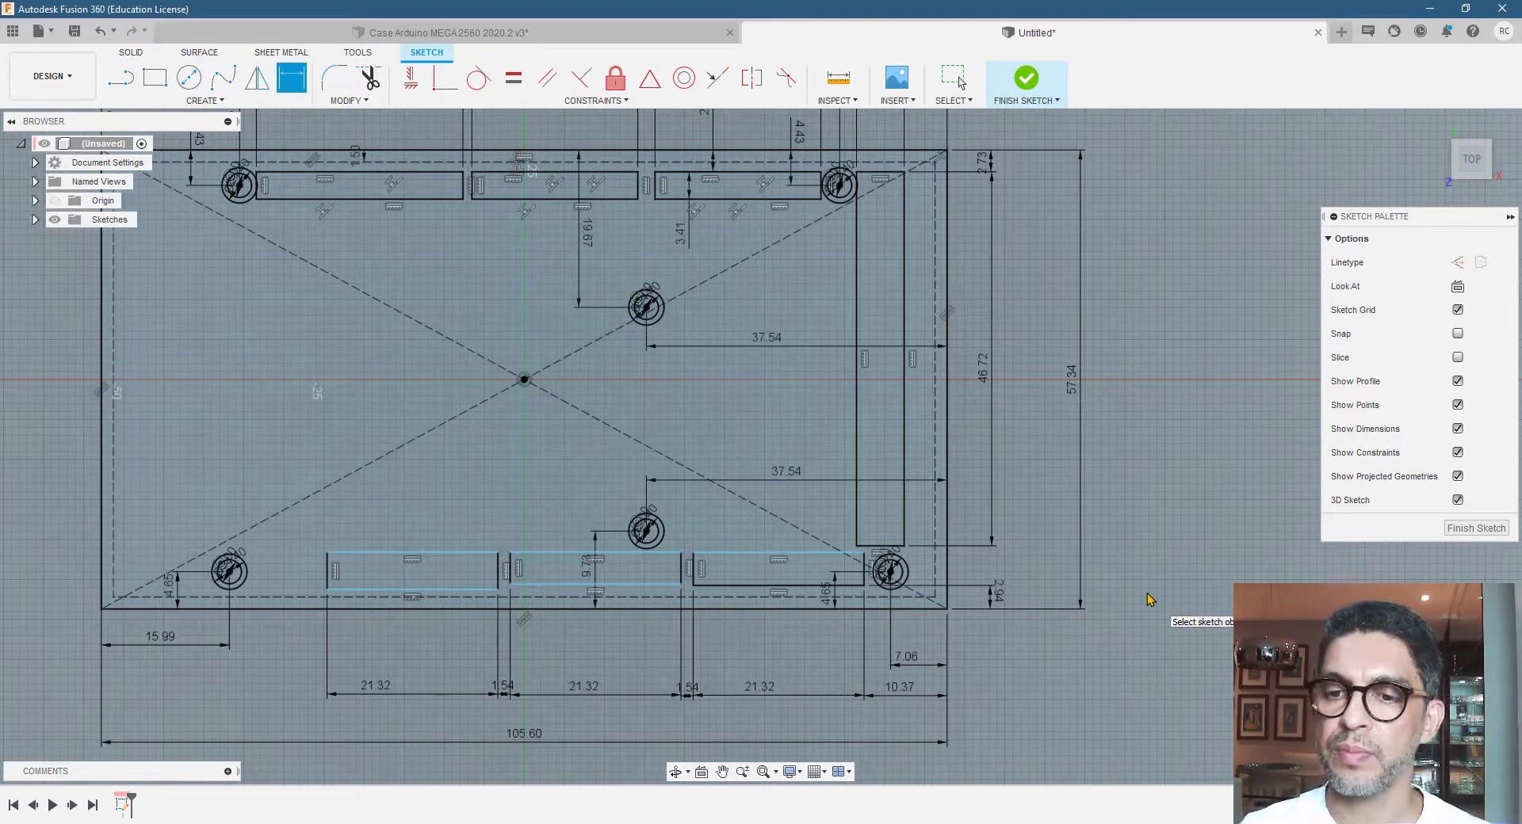
Make the lower edges of the lower-middle and lower-left slots collinear with the lower-right slot's lower edge
{"action": "left_click", "coordinate": [717, 77]}
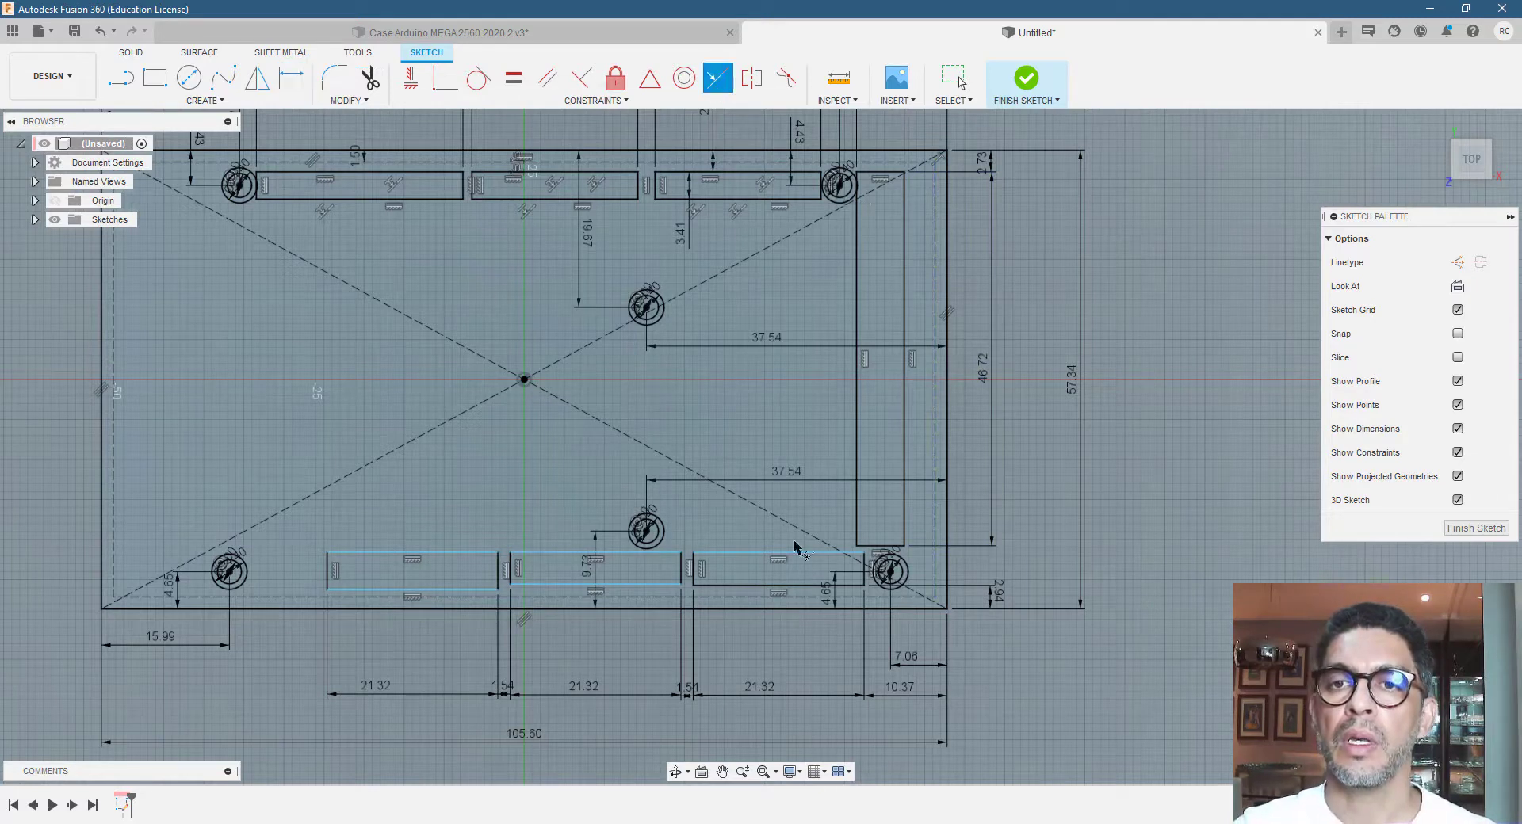
{"action": "left_click", "coordinate": [664, 587]}
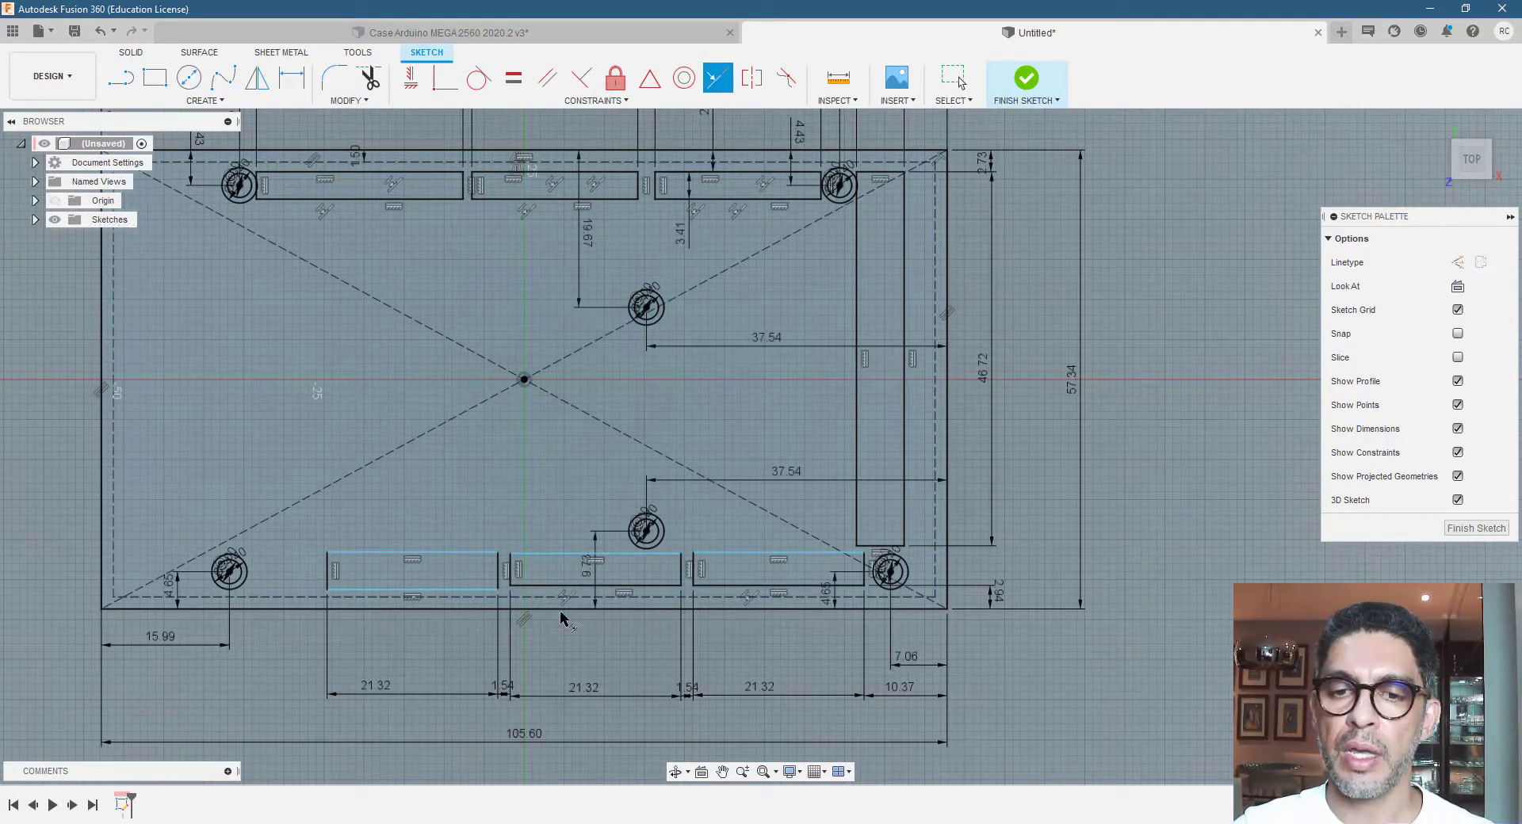
{"action": "left_click", "coordinate": [486, 589]}
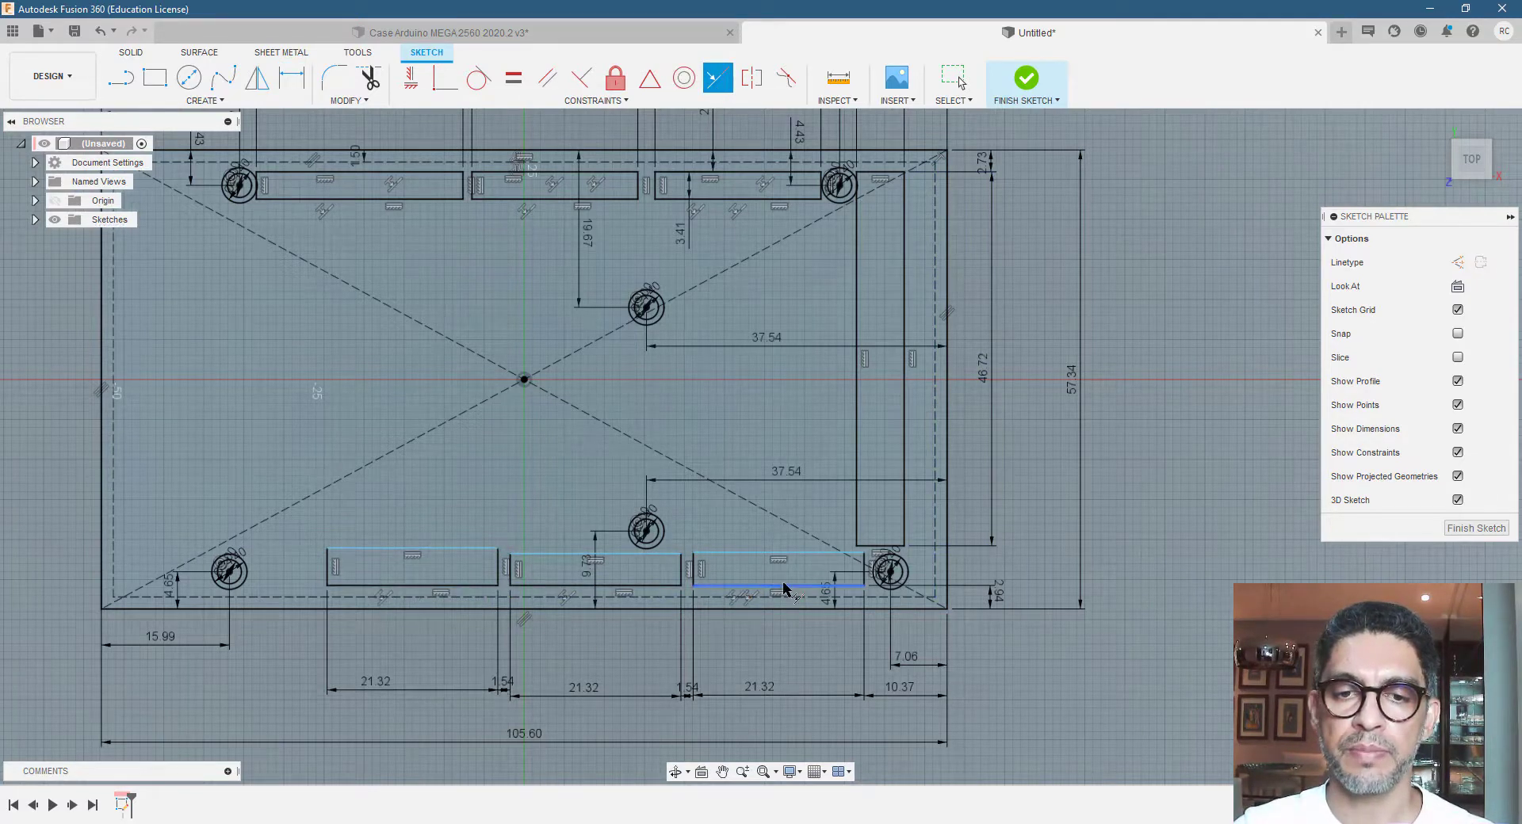
{"action": "key", "text": "Escape"}
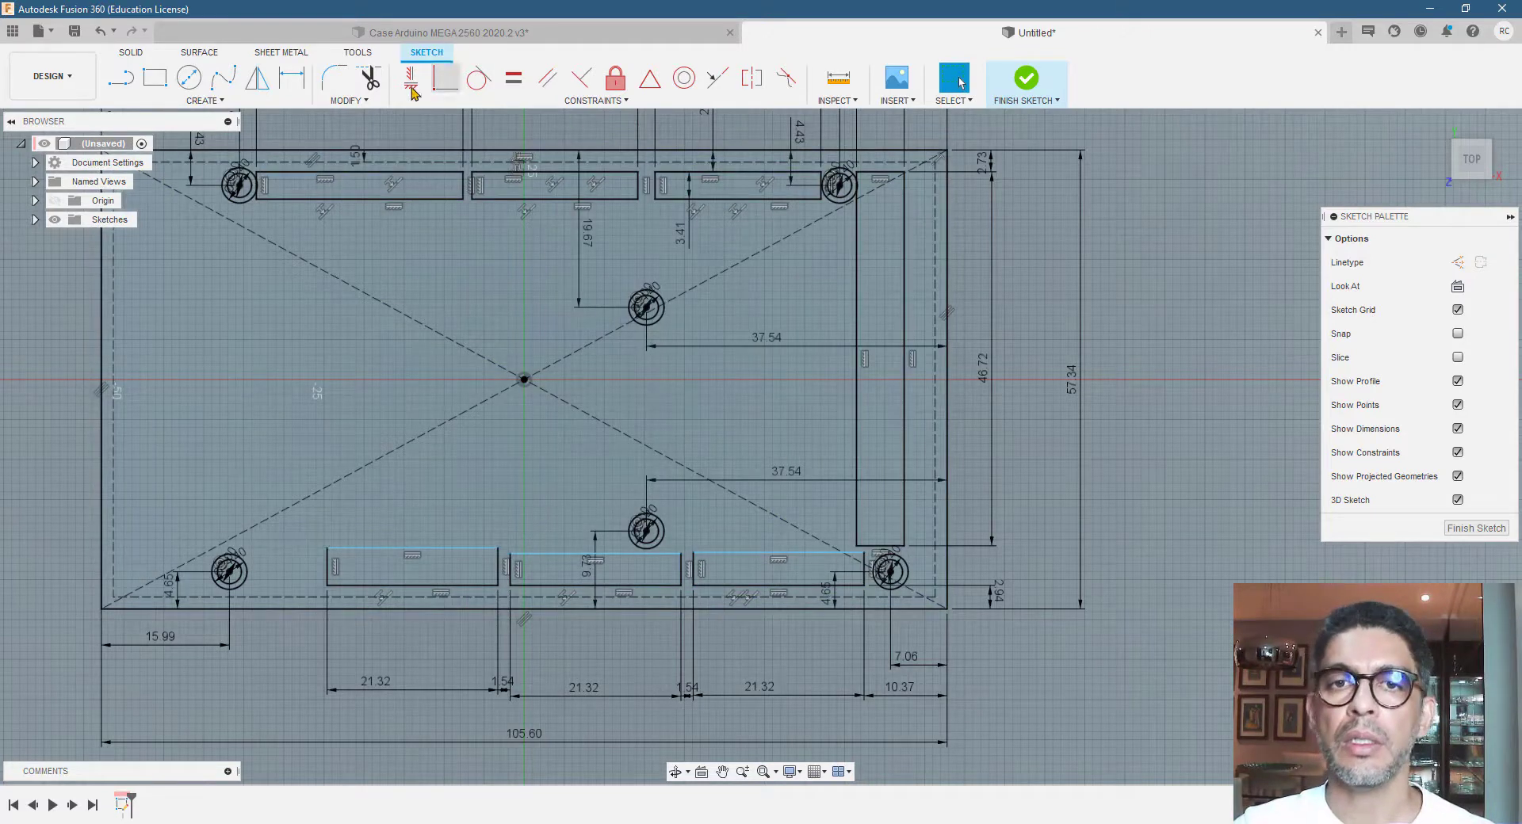
Dimension the lower-right slot's height between its two long edges at 3.41 mm, outside the outline's right edge
{"action": "left_click", "coordinate": [291, 76]}
{"action": "left_click", "coordinate": [809, 585]}
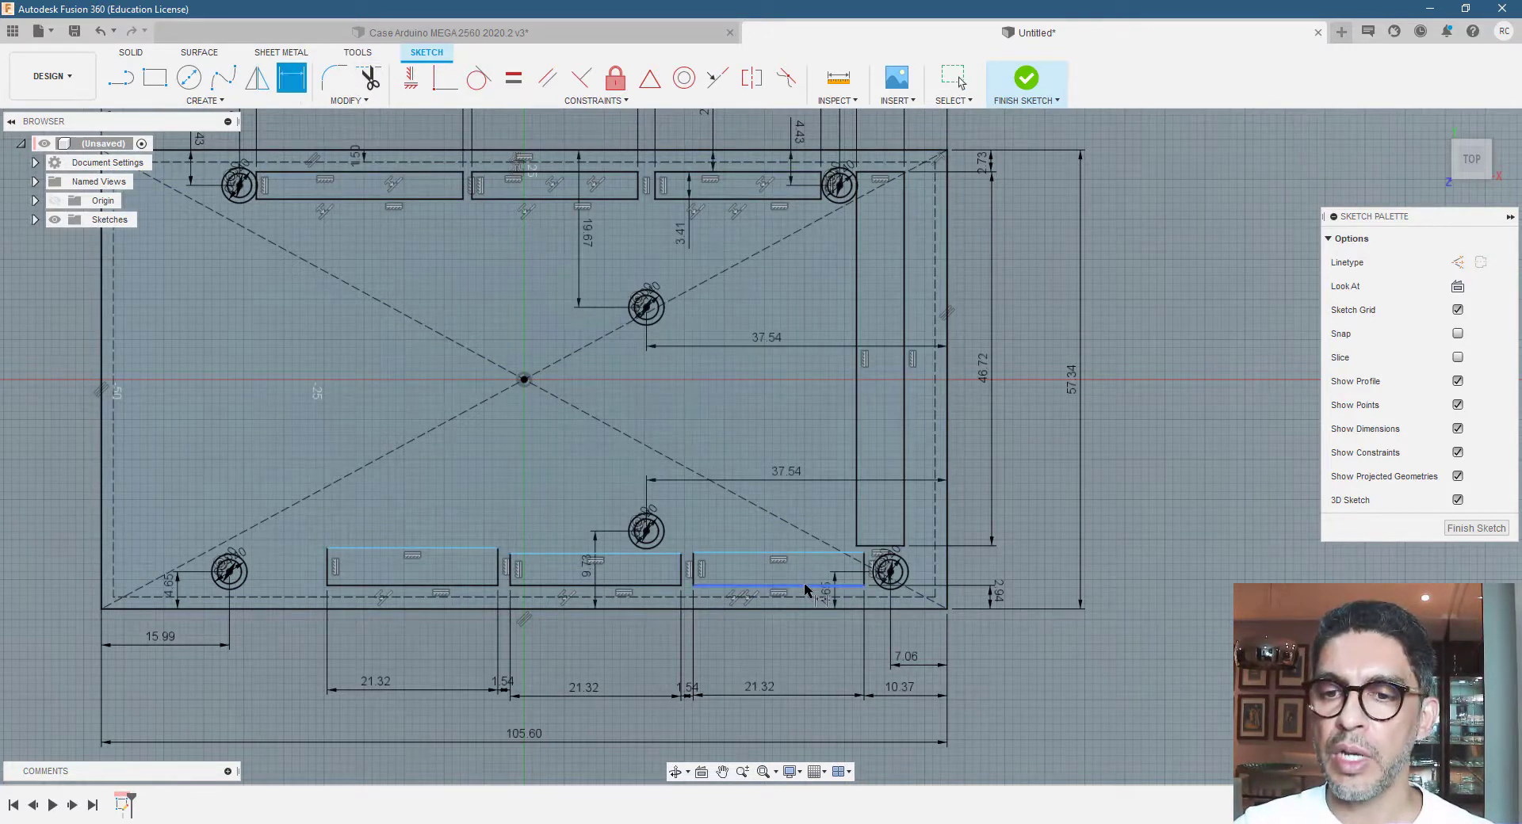
{"action": "left_click", "coordinate": [813, 554]}
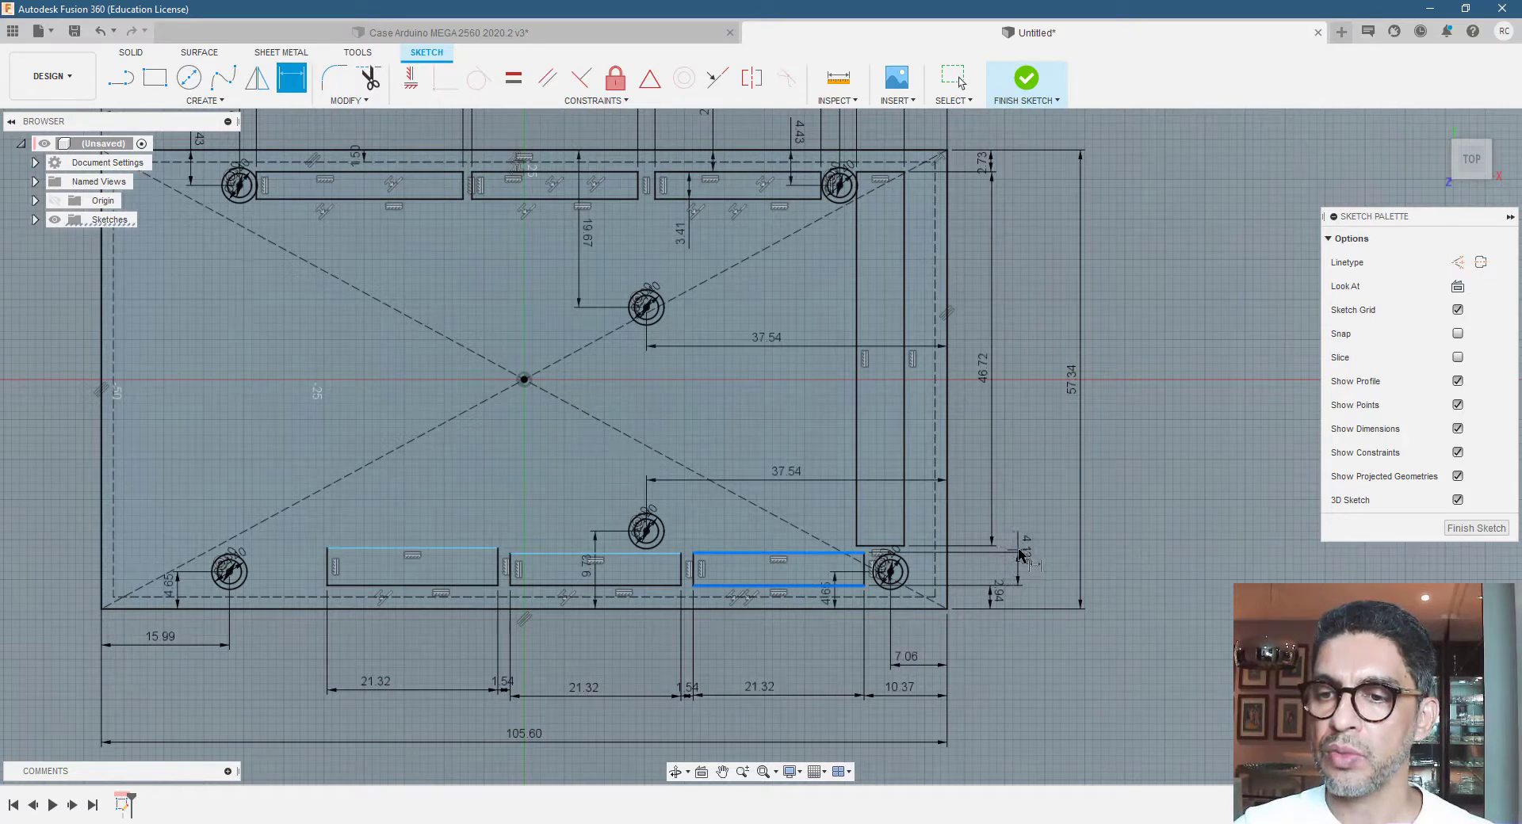
{"action": "left_click", "coordinate": [1023, 545]}
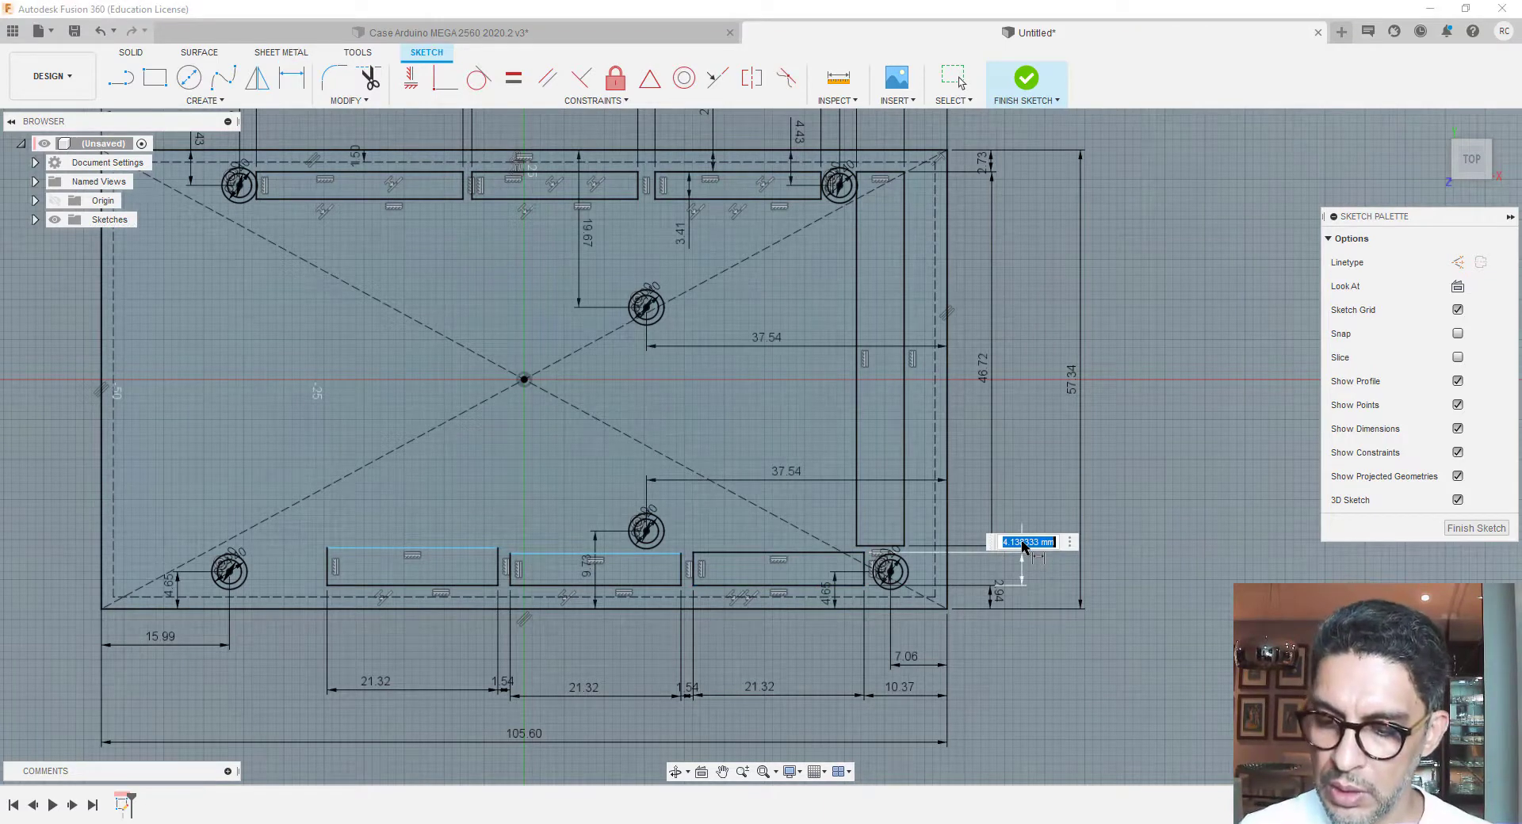
{"action": "type", "text": "3.41"}
{"action": "key", "text": "Return"}
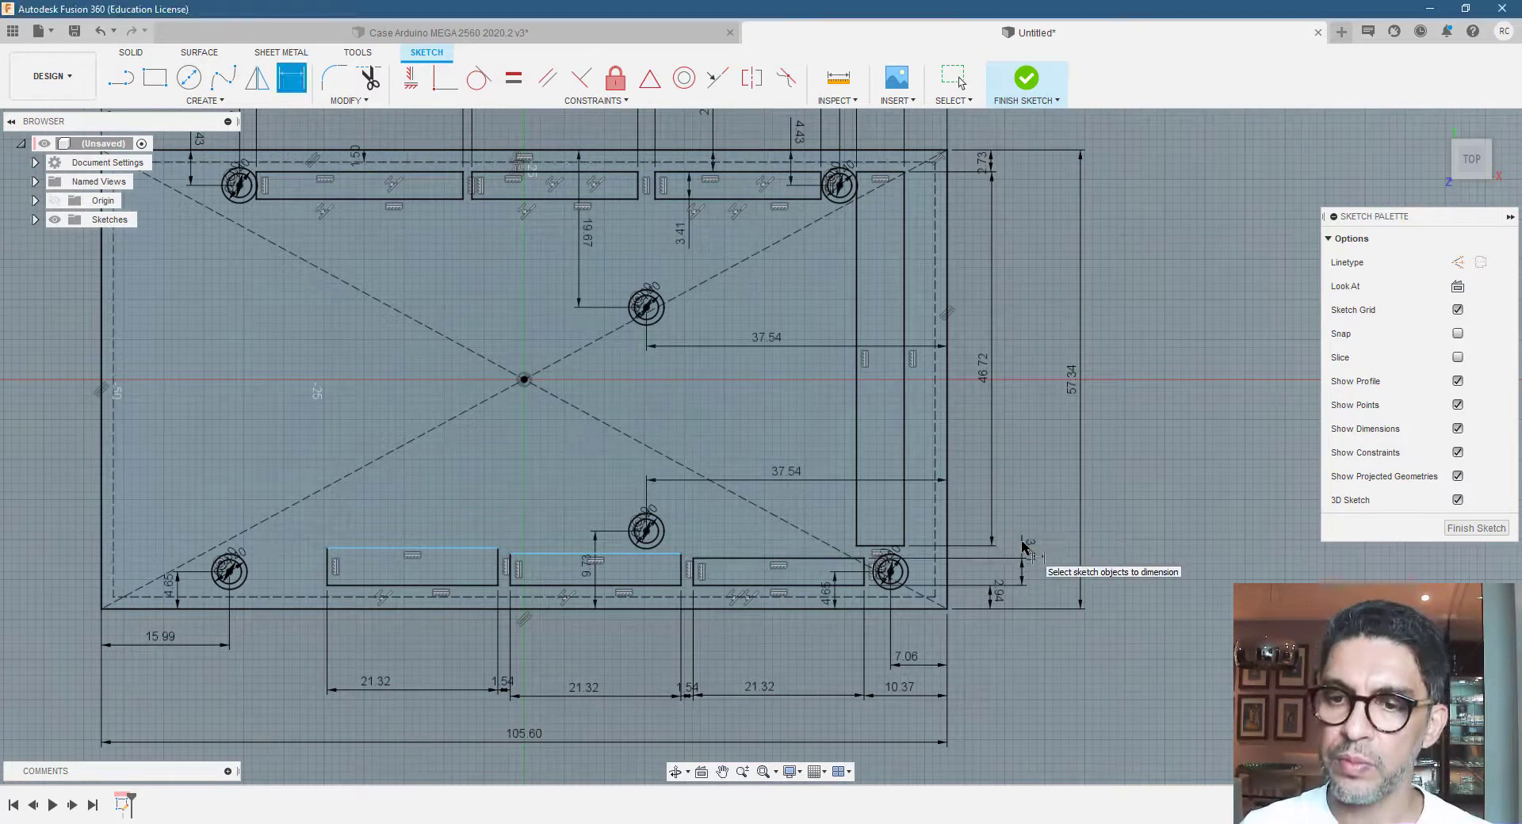
Make the lower-middle slot's upper edge collinear with the lower-right slot's upper edge
{"action": "left_click", "coordinate": [718, 78]}
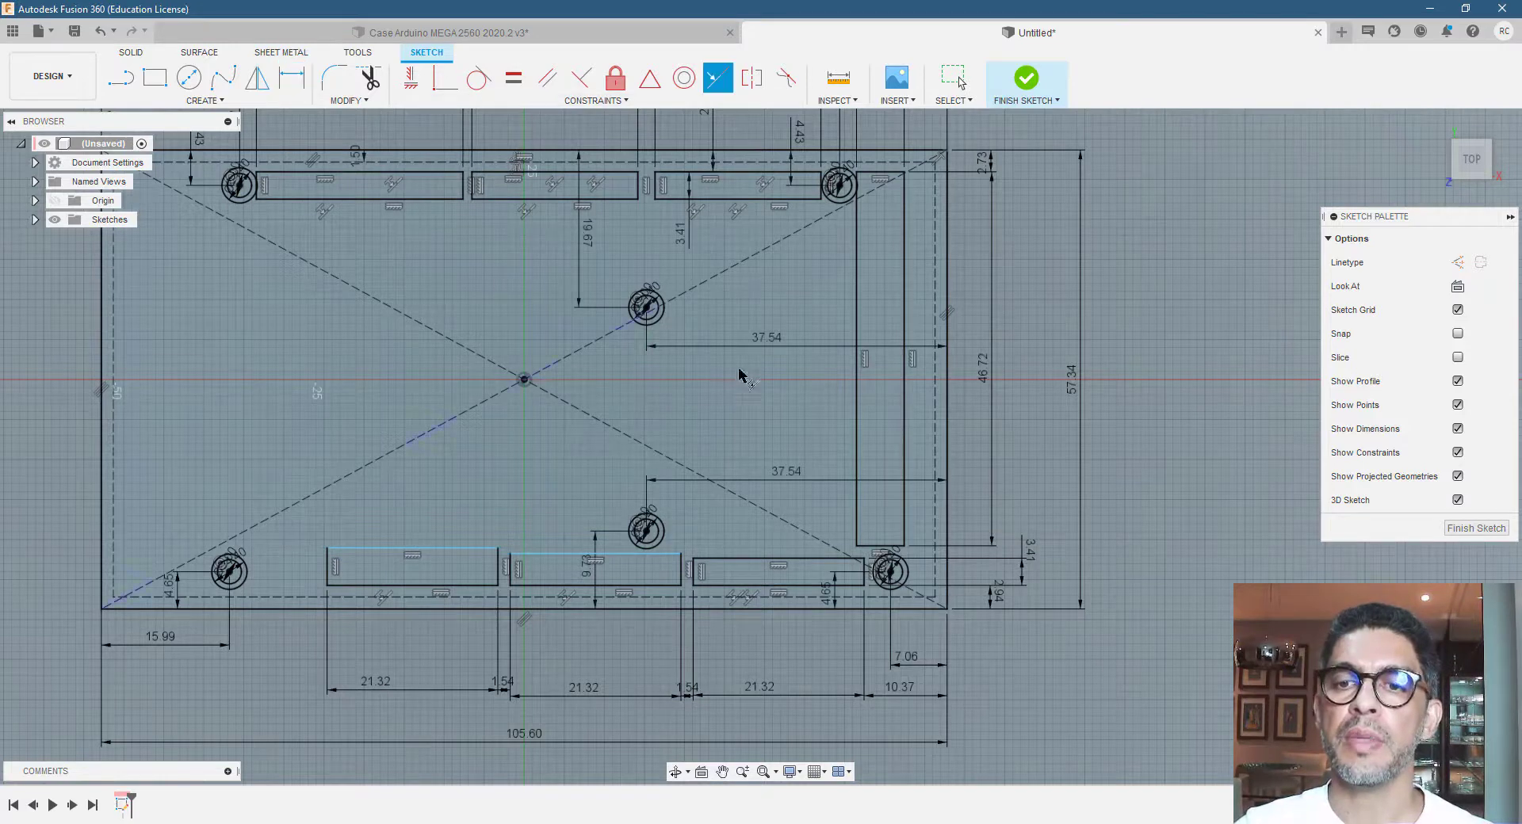
{"action": "left_click", "coordinate": [755, 559]}
{"action": "left_click", "coordinate": [594, 555]}
{"action": "left_click", "coordinate": [483, 550]}
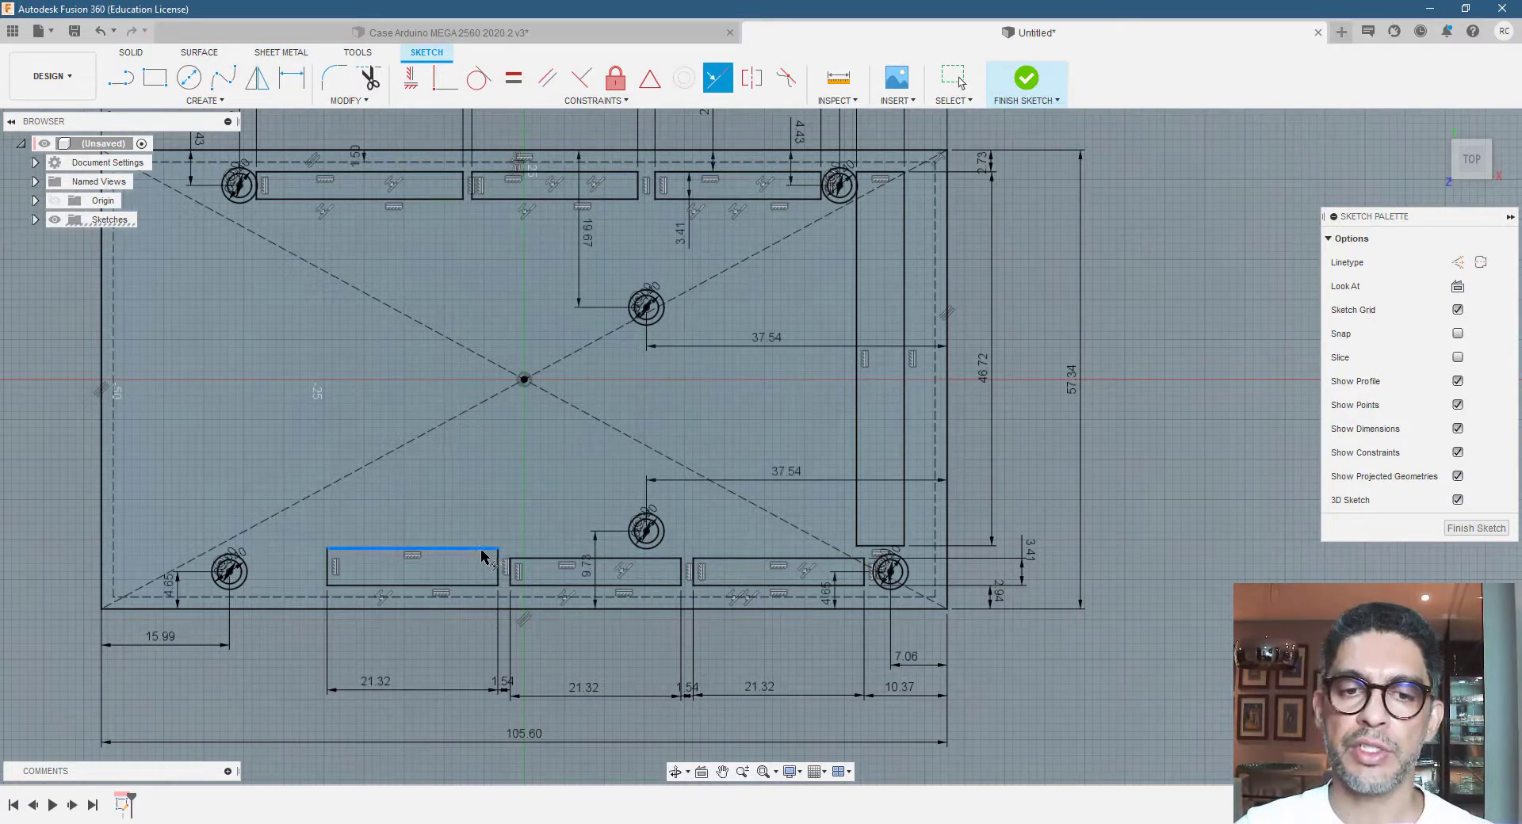
{"action": "key", "text": "Escape"}
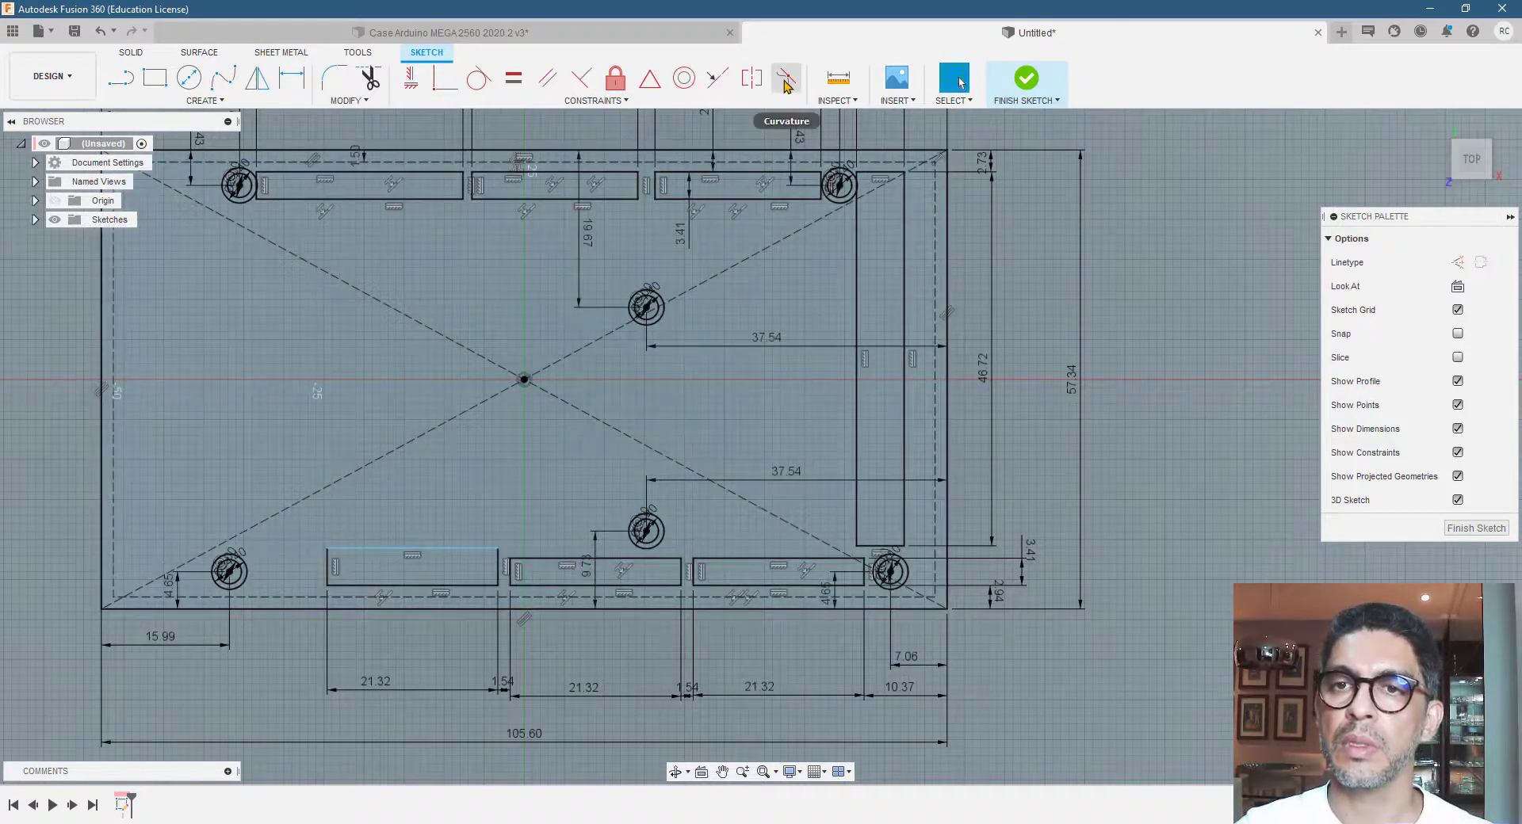
Make the lower-left slot's upper edge collinear with the lower-middle slot's upper edge
{"action": "left_click", "coordinate": [719, 85]}
{"action": "left_click", "coordinate": [522, 558]}
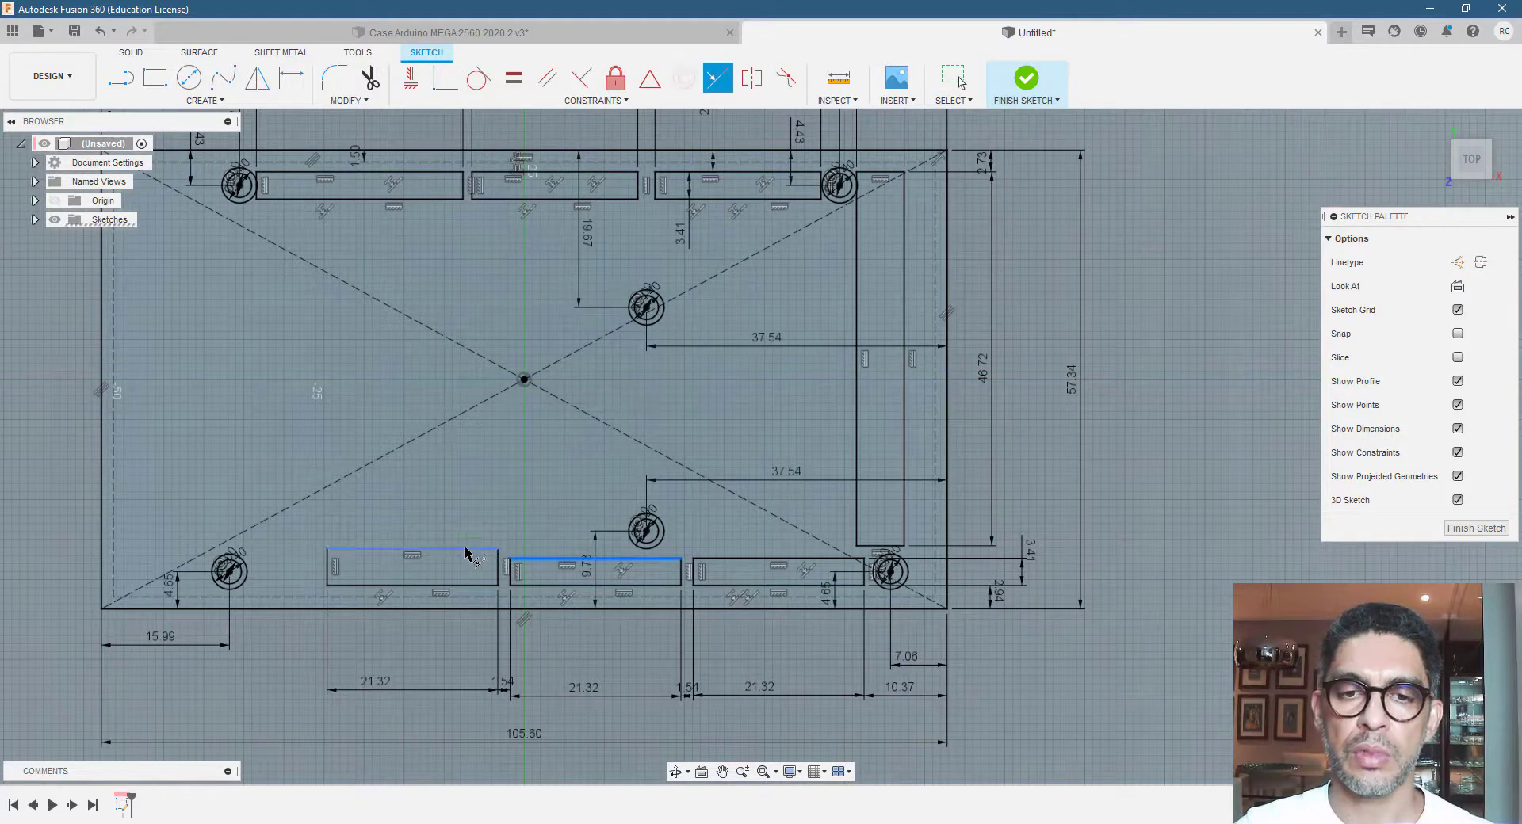
{"action": "left_click", "coordinate": [466, 549]}
{"action": "key", "text": "Escape"}
{"action": "scroll", "coordinate": [936, 634], "scroll_direction": "down", "scroll_amount": 4}
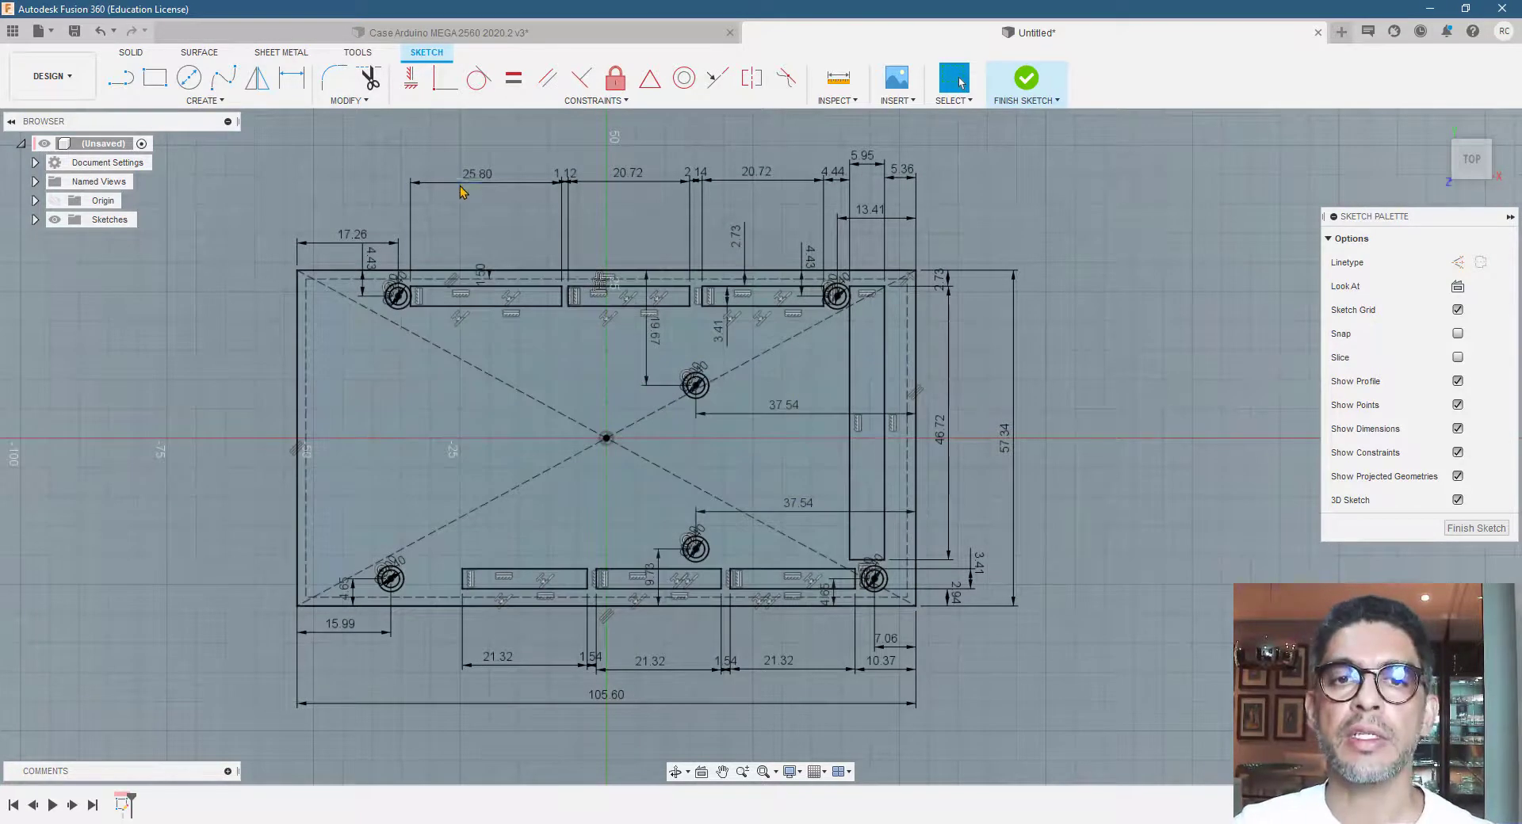
Move the length dimensions of the three upper slots closer to the outline's upper edge, in line with the 17.26 dimension
{"action": "left_click_drag", "start_coordinate": [462, 191], "coordinate": [453, 247]}
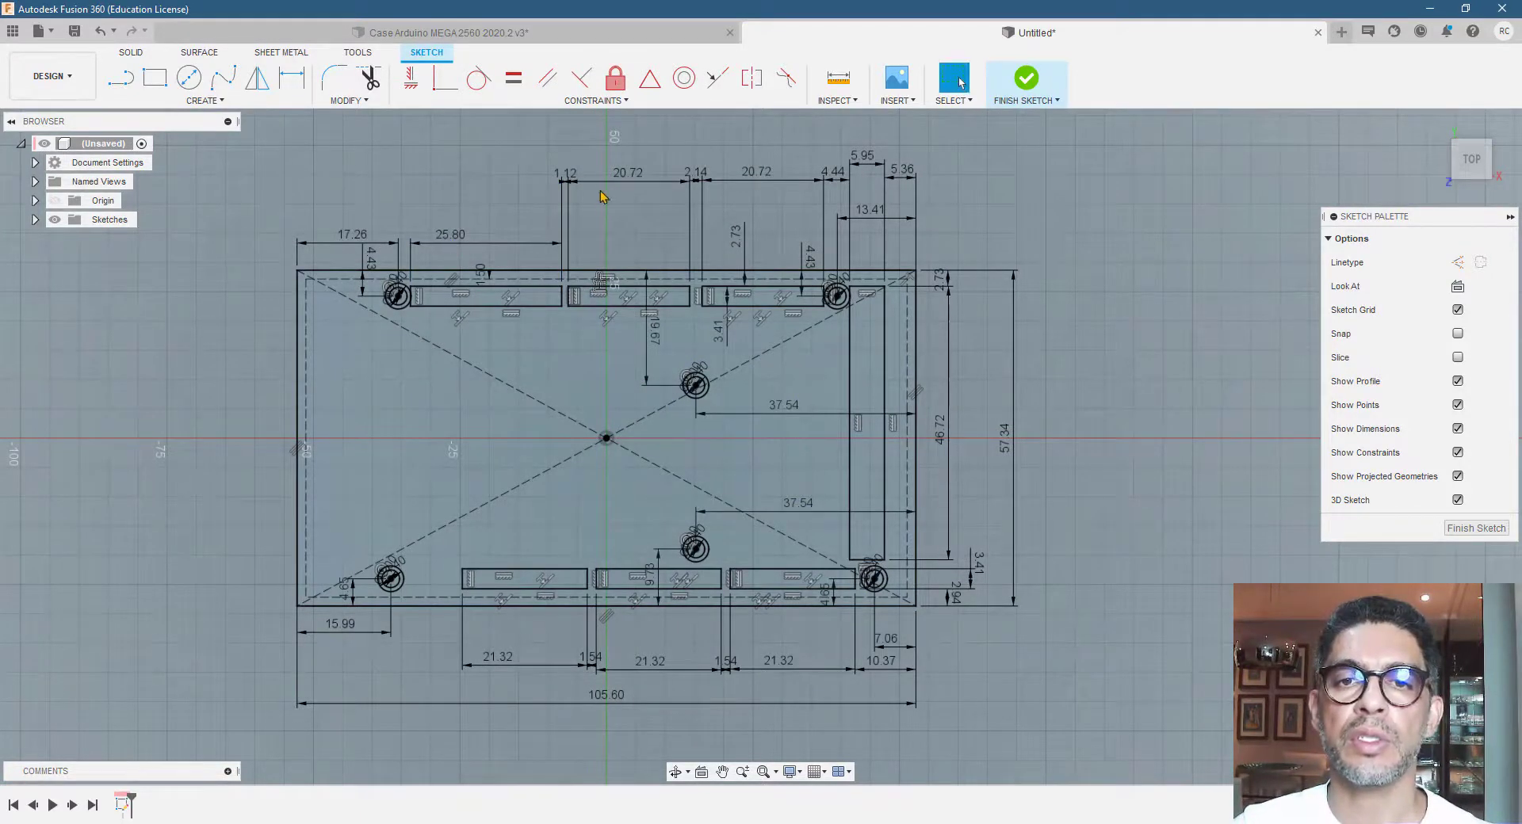
{"action": "left_click_drag", "start_coordinate": [604, 188], "coordinate": [611, 250]}
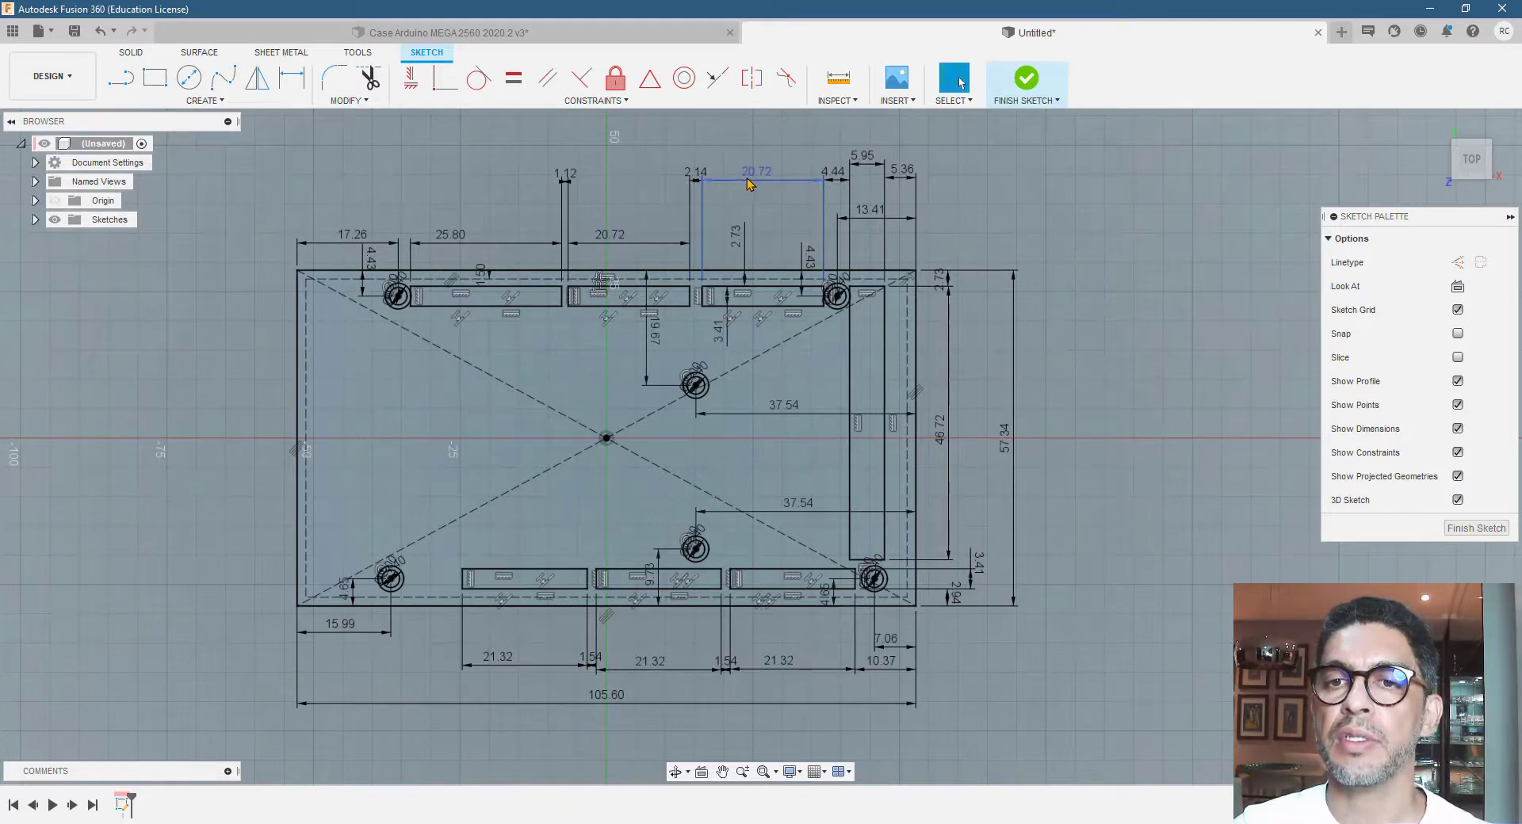
{"action": "mouse_move", "coordinate": [747, 182]}
{"action": "left_mouse_down"}
{"action": "mouse_move", "coordinate": [755, 323]}
{"action": "mouse_move", "coordinate": [758, 263]}
{"action": "left_mouse_up"}
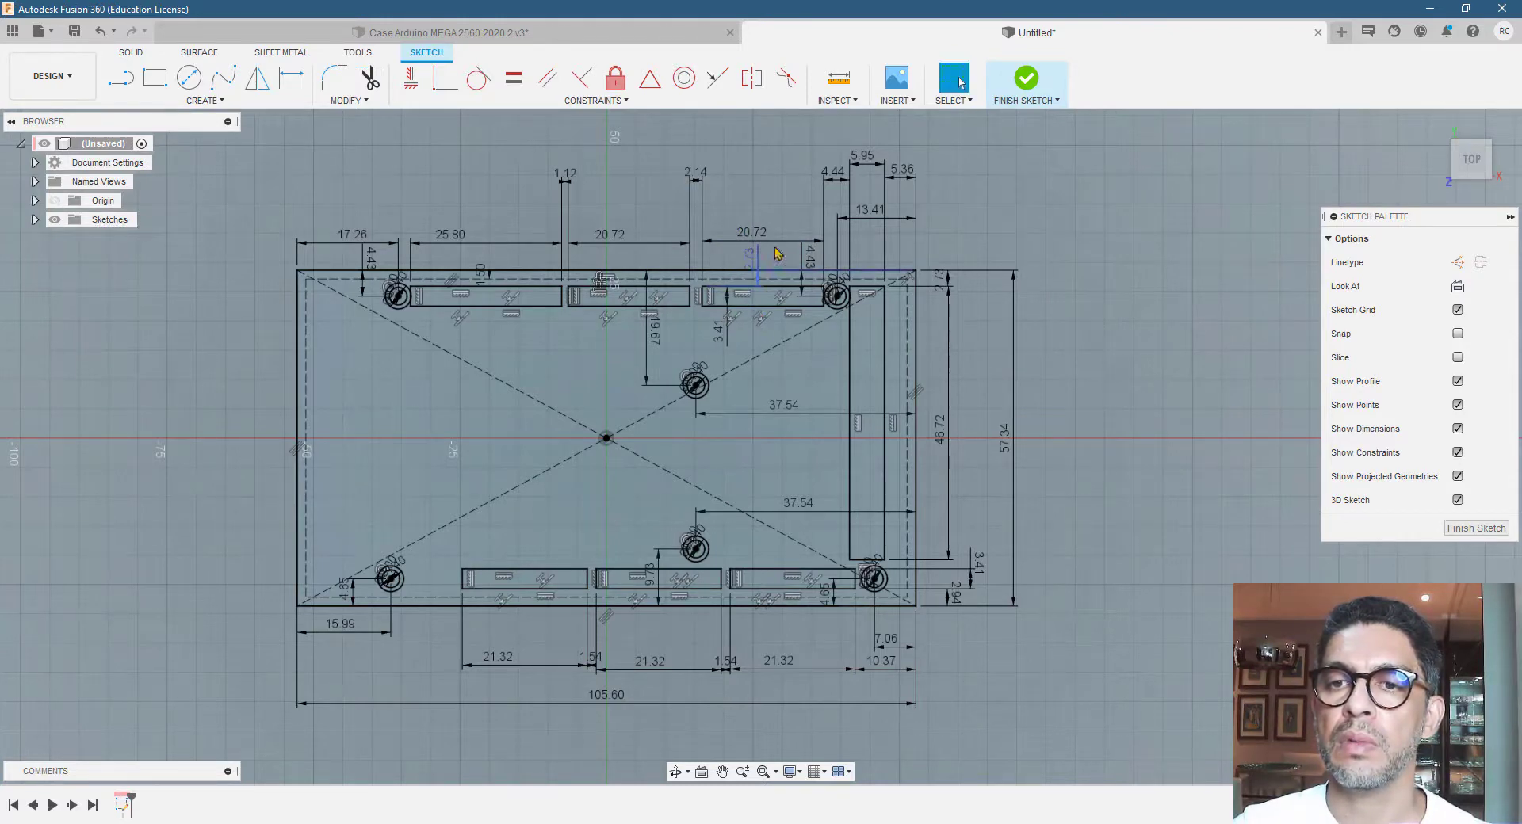
{"action": "scroll", "coordinate": [690, 187], "scroll_direction": "down", "scroll_amount": 2}
{"action": "scroll", "coordinate": [606, 280], "scroll_direction": "up", "scroll_amount": 3}
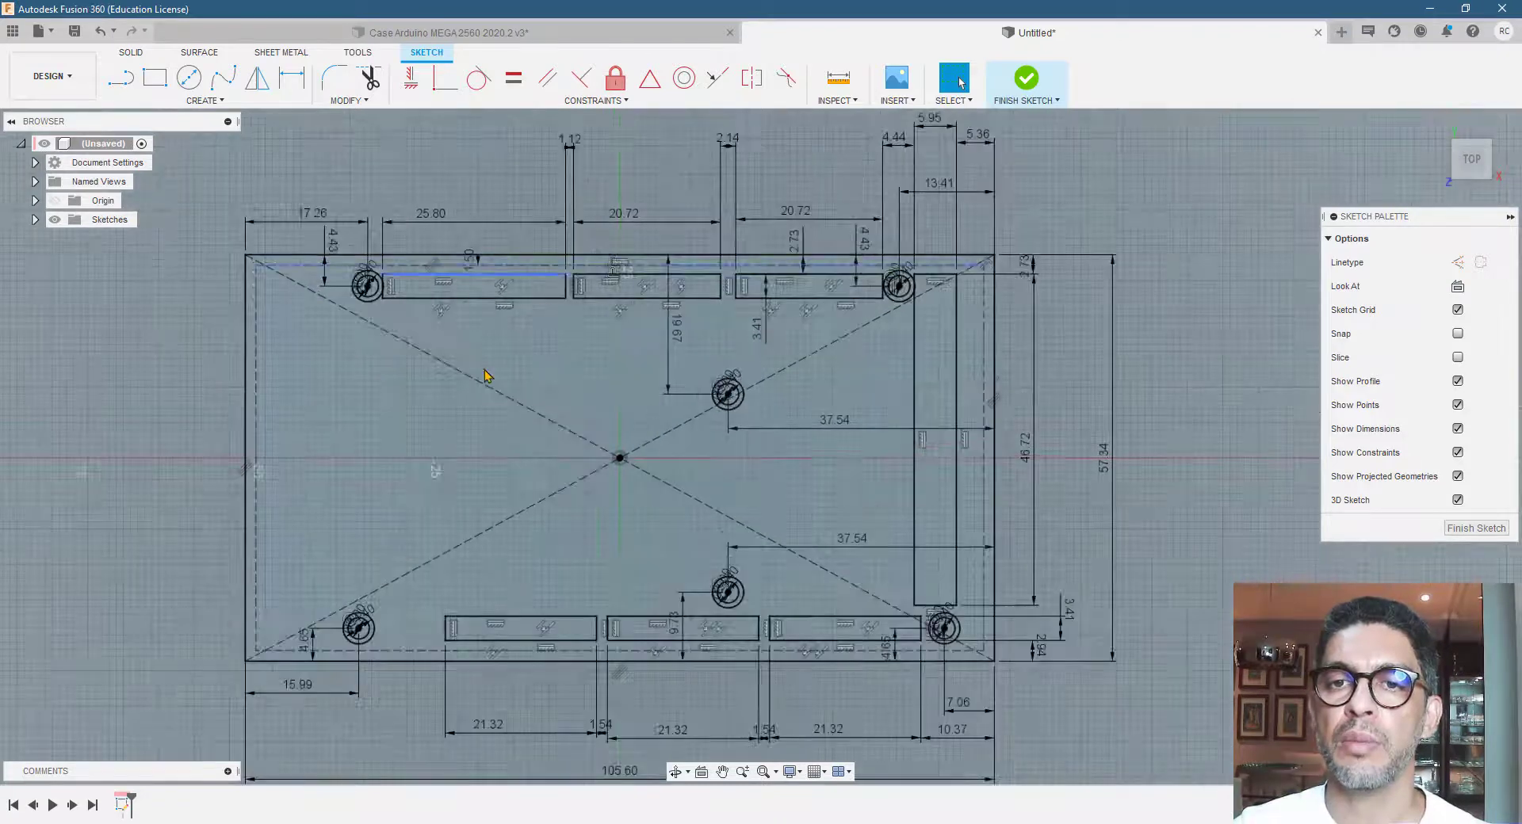
Move the upper slots' gap dimensions and the vertical slot's width and edge-offset dimensions closer to the outline's upper edge
{"action": "scroll", "coordinate": [495, 361], "scroll_direction": "down", "scroll_amount": 2}
{"action": "scroll", "coordinate": [549, 171], "scroll_direction": "up", "scroll_amount": 1}
{"action": "left_click_drag", "start_coordinate": [561, 150], "coordinate": [562, 210]}
{"action": "mouse_move", "coordinate": [712, 190]}
{"action": "left_mouse_down"}
{"action": "mouse_move", "coordinate": [712, 225]}
{"action": "mouse_move", "coordinate": [711, 212]}
{"action": "left_mouse_up"}
{"action": "left_click_drag", "start_coordinate": [931, 222], "coordinate": [932, 235]}
{"action": "left_click_drag", "start_coordinate": [908, 171], "coordinate": [943, 209]}
{"action": "left_click_drag", "start_coordinate": [871, 172], "coordinate": [878, 215]}
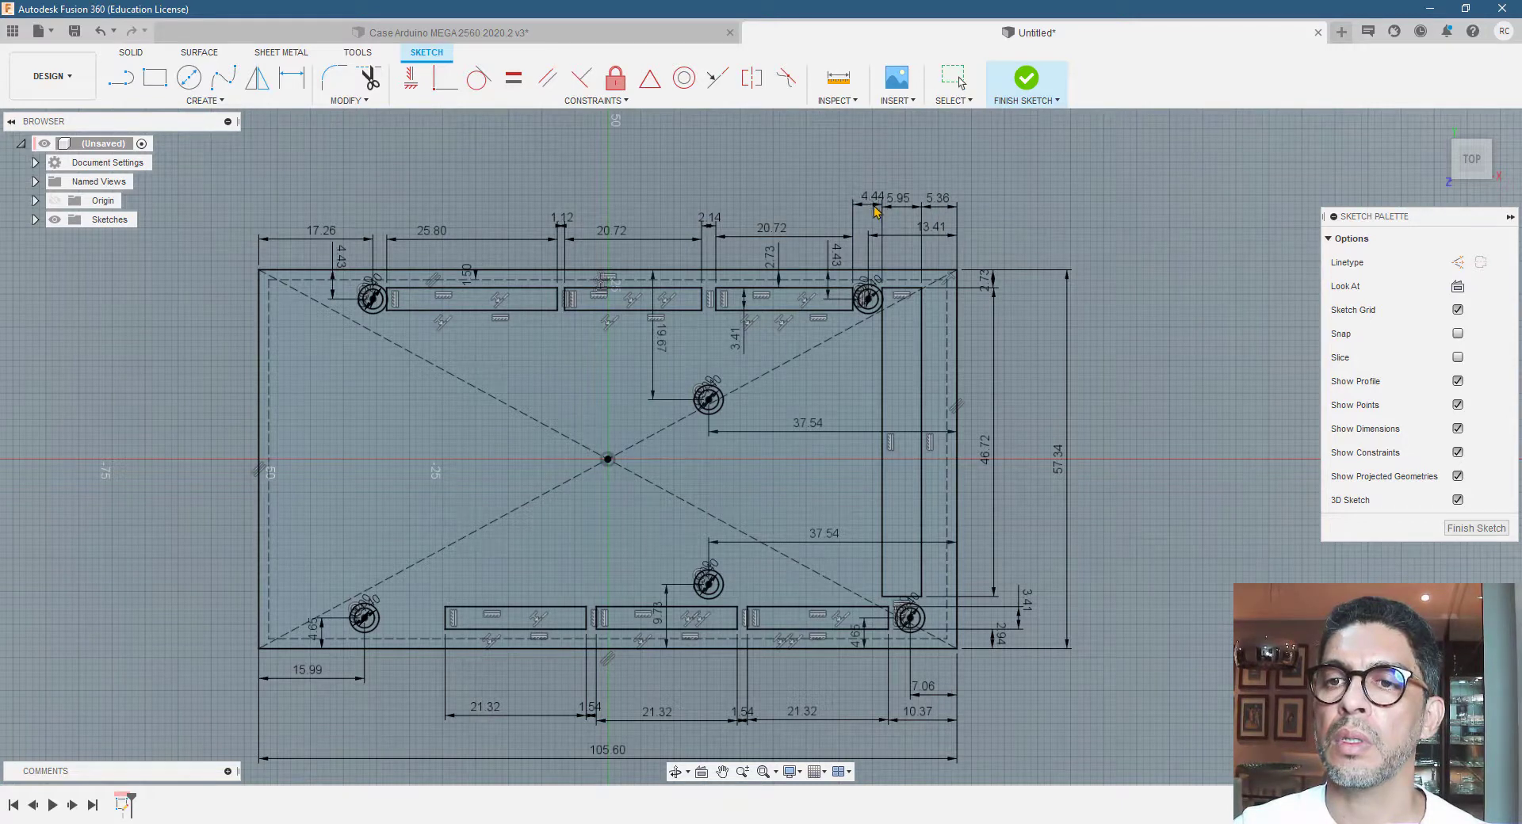
Move the overall height and lower-right slot height dimensions closer to the outline, and shift the length labels of the lower-middle and lower-right slots
{"action": "left_click_drag", "start_coordinate": [1078, 406], "coordinate": [1042, 420]}
{"action": "left_click_drag", "start_coordinate": [1024, 621], "coordinate": [1016, 624]}
{"action": "scroll", "coordinate": [682, 739], "scroll_direction": "down", "scroll_amount": 1}
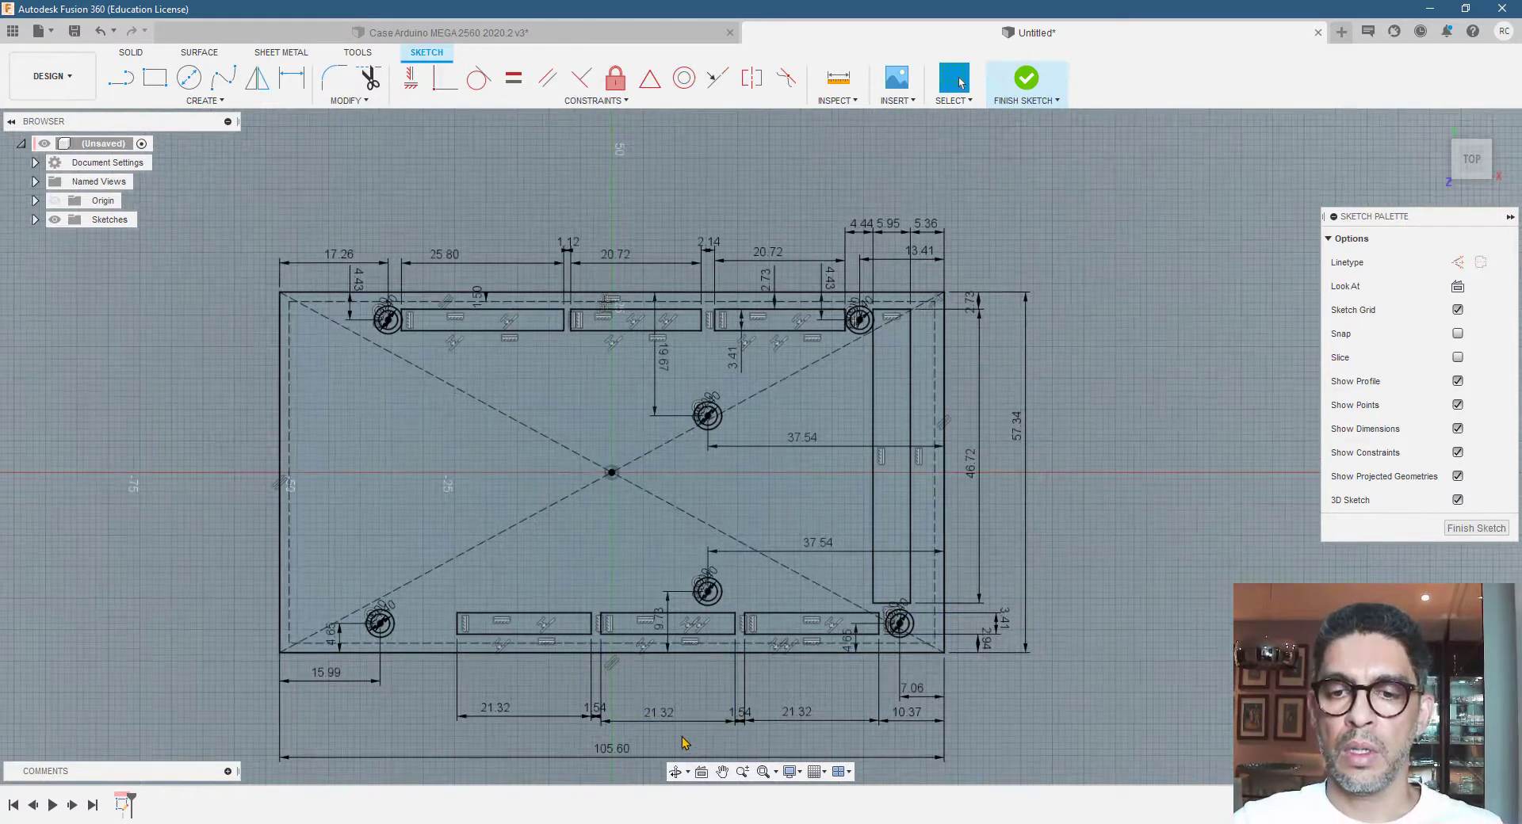
{"action": "left_click_drag", "start_coordinate": [674, 720], "coordinate": [757, 723]}
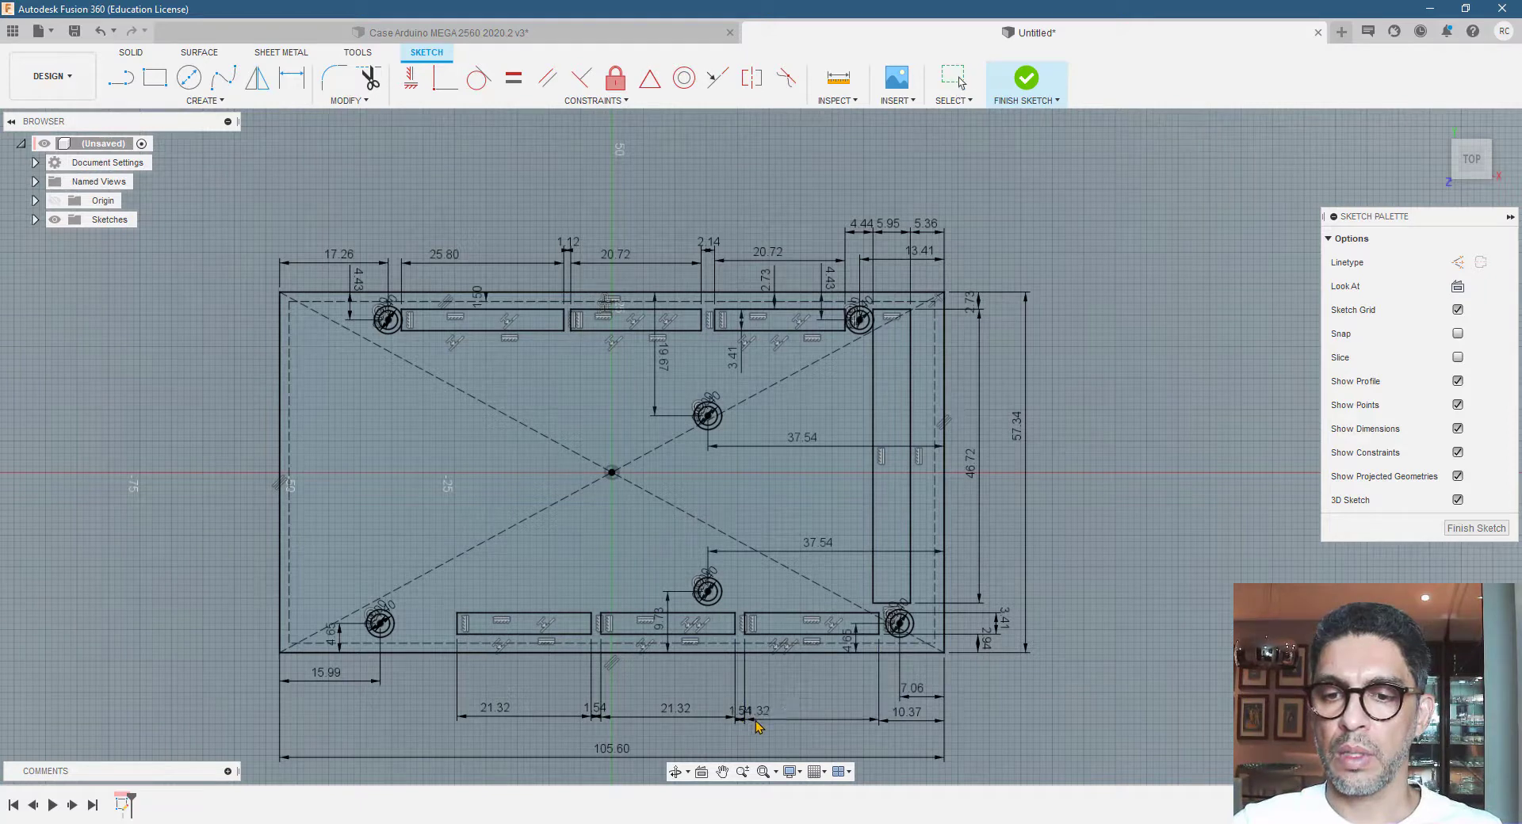
{"action": "scroll", "coordinate": [629, 526], "scroll_direction": "up", "scroll_amount": 1}
{"action": "scroll", "coordinate": [589, 561], "scroll_direction": "down", "scroll_amount": 1}
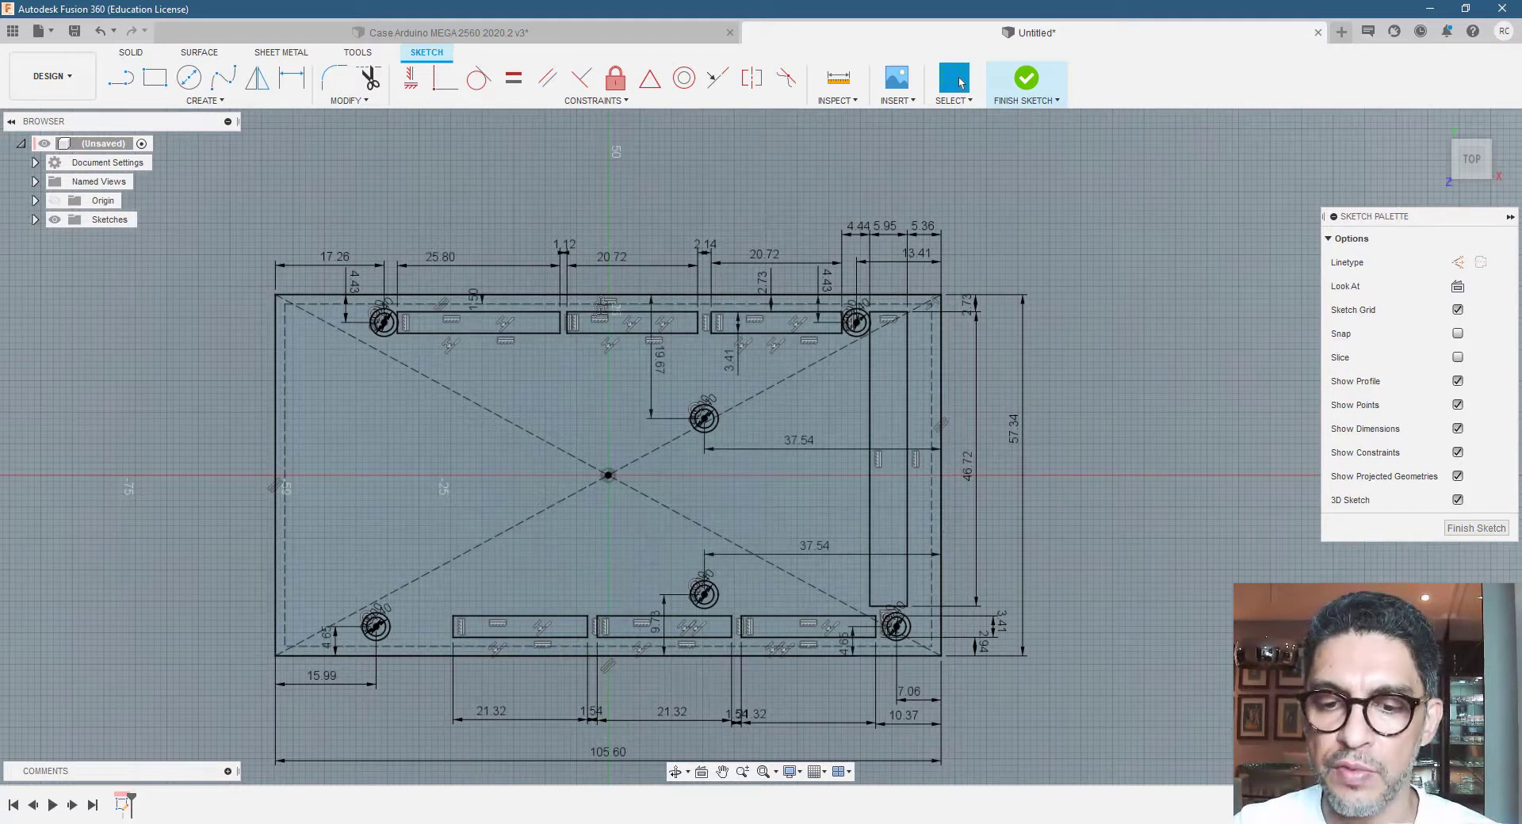
Switch to the project outline in Google Docs and highlight item 1, about creating the first sketch, in yellow
{"action": "mouse_move", "coordinate": [603, 823]}
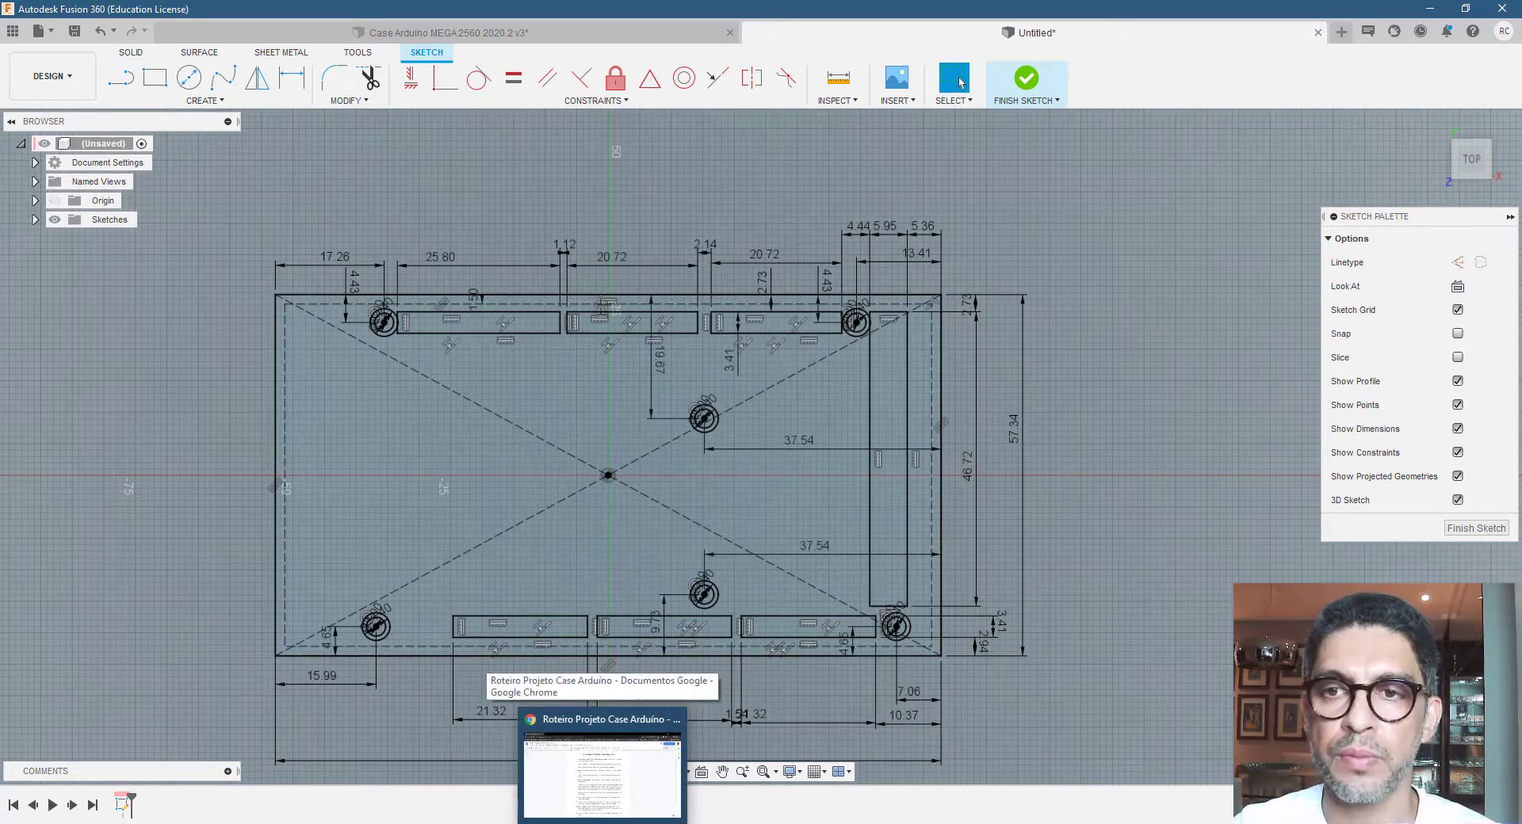
{"action": "left_click", "coordinate": [602, 773]}
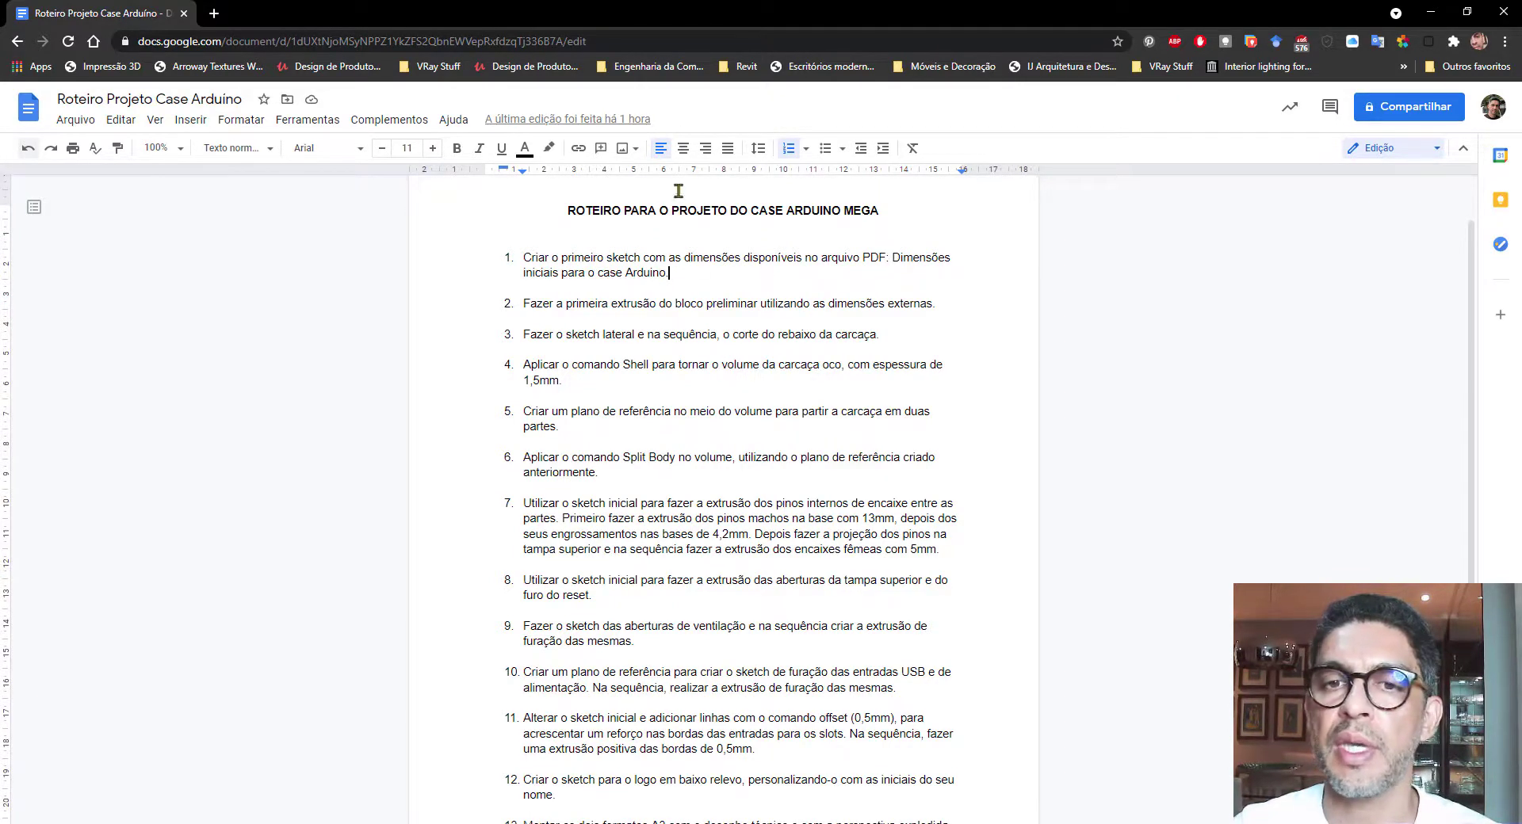
{"action": "left_click", "coordinate": [549, 148]}
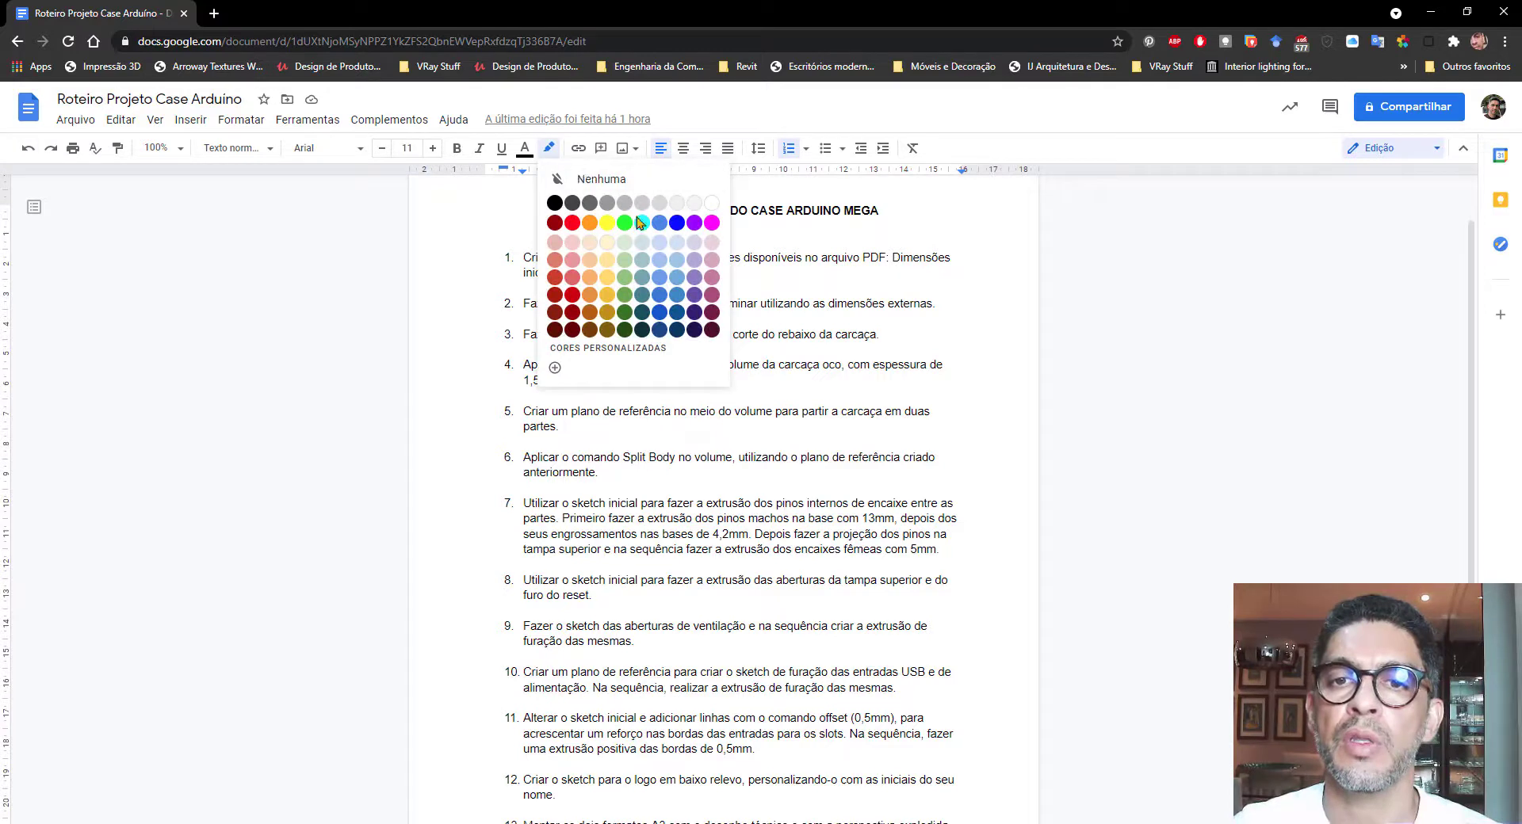
{"action": "left_click", "coordinate": [607, 278]}
{"action": "left_click_drag", "start_coordinate": [669, 272], "coordinate": [528, 259]}
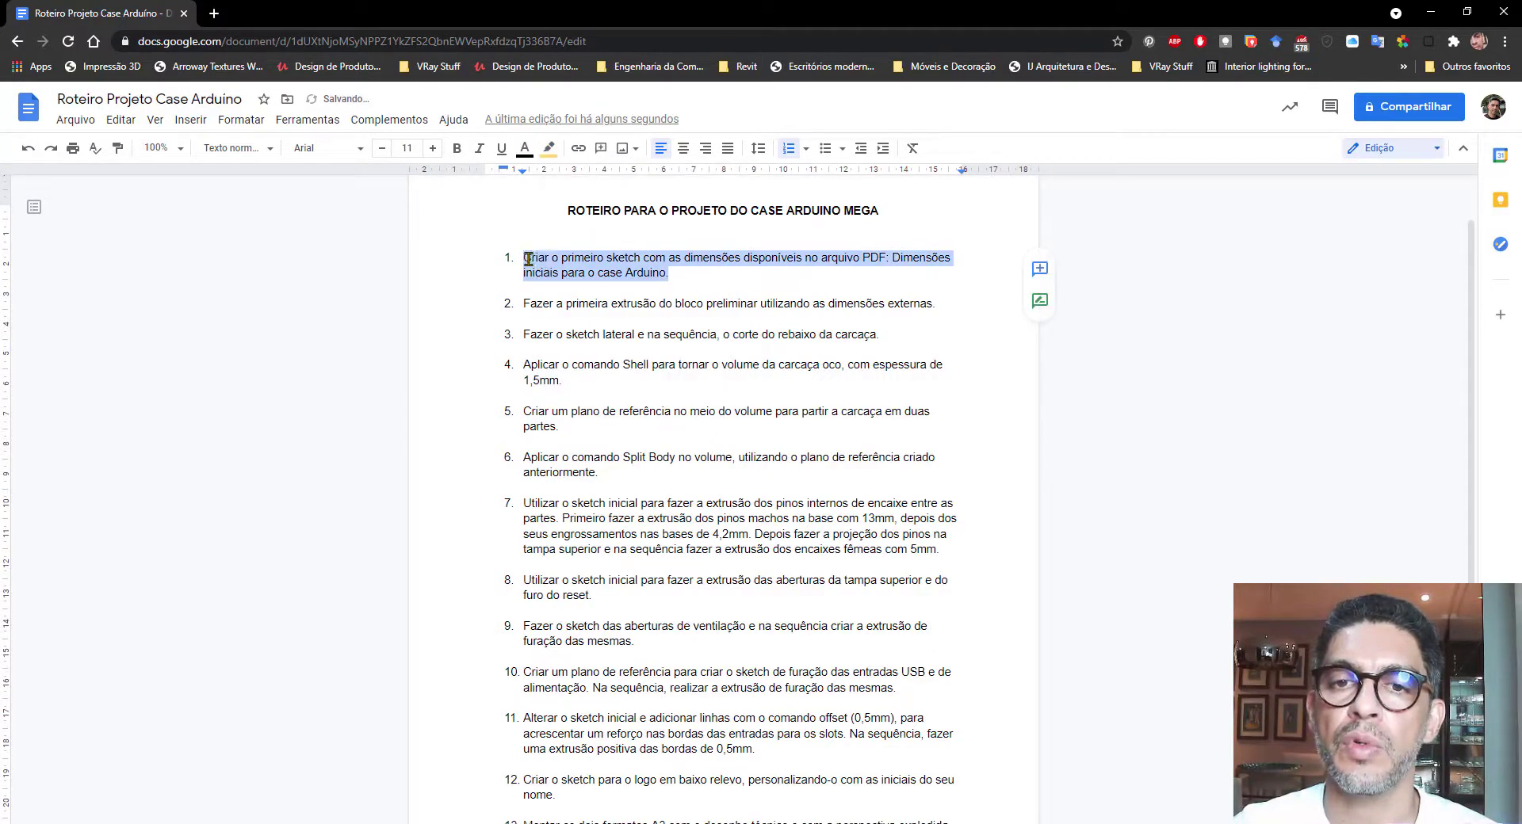
{"action": "left_click", "coordinate": [548, 147]}
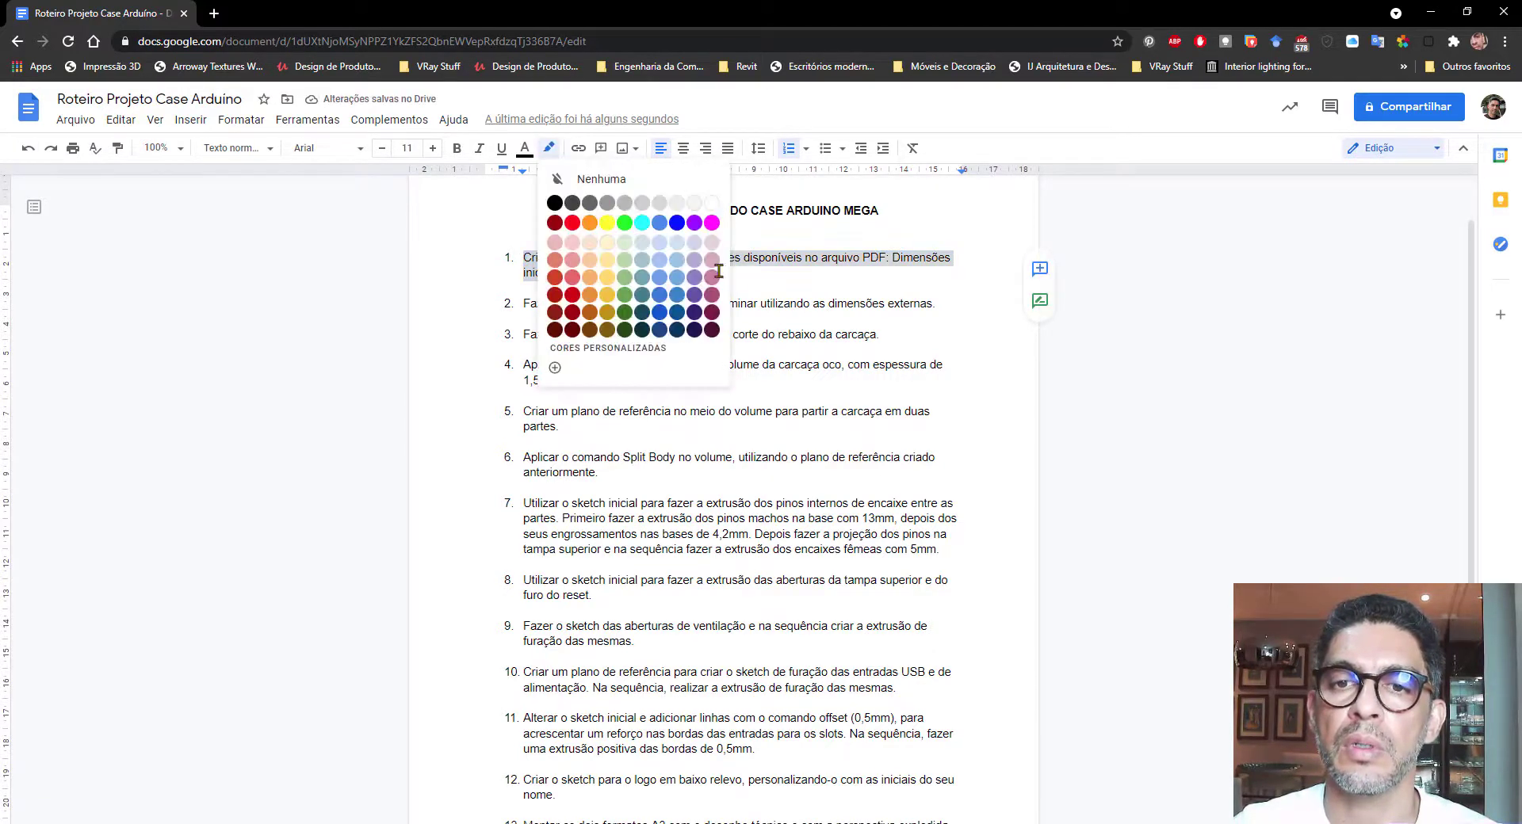
{"action": "left_click", "coordinate": [608, 285]}
{"action": "left_click", "coordinate": [810, 287]}
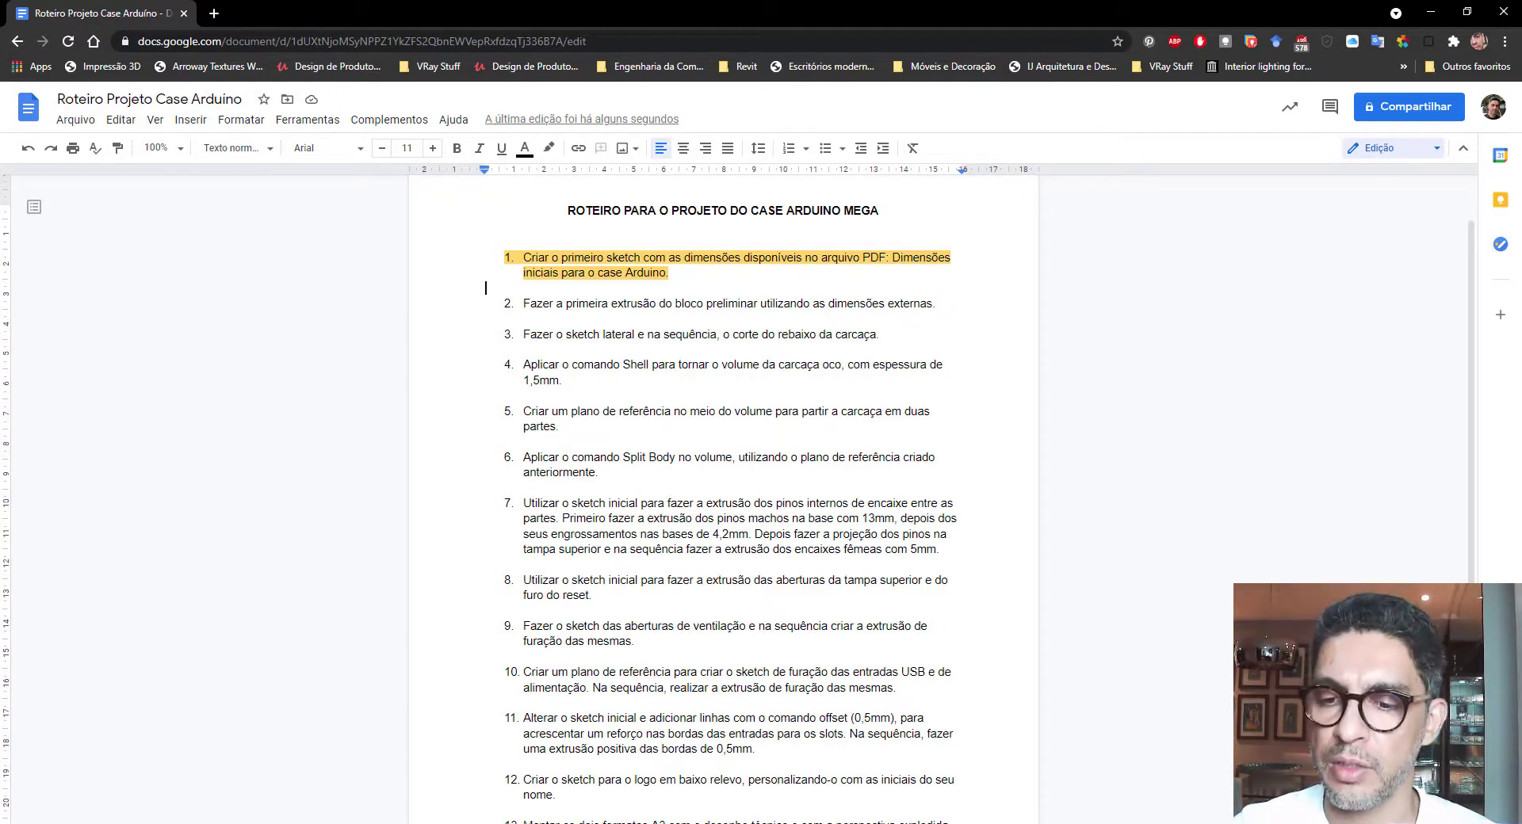
Return to Fusion 360, finish the sketch and show it in a tilted 3D view starting from the home orientation
{"action": "key", "text": "alt+Tab"}
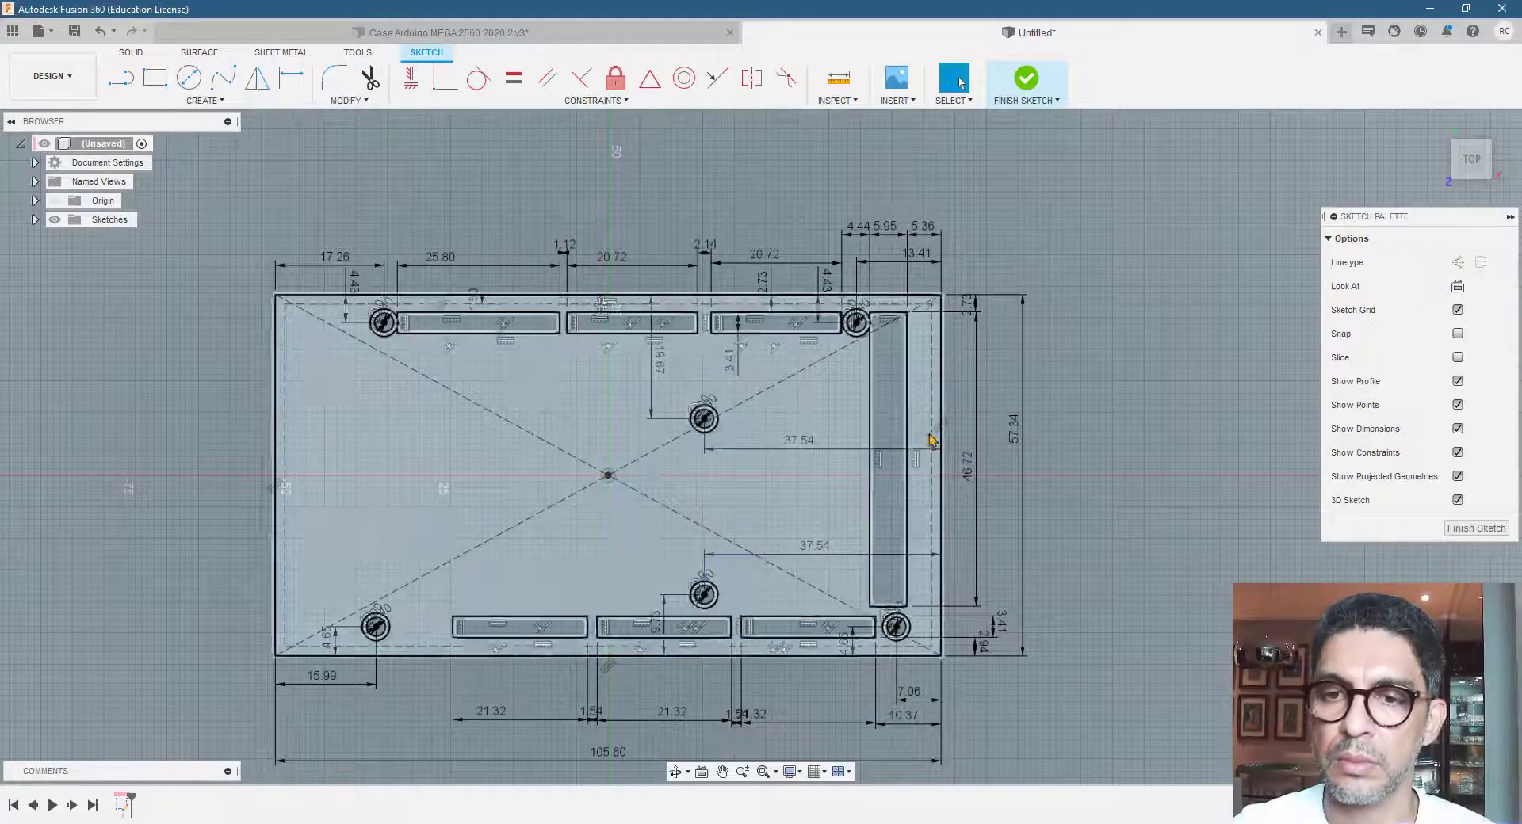
{"action": "left_click", "coordinate": [1027, 79]}
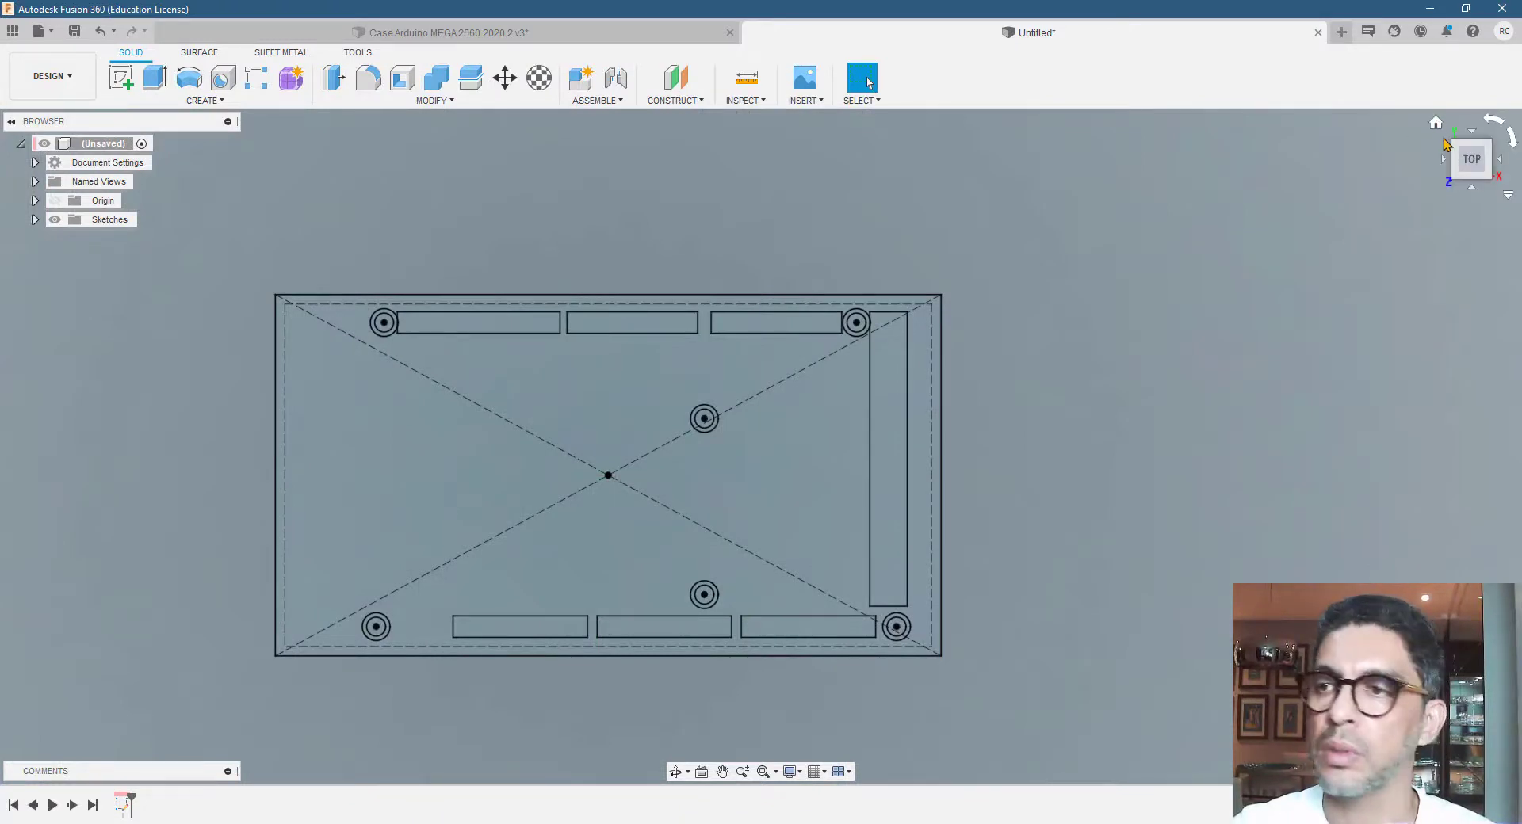
{"action": "left_click", "coordinate": [1435, 125]}
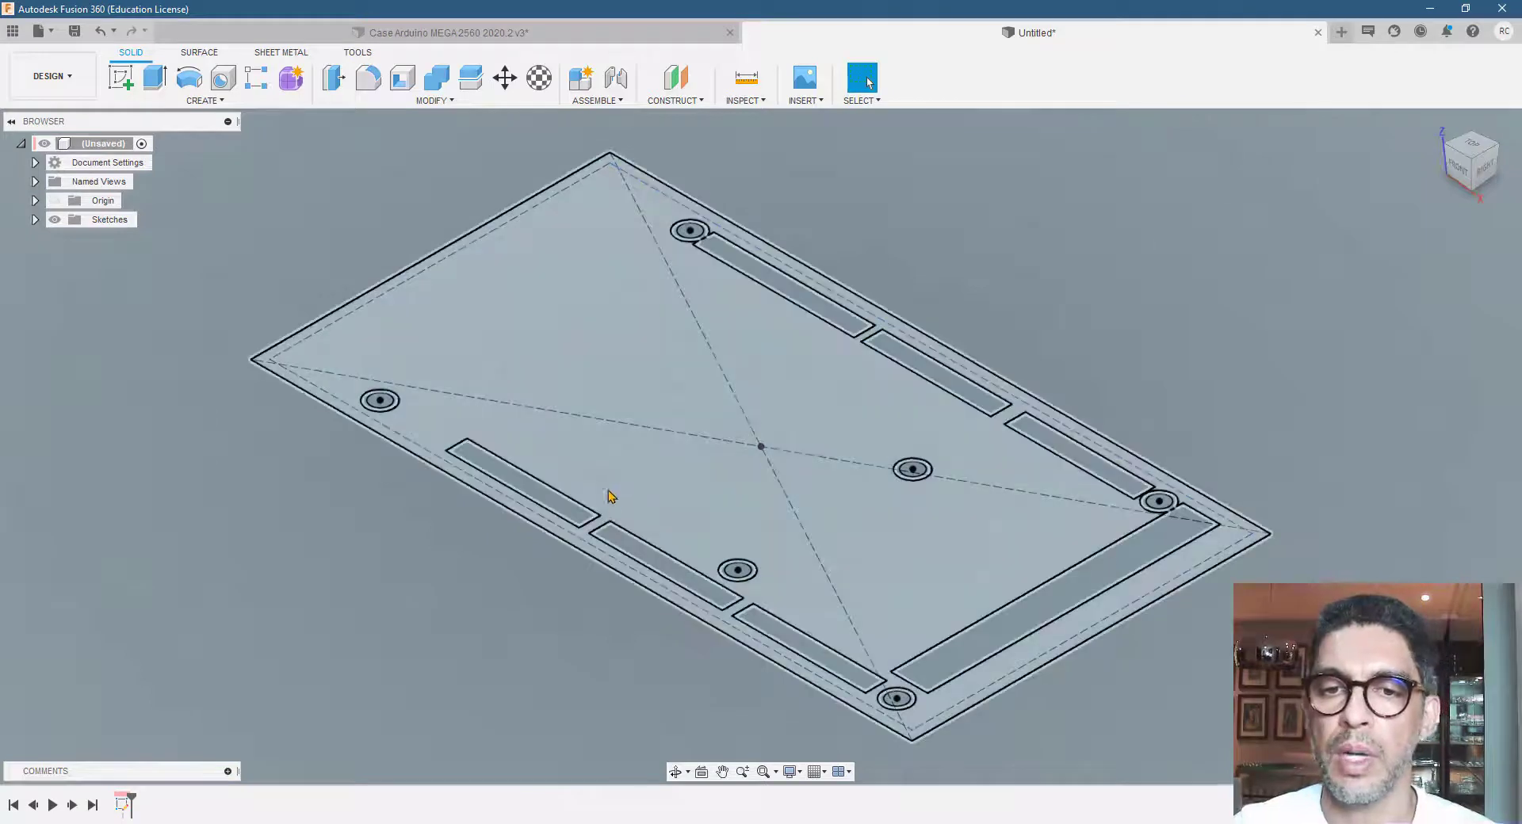
{"action": "middle_click_drag", "start_coordinate": [620, 493], "coordinate": [735, 492], "text": "shift"}
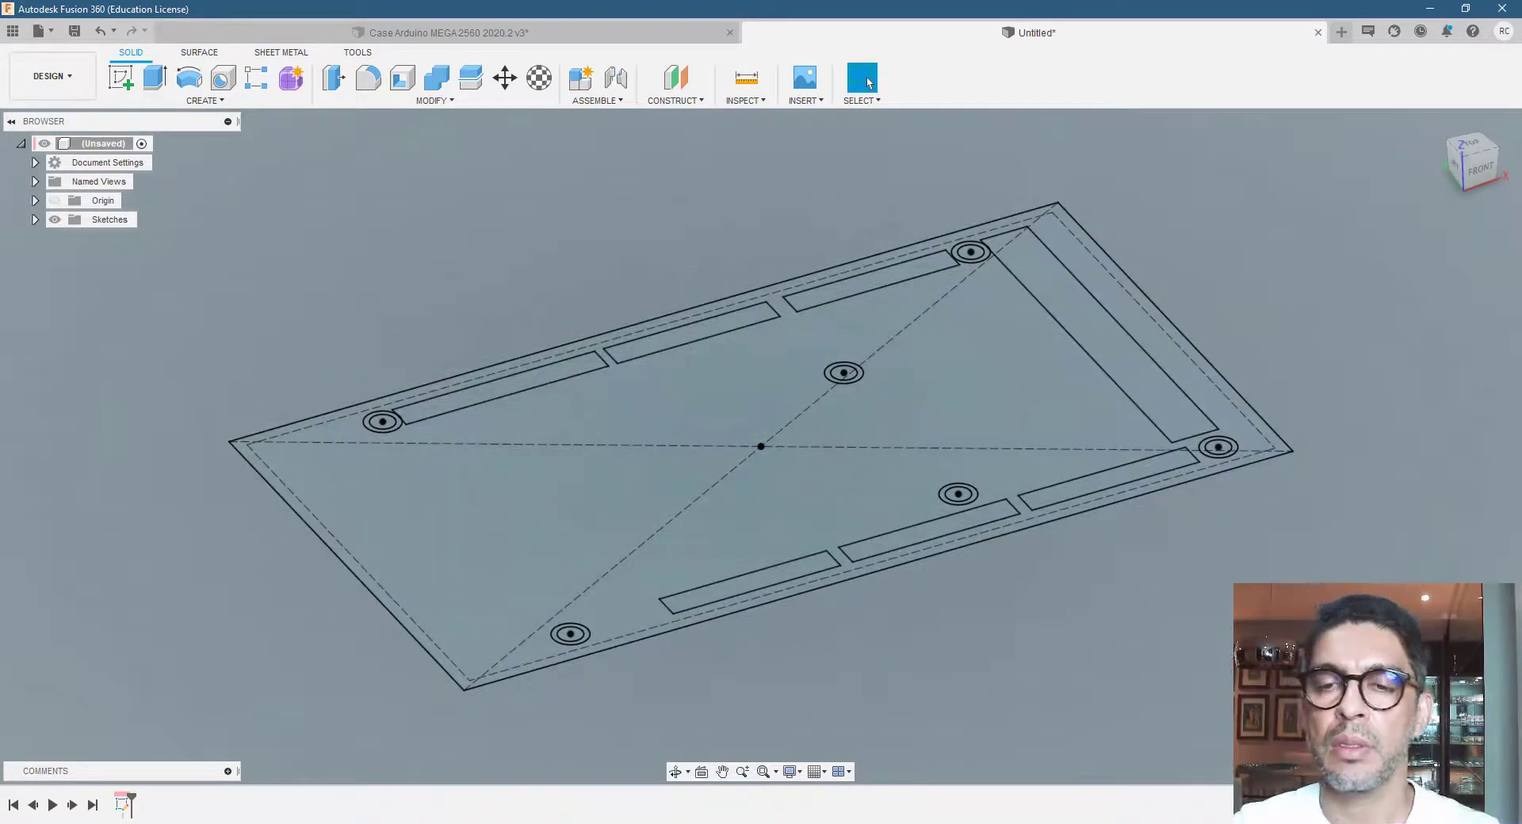
{"action": "scroll", "coordinate": [1199, 502], "scroll_direction": "down", "scroll_amount": 1}
{"action": "scroll", "coordinate": [1185, 527], "scroll_direction": "up", "scroll_amount": 1}
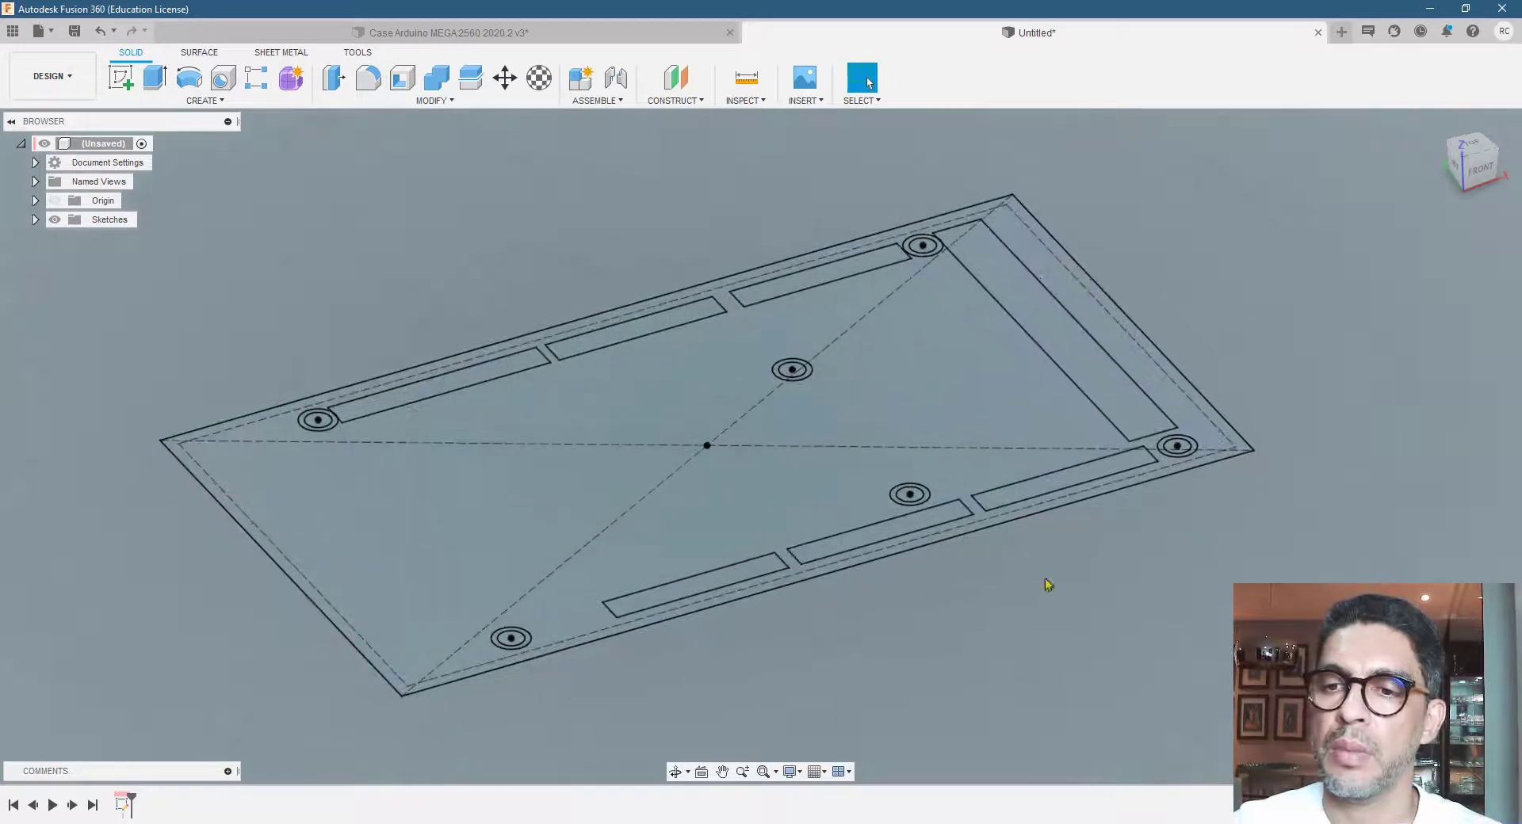